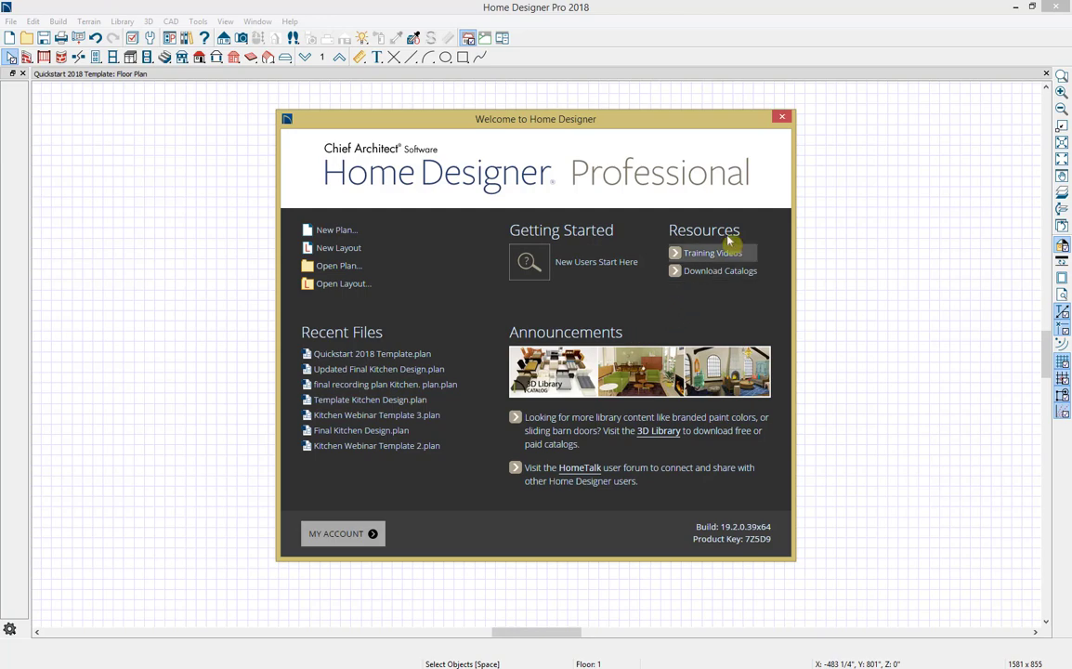
Step: Dismiss the welcome window and draw an L-shaped outline of straight exterior walls, about 51'-9" by 37'-2" overall
left_click(784, 117)
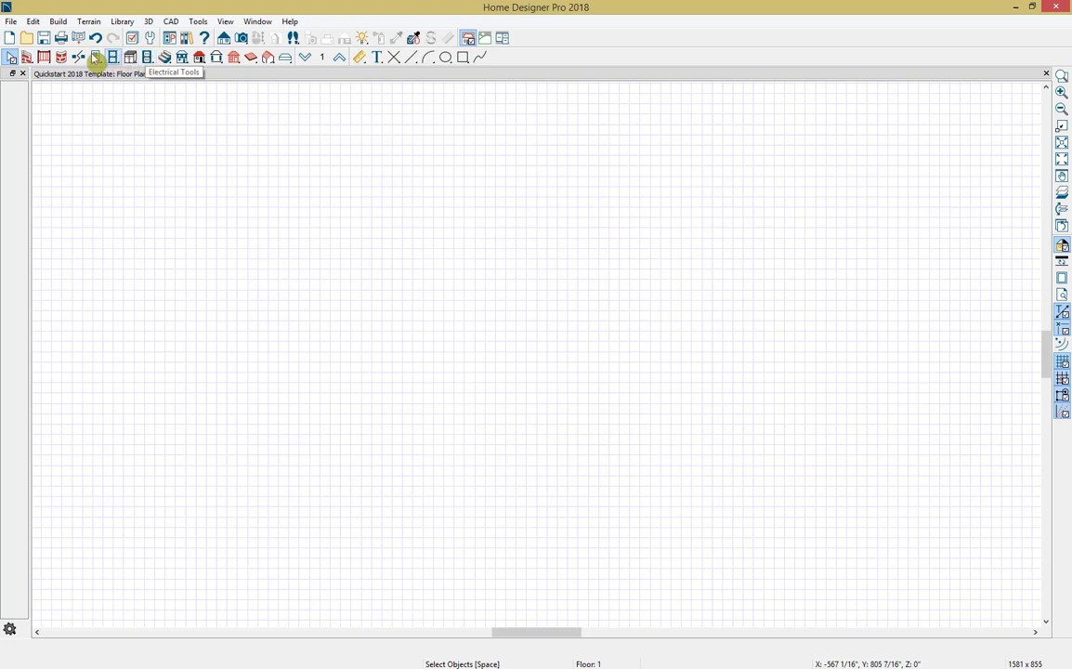
left_click(28, 58)
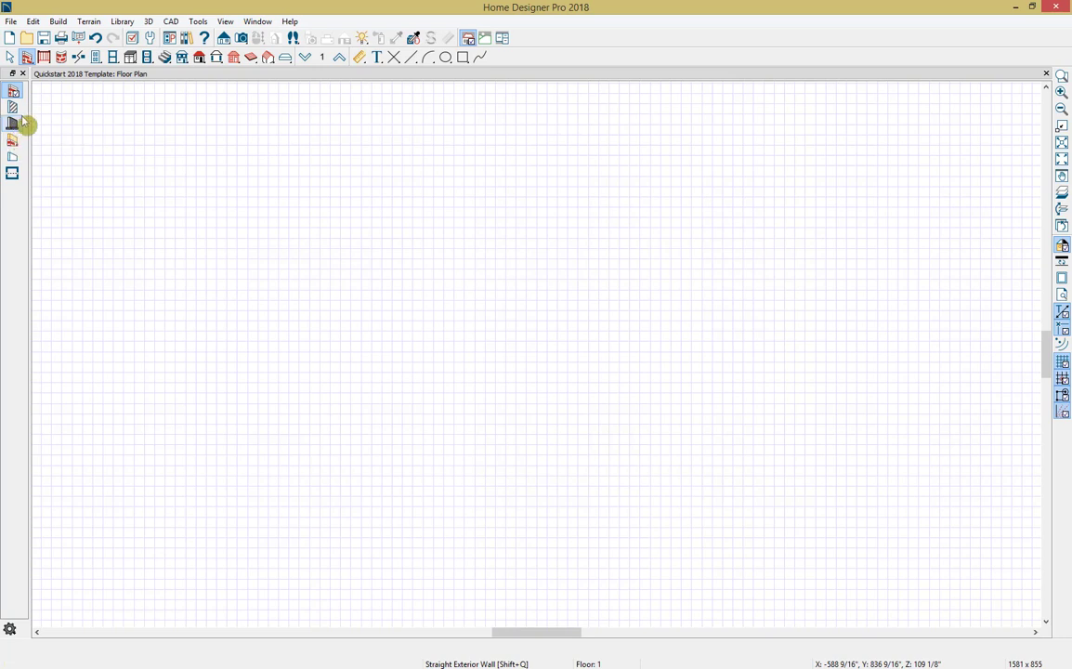
left_click(17, 89)
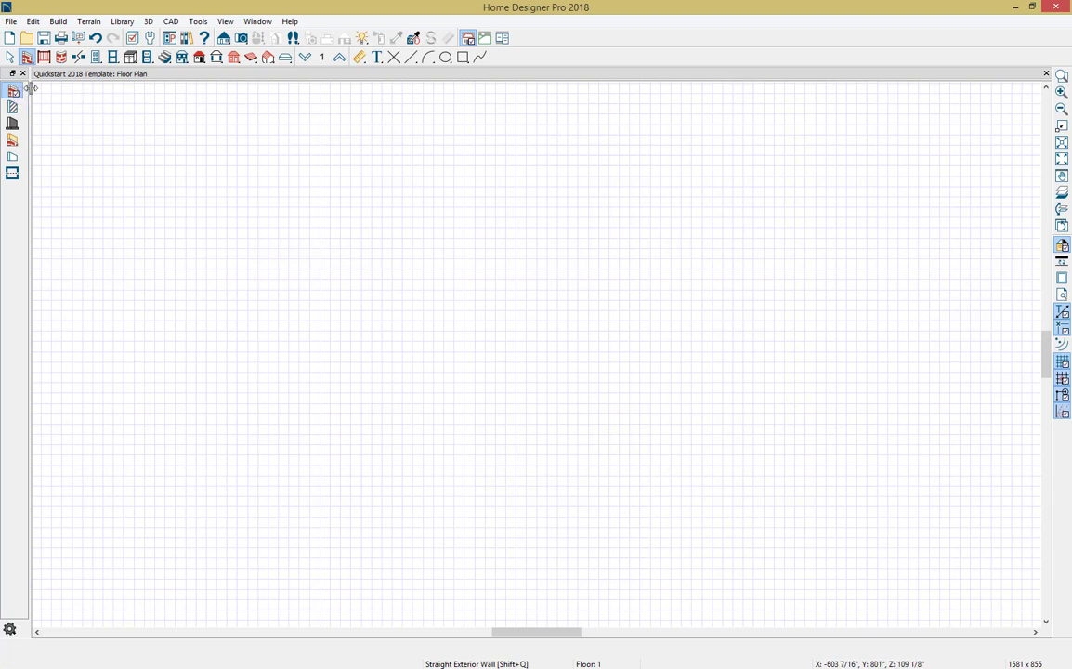
mouse_move(147, 140)
left_mouse_down()
mouse_move(673, 161)
mouse_move(680, 139)
mouse_move(656, 510)
mouse_move(672, 522)
mouse_move(477, 527)
mouse_move(469, 327)
mouse_move(149, 323)
mouse_move(146, 148)
left_mouse_up()
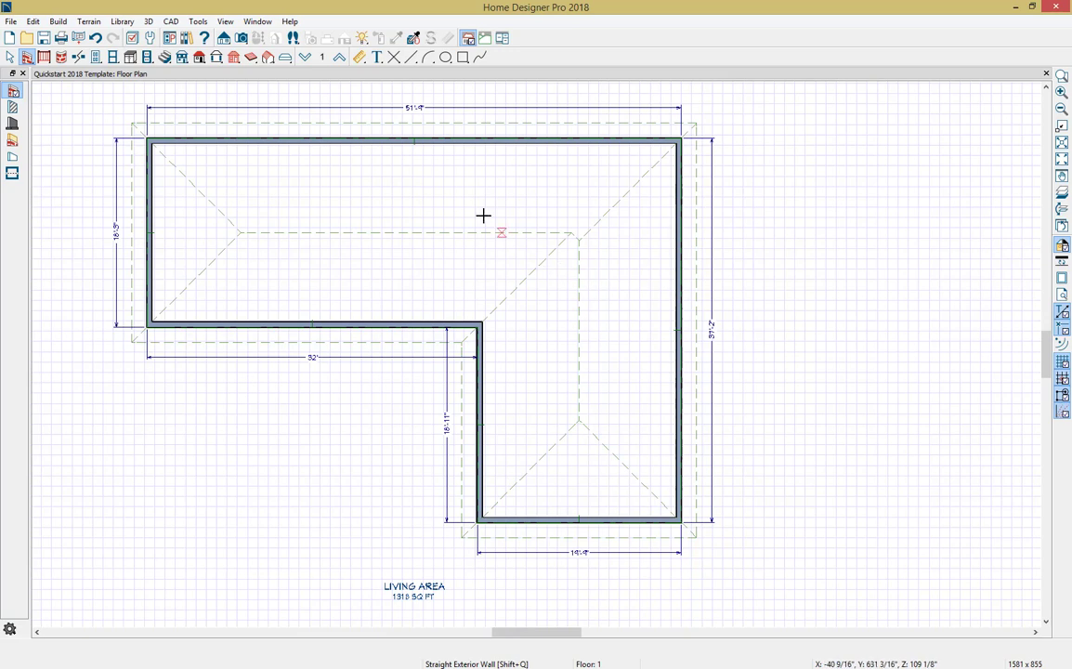
Step: Create a full perspective overview of the house, inspect the roofed model from several angles, and close the view
left_click(242, 37)
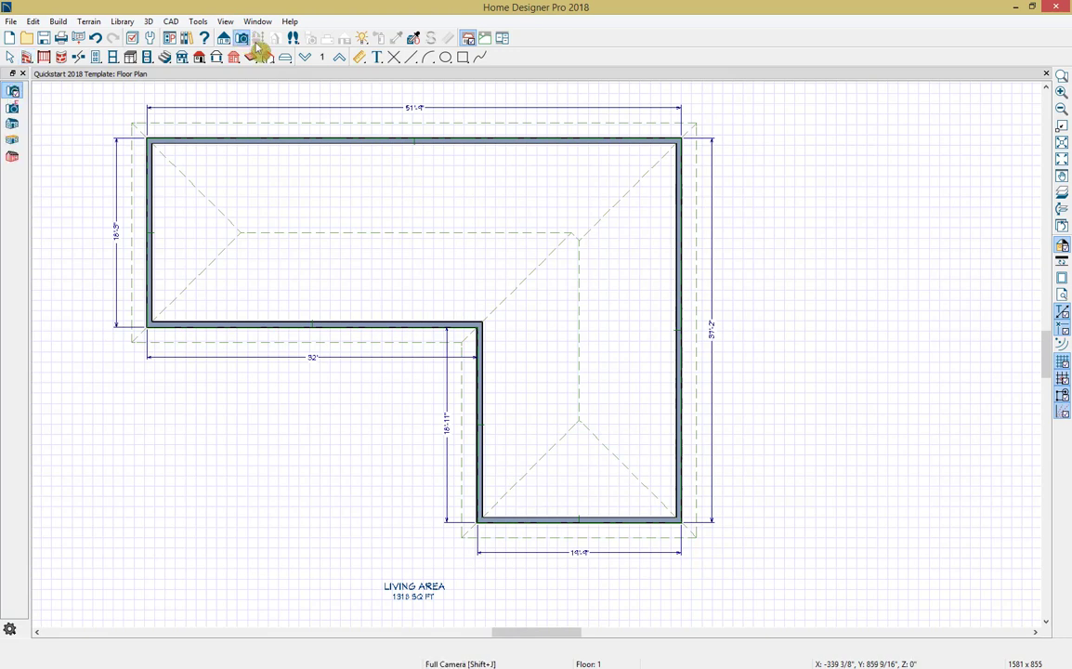
left_click(14, 124)
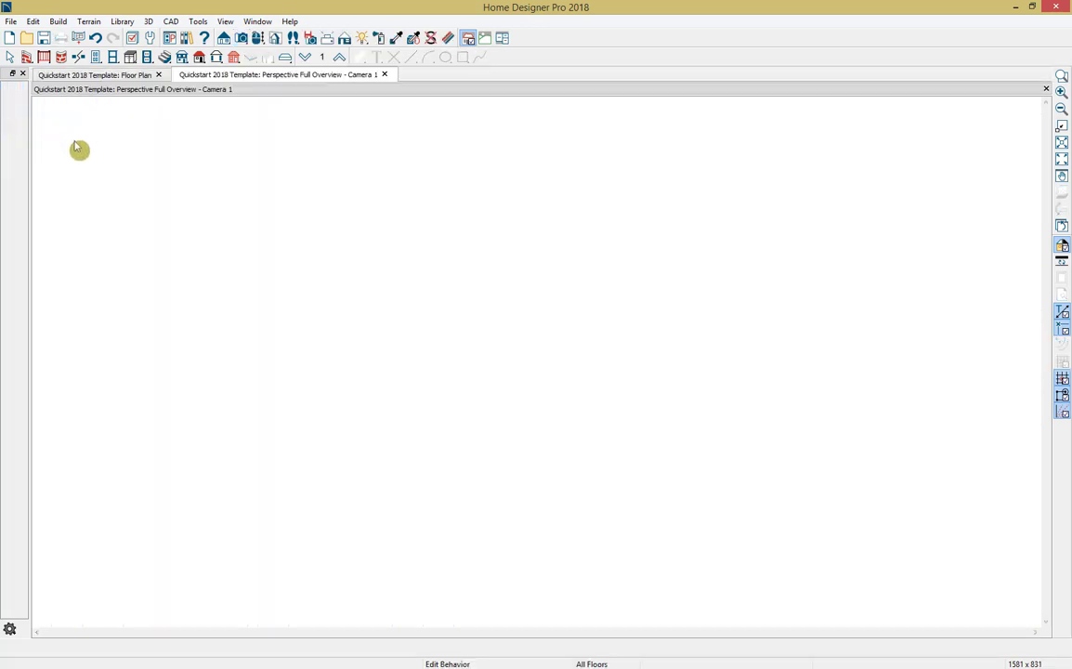
left_click_drag(228, 206, 410, 214)
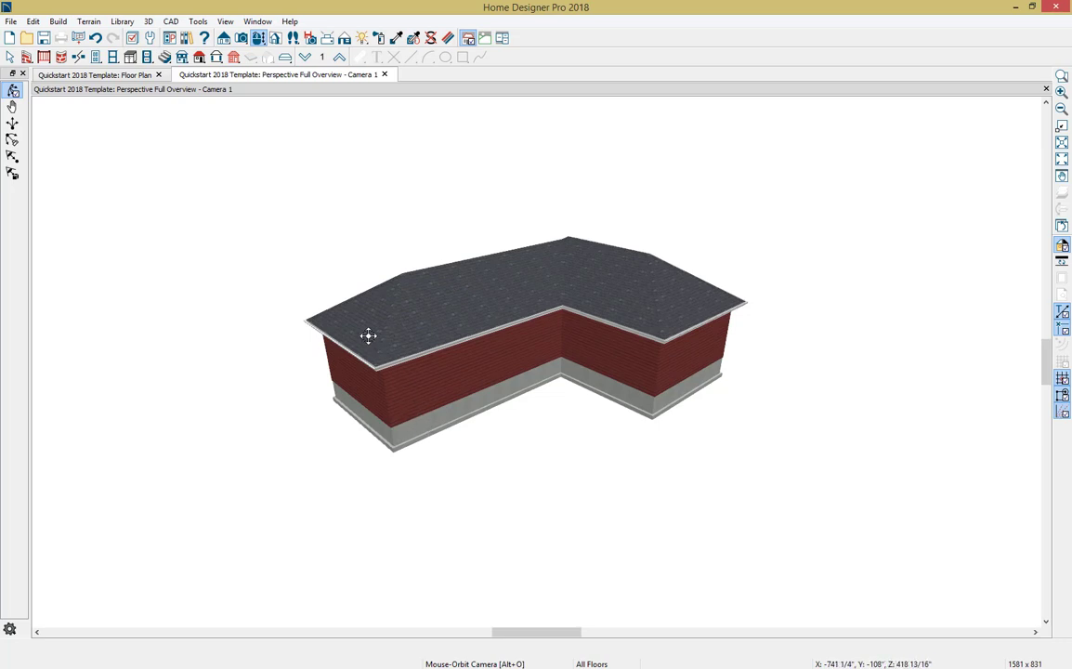
left_click_drag(369, 336, 394, 337)
left_click_drag(549, 291, 496, 406)
middle_click_drag(496, 406, 483, 274)
scroll(483, 273, "down", 3)
scroll(483, 274, "up", 5)
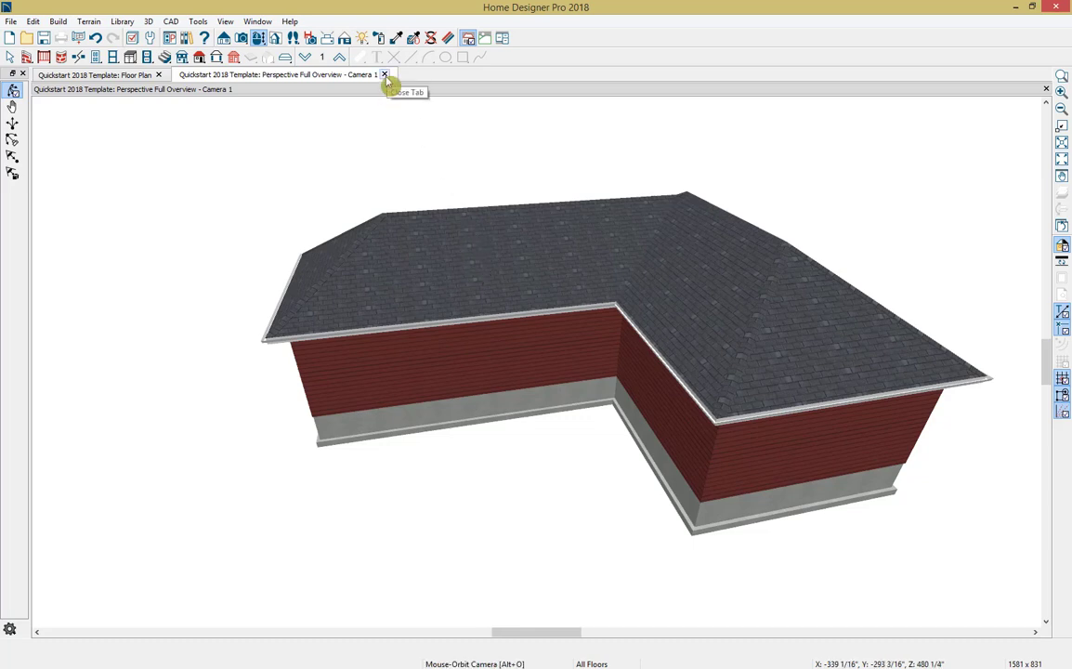
left_click(385, 76)
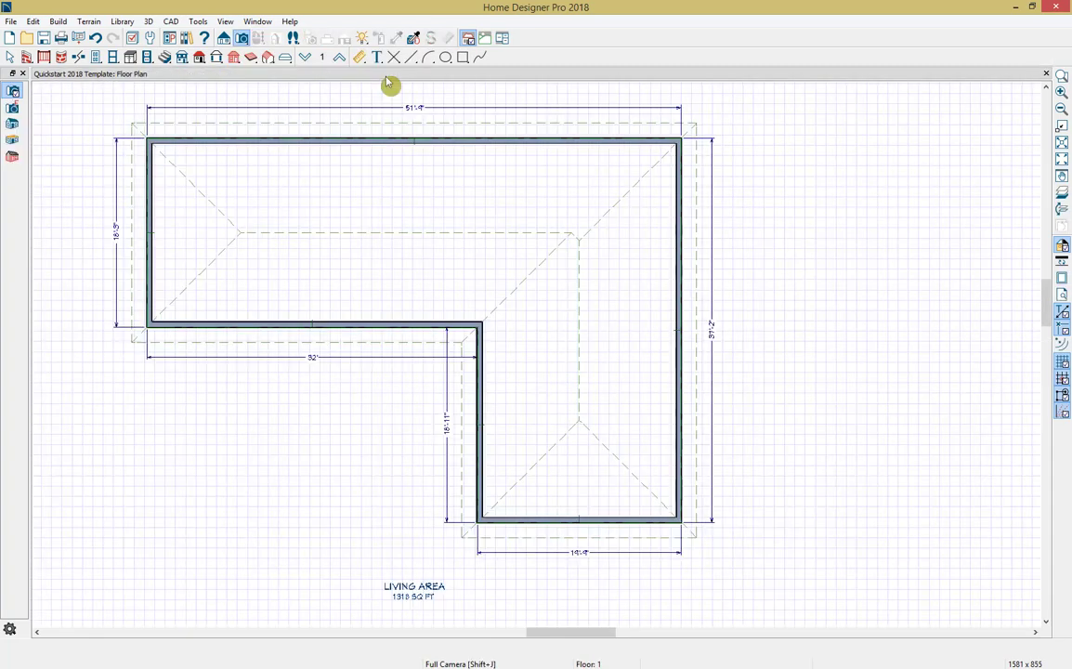
Step: Create a doll house view of the plan and orbit it to look down into the L-shaped interior
left_click(13, 144)
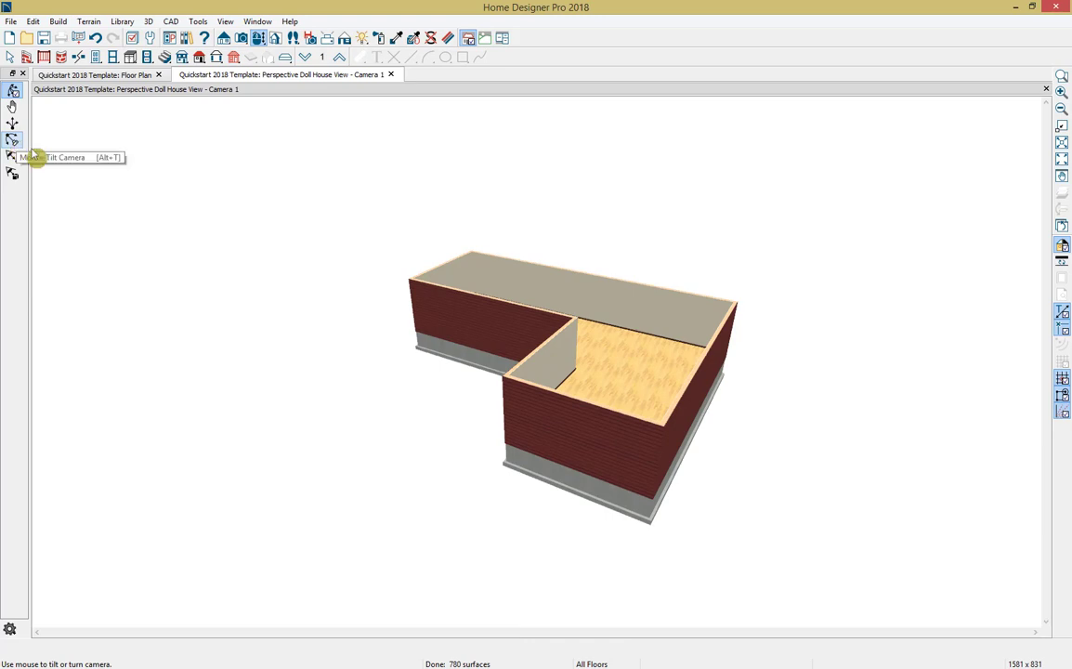
left_click_drag(312, 233, 368, 315)
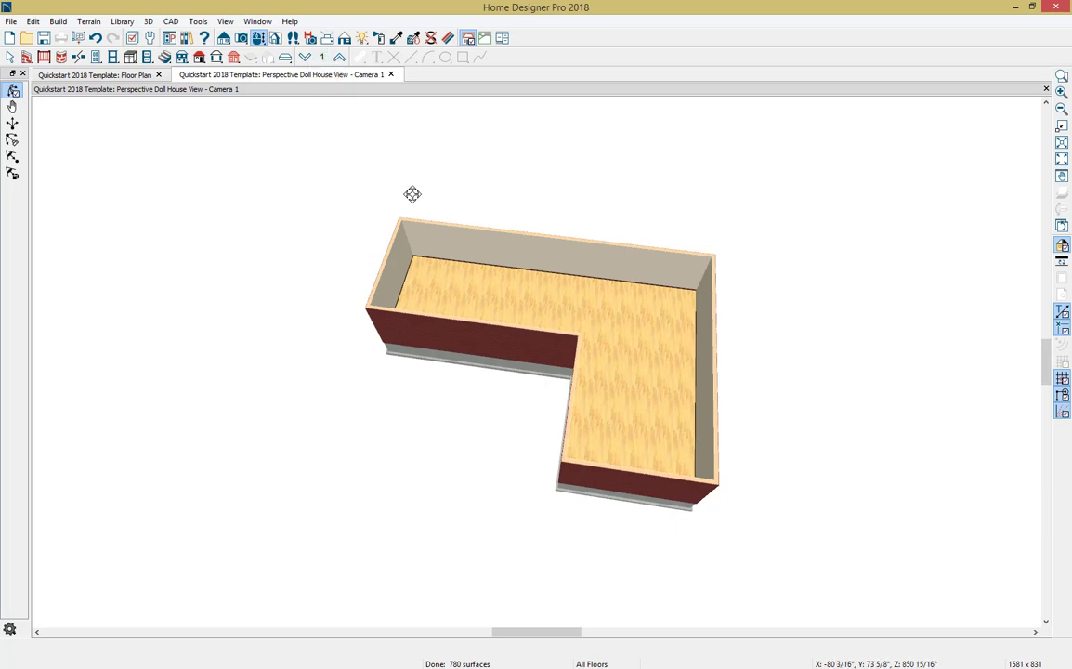
left_click_drag(413, 200, 441, 175)
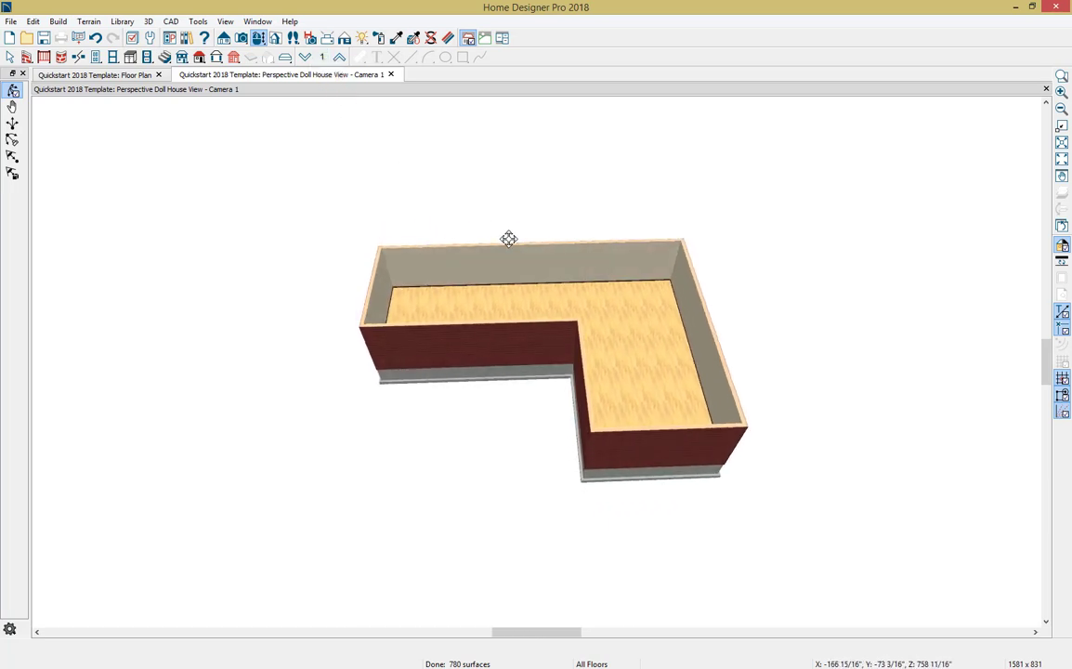
scroll(509, 240, "up", 3)
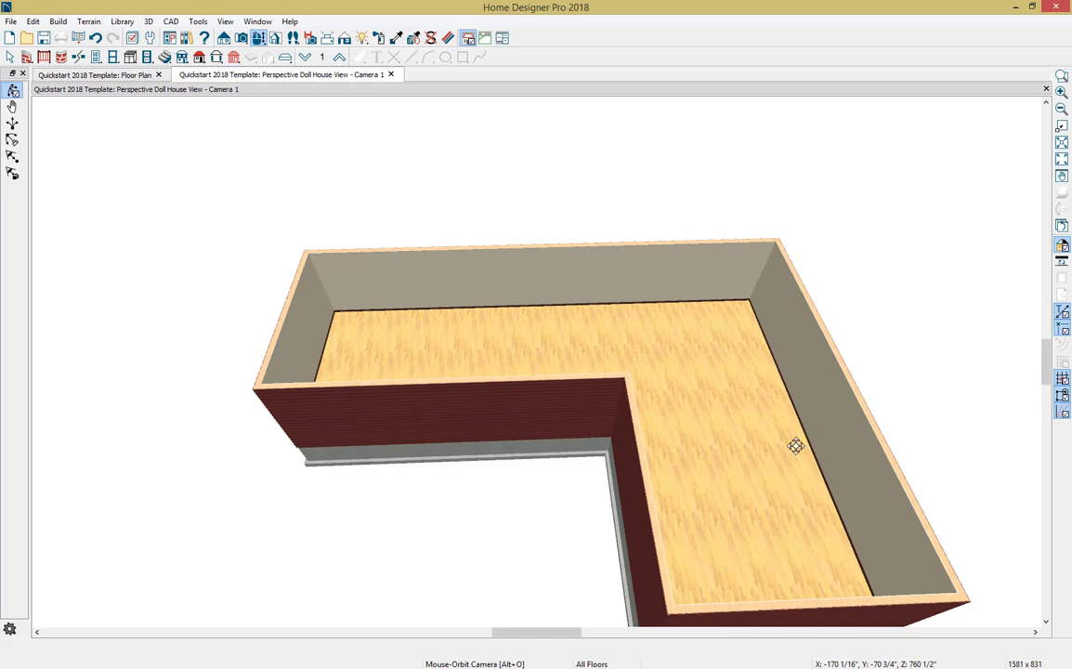
Step: Tile the floor plan and doll house view side by side, and make the floor plan active for selecting objects
left_click(295, 84)
left_click_drag(276, 81, 875, 146)
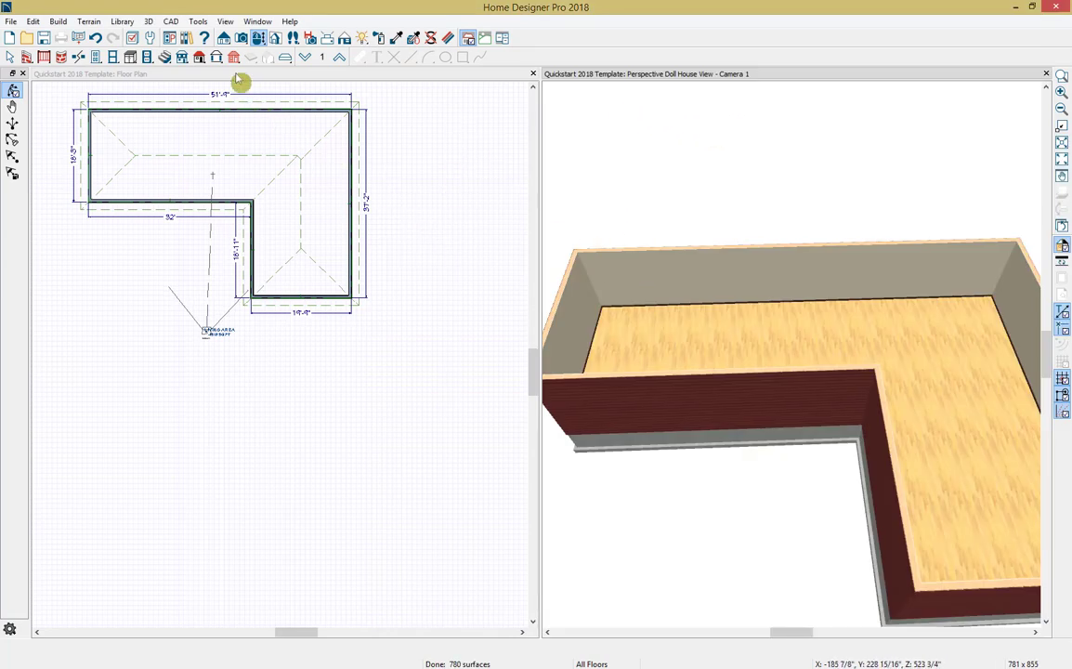
left_click(224, 22)
mouse_move(258, 21)
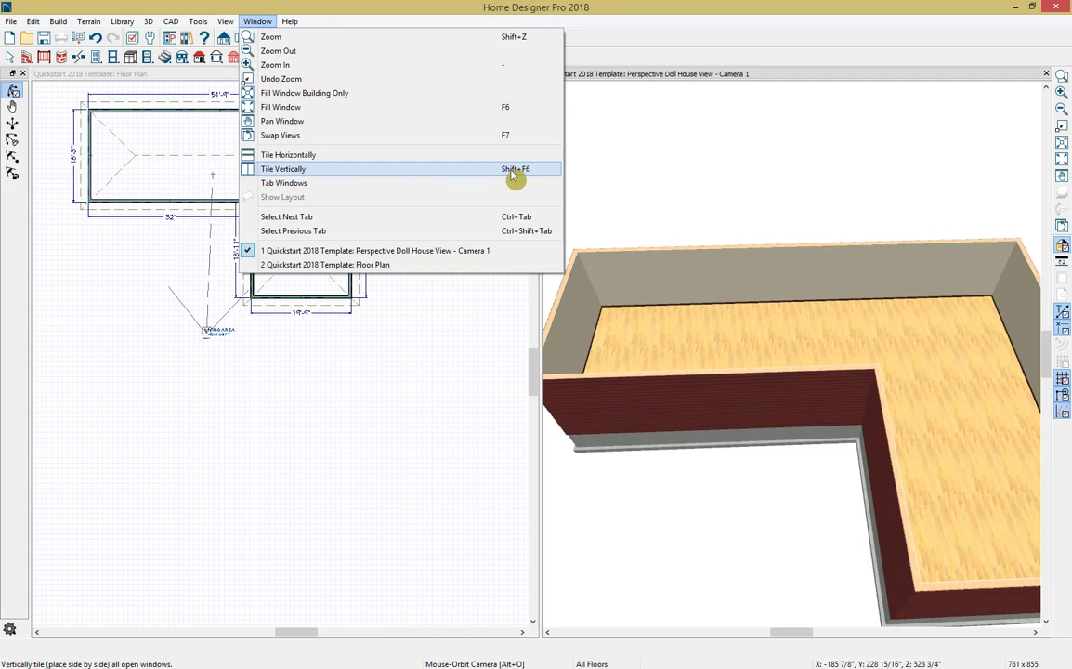
left_click(409, 265)
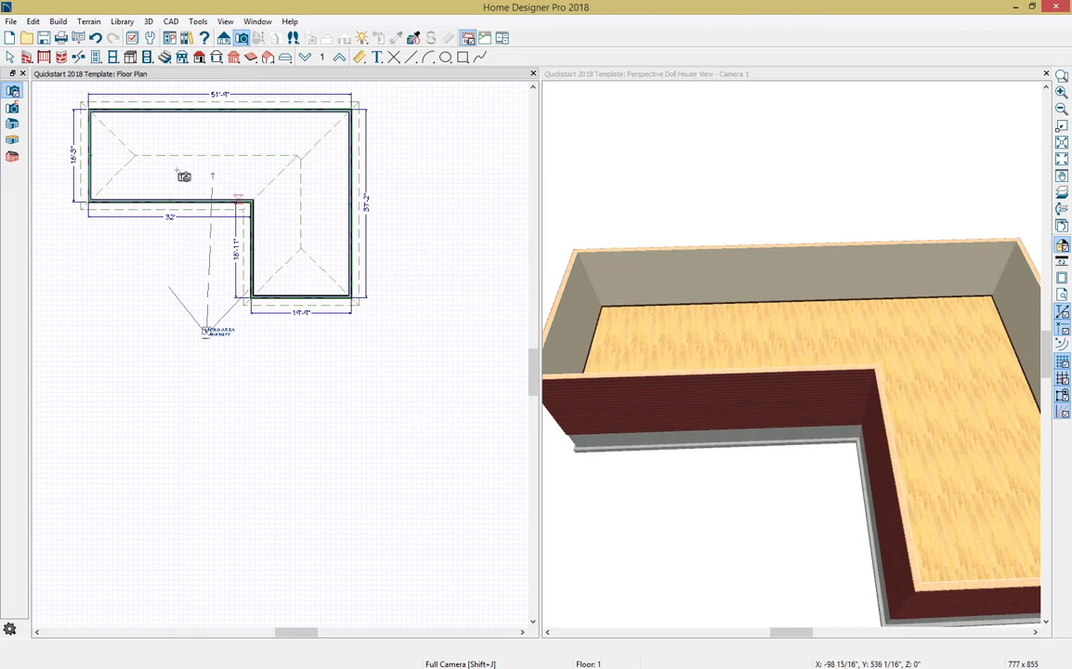
left_click(14, 93)
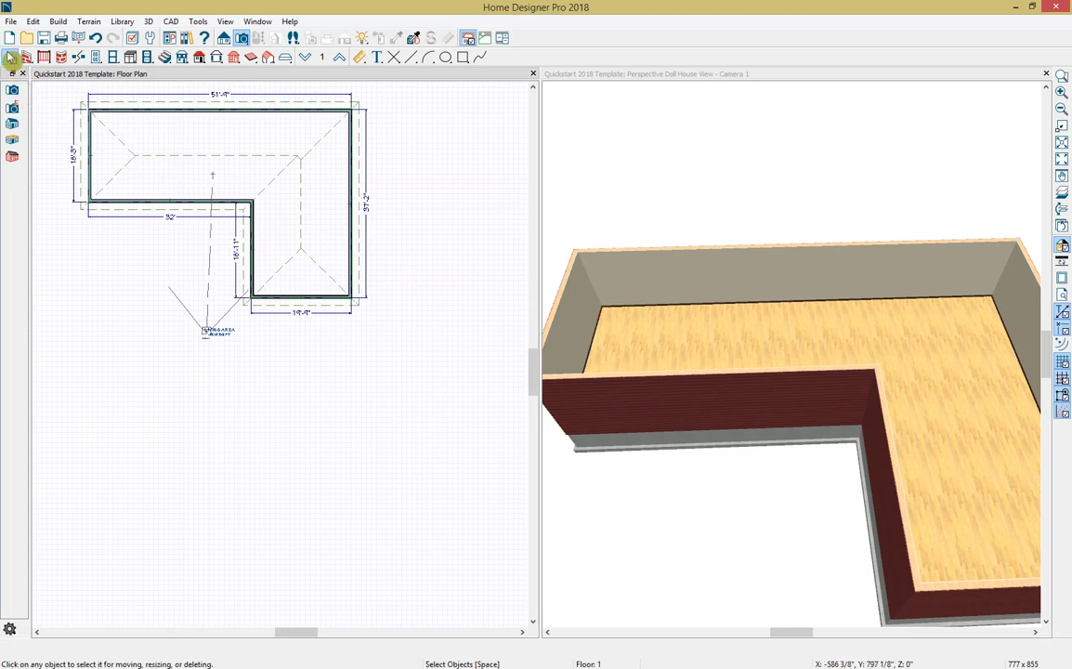
left_click(10, 58)
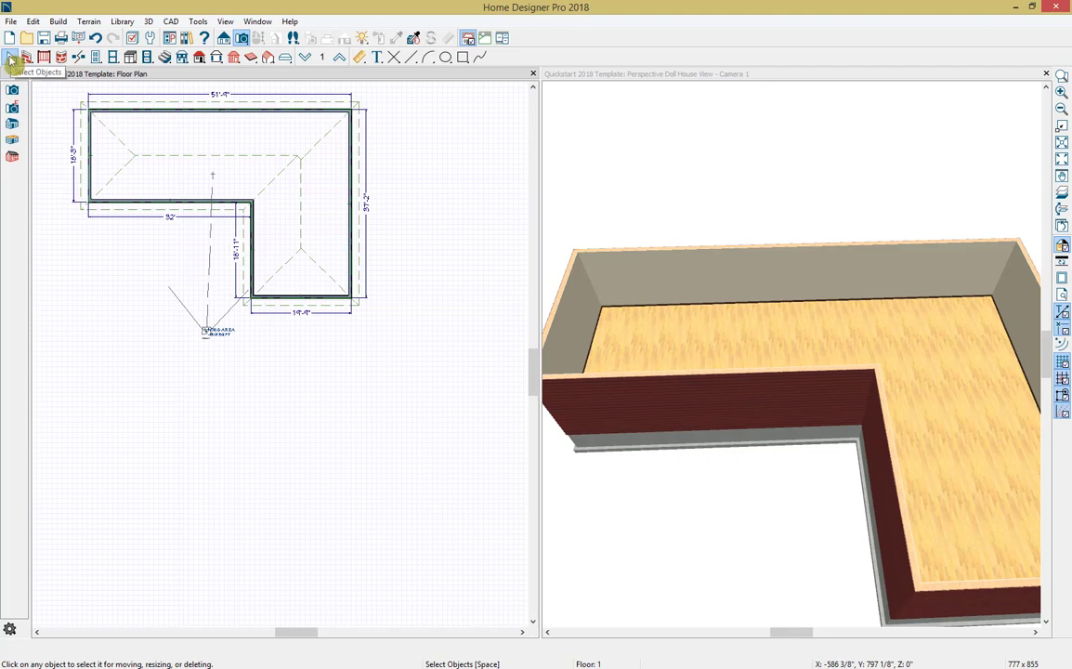
Step: Set the length of the long upper exterior wall in the floor plan to 76'
scroll(98, 203, "up", 4)
middle_click_drag(116, 234, 121, 355)
scroll(141, 351, "down", 1)
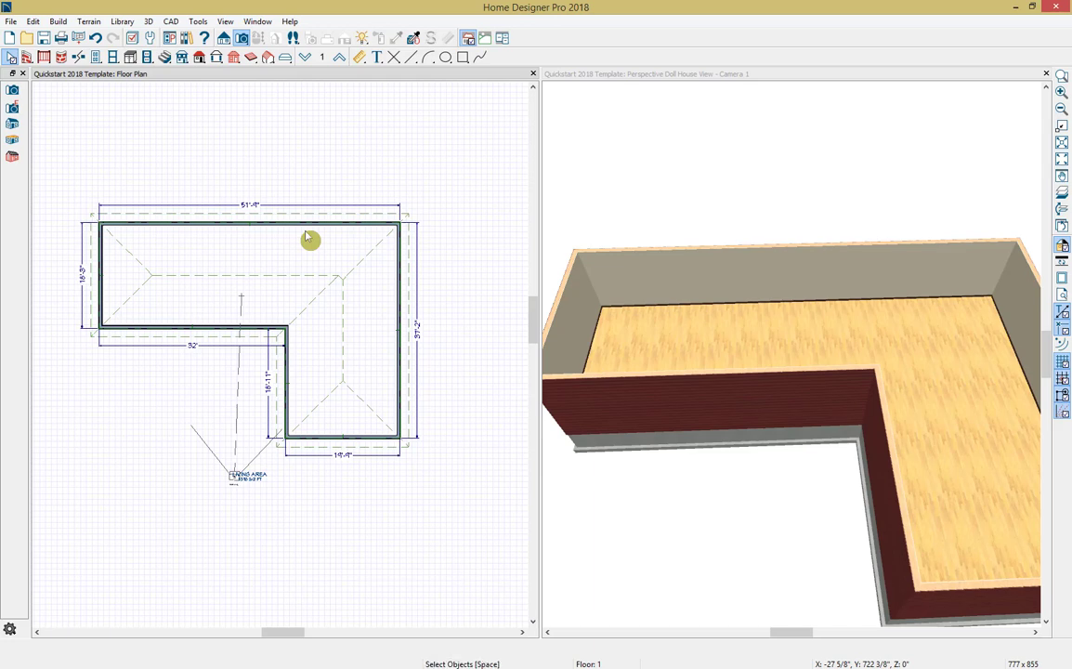
left_click(307, 232)
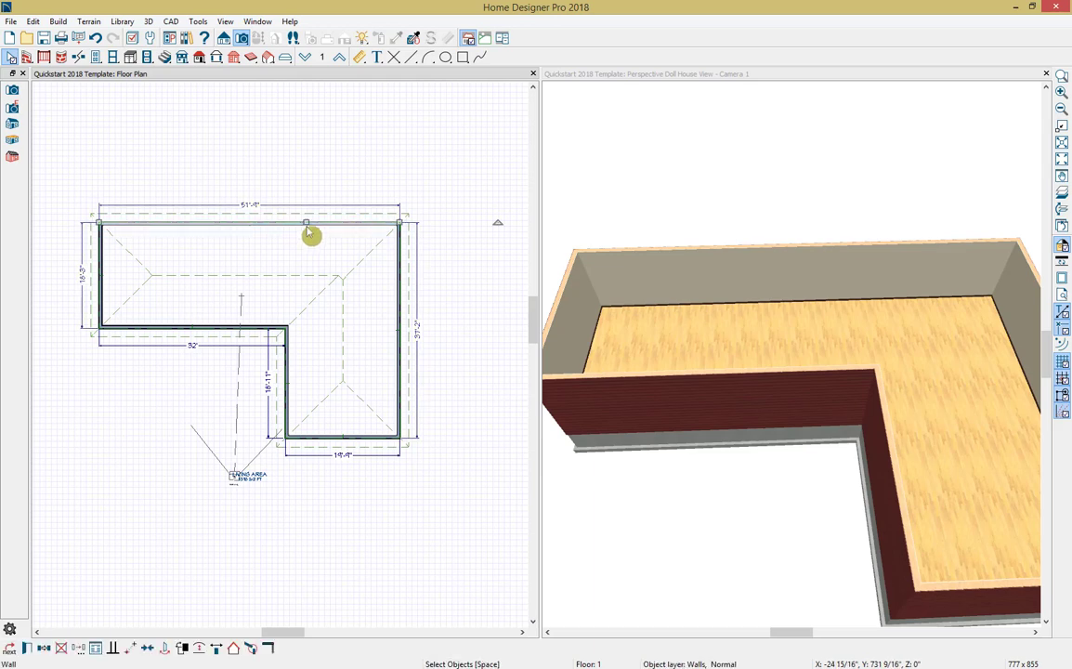
left_click(257, 208)
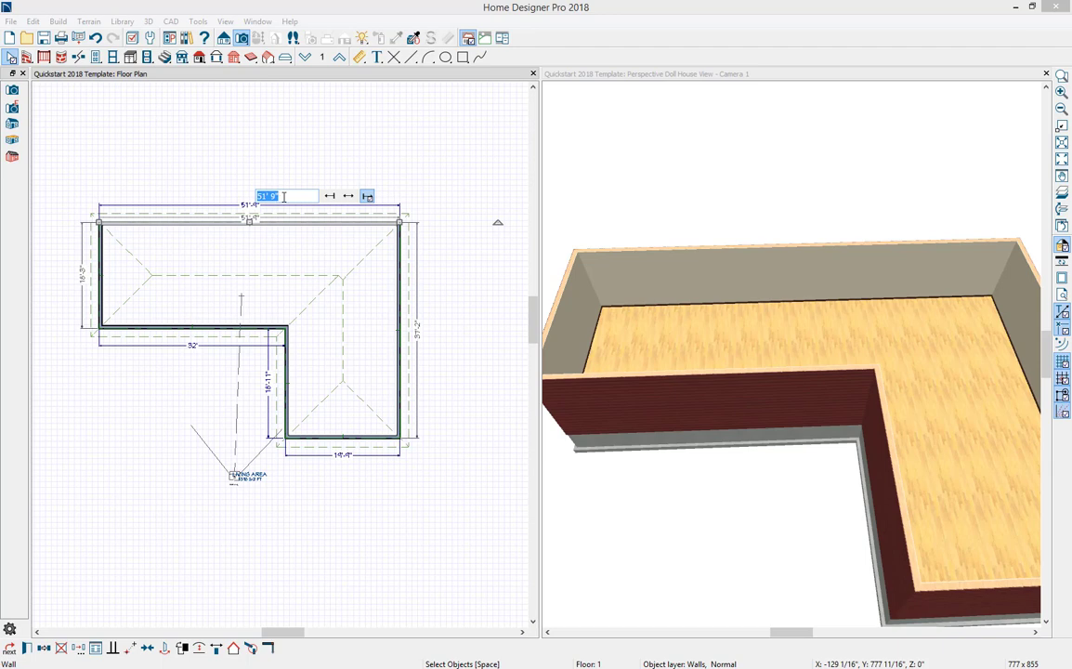
type("76")
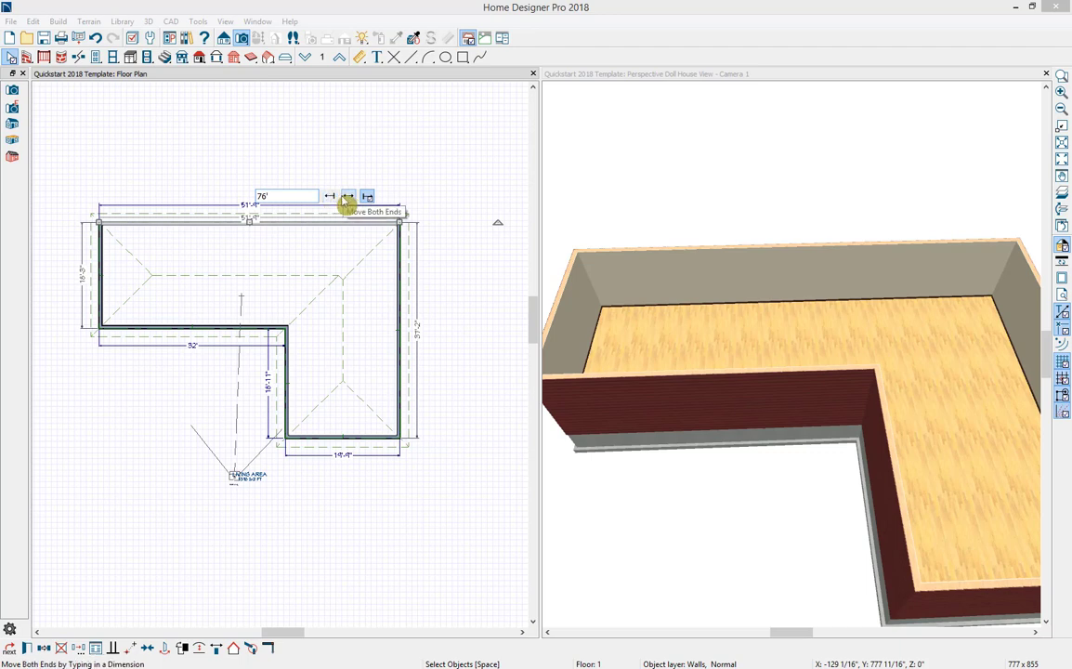
type("'")
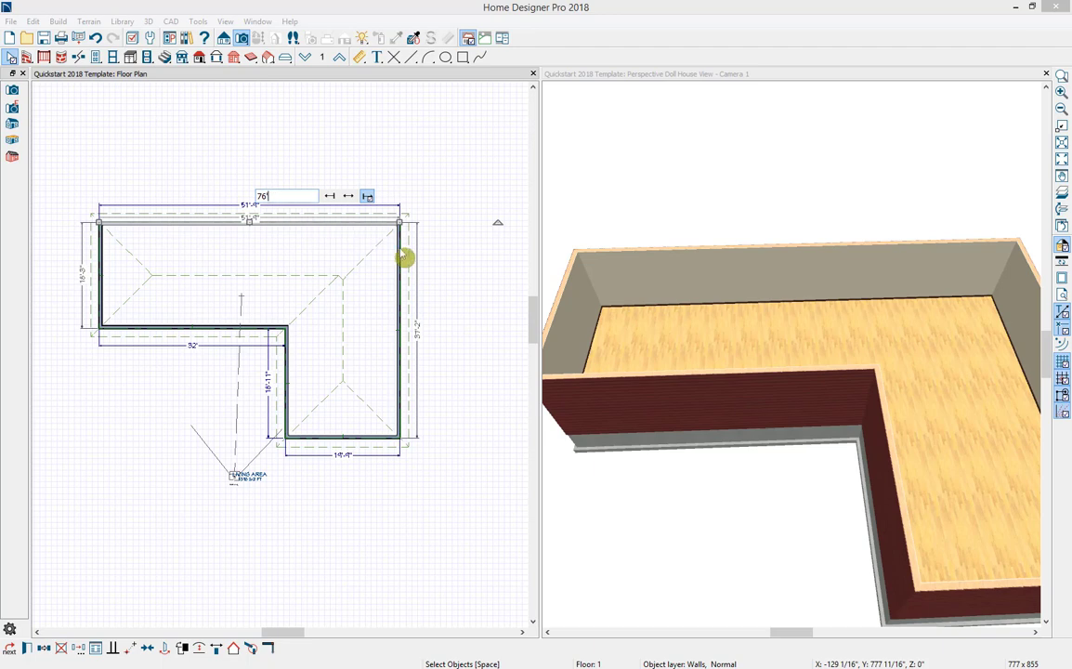
key("Return")
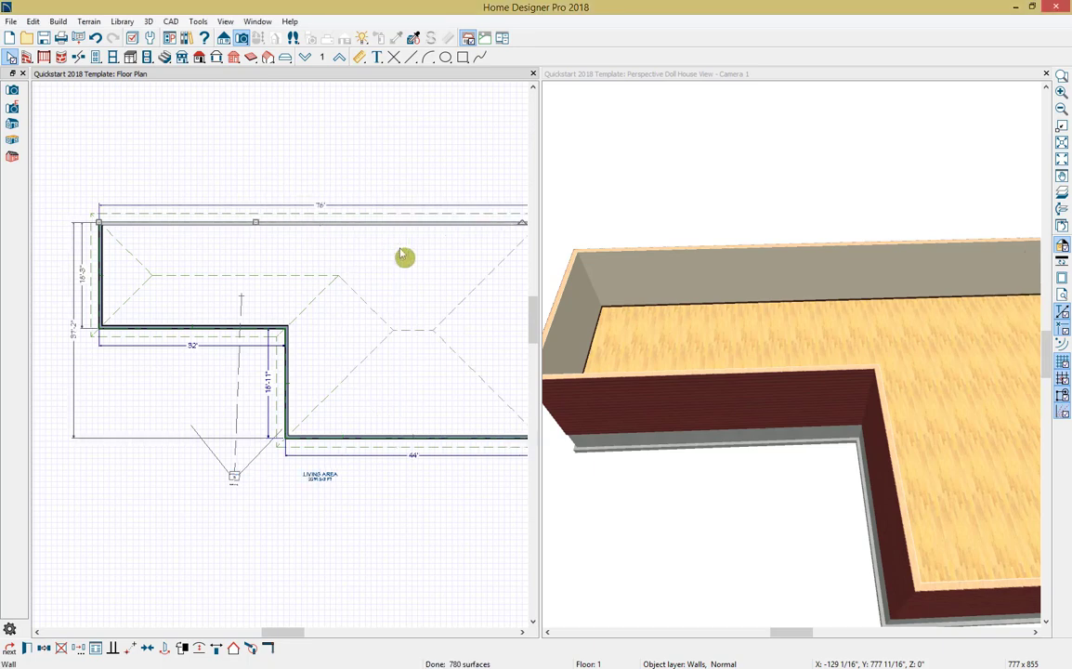
Step: Fit more of the house in the doll house view and set the right exterior wall's length to 55'-5"
scroll(405, 257, "down", 1)
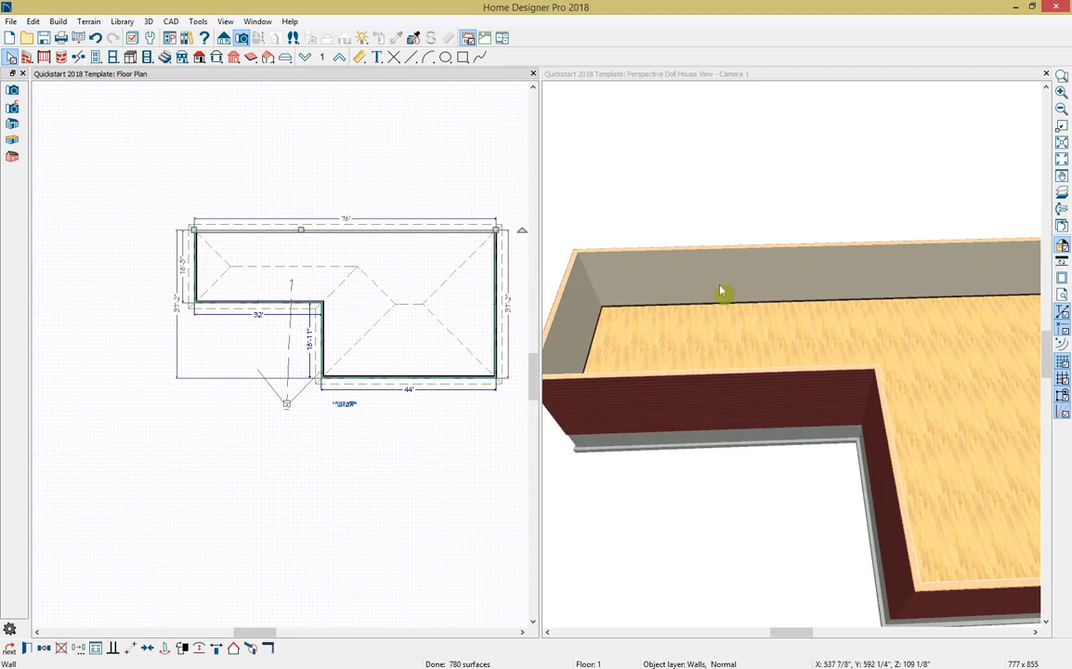
scroll(787, 294, "down", 3)
middle_click_drag(787, 291, 703, 270)
left_click(702, 270)
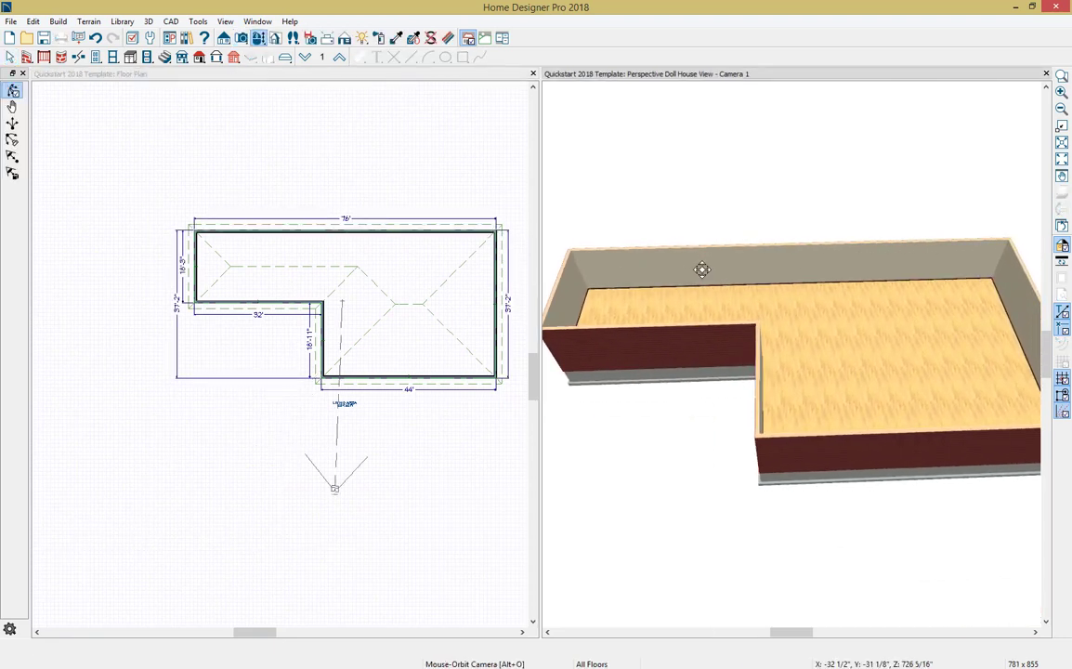
left_click(499, 328)
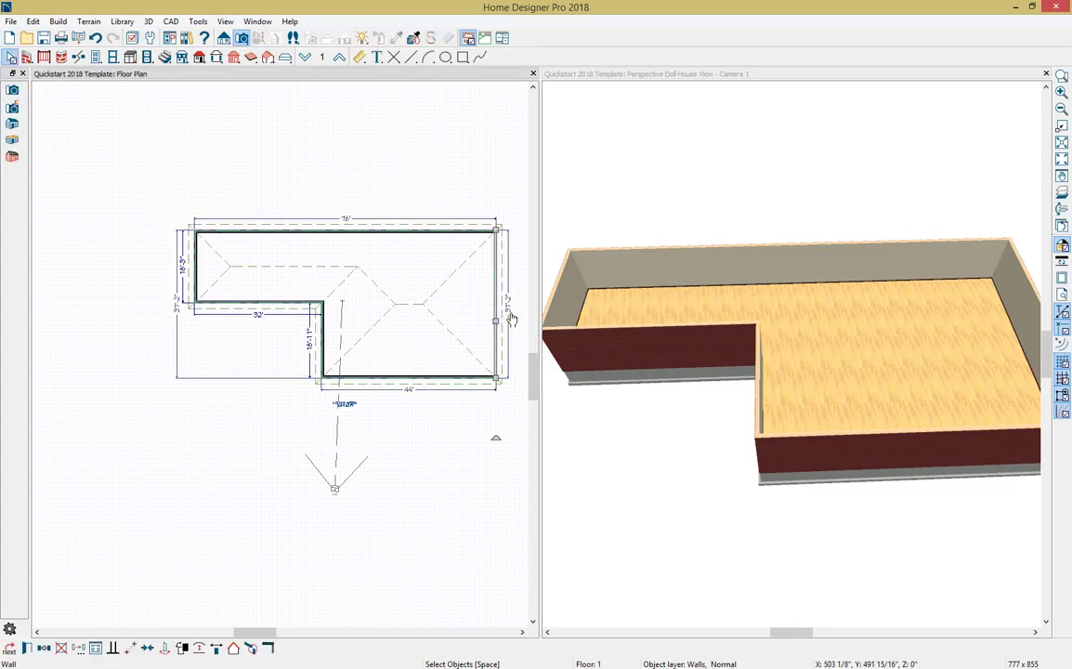
left_click(509, 309)
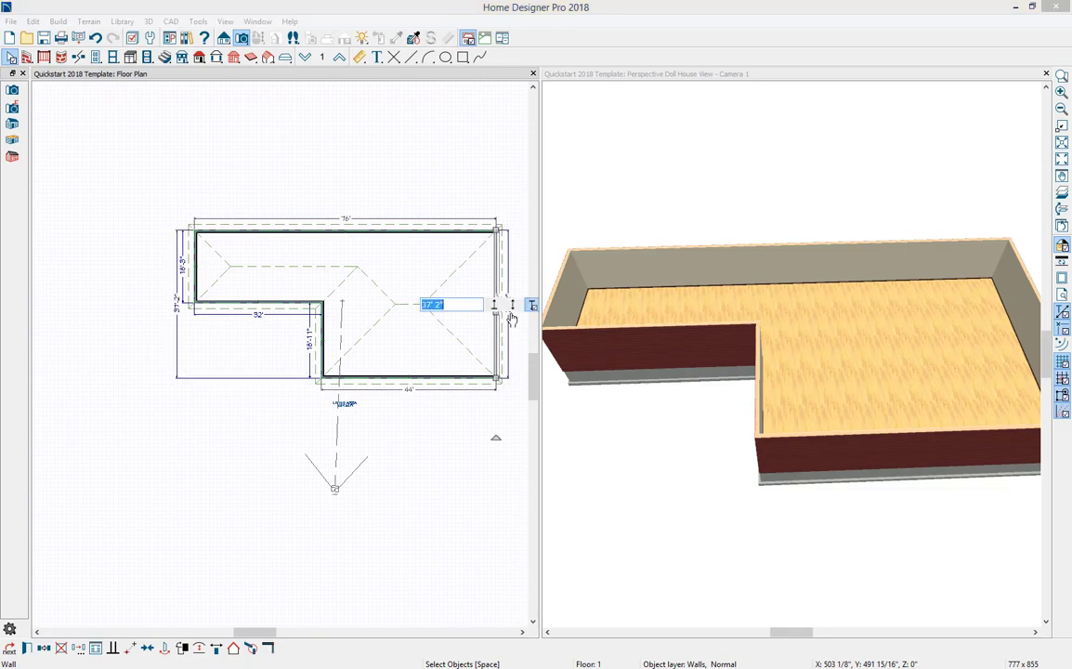
type("55' 5")
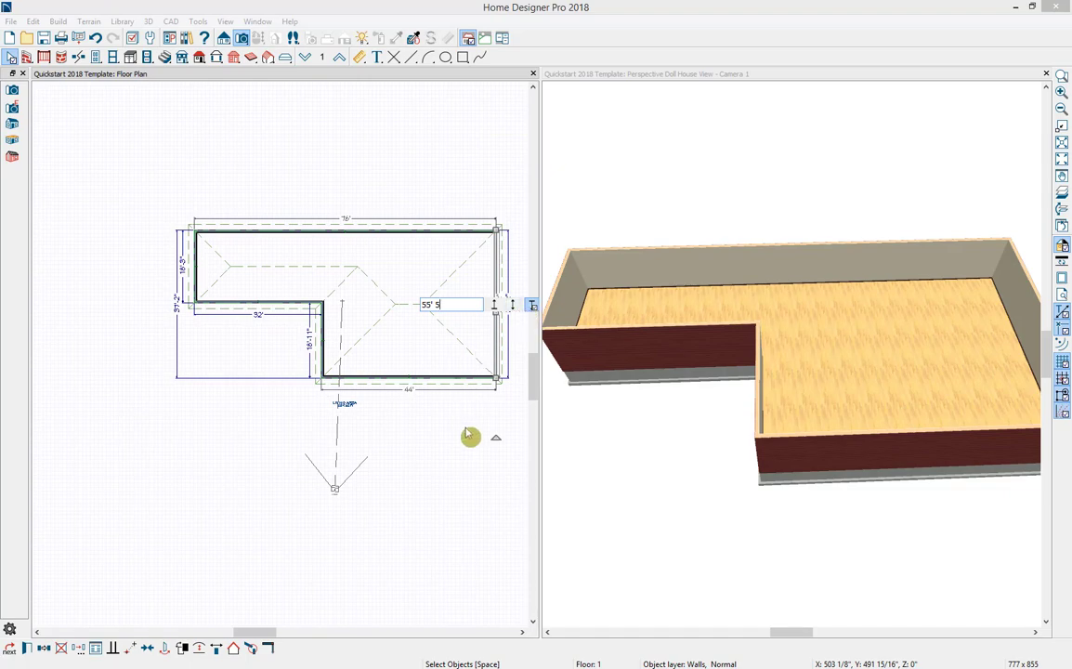
key("Return")
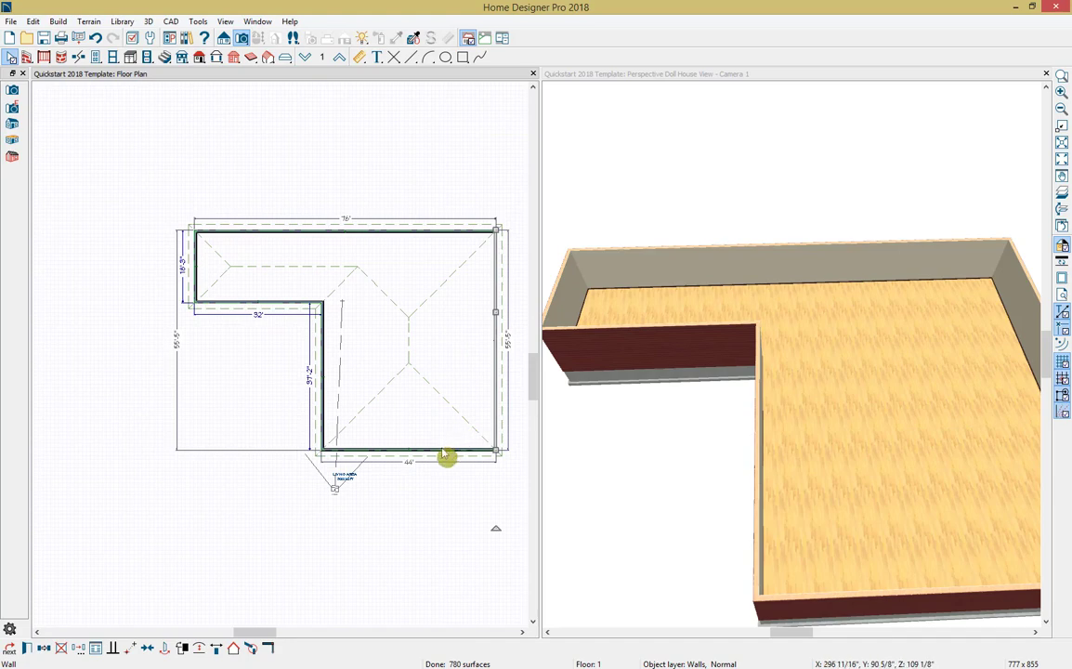
Step: Set the lower exterior wall's length to 24', moving its left end
left_click(445, 453)
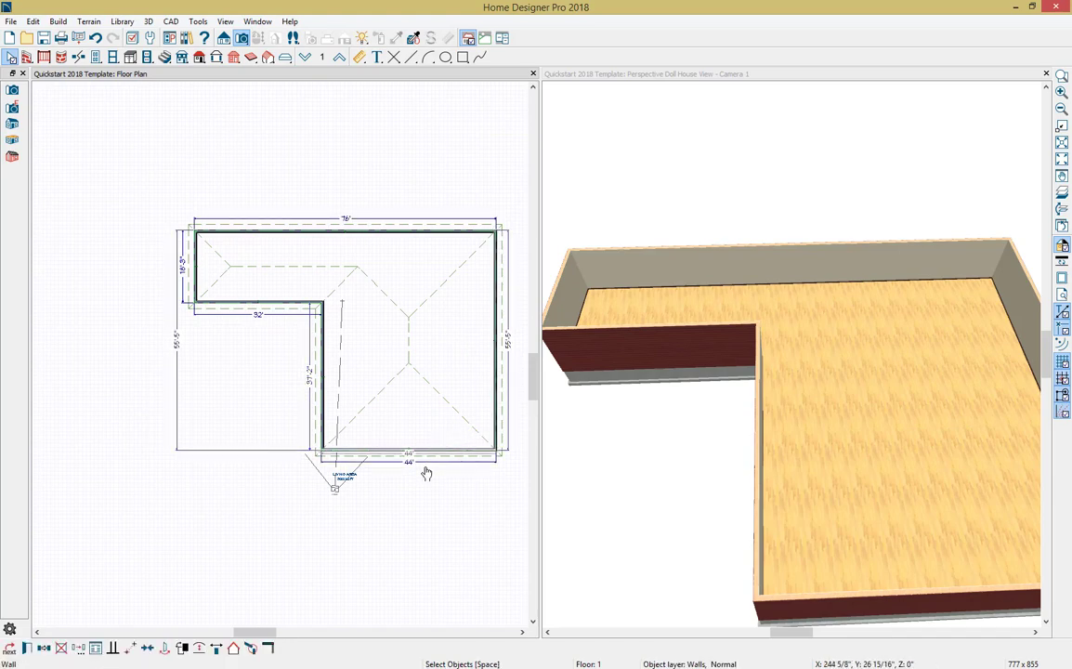
left_click(426, 471)
type("24")
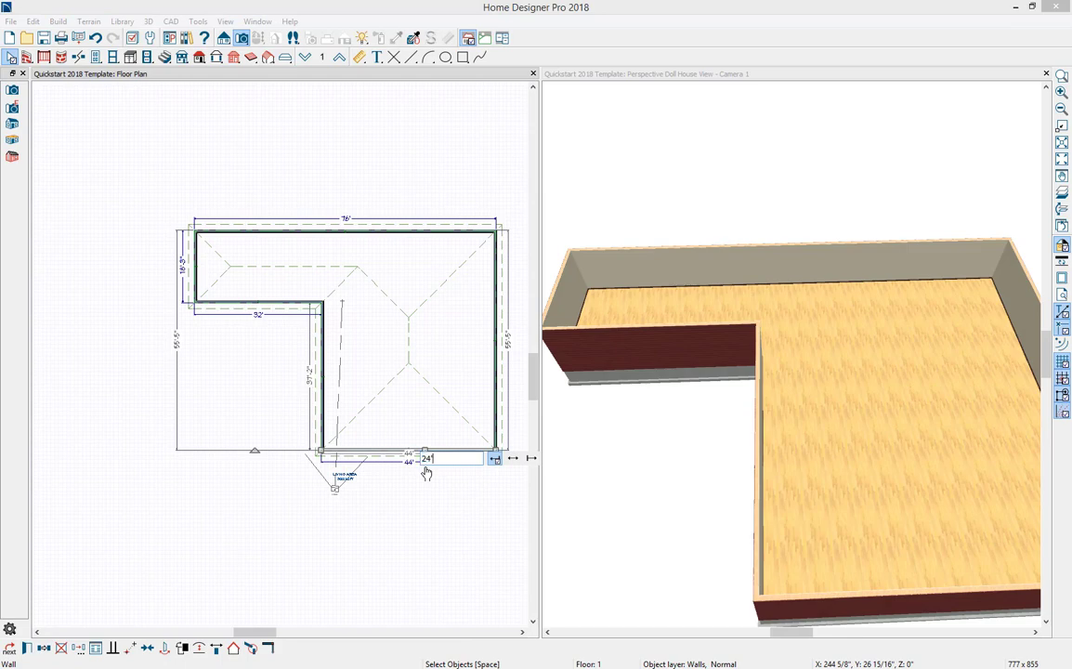
key("Return")
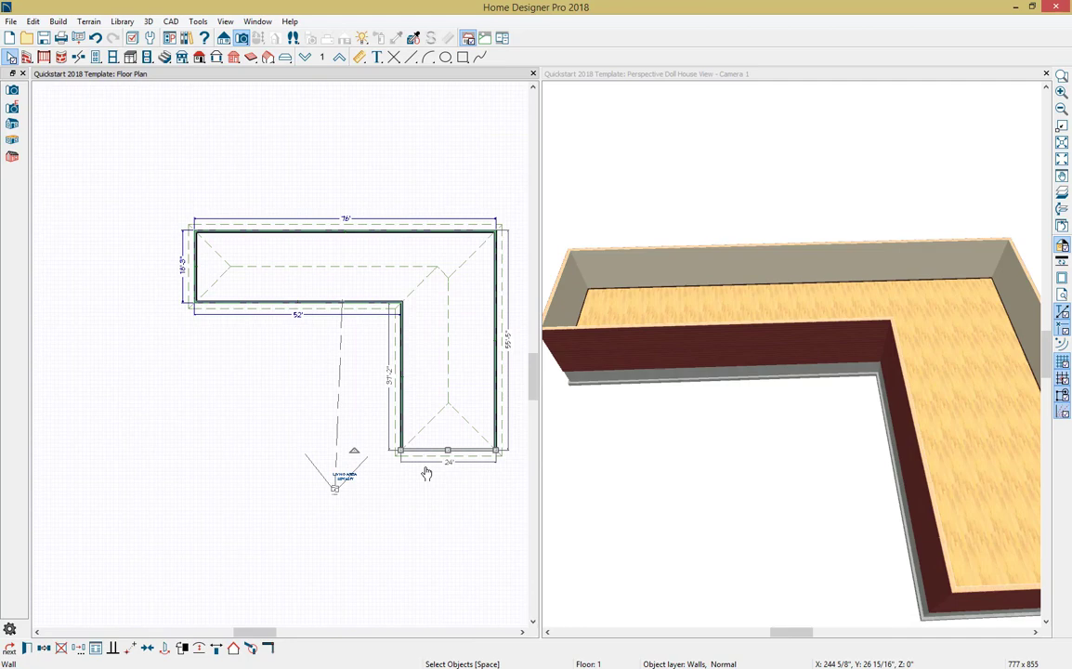
Step: Set the length of the vertical exterior wall at the house's inside corner to 21', moving its top end
left_click(409, 433)
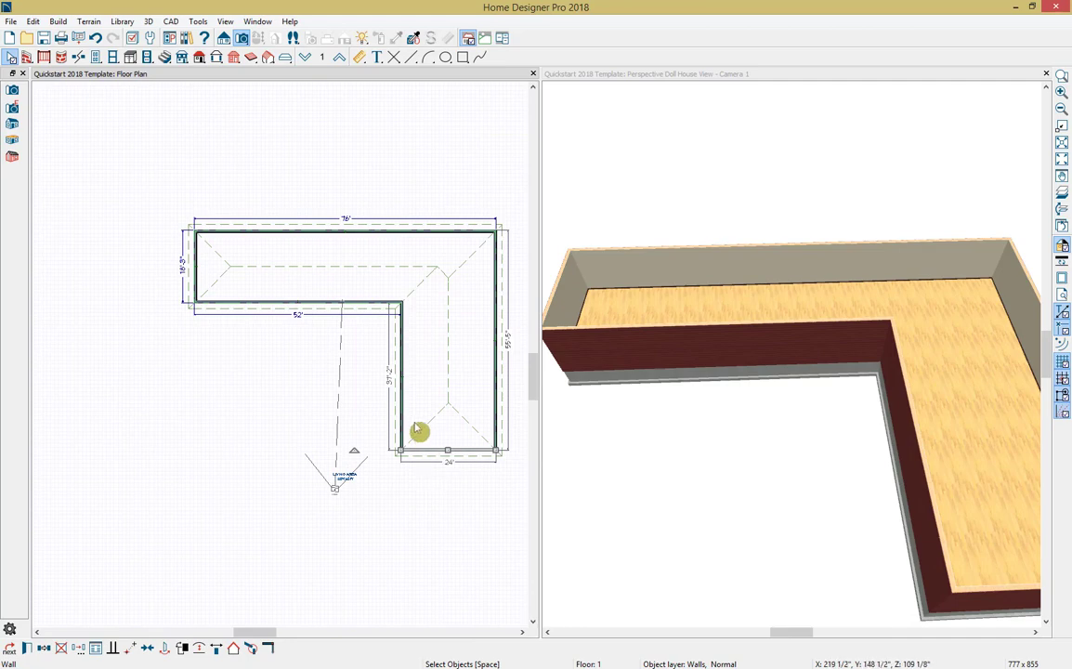
left_click(390, 376)
type("21")
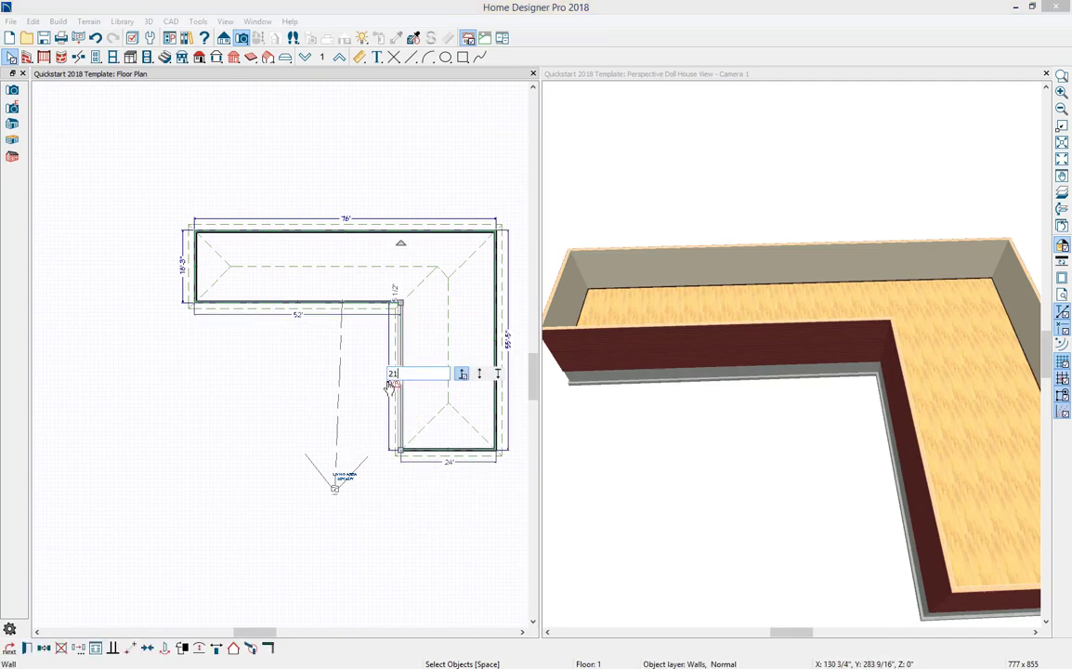
left_click(462, 376)
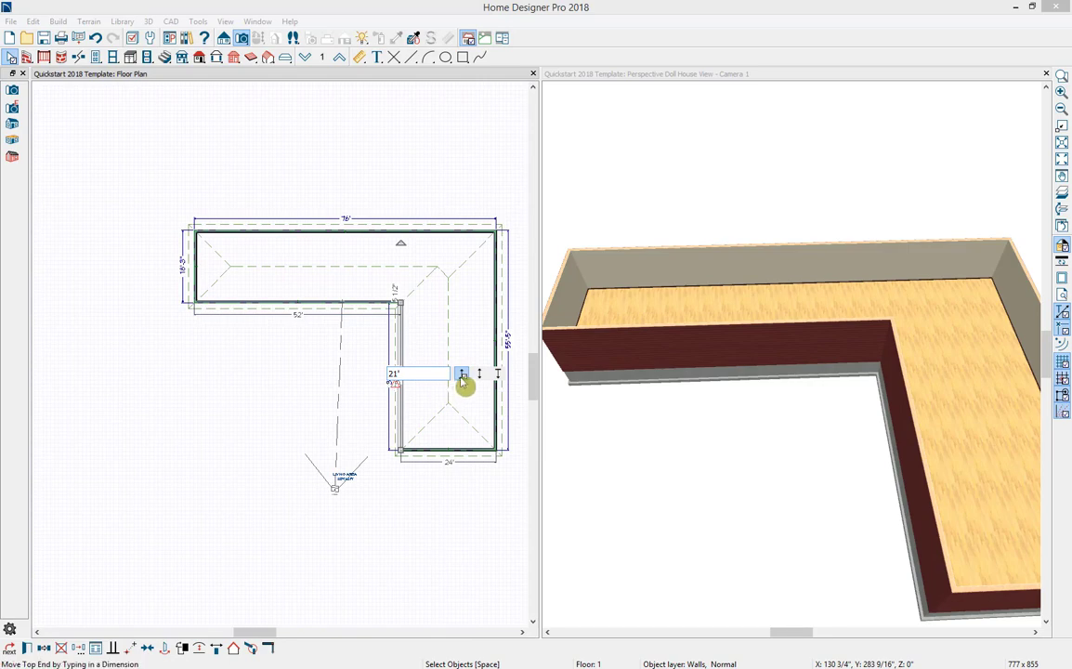
key("Return")
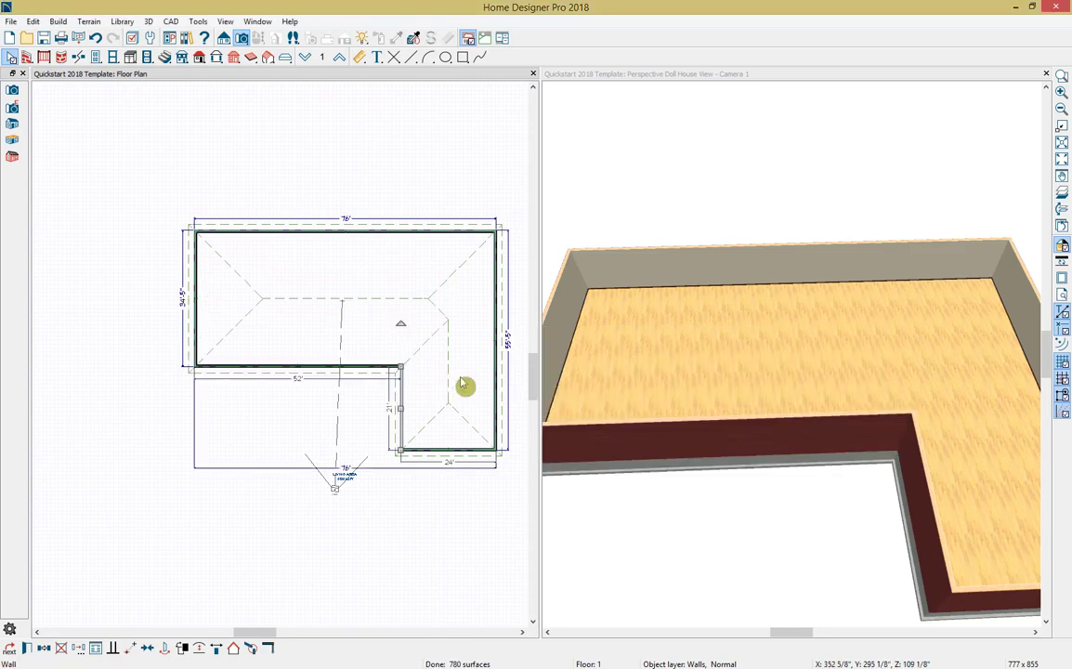
Step: Check the length of the long wing's front exterior wall and look at the Front.jpg reference picture of the house
left_click(306, 383)
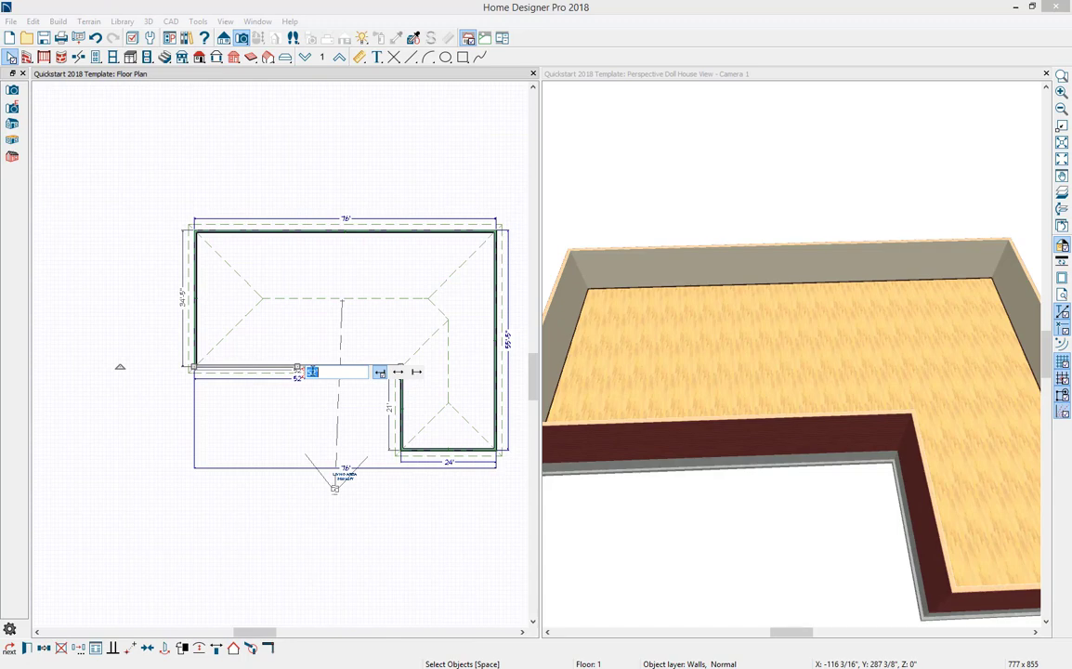
key("Return")
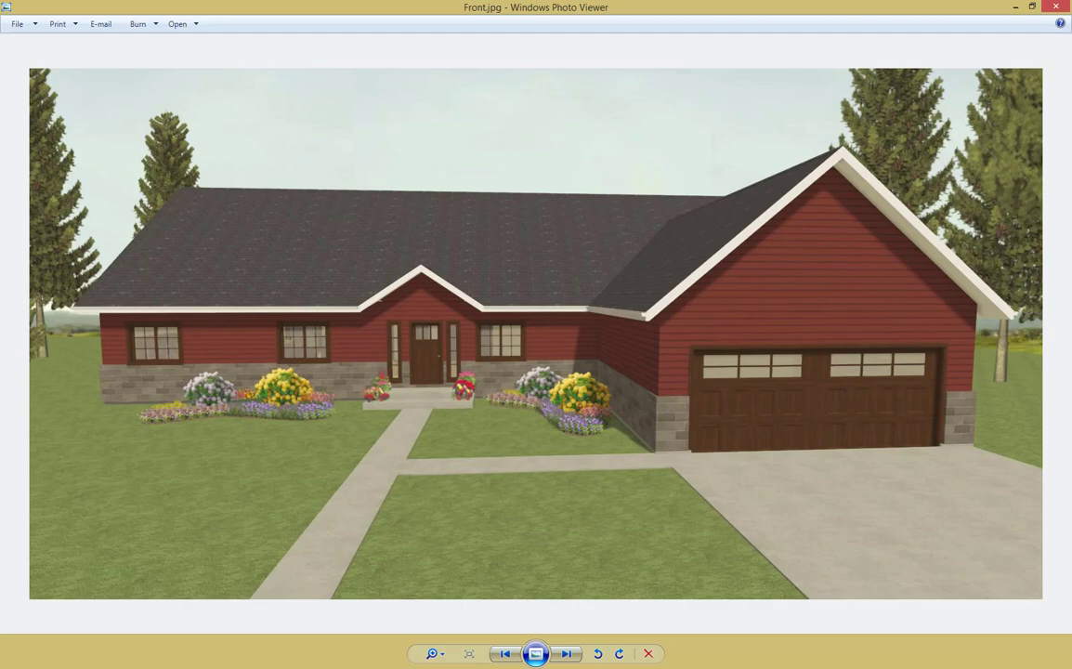
left_click(1015, 7)
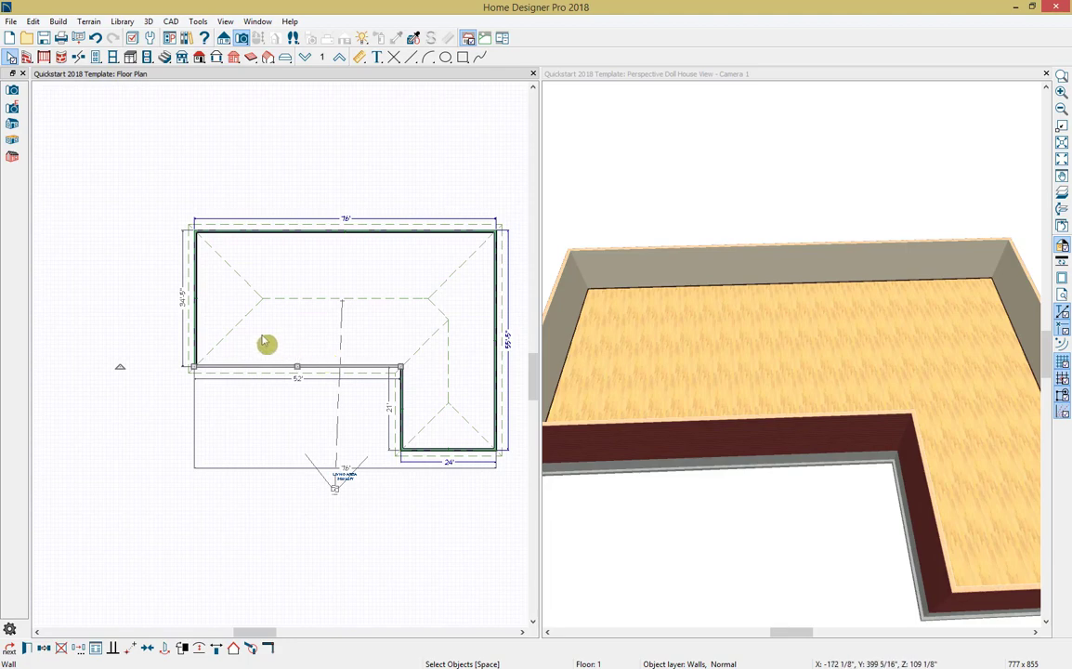
Step: Select all of the house's exterior walls together in the floor plan and open their Wall Specification
left_click(204, 323)
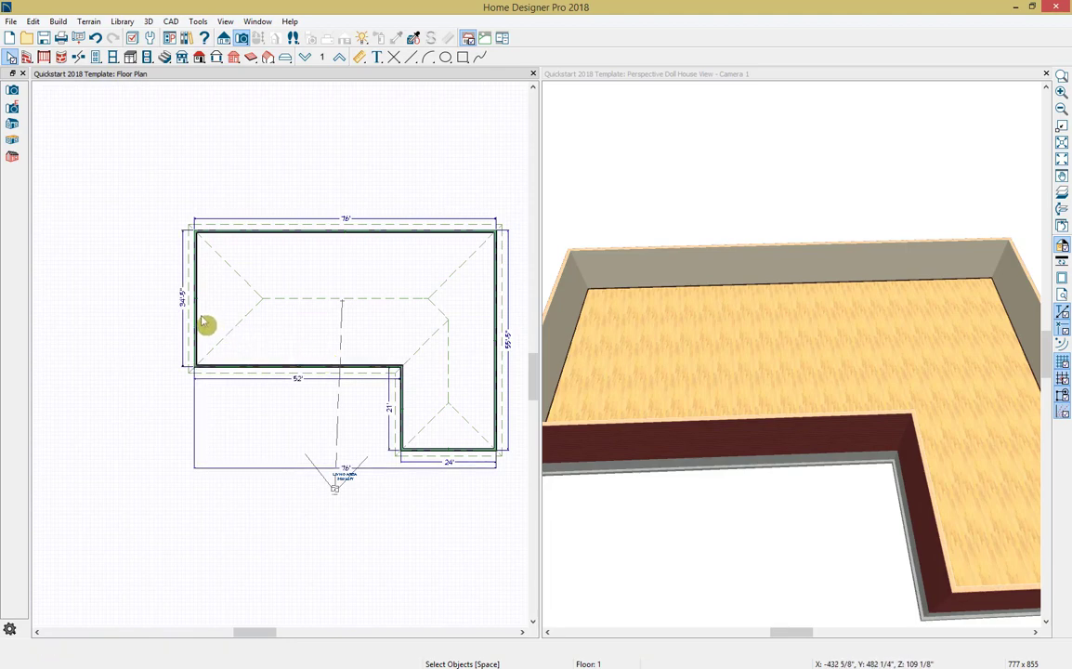
left_click(303, 245, "shift")
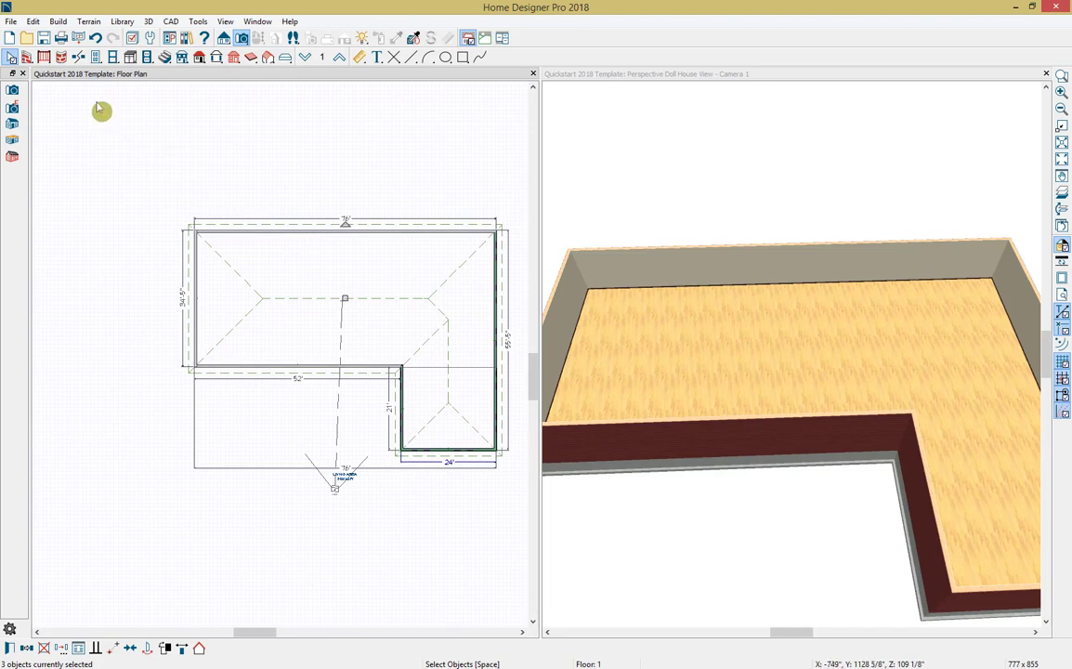
left_click(26, 58)
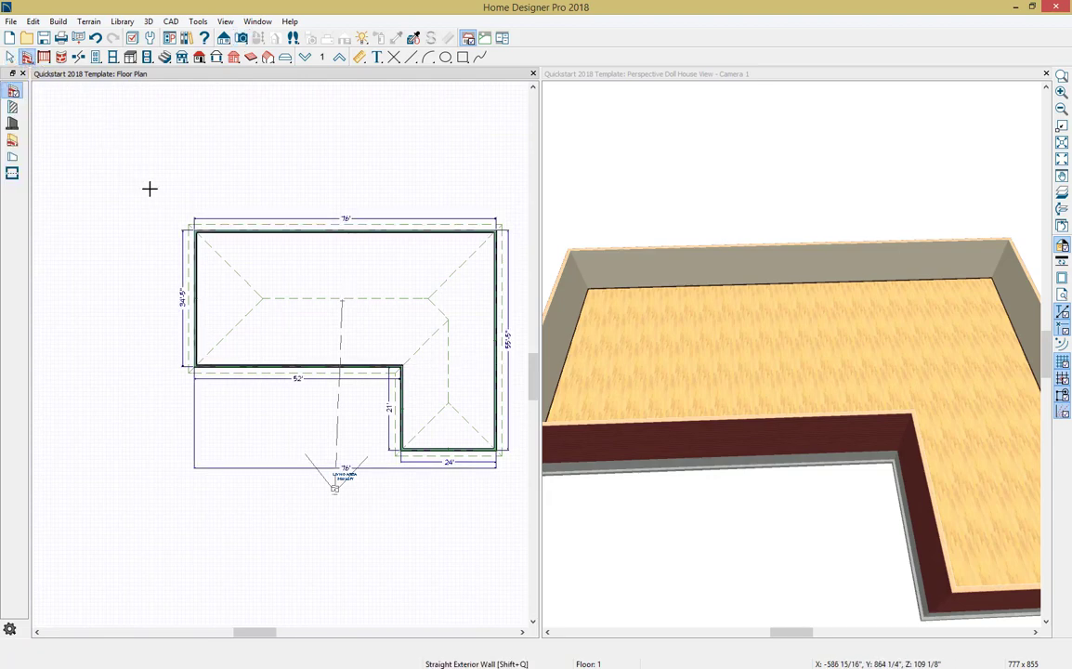
left_click_drag(150, 188, 523, 526)
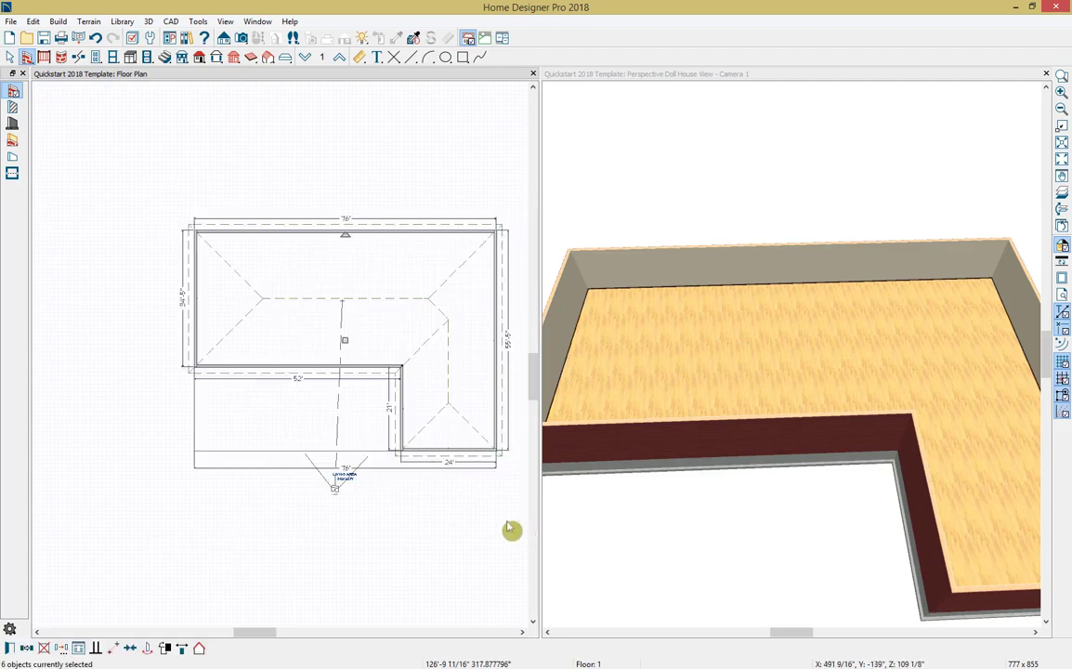
left_click(8, 649)
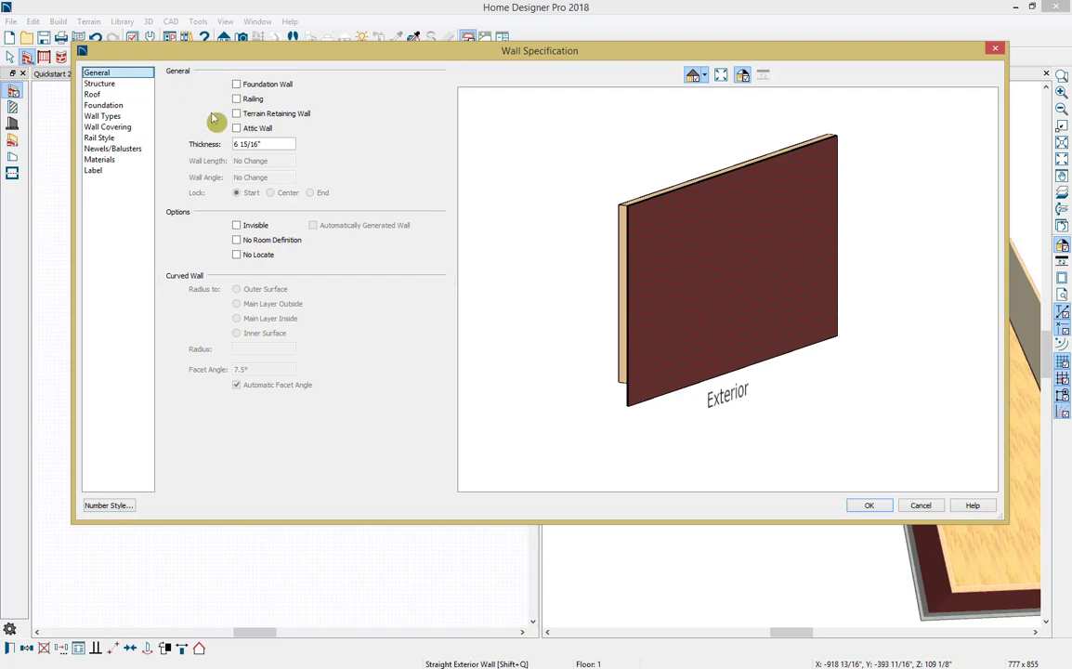
Step: Review the selected walls' structure, roof, foundation, wall type, covering, railing, newel and baluster, material and label settings
left_click(129, 85)
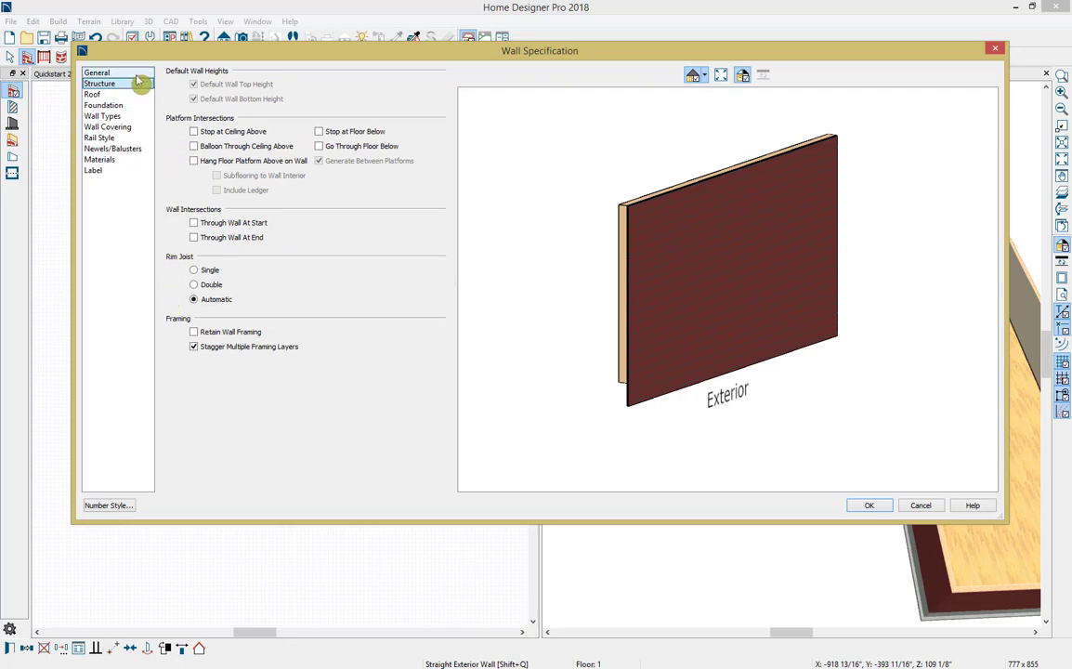
left_click(130, 94)
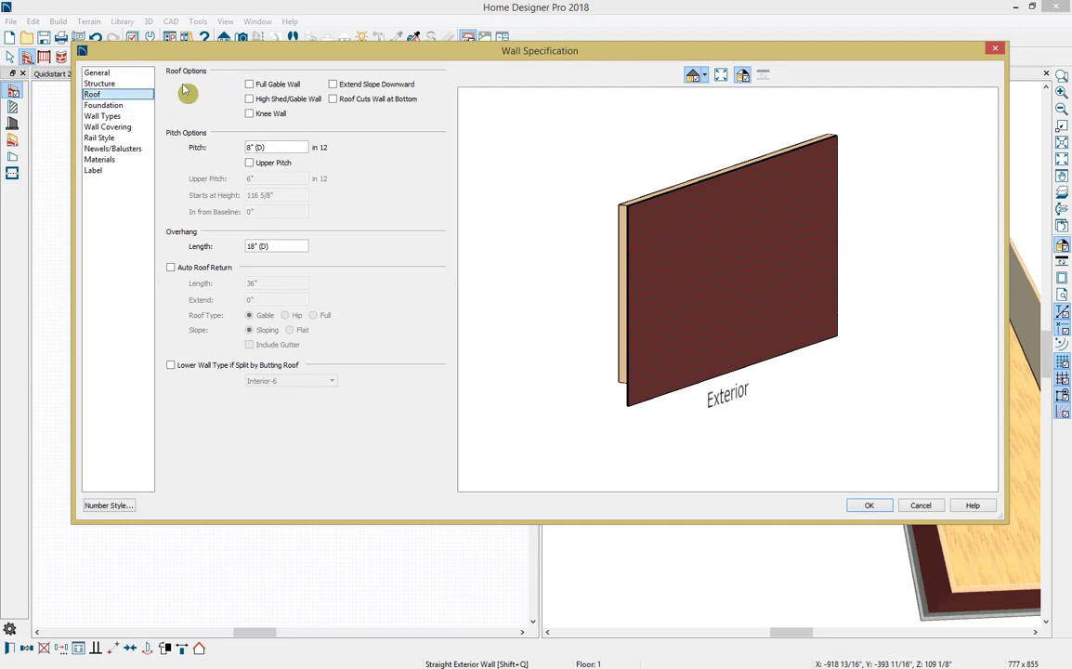
left_click(130, 105)
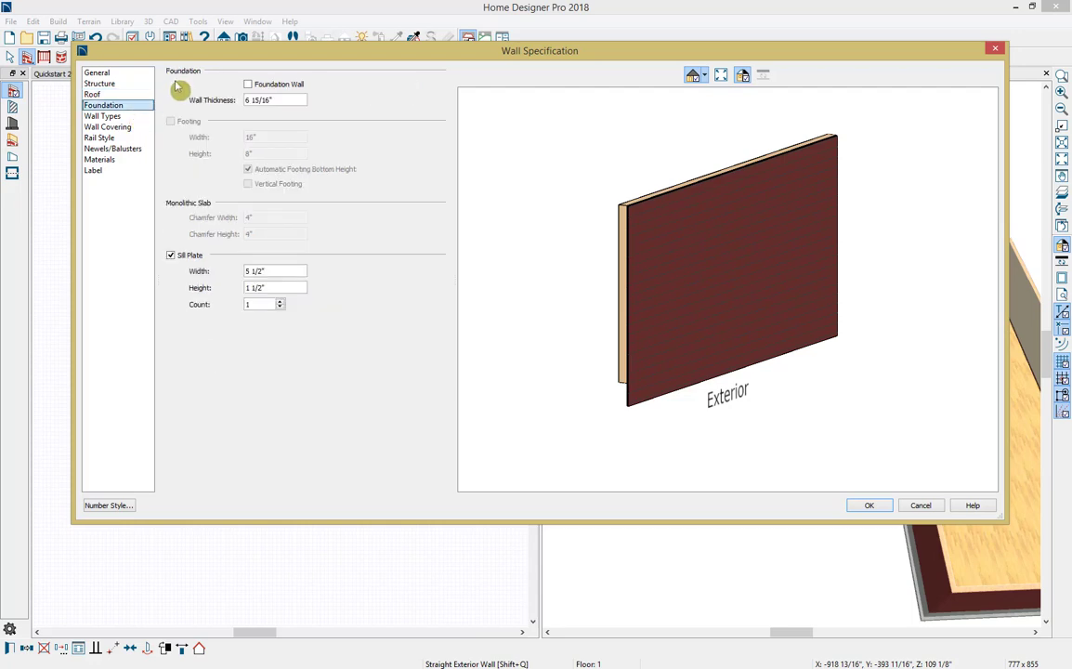
left_click(133, 115)
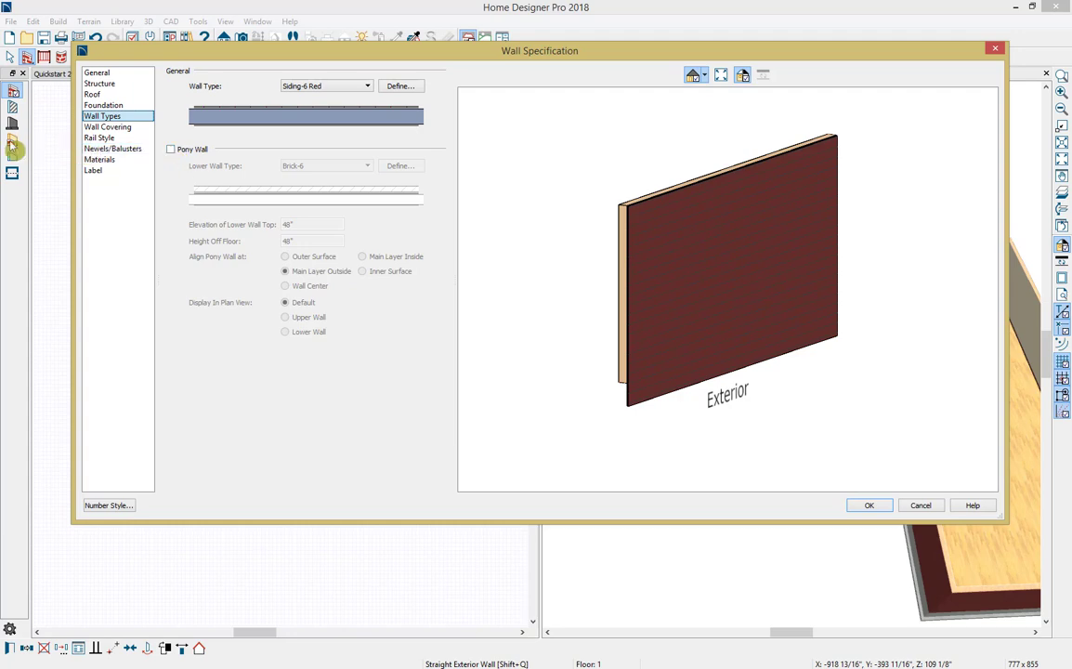
left_click(110, 127)
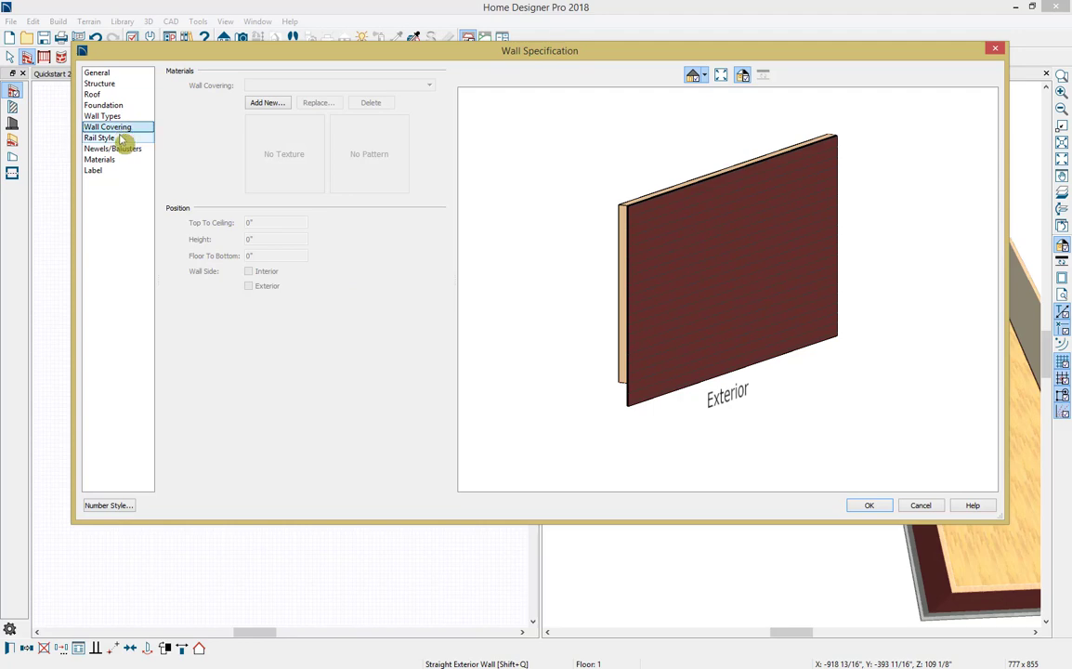
left_click(120, 139)
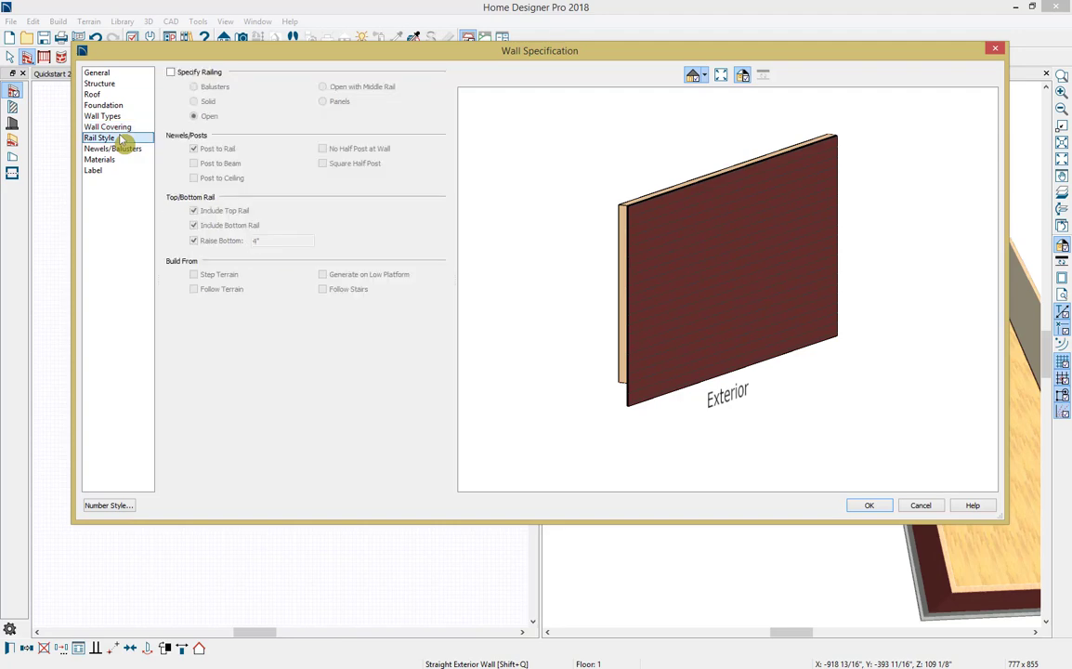
left_click(123, 152)
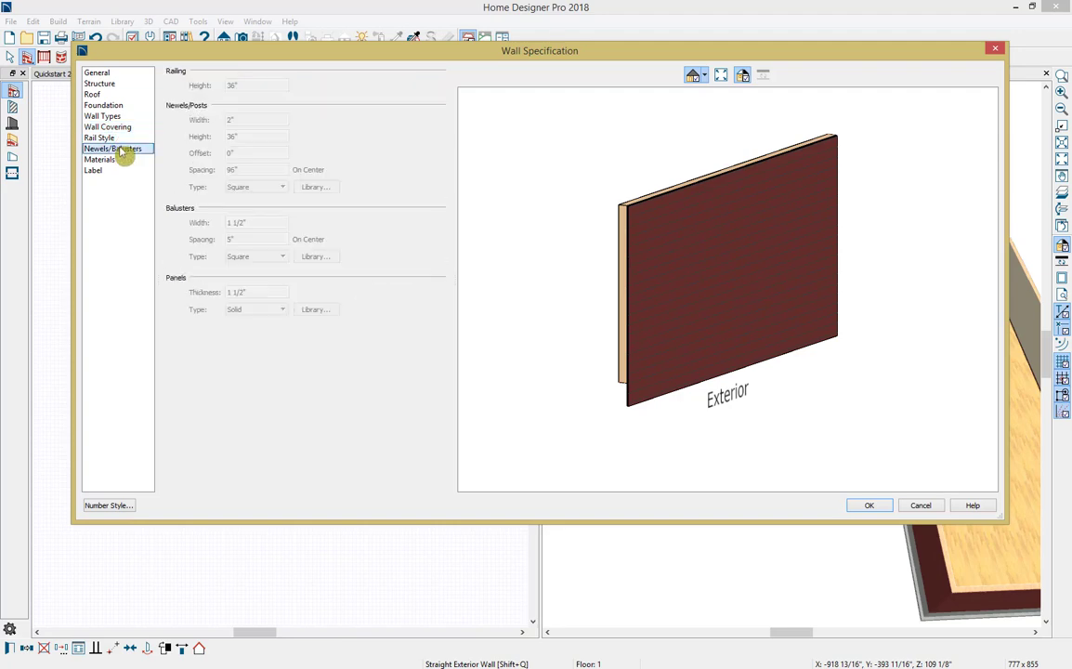
left_click(121, 162)
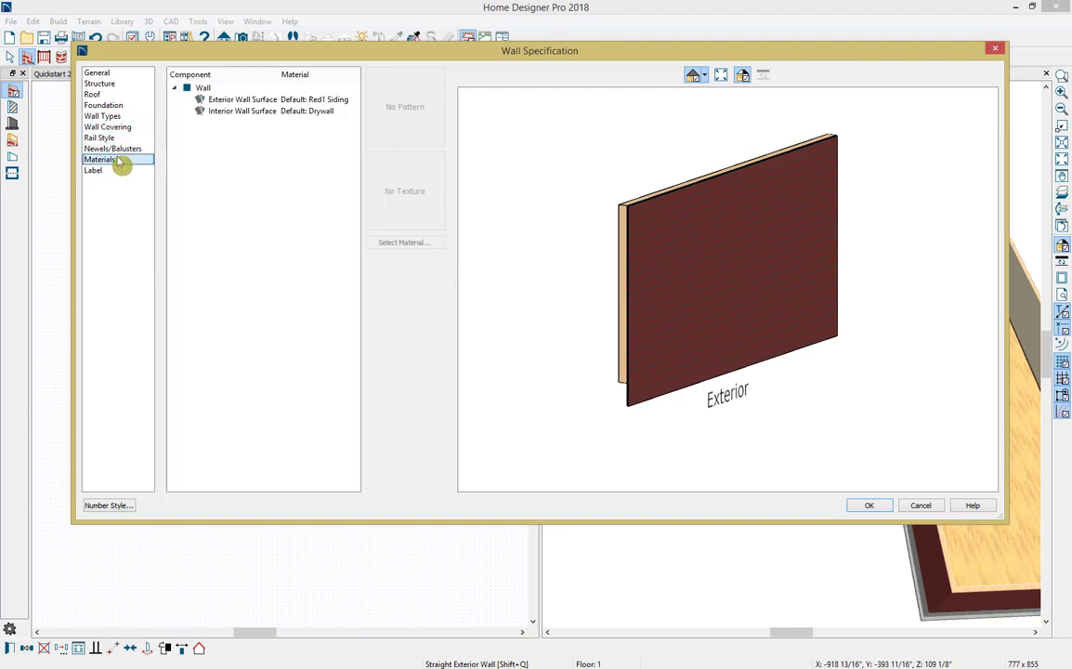
left_click(118, 173)
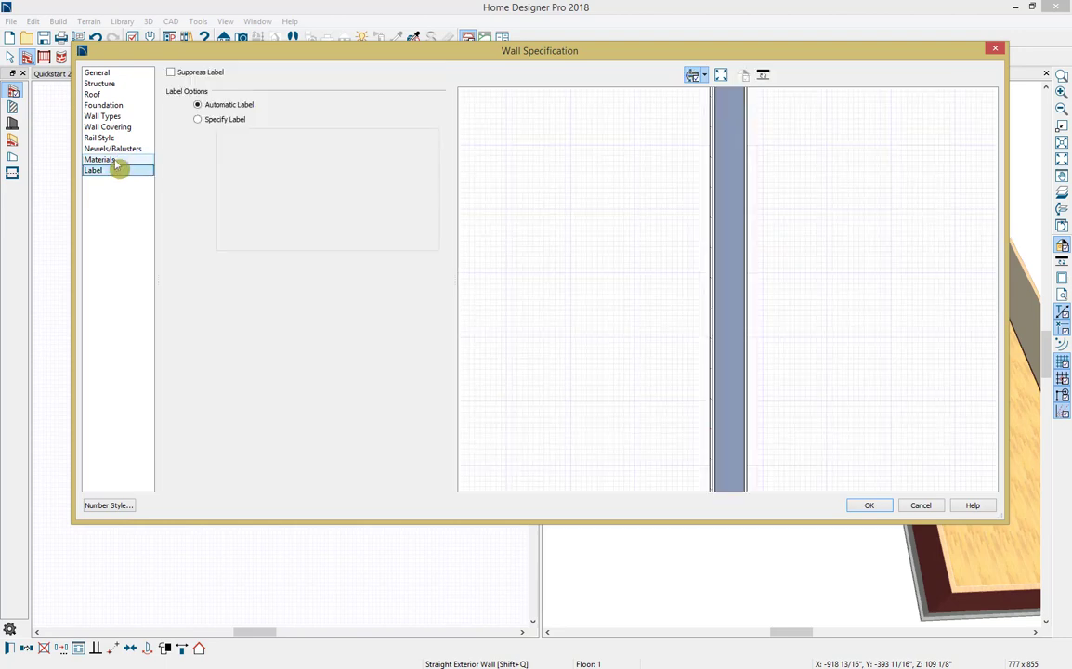
Step: Make all exterior walls pony walls with Lower Pony as the lower wall type, and deselect them
left_click(111, 117)
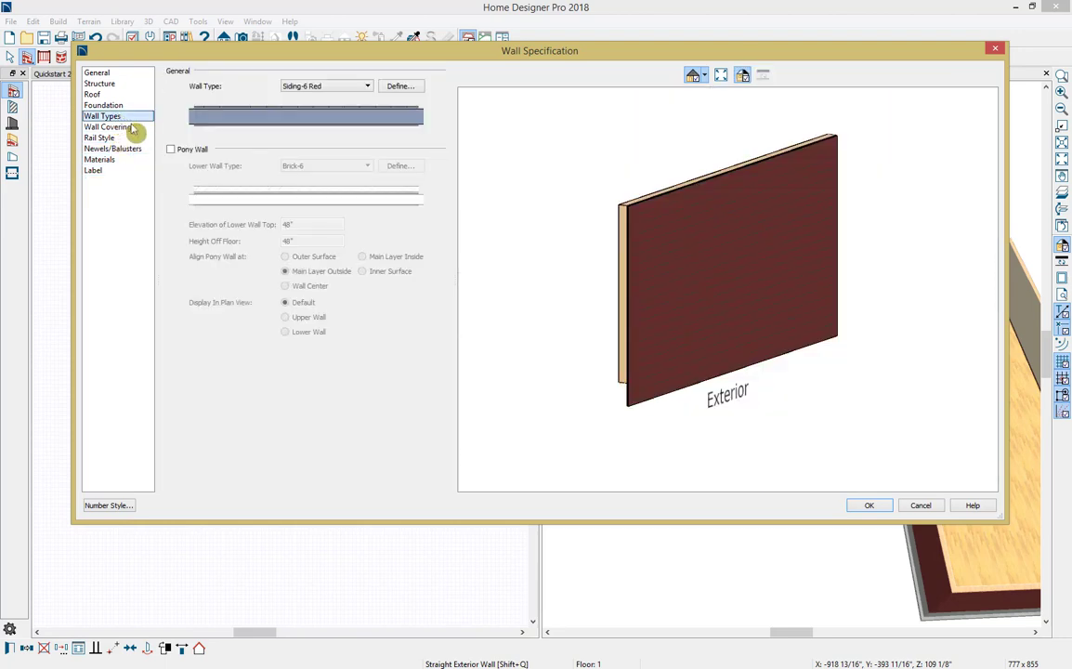
left_click(173, 151)
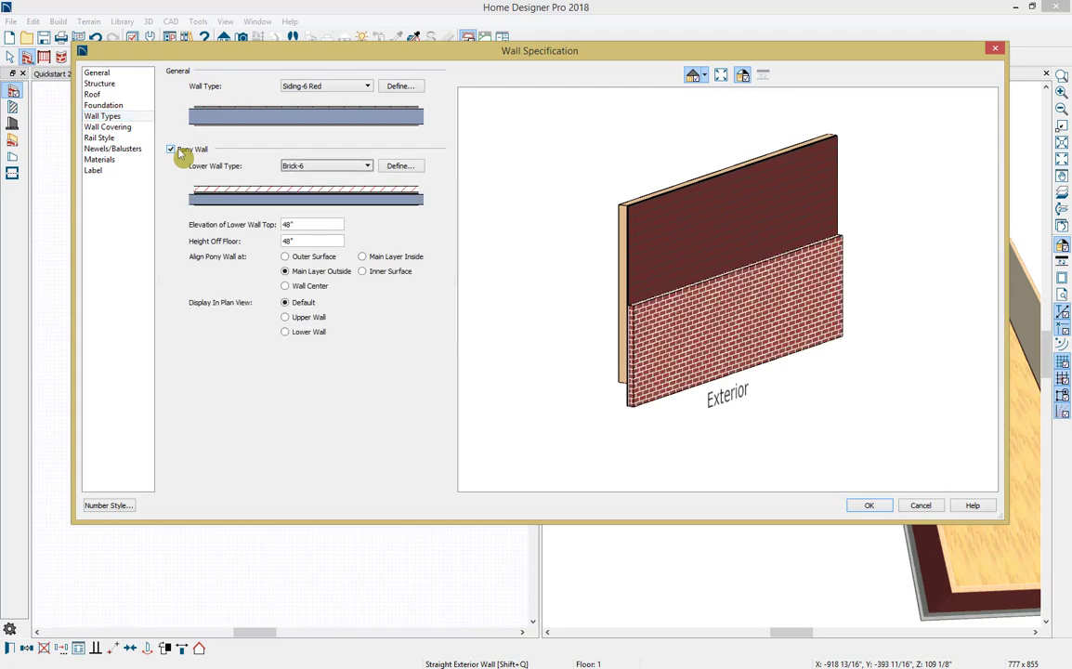
left_click(292, 166)
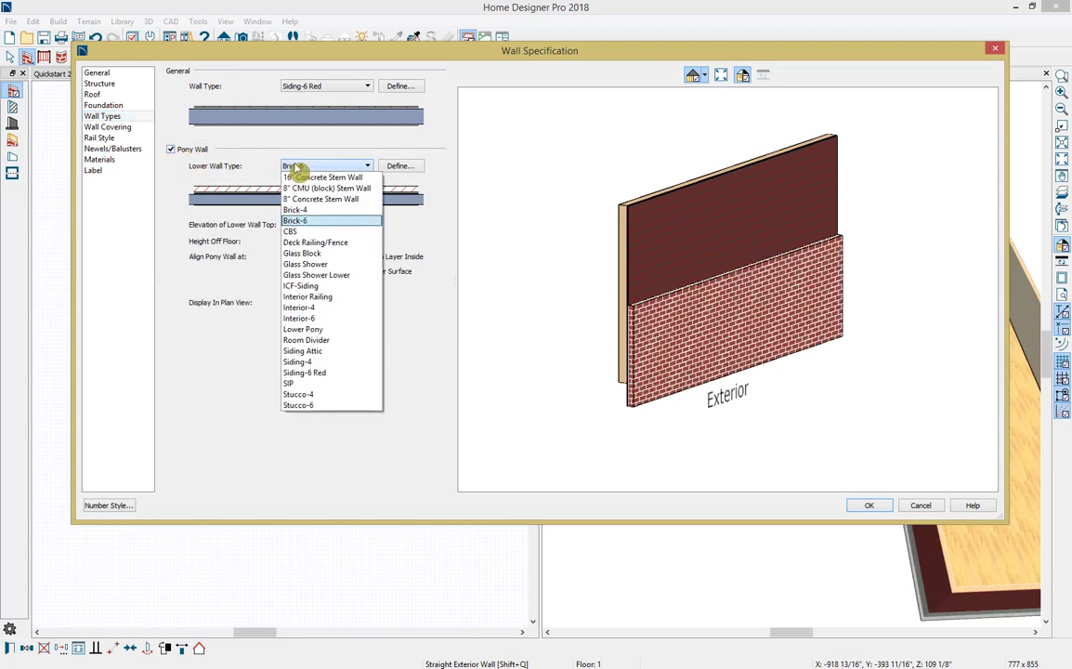
left_click(337, 332)
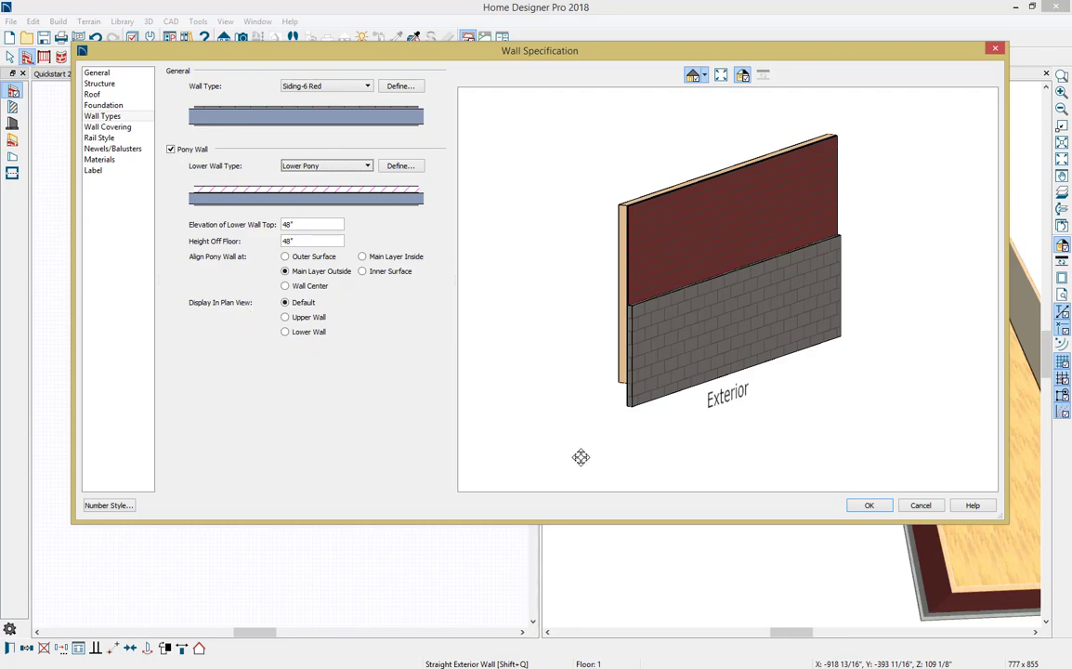
left_click(871, 506)
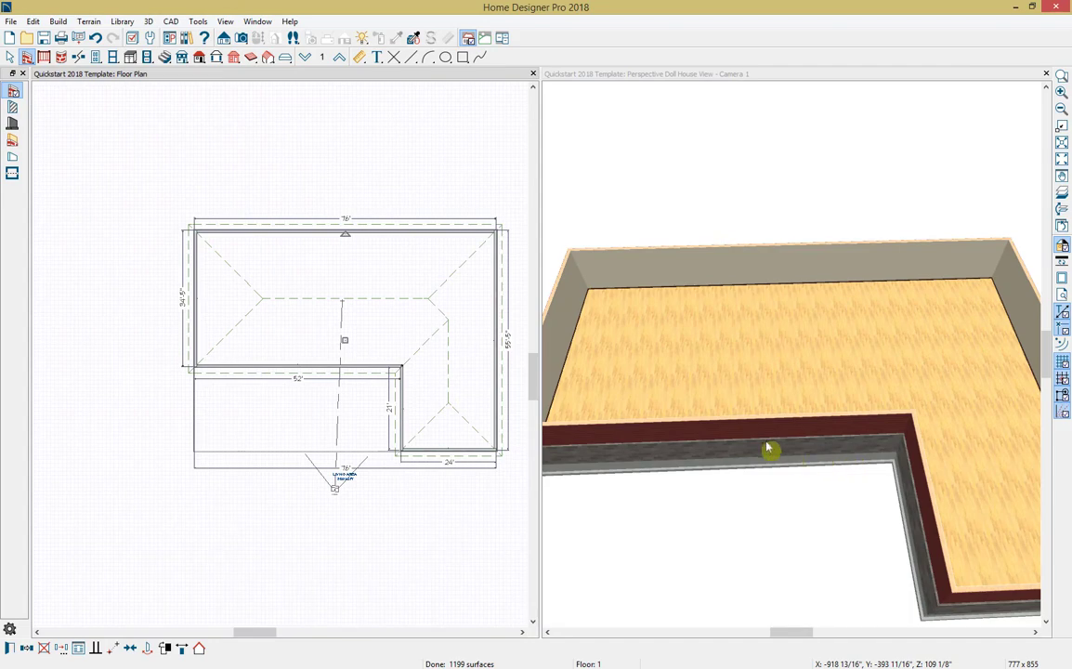
left_click(510, 464)
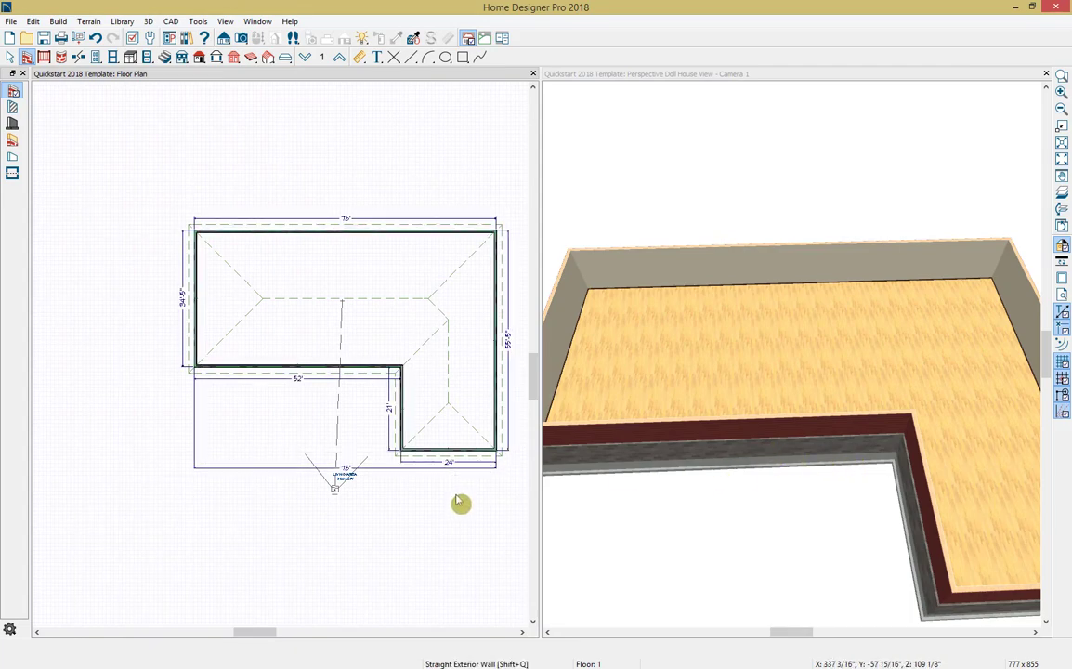
Step: Draw a straight interior wall from the house's inside corner across to the right exterior wall, closing off the lower wing
left_click(12, 123)
left_click_drag(402, 368, 497, 371)
scroll(413, 343, "up", 3)
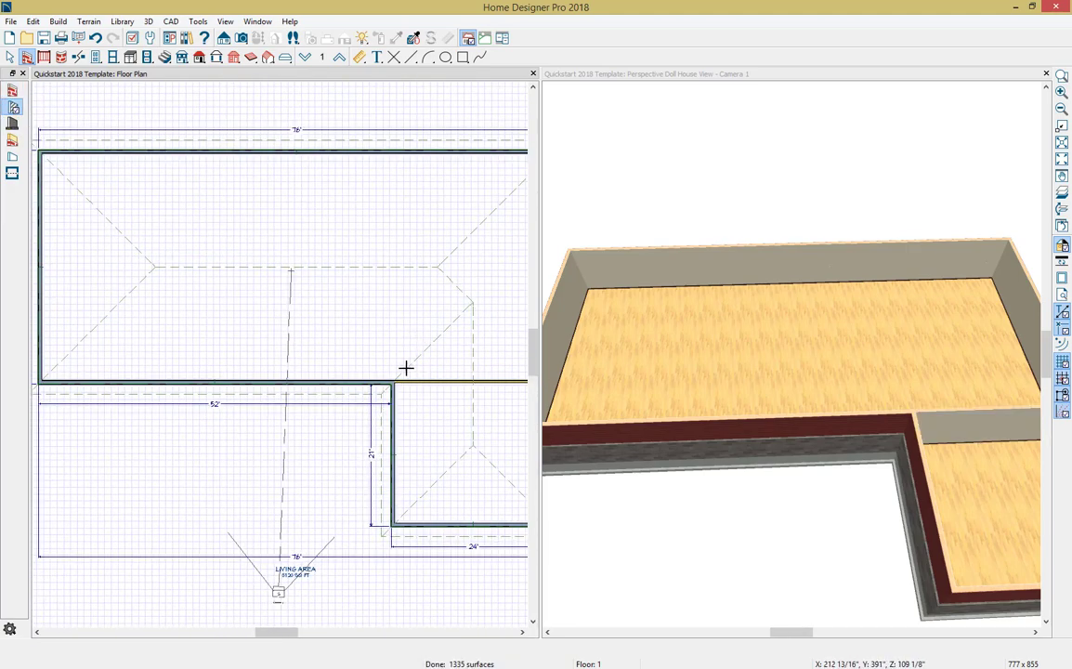
Step: Draw stepped interior walls from the inside corner: up into the main wing, a short run right, and a short stub up
left_click_drag(390, 383, 391, 275)
middle_click_drag(421, 298, 330, 293)
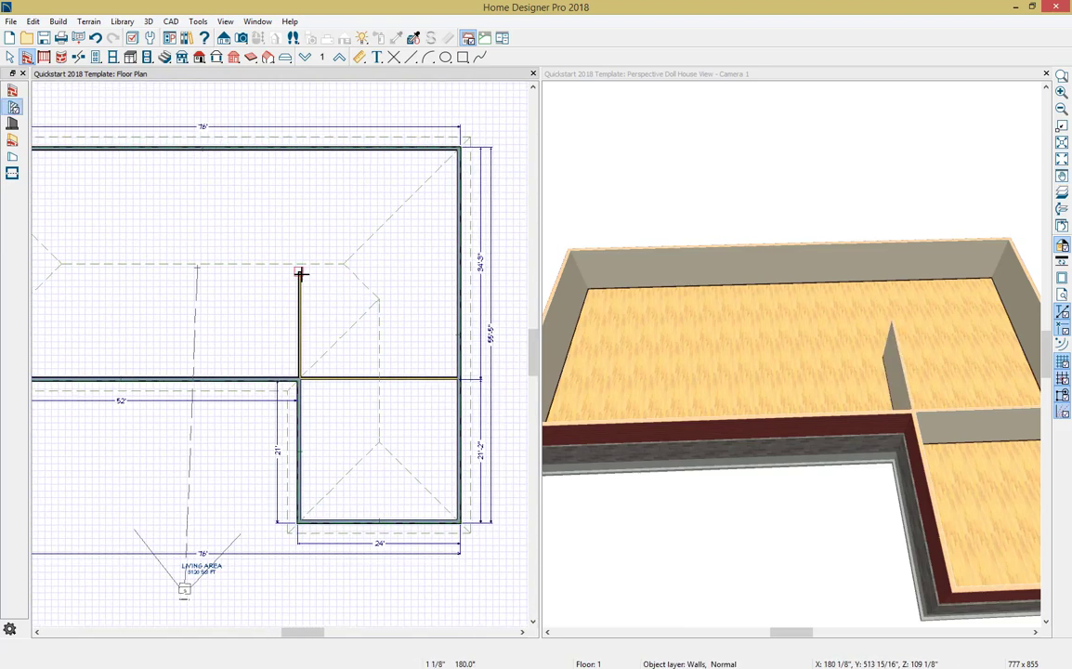
left_click_drag(300, 274, 372, 275)
left_click_drag(372, 275, 374, 249)
Step: Draw a long horizontal interior wall from the right exterior wall, turning up to the rear wall about 23'-2" from the left corner
scroll(374, 246, "down", 1)
mouse_move(444, 247)
left_mouse_down()
mouse_move(148, 244)
mouse_move(157, 175)
left_mouse_up()
scroll(139, 168, "up", 3)
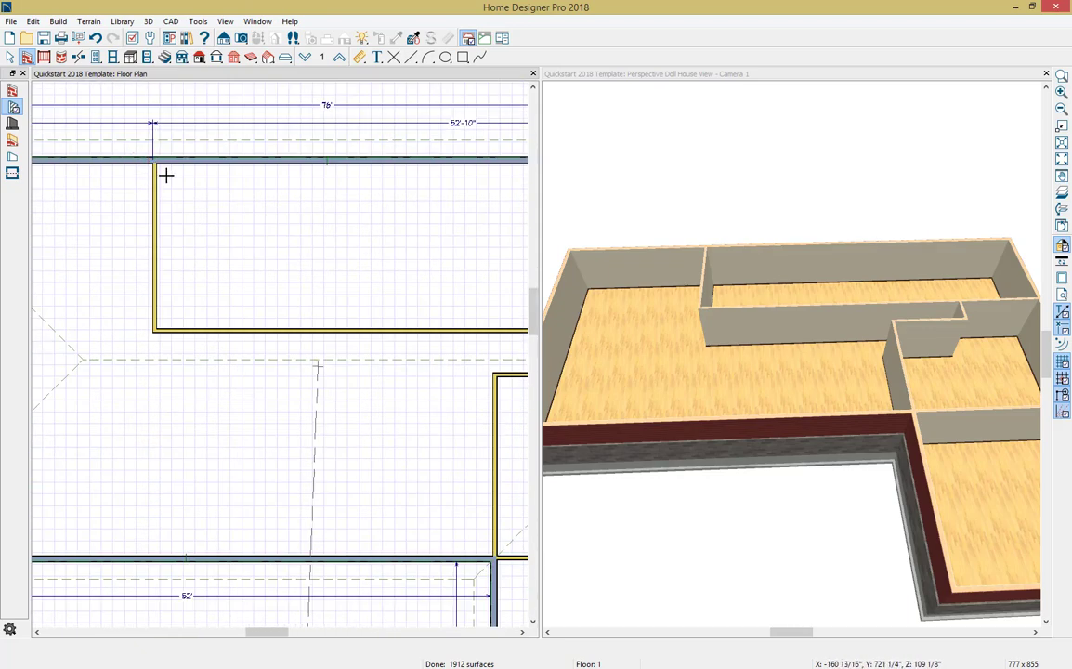
Step: Partition the rear area's left end into three small rooms, add closet walls near the inside corner, and compare with Floorplan.jpg
middle_click_drag(165, 174, 354, 263)
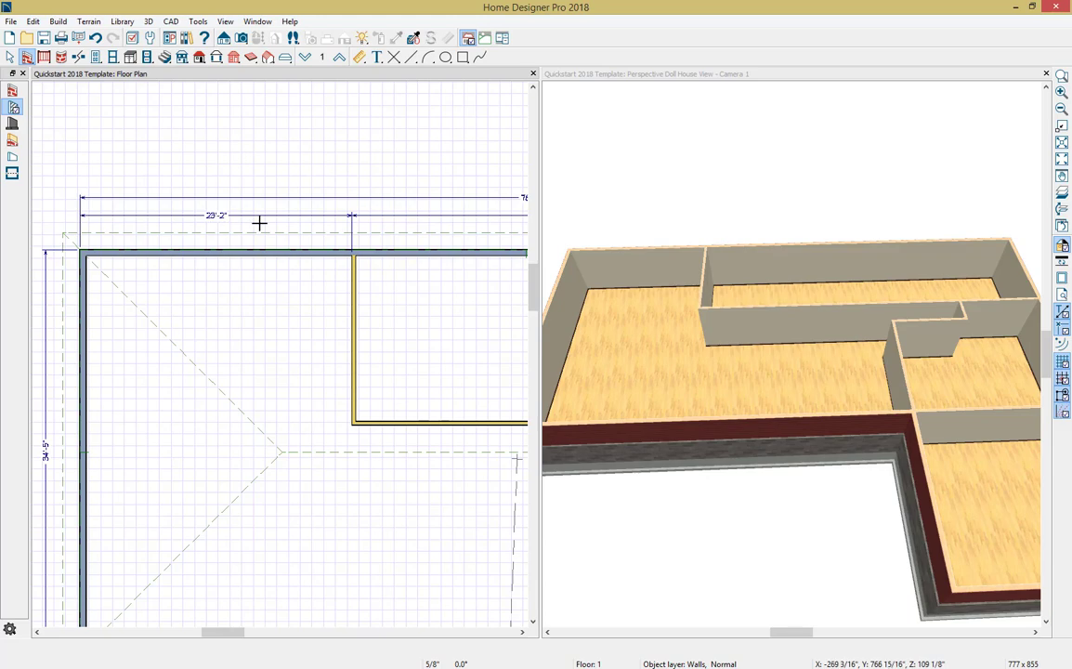
scroll(259, 223, "down", 4)
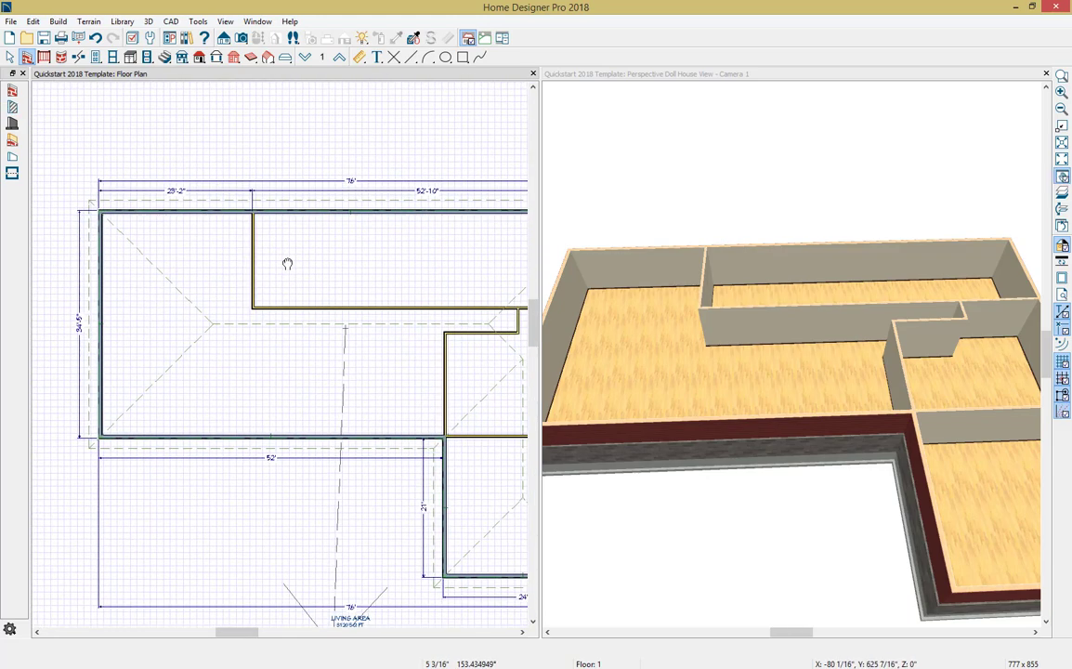
mouse_move(230, 232)
left_mouse_down()
mouse_move(313, 233)
mouse_move(311, 291)
mouse_move(269, 291)
left_mouse_up()
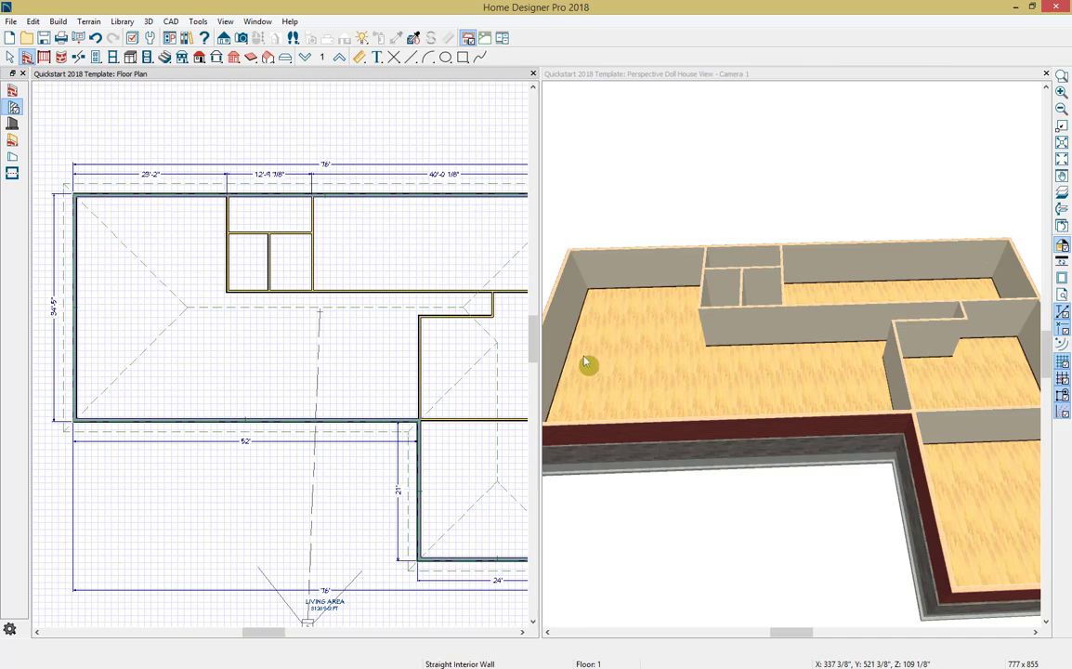
left_click_drag(449, 291, 471, 420)
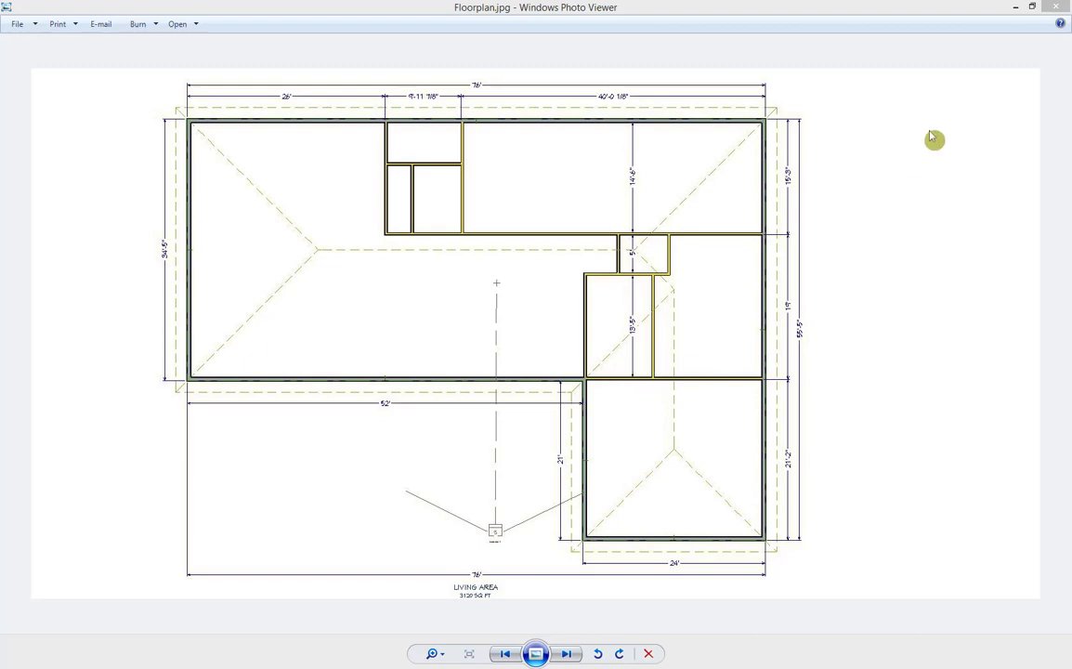
left_click(1016, 9)
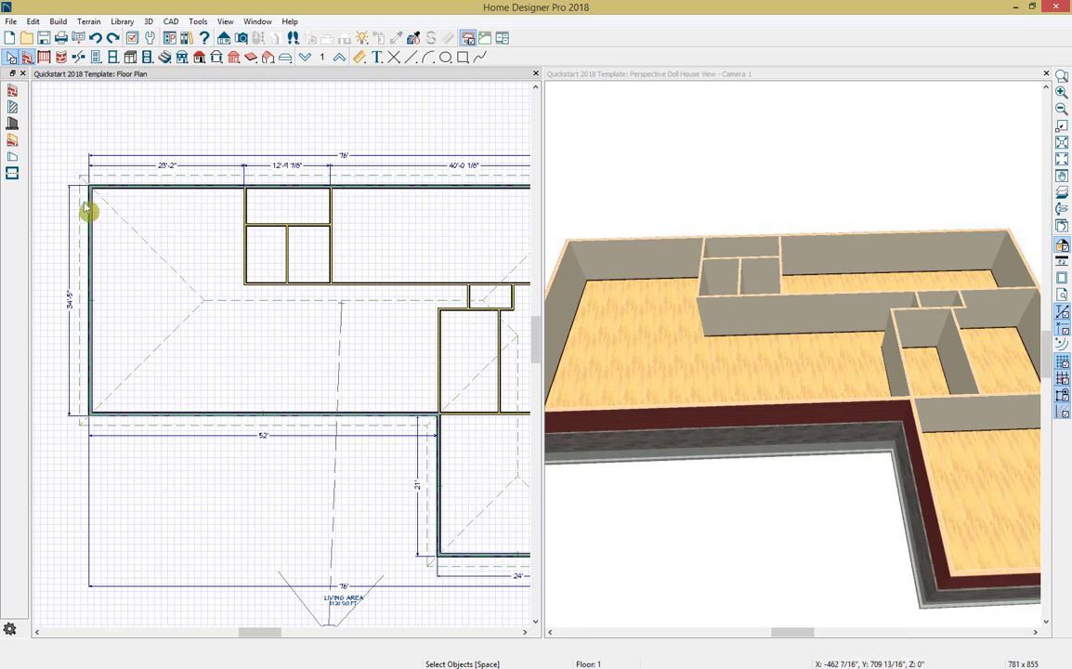
Step: Move the left wall of the rear small rooms so it stands 26' from the left exterior corner
left_click(248, 208)
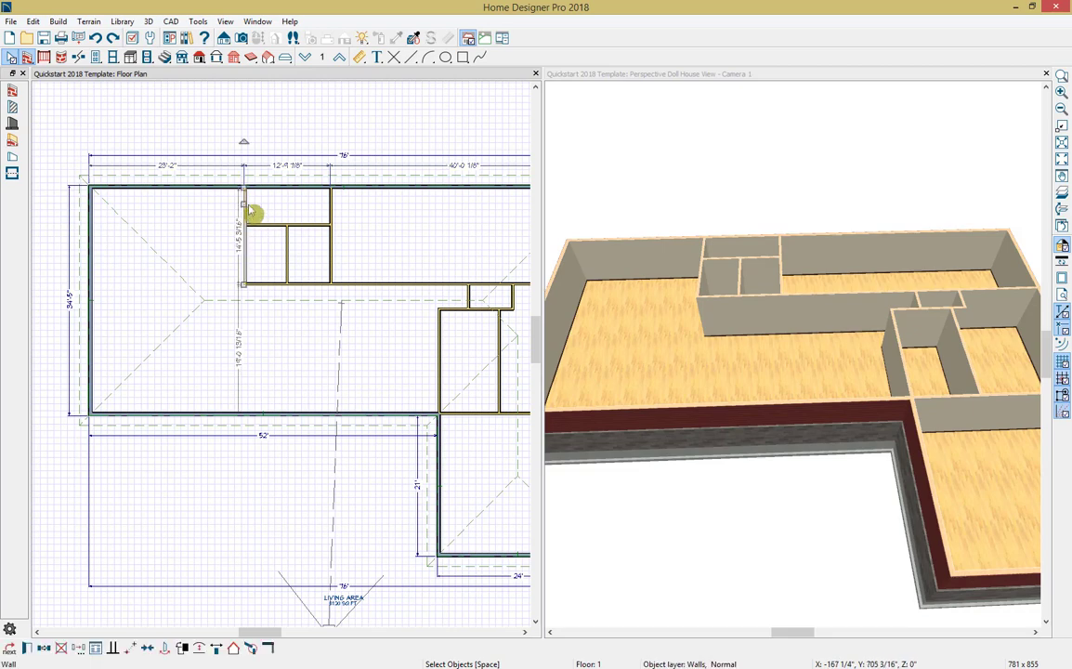
left_click(173, 166)
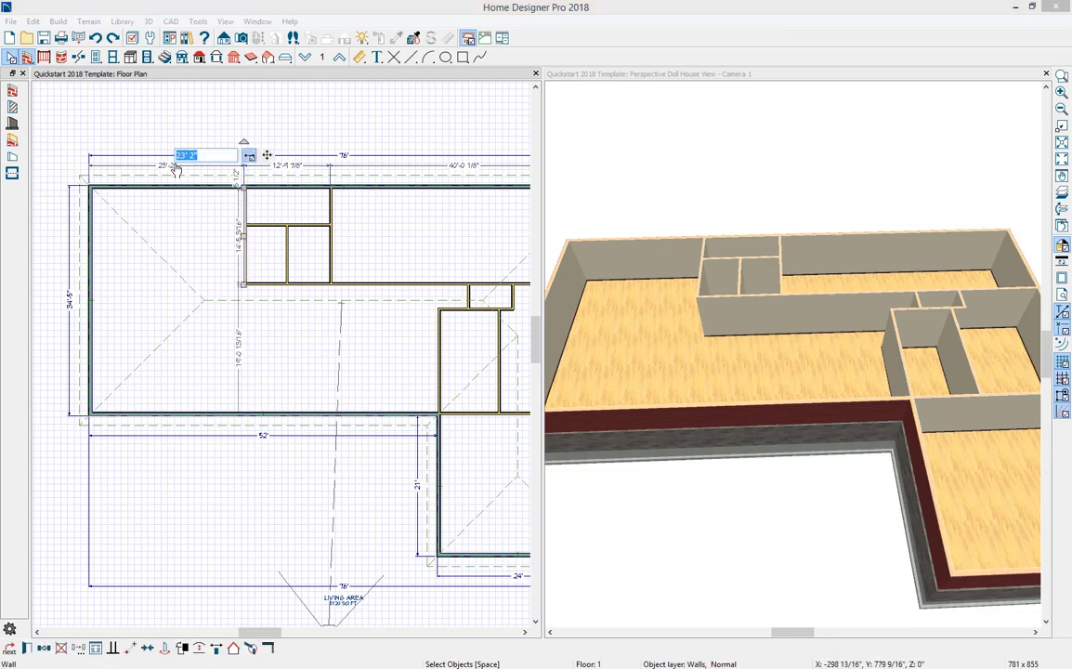
type("26")
key("Return")
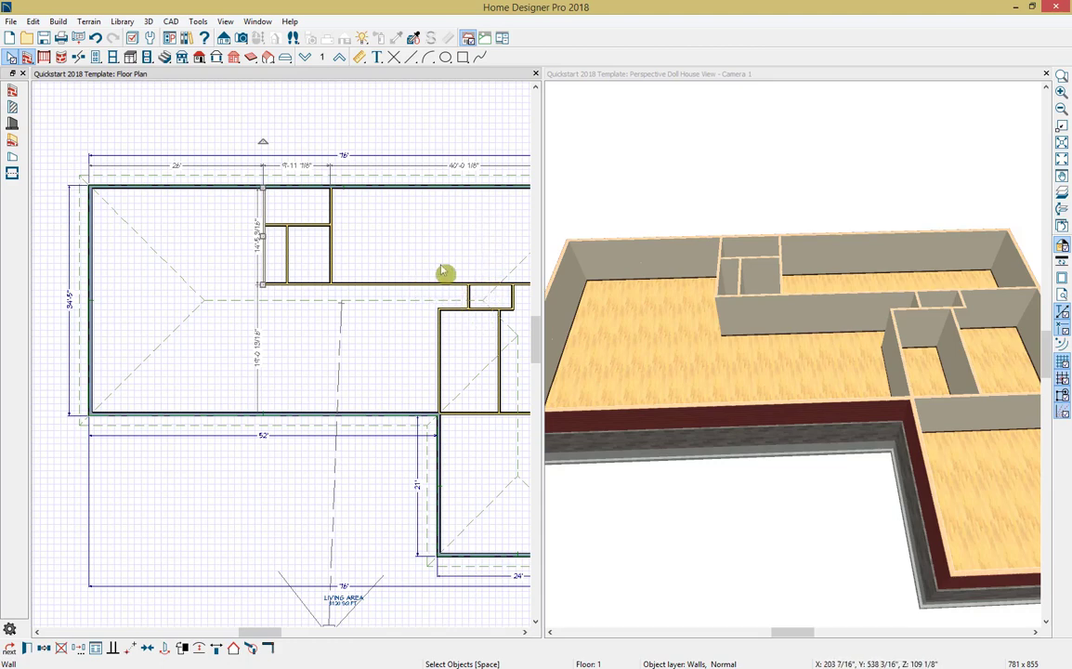
Step: Add a vertical interior dimension line from the rear exterior wall through the closet near the inside corner to the lower wing's dividing wall
left_click(359, 59)
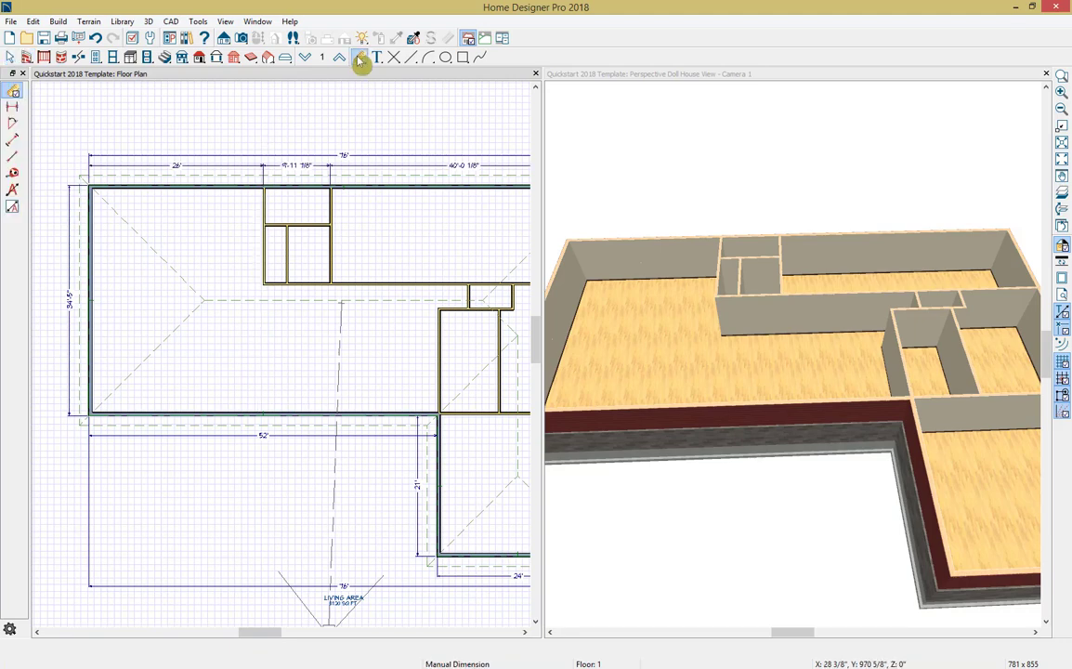
left_click(12, 140)
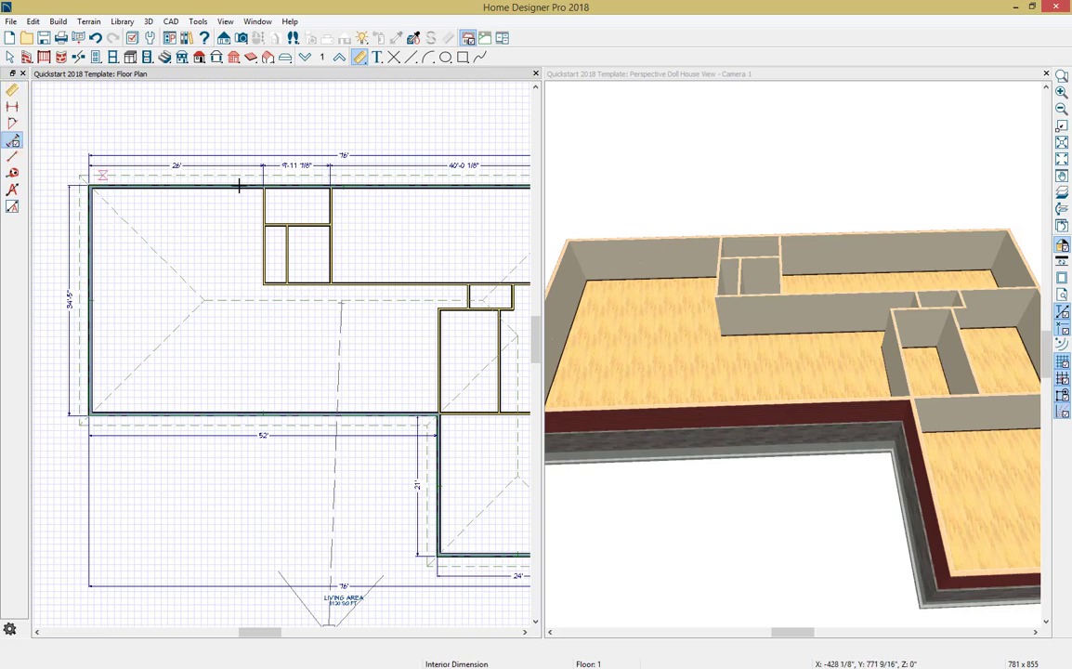
left_click_drag(485, 189, 494, 422)
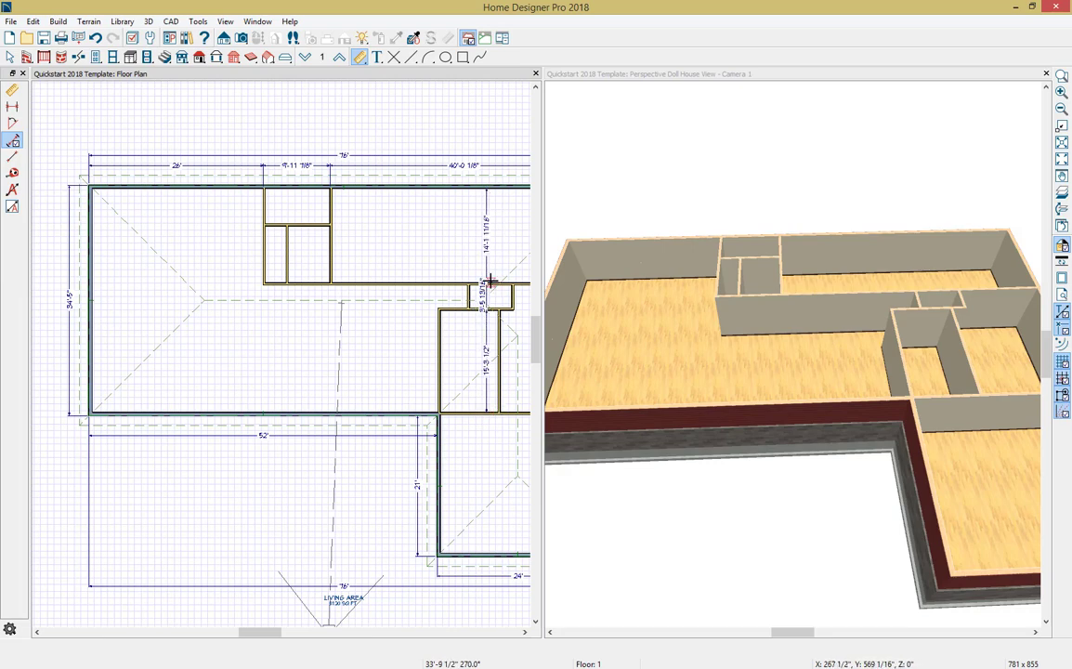
scroll(490, 281, "up", 2)
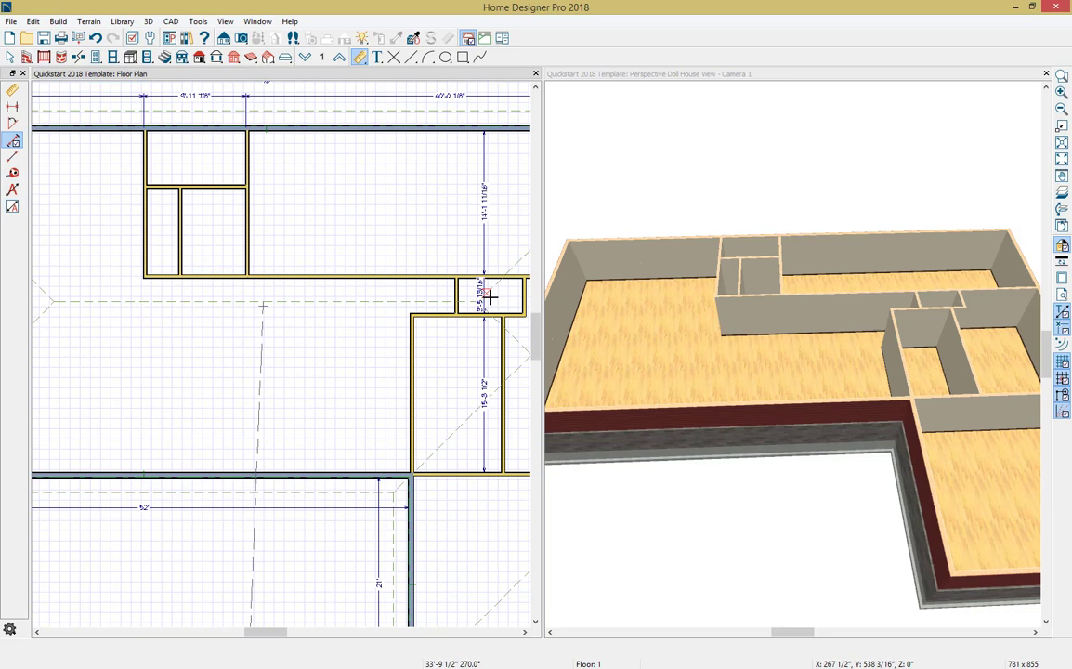
key("space")
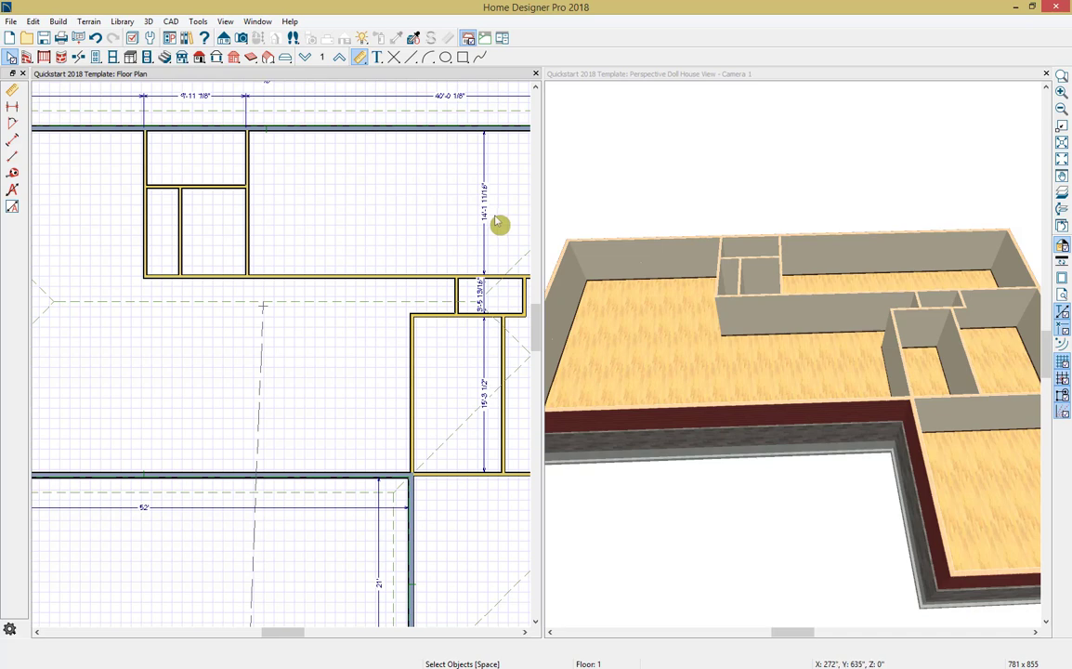
Step: Move the long horizontal interior wall so the rear room measures 14'6" deep from the rear exterior wall
left_click(449, 281)
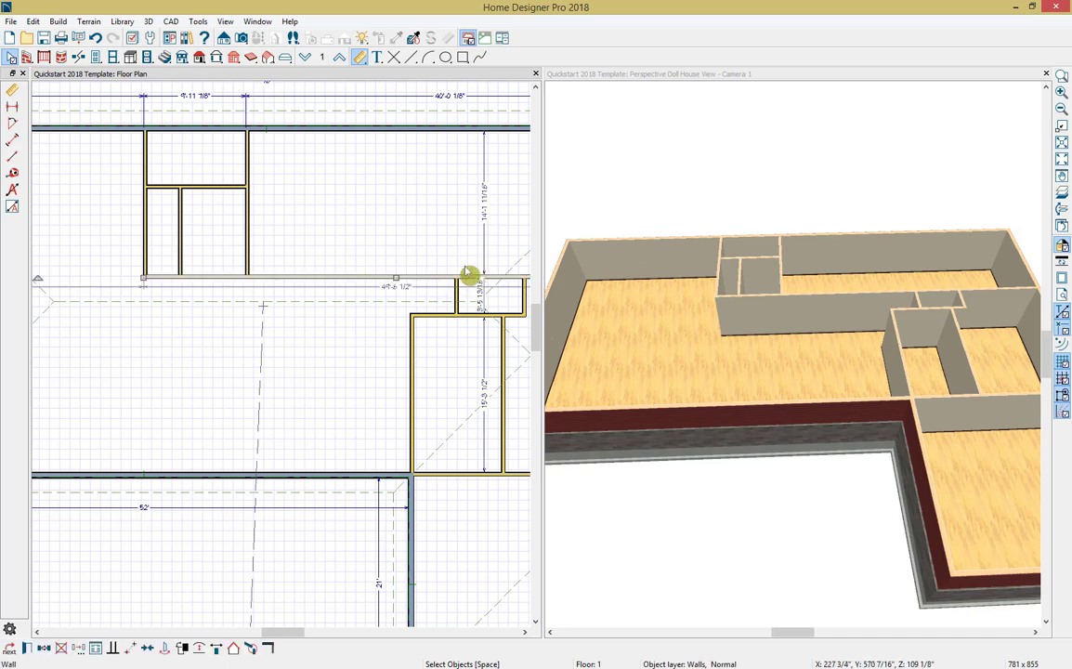
left_click(490, 220)
type("14'6")
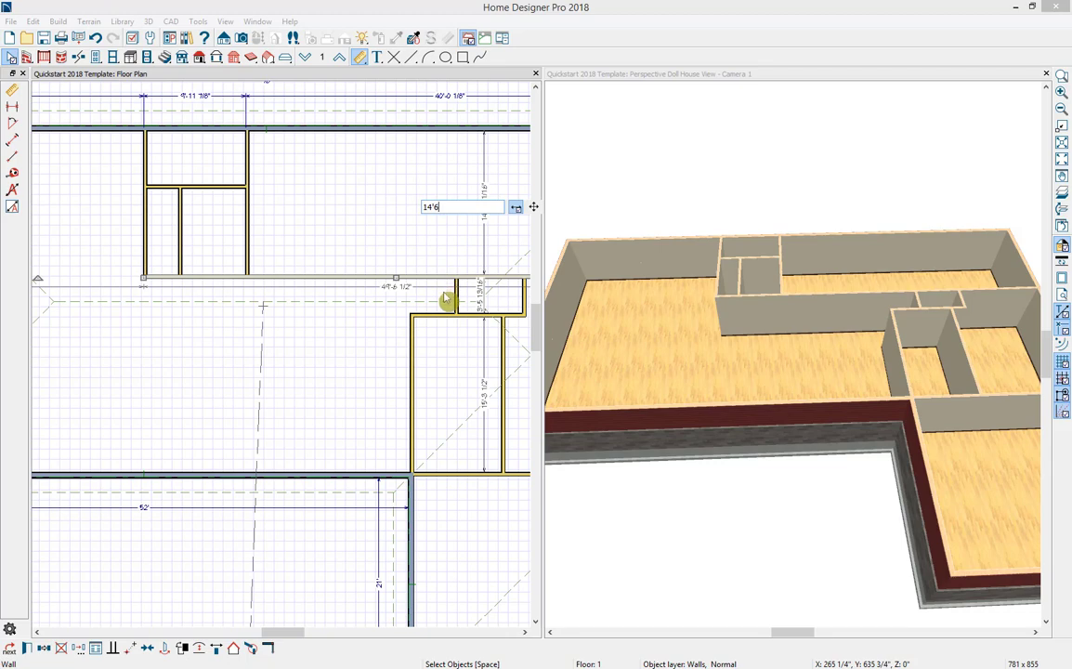
key("Return")
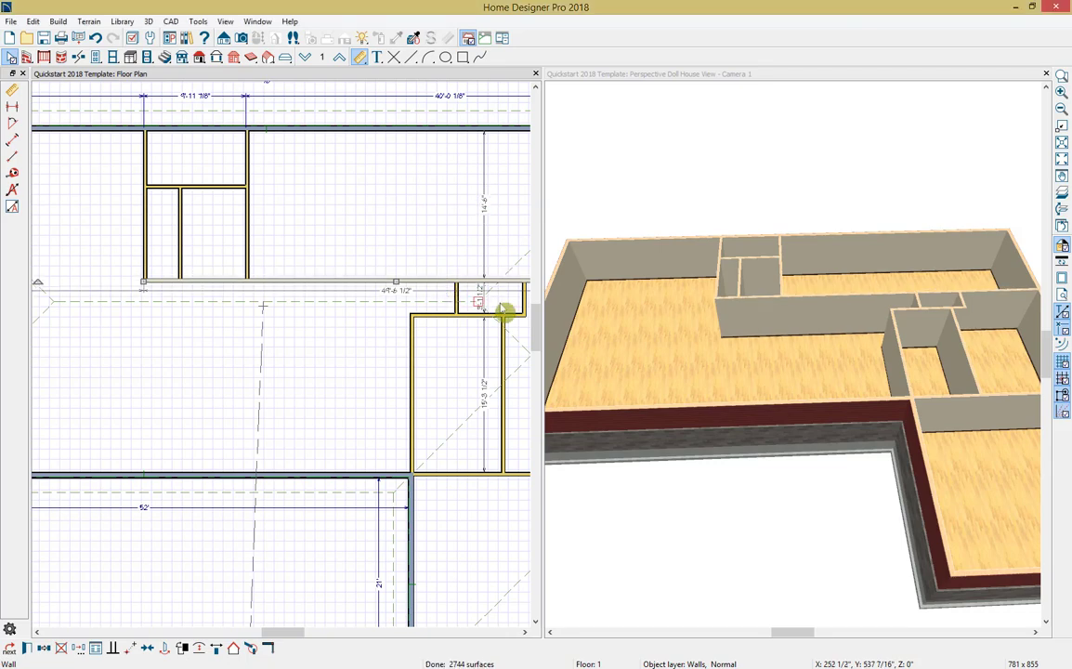
Step: Move the closet's lower wall so the space between it and the long interior wall is 5' deep
scroll(483, 307, "up", 3)
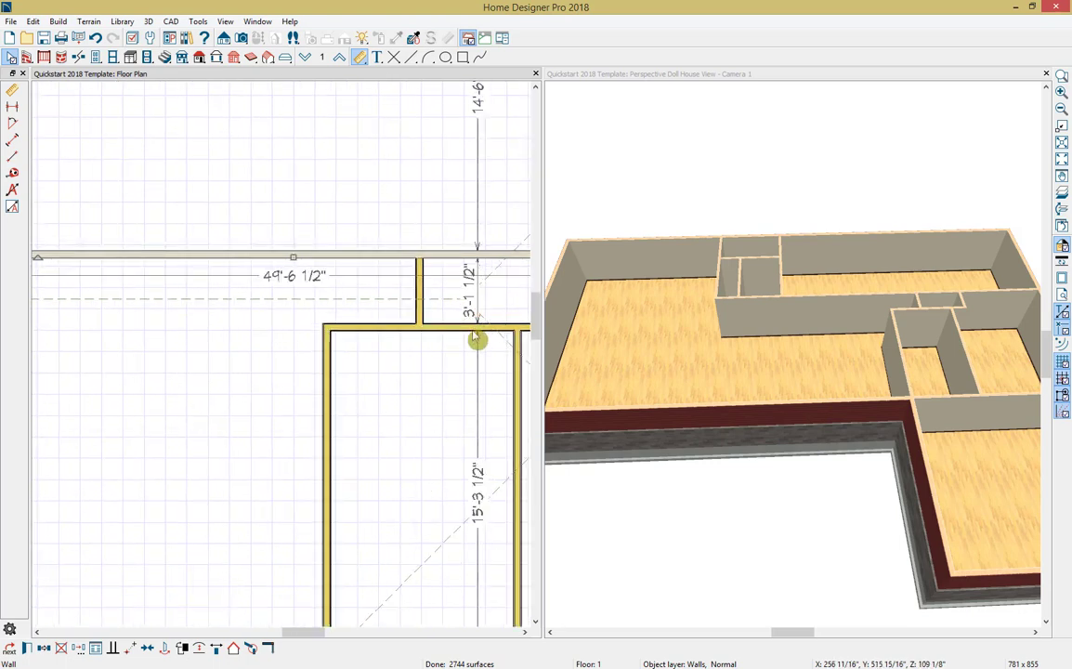
left_click(465, 334)
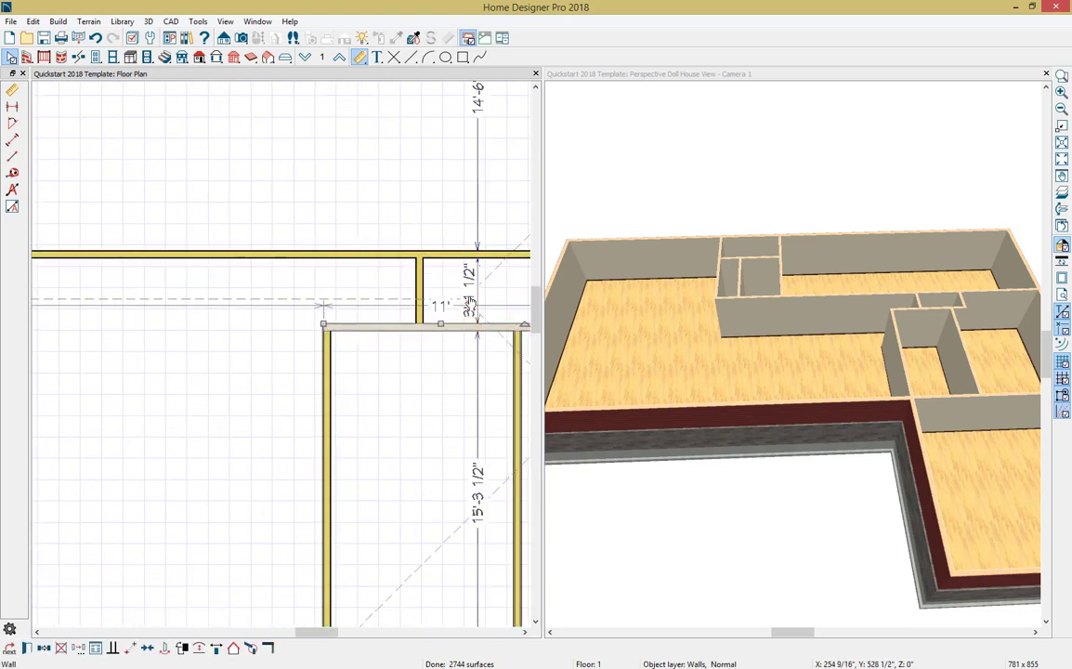
left_click(470, 286)
type("5")
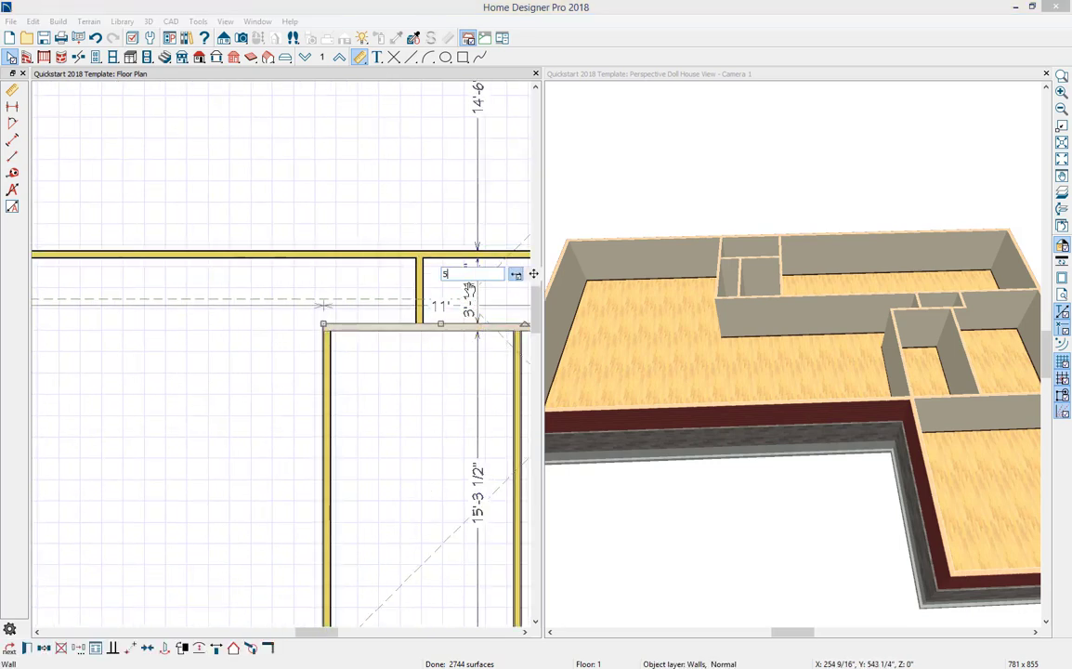
type("'")
key("Return")
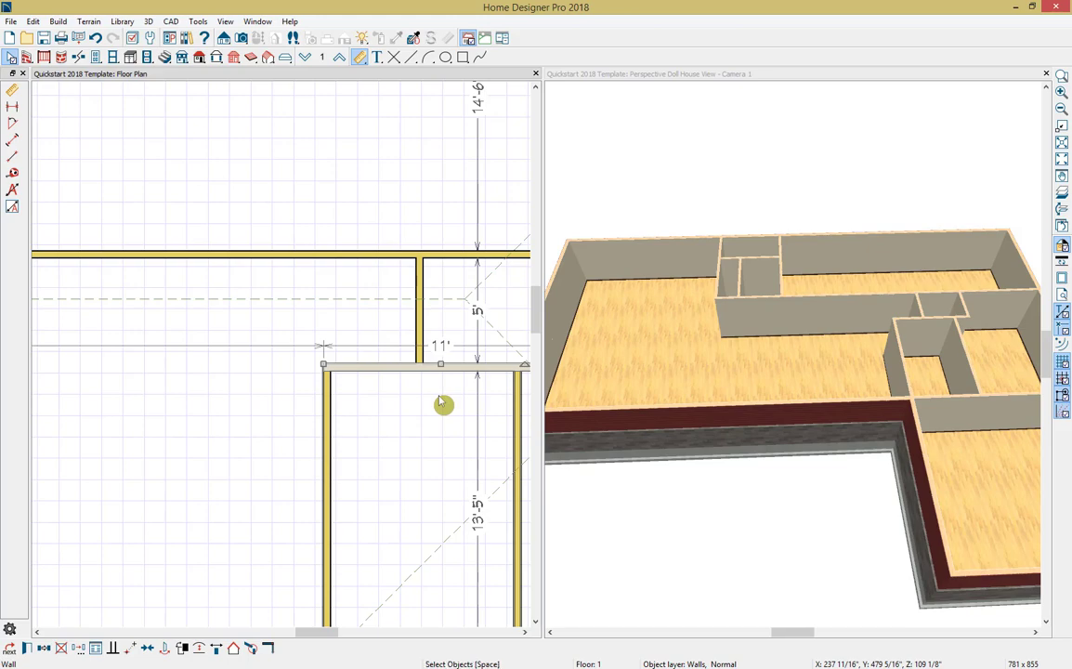
key("Escape")
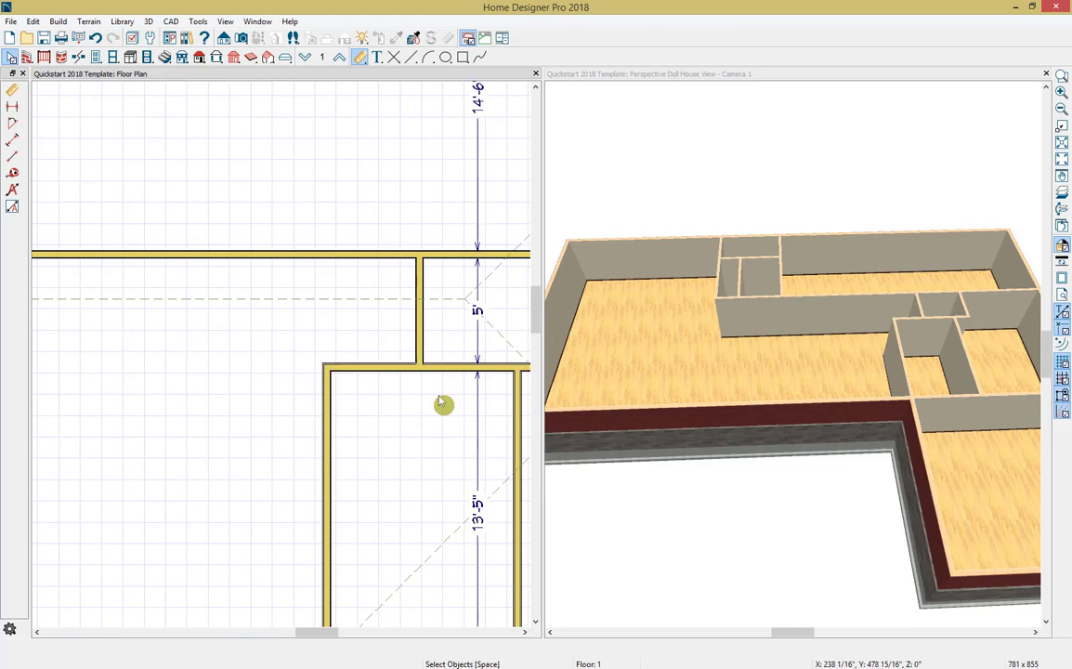
Step: Move the closet's left wall so the closet is 6' wide inside
scroll(443, 402, "down", 3)
middle_click_drag(443, 402, 304, 348)
scroll(310, 359, "up", 3)
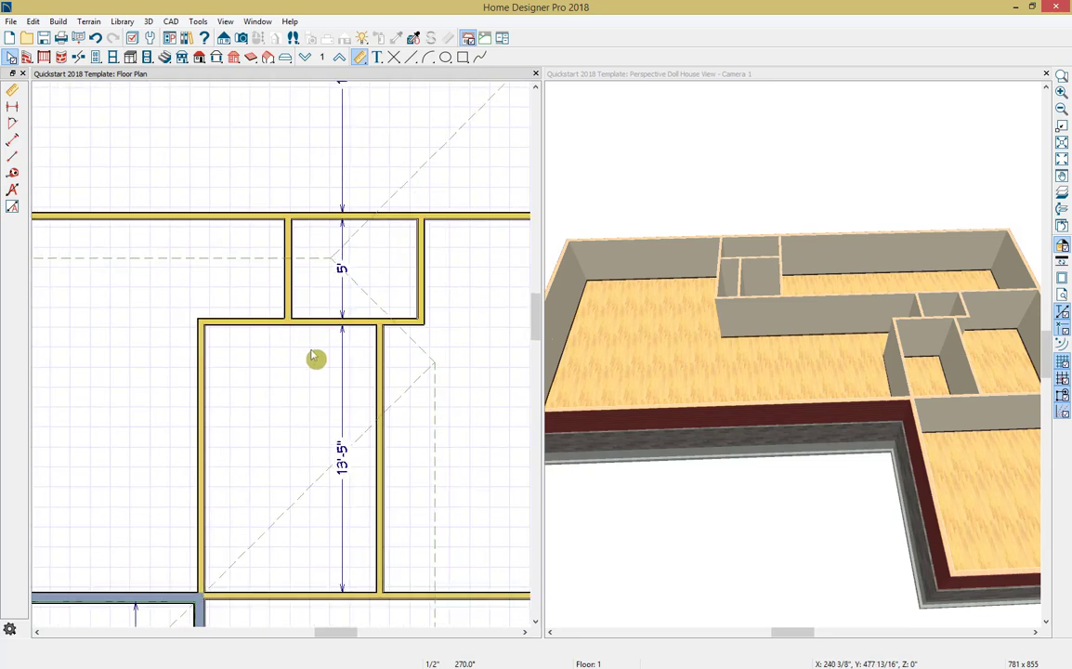
left_click(291, 276)
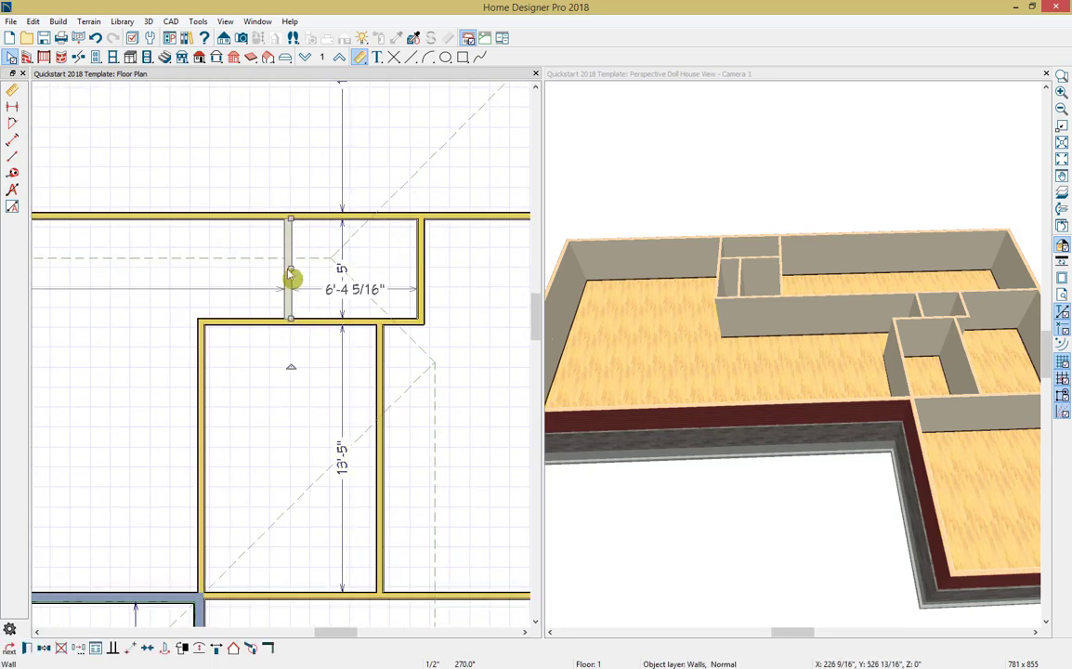
left_click(386, 296)
type("6")
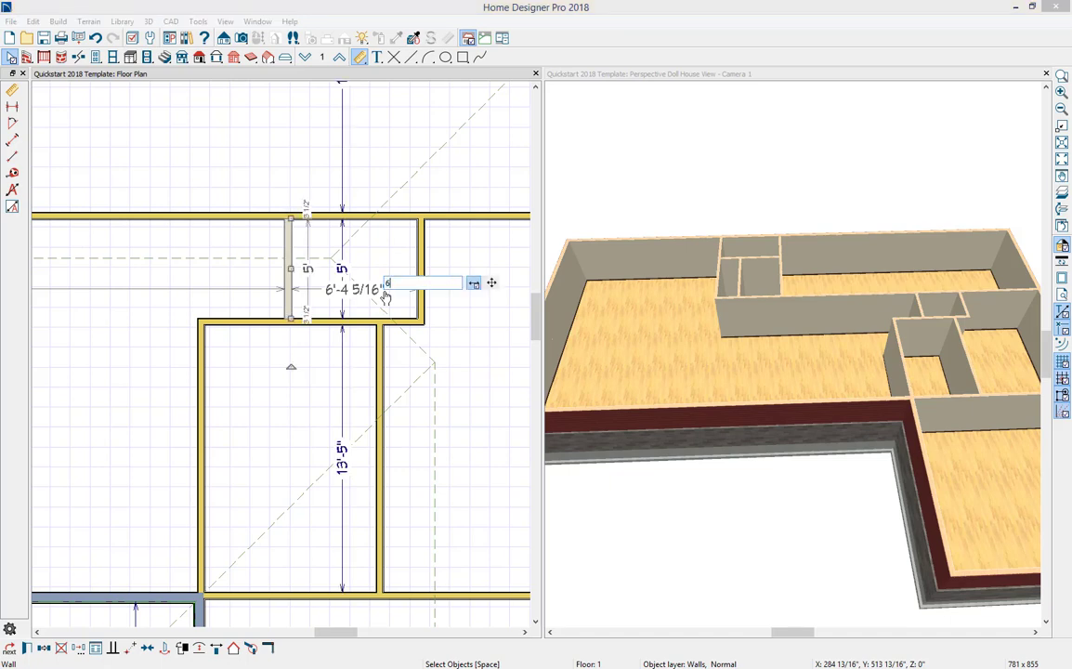
key("Return")
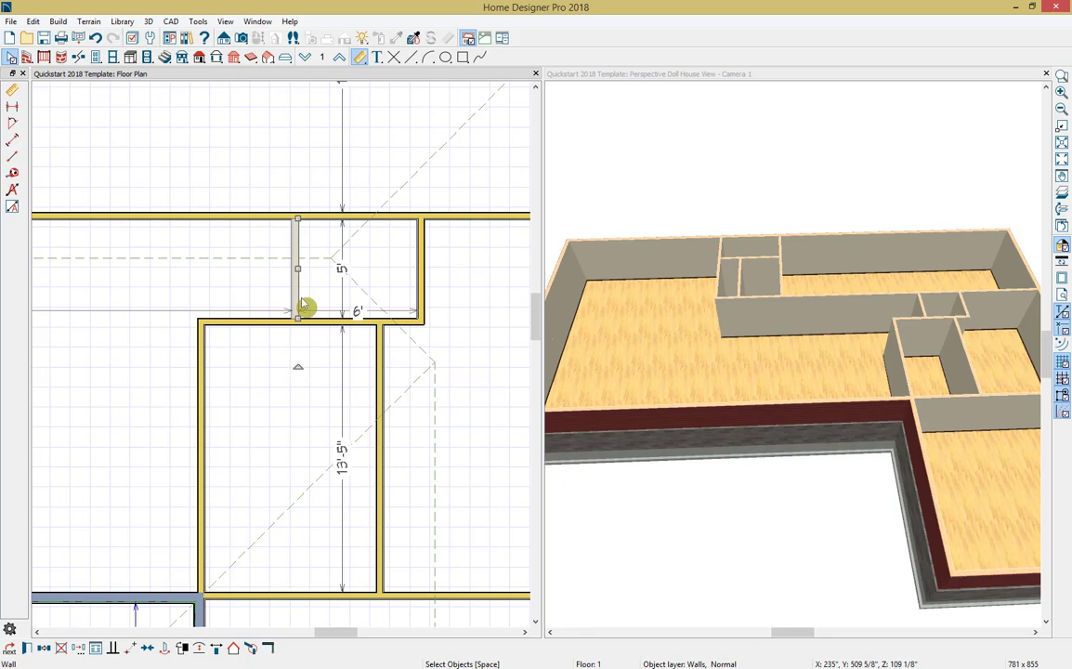
Step: Place a hinged exterior door in the main wing's front wall in the 3D view, about 16'-6" from the inside corner
scroll(302, 307, "down", 4)
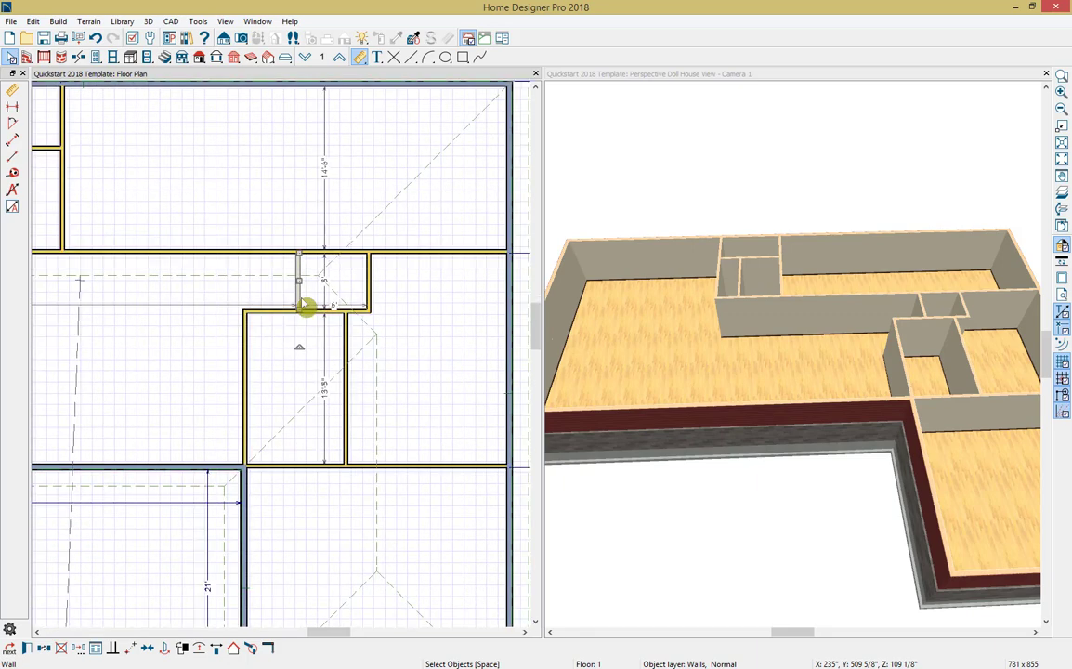
left_click(614, 84)
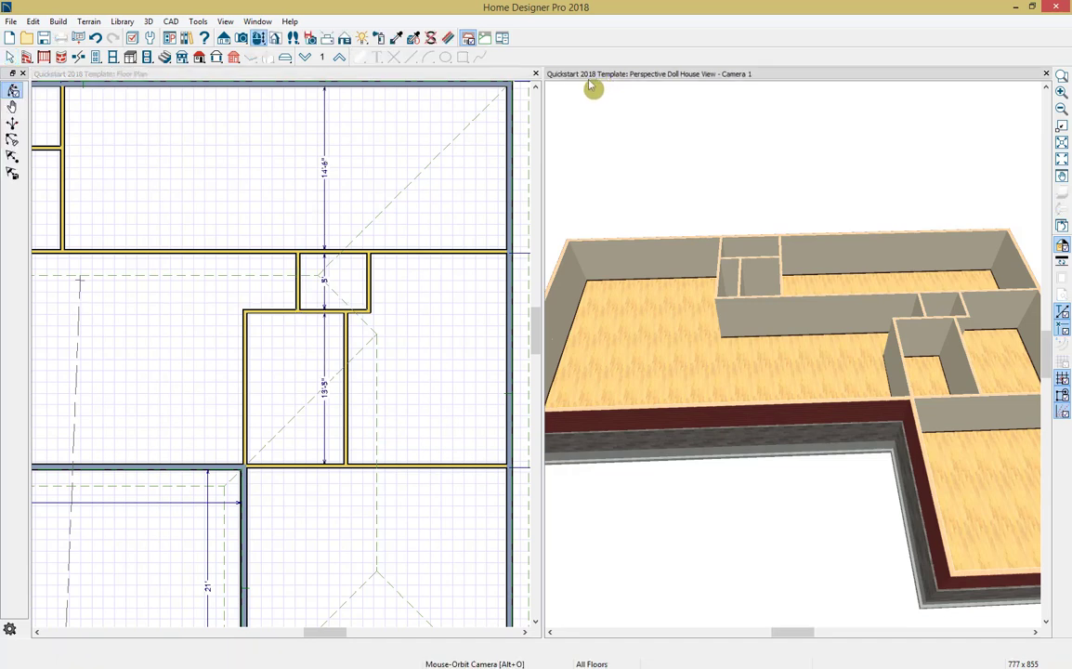
left_click(97, 58)
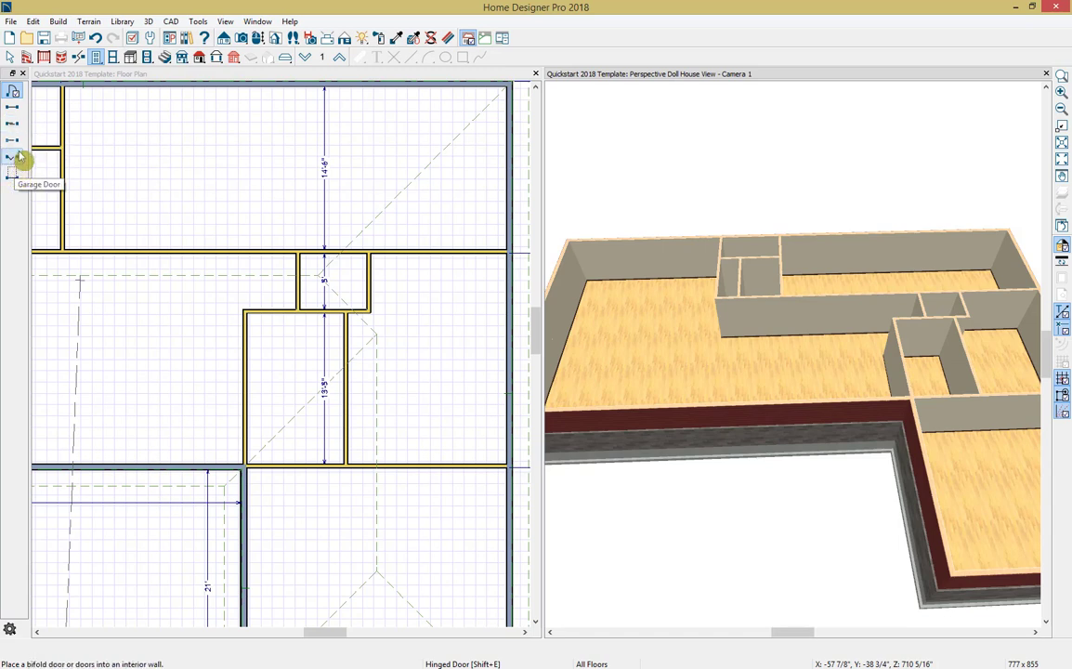
left_click(13, 93)
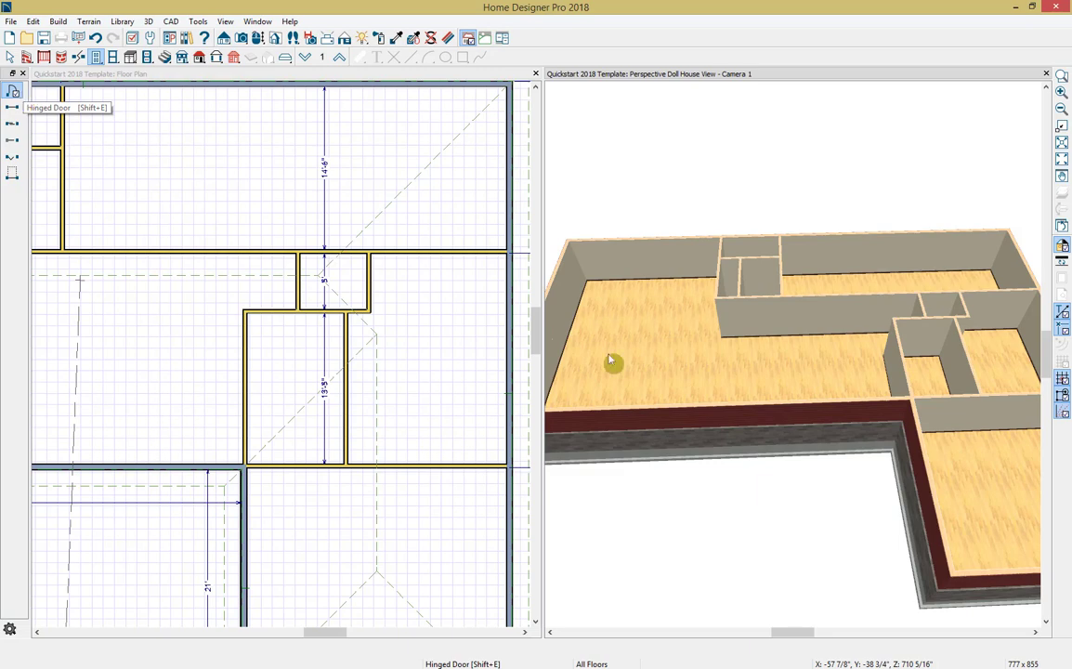
scroll(760, 420, "up", 3)
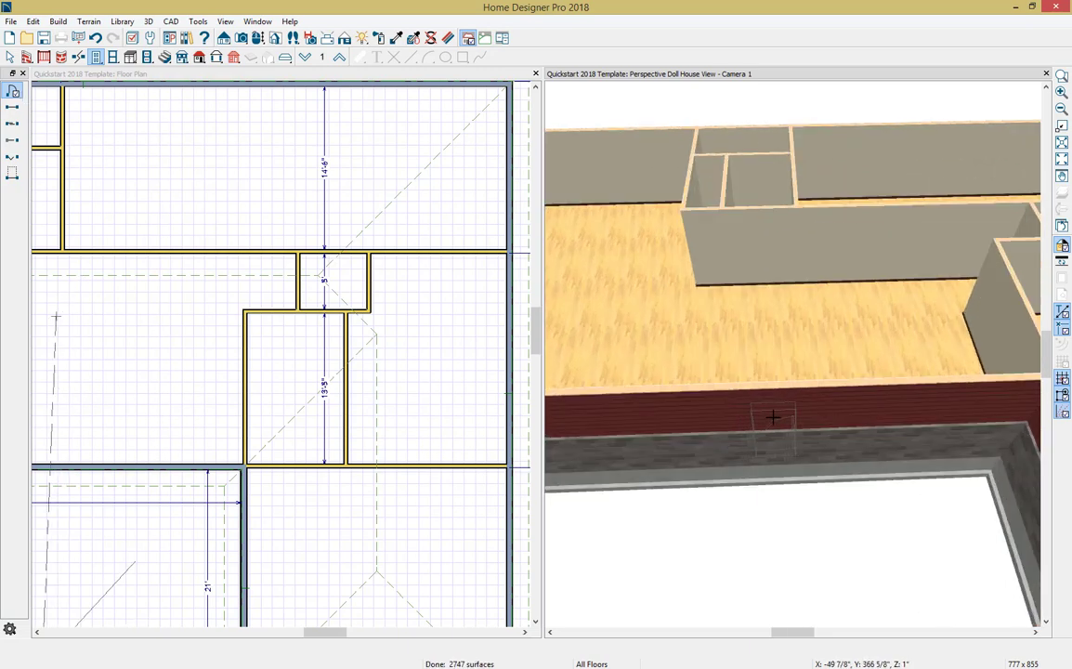
left_click(772, 419)
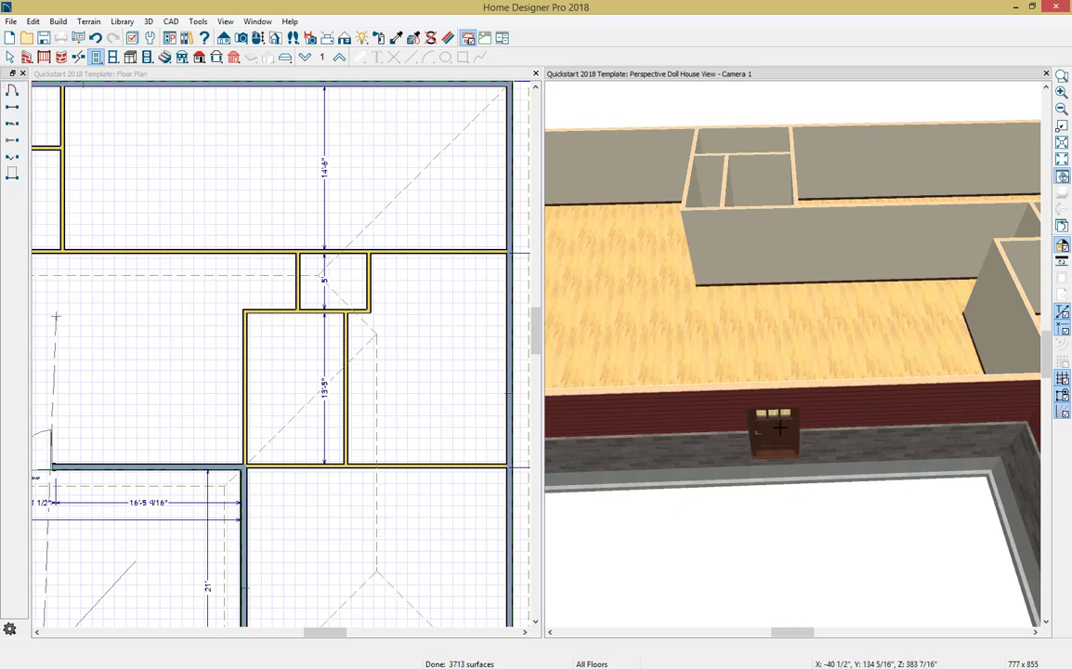
Step: Examine the front entry door's specification, from its general settings and style options through casing, hardware, framing, materials, label and object information
scroll(781, 427, "up", 3)
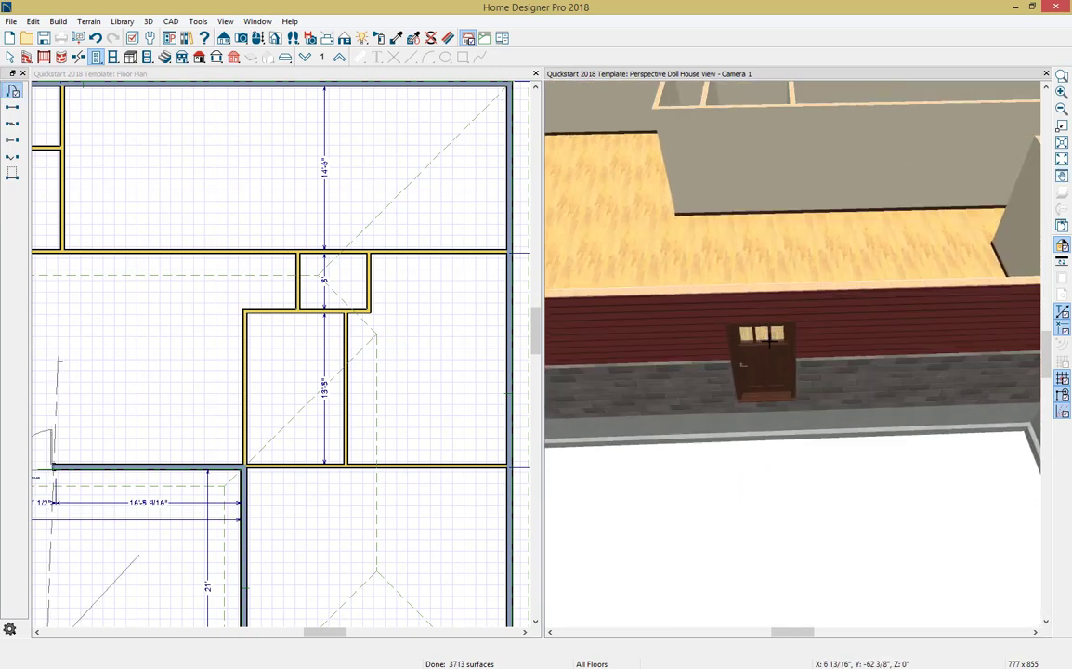
double_click(771, 342)
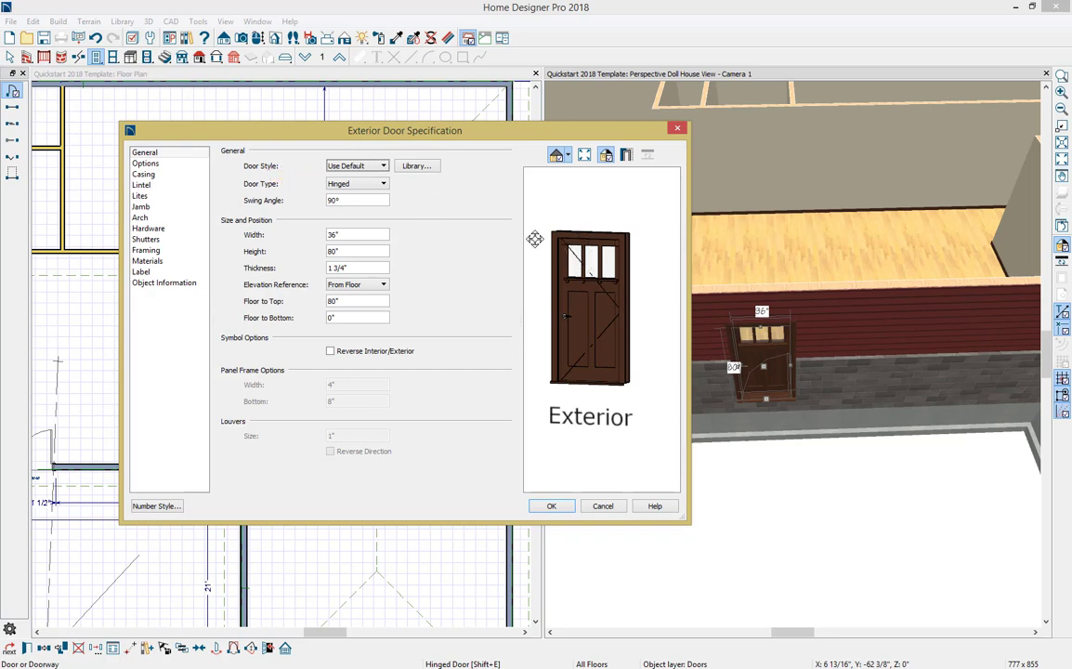
left_click(383, 167)
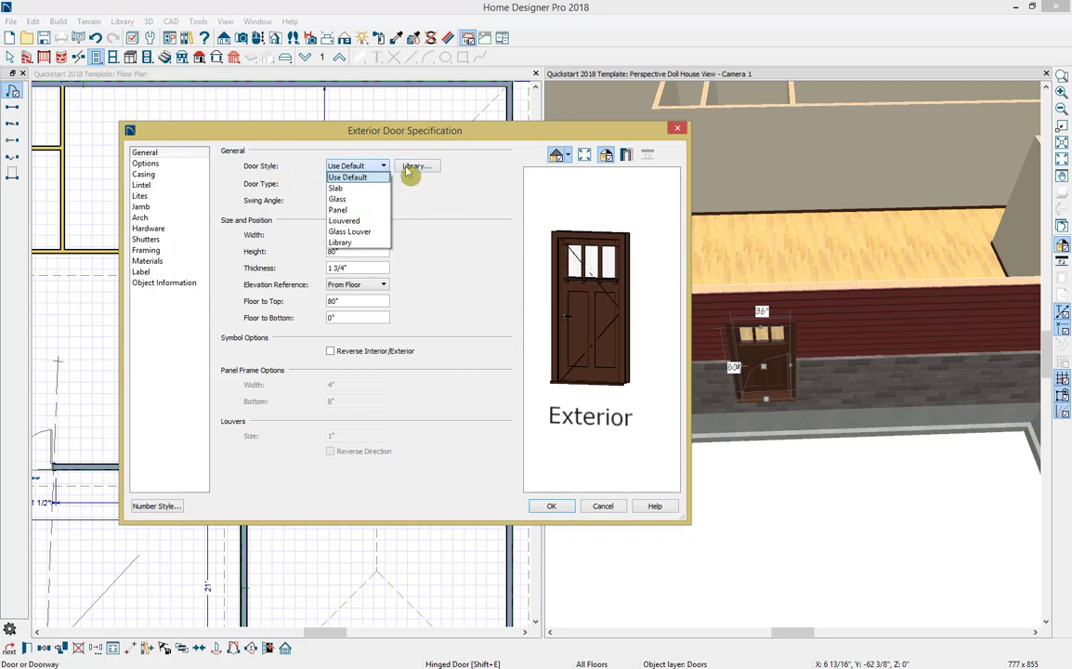
left_click(445, 175)
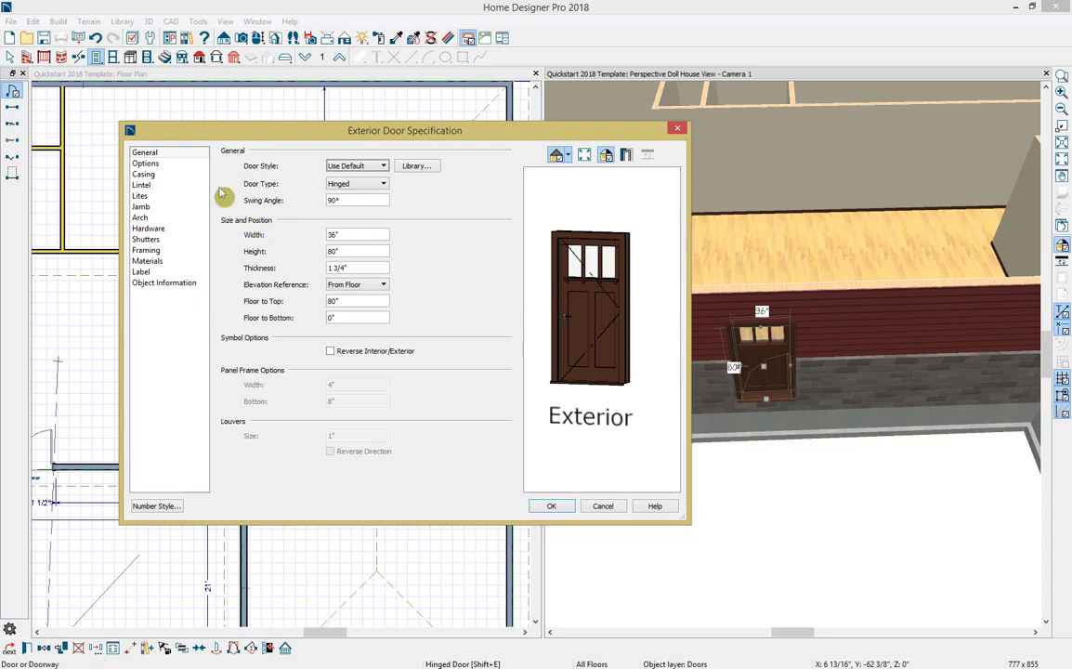
left_click(186, 165)
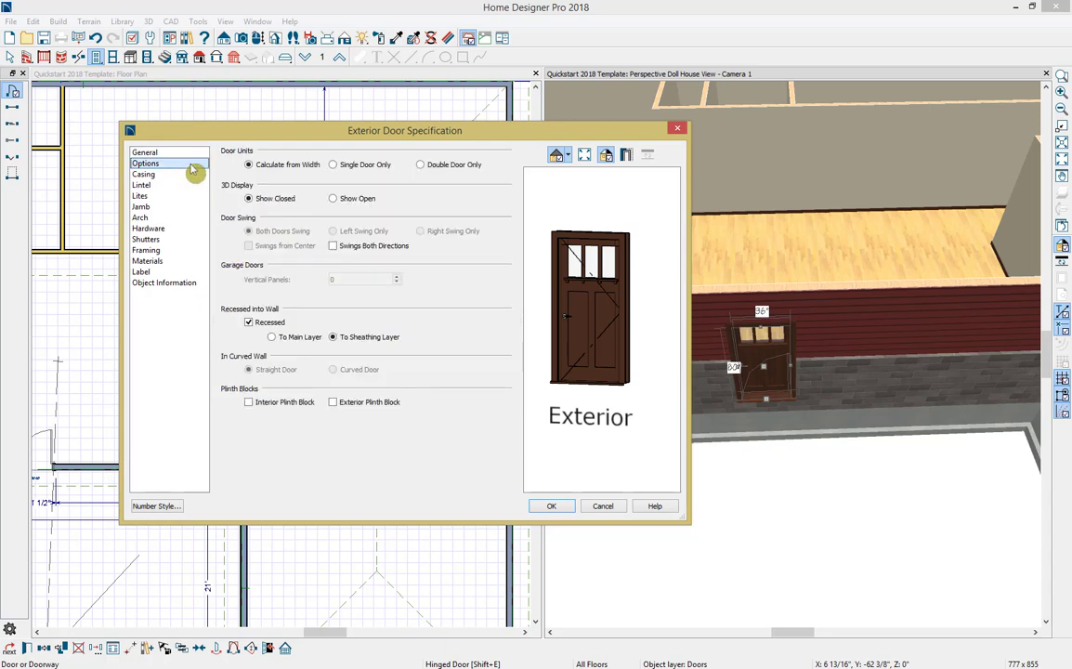
left_click(188, 175)
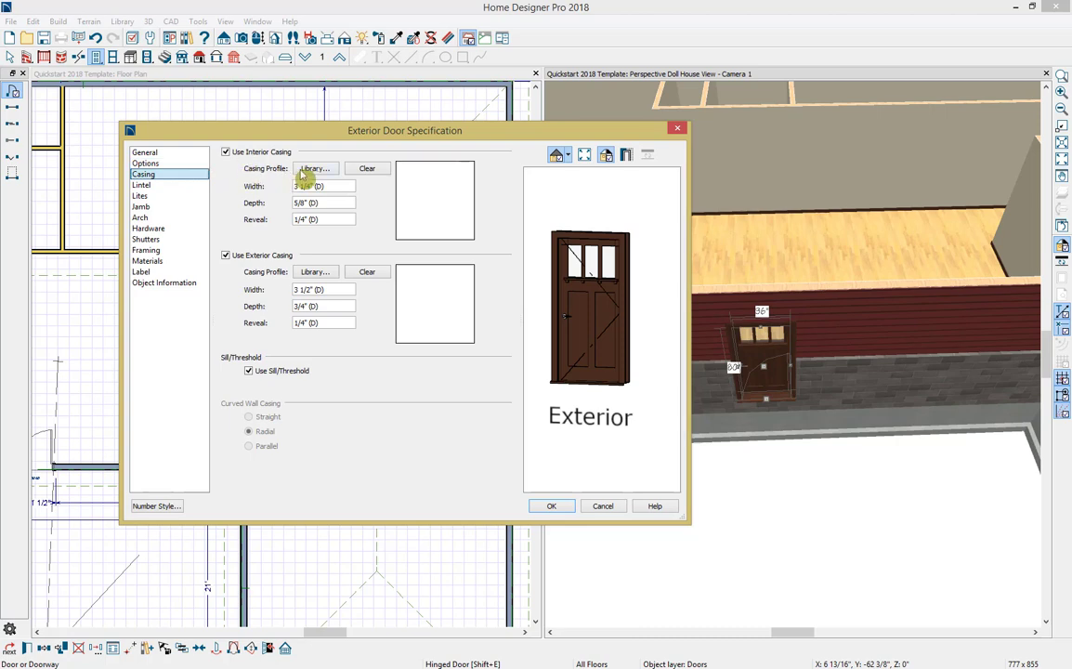
left_click(203, 186)
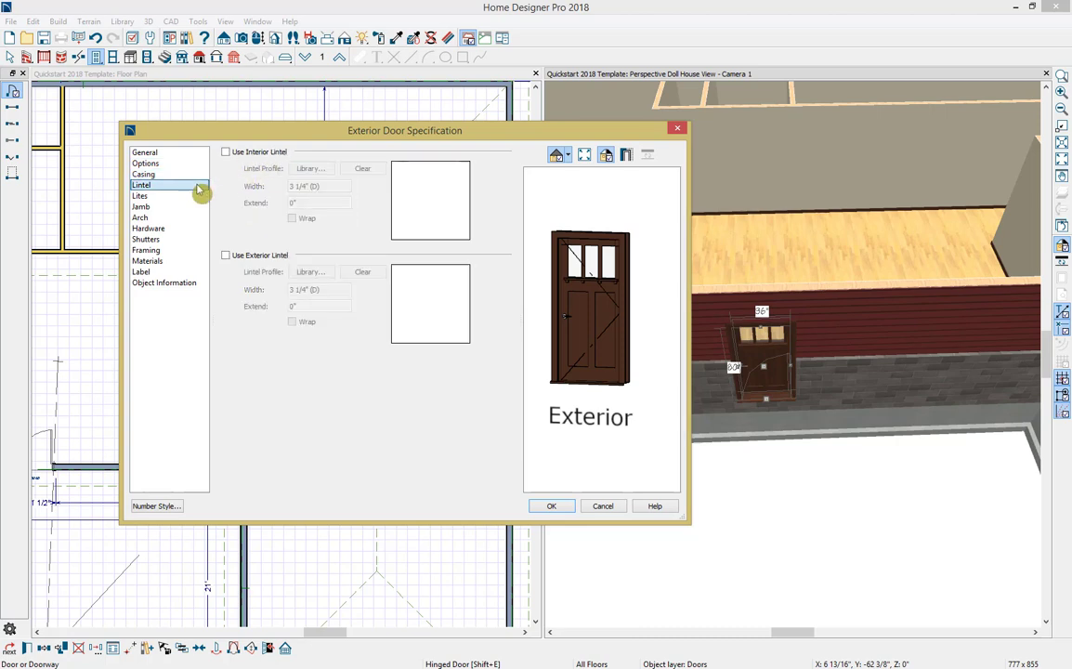
left_click(182, 197)
left_click(185, 207)
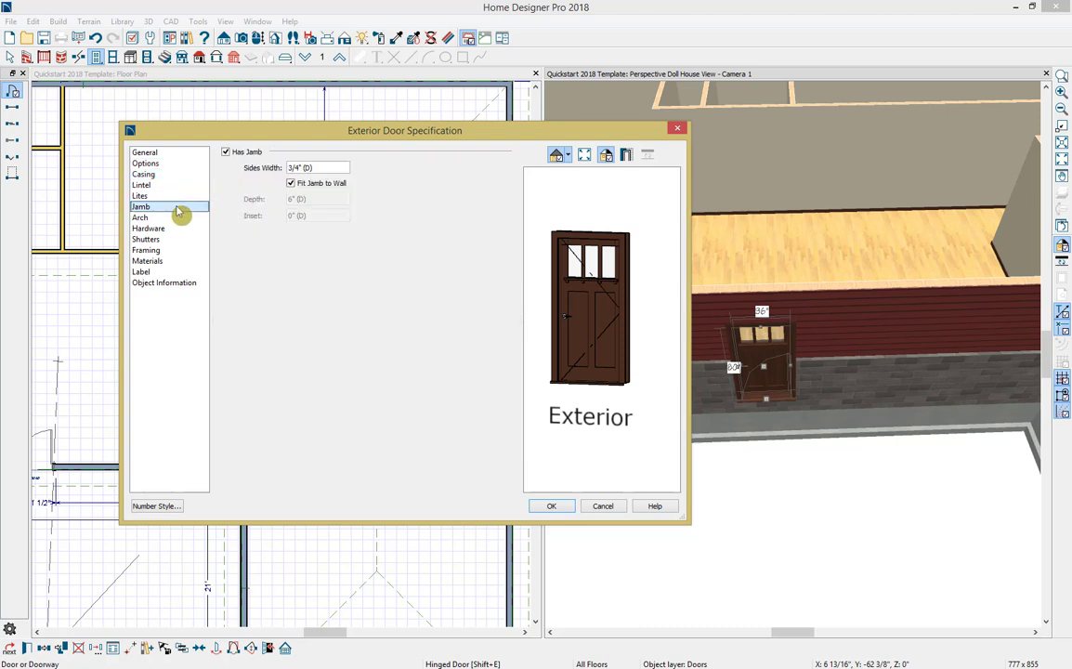
left_click(198, 219)
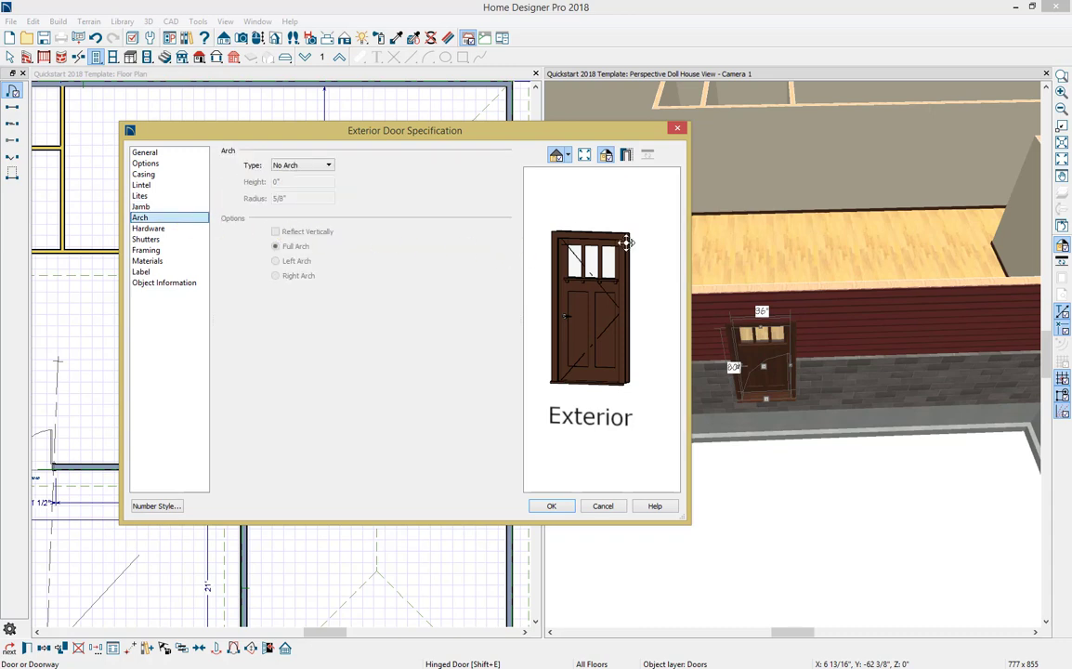
left_click(186, 228)
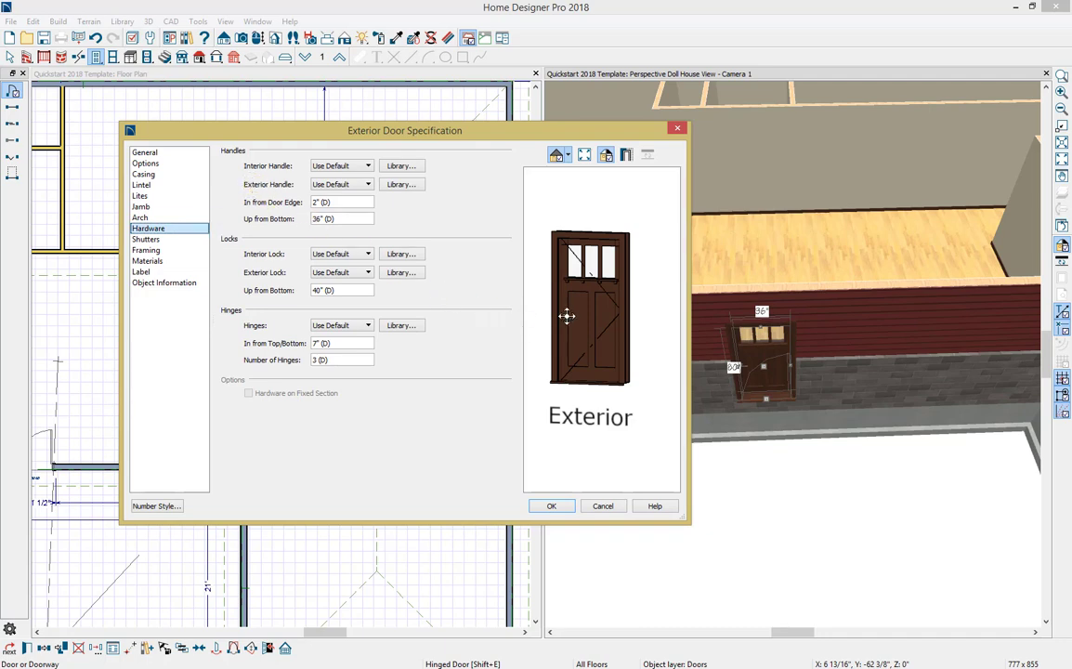
left_click(182, 239)
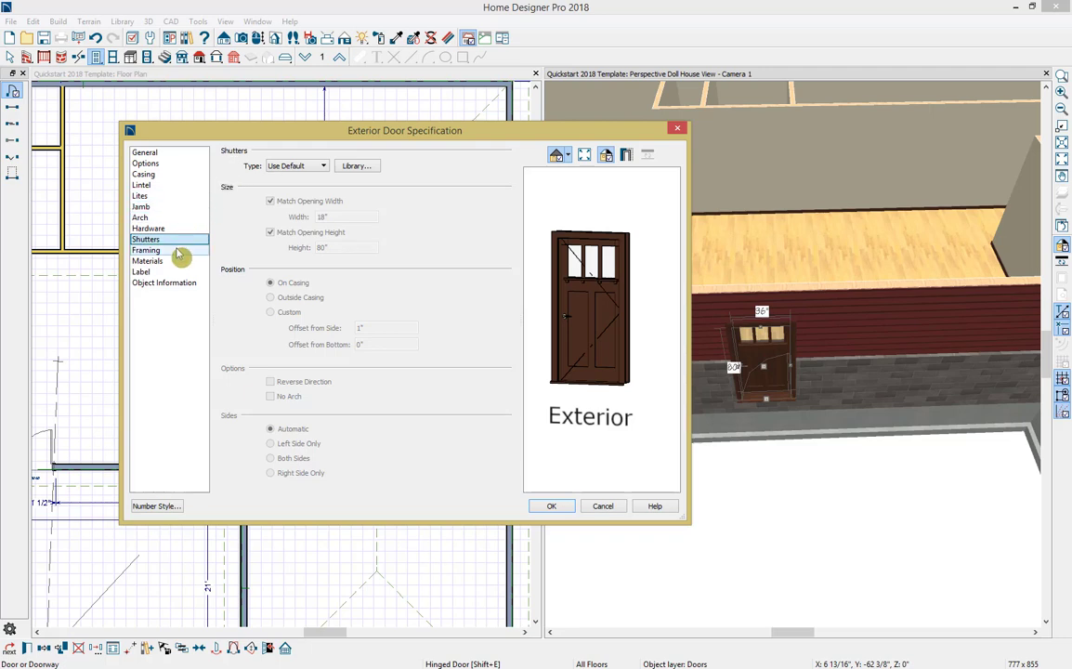
left_click(181, 252)
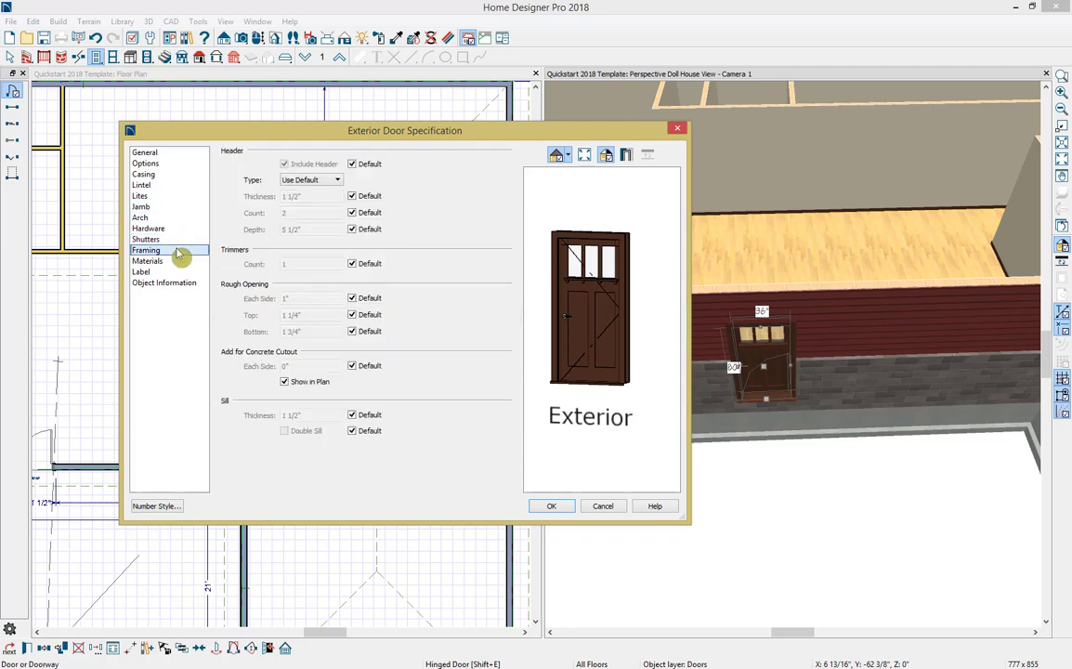
left_click(174, 263)
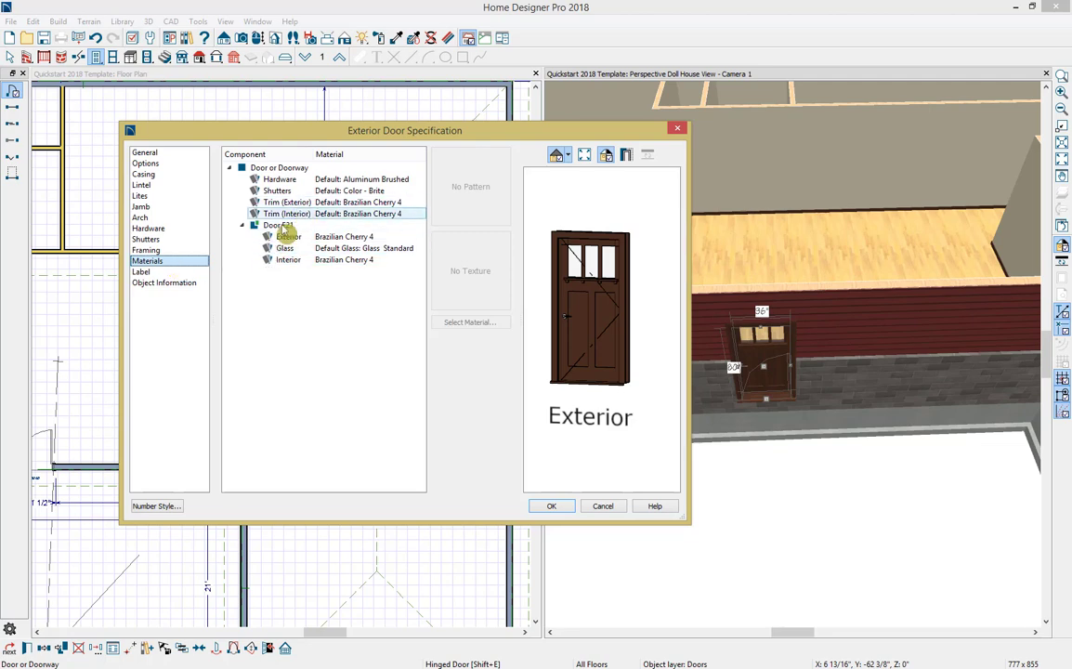
left_click(190, 273)
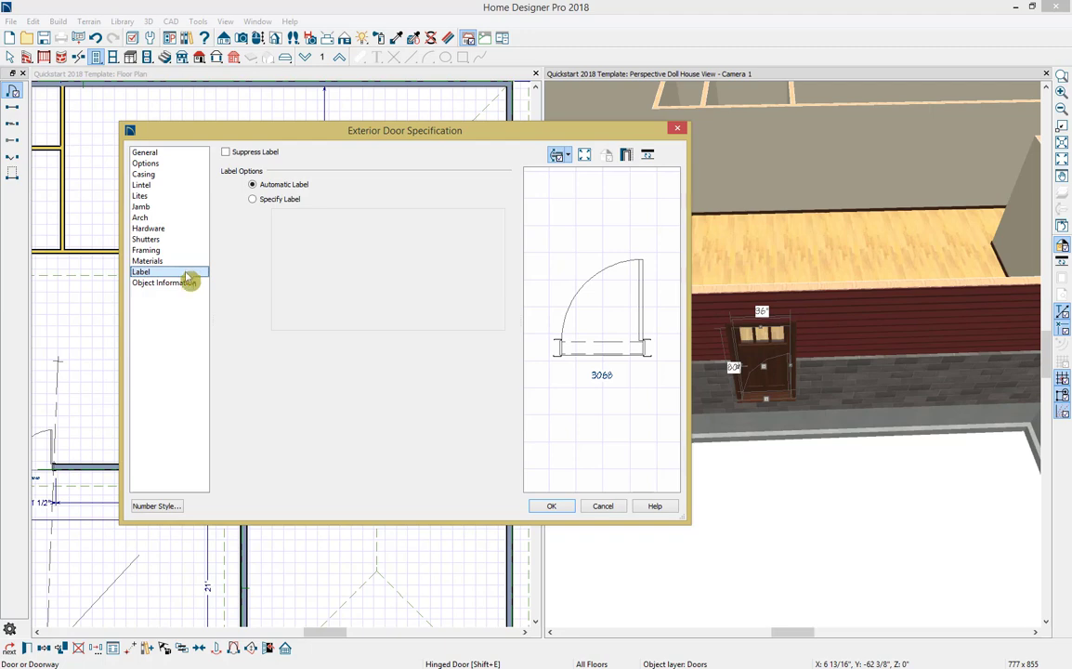
left_click(188, 284)
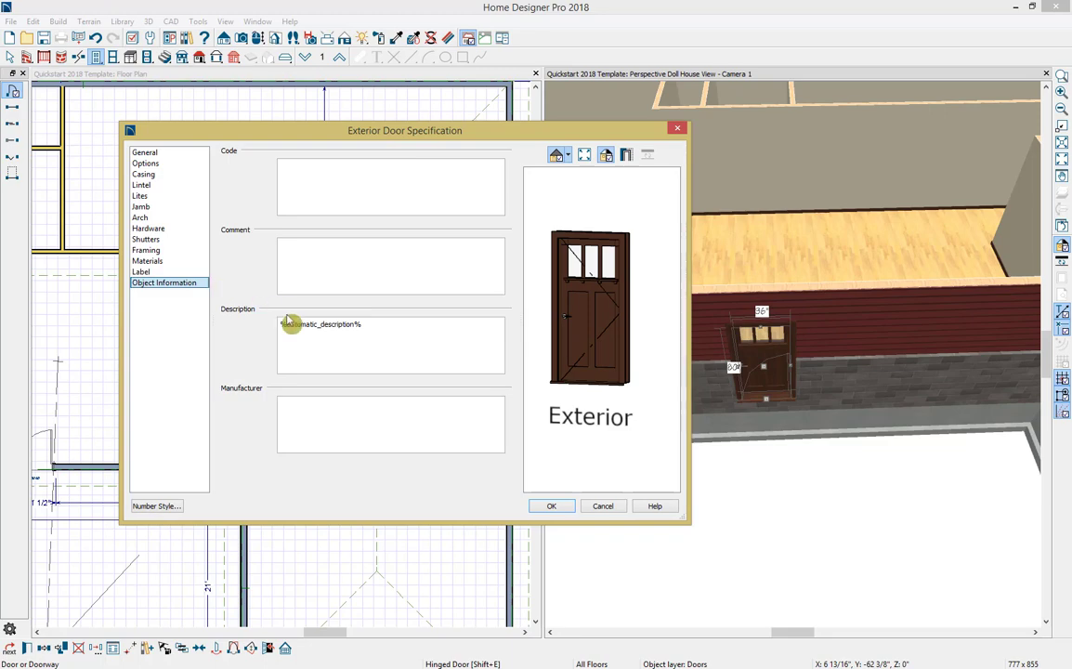
left_click(552, 507)
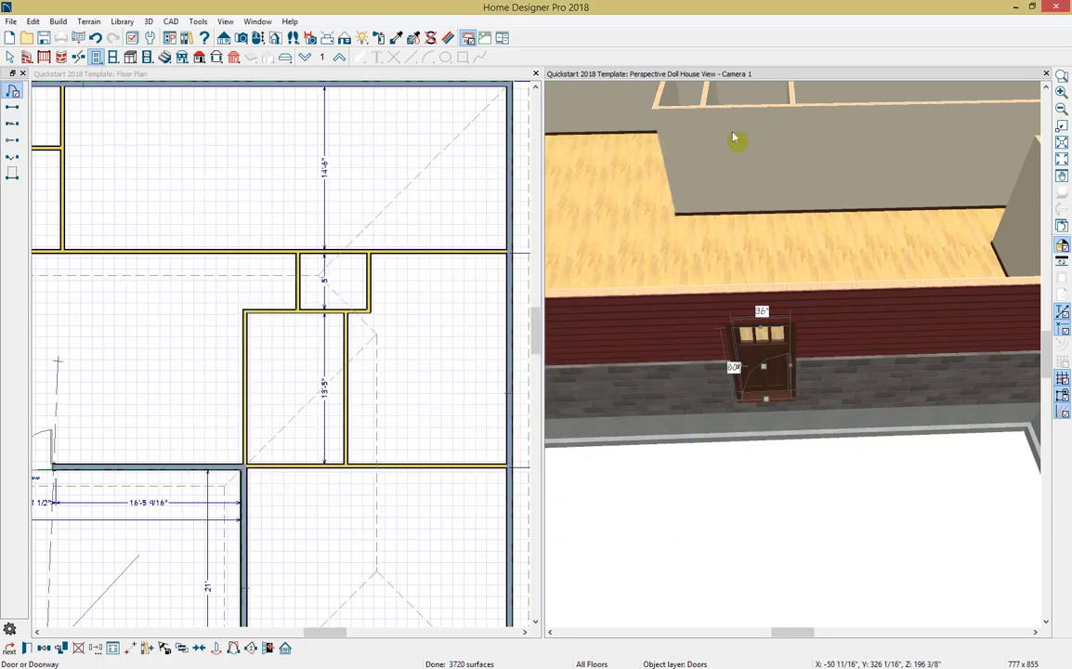
Step: Place a hinged interior door in the long interior wall in the 3D view, opposite the front entry door
left_click(651, 81)
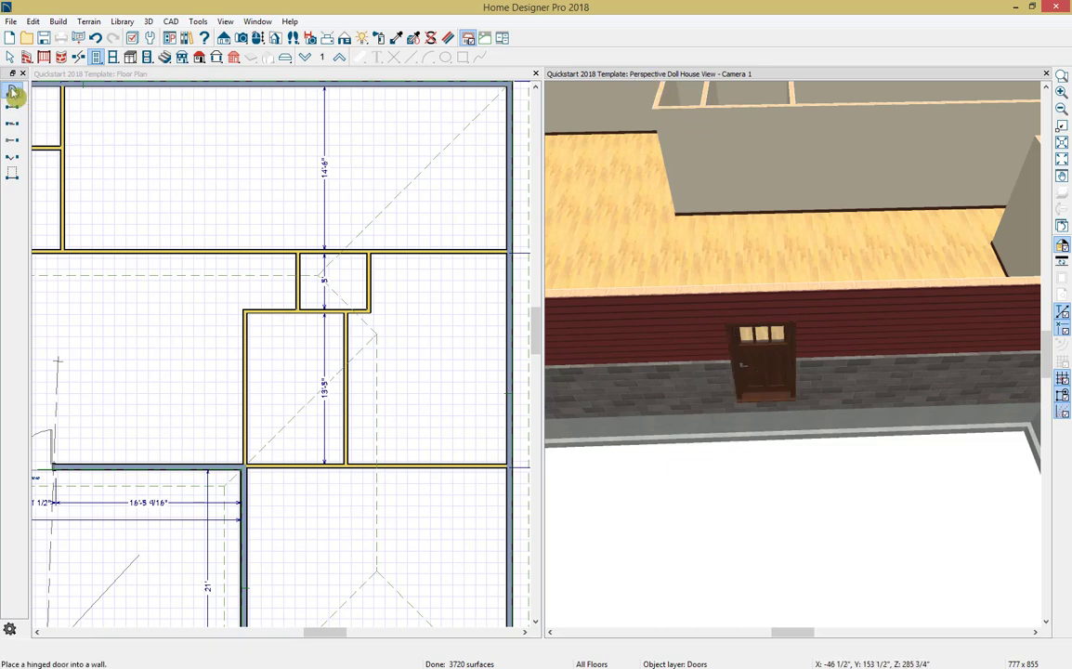
left_click(12, 91)
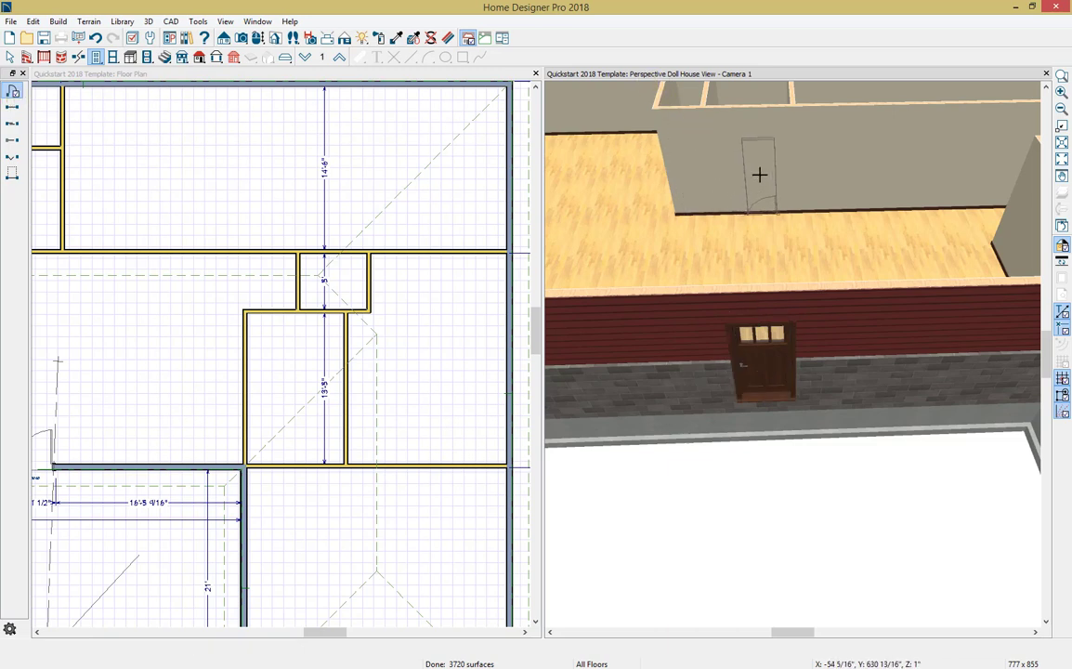
left_click(765, 175)
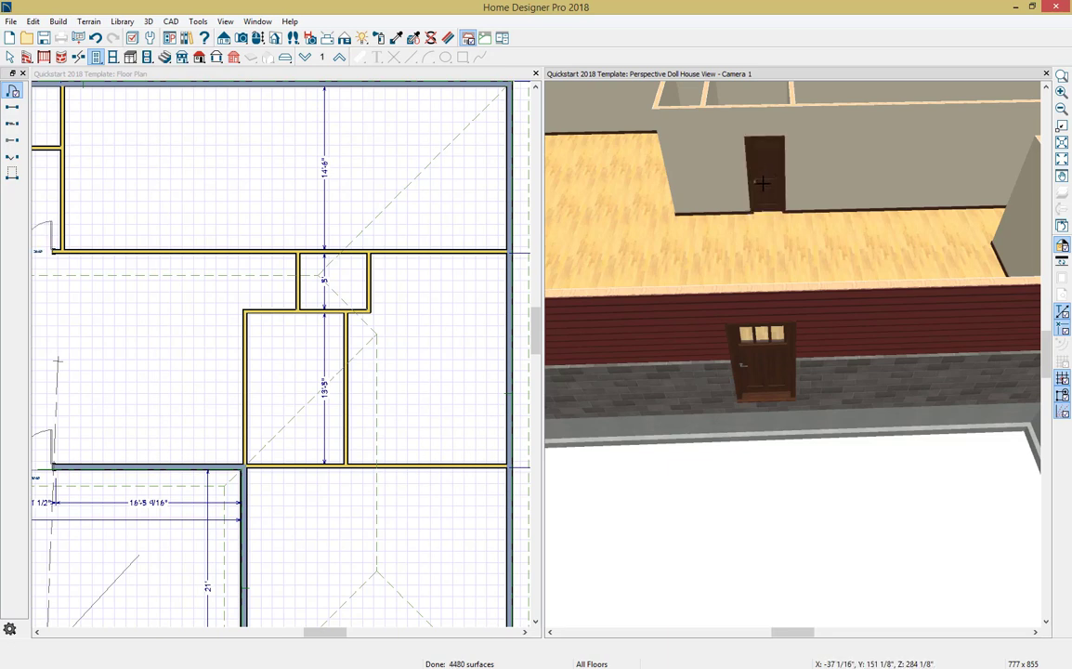
Step: Place a hinged exterior door near the left end of the far room's rear exterior wall in the 3D view
scroll(767, 188, "up", 2)
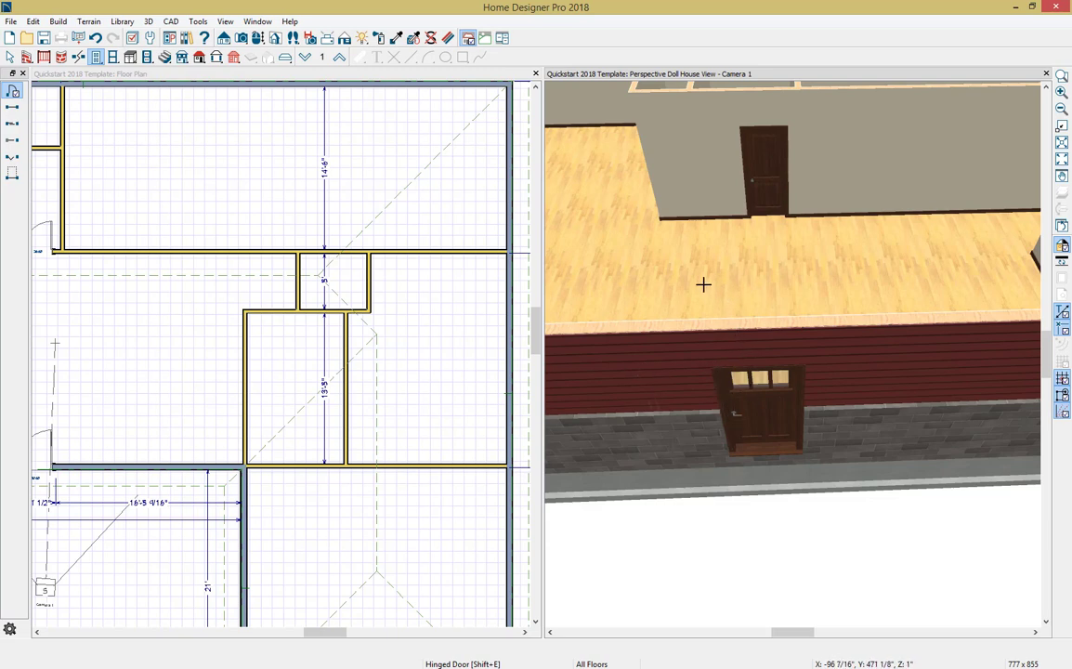
left_click(260, 39)
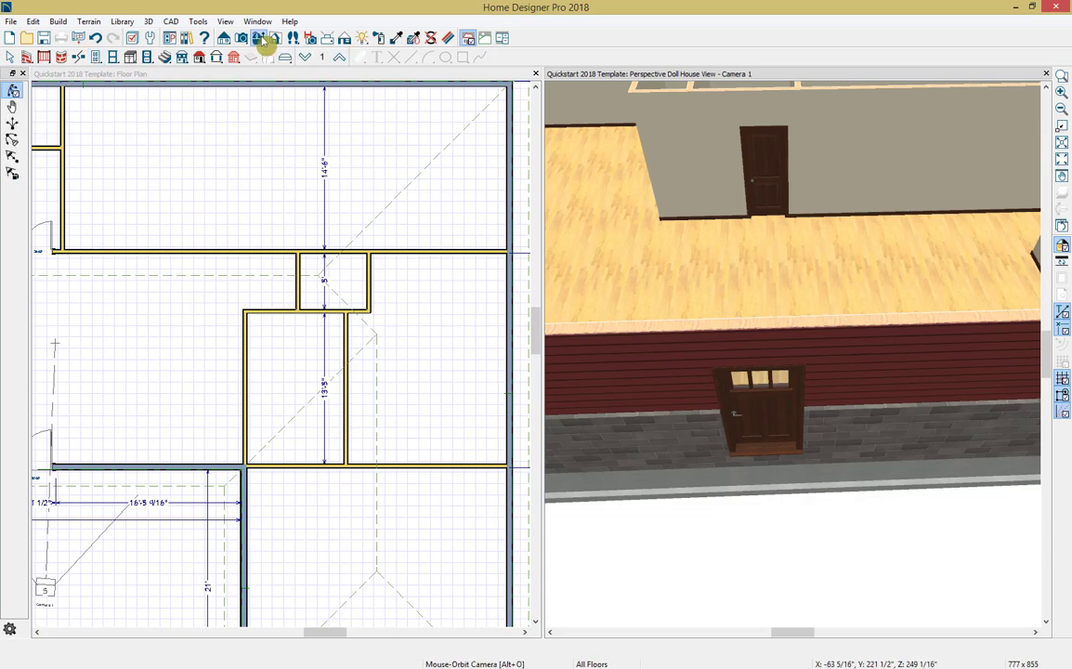
left_click_drag(565, 118, 976, 211)
left_click_drag(727, 162, 697, 239)
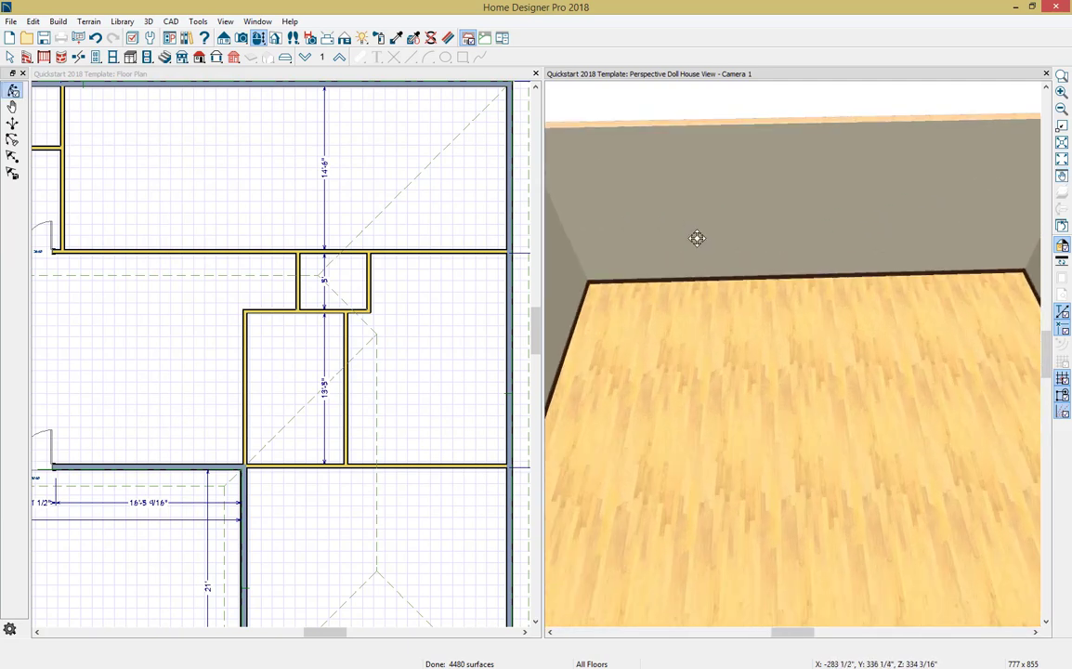
left_click(96, 57)
left_click(15, 90)
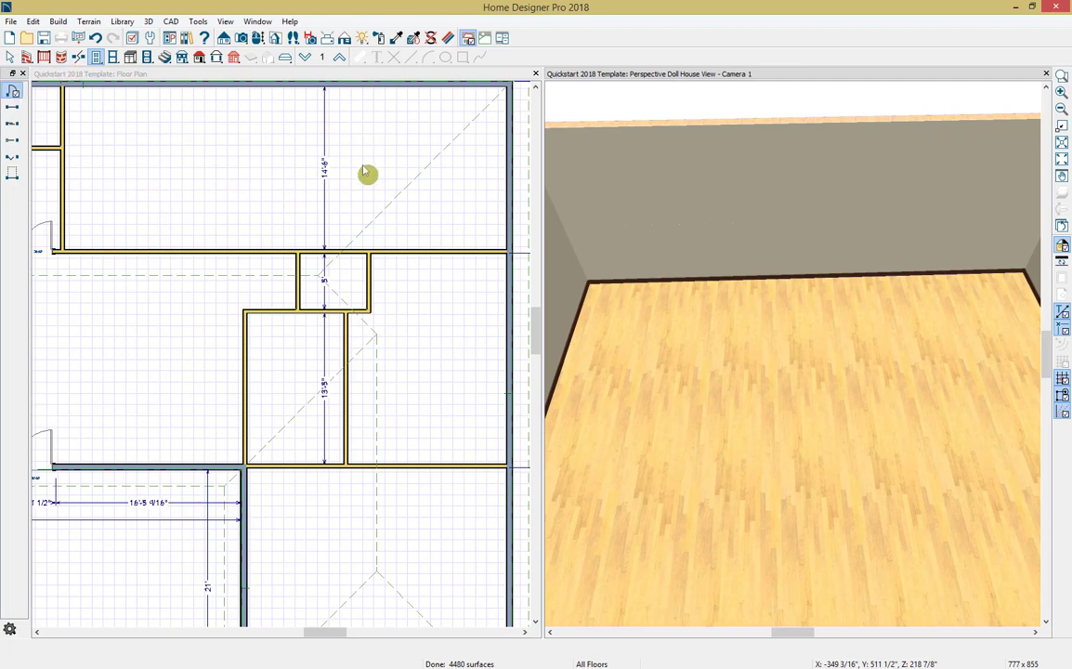
left_click(681, 241)
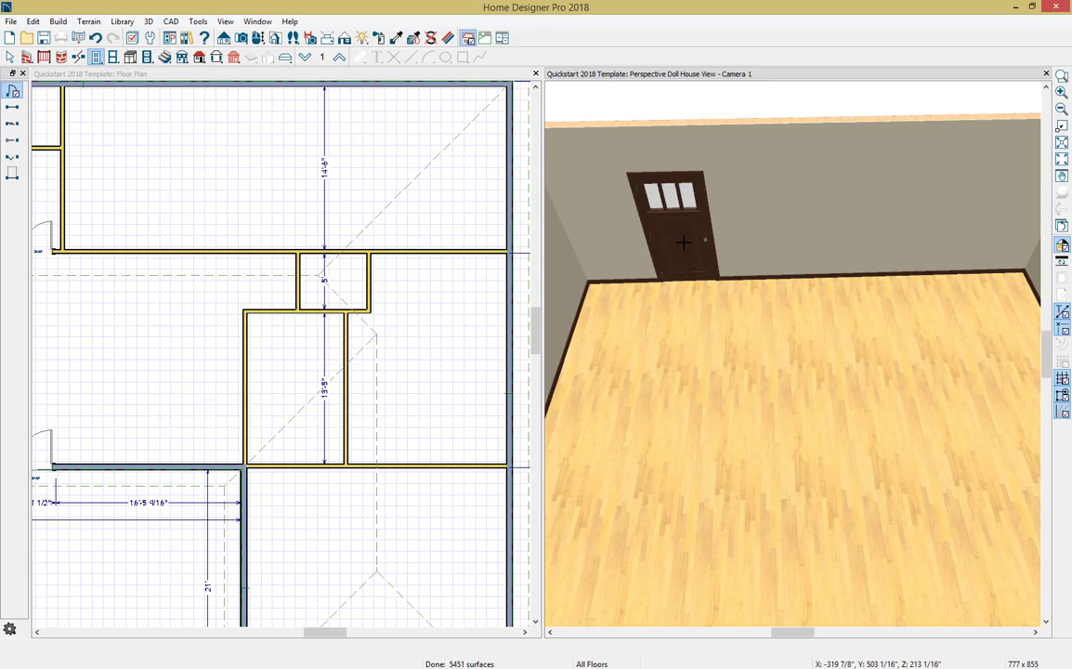
Step: Widen the rear exterior door to 60" so it becomes a double door
left_click(684, 244)
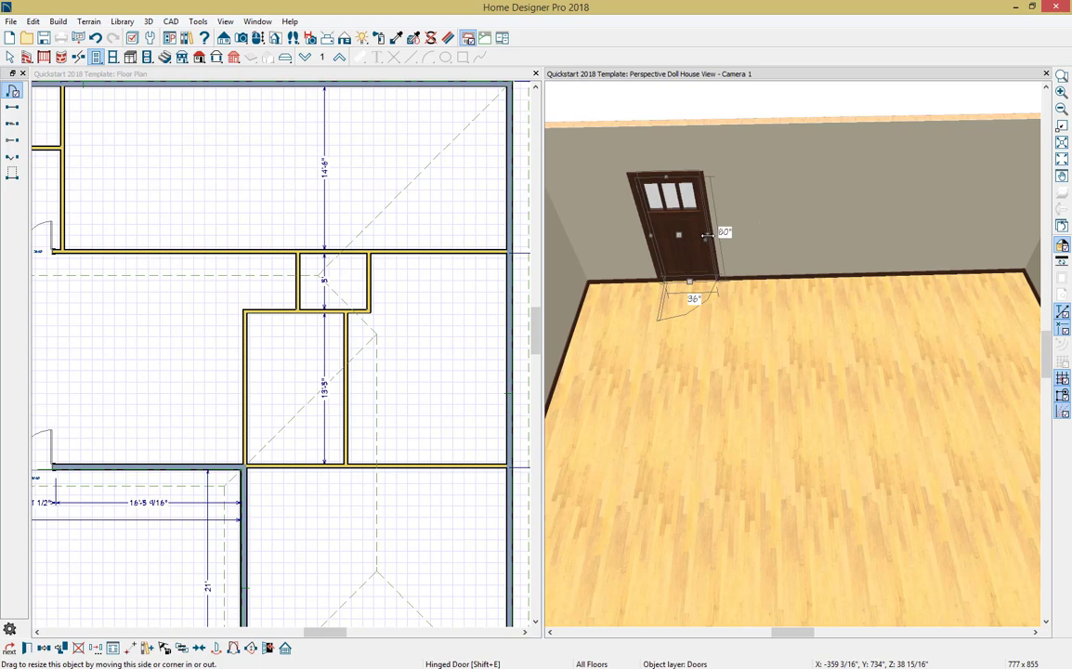
left_click(706, 244)
left_click_drag(705, 237, 723, 236)
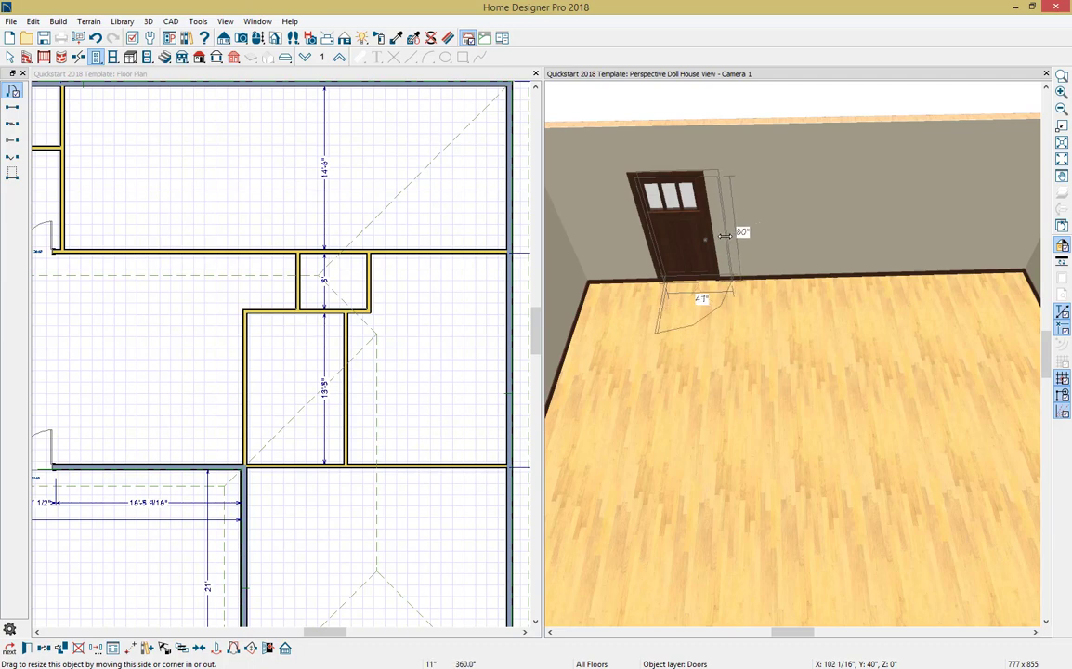
left_click_drag(725, 236, 745, 236)
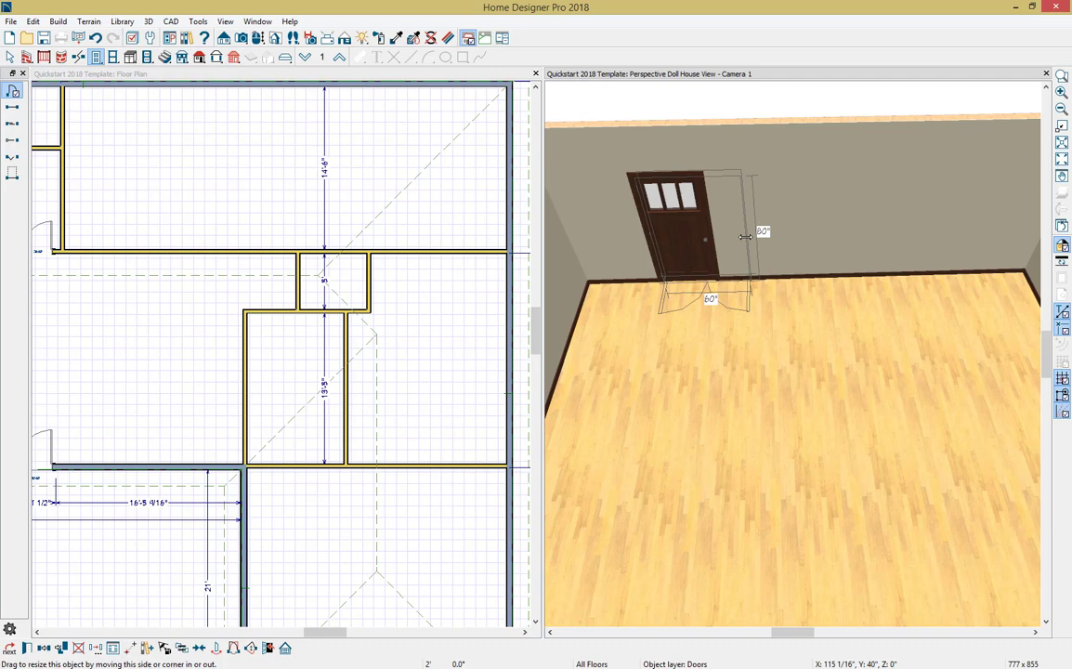
left_click_drag(745, 236, 746, 236)
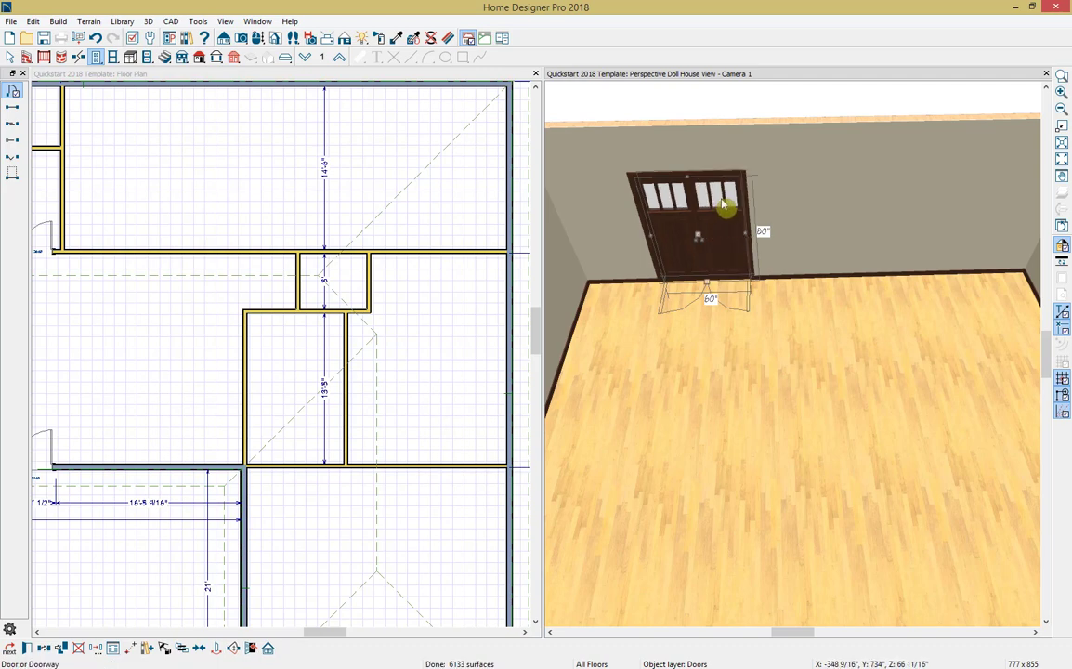
Step: Set the door style of the rear double door to Glass
double_click(721, 221)
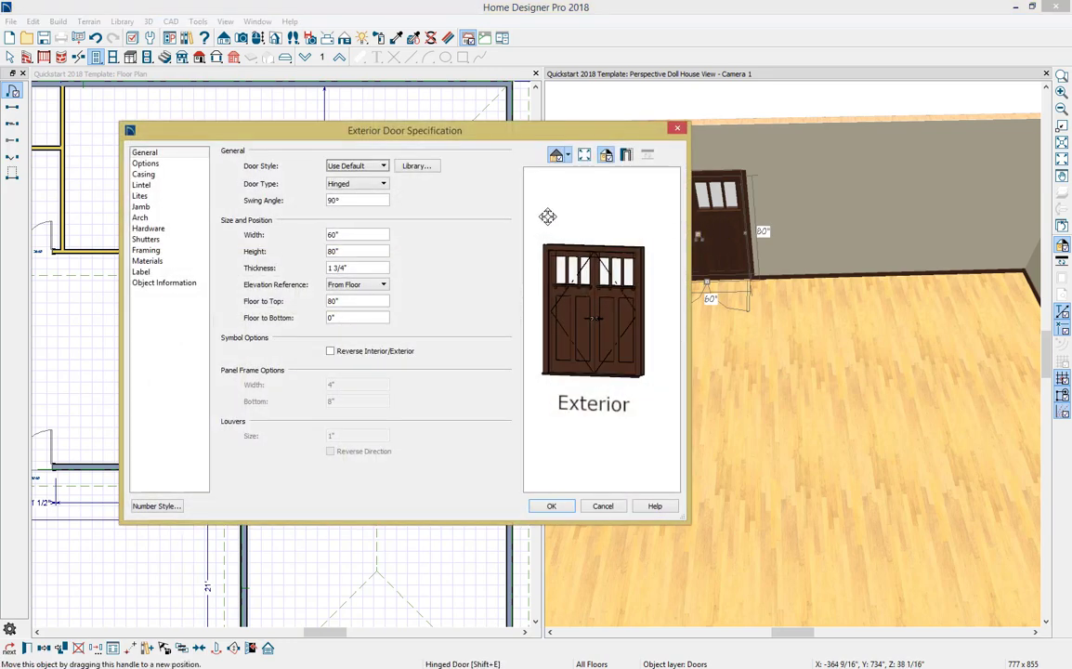
left_click(352, 166)
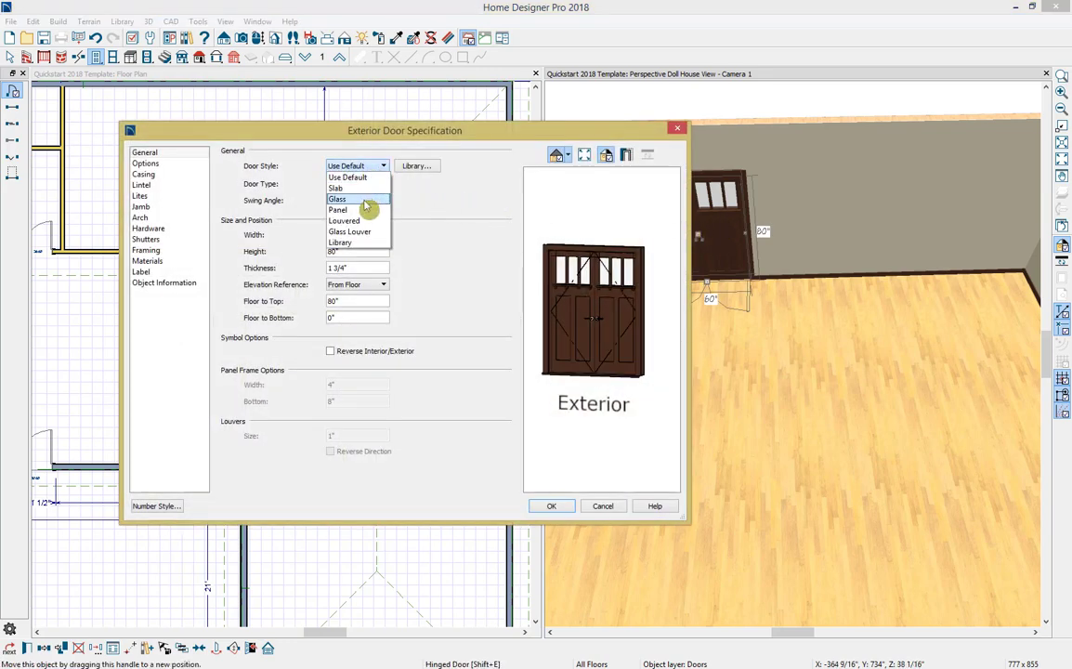
left_click(338, 199)
scroll(548, 299, "up", 2)
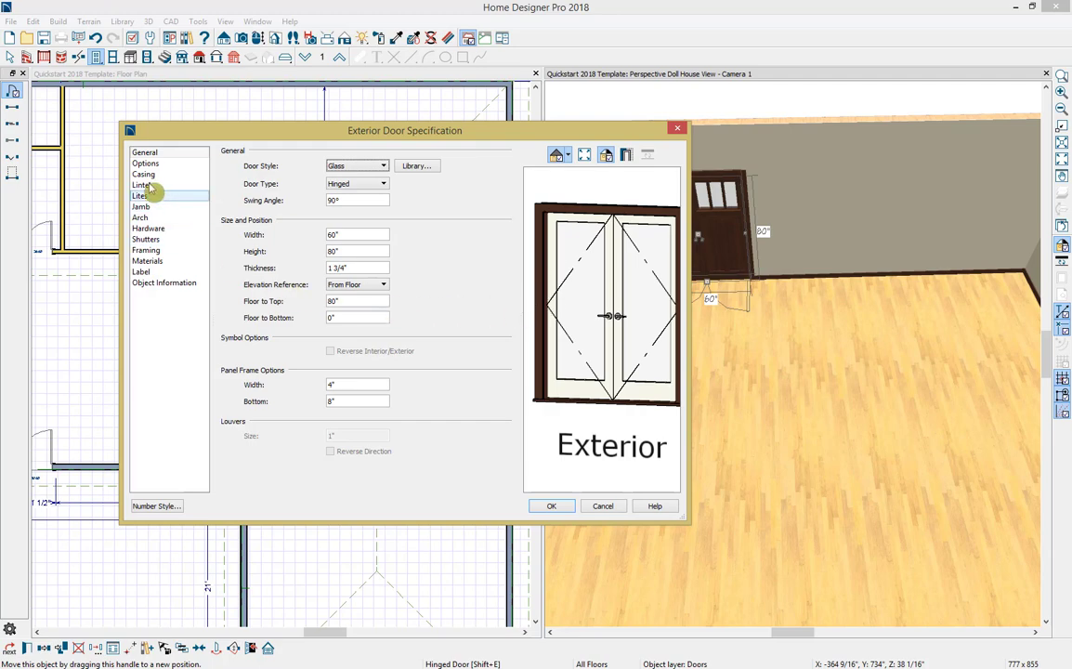
Step: Assign the Brazilian Cherry 4 material to both the exterior and interior faces of the rear double door
left_click(151, 262)
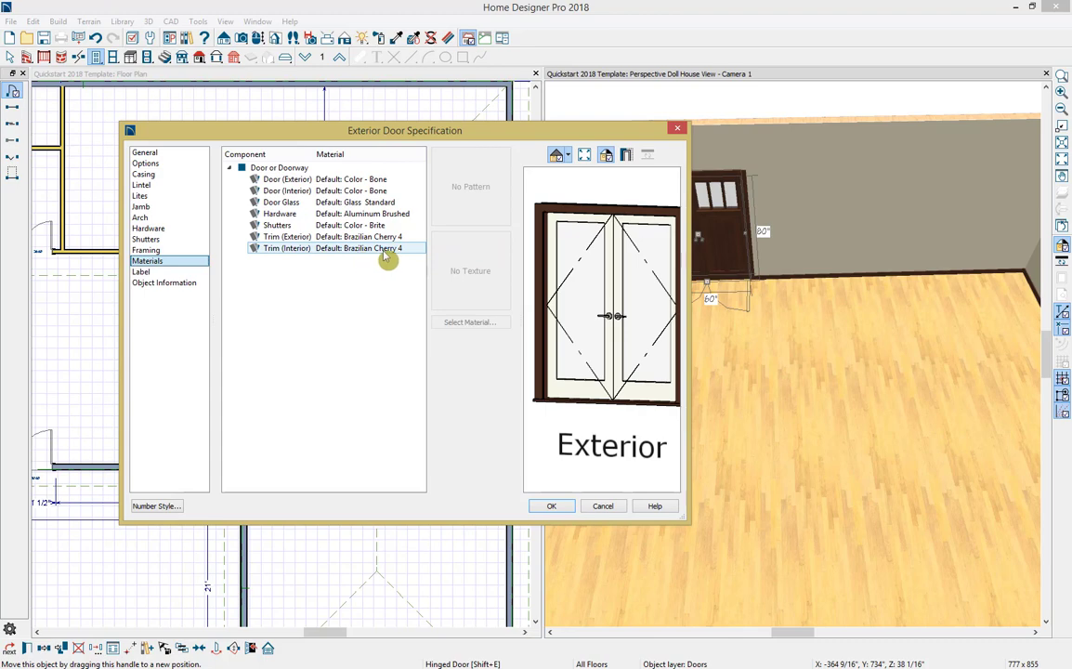
left_click(390, 180)
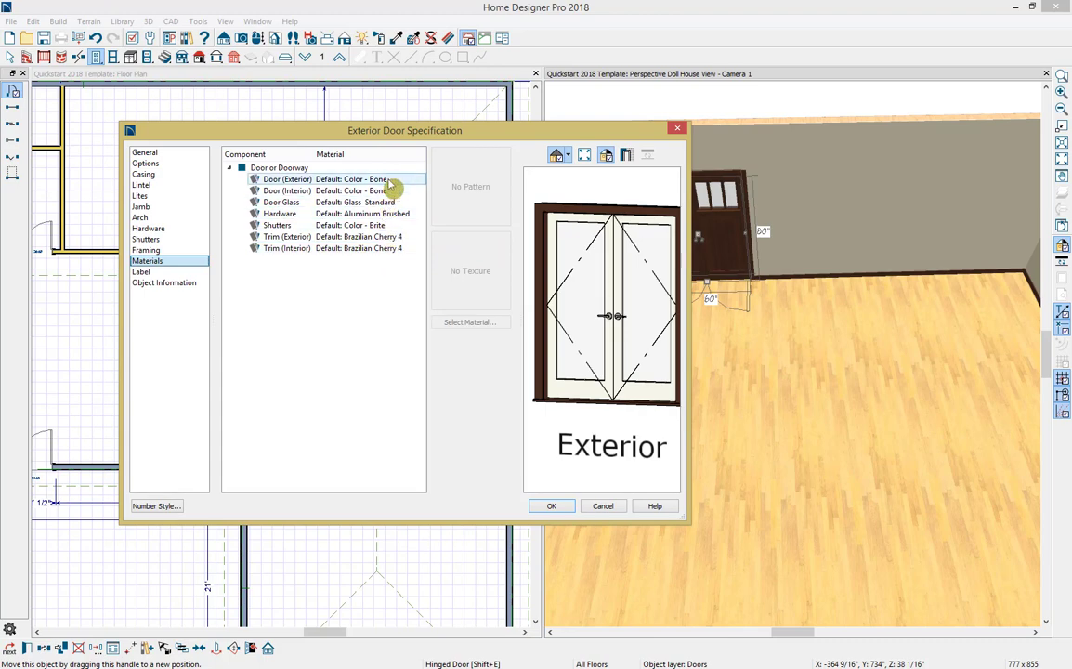
left_click(310, 182)
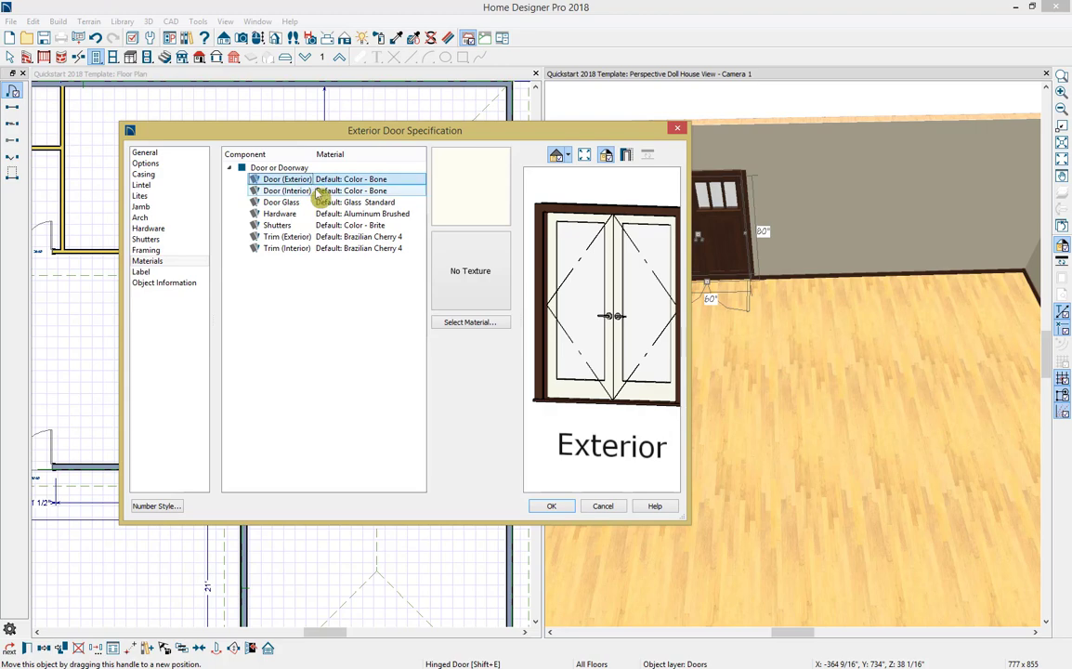
left_click(320, 192, "ctrl")
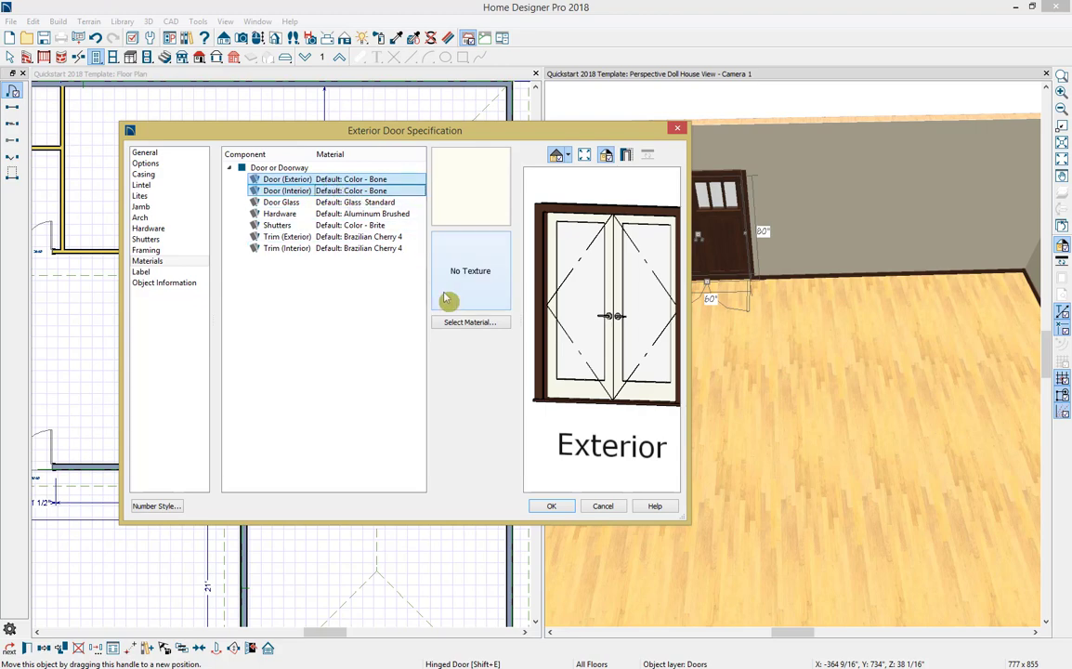
left_click(456, 324)
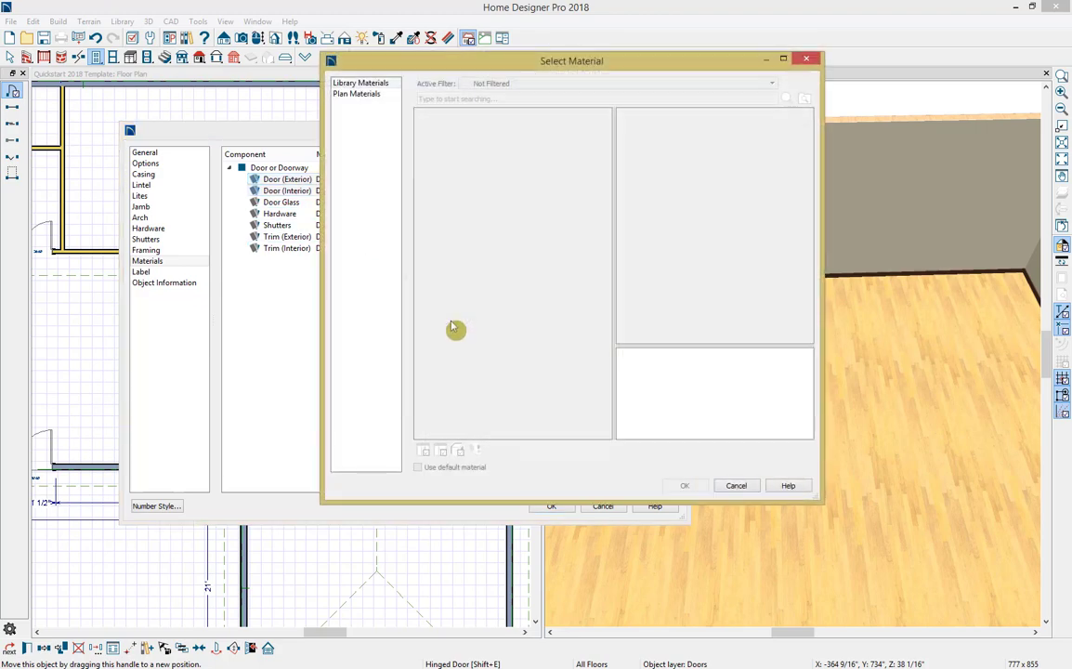
left_click_drag(539, 63, 658, 70)
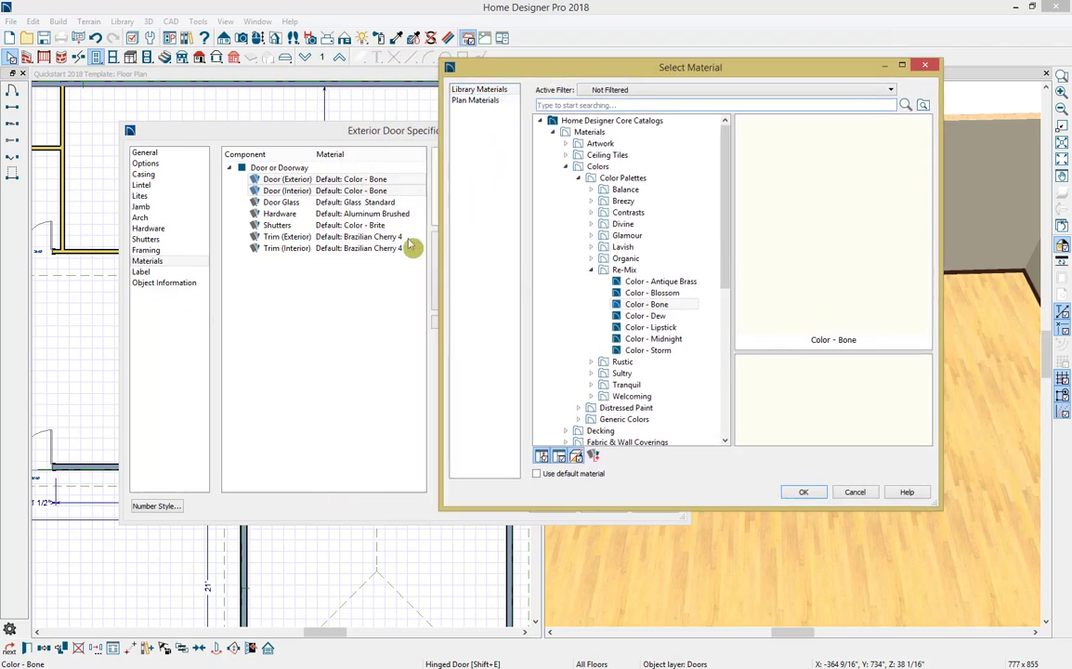
left_click(553, 105)
type("br")
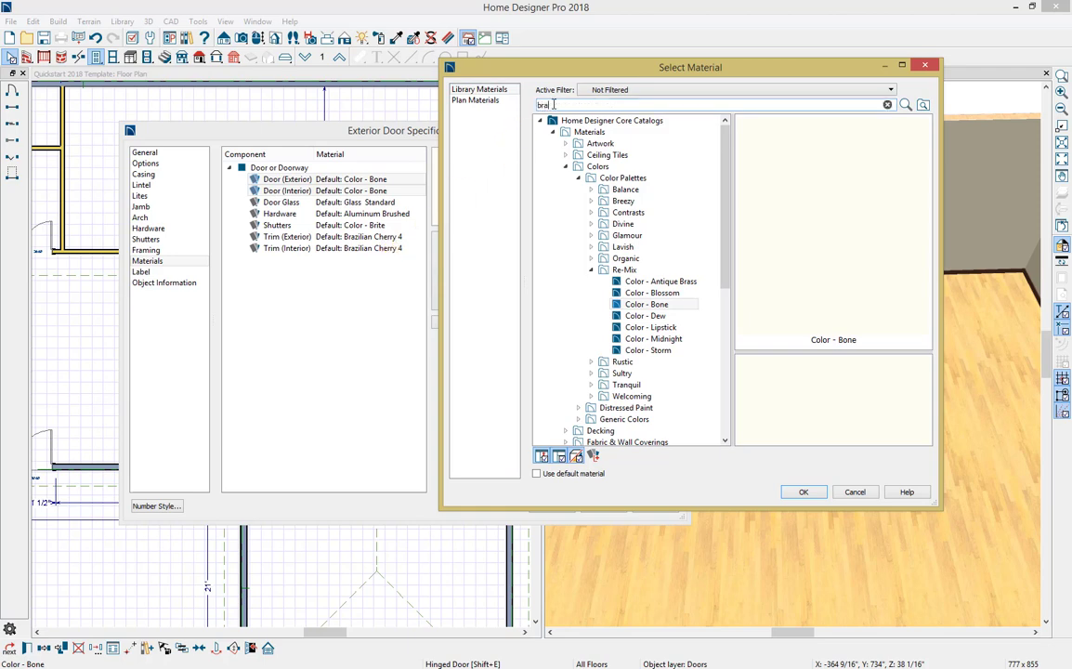
type("azilian cherr")
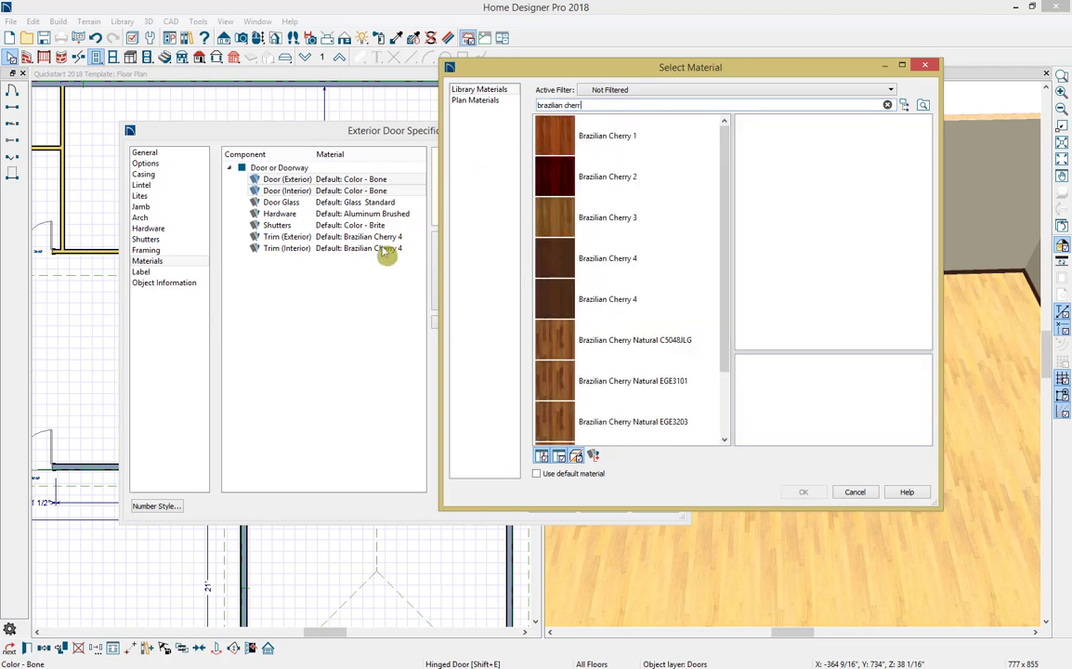
left_click(579, 299)
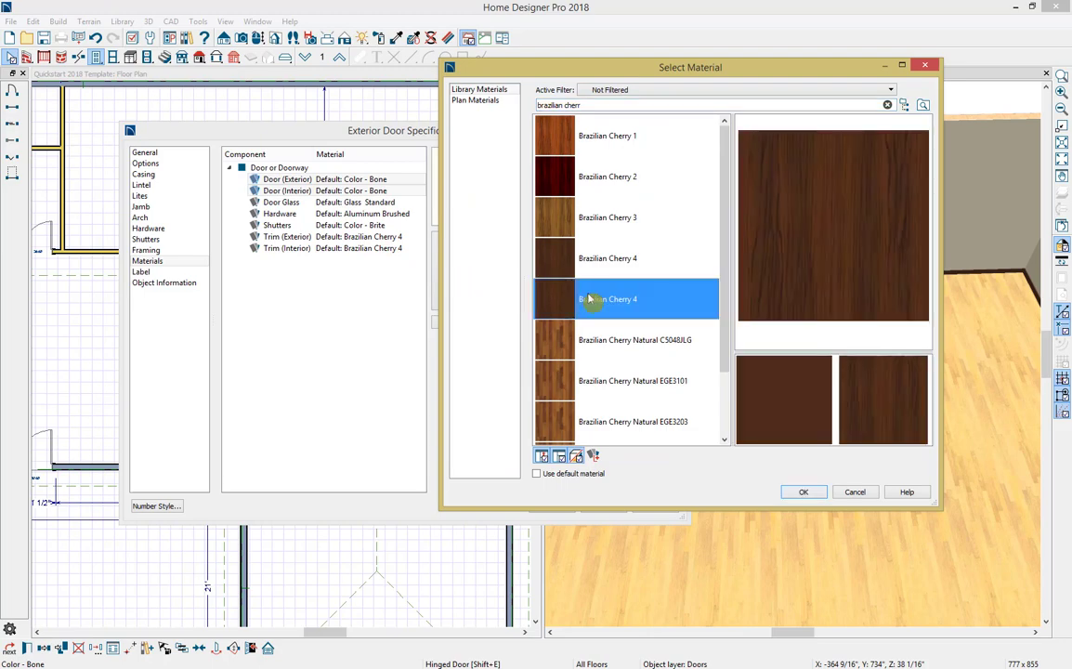
left_click(801, 491)
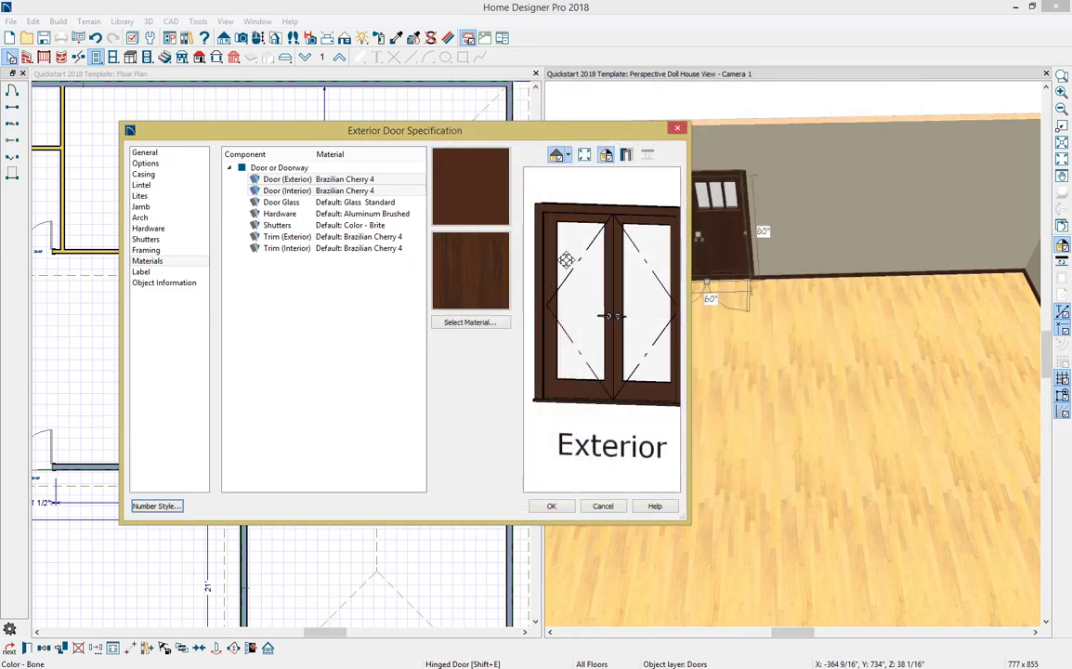
Step: Show the double door's preview in Standard rendering, turn it to an angled view, and apply the door specification
left_click(569, 157)
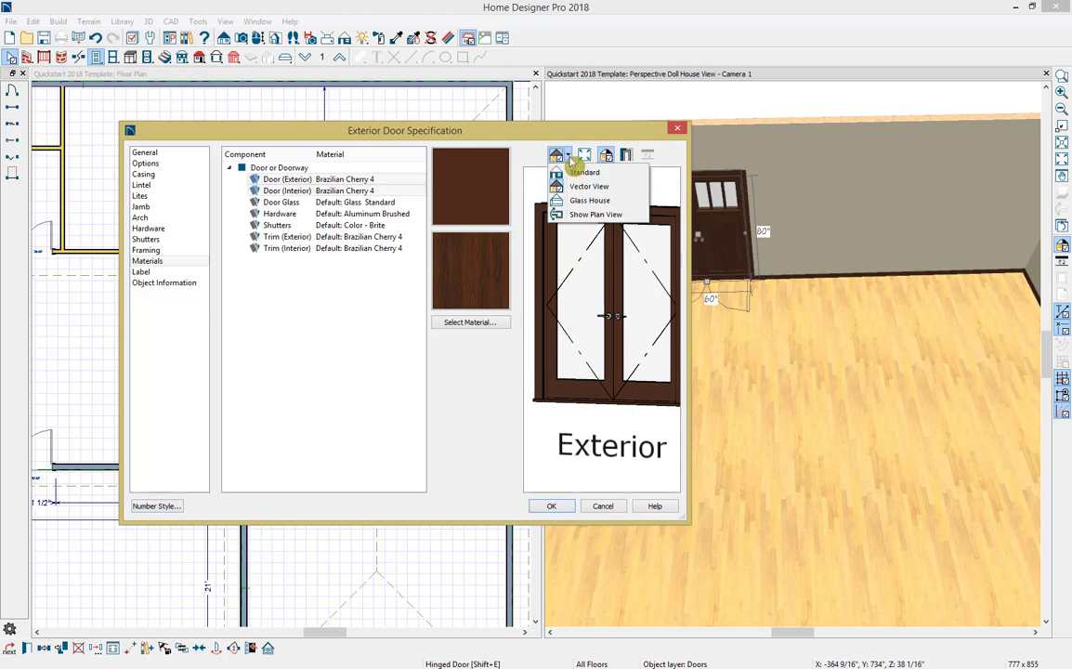
left_click(574, 174)
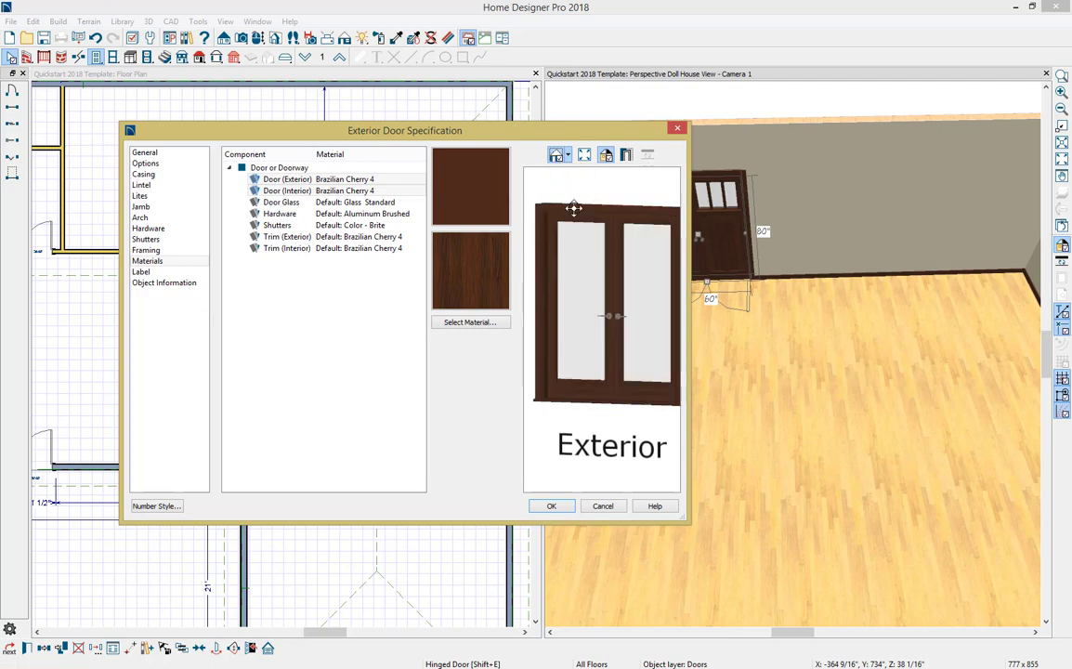
left_click_drag(670, 215, 549, 304)
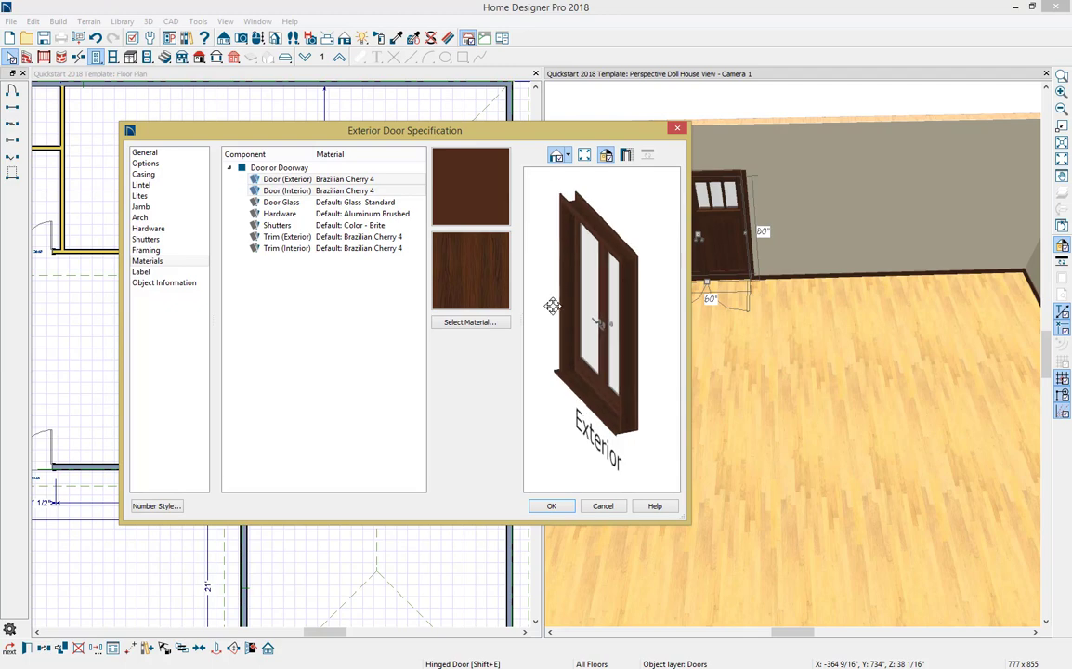
left_click(552, 506)
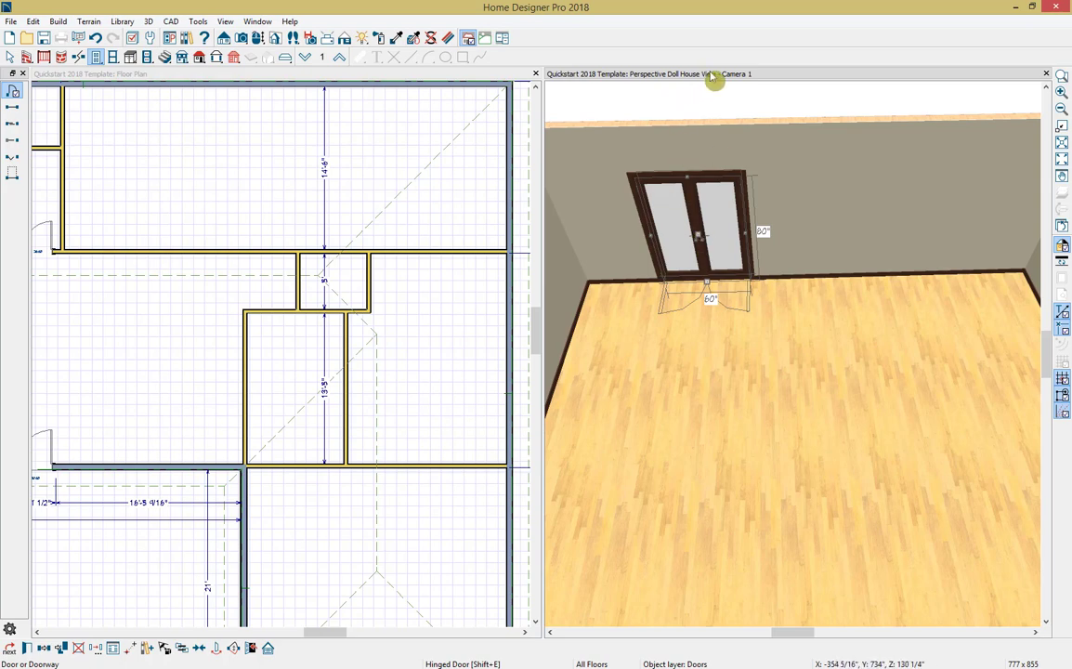
Step: Expand the 3D view into its own full-size tab and place a garage door in the left half of the projecting wing's front wall
left_click_drag(643, 72, 595, 217)
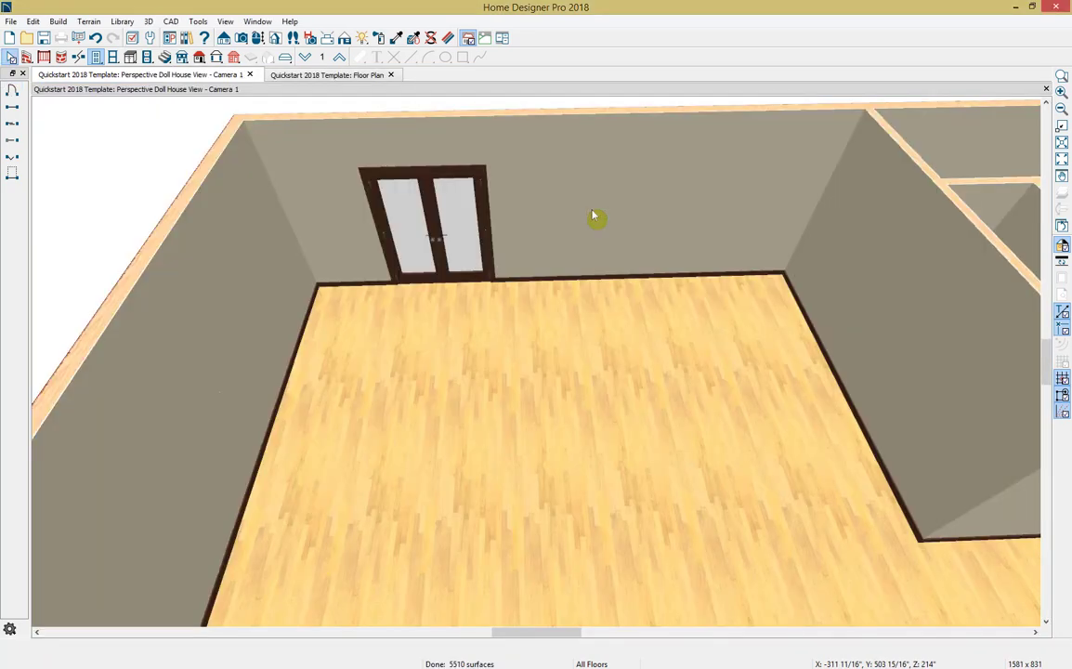
scroll(594, 217, "down", 3)
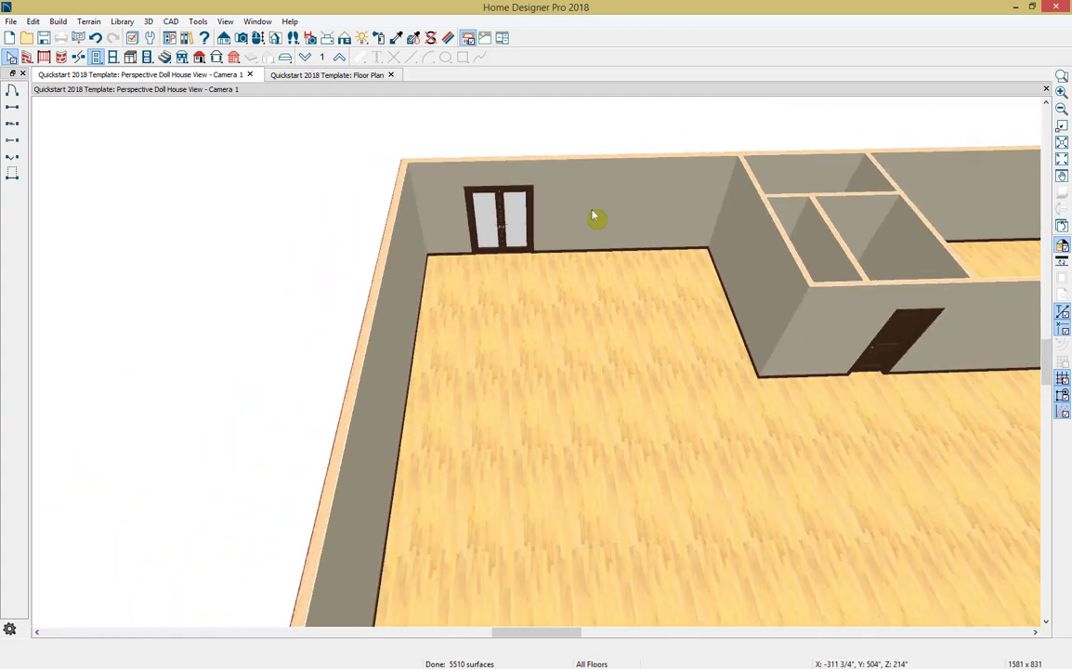
scroll(594, 216, "down", 5)
middle_click_drag(890, 354, 208, 127)
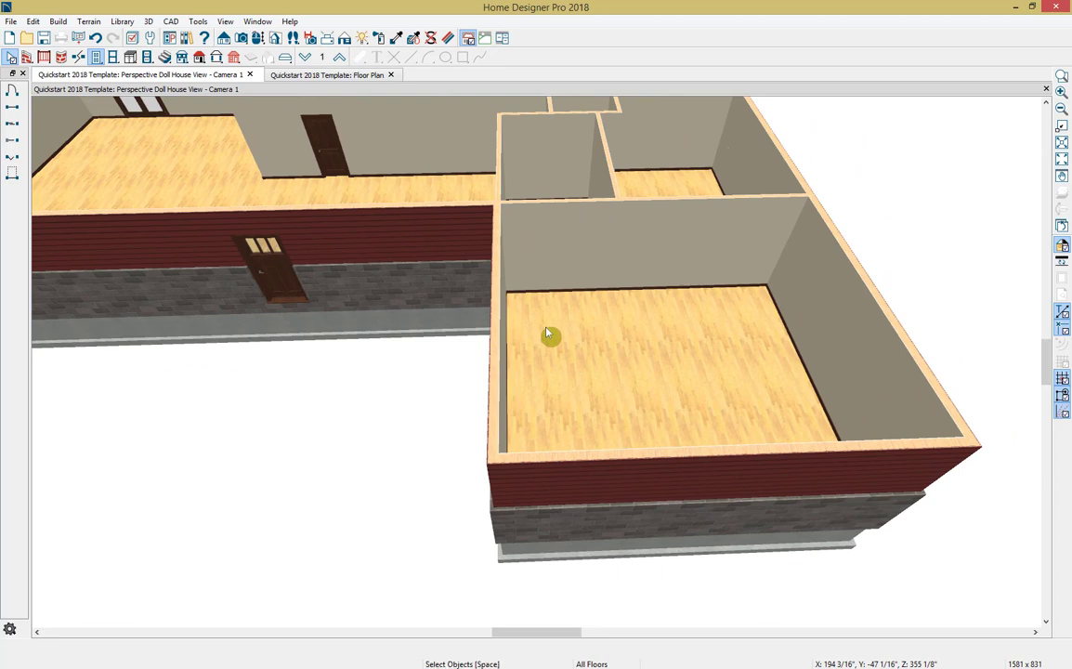
left_click(13, 174)
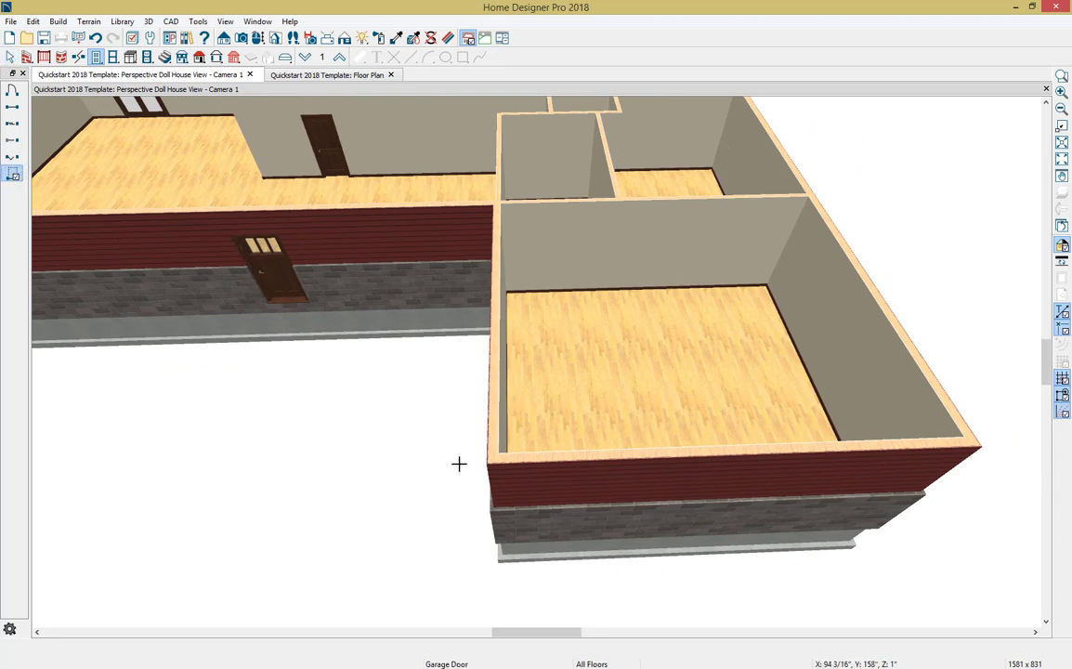
left_click(615, 485)
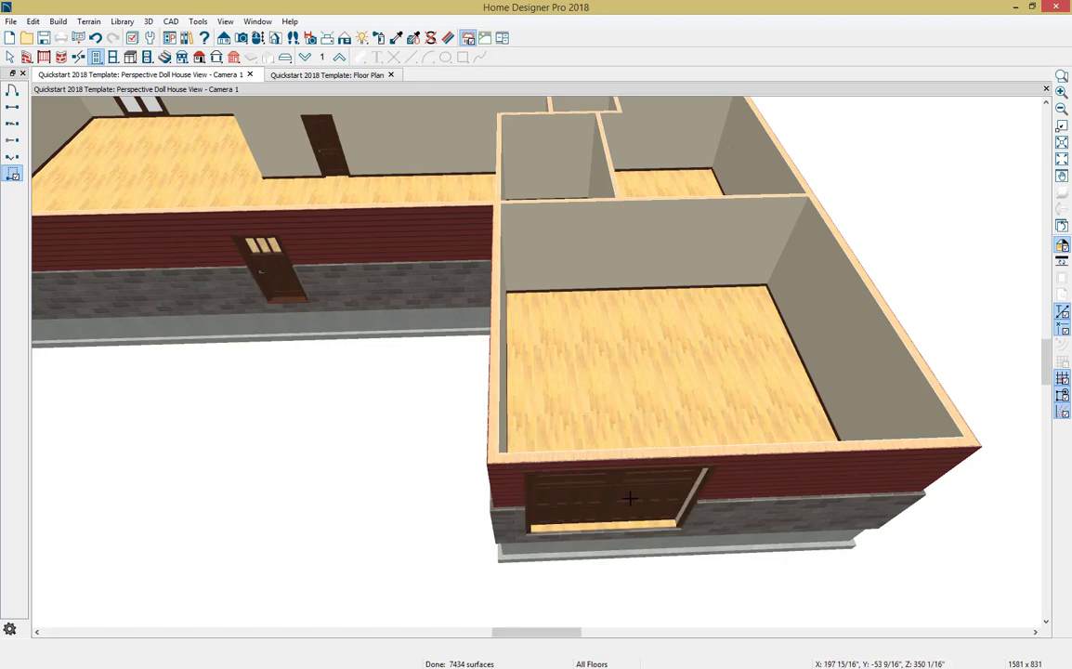
Step: Copy the garage door by reflecting it about the middle of the front wall, giving a matching second garage door
middle_click_drag(693, 507, 574, 402)
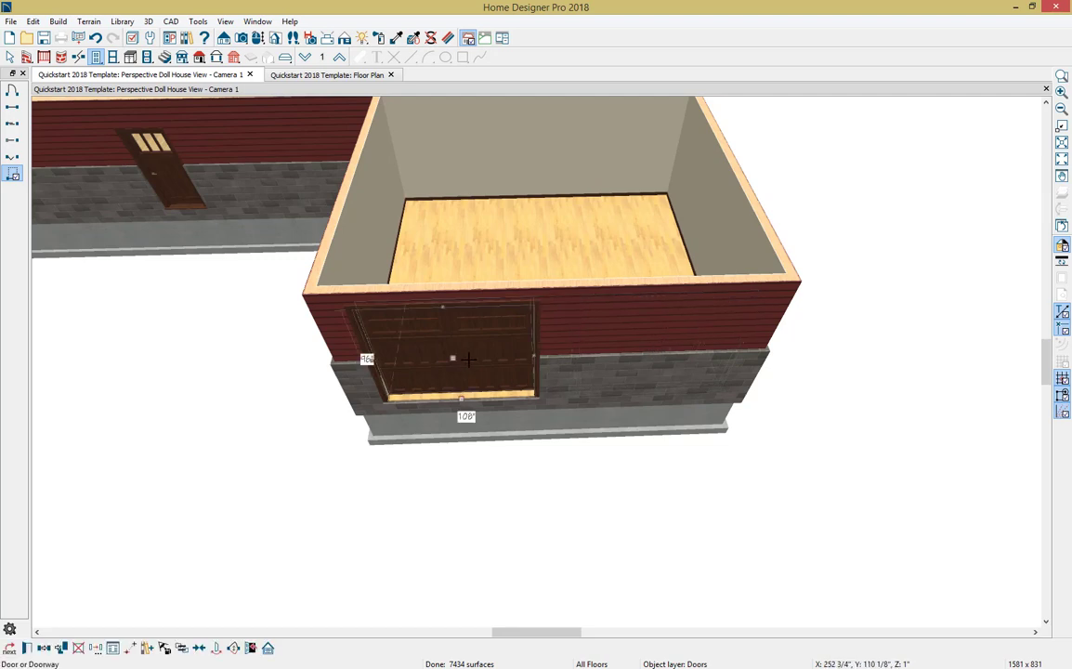
left_click(473, 370)
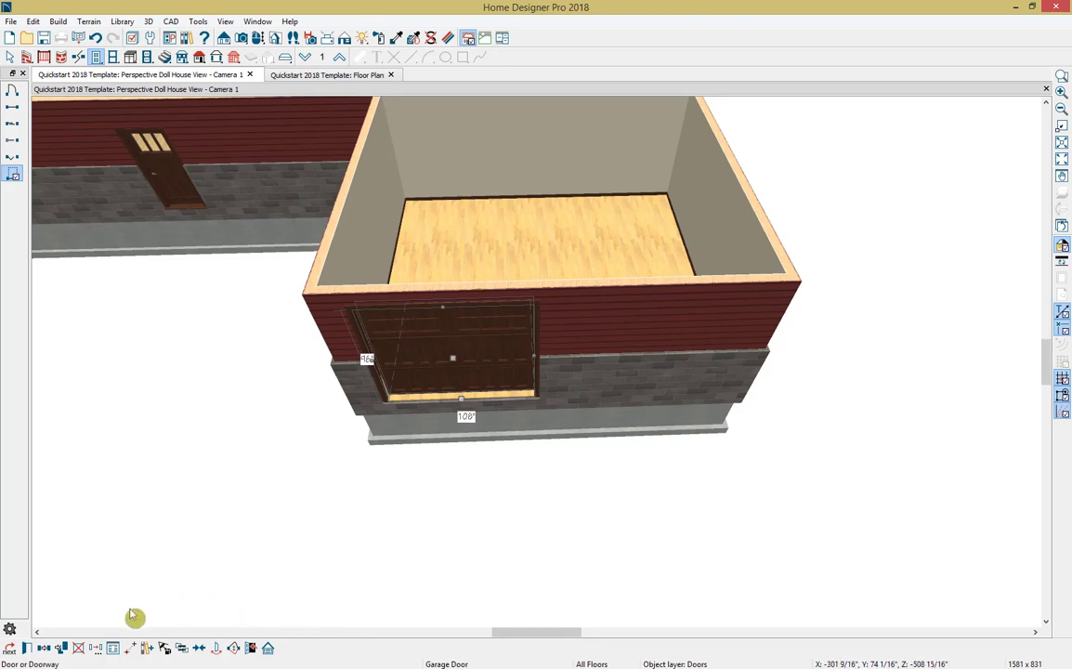
left_click(46, 648)
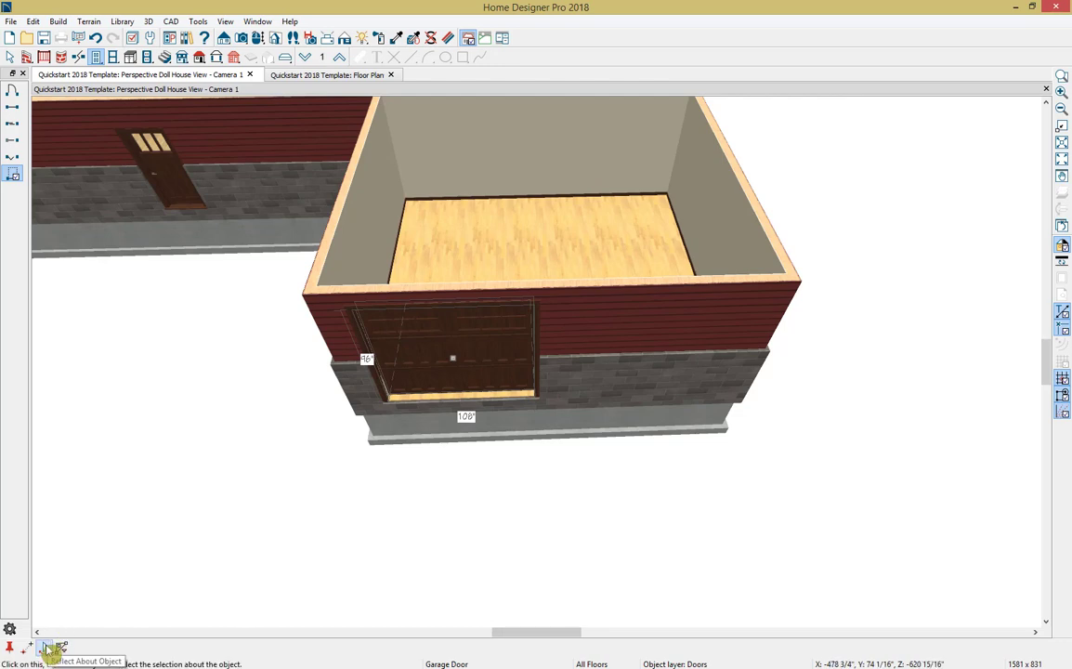
left_click(47, 648)
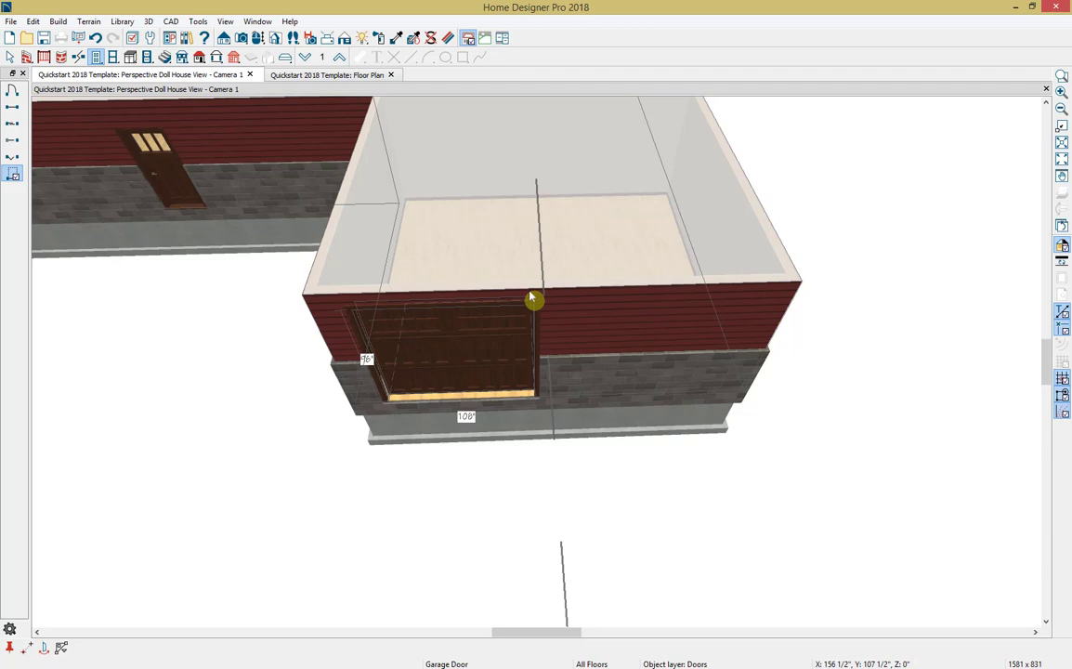
left_click(530, 298)
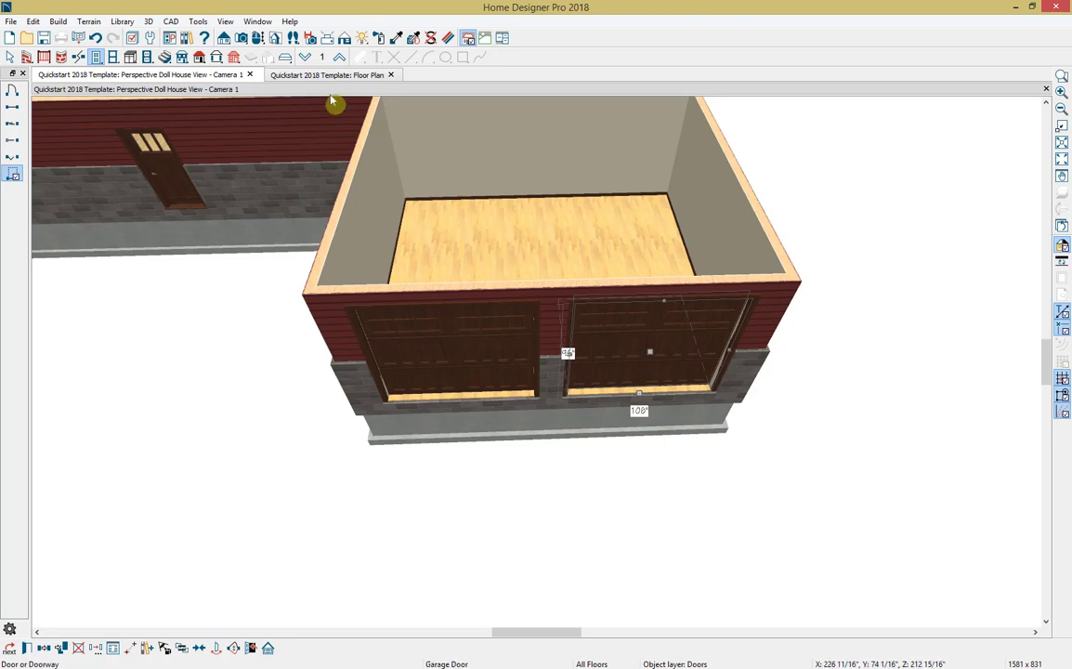
Step: Copy the interior door in the long interior wall and place the duplicate further right along the same wall
left_click(259, 38)
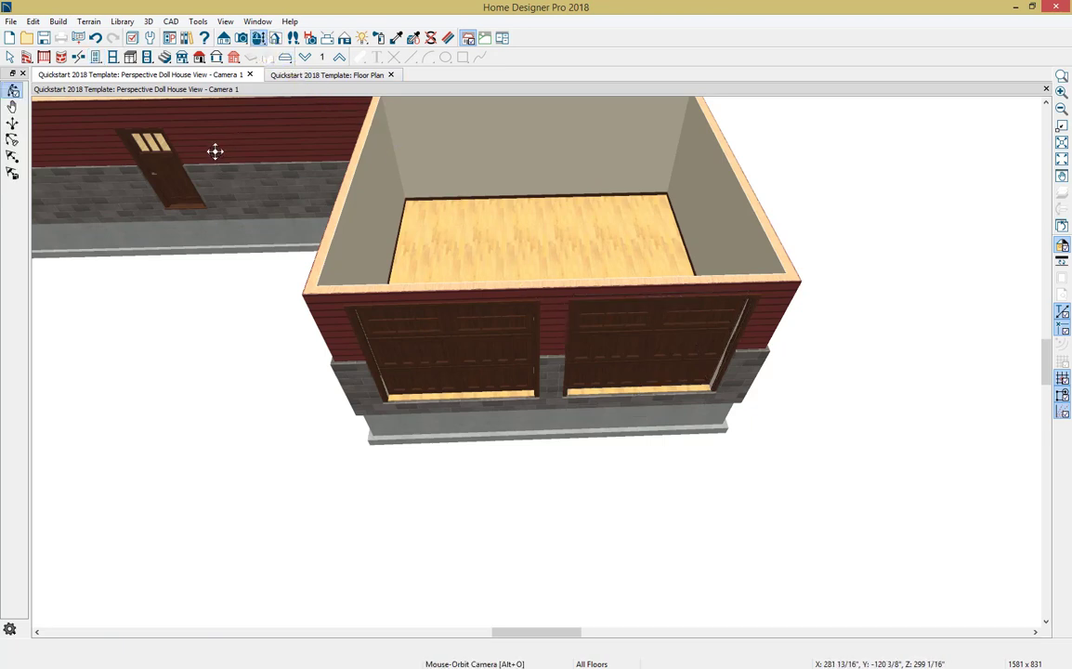
left_click_drag(216, 153, 520, 494)
scroll(461, 342, "up", 2)
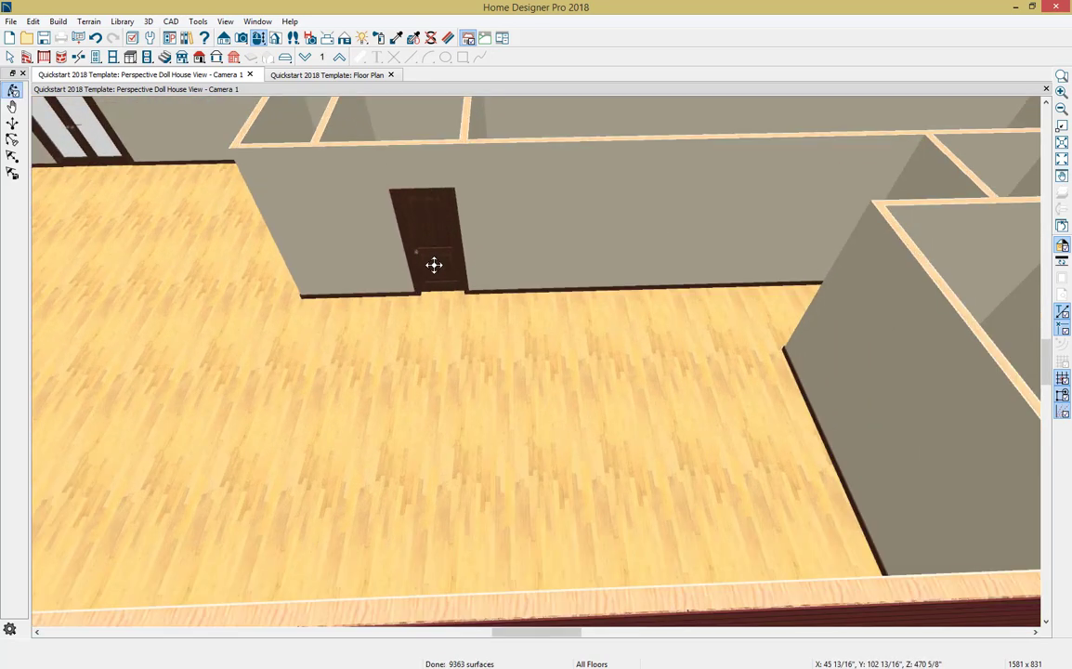
left_click(439, 252)
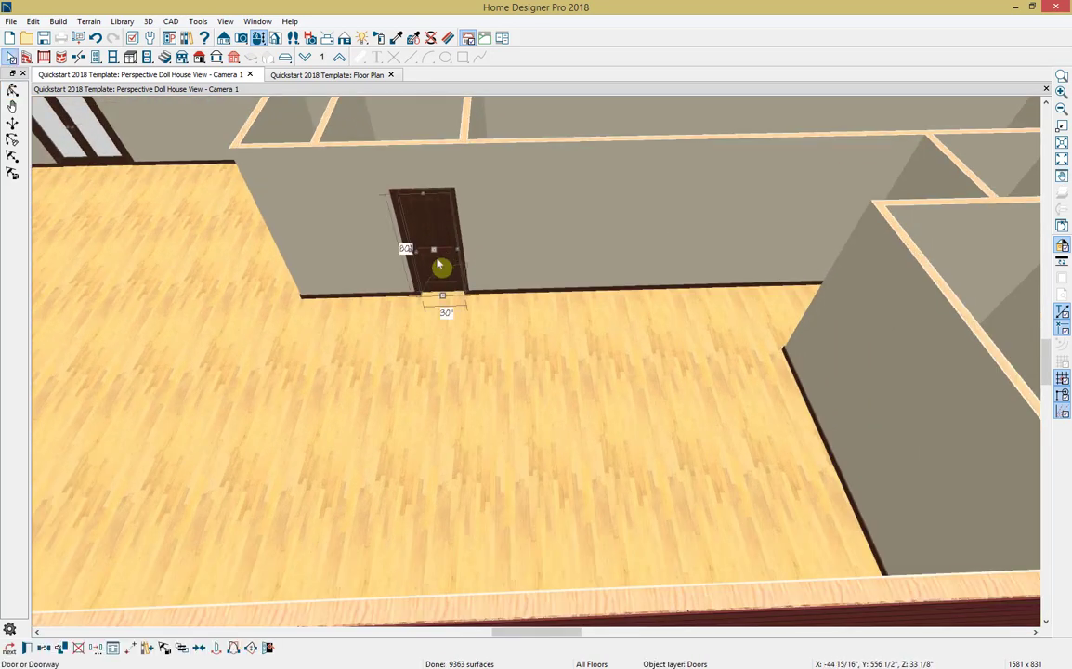
left_click(44, 648)
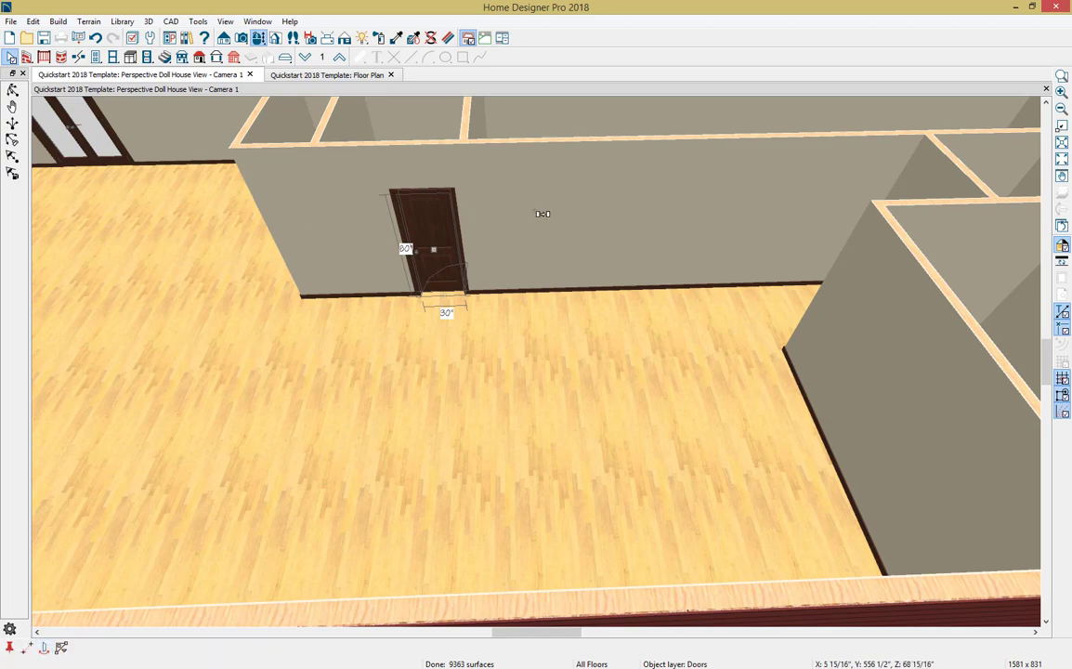
left_click(594, 223)
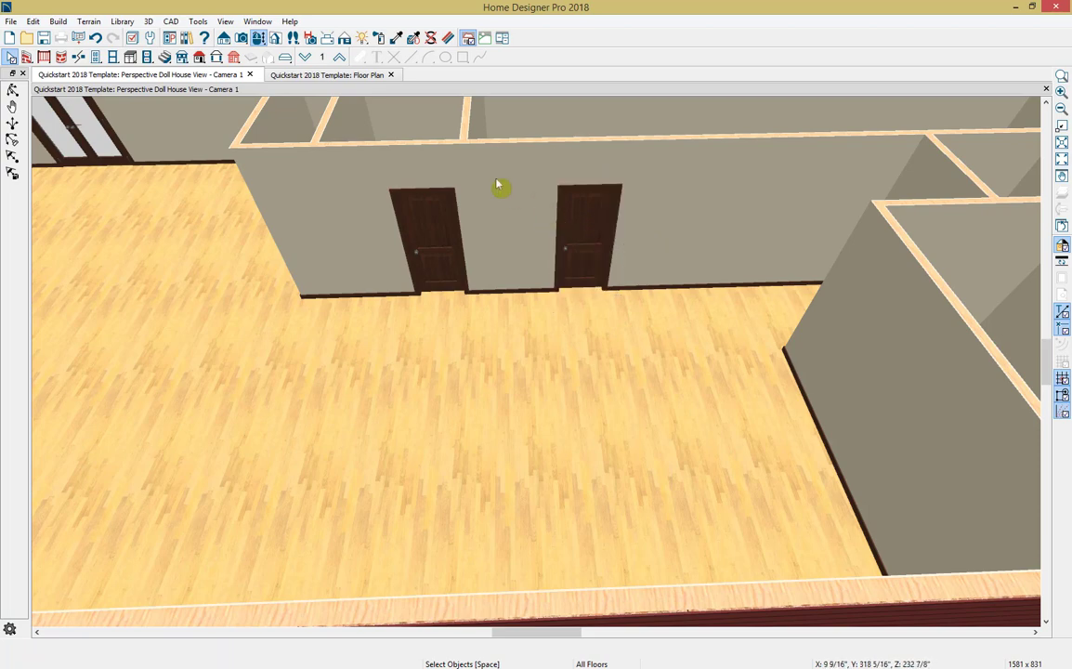
Step: Switch to the floor plan and review how walls and openings are located in the Auto Exterior Dimension Defaults, leaving the settings as they are
left_click(320, 74)
scroll(425, 316, "down", 9)
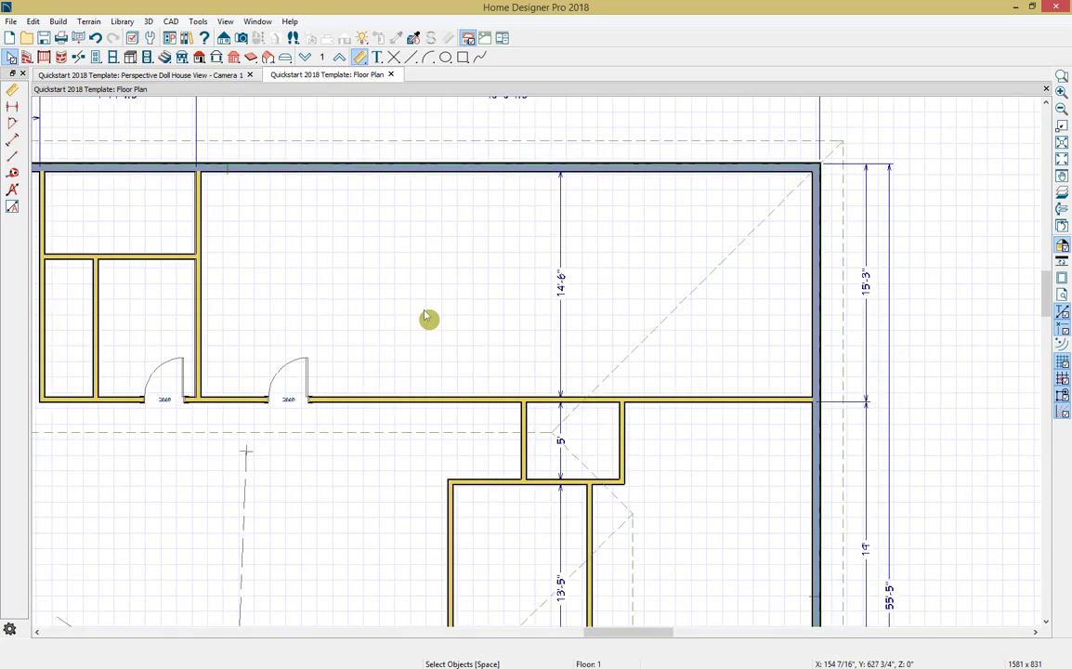
middle_click_drag(379, 472, 474, 236)
scroll(381, 370, "up", 5)
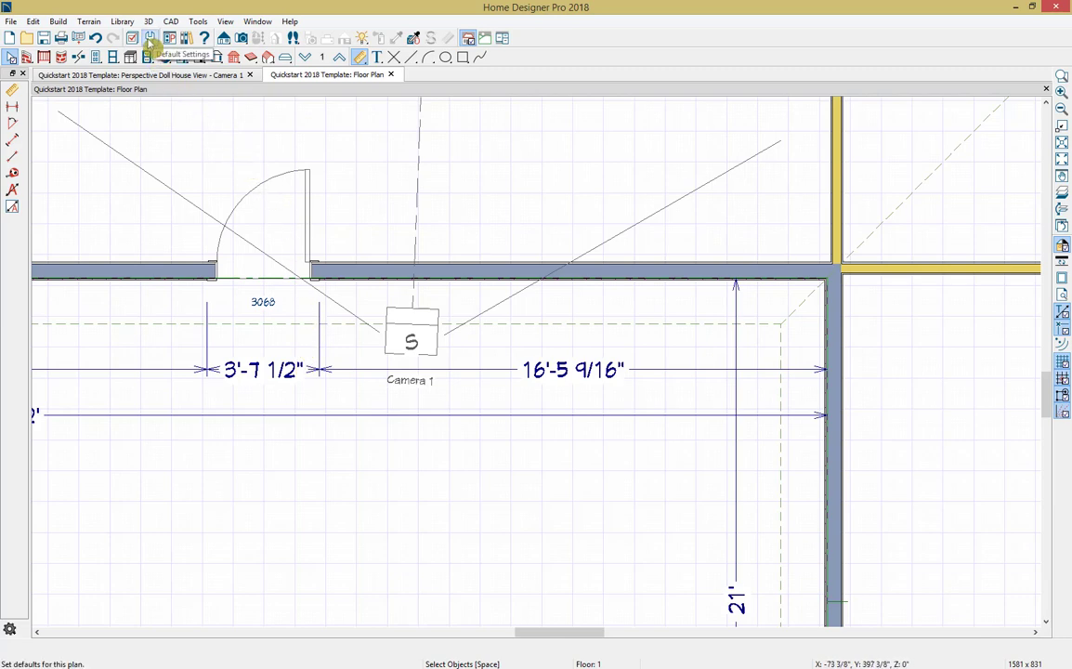
left_click(34, 21)
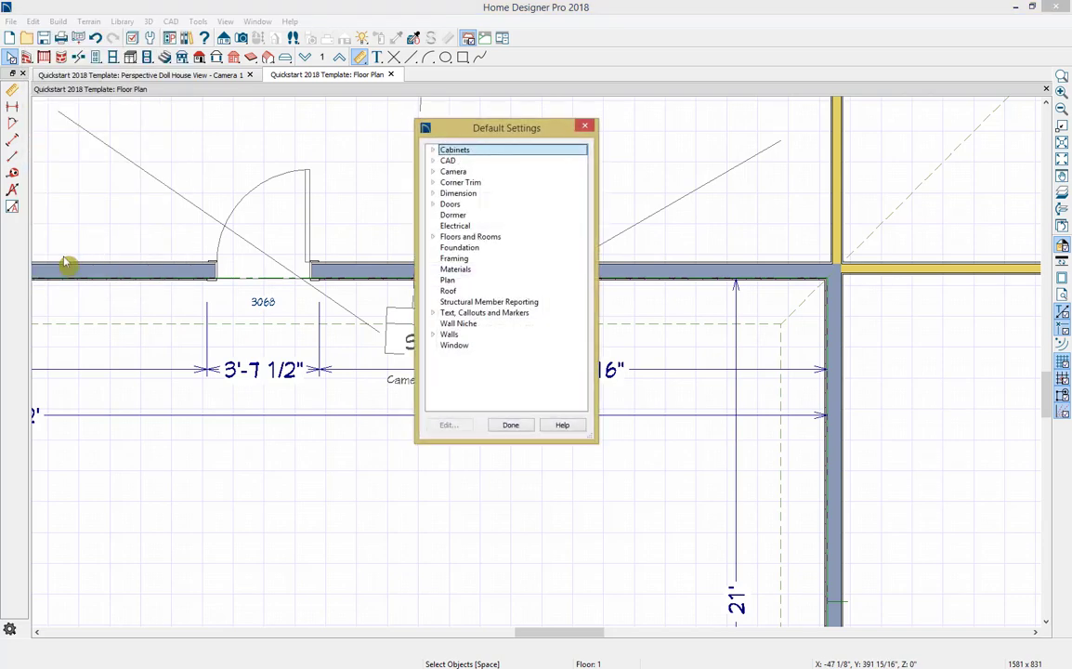
left_click(432, 194)
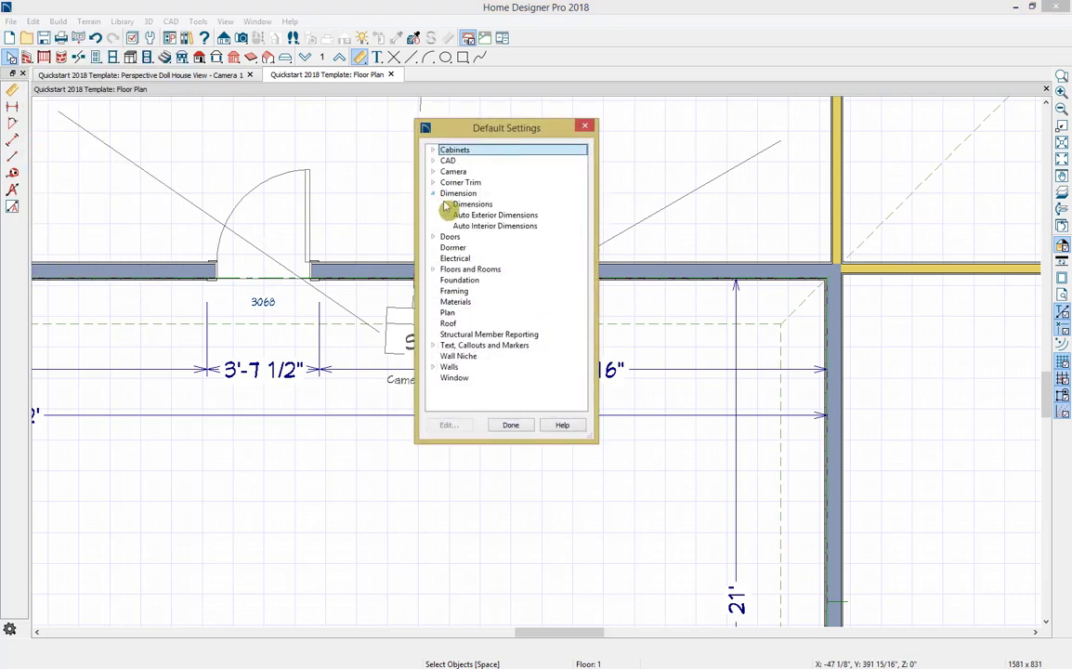
double_click(462, 217)
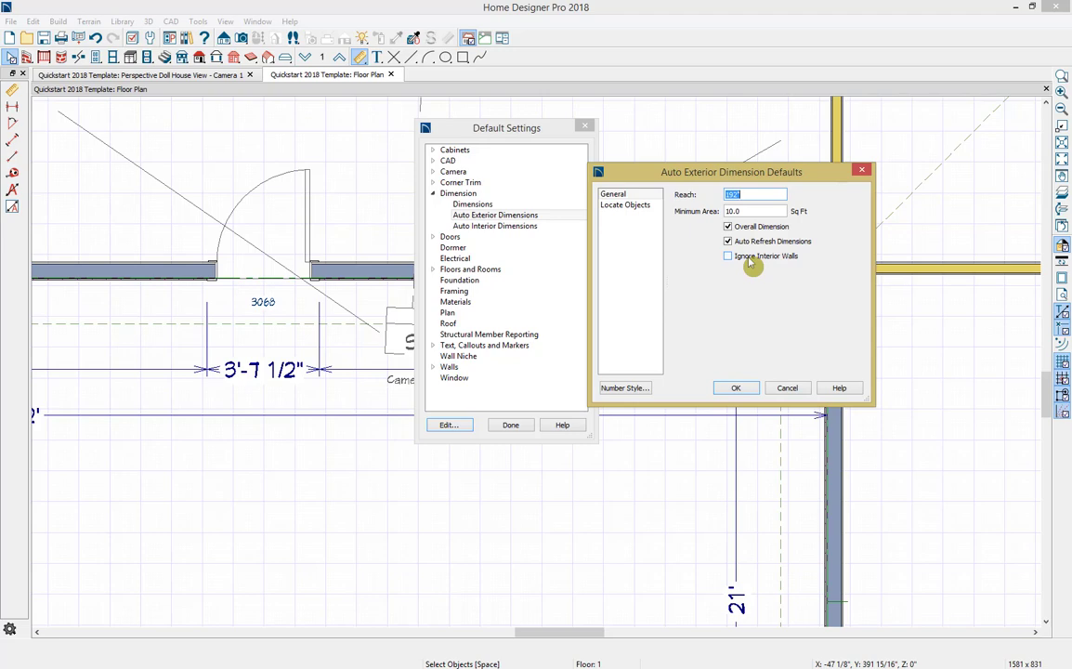
left_click(638, 207)
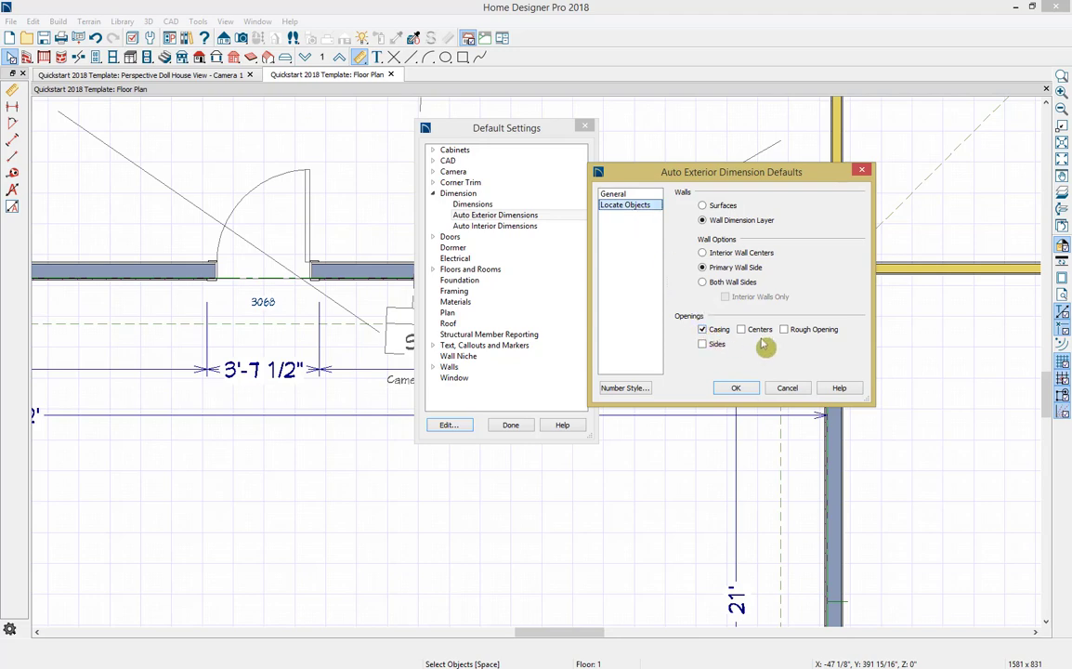
left_click(785, 388)
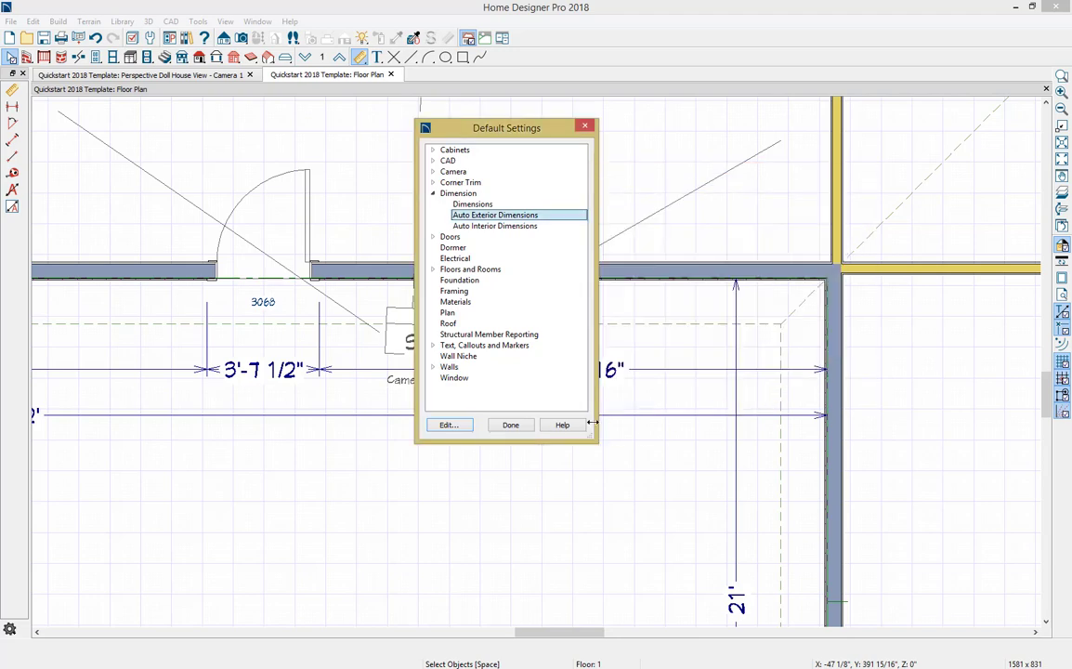
left_click(514, 425)
Step: Position the front entry door so its dimension to the projecting wing's wall is 19'
left_click(263, 275)
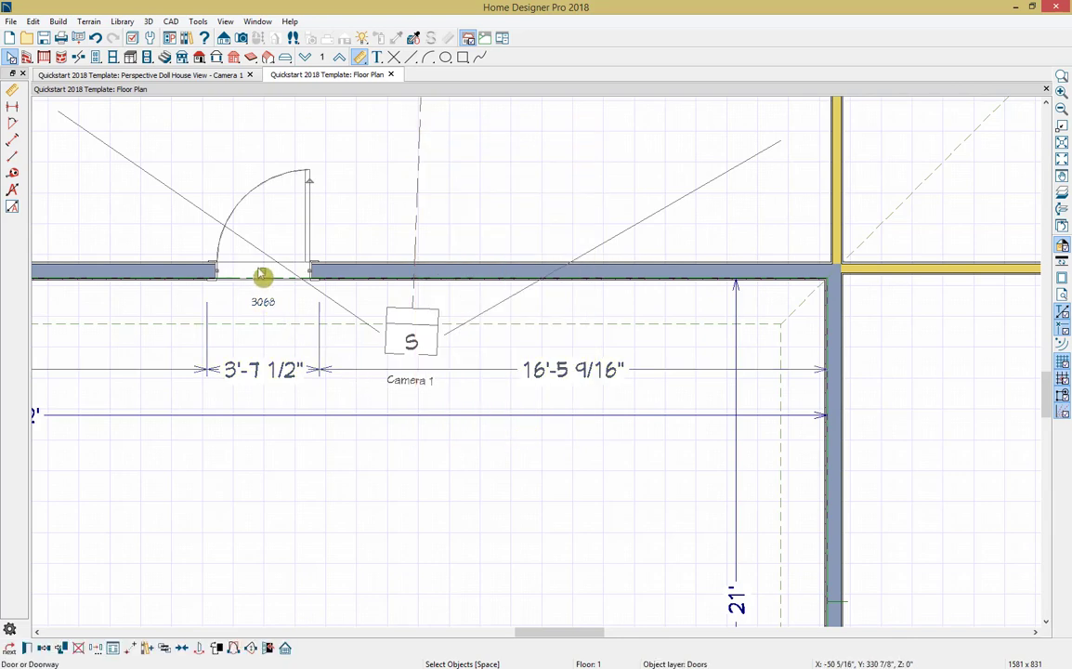
left_click(571, 377)
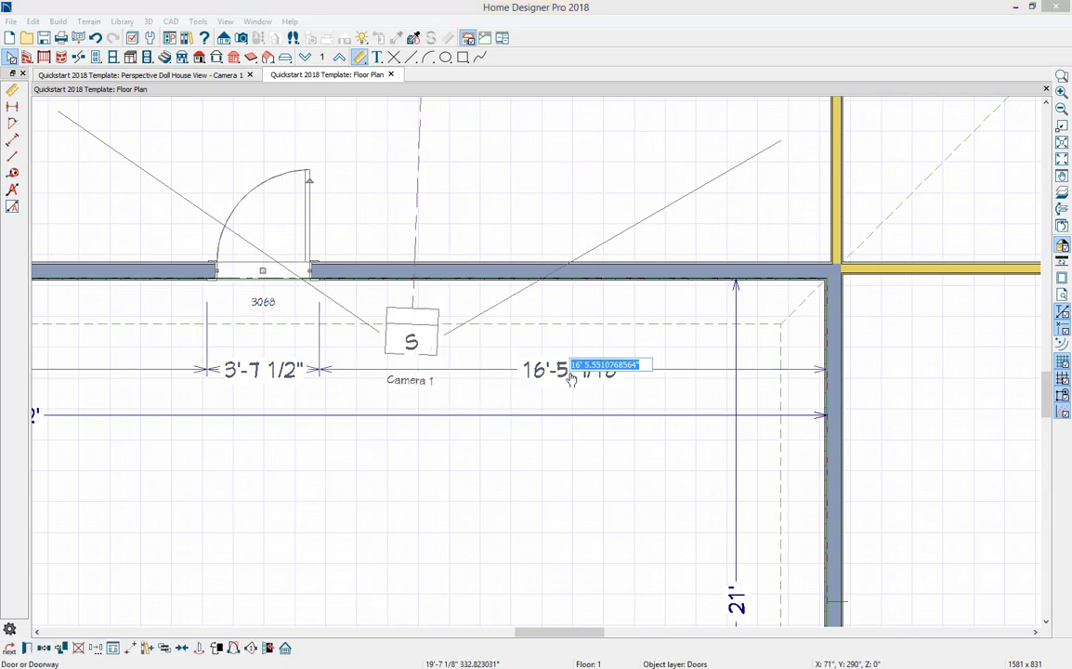
type("19")
key("Return")
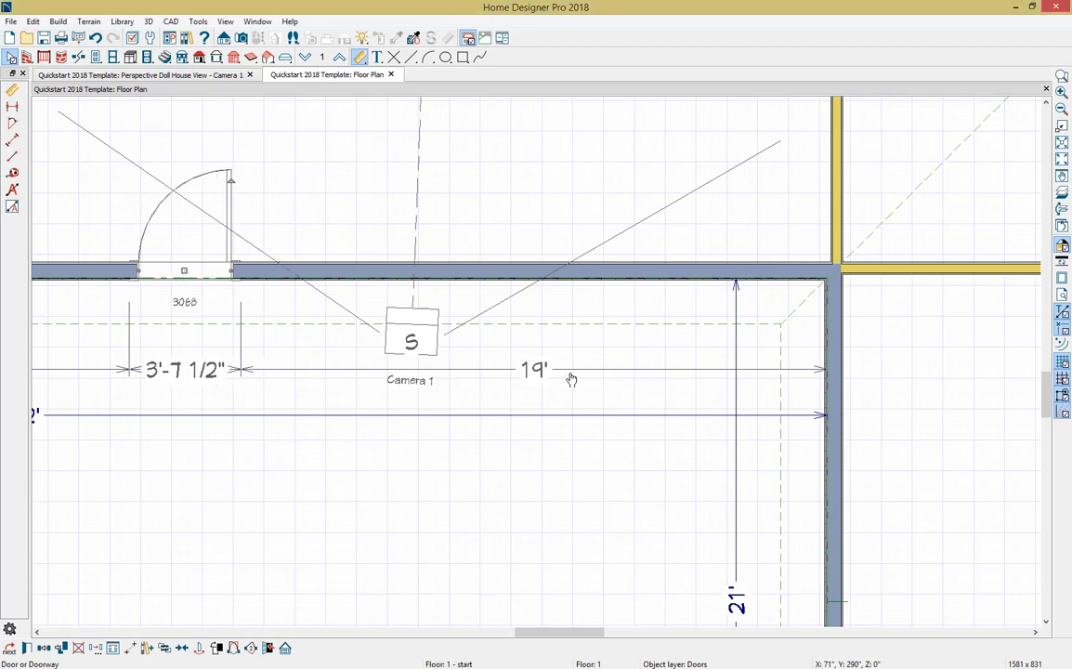
key("Escape")
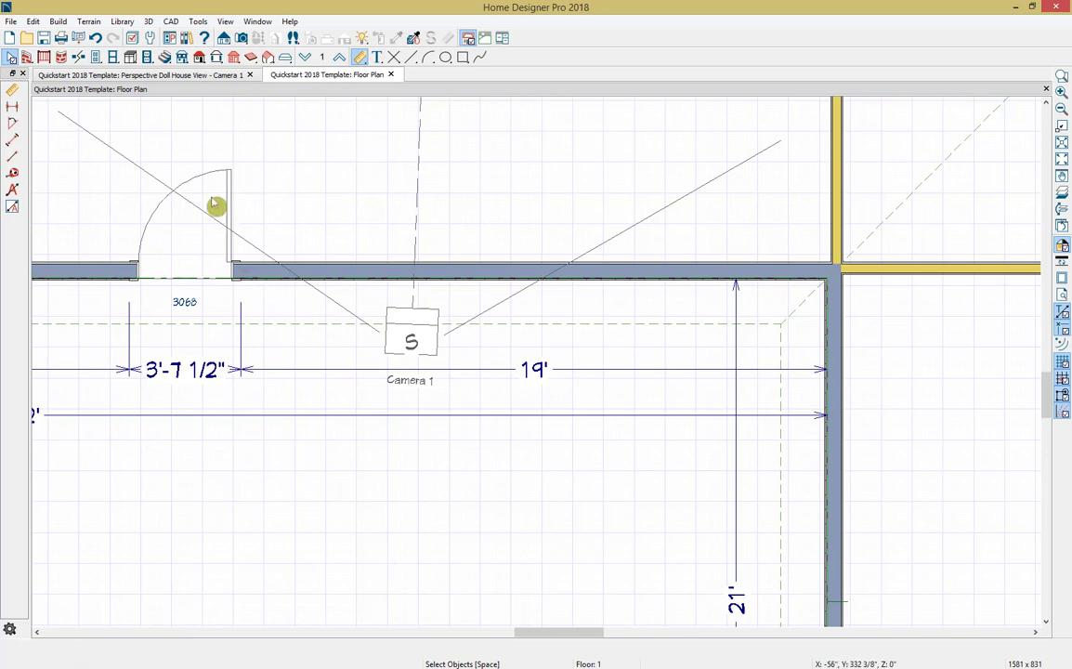
Step: Place a default window in the front wall just right of the entry door and open its specification
left_click(112, 58)
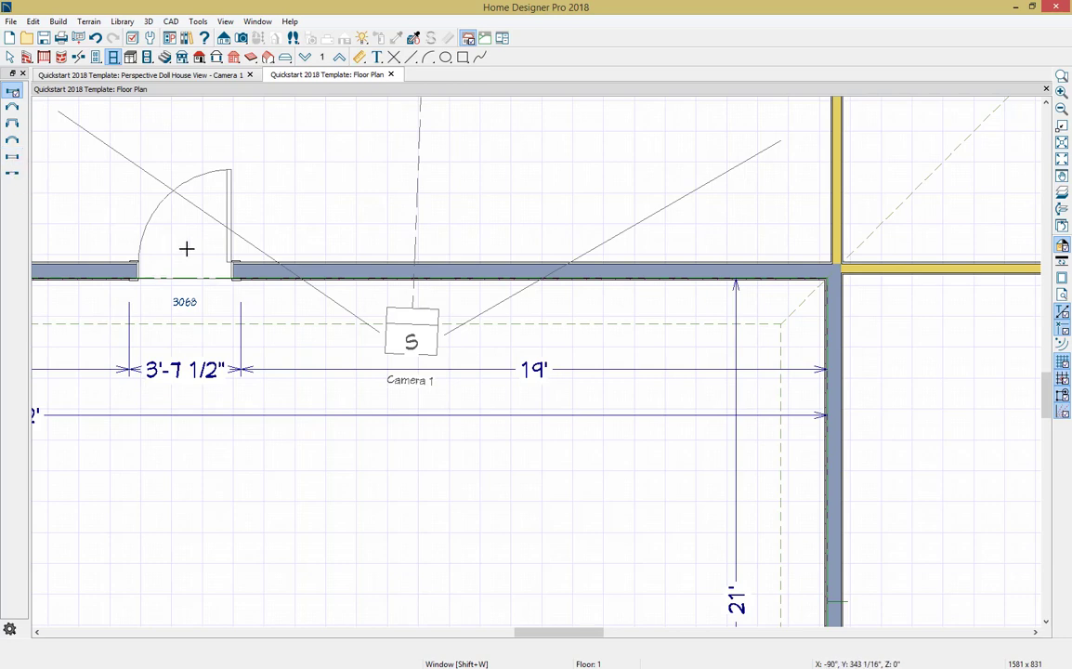
left_click(336, 273)
double_click(336, 273)
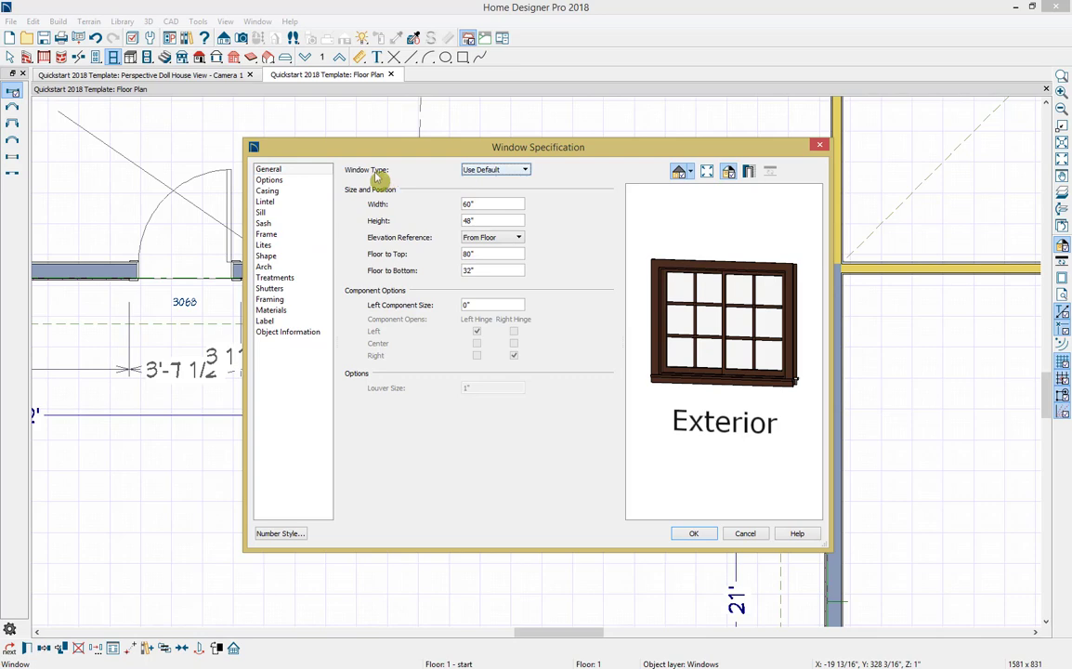
Step: Review the window's options, casing, lintel, sill, sash, frame, lites, shape, arch, treatments and shutters settings
left_click(305, 182)
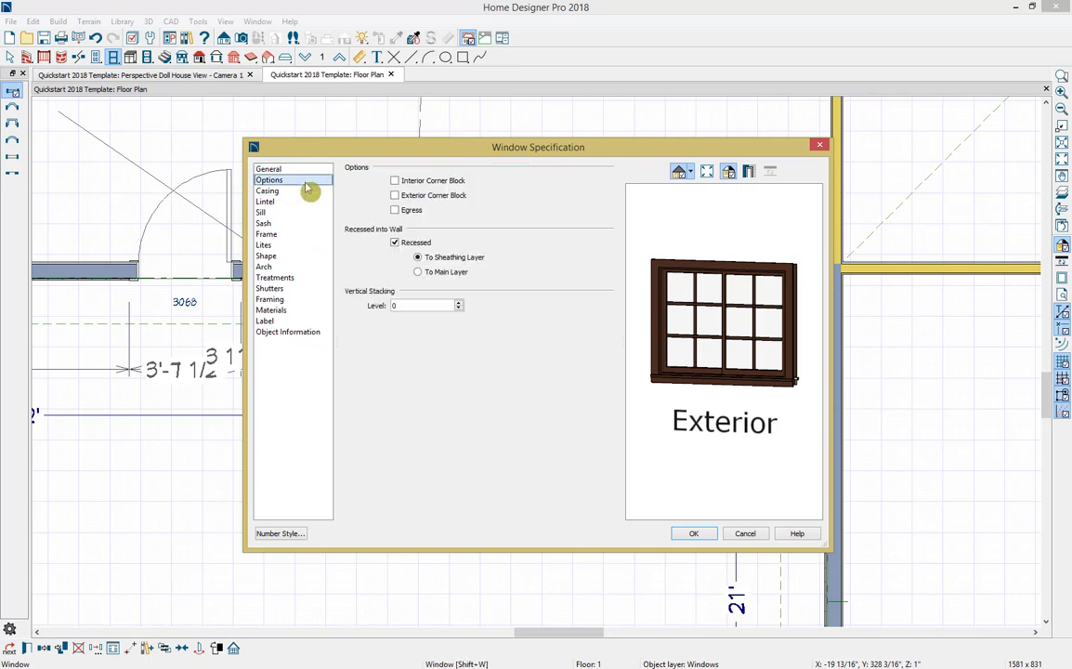
left_click(302, 191)
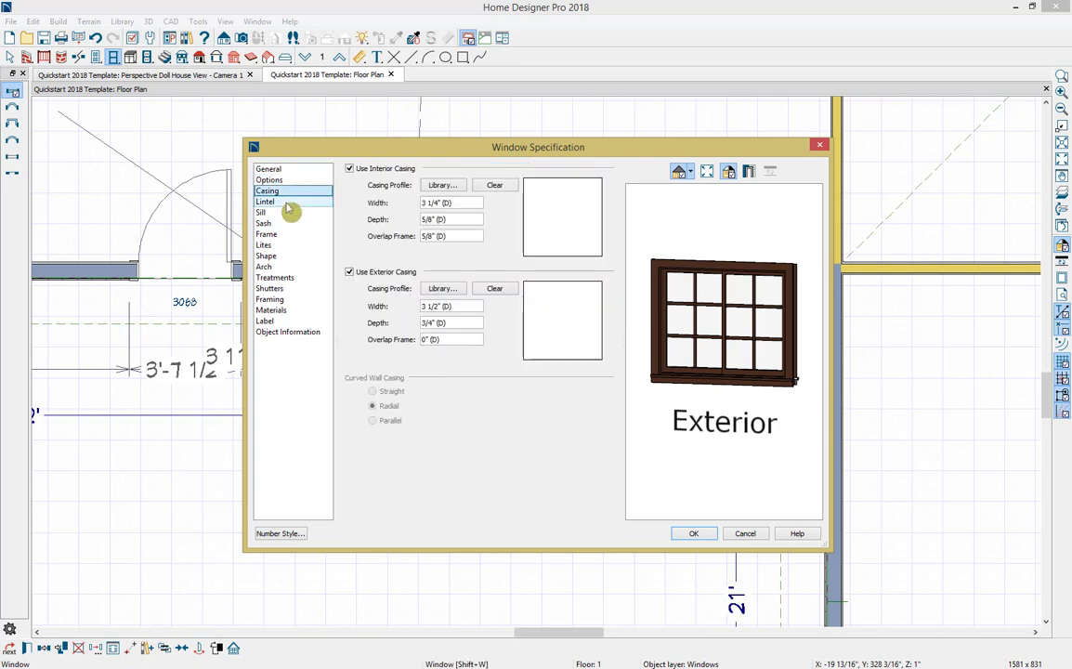
left_click(291, 203)
left_click(287, 214)
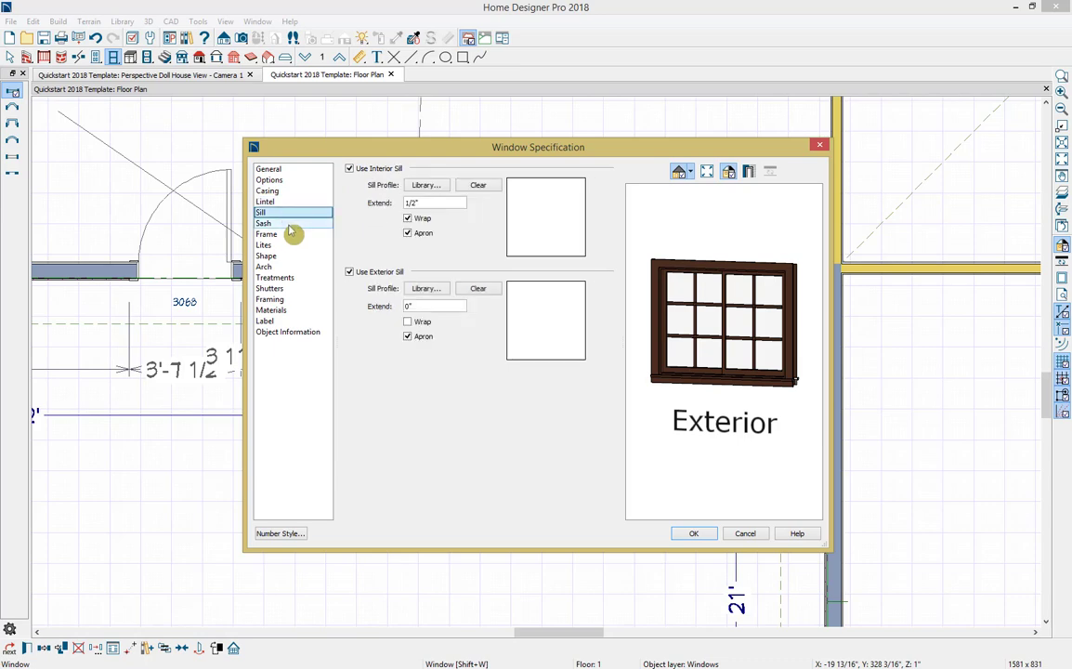
left_click(287, 223)
left_click(296, 236)
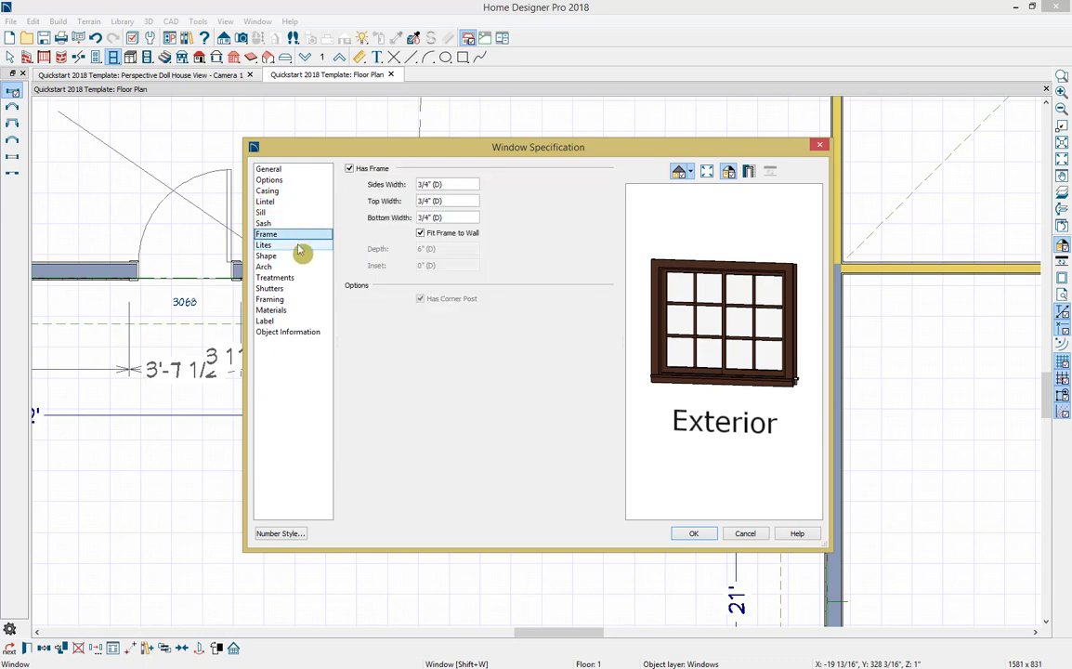
left_click(300, 245)
left_click(303, 257)
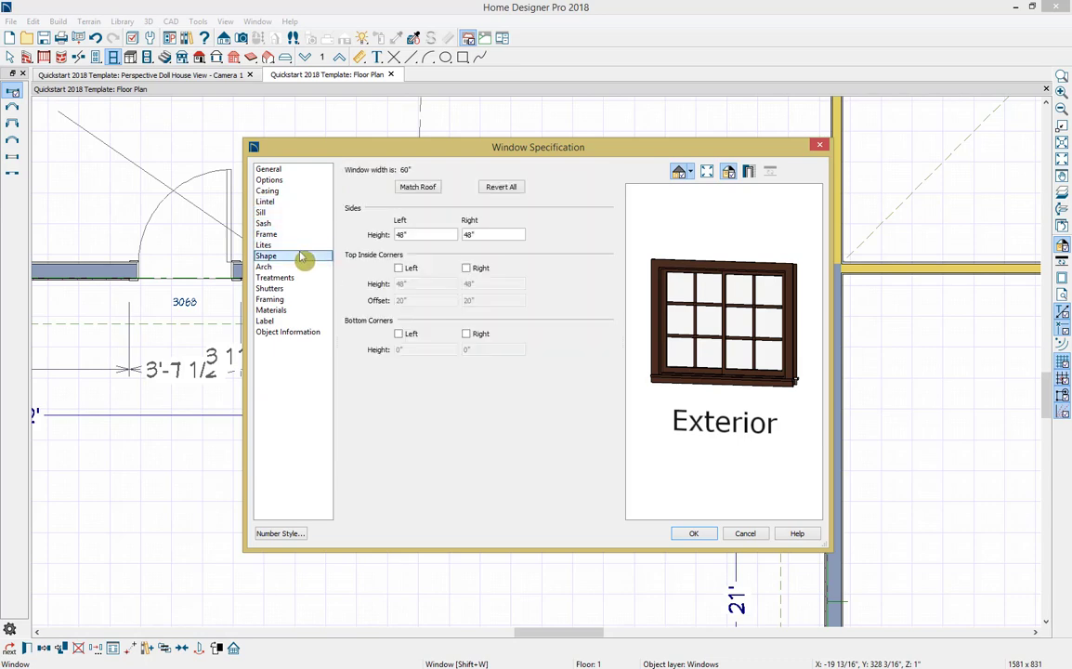
left_click(304, 267)
left_click(303, 278)
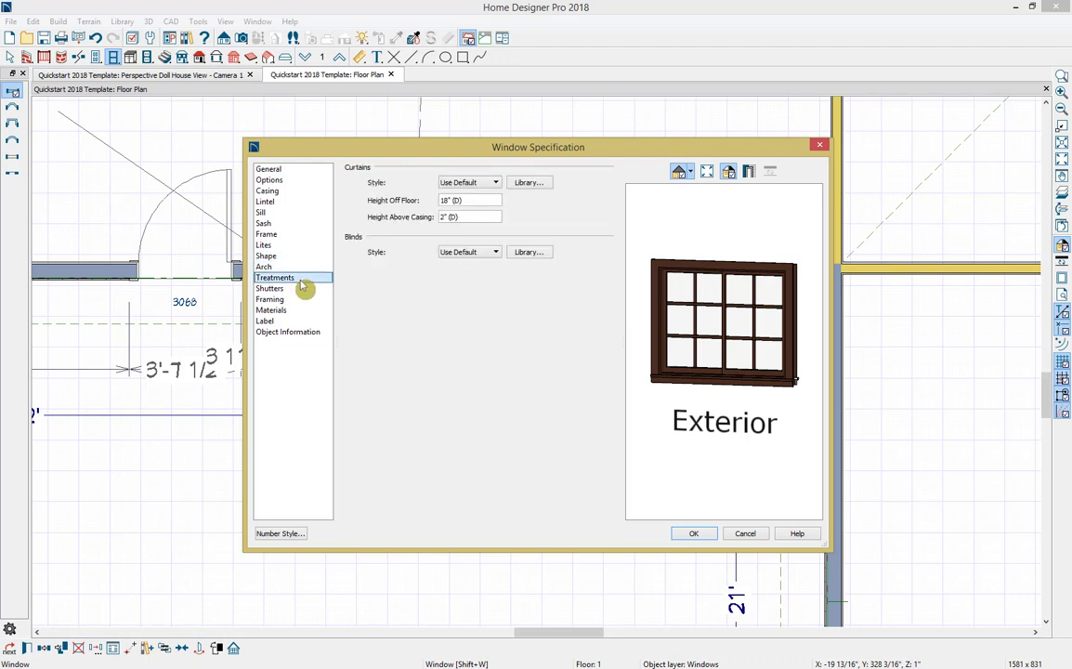
left_click(303, 289)
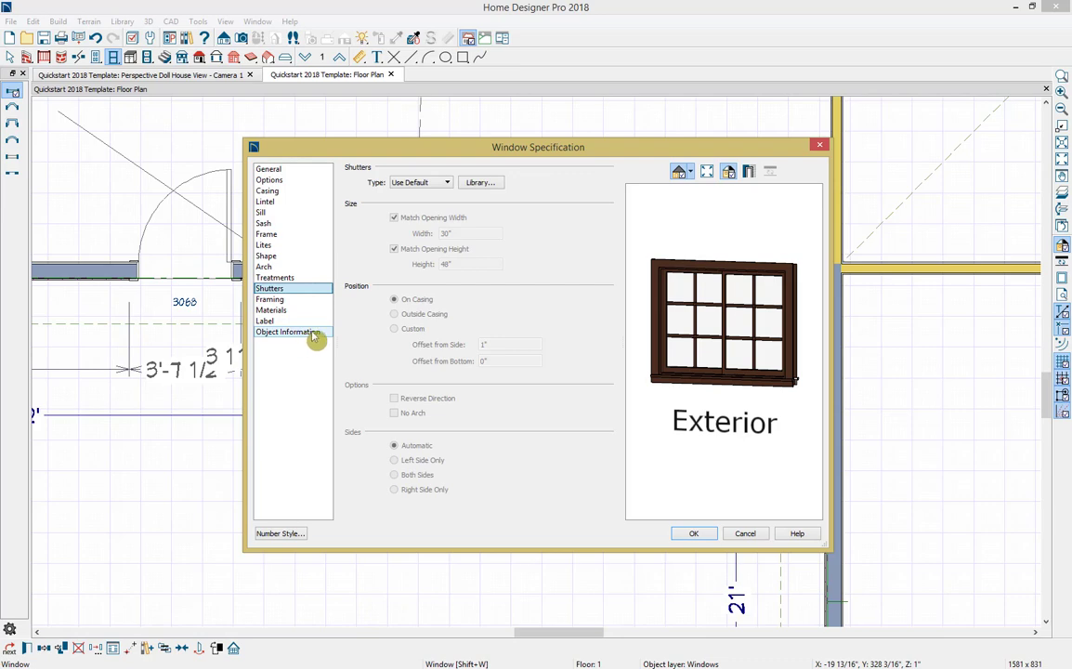
Step: Make the window Fixed Glass, 18" wide and 60" high, and apply the specification
left_click(314, 172)
left_click(492, 171)
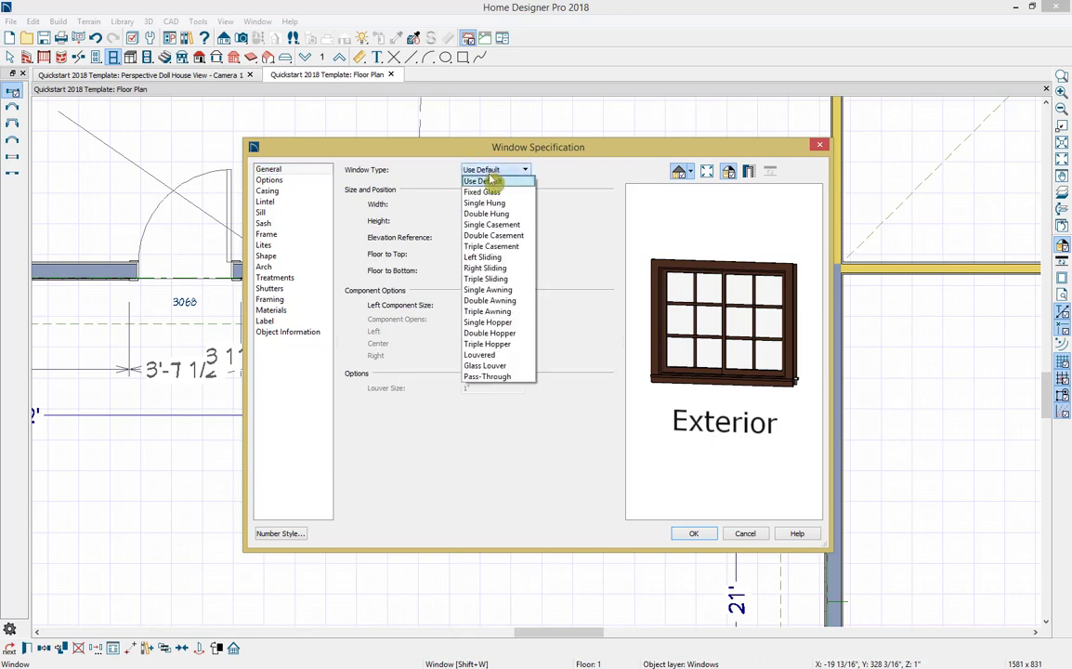
left_click(492, 193)
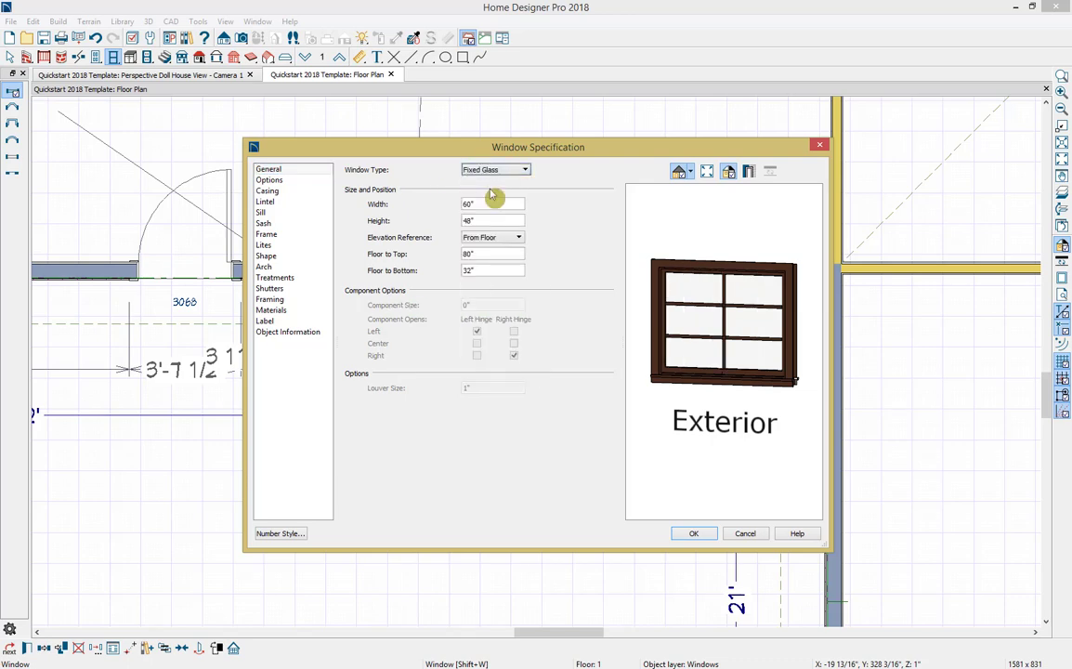
key("Tab")
key("Tab")
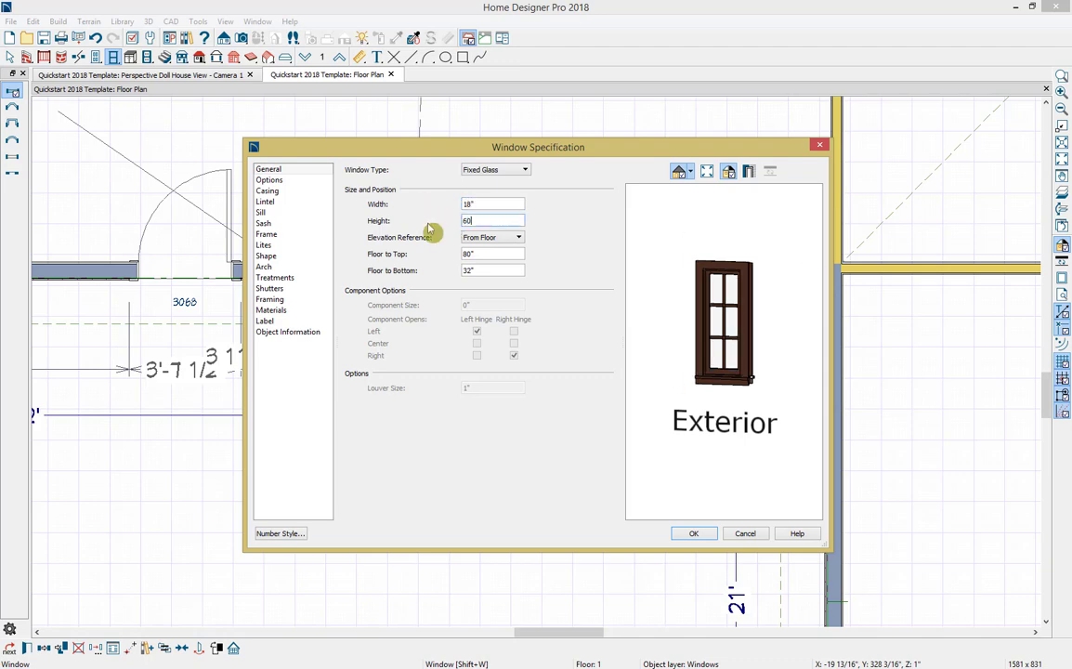
type("60")
left_click(503, 255)
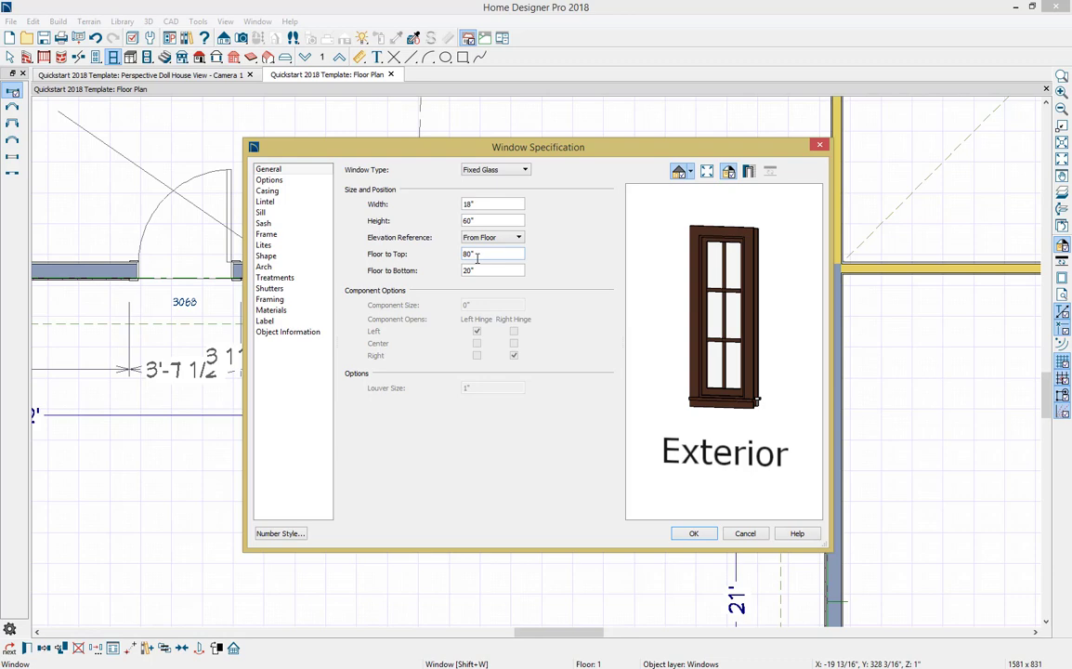
left_click(697, 535)
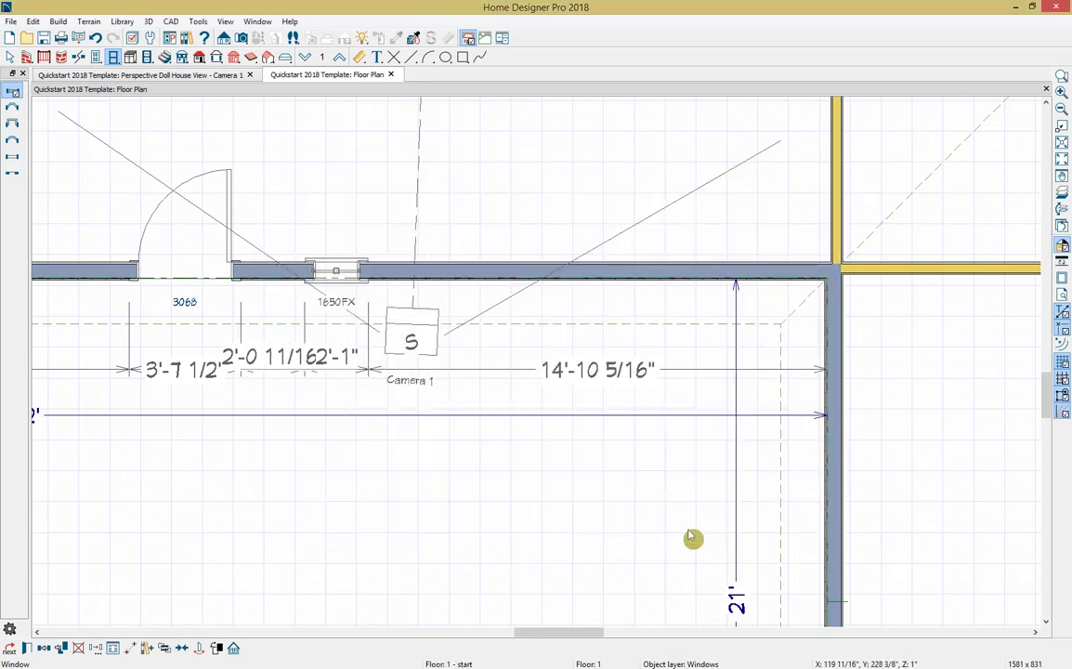
Step: In the 3D view, move the narrow window closer to the entry door and copy it by reflecting it about the door
left_click(344, 284)
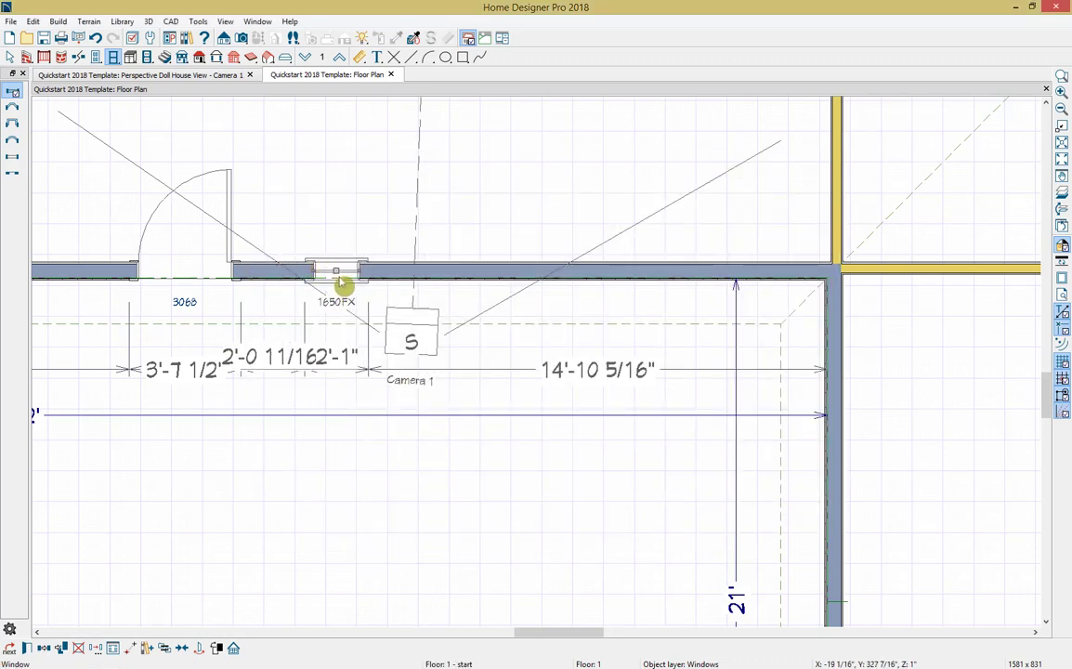
left_click(199, 74)
left_click_drag(324, 175, 711, 213)
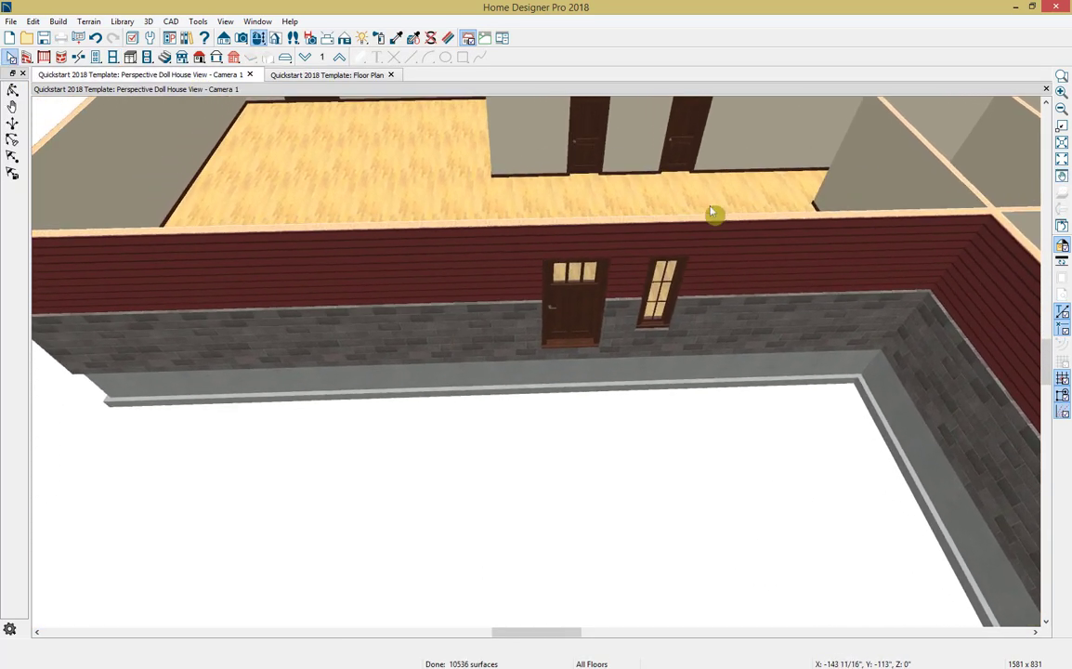
left_click(663, 304)
left_click_drag(663, 304, 633, 304)
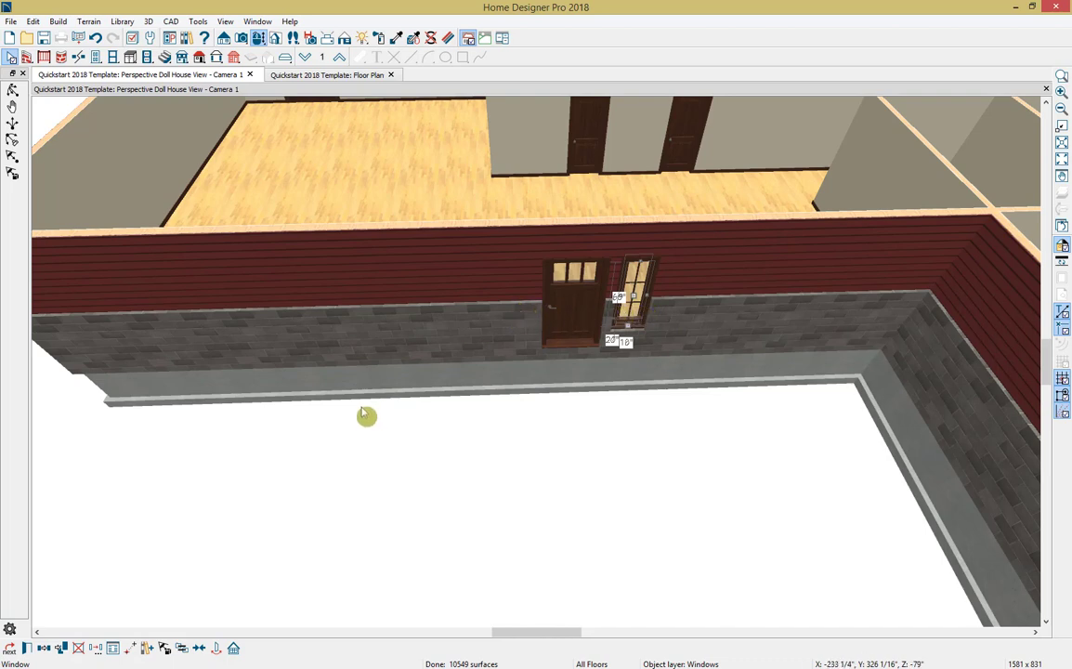
left_click(43, 648)
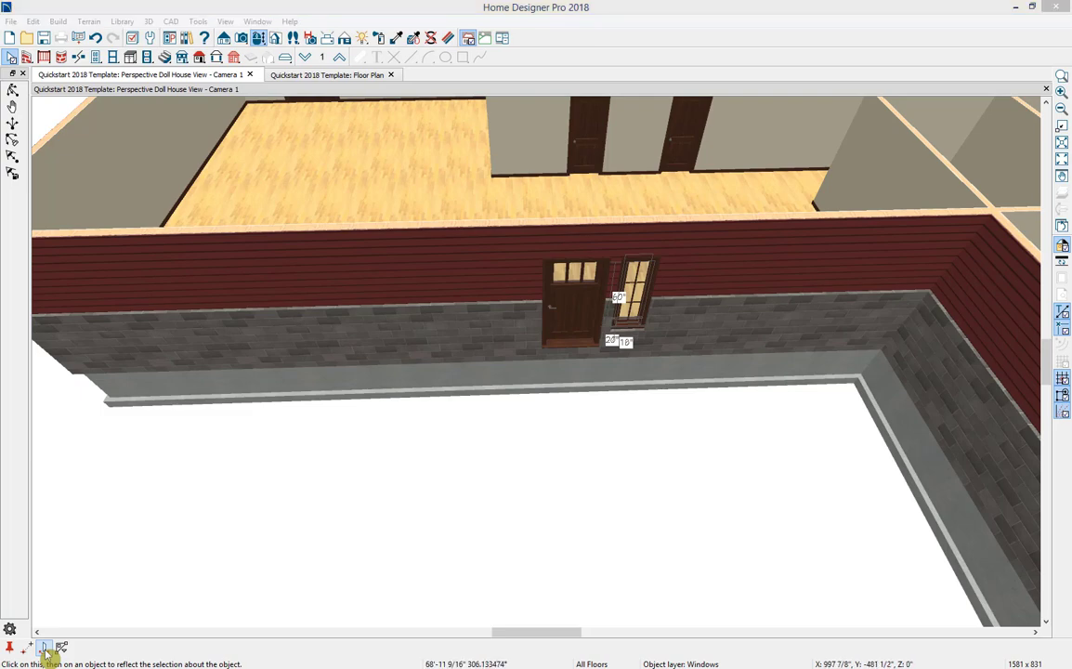
left_click(581, 328)
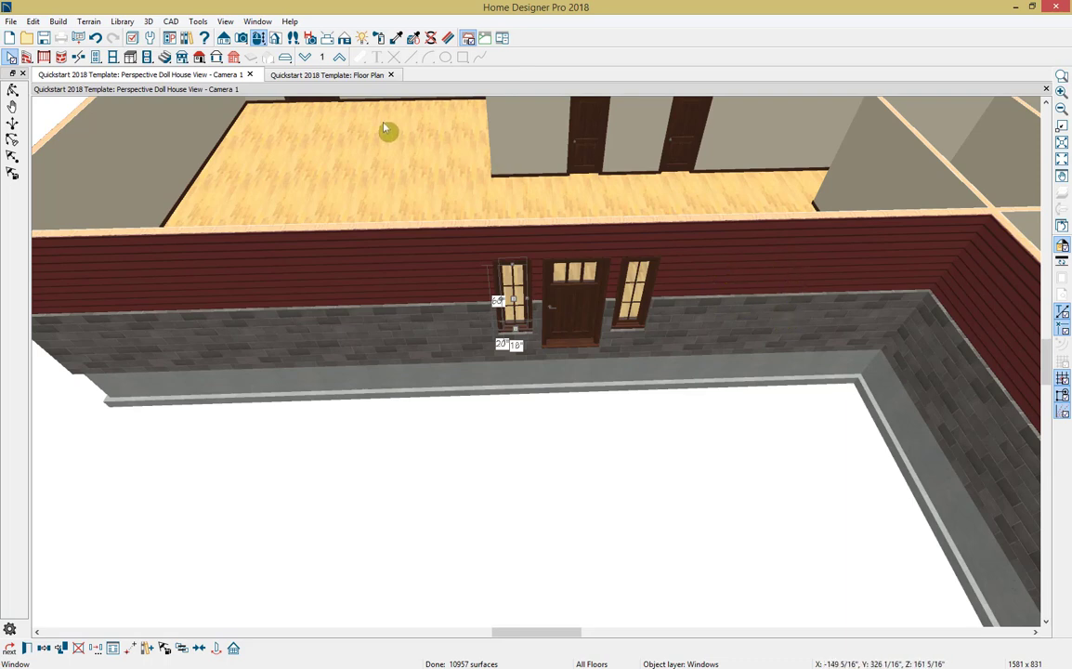
Step: Place three default windows in the front wall, one right of the entry group and two to its left, and return to the floor plan
left_click(114, 58)
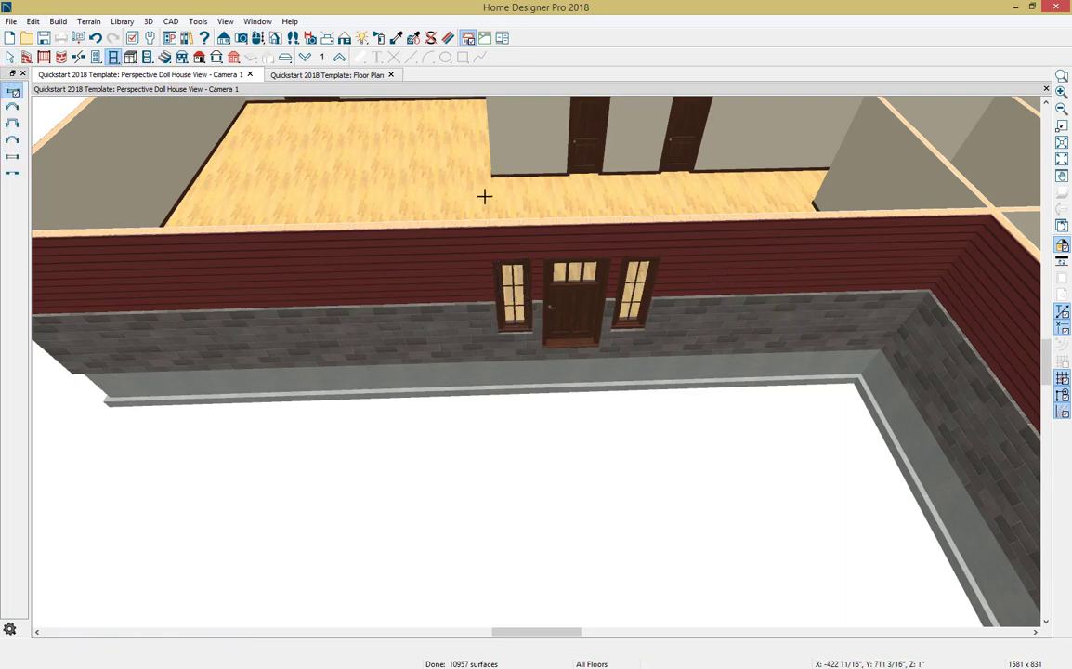
left_click(737, 305)
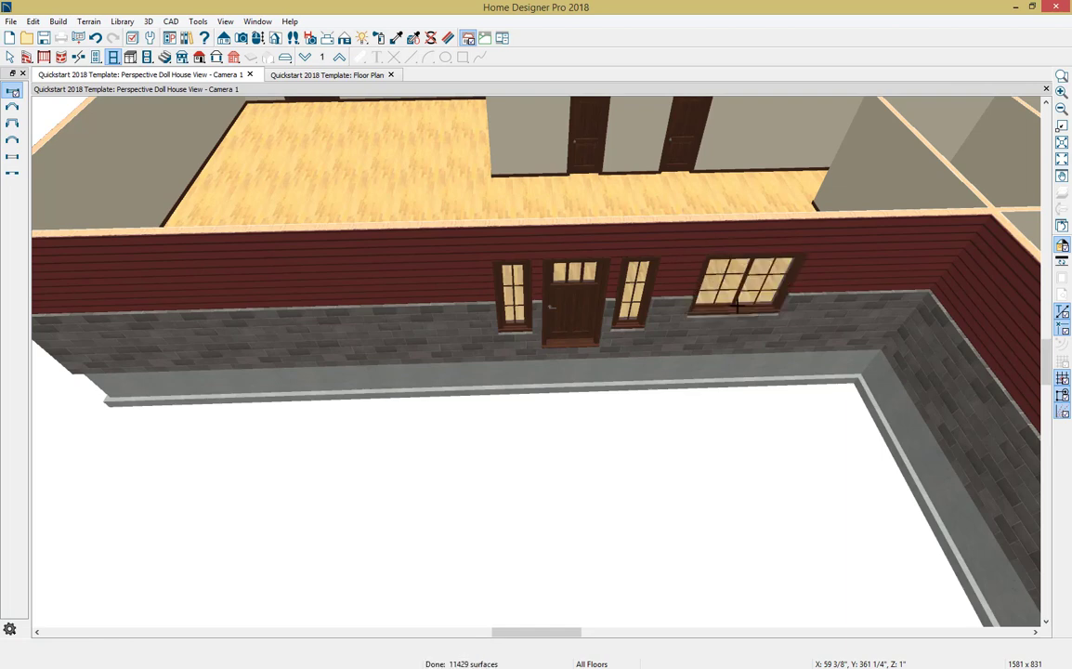
left_click(403, 291)
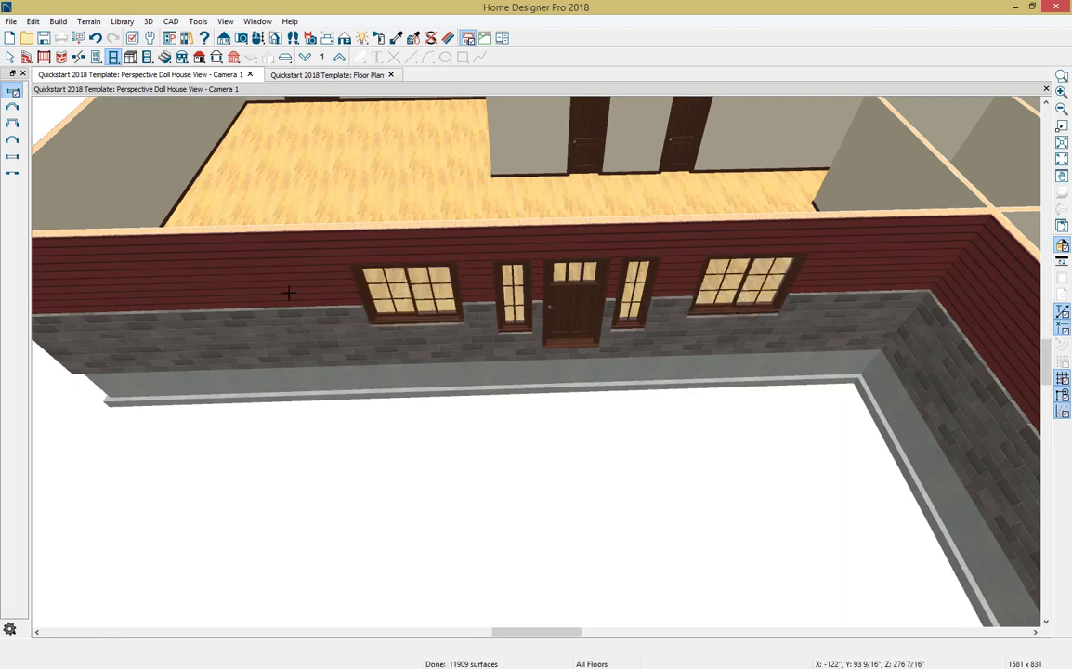
left_click(93, 298)
left_click(340, 76)
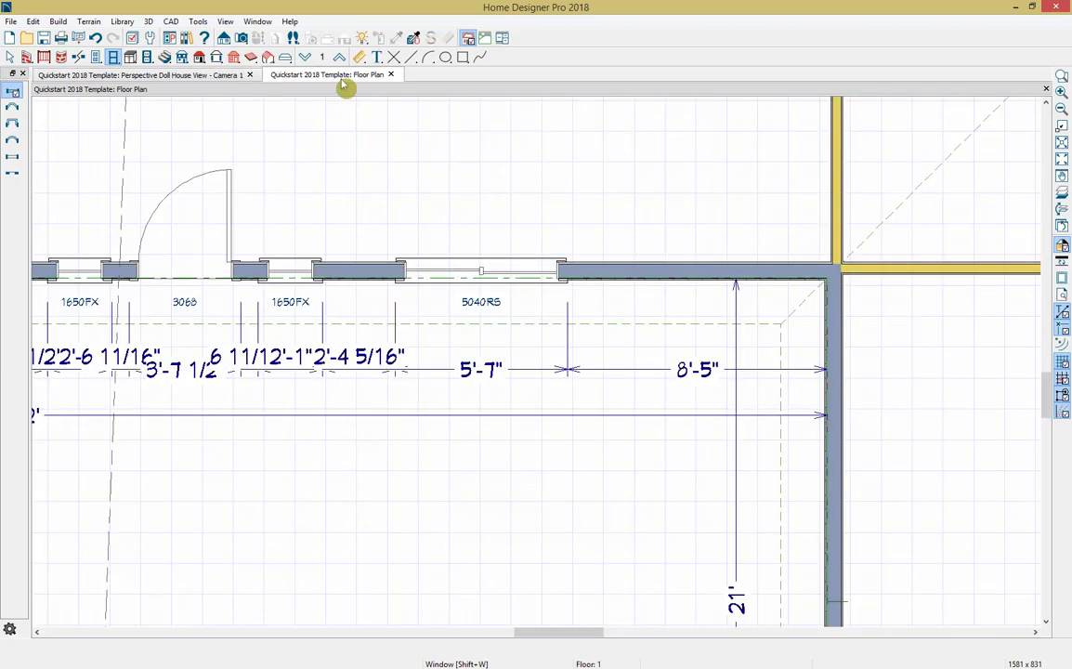
scroll(368, 369, "down", 3)
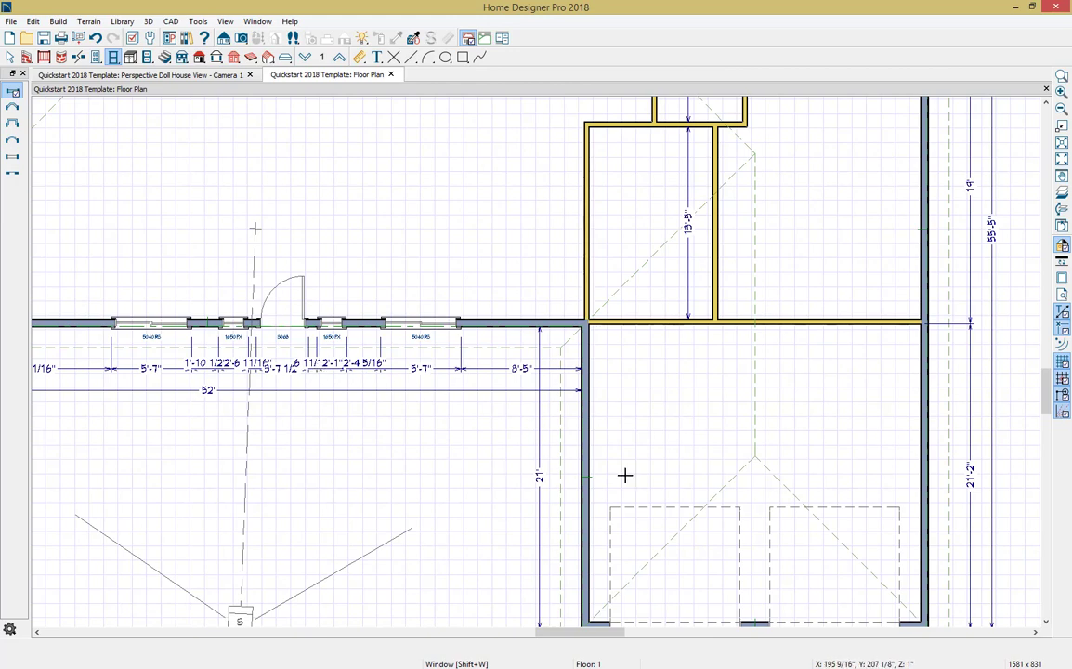
Step: In the floor plan's layer display options, turn off display of the automatic and manual dimensions layers
scroll(464, 374, "down", 2)
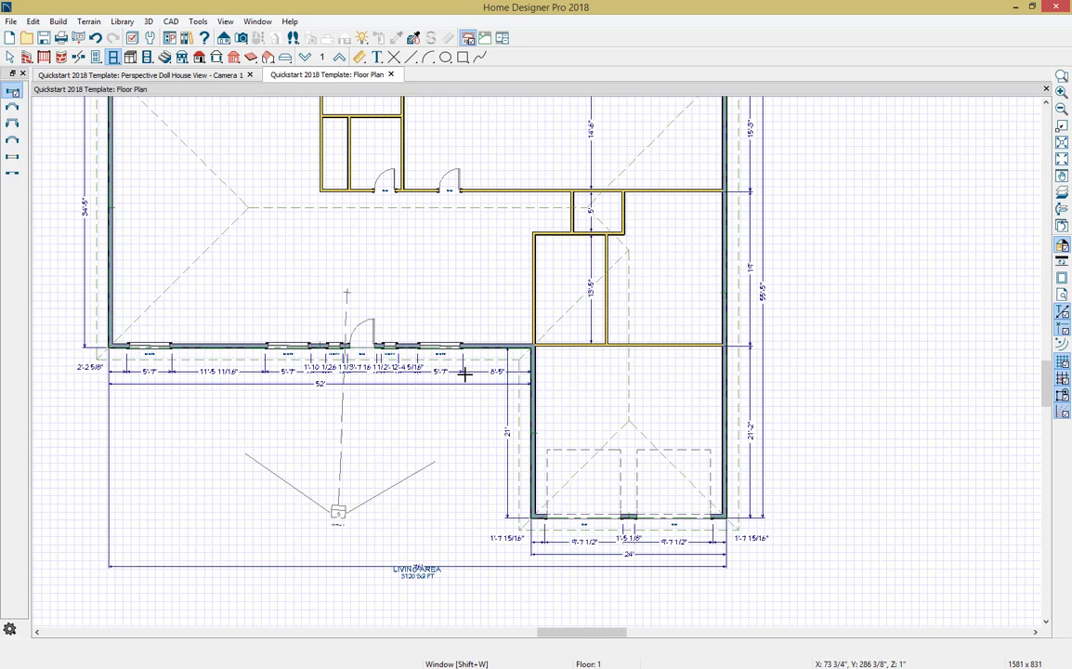
key("space")
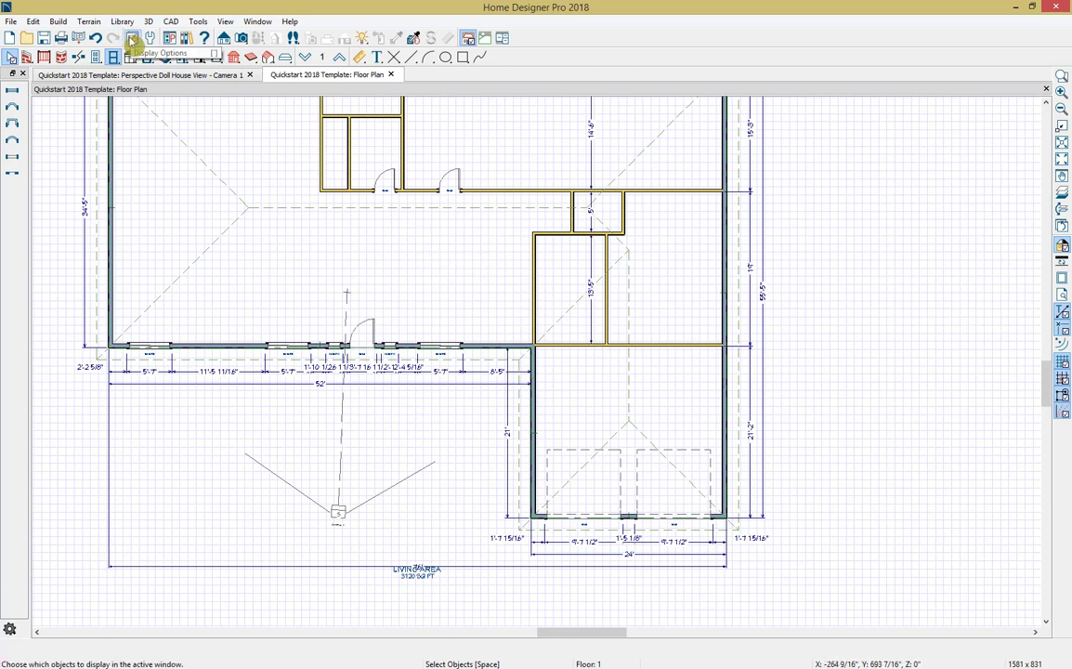
left_click(198, 22)
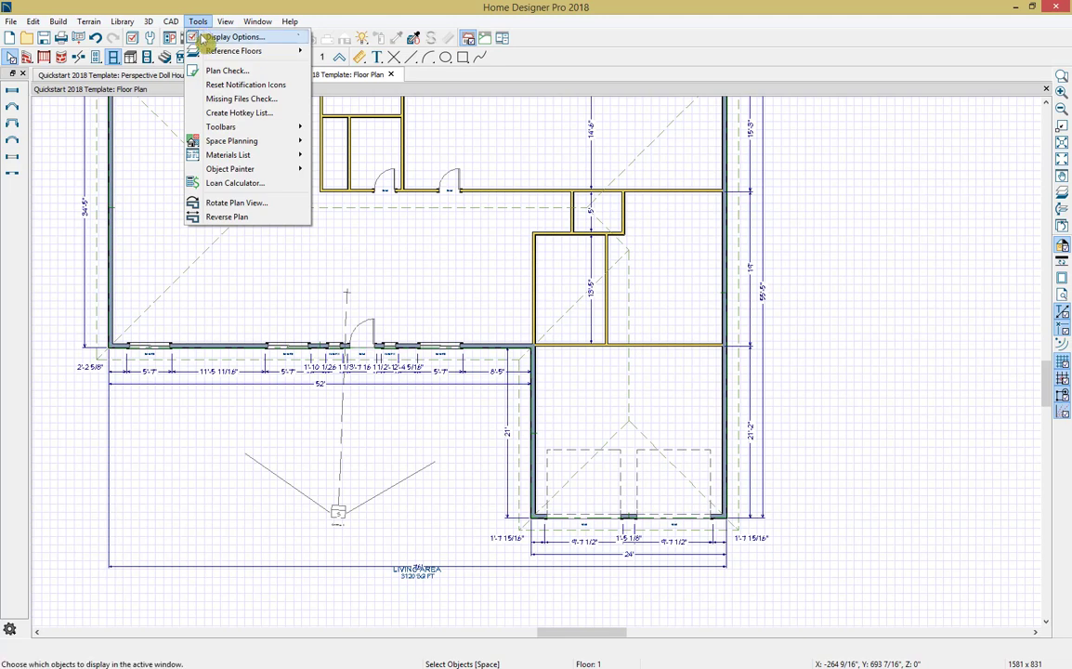
left_click(232, 37)
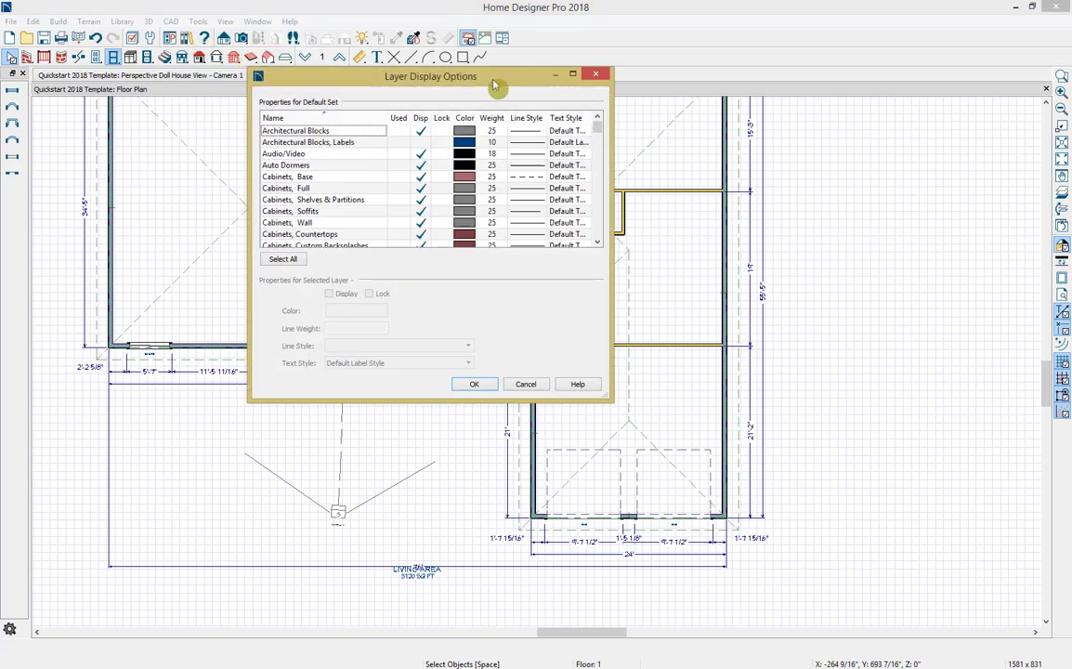
left_click_drag(495, 85, 888, 105)
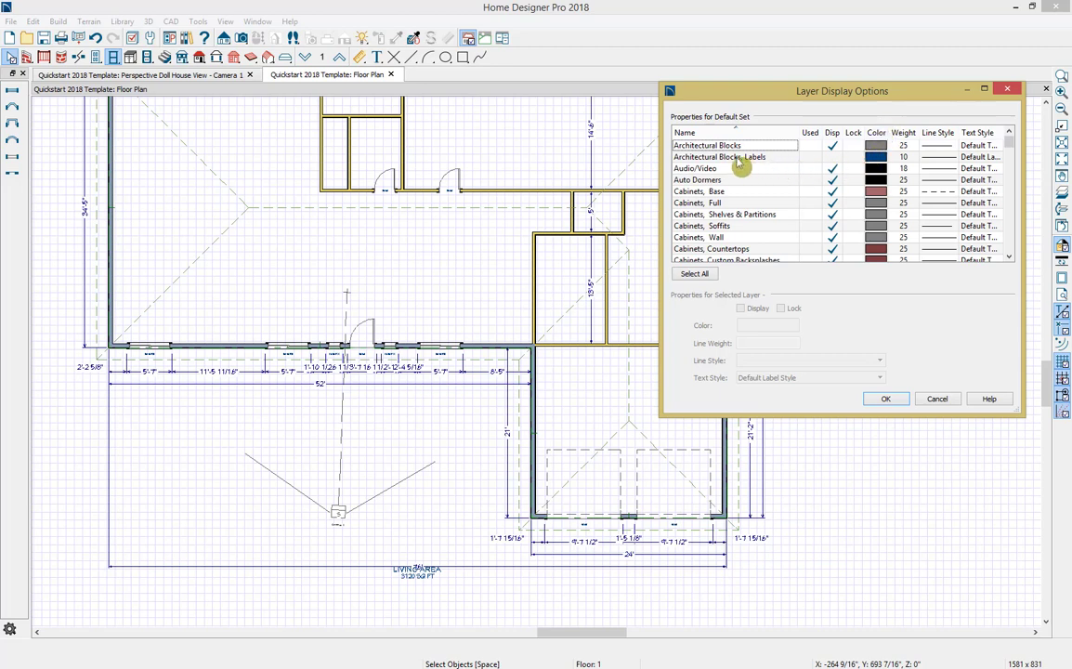
left_click(832, 179)
left_click(834, 147)
scroll(821, 204, "down", 5)
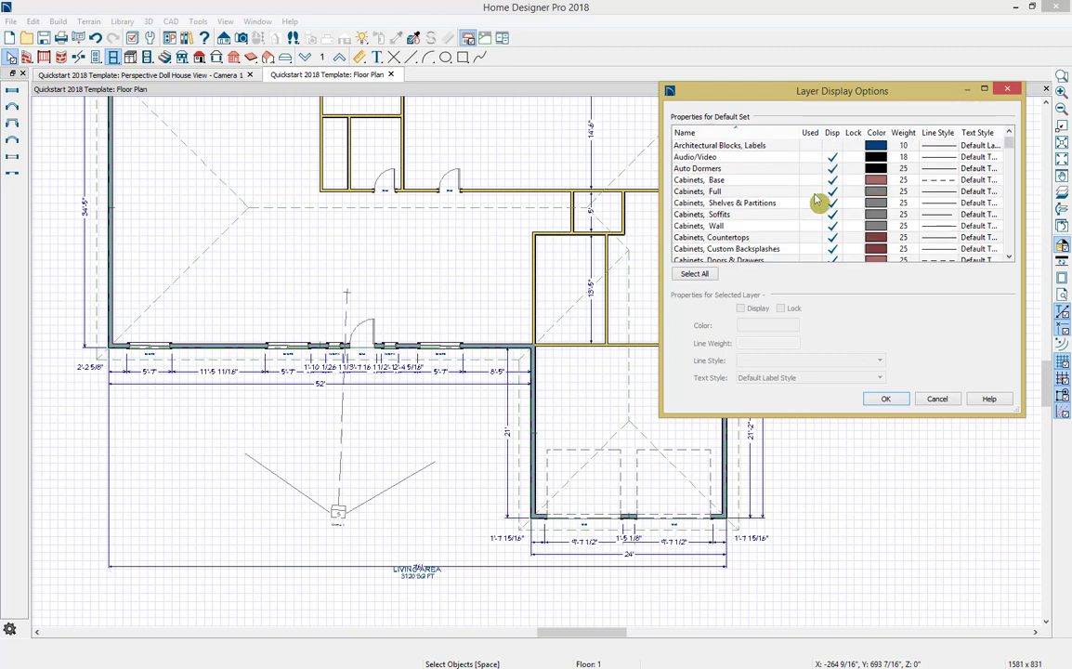
scroll(815, 198, "down", 1)
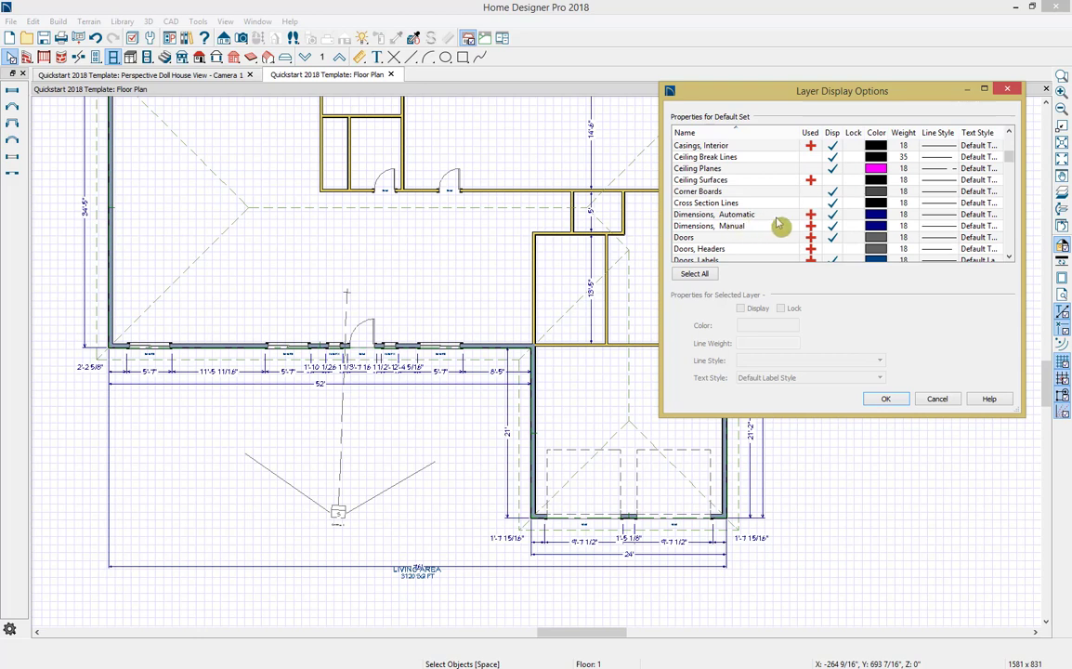
left_click(833, 214)
left_click(834, 226)
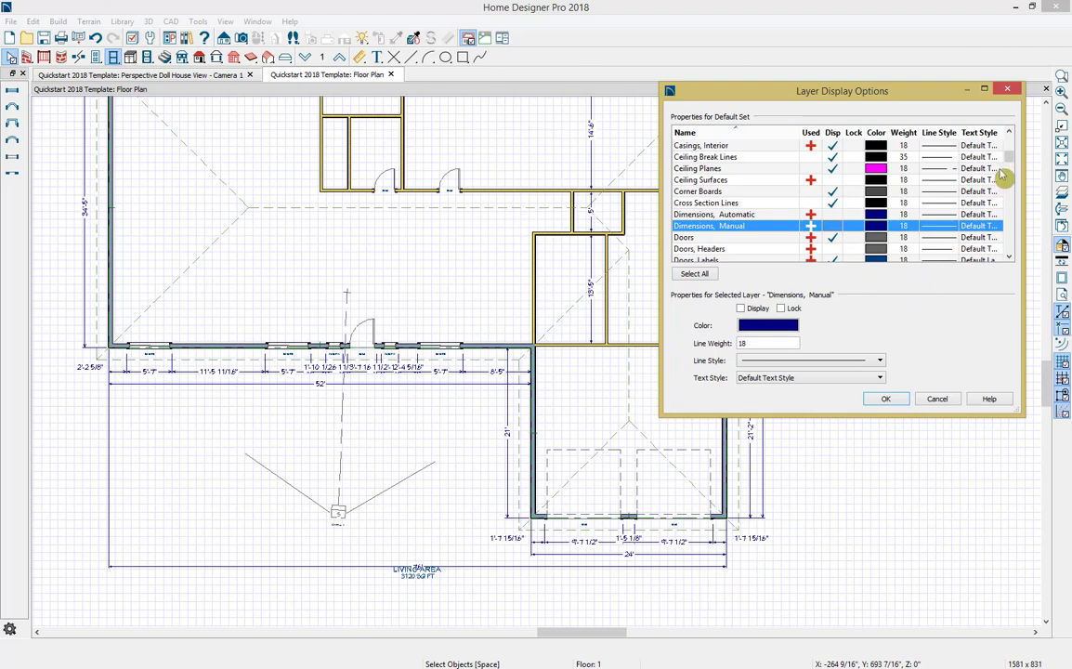
Step: Turn off display of the Roof Planes and Roofs, Baselines layers
left_click_drag(1008, 158, 1007, 204)
scroll(897, 191, "down", 12)
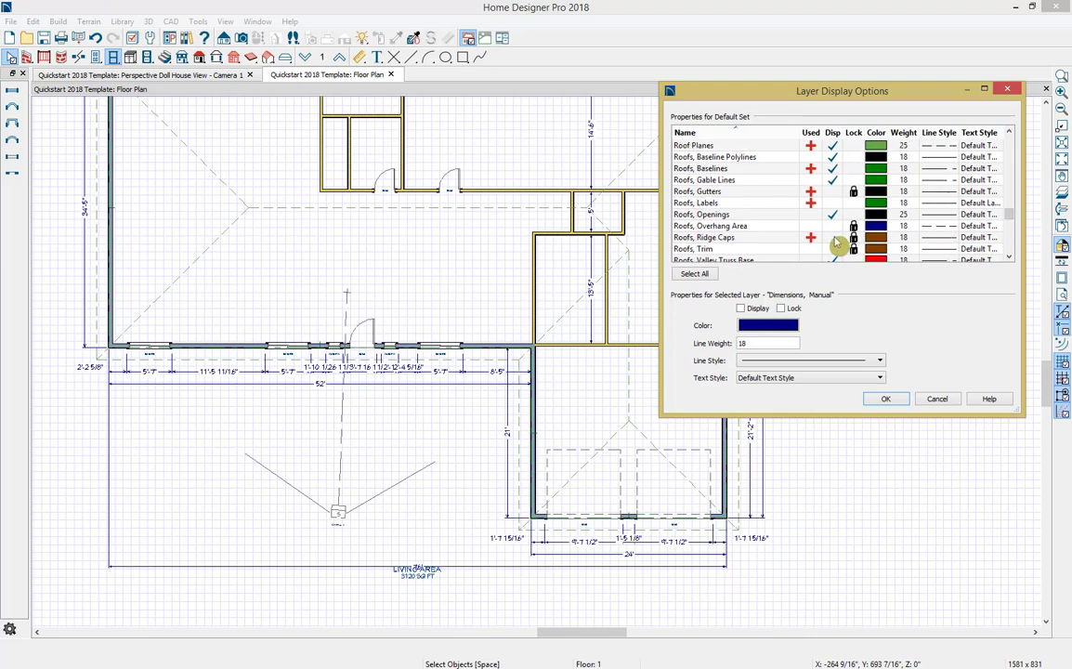
left_click(838, 147)
left_click(835, 146)
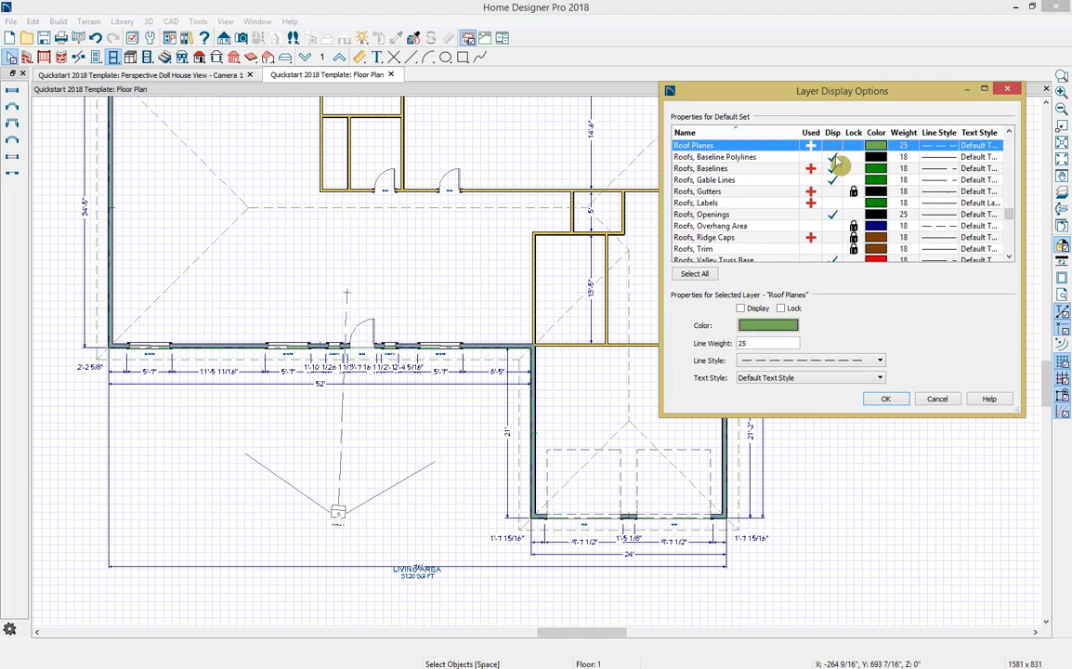
left_click(836, 168)
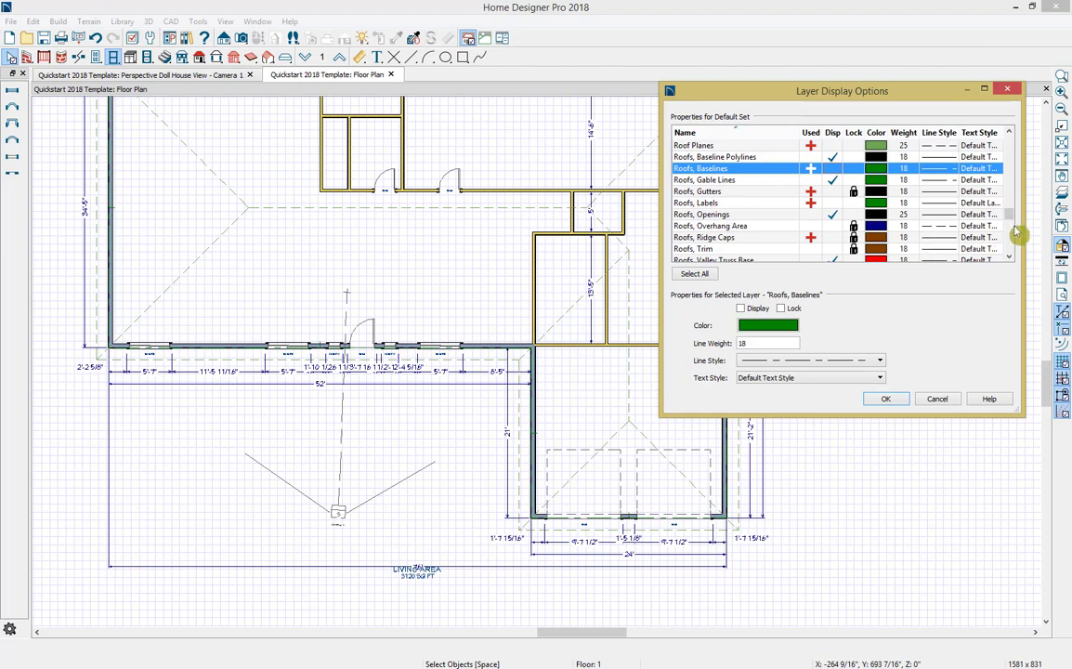
Step: Turn off display of the window labels and door labels layers and apply the layer display settings
left_click_drag(1010, 221, 1006, 256)
left_click(836, 255)
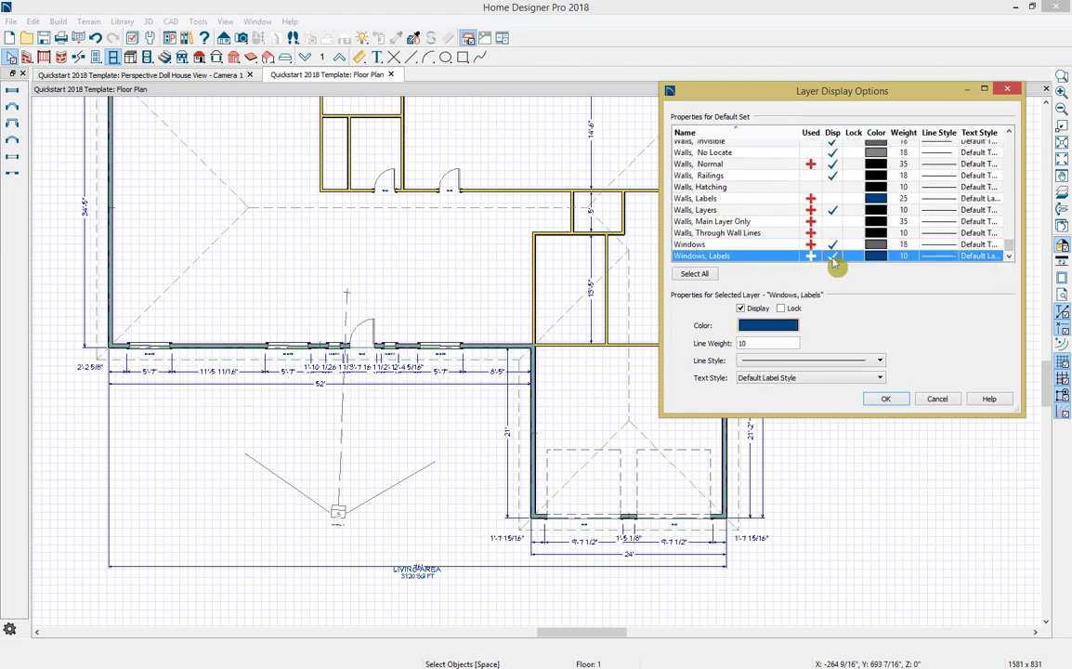
left_click_drag(1009, 253, 1011, 148)
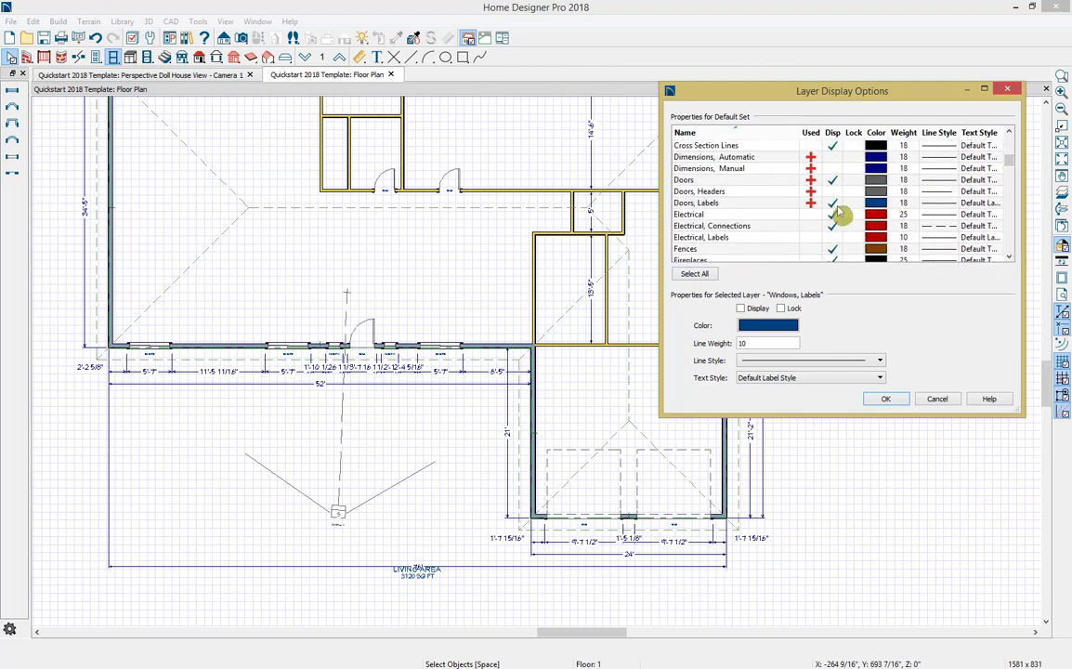
left_click(836, 205)
left_click(885, 398)
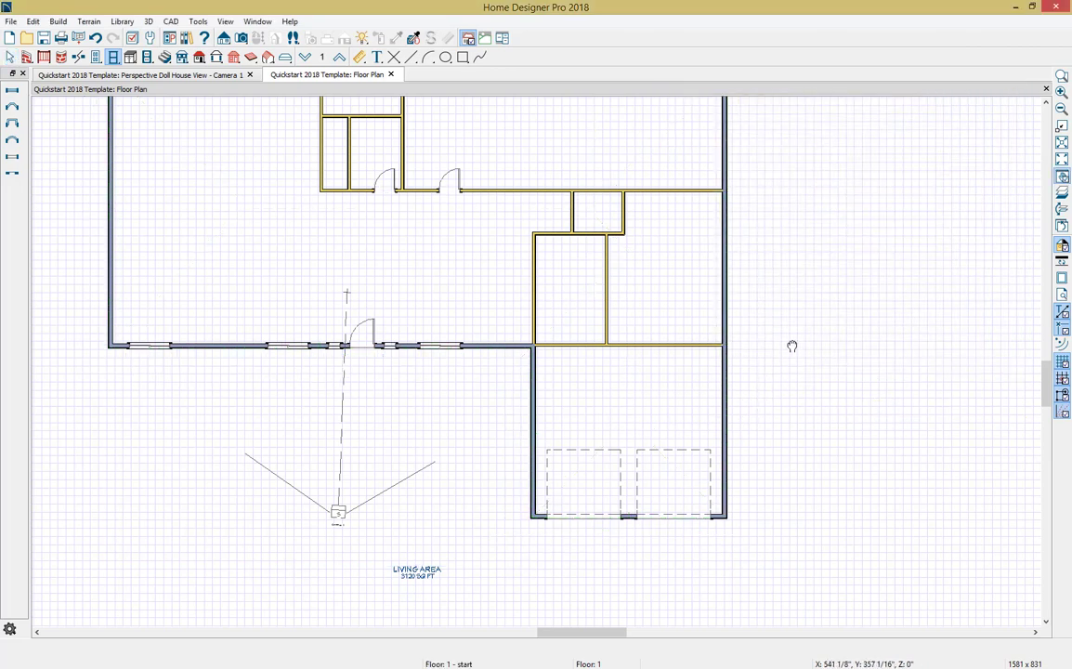
Step: Switch to the 3D dollhouse view and open the room specification for the room behind the two garage doors
middle_click_drag(792, 346, 846, 395)
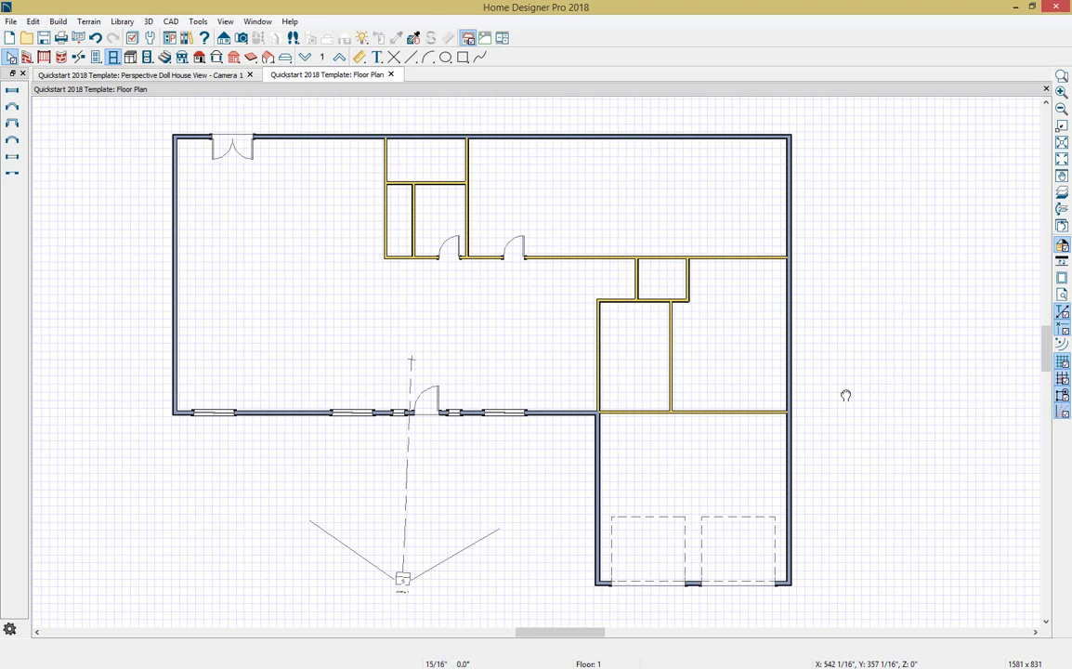
left_click(842, 396)
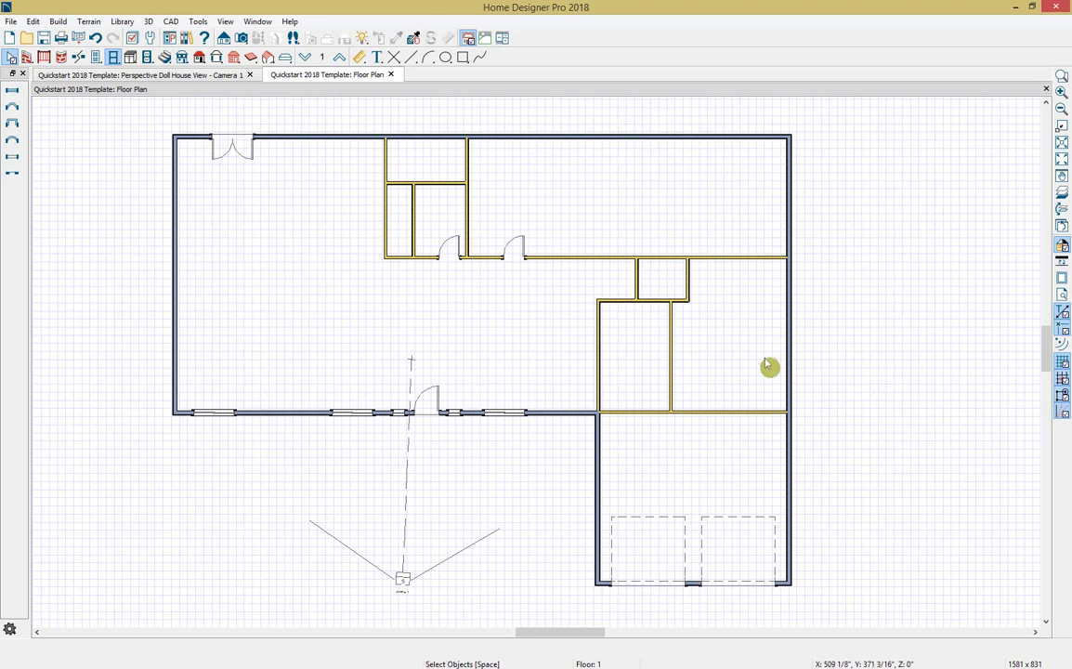
left_click(218, 78)
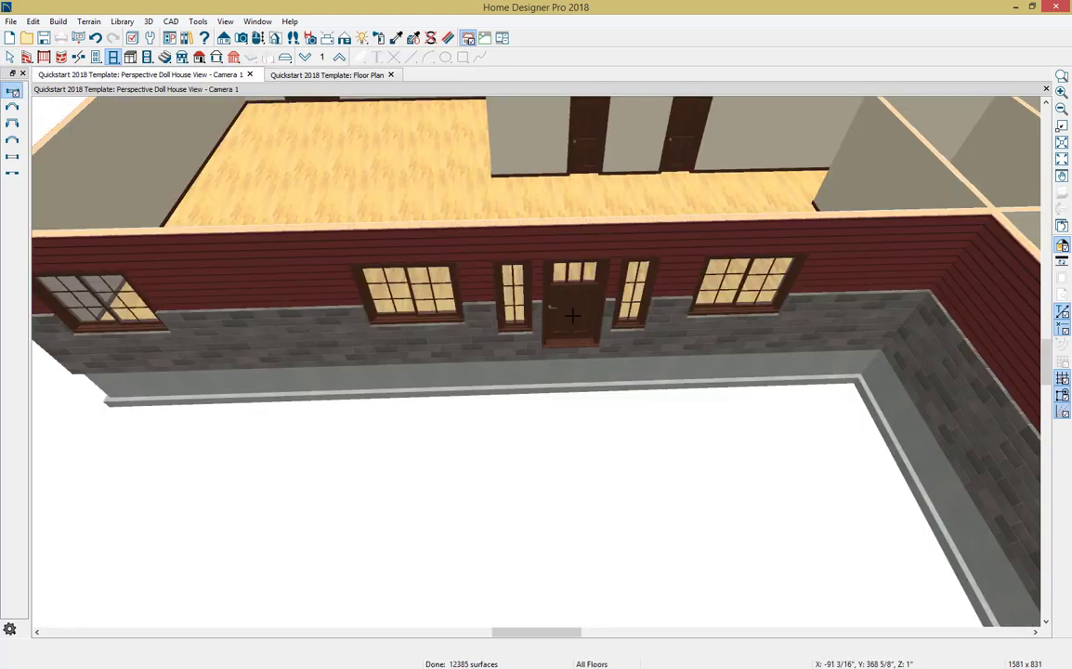
scroll(697, 370, "down", 3)
left_click_drag(832, 438, 559, 420)
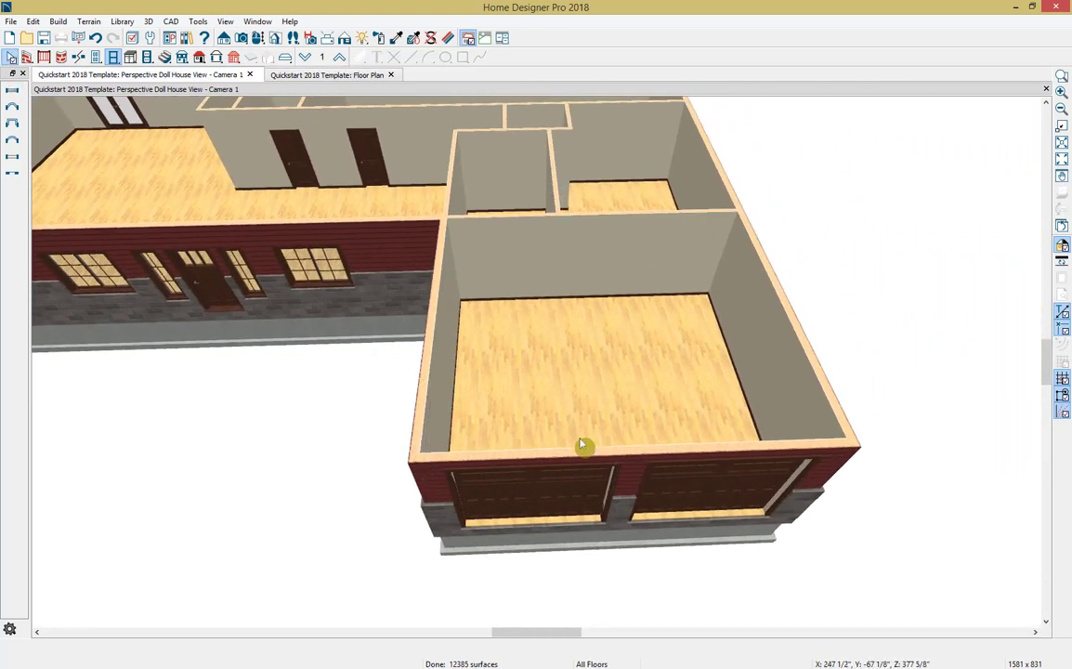
left_click(588, 388)
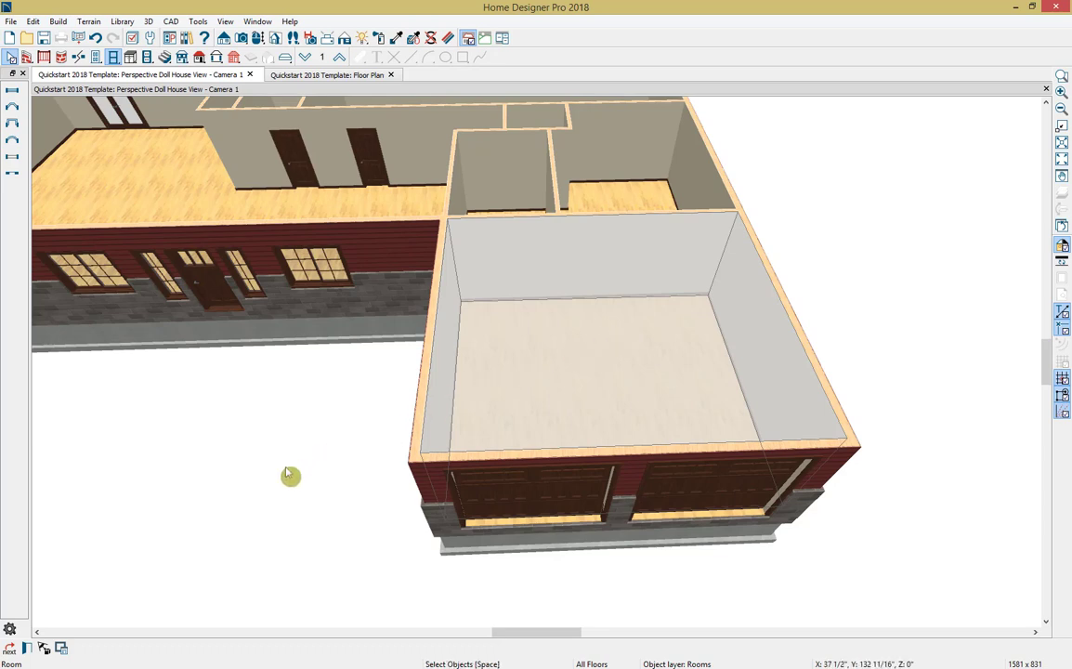
left_click(30, 649)
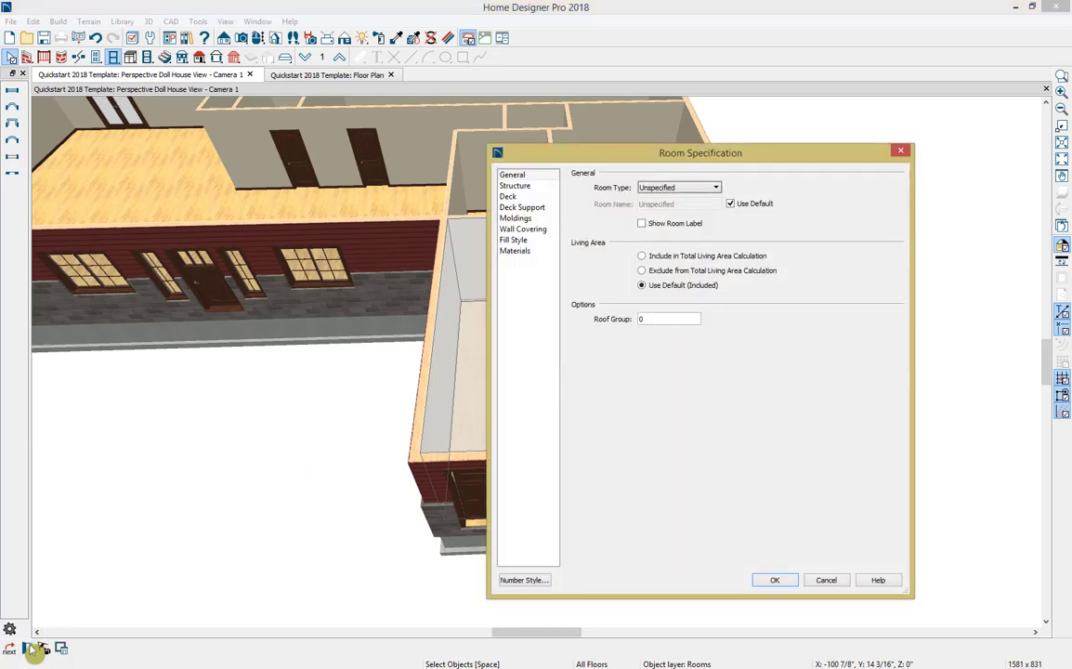
left_click(657, 190)
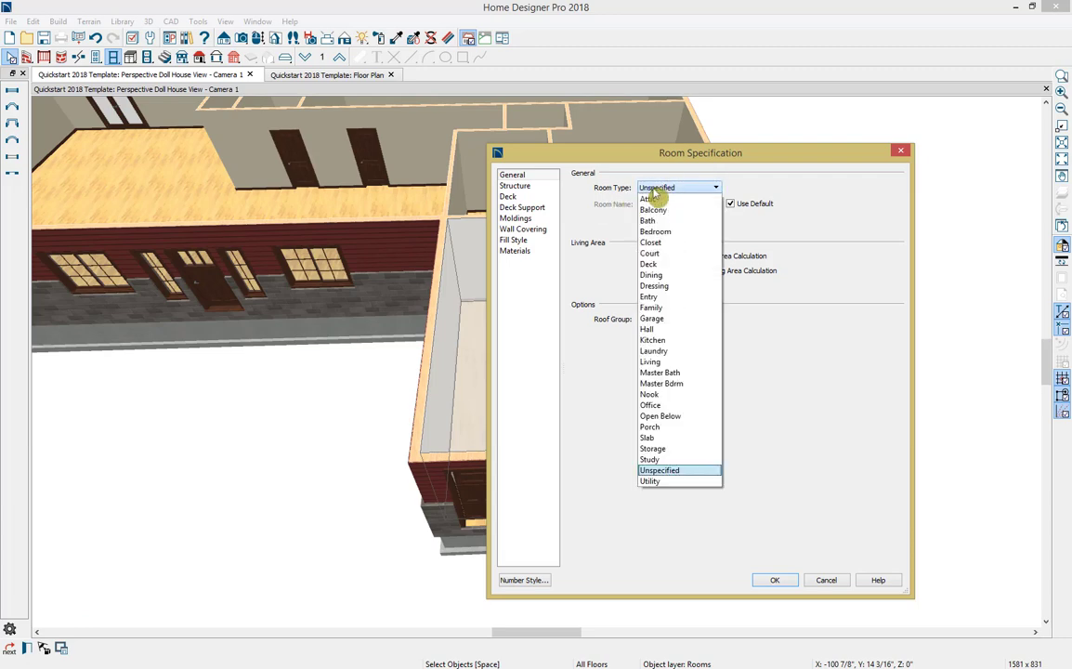
left_click(657, 189)
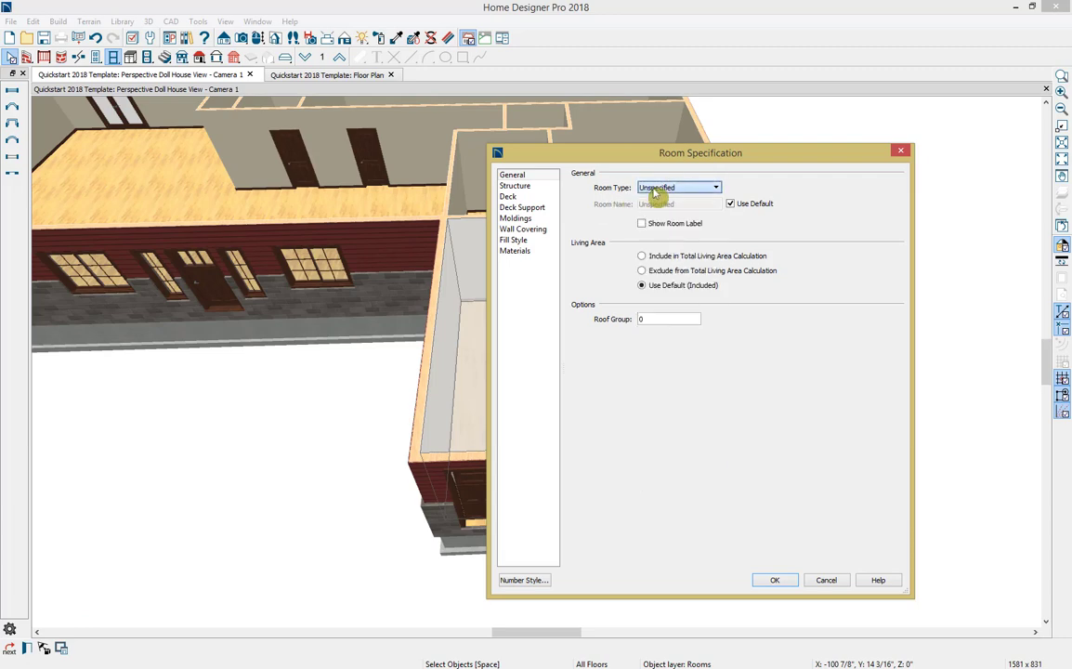
Step: Try an 8' rough ceiling height in the room's structure settings and restore the default height
left_click(547, 191)
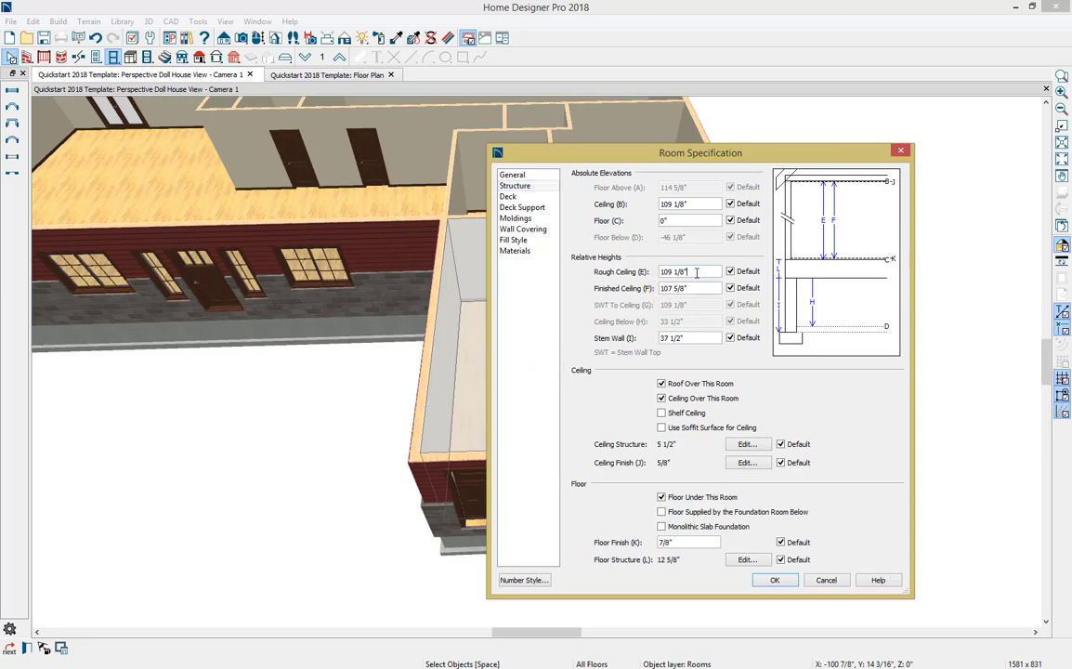
left_click_drag(692, 271, 632, 272)
type("8'")
key("Tab")
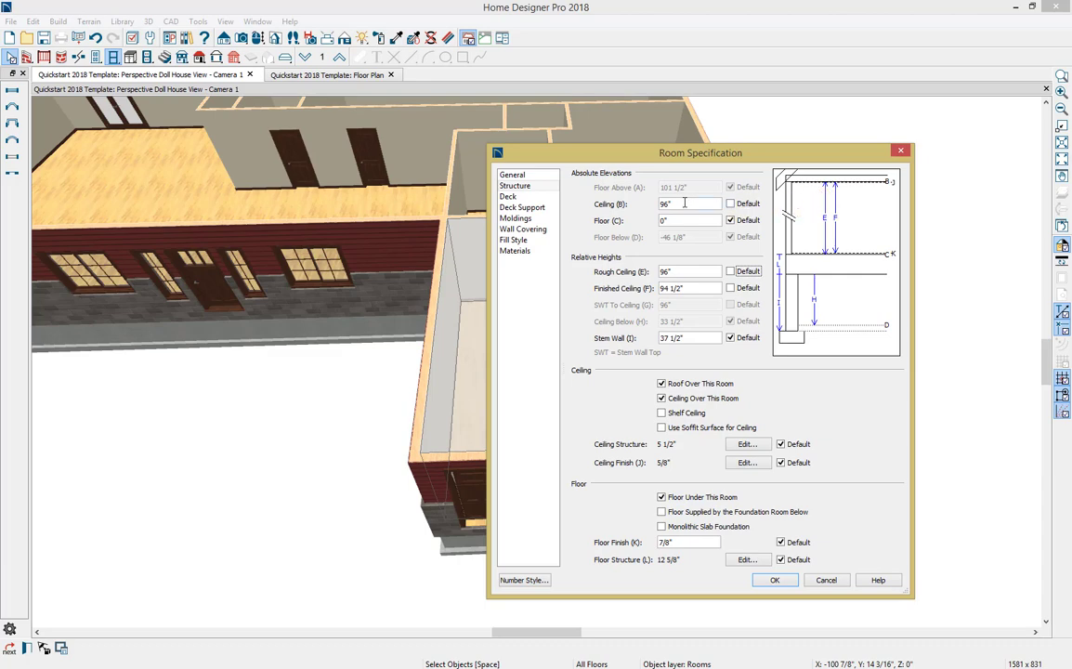
left_click(731, 271)
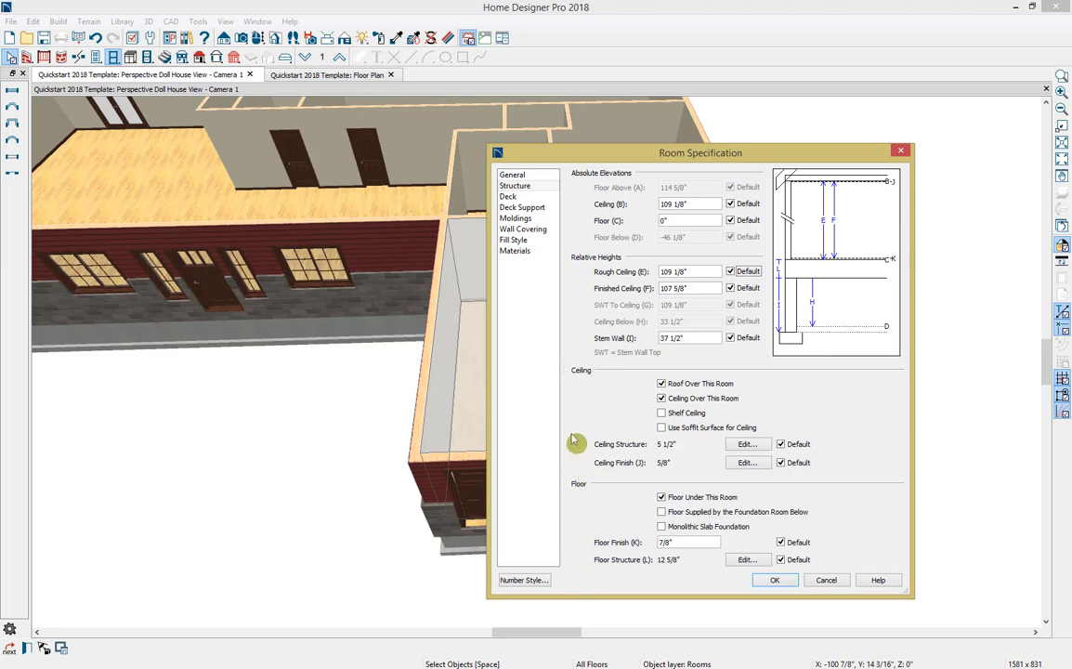
Step: Review the room's deck, deck support, moldings, wall covering, fill style and materials settings and return to its general settings
left_click(530, 197)
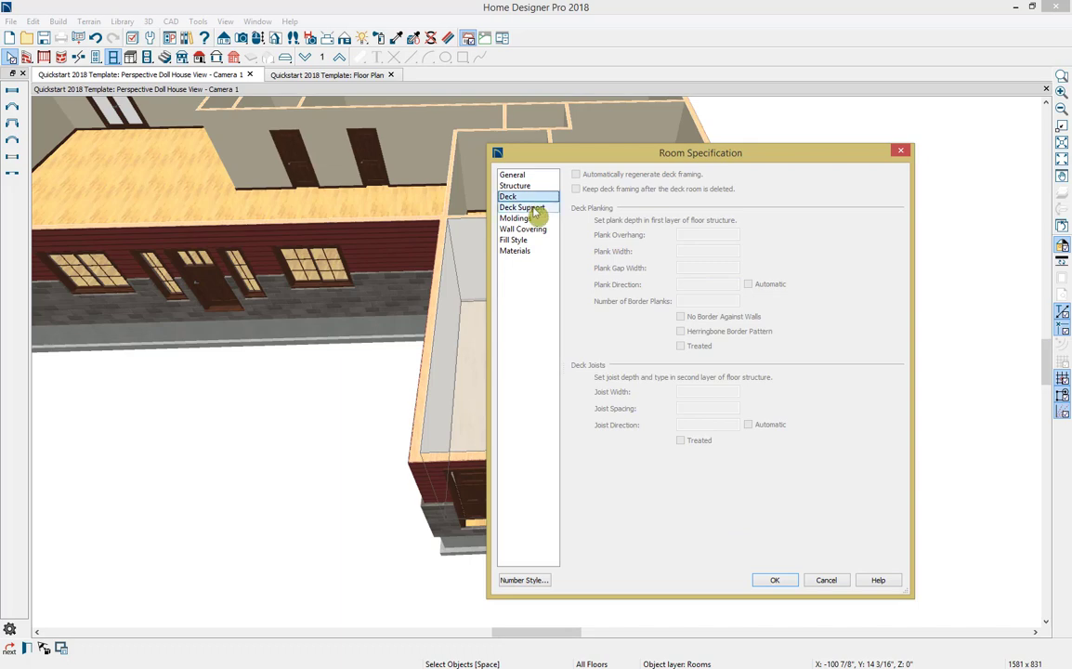
left_click(535, 210)
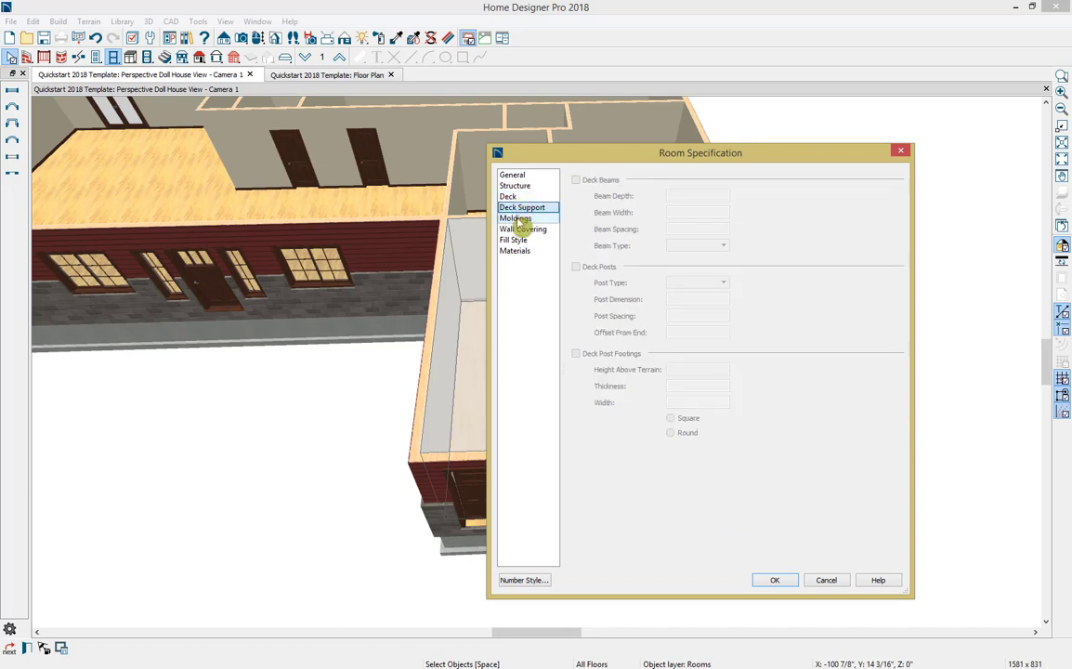
left_click(517, 218)
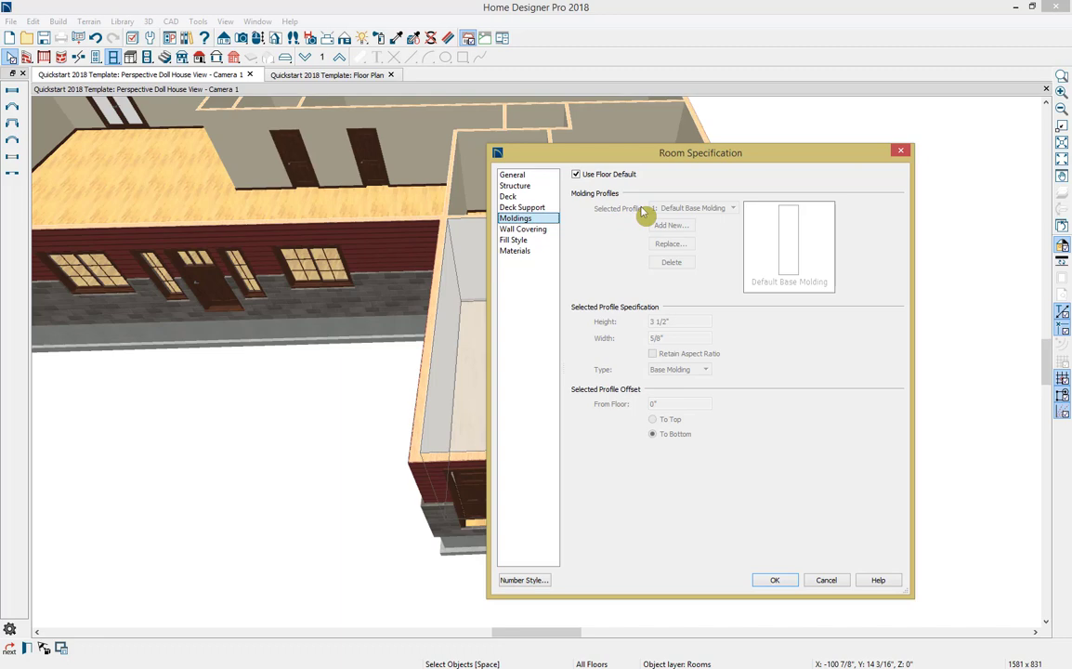
left_click(544, 230)
left_click(548, 244)
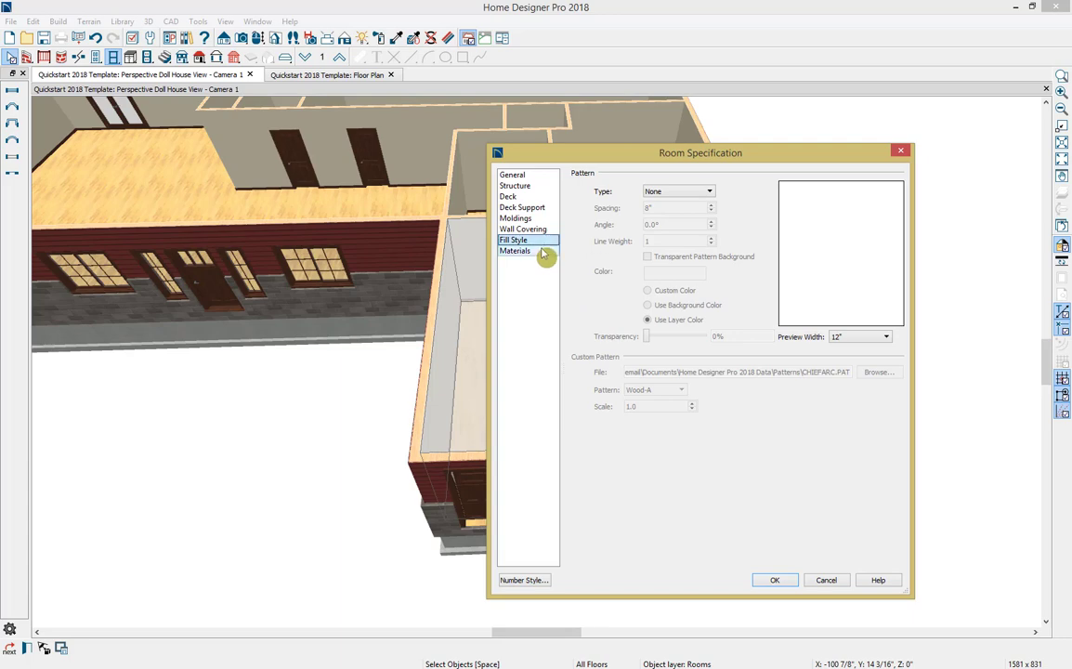
left_click(545, 254)
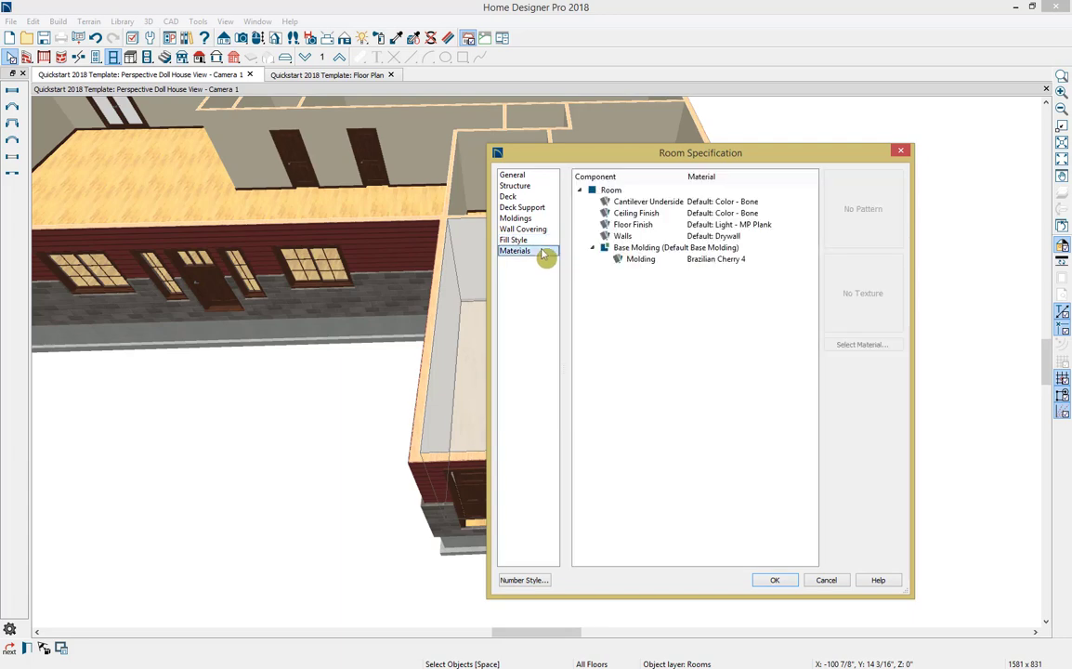
left_click(545, 175)
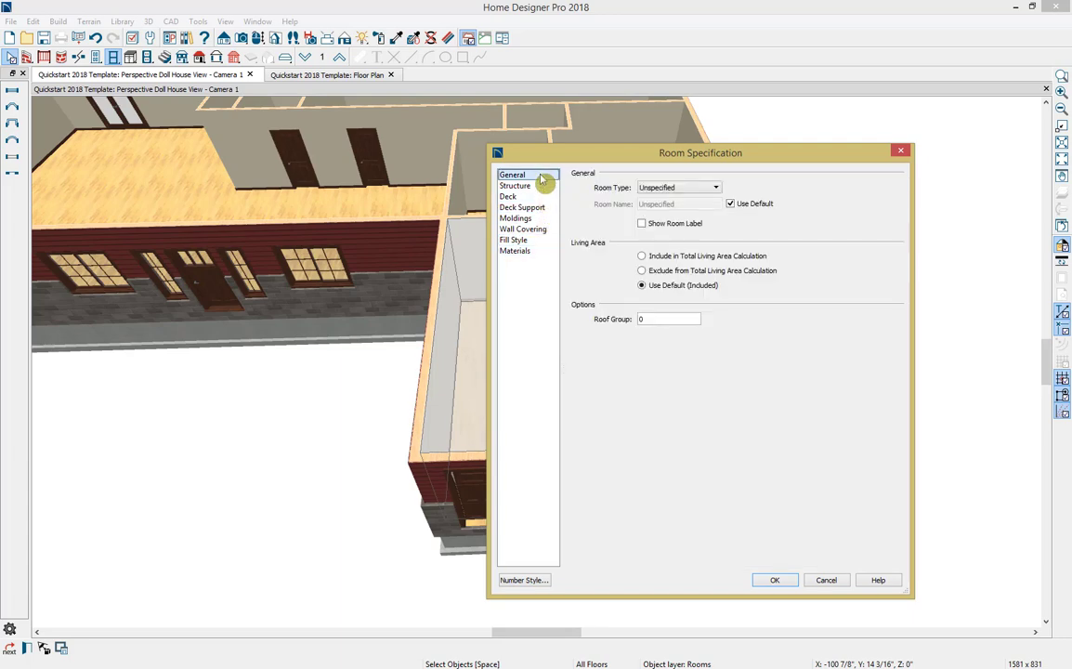
Step: Set the room type to Garage and apply the room specification
left_click(653, 188)
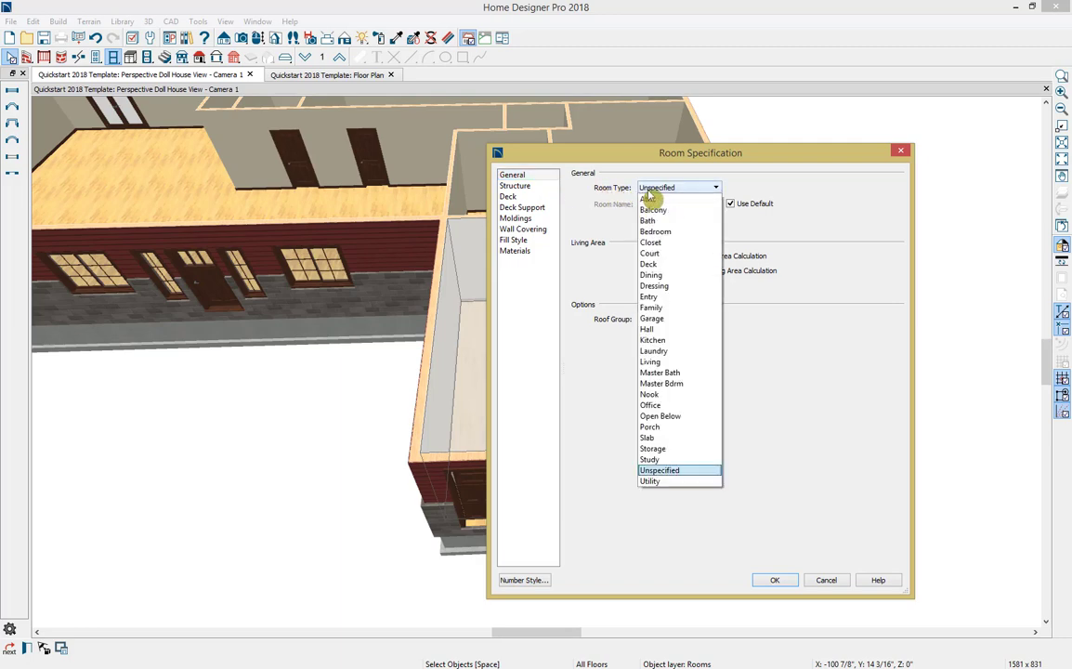
left_click(676, 319)
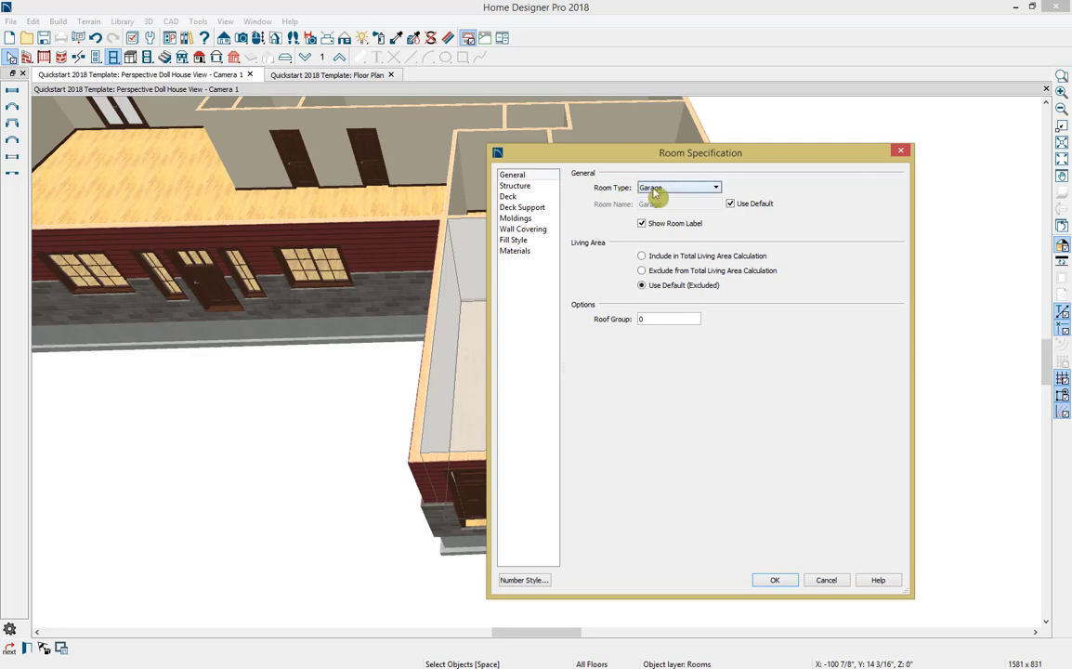
left_click_drag(649, 155, 793, 140)
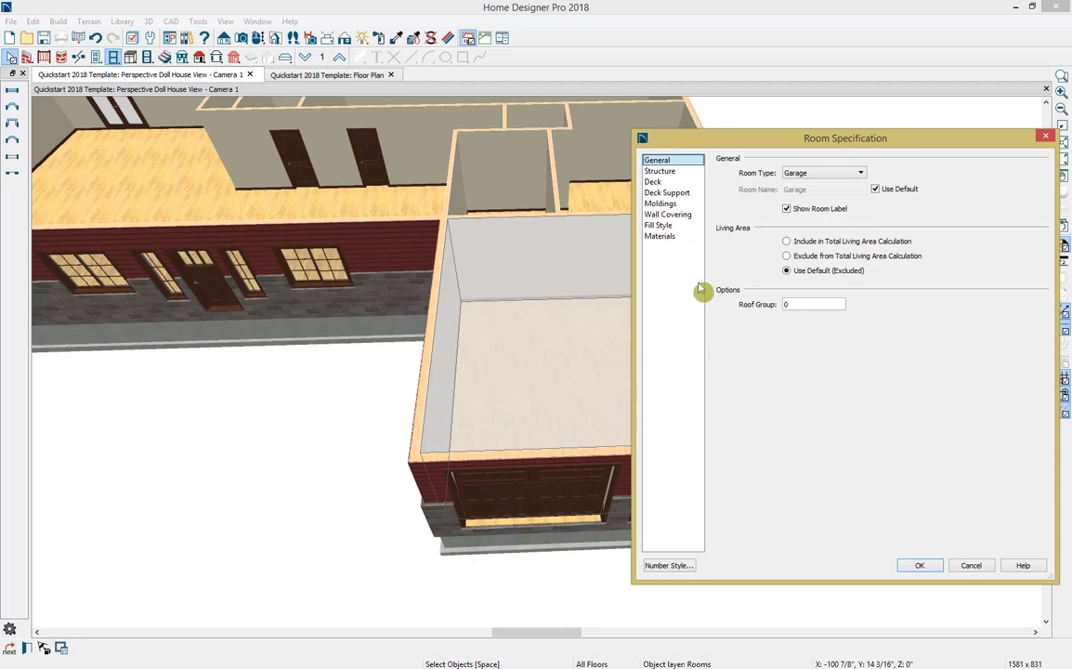
left_click(915, 565)
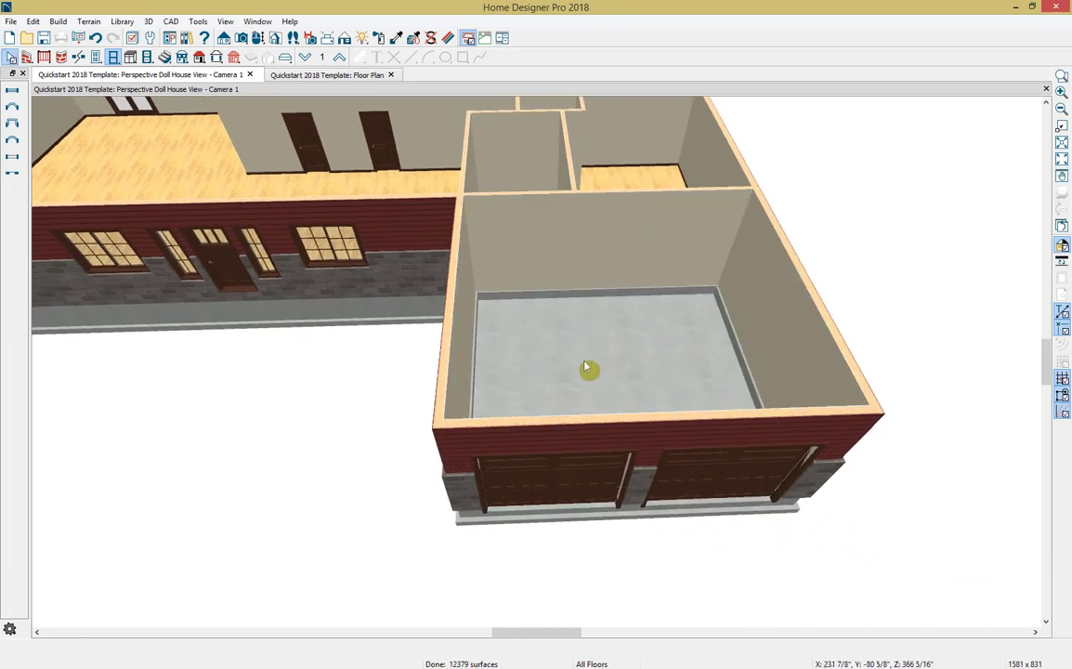
Step: Orbit the dollhouse view over the garage and tile it side by side with the floor plan, enlarging the plan's open living area
left_click(258, 39)
left_click_drag(376, 308, 590, 441)
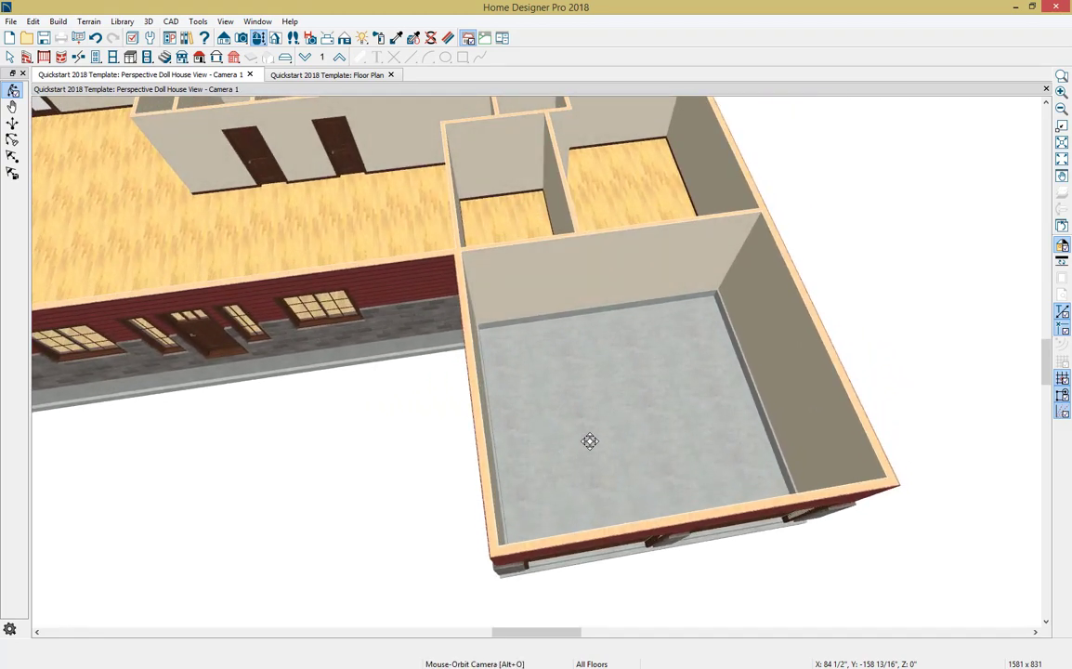
key("shift+t")
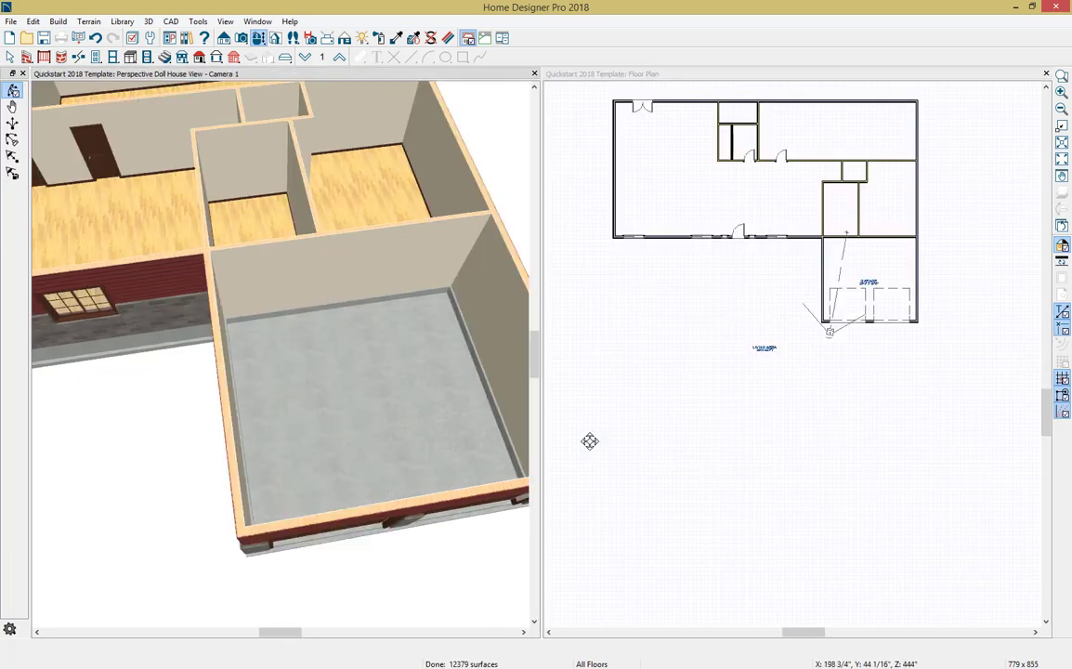
scroll(714, 193, "up", 3)
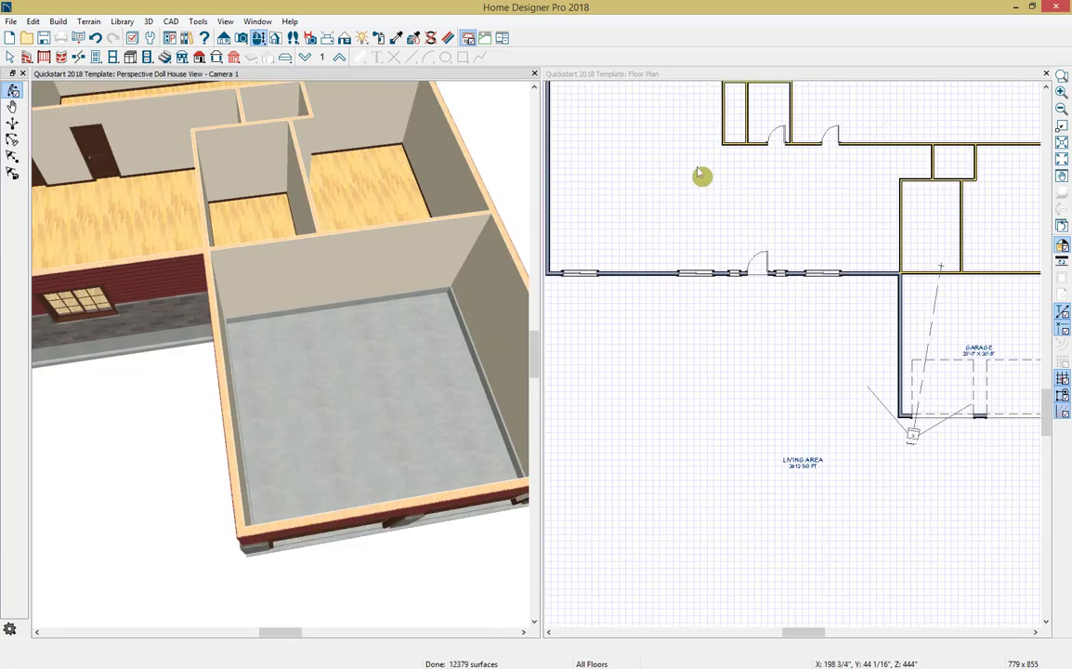
scroll(702, 175, "down", 1)
left_click(697, 211)
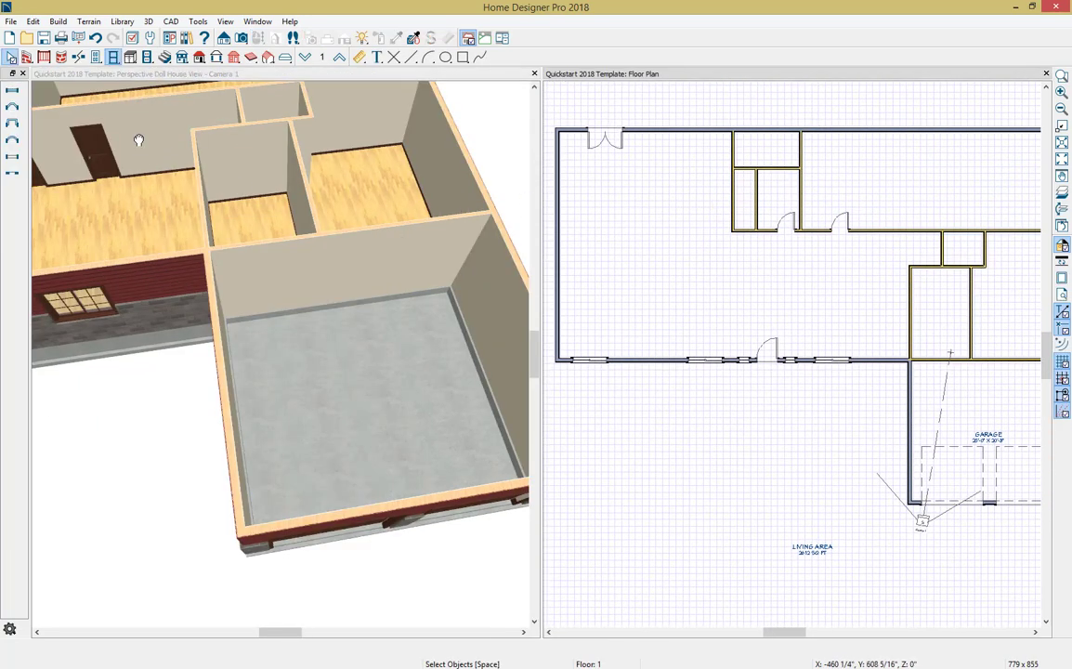
Step: Draw room dividers that enclose a kitchen area with one angled corner between the double doors and the small interior rooms
middle_click_drag(137, 139, 632, 352)
middle_click_drag(175, 269, 263, 256)
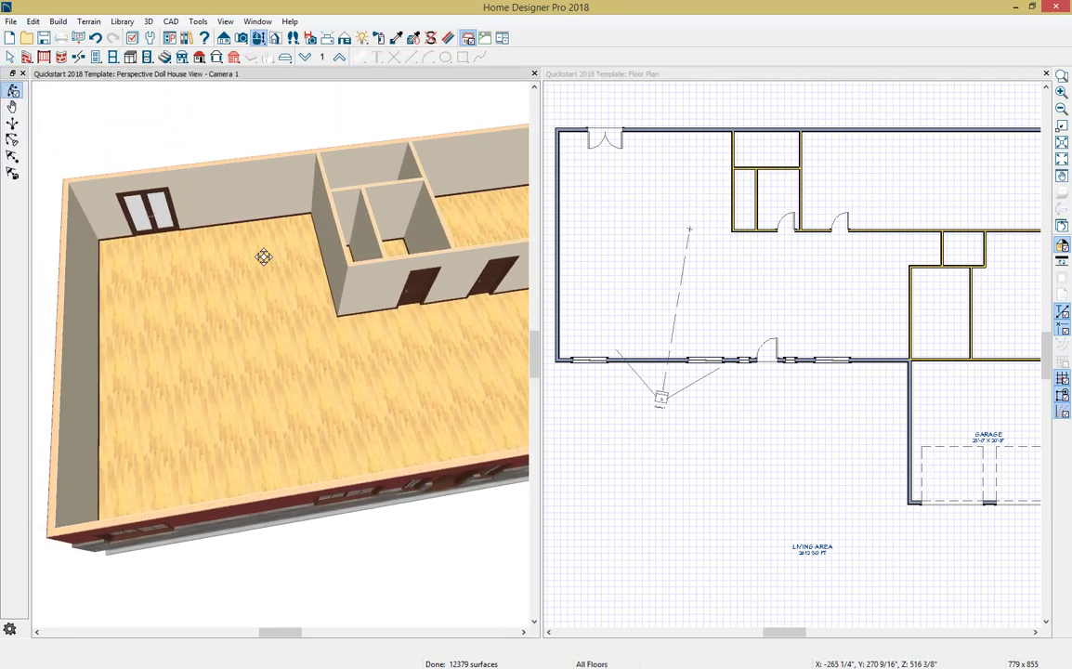
scroll(263, 256, "up", 3)
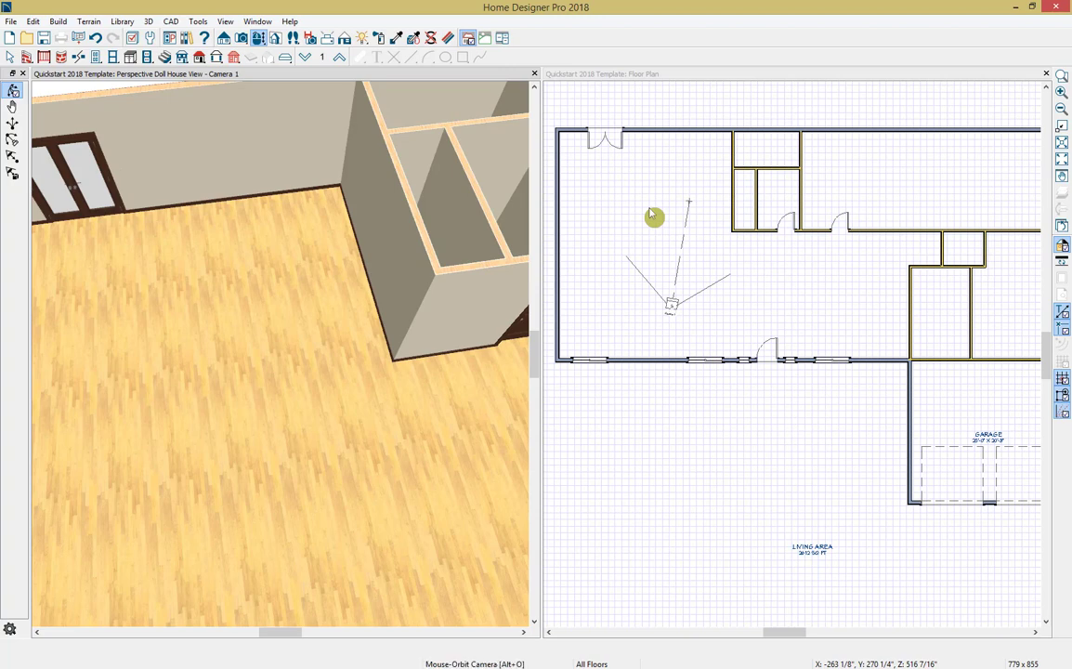
left_click(631, 79)
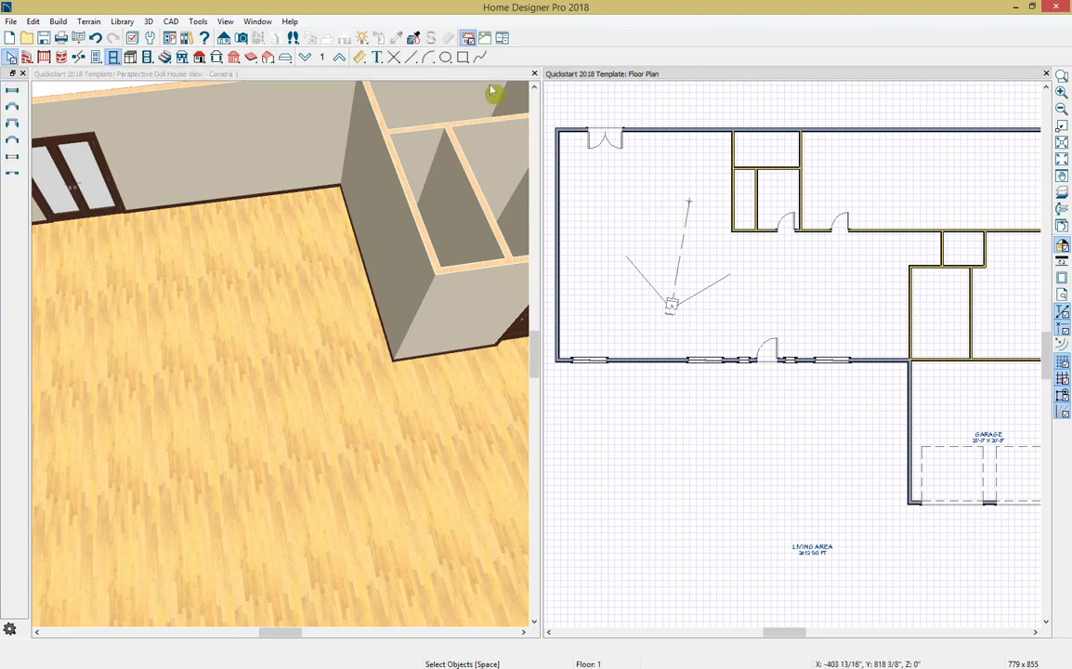
left_click(29, 57)
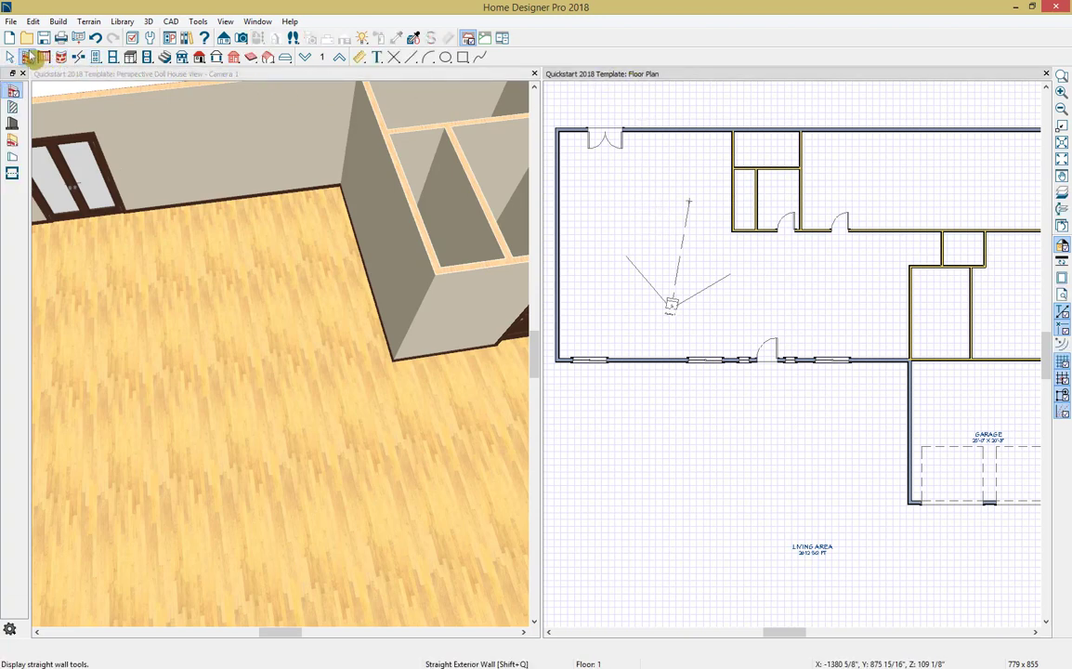
left_click(13, 174)
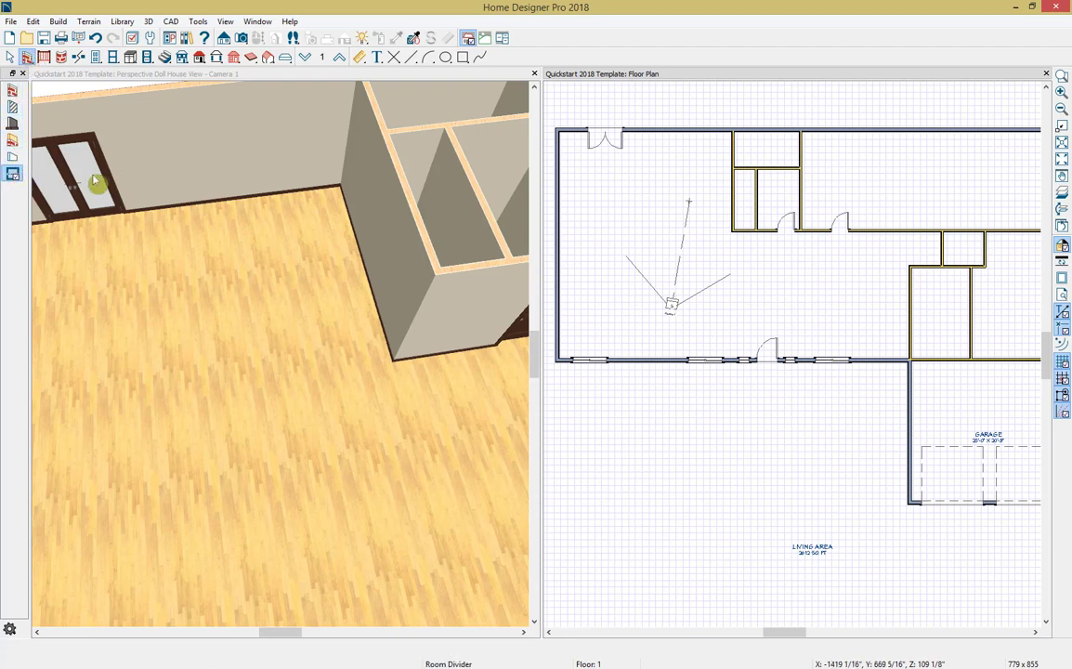
mouse_move(725, 230)
left_mouse_down()
mouse_move(661, 233)
mouse_move(641, 216)
mouse_move(637, 132)
left_mouse_up()
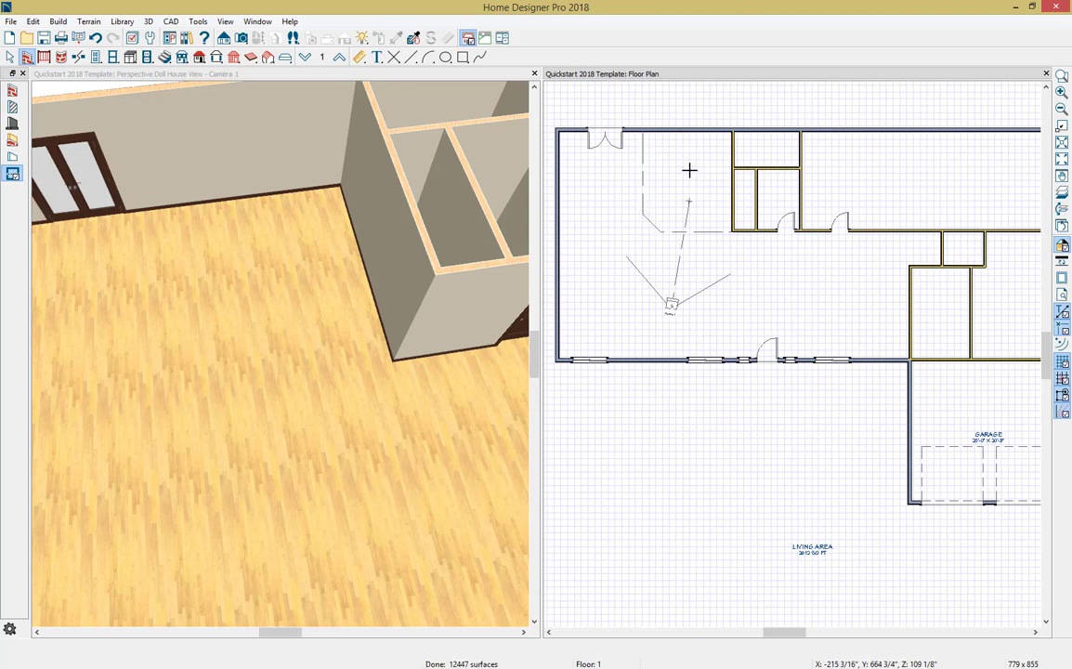
key("space")
Step: Check the boundaries of the newly divided area and the surrounding room, and set the divided area's room type to Kitchen
left_click(692, 167)
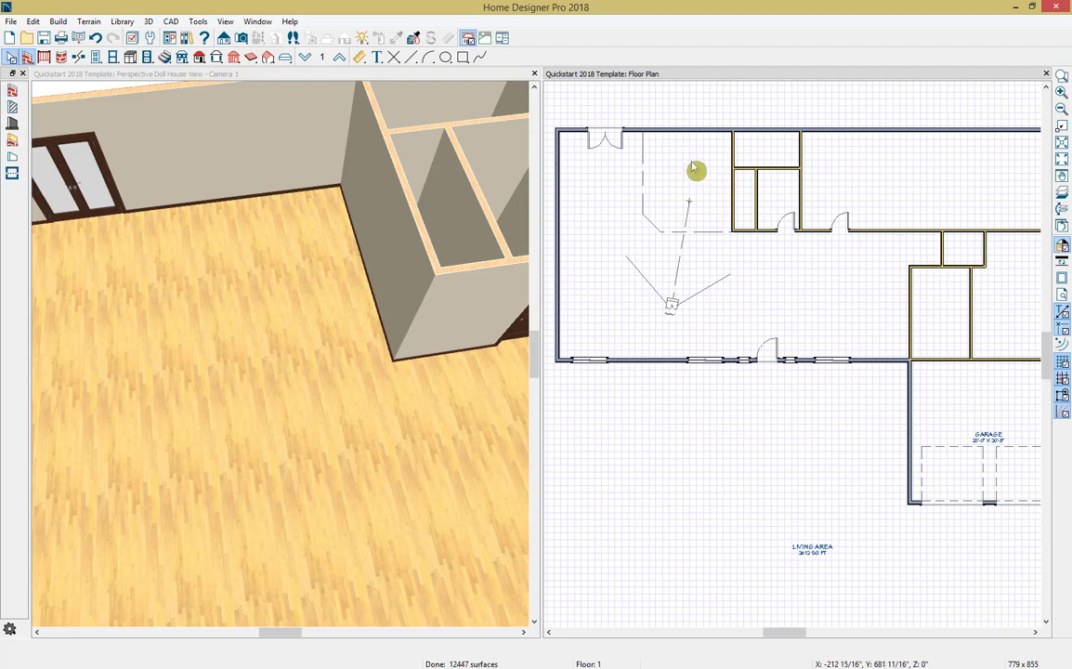
left_click(692, 167)
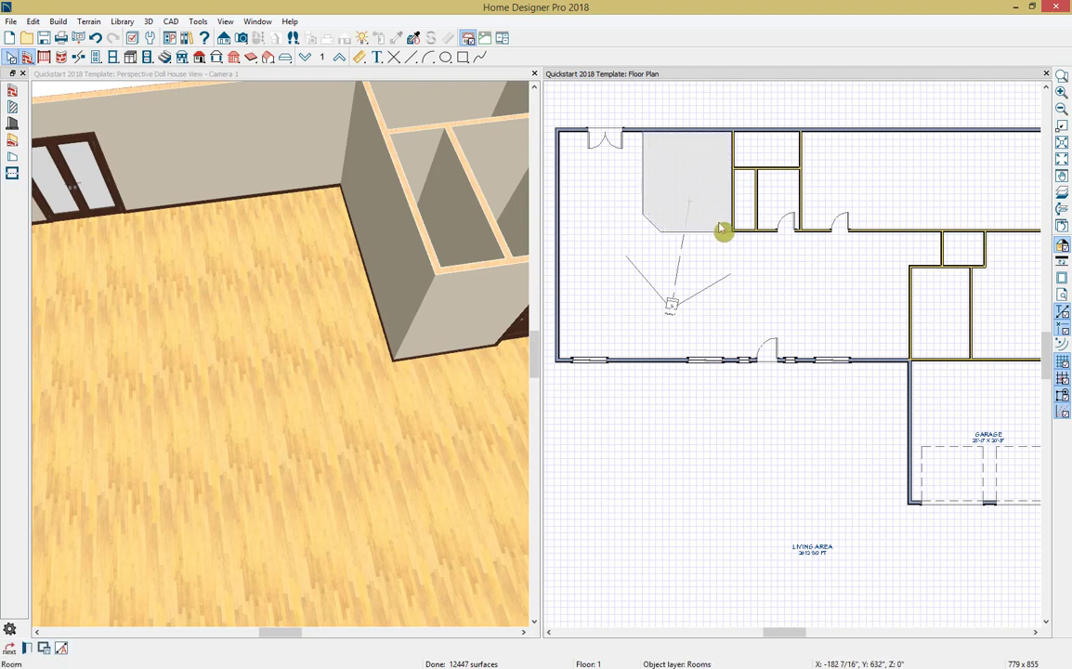
left_click(730, 258)
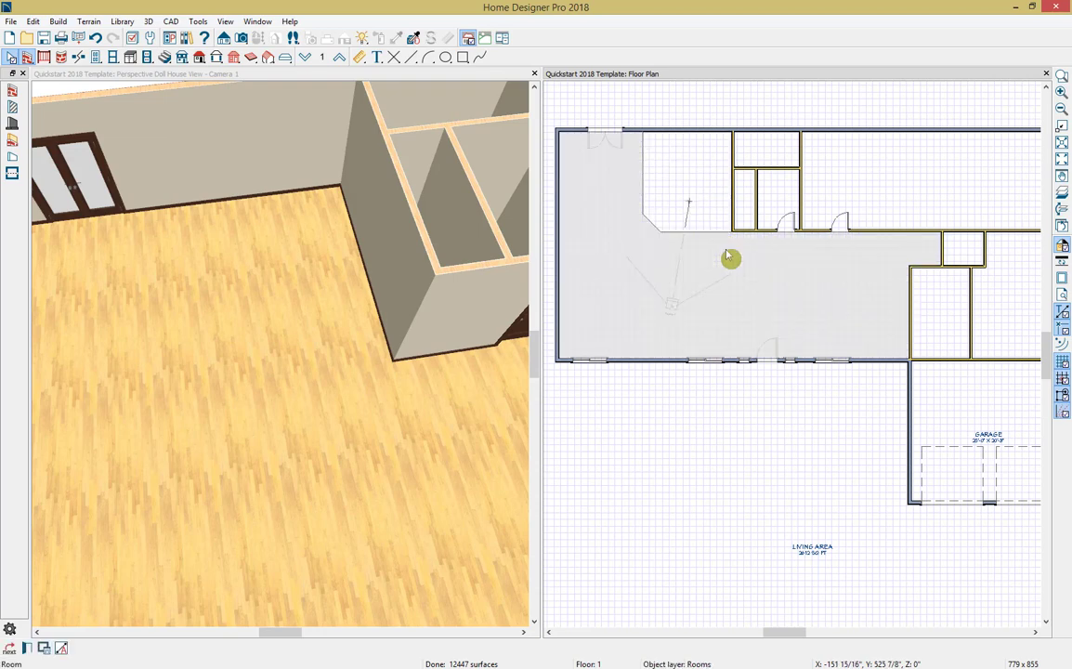
left_click(706, 167)
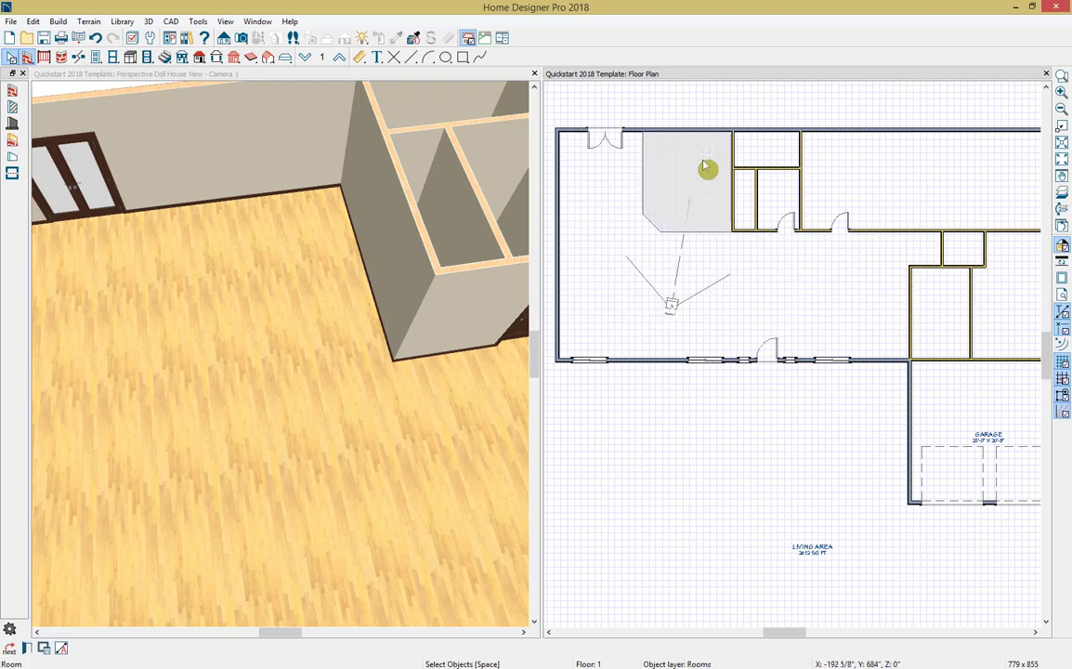
double_click(706, 167)
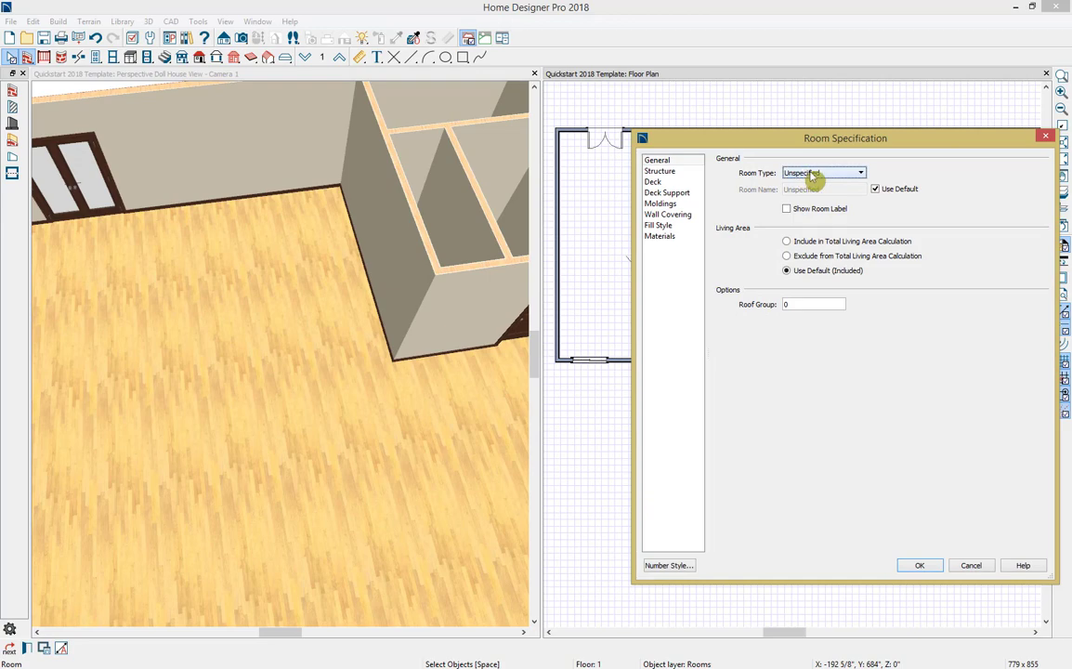
left_click(813, 173)
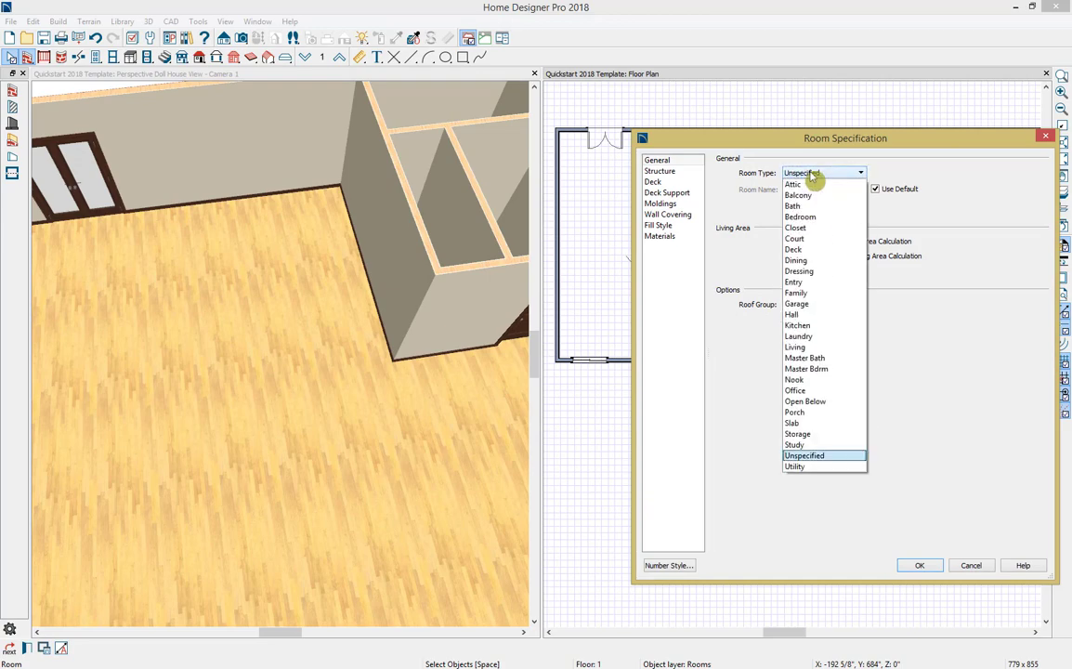
left_click(823, 326)
left_click(920, 567)
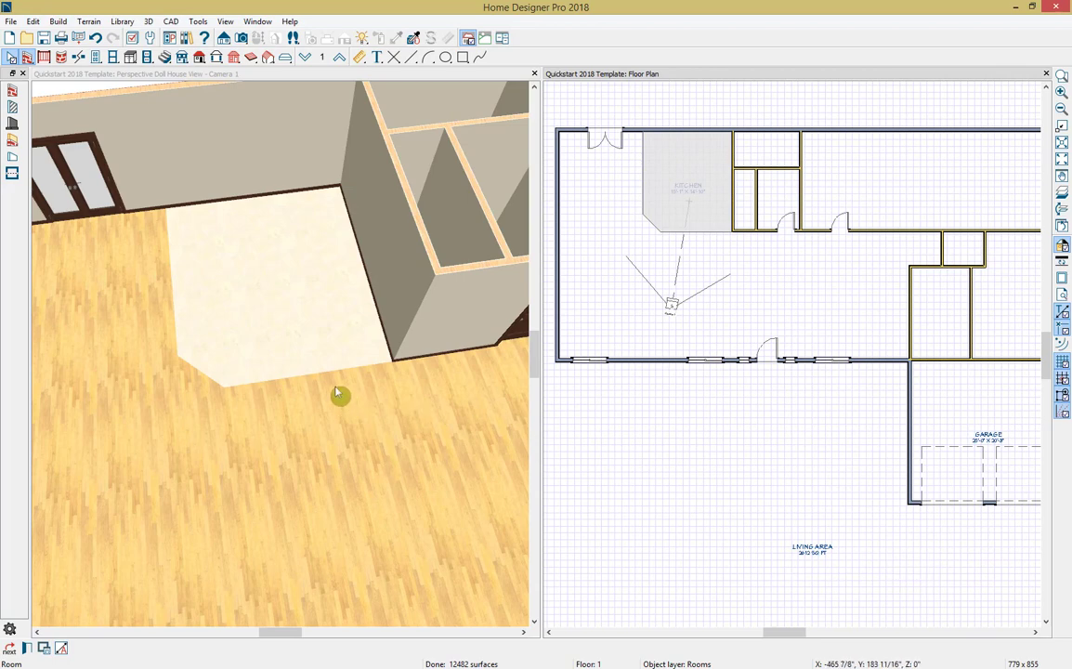
scroll(272, 295, "up", 5)
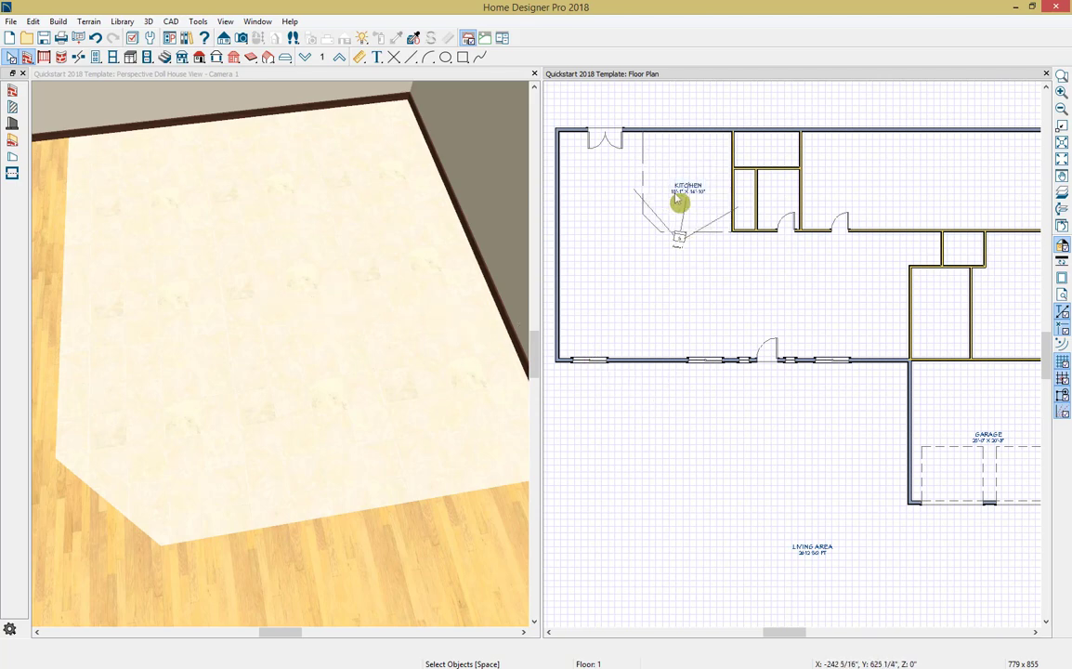
scroll(690, 198, "up", 3)
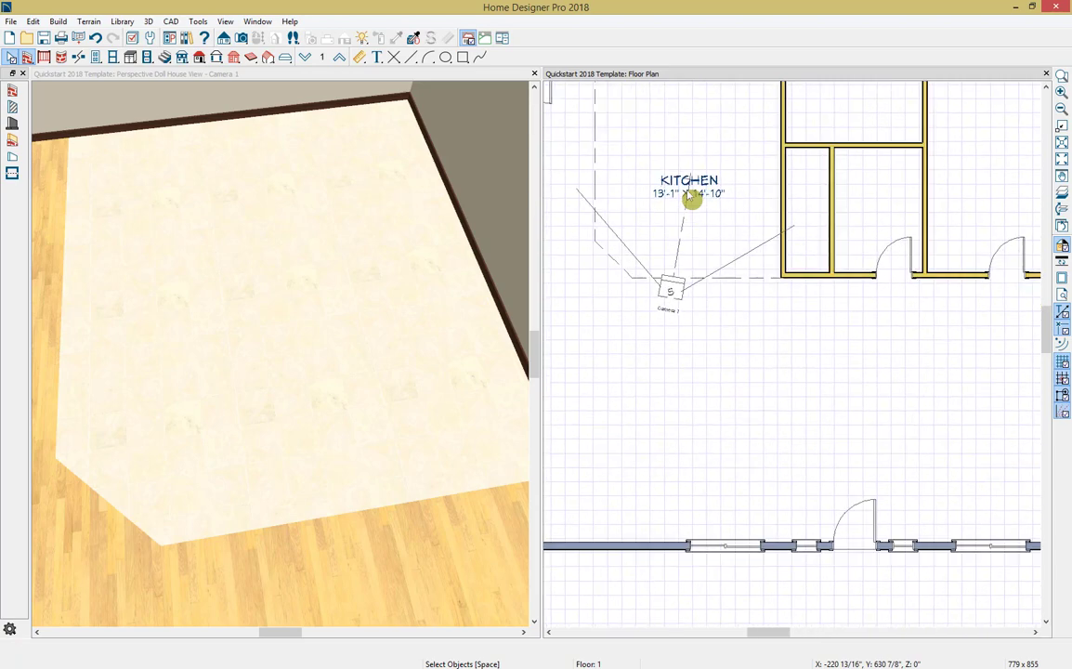
middle_click_drag(701, 143, 702, 213)
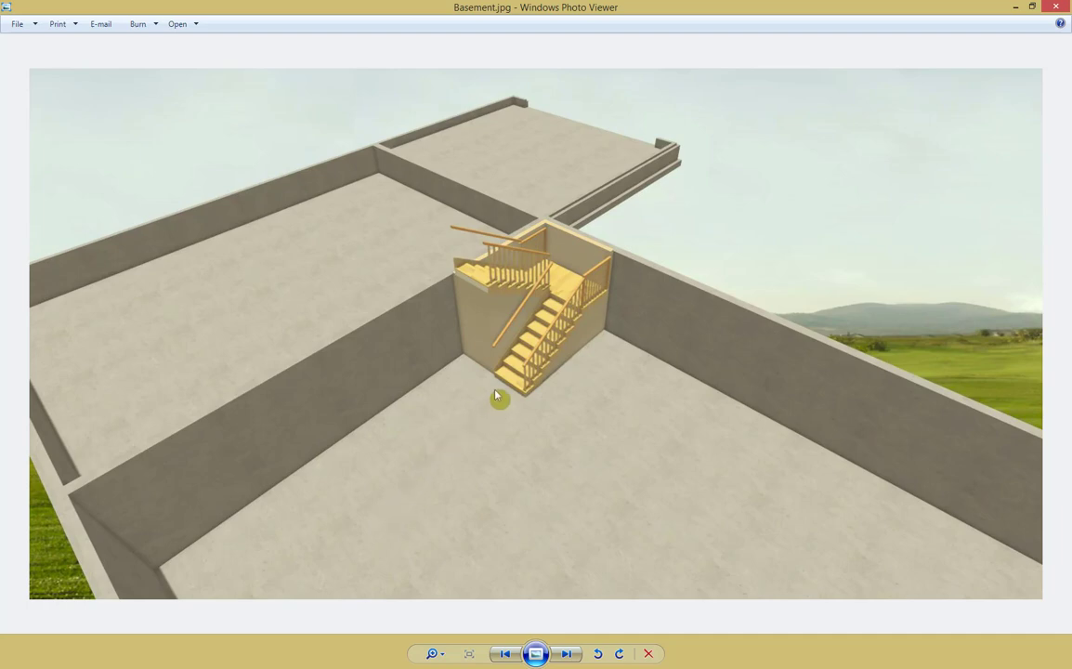
Step: Minimize the Basement.jpg reference image and show the floor plan as a single full-size view framing the whole house
left_click(1013, 11)
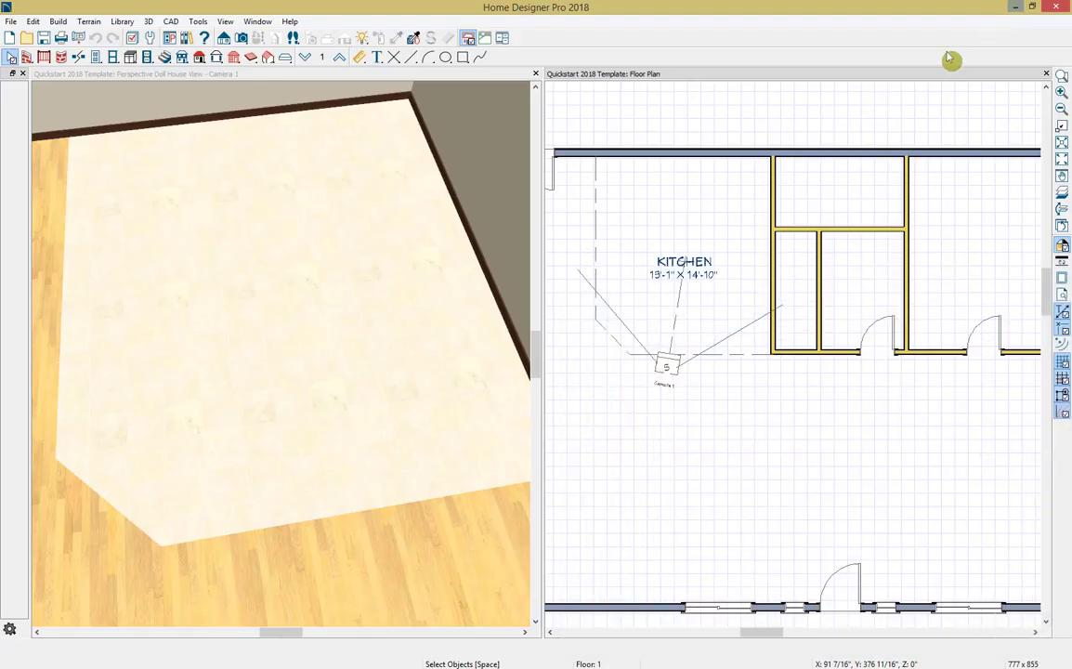
left_click_drag(768, 76, 628, 228)
scroll(628, 230, "down", 3)
scroll(629, 230, "down", 2)
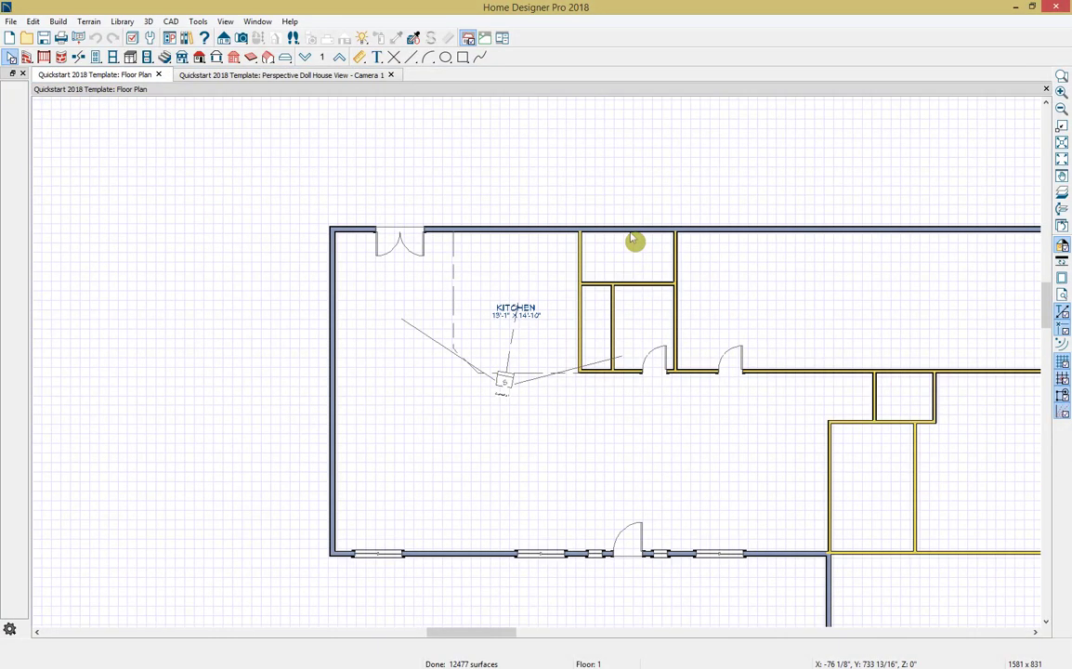
scroll(723, 184, "down", 2)
middle_click_drag(723, 184, 542, 120)
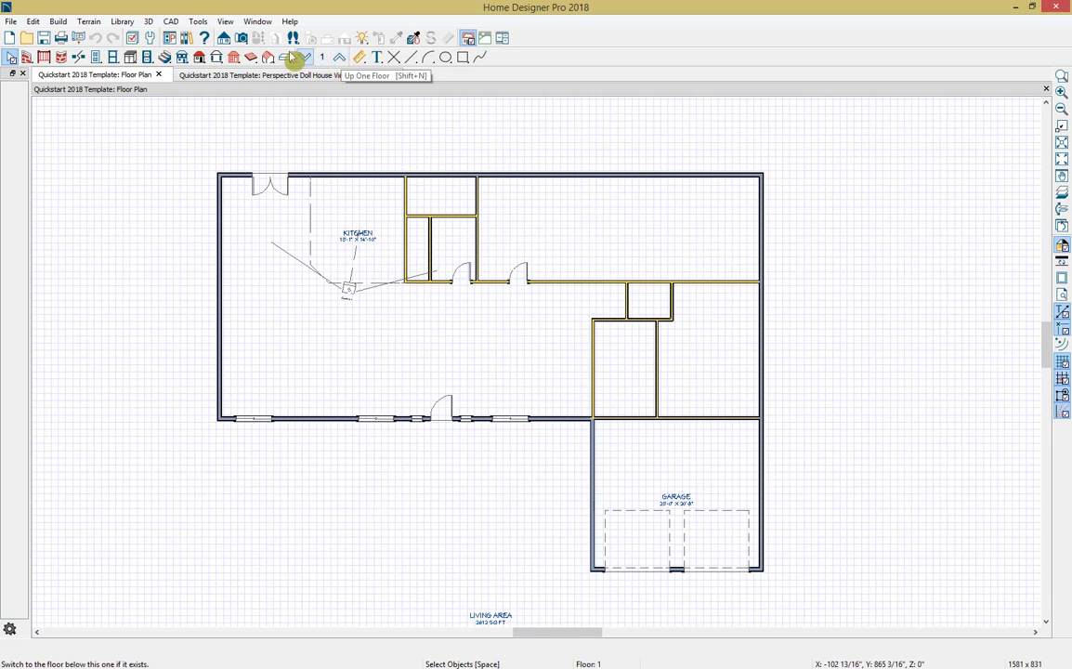
Step: Review the Build Foundation settings for foundation type, slab, stem walls and garage options, and leave without applying them
left_click(58, 21)
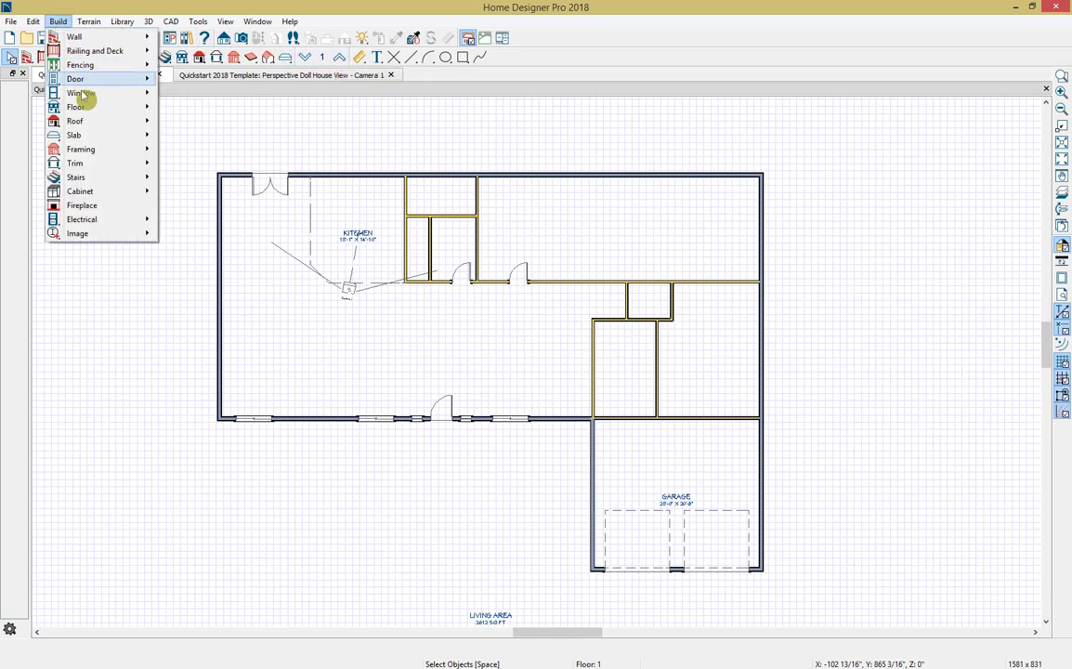
mouse_move(88, 107)
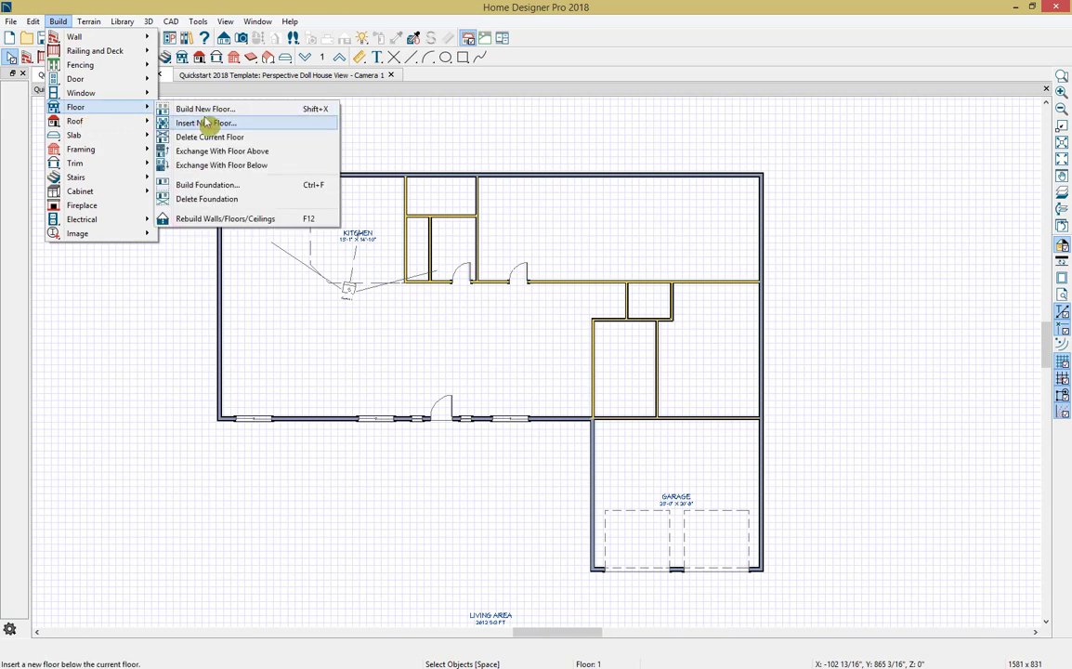
left_click(244, 187)
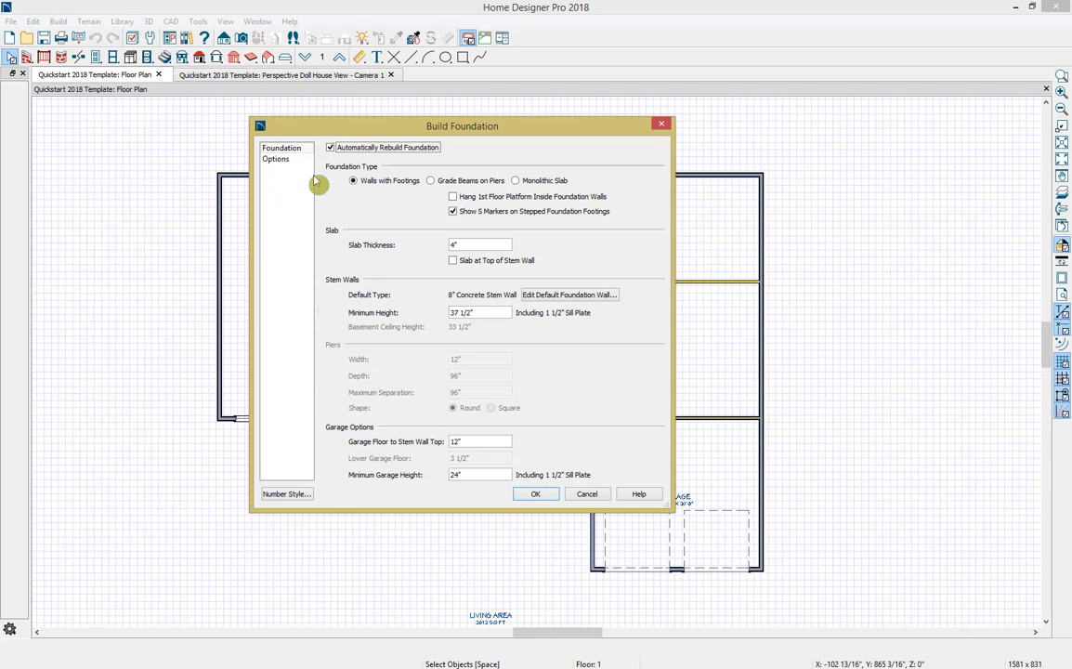
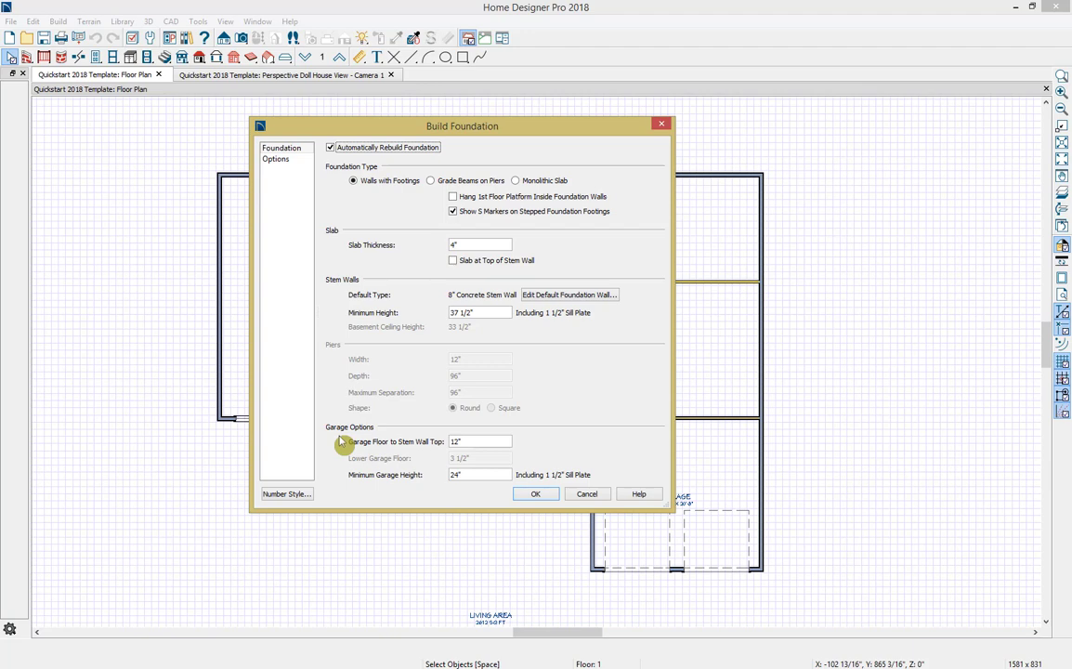
left_click(586, 494)
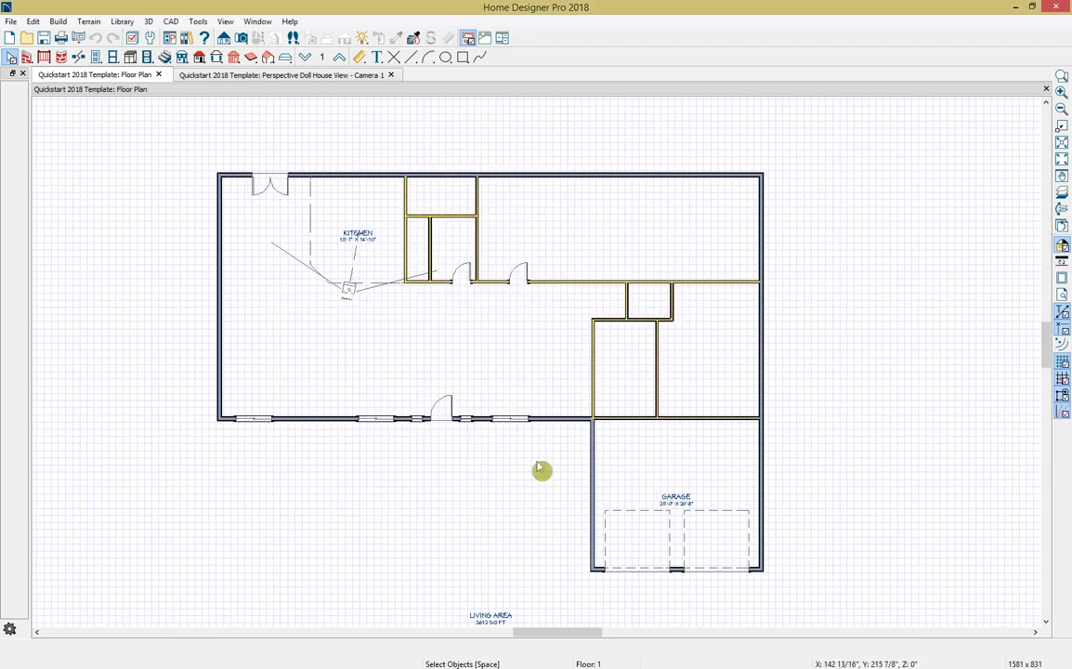
Step: Display the foundation level in both the floor plan and the dollhouse view, examining the stem walls and garage slab
left_click(305, 59)
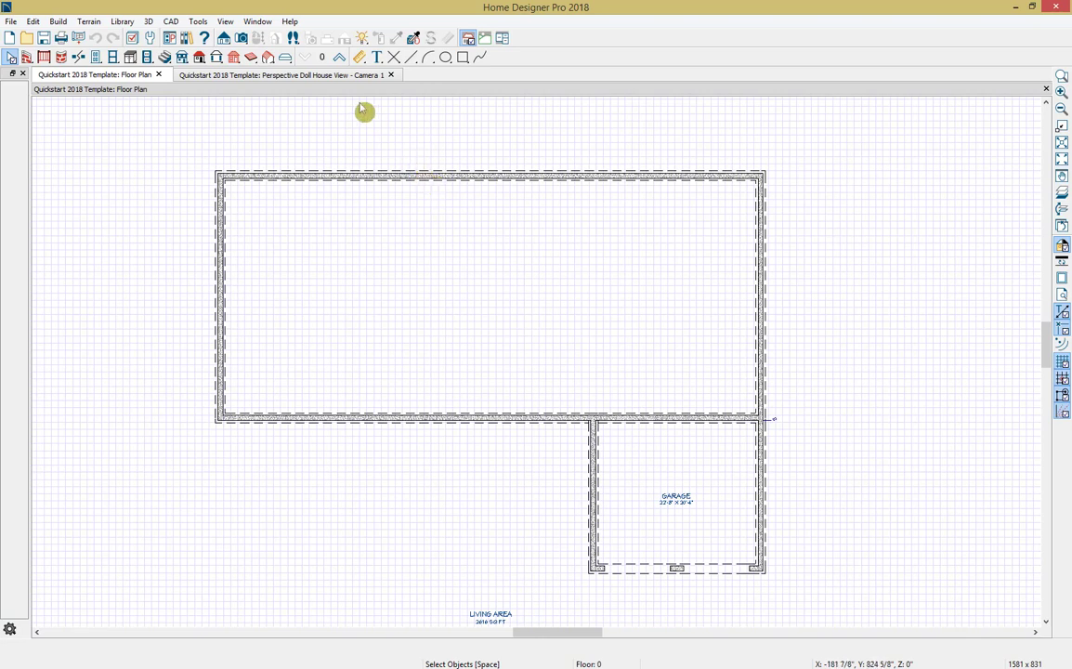
left_click(343, 77)
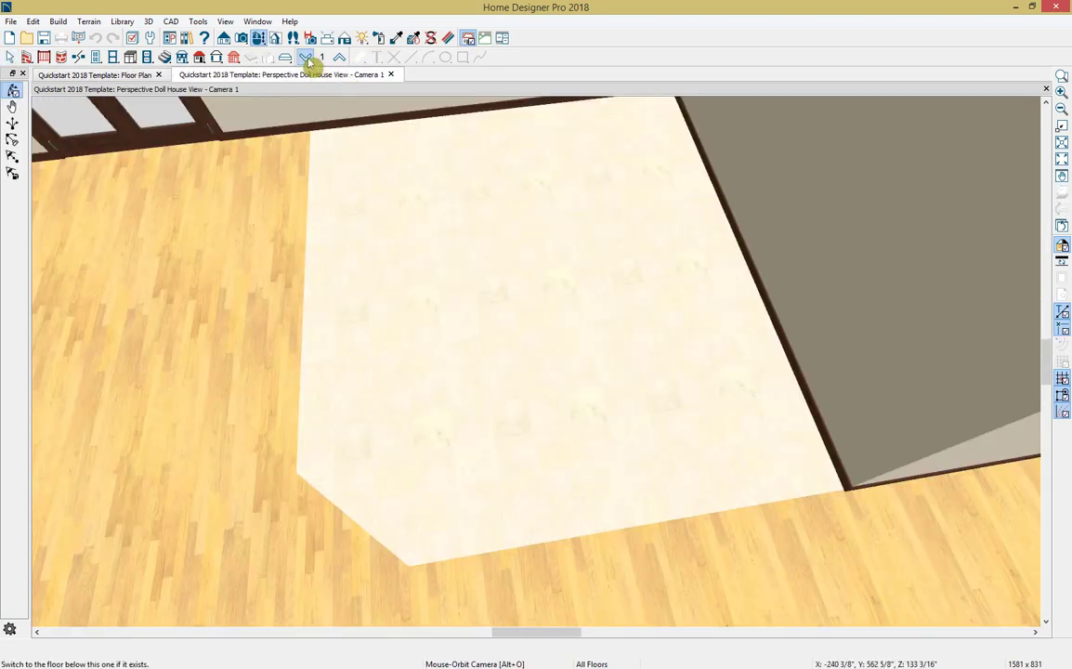
left_click(306, 59)
scroll(428, 220, "down", 4)
left_click_drag(537, 293, 708, 282)
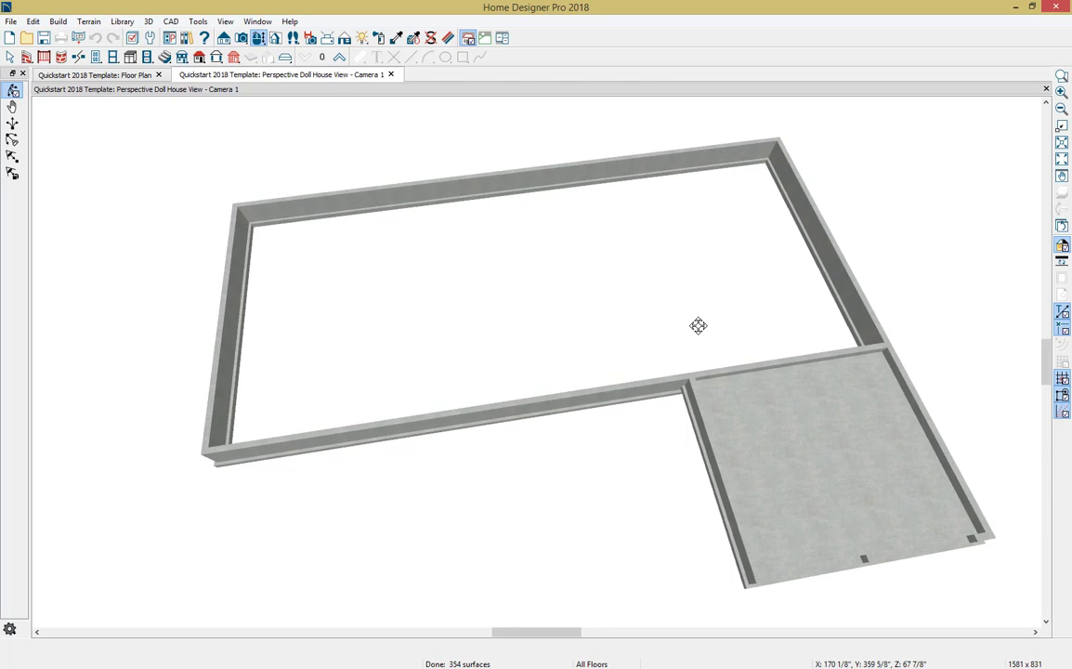
key("space")
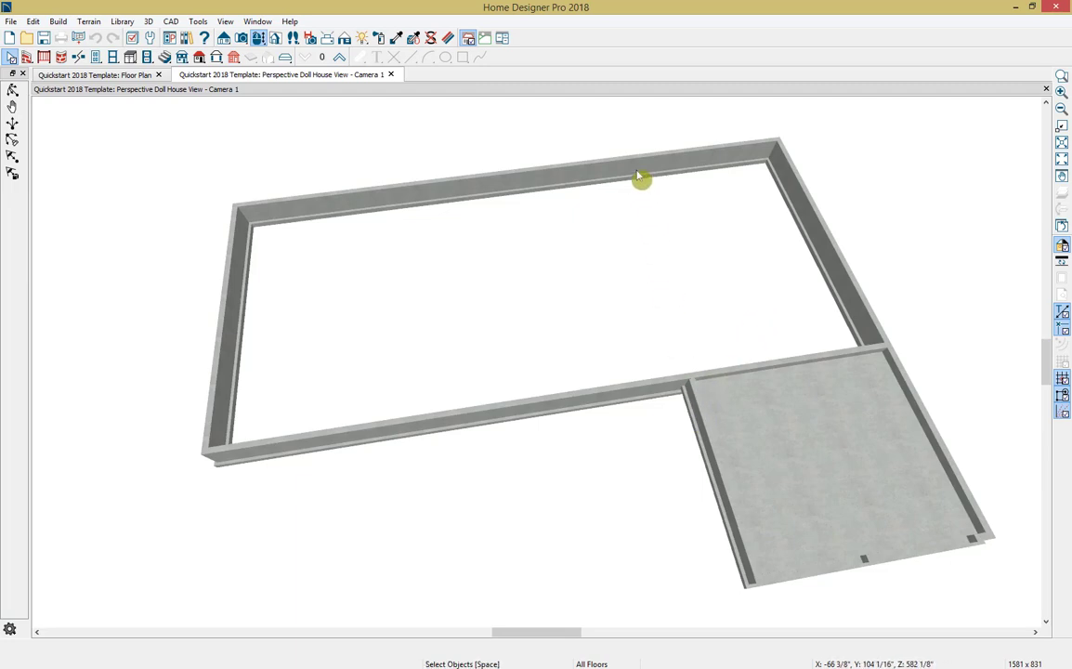
Step: Extend the garage foundation wall nearest the front door through the main foundation to the rear wall, about 55'-5" long, turning off Auto Rebuild Foundation
left_click(102, 75)
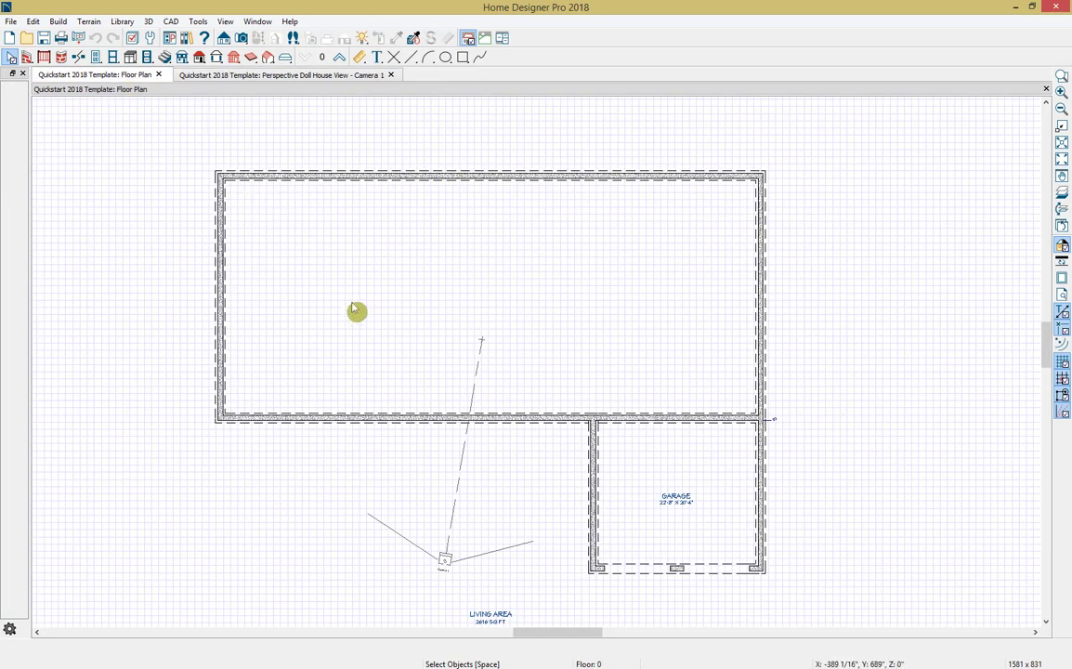
left_click_drag(587, 454, 600, 173)
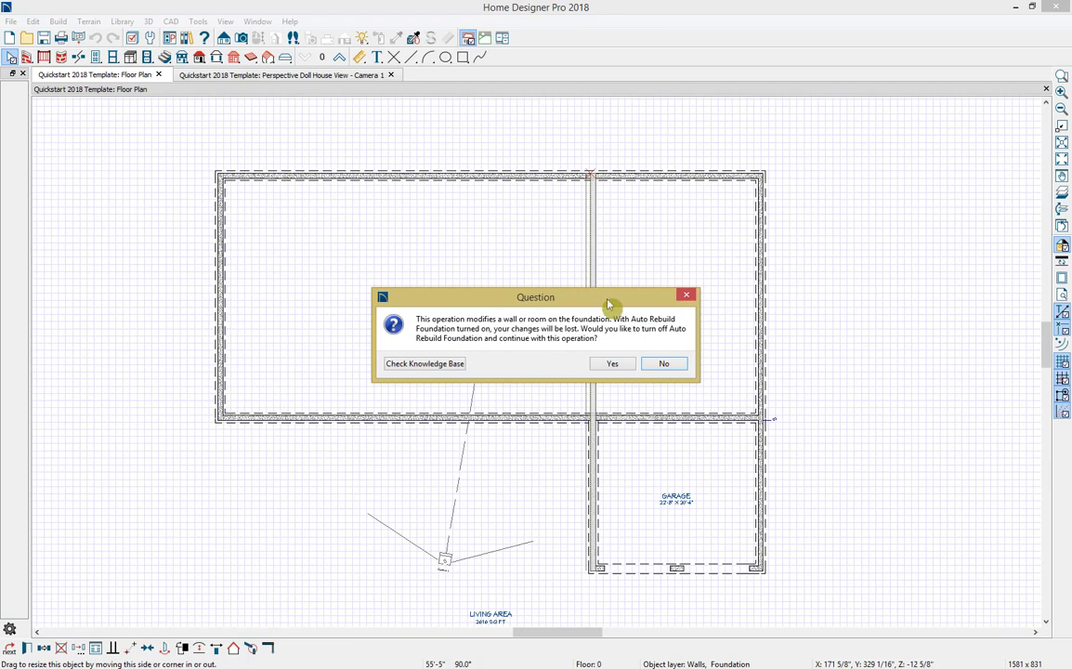
left_click(612, 365)
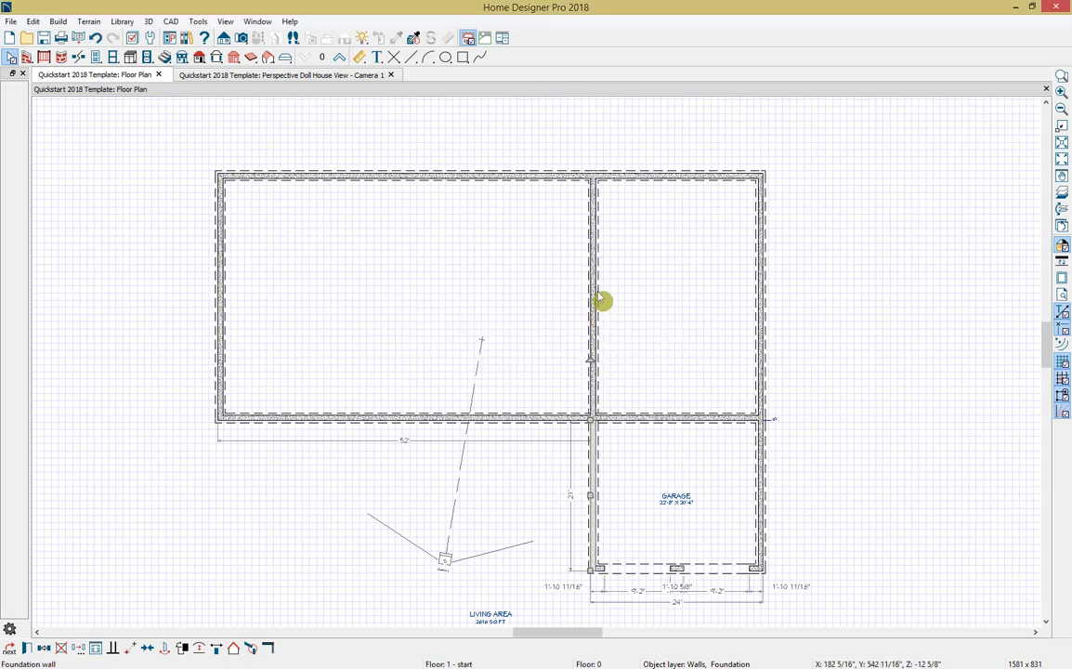
Step: Name the larger foundation room, on the side of the dividing wall away from the garage, "Unfinished Basement"
left_click(651, 248)
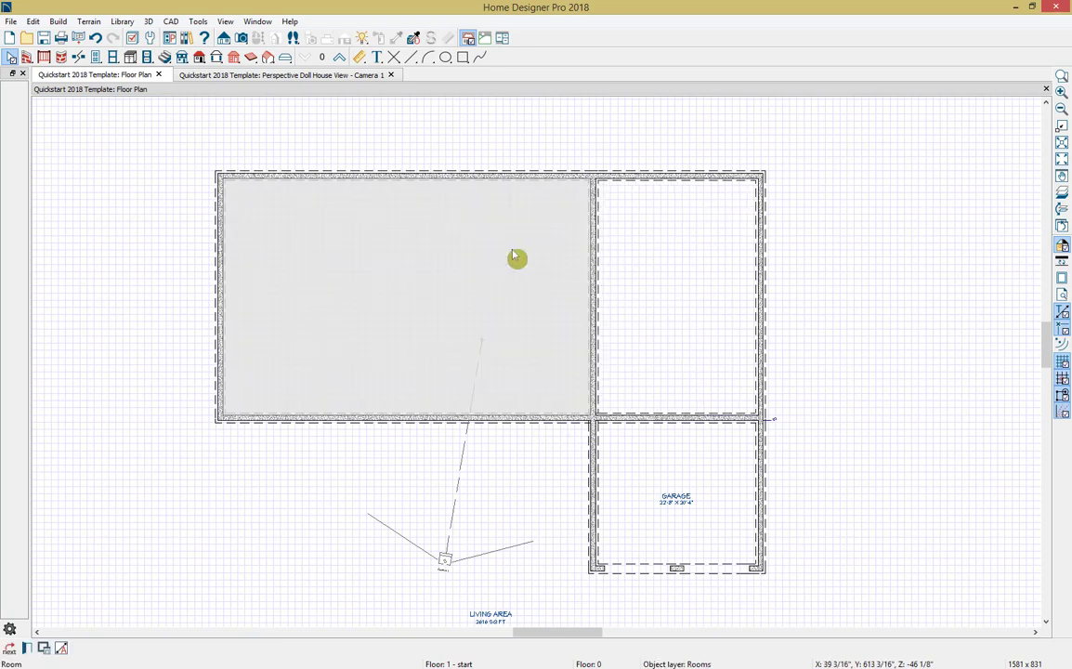
left_click(347, 76)
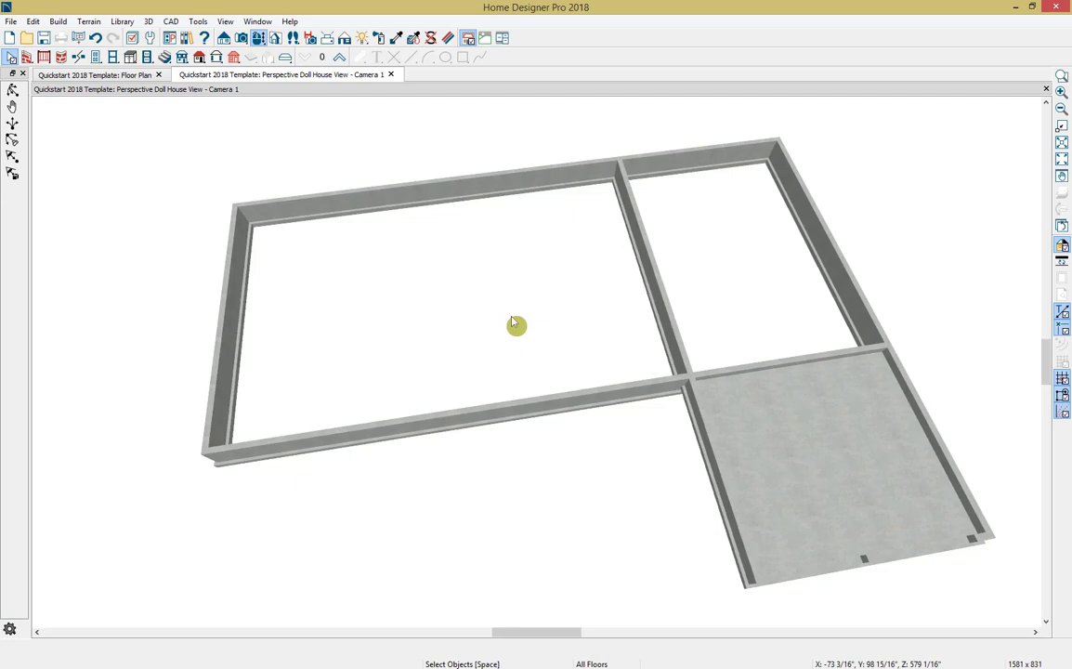
scroll(517, 324, "up", 5)
scroll(516, 324, "down", 3)
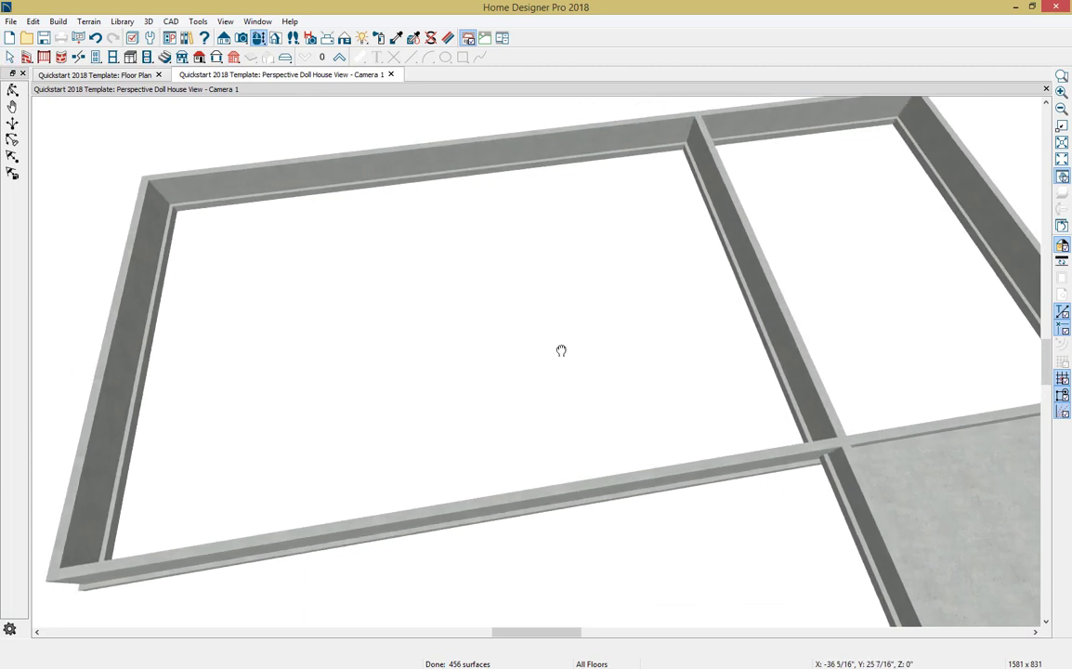
left_click(629, 170)
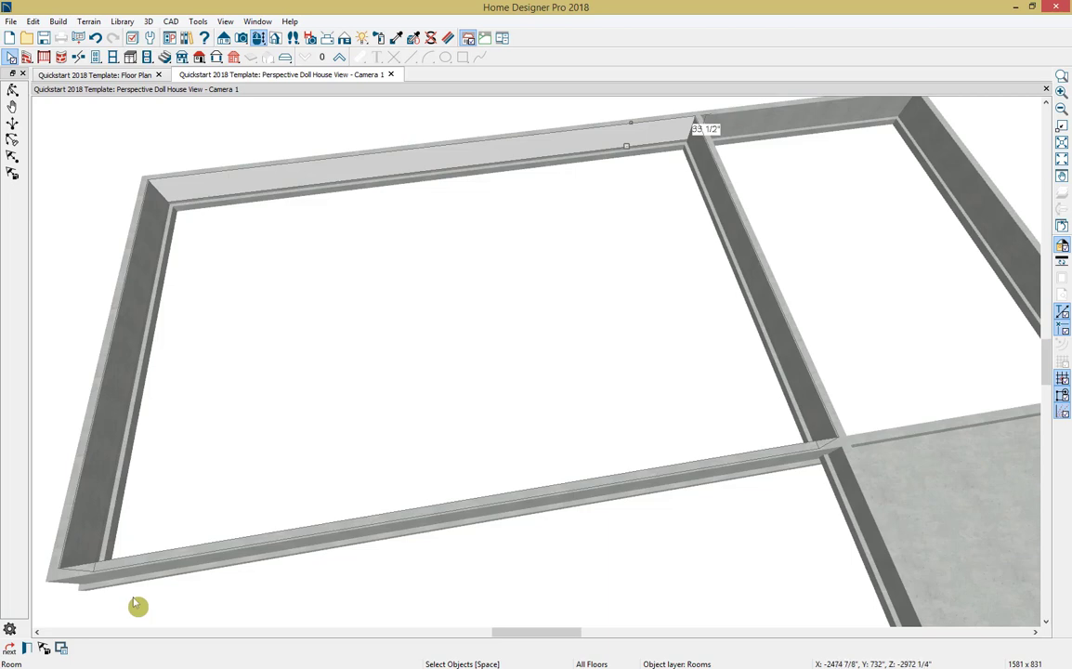
key("Tab")
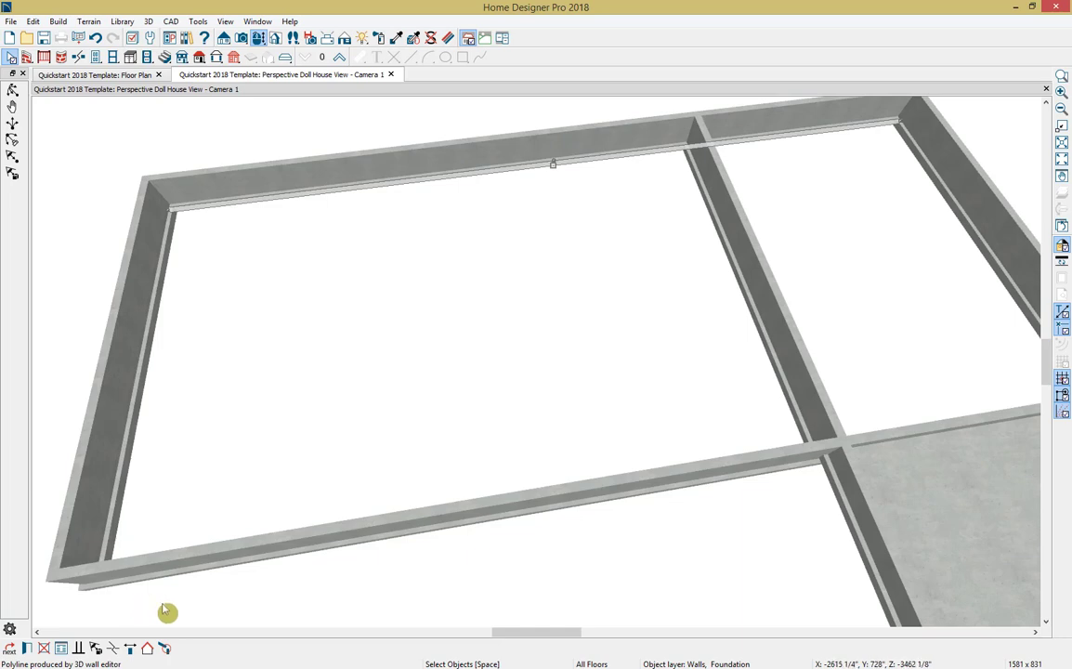
left_click(329, 184)
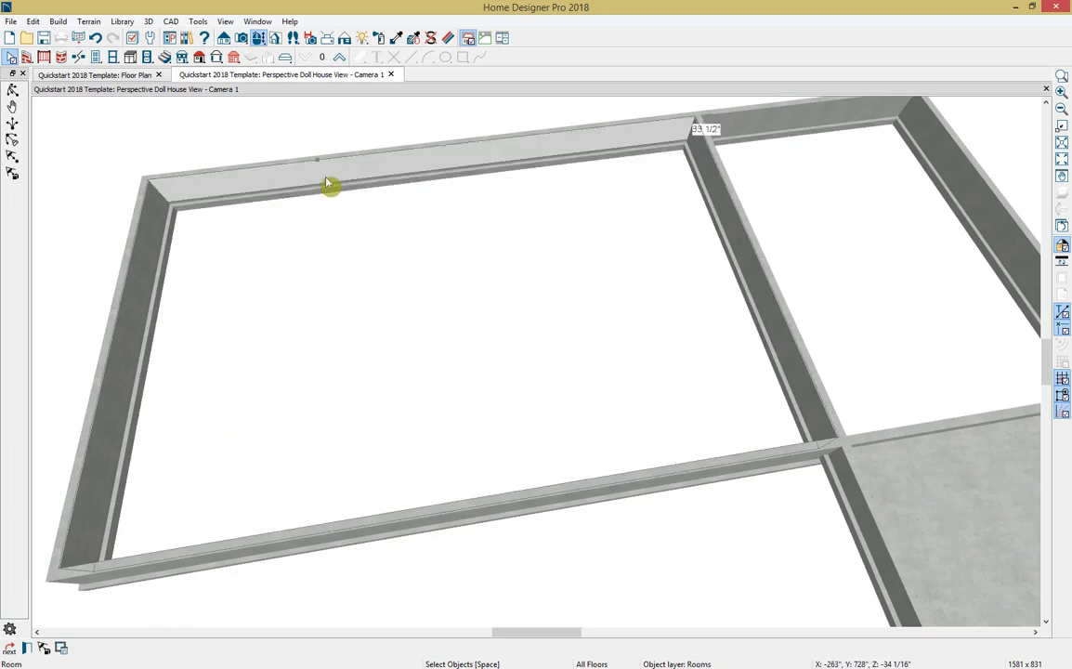
left_click(28, 649)
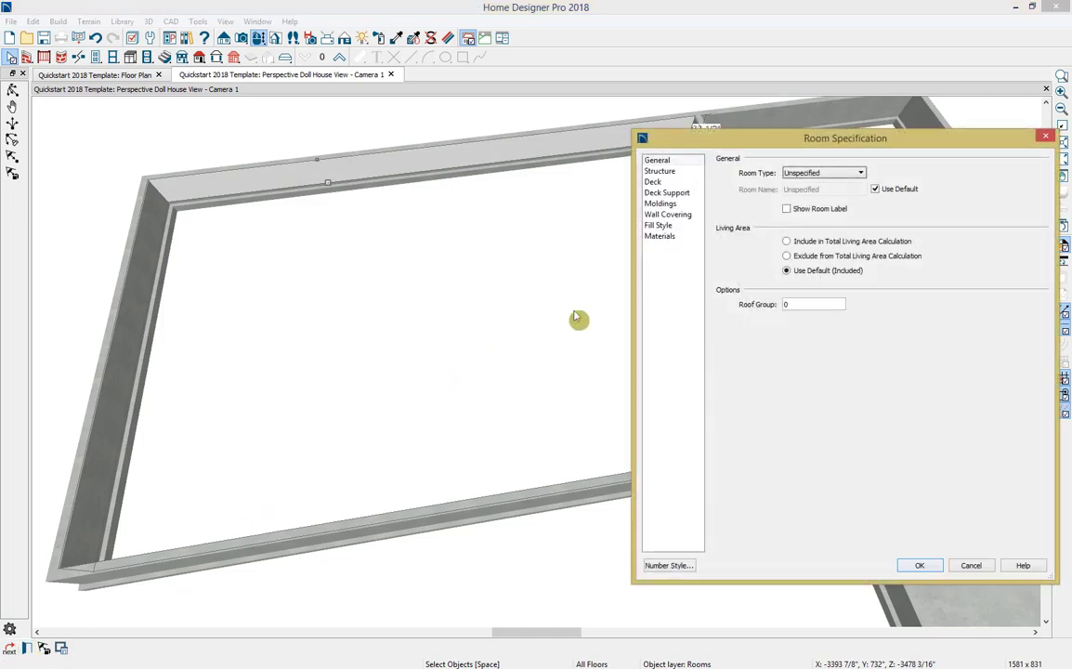
left_click(786, 208)
left_click(874, 189)
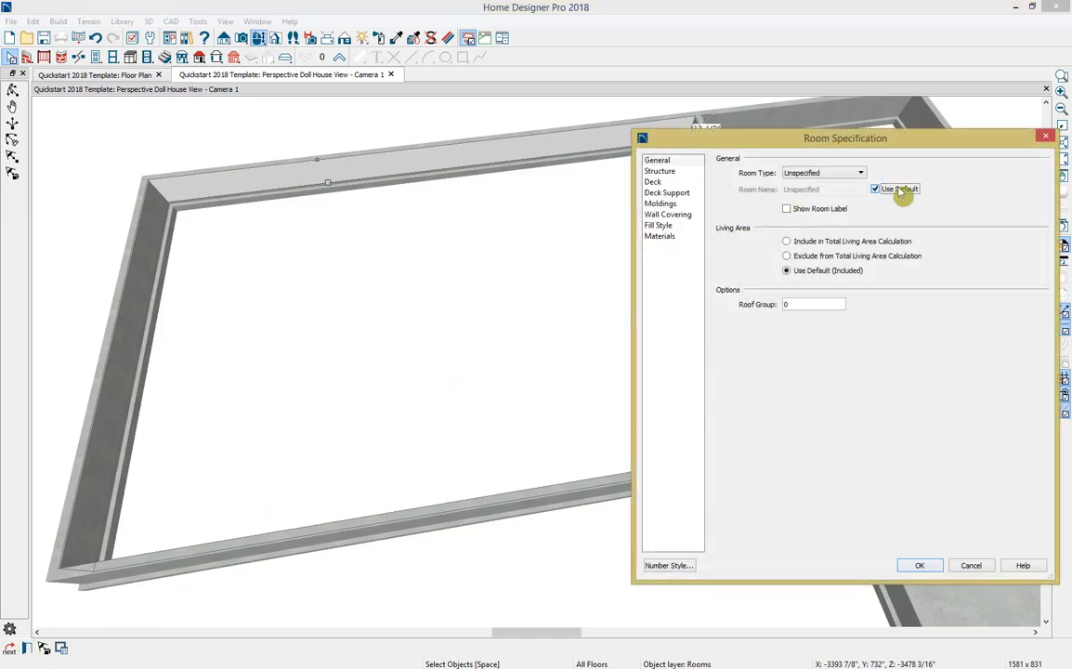
left_click_drag(835, 190, 795, 194)
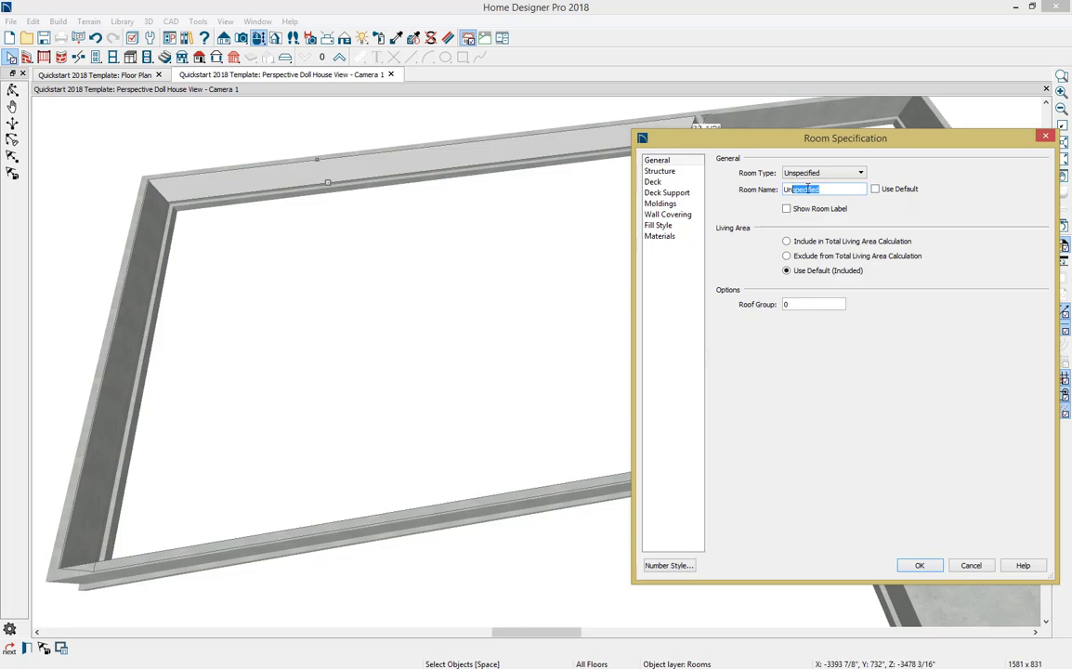
type("f")
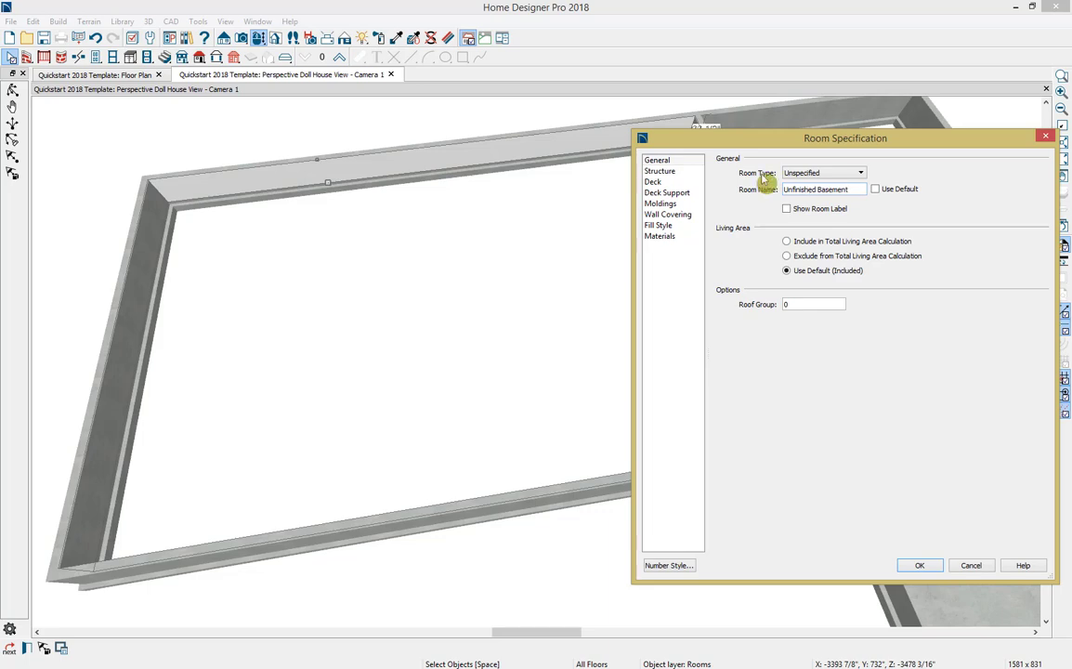
Step: Set the basement room's finished ceiling height to 8' and give the room a floor underneath
left_click(660, 171)
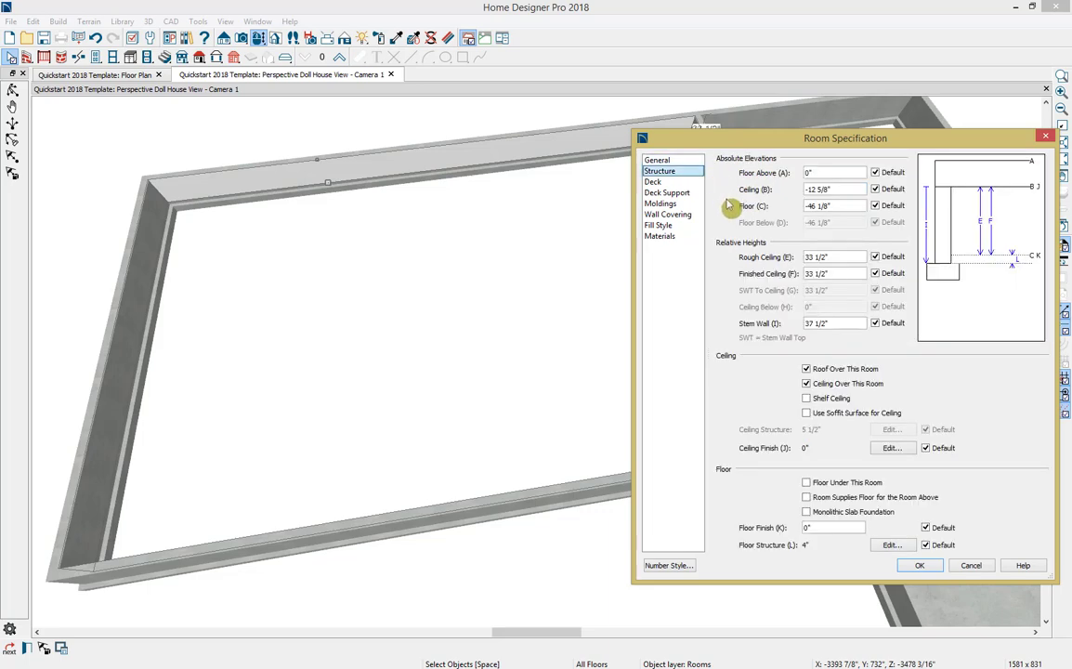
left_click_drag(833, 272, 762, 289)
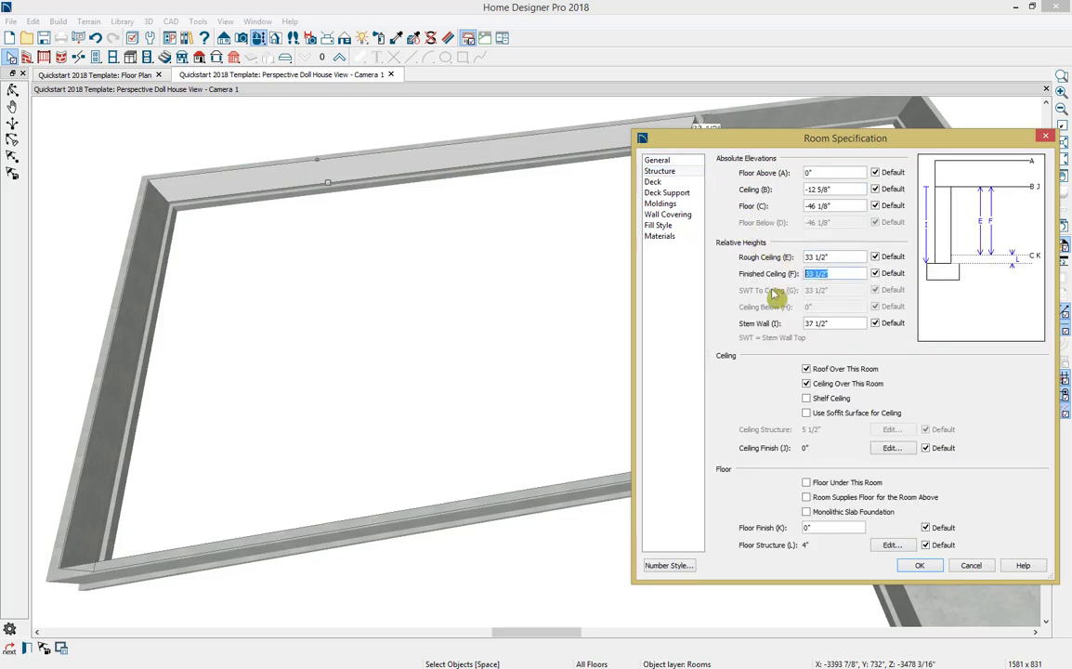
type("8'")
key("Tab")
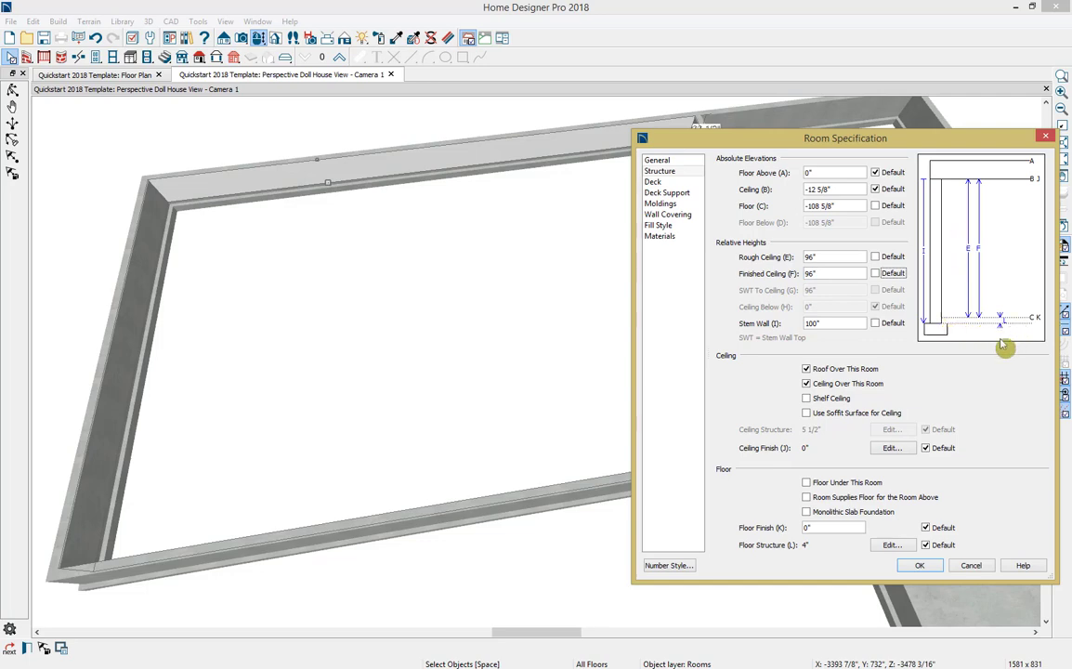
left_click(860, 485)
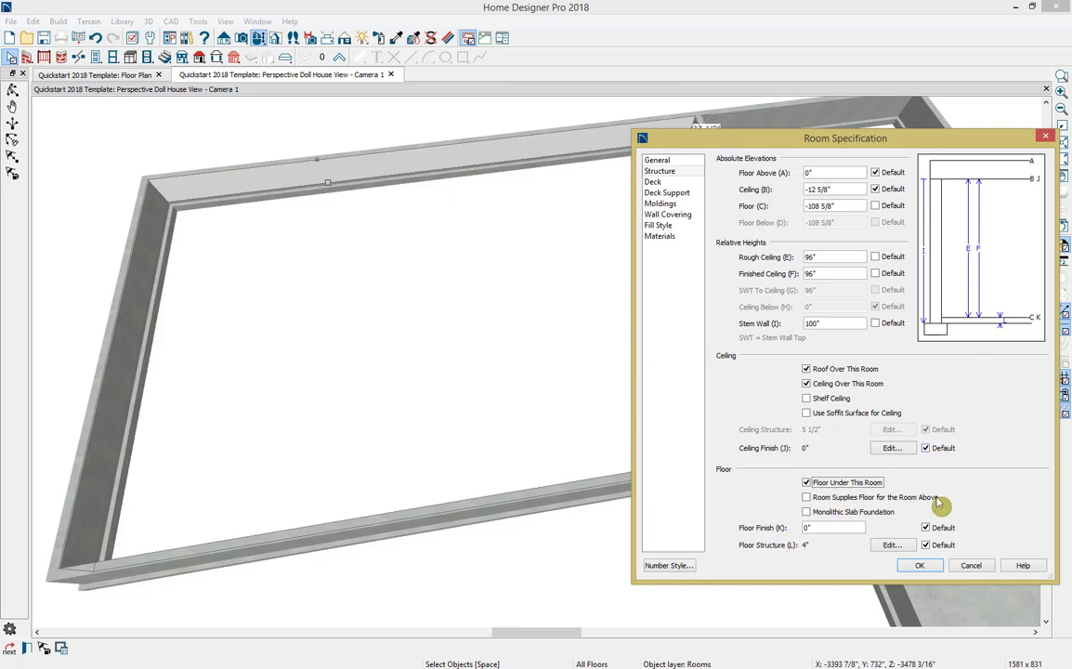
left_click(921, 567)
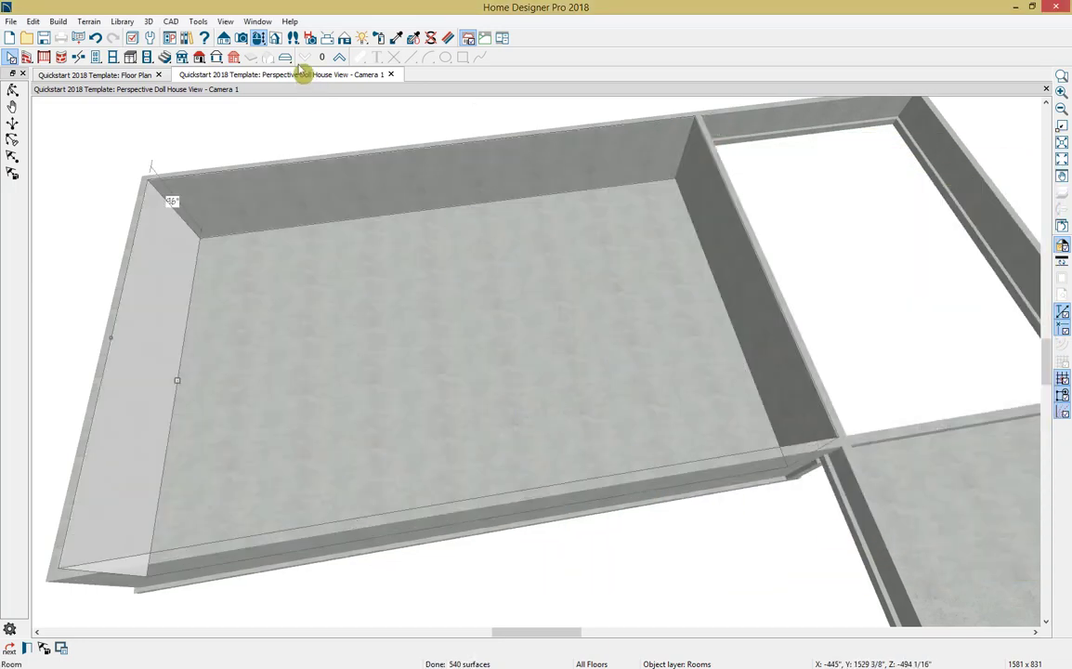
Step: Orbit the dollhouse camera around the basement's walls and slab, and place that view side by side with the floor plan
left_click(272, 38)
left_click_drag(353, 186, 500, 194)
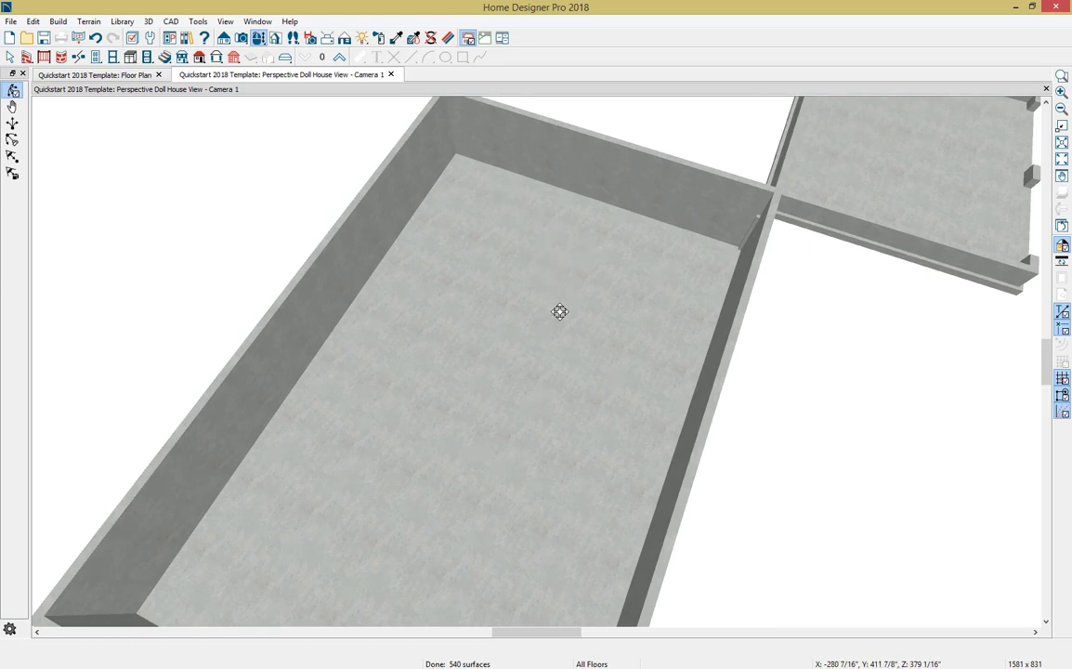
left_click_drag(558, 310, 448, 289)
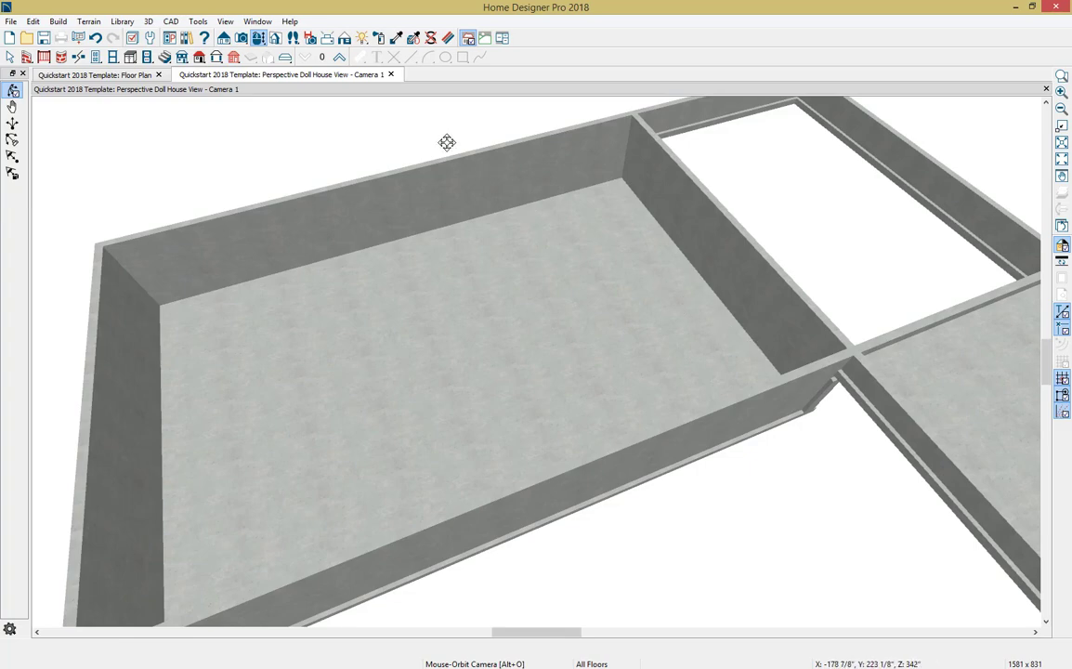
left_click_drag(330, 80, 925, 224)
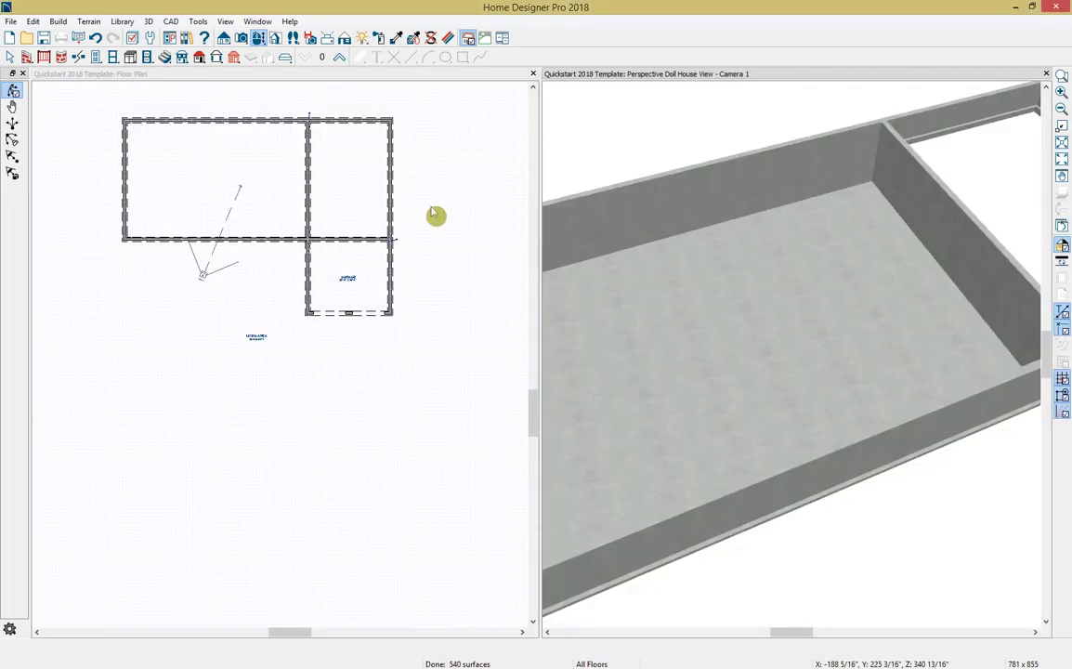
Step: Draw two connected interior walls in the basement corner near the garage, the one along the front foundation wall about 15'-10" long
scroll(332, 208, "up", 4)
scroll(332, 193, "up", 5)
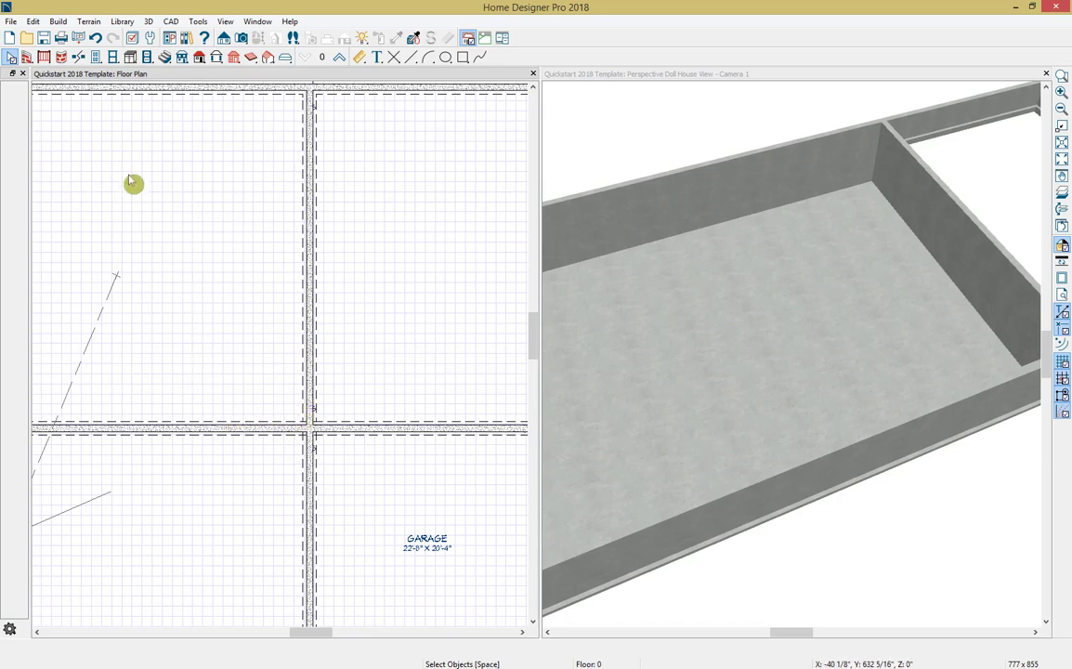
left_click(27, 57)
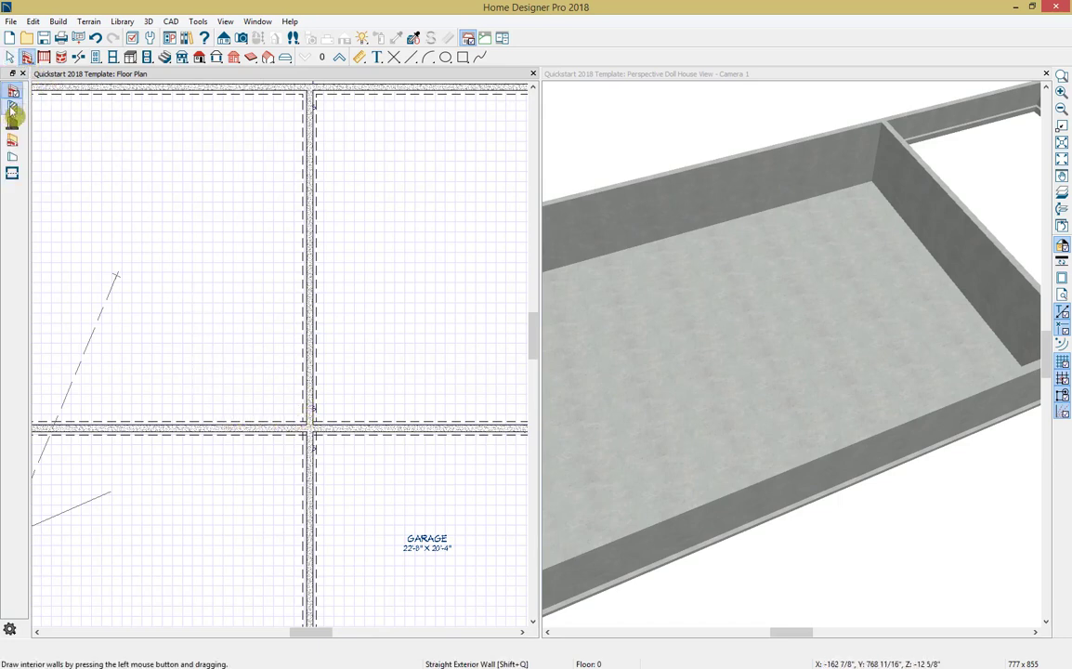
left_click(13, 107)
scroll(233, 349, "up", 2)
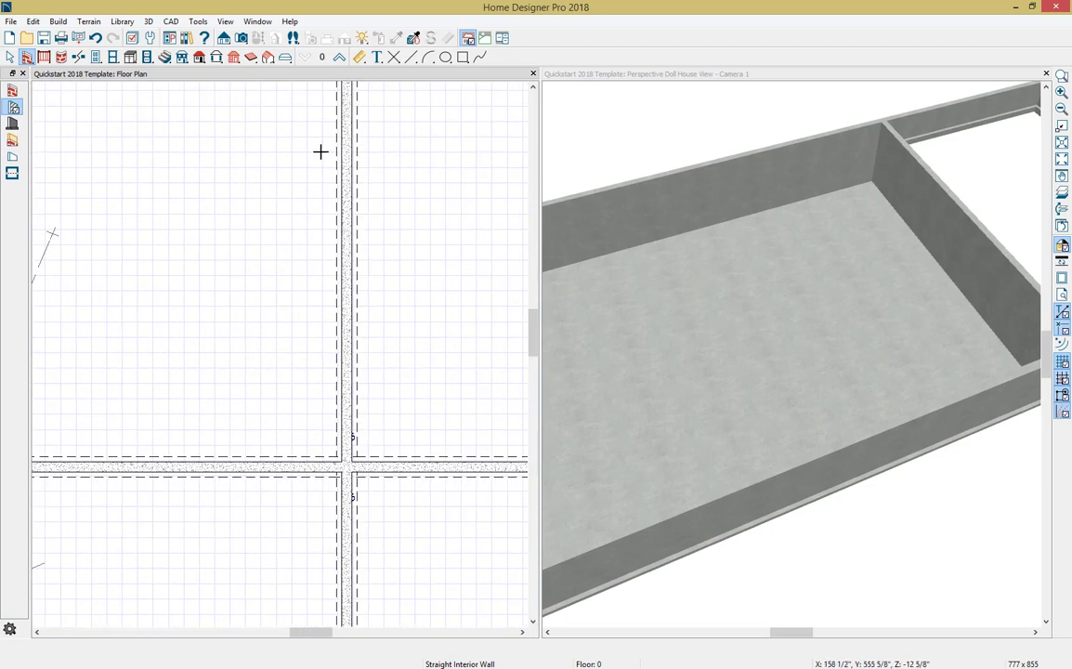
left_click_drag(320, 150, 96, 430)
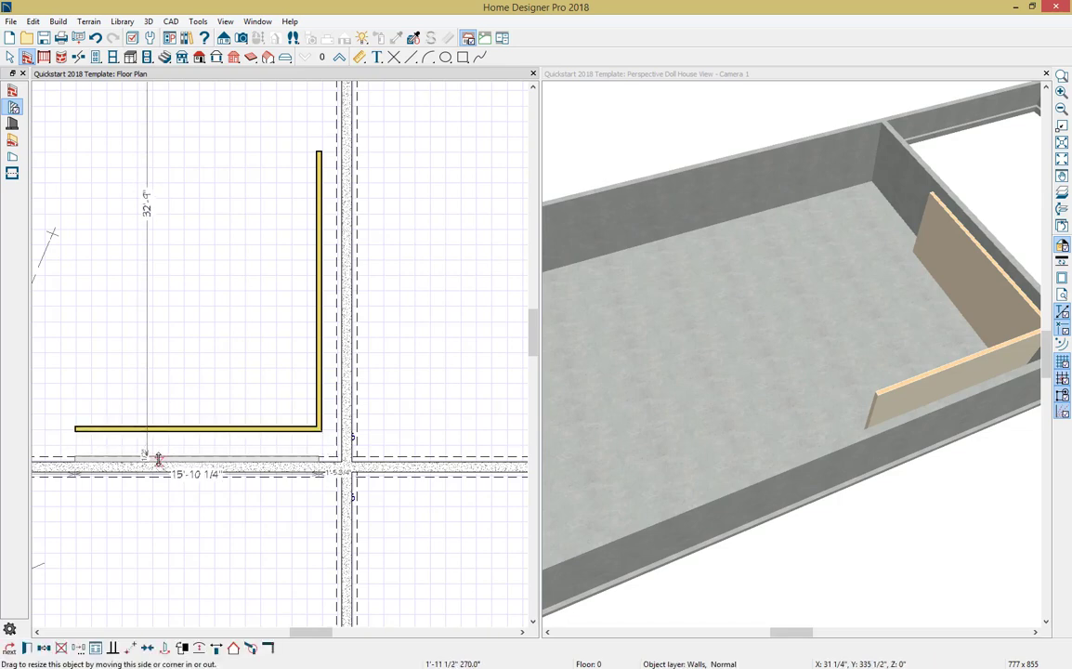
Step: Move both interior walls outward to line the adjacent foundation walls, leaving a gap of about 1/2"
left_click_drag(160, 446, 160, 459)
left_click(339, 406)
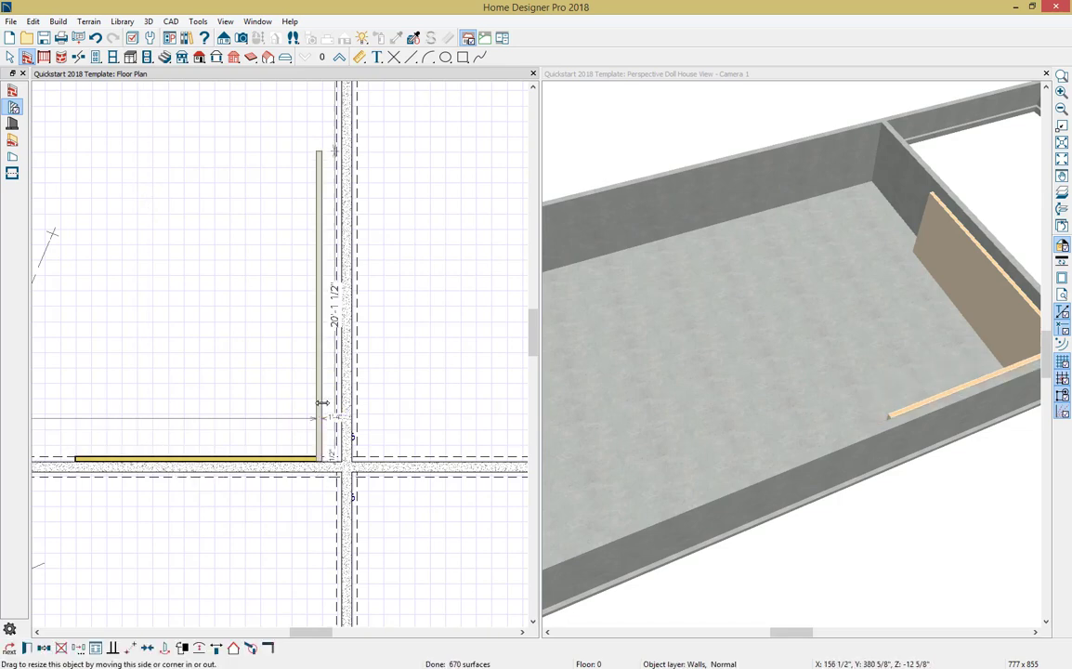
left_click_drag(340, 405, 340, 404)
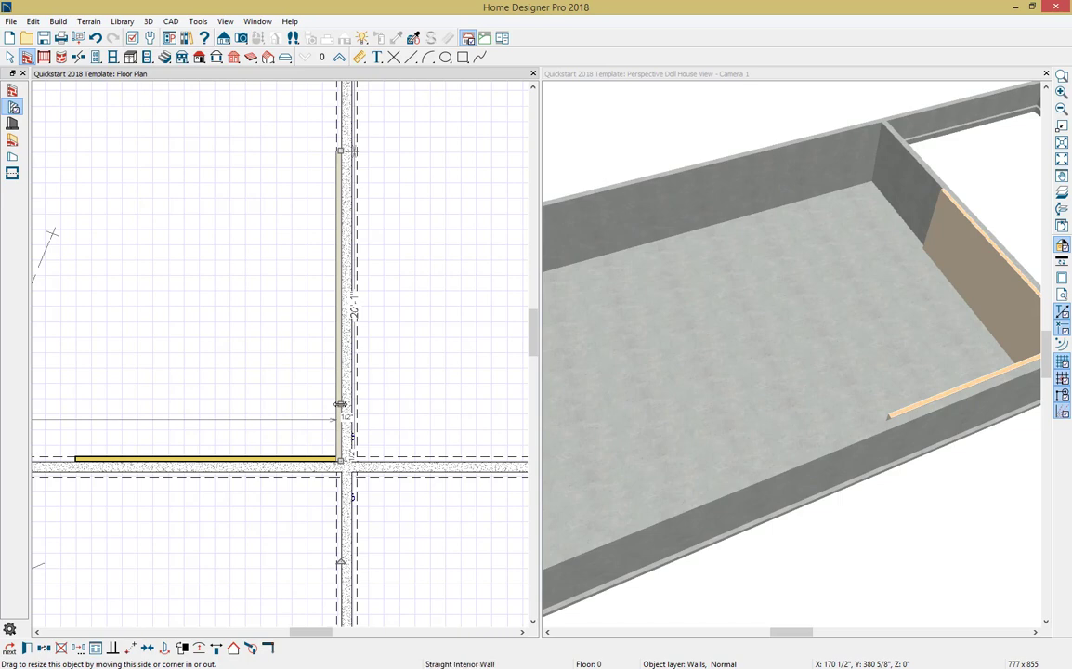
Step: Draw a straight staircase about 96" long and 39" wide in the basement, about 3'-2" from the interior wall lining the dividing wall
left_click(168, 61)
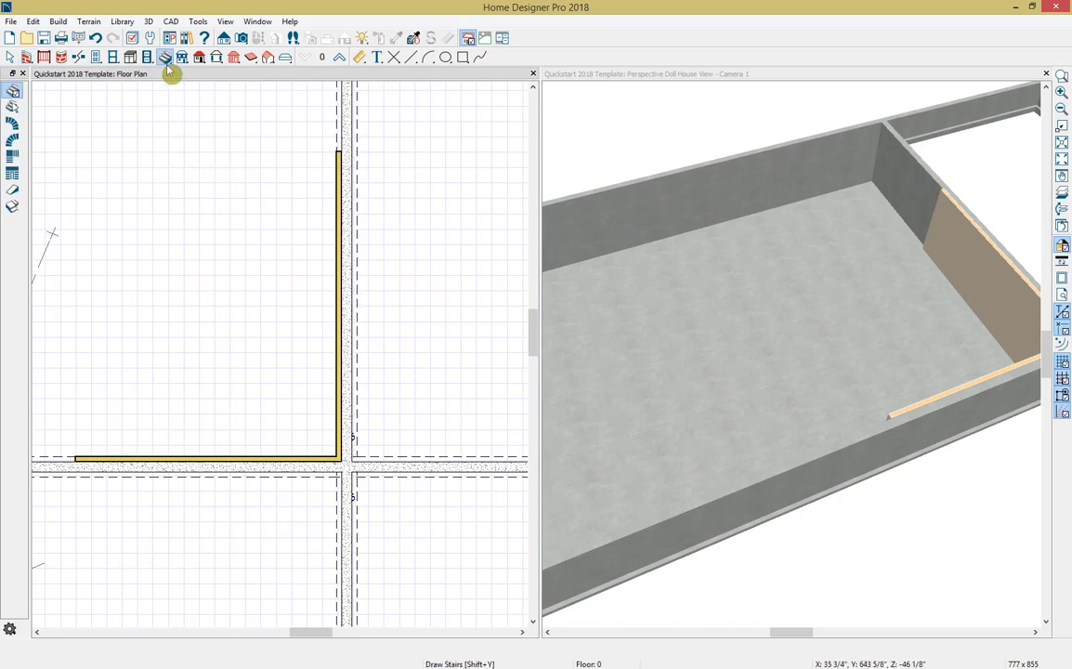
left_click(14, 90)
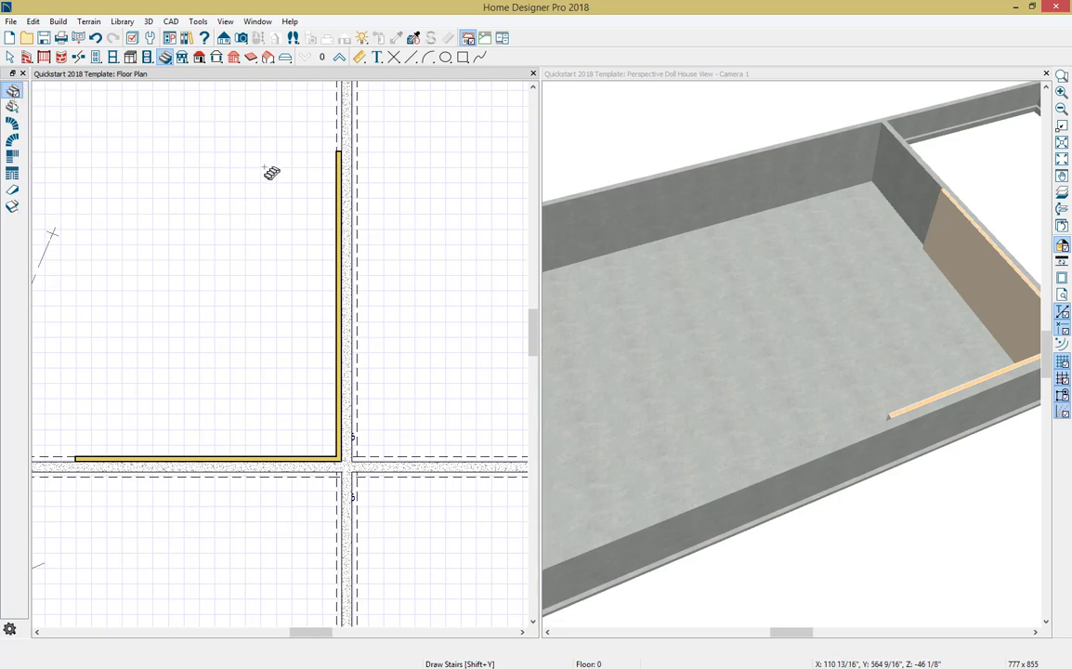
mouse_move(274, 170)
left_mouse_down()
mouse_move(270, 293)
mouse_move(269, 283)
left_mouse_up()
Step: Review the staircase's general, style, railing, newel and baluster, line, fill, material and arrow settings, and leave without applying changes
left_click(267, 273)
double_click(267, 273)
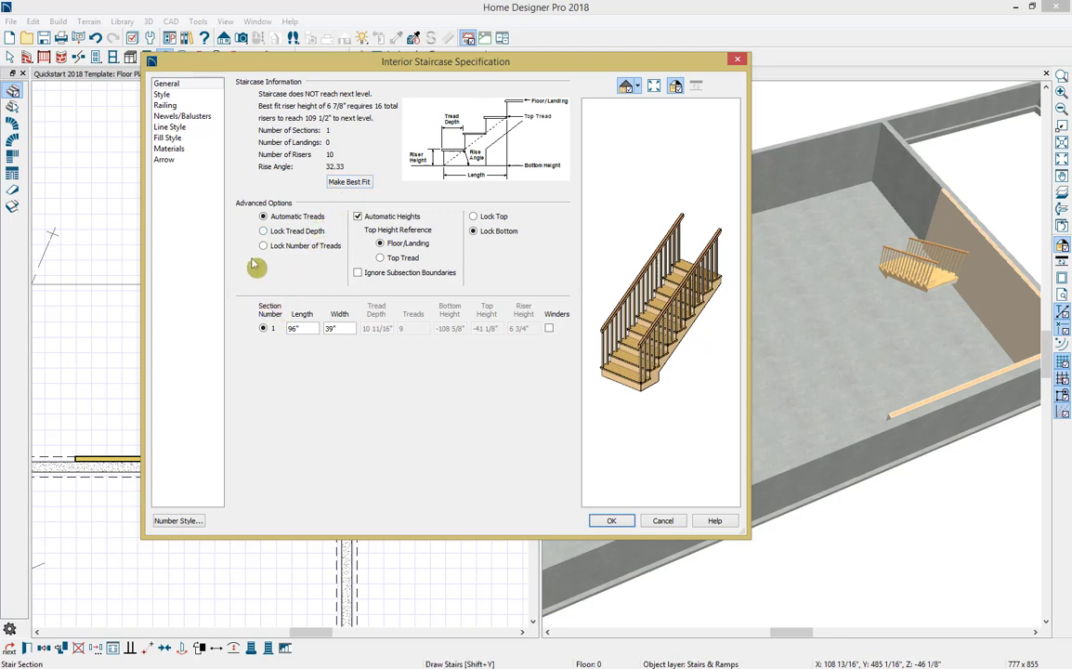
left_click(200, 96)
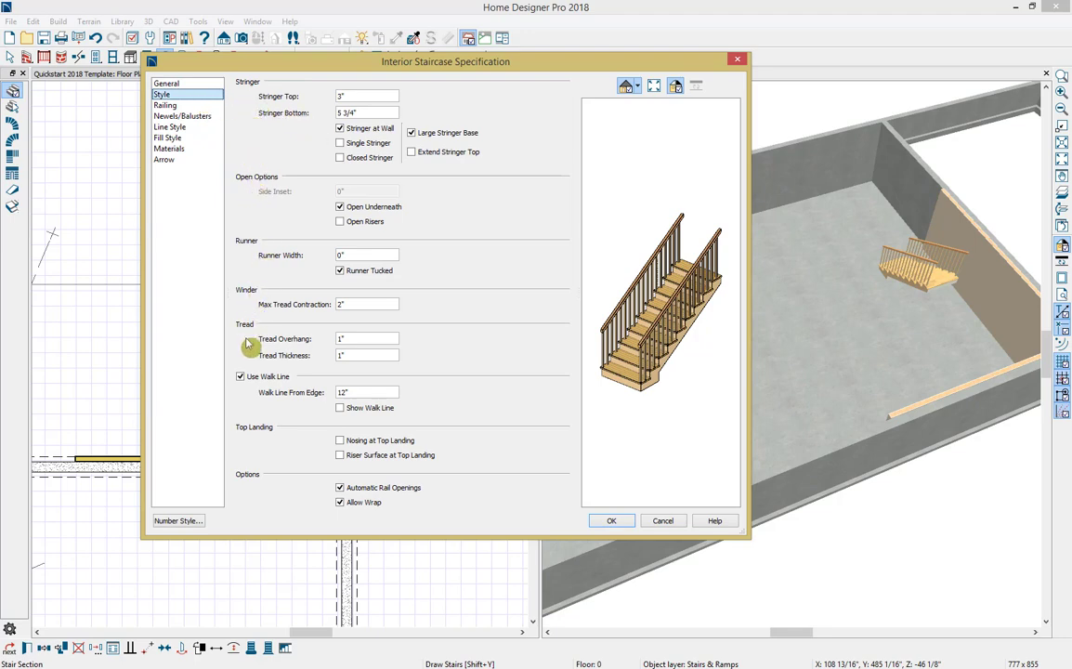
left_click(205, 106)
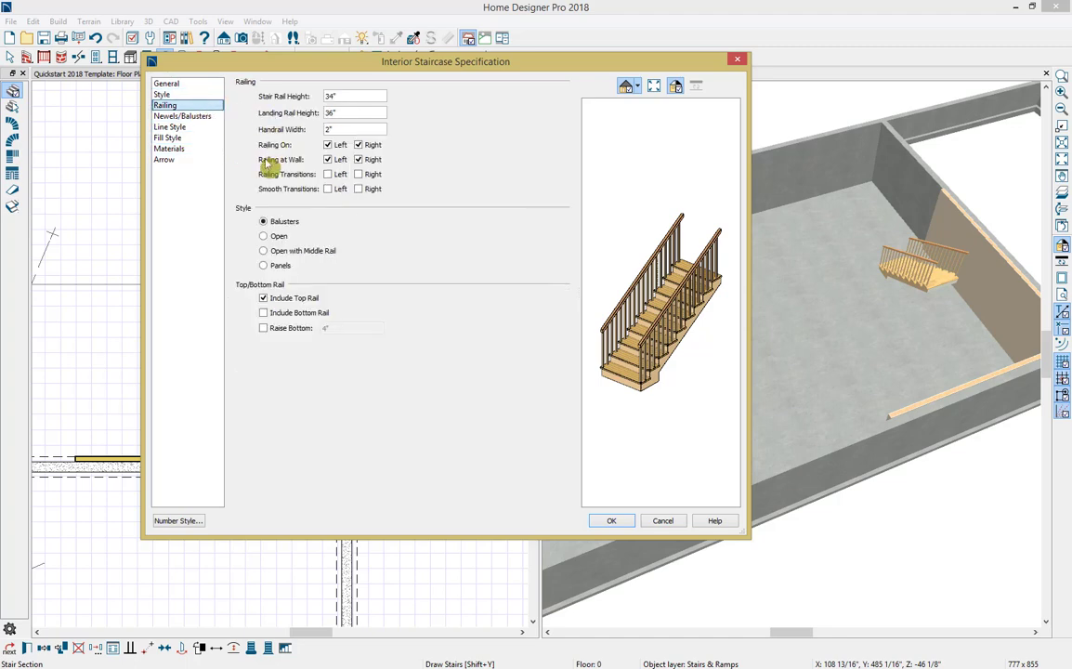
left_click(217, 117)
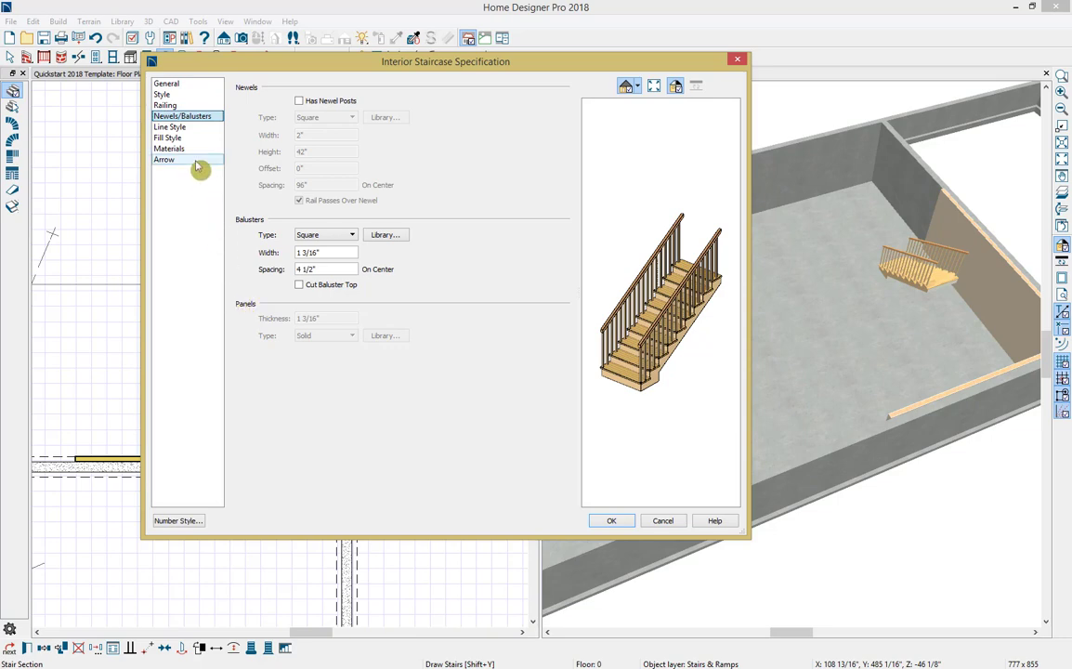
left_click(195, 128)
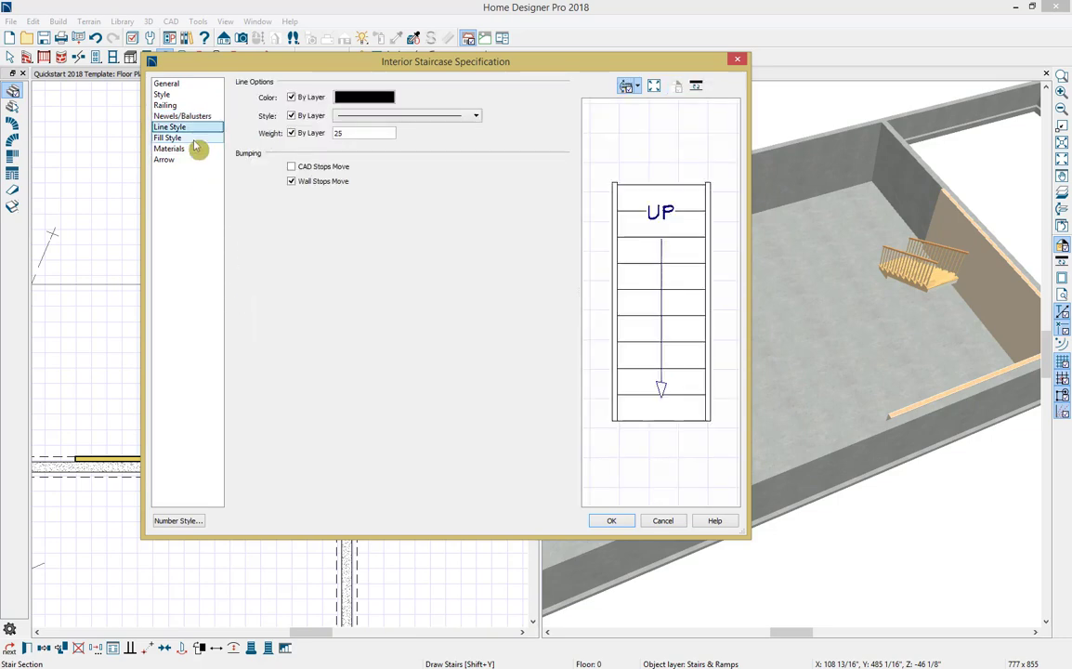
left_click(195, 139)
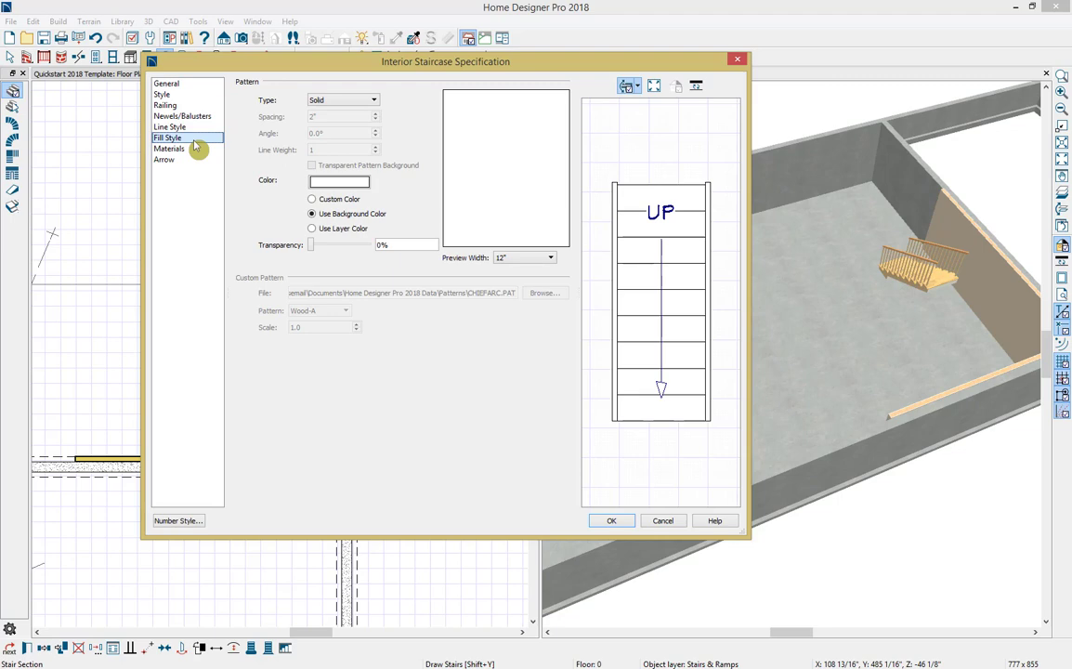
left_click(195, 150)
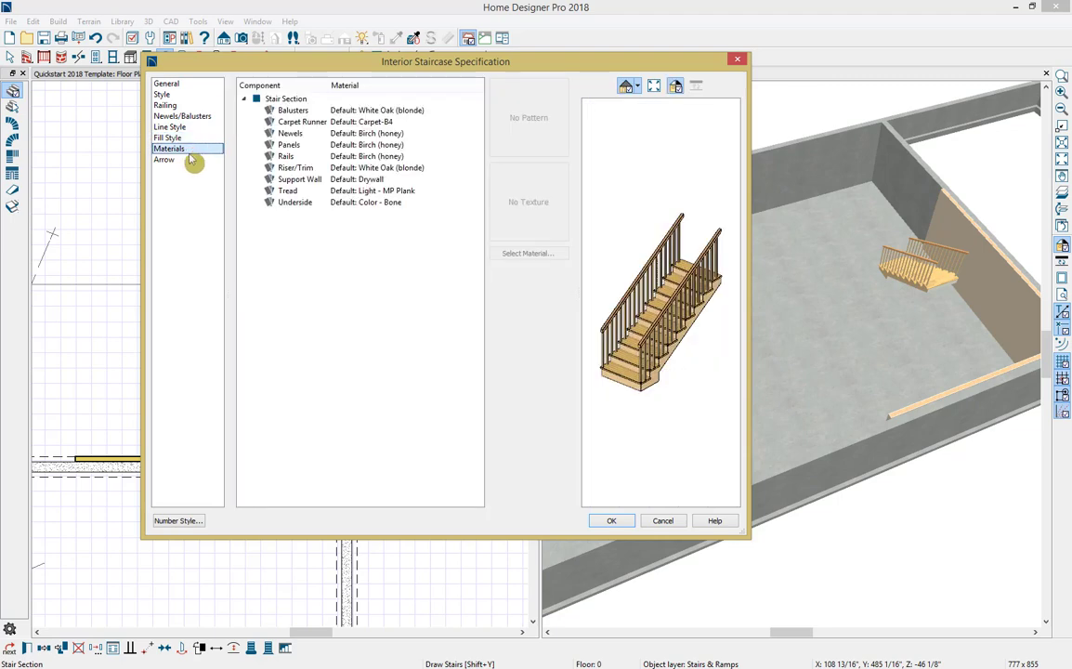
left_click(189, 163)
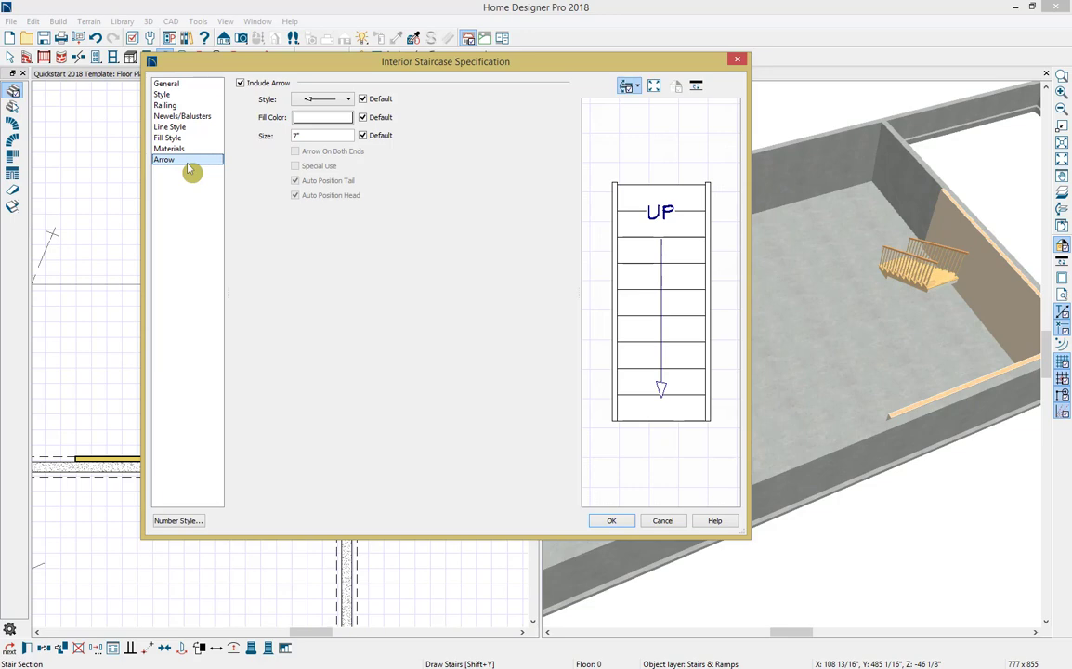
left_click(661, 522)
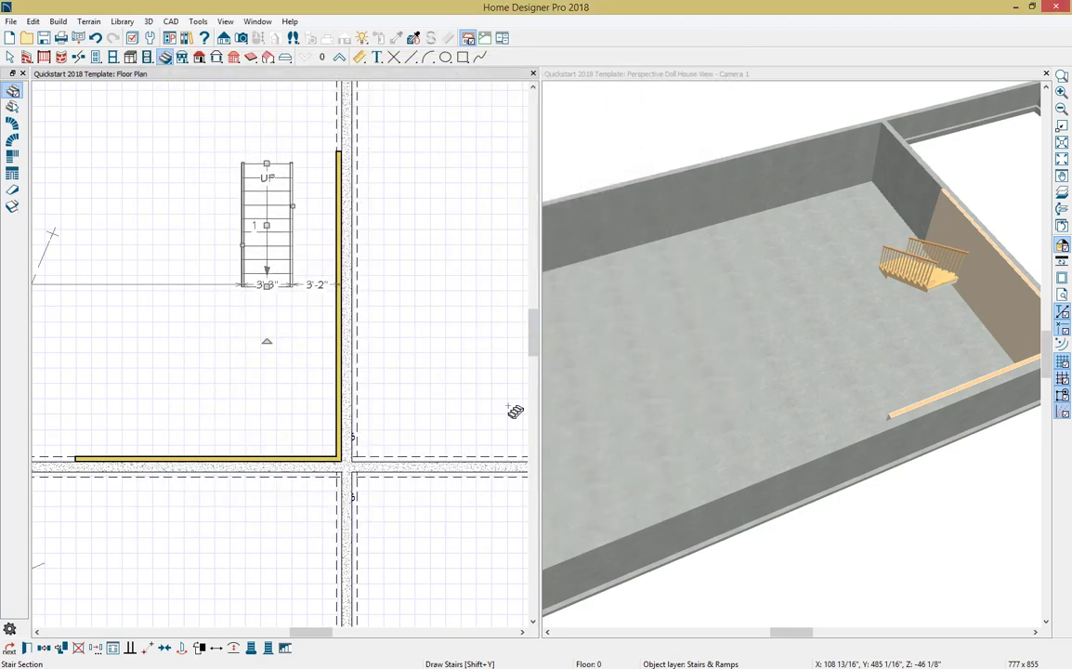
Step: Replace the straight staircase with a clockwise U-shaped staircase with a 0" gap, its landing fitted into the corner of the two interior walls
left_click(252, 227)
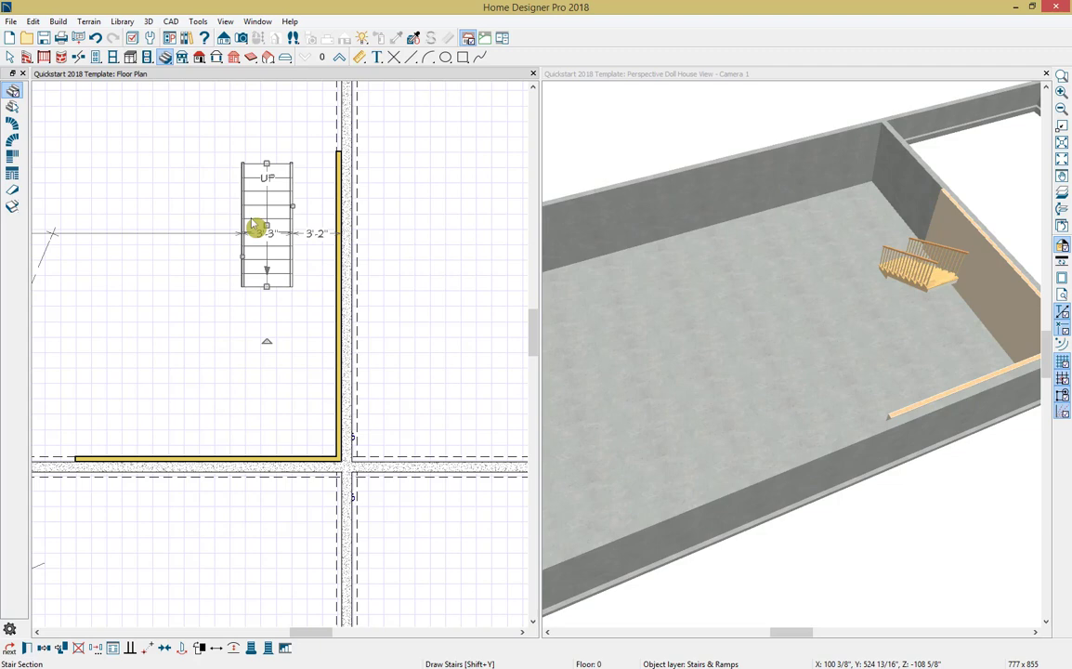
key("Delete")
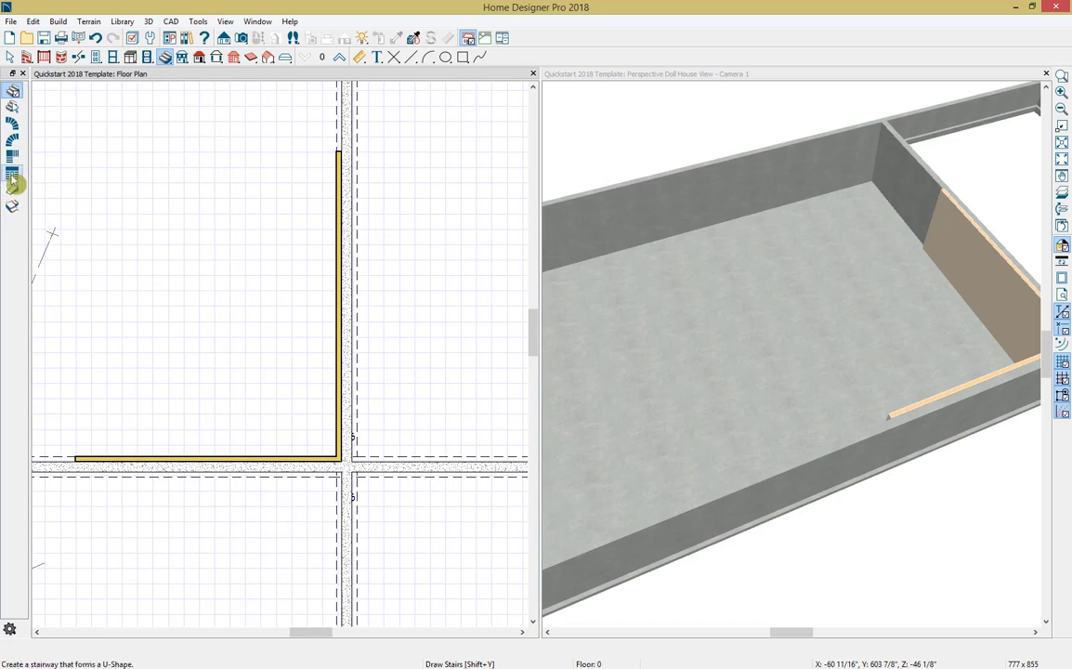
double_click(13, 182)
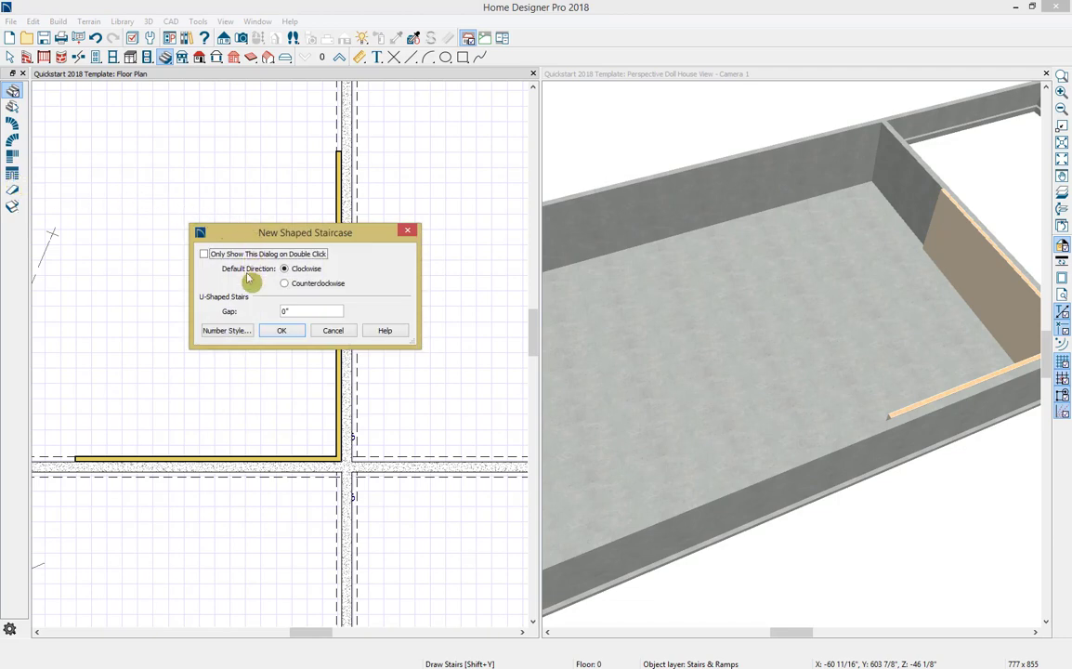
left_click(280, 331)
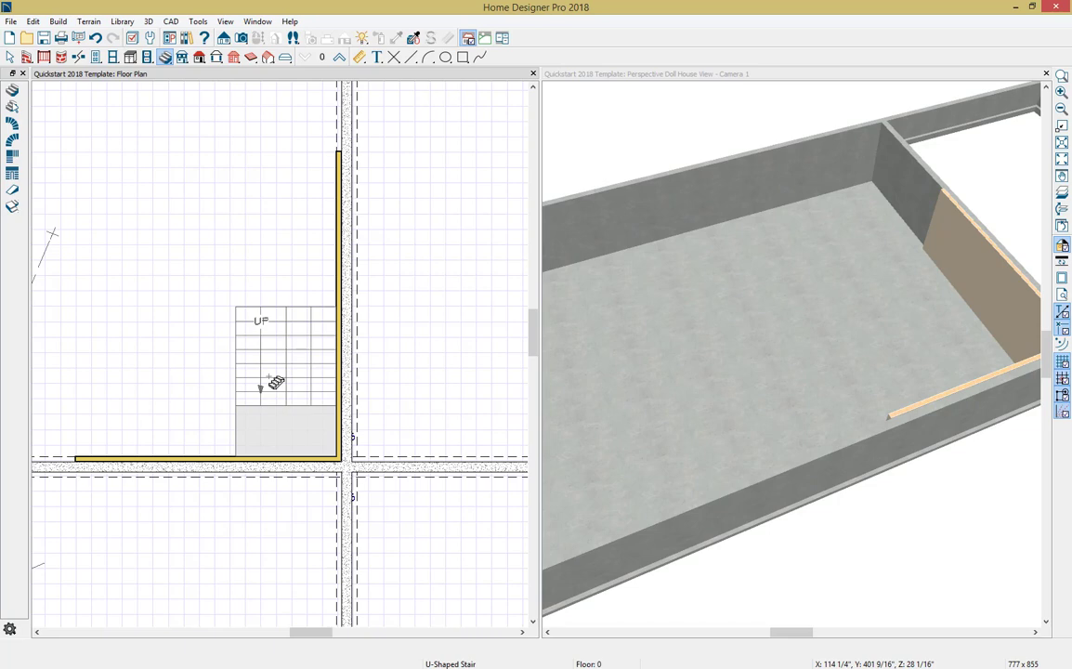
left_click(276, 383)
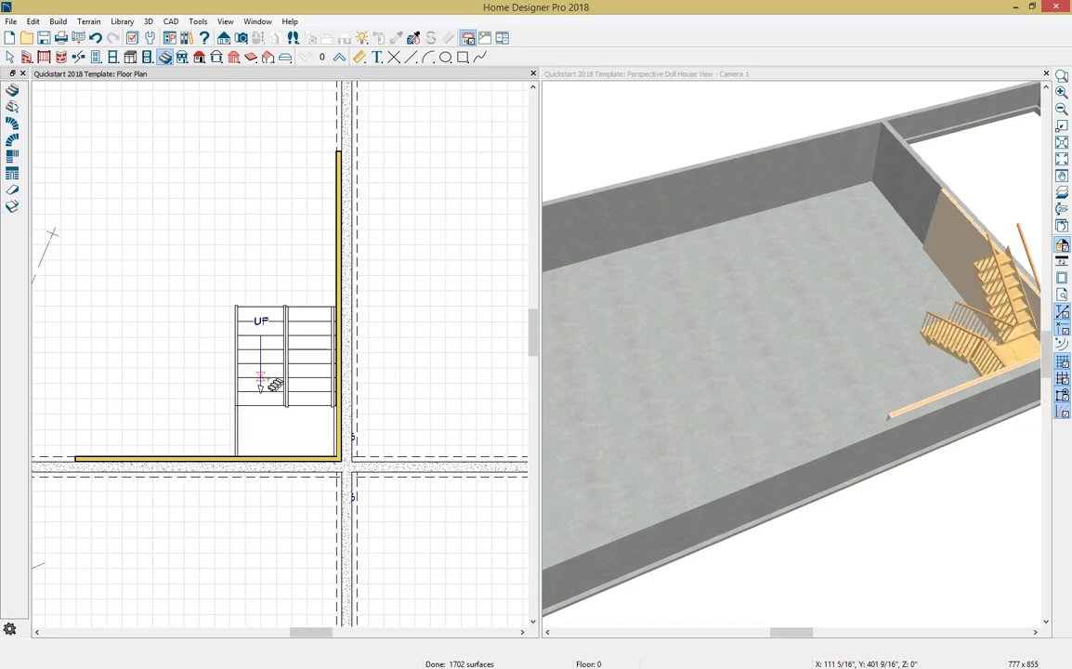
Step: Shorten both interior walls around the staircase, the one along the dividing wall to about 10'-8 1/2" and the other to about 8'-1 1/2"
left_click(601, 86)
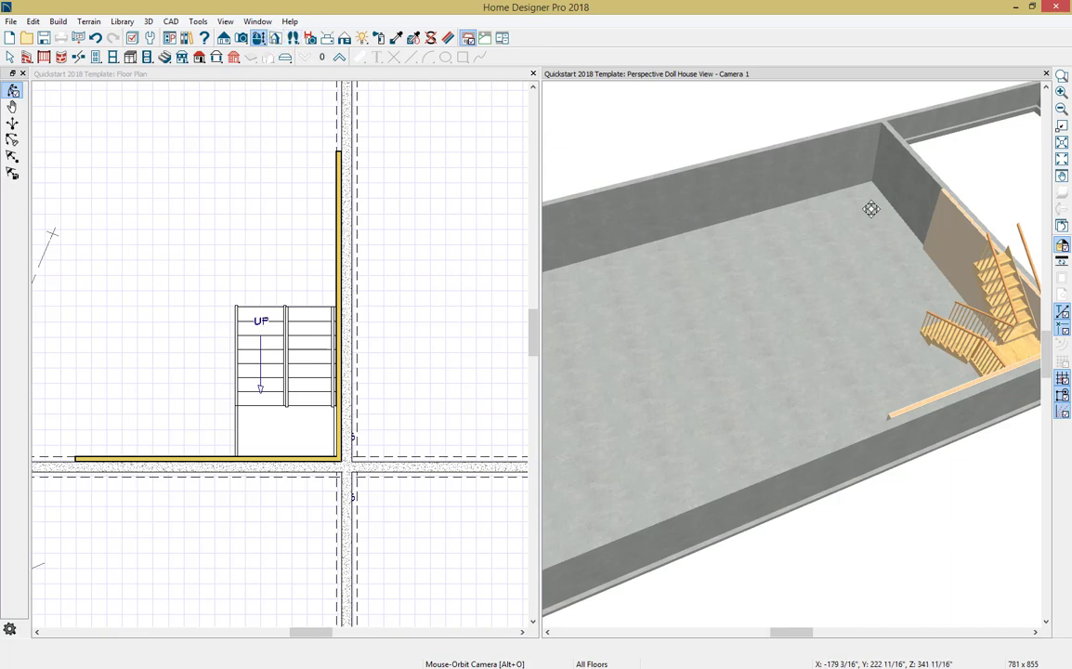
left_click_drag(869, 208, 823, 319)
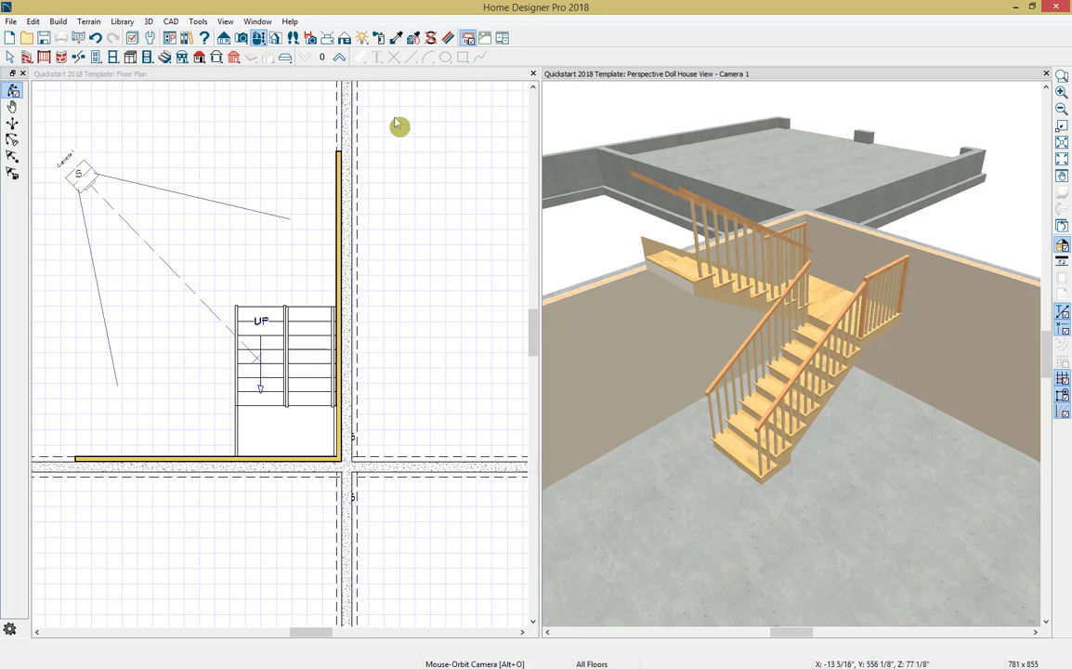
left_click(372, 86)
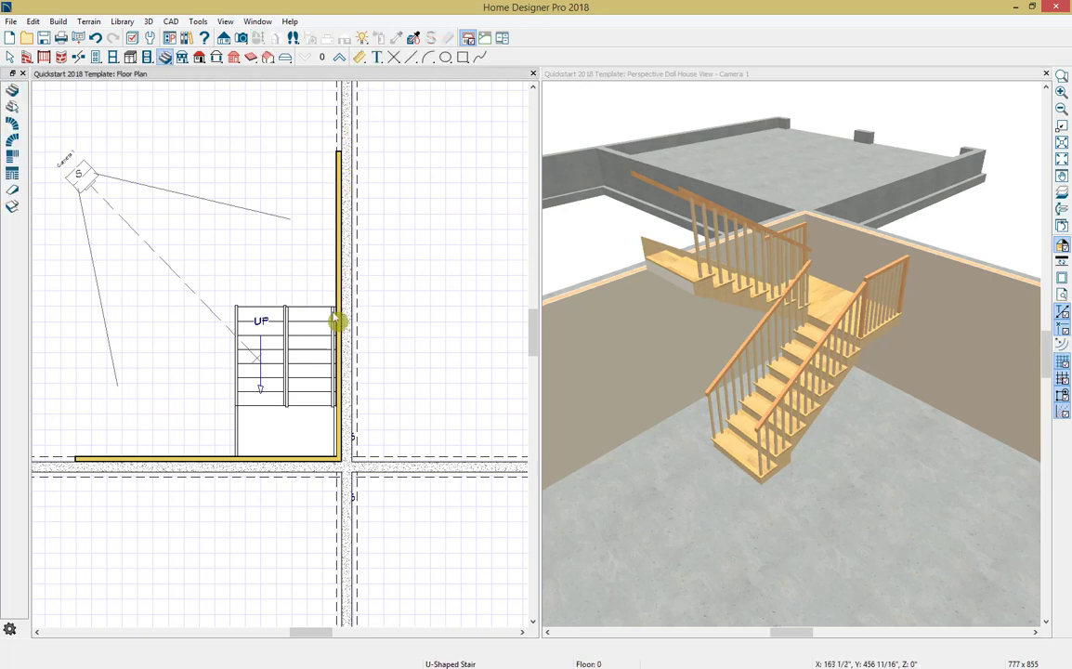
left_click(340, 164)
key("space")
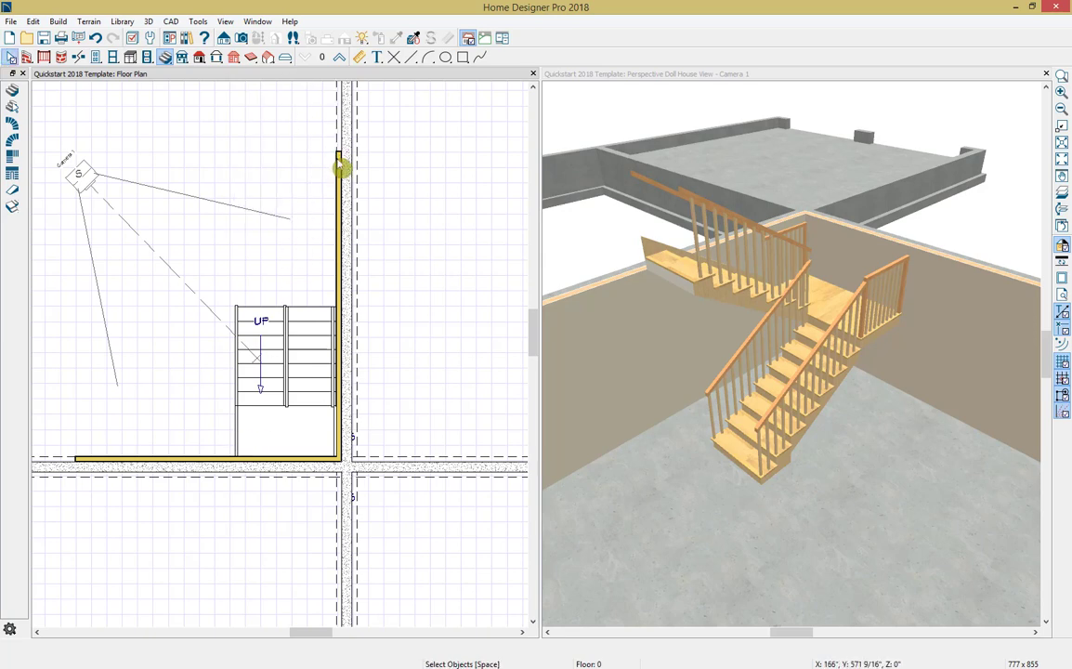
left_click(342, 163)
left_click_drag(342, 163, 330, 297)
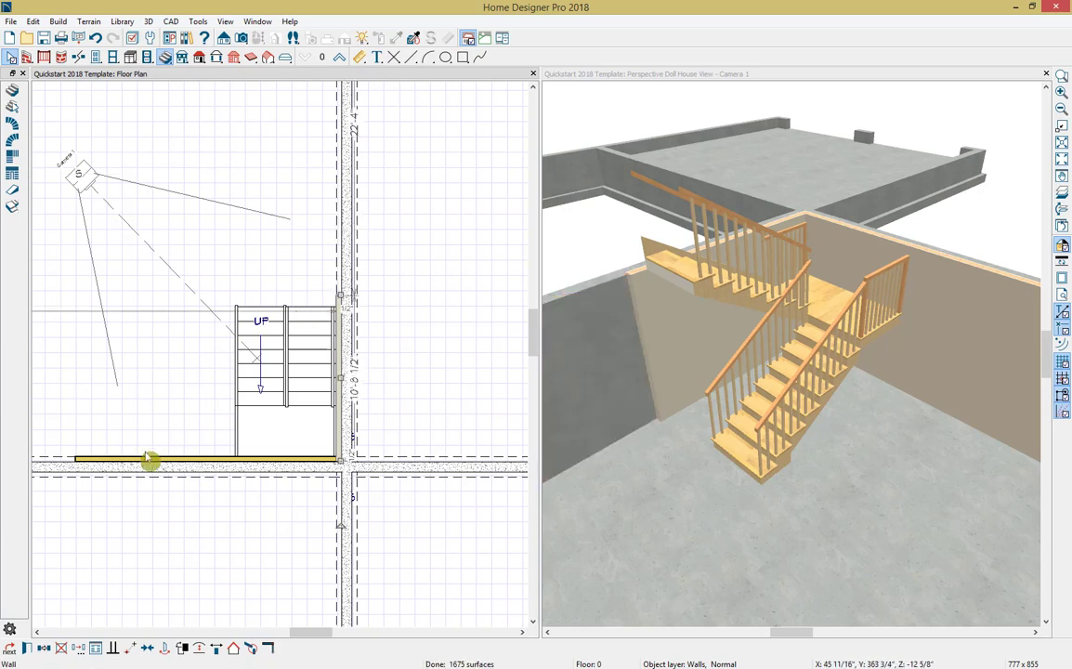
left_click(88, 468)
left_click_drag(79, 469, 213, 462)
left_click(53, 160)
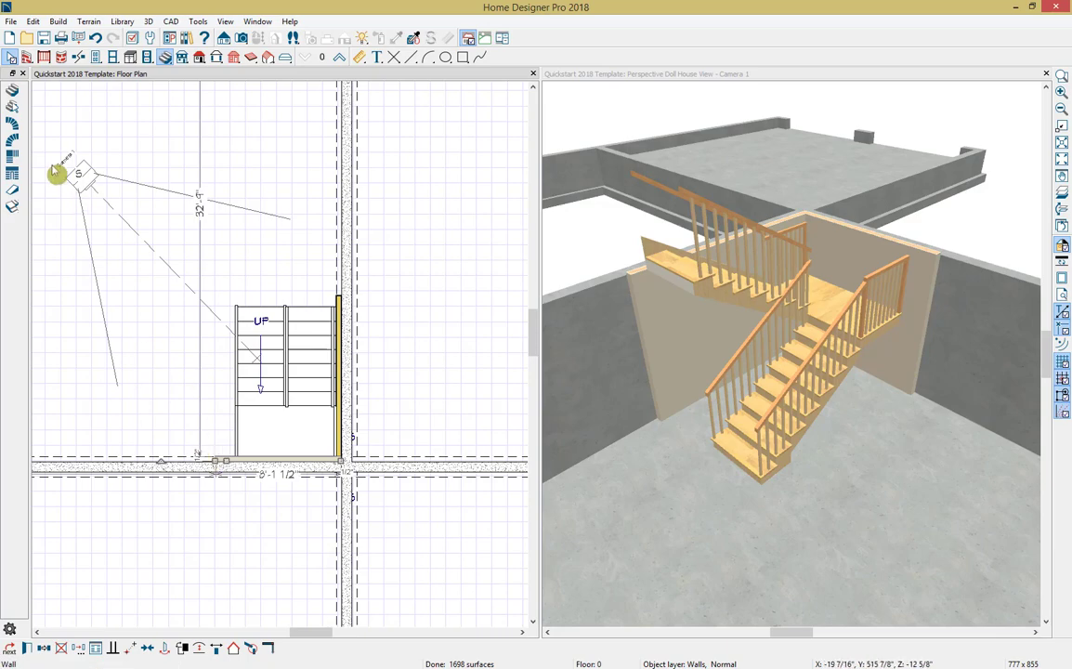
Step: Draw a straight interior wall about 8' long beneath the lower flight's open side, starting from the interior wall behind the landing
left_click(26, 56)
left_click(12, 107)
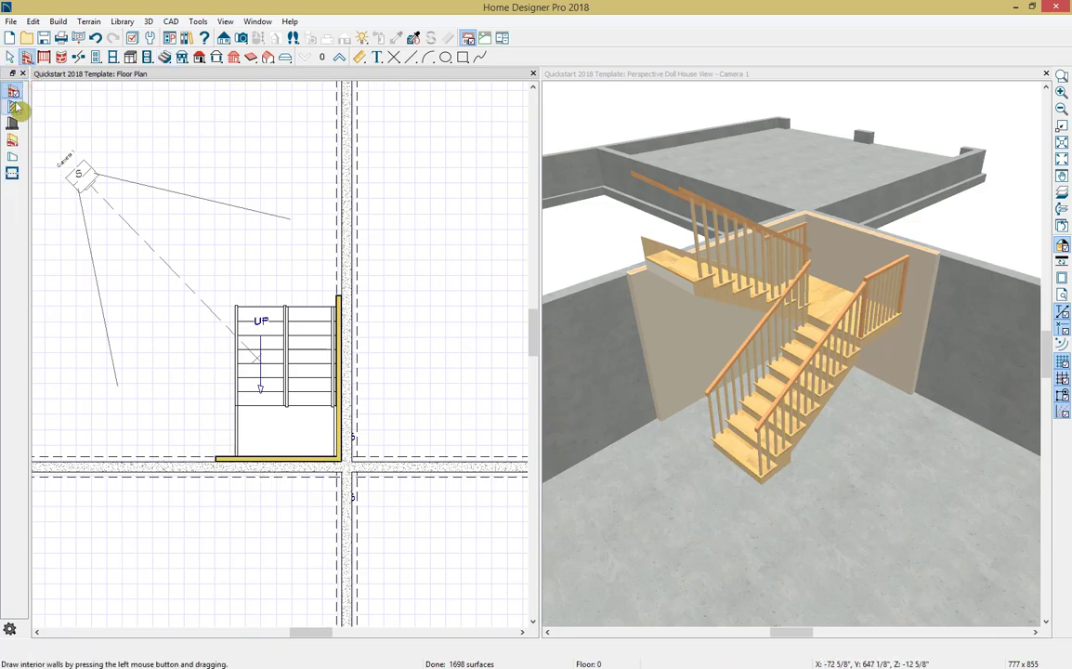
scroll(252, 388, "up", 2)
scroll(252, 387, "up", 1)
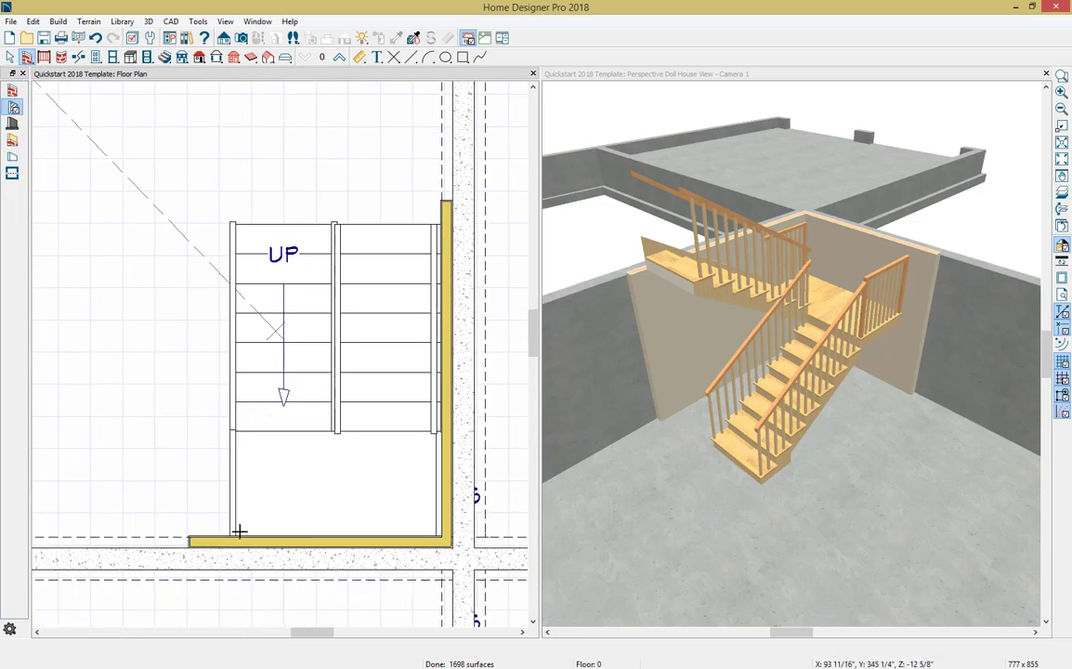
left_click_drag(233, 536, 233, 276)
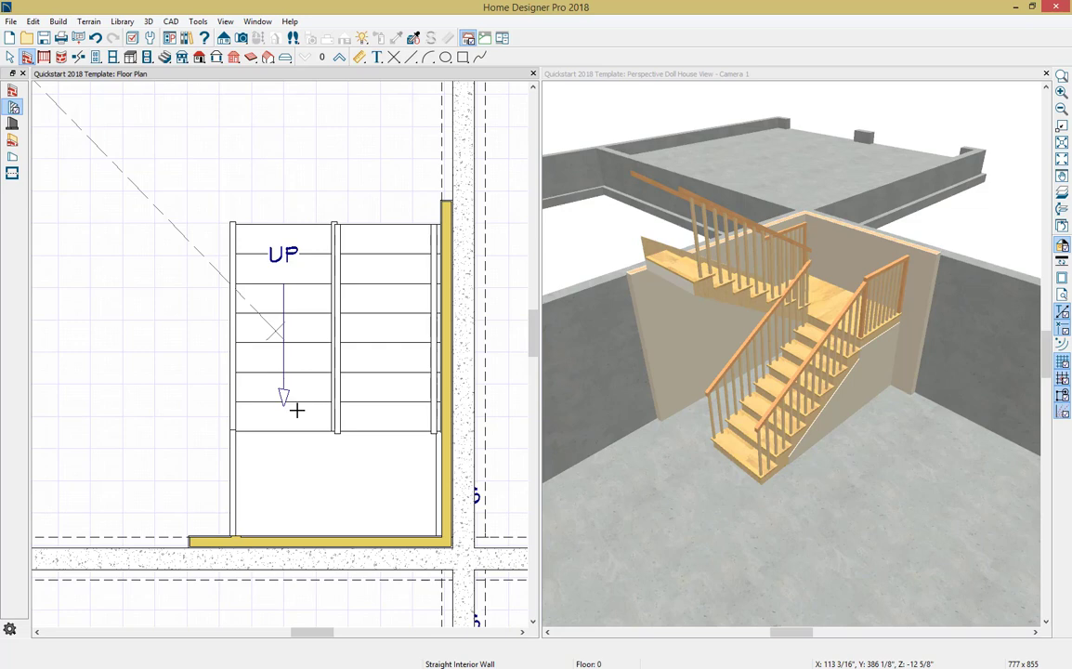
key("space")
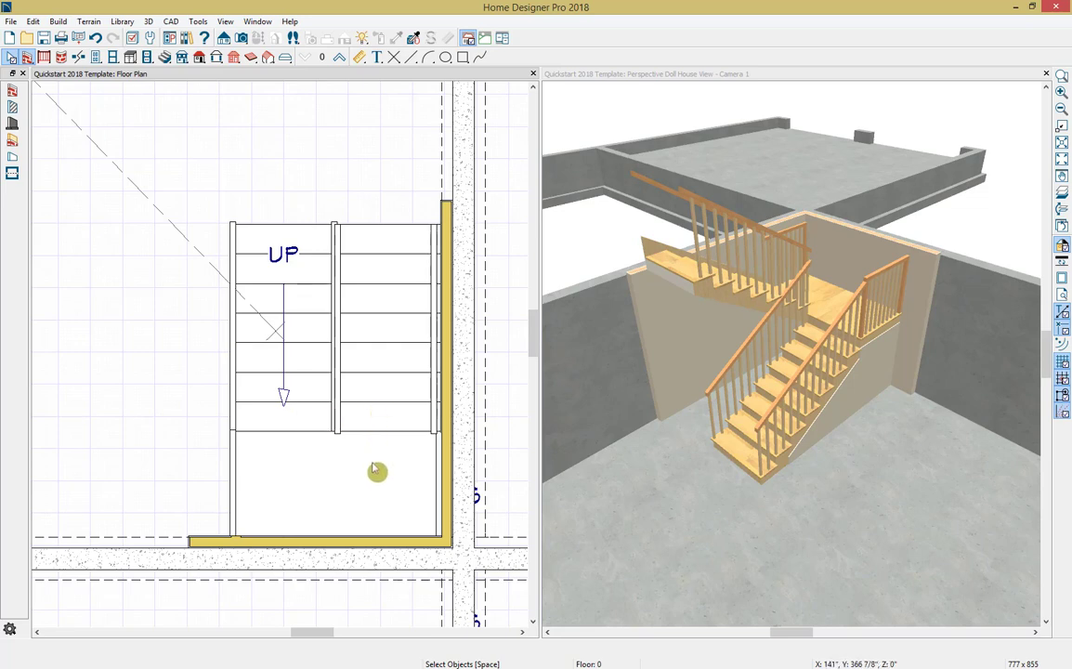
Step: Set the solid fill of the landing and both stair flights to 50% transparency
left_click(311, 478)
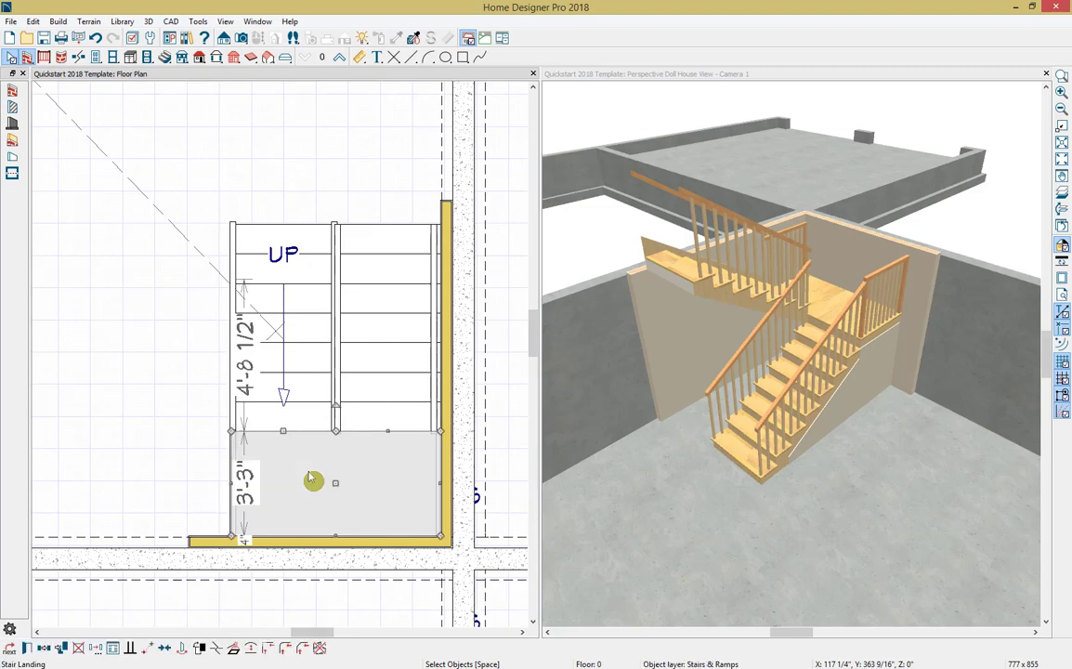
left_click(366, 388)
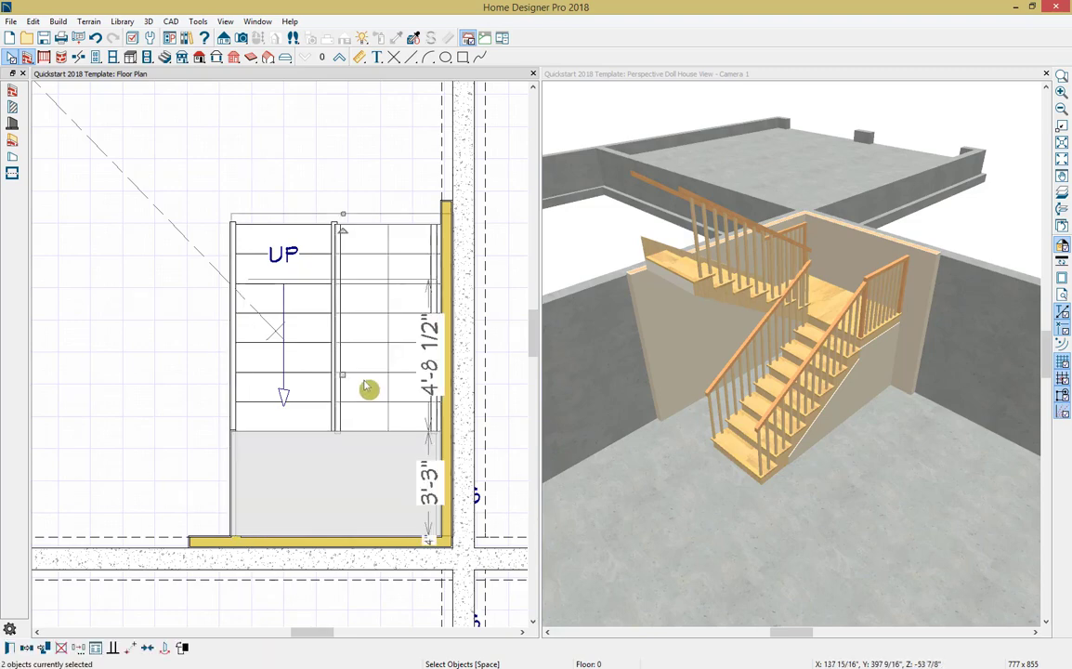
key("Escape")
left_click(313, 382)
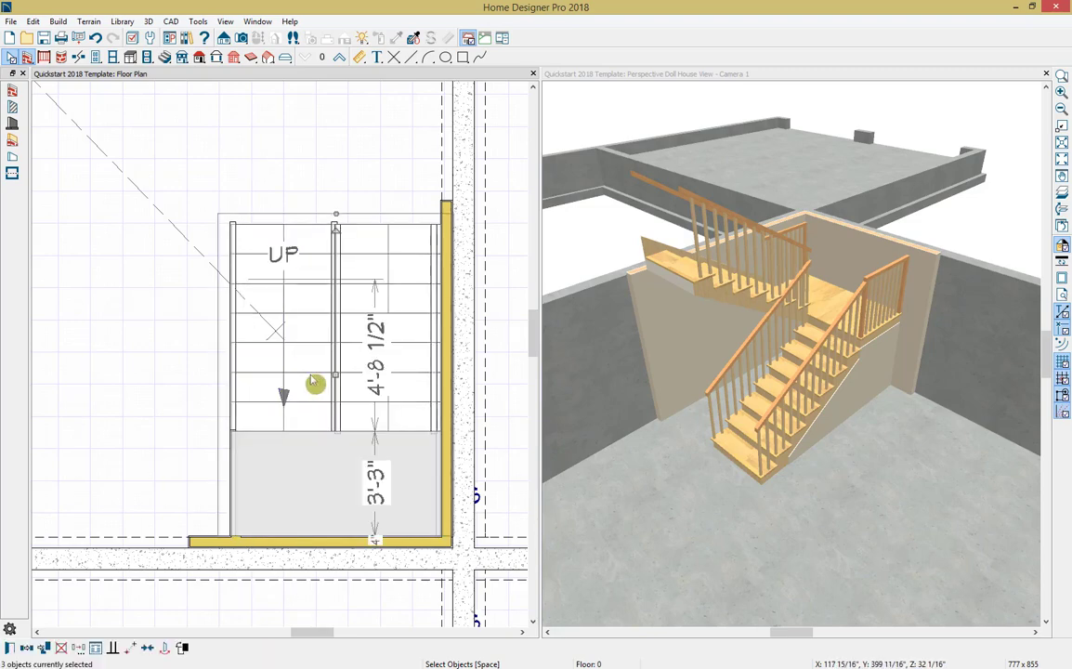
left_click(10, 649)
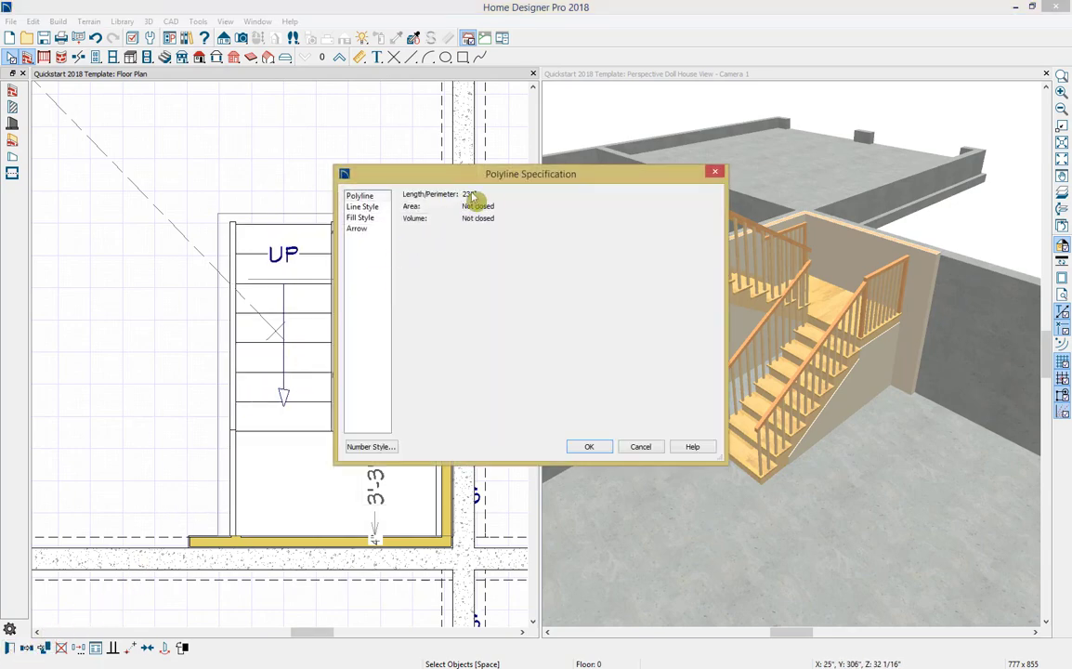
left_click(385, 221)
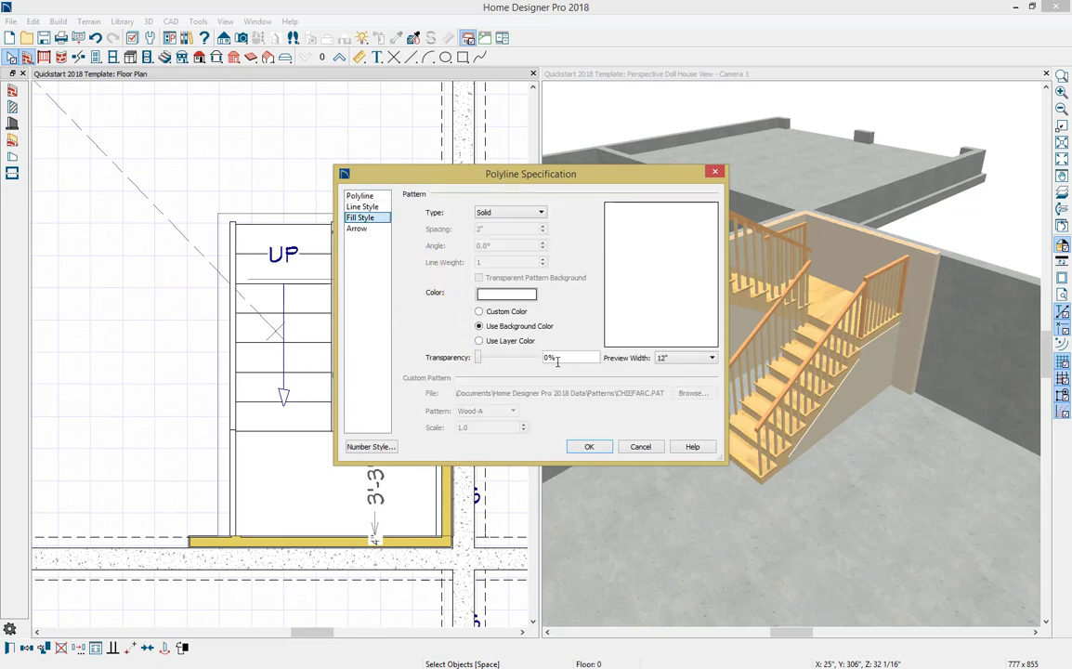
left_click(549, 360)
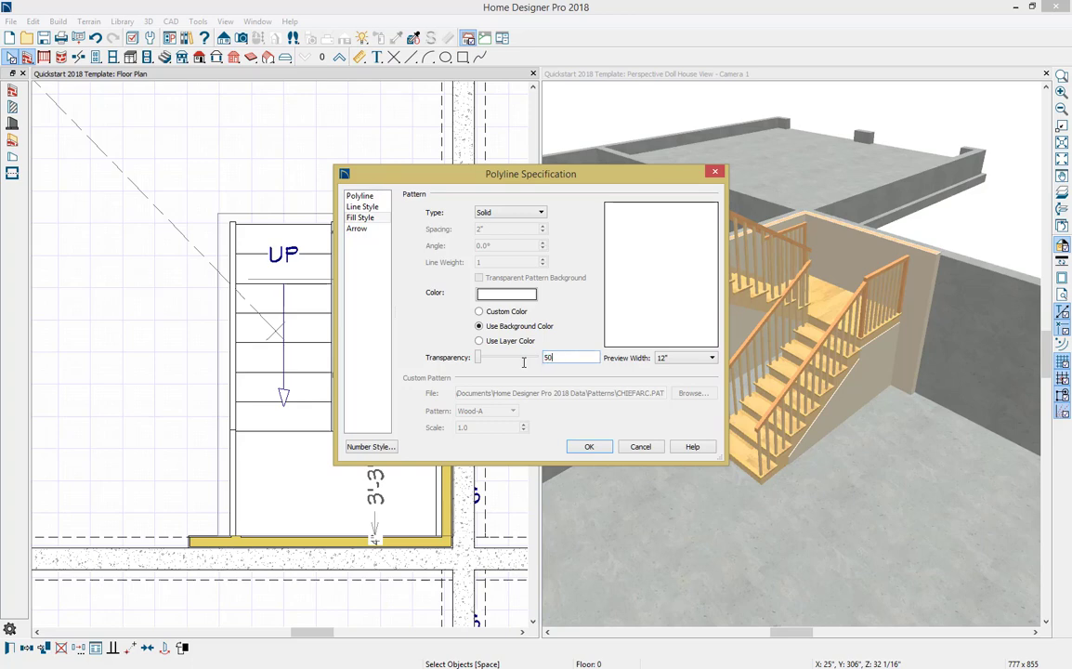
type("50")
key("Tab")
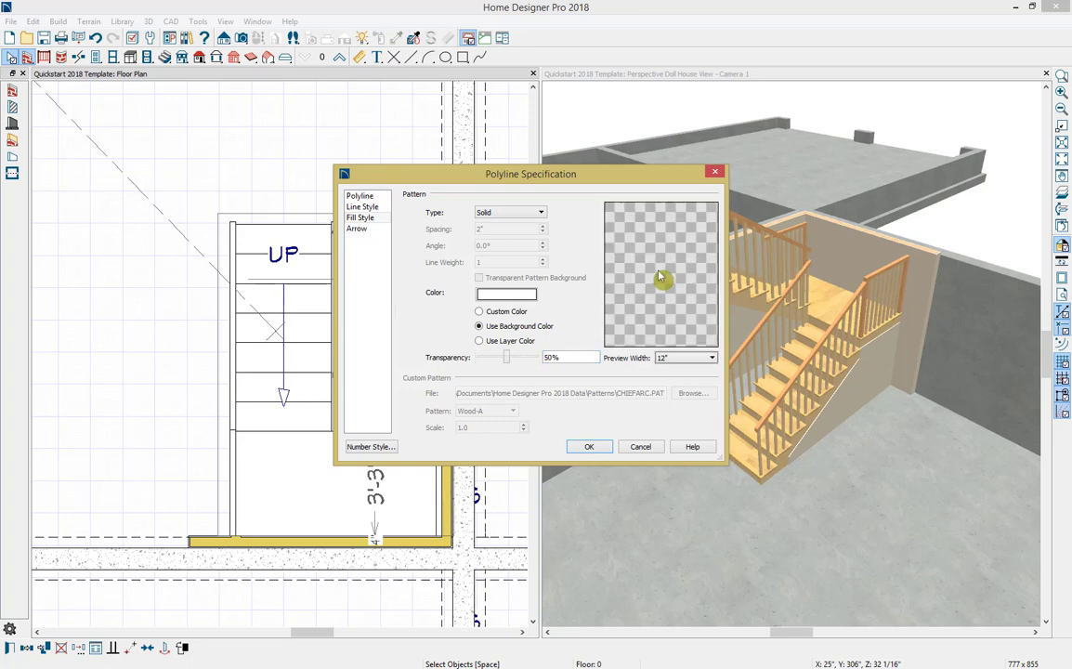
left_click(597, 448)
left_click(371, 461)
scroll(258, 437, "up", 2)
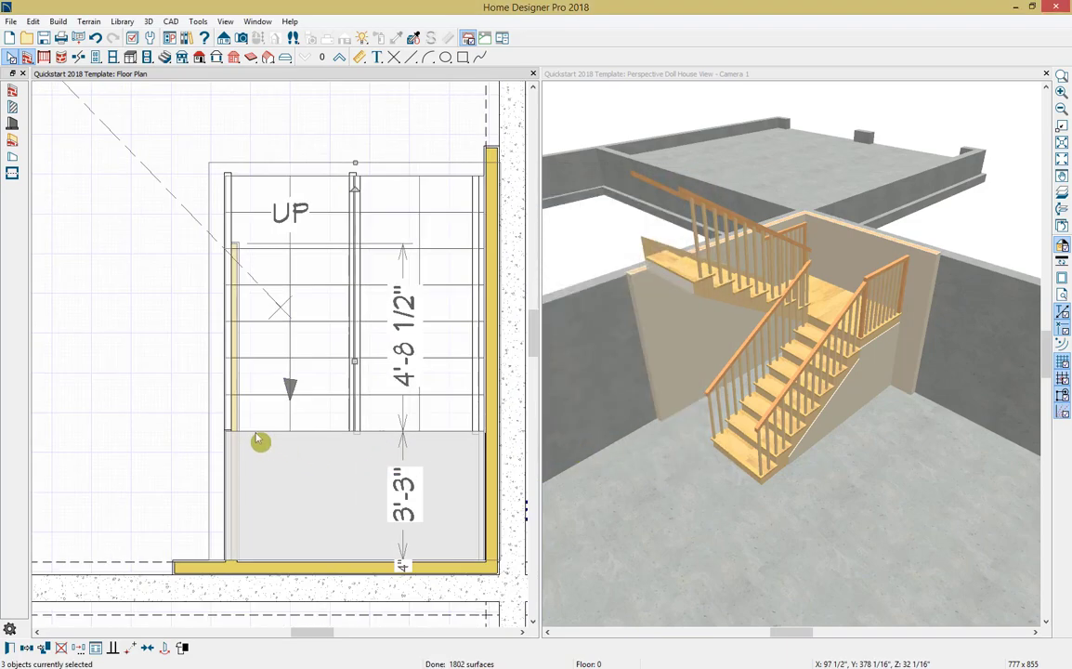
Step: Nudge the wall beneath the lower flight inward, away from the staircase's open side
left_click(240, 369)
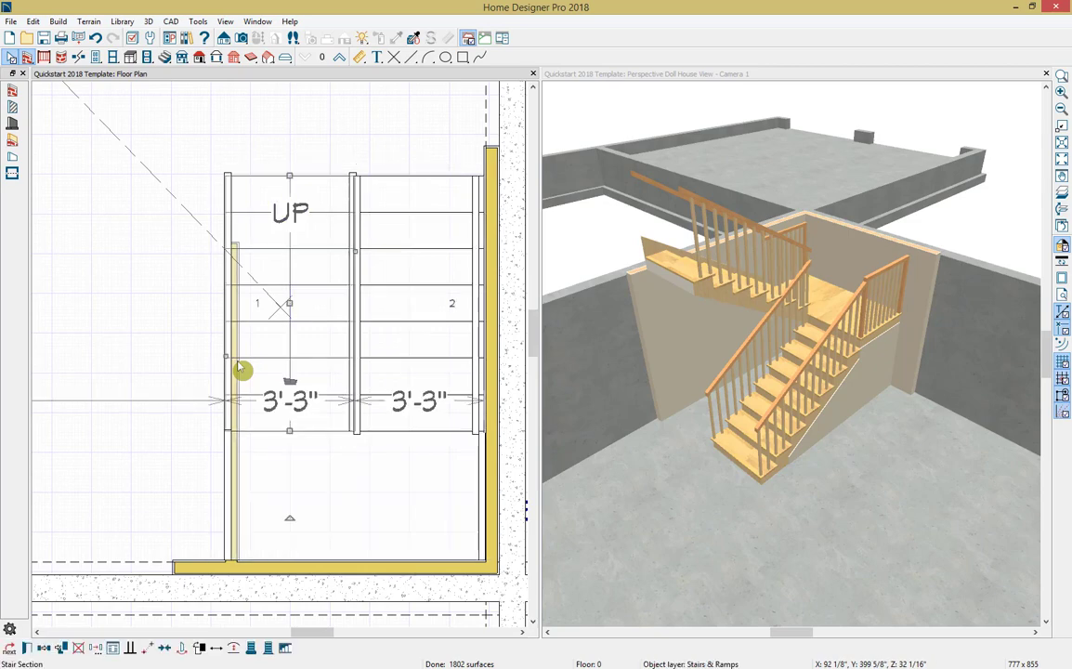
key("Tab")
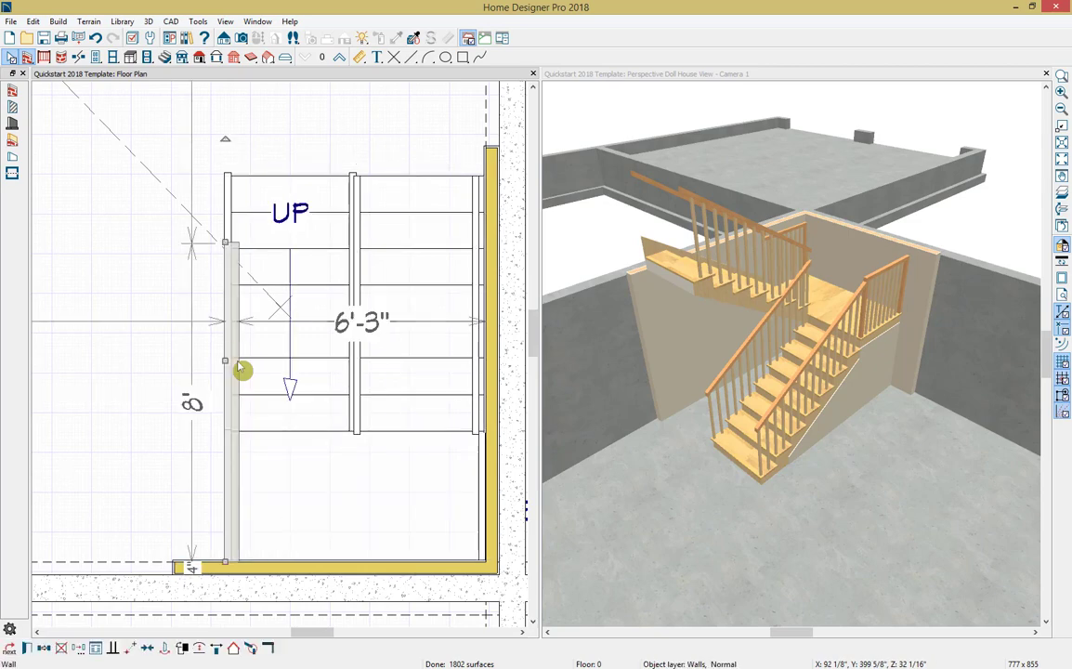
key("Right")
key("Right")
key("Right")
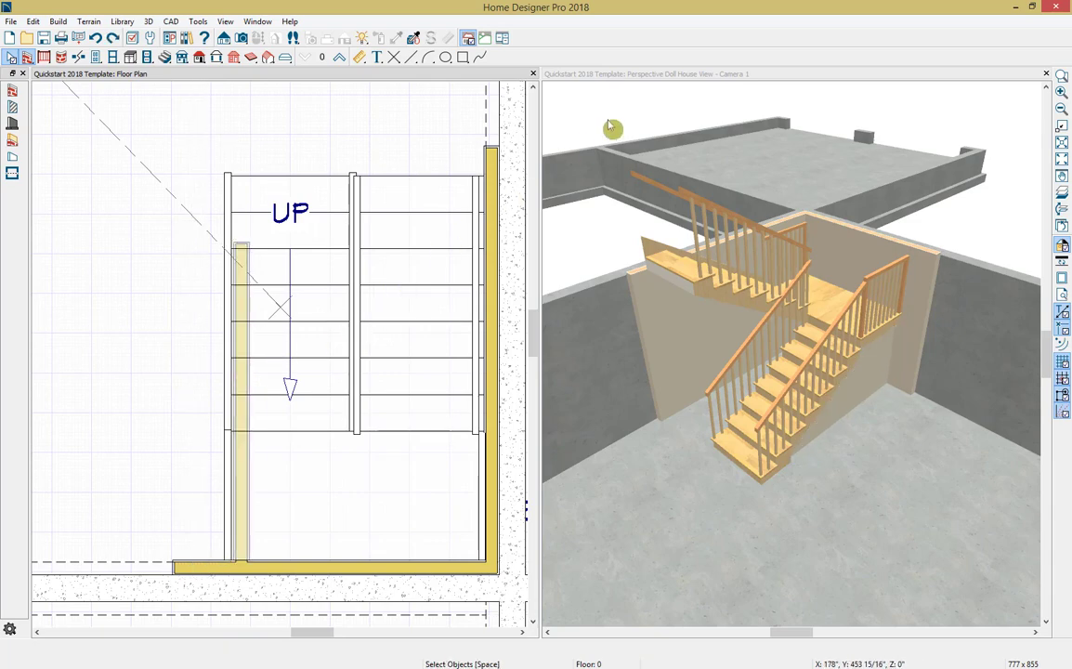
Step: Check the first floor in the doll house view and create an automatic stairwell opening with railings above the staircase
left_click(608, 88)
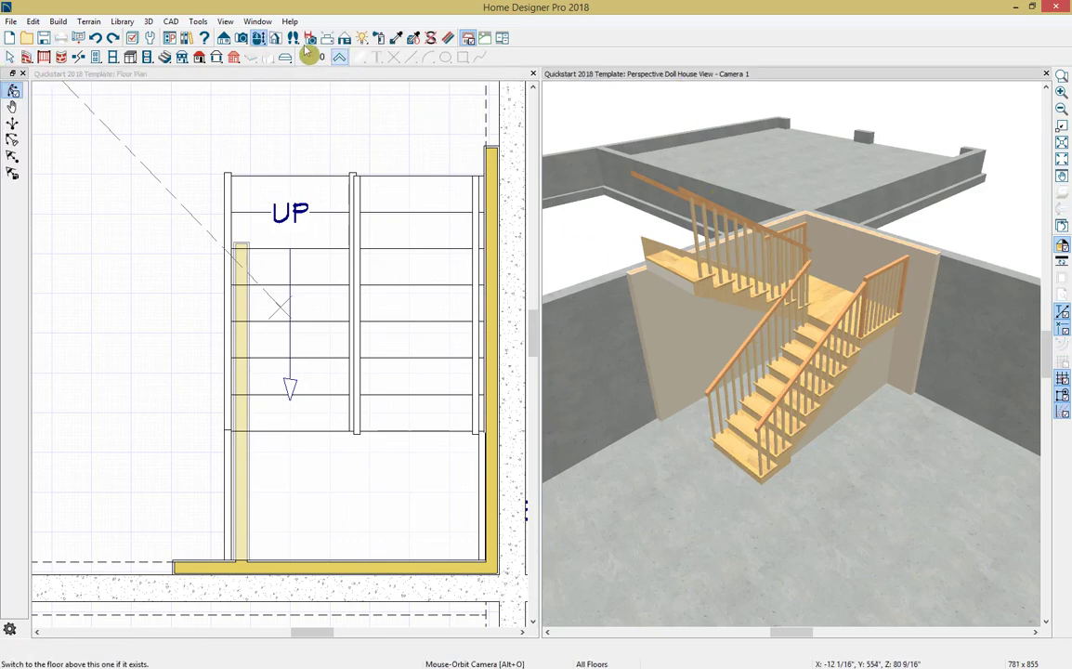
mouse_move(741, 356)
left_mouse_down()
mouse_move(735, 308)
mouse_move(749, 303)
mouse_move(768, 349)
mouse_move(747, 349)
left_mouse_up()
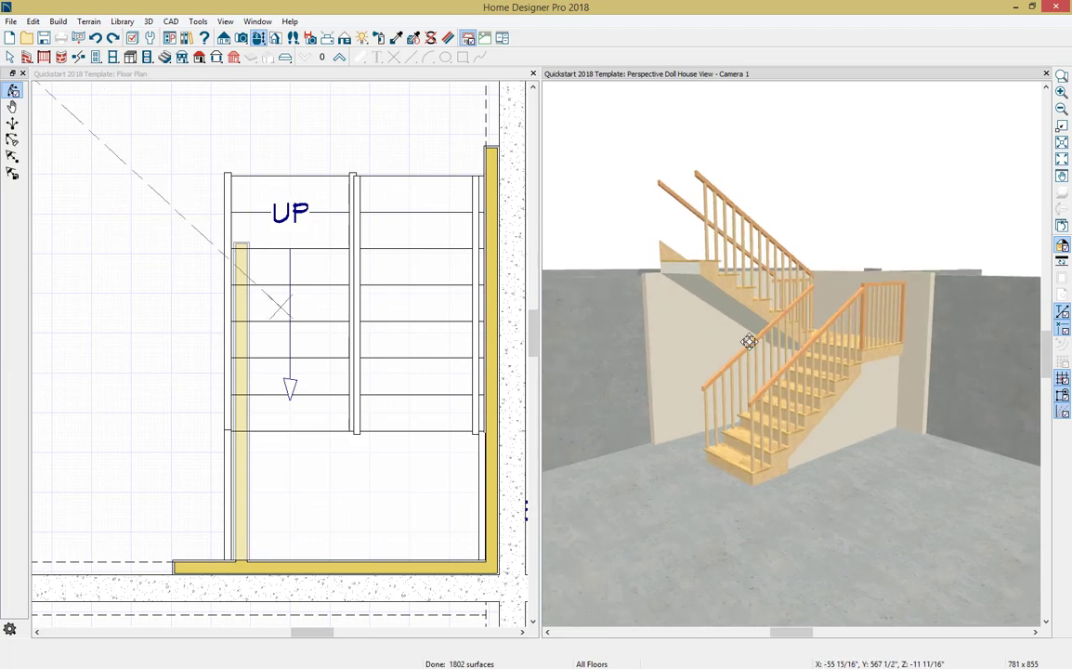
left_click(339, 57)
left_click_drag(866, 354, 759, 336)
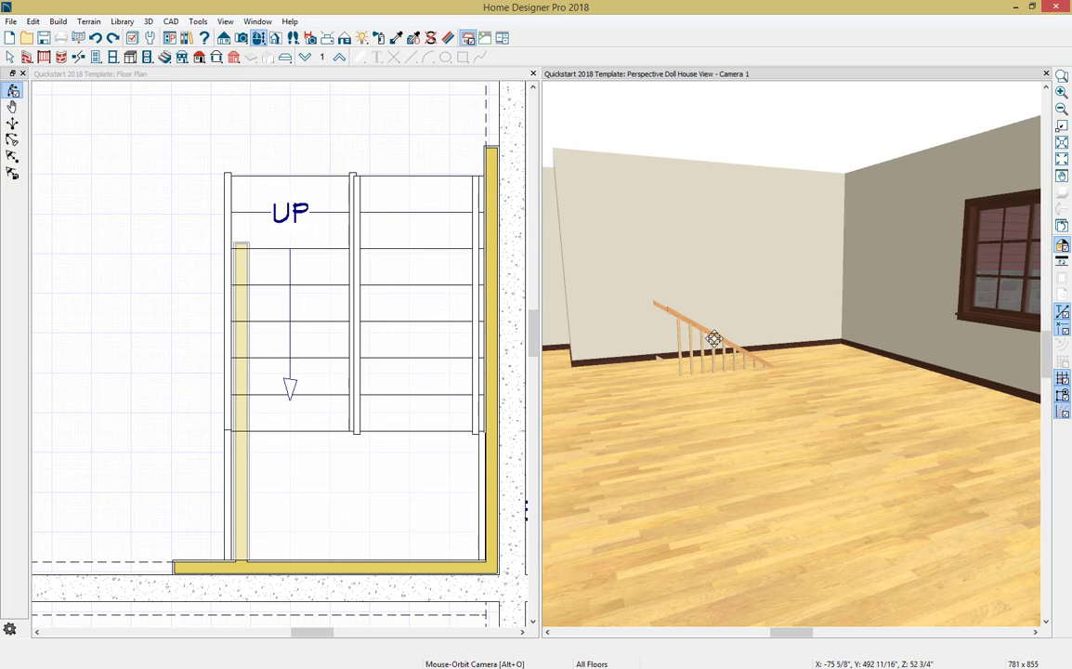
left_click(443, 282)
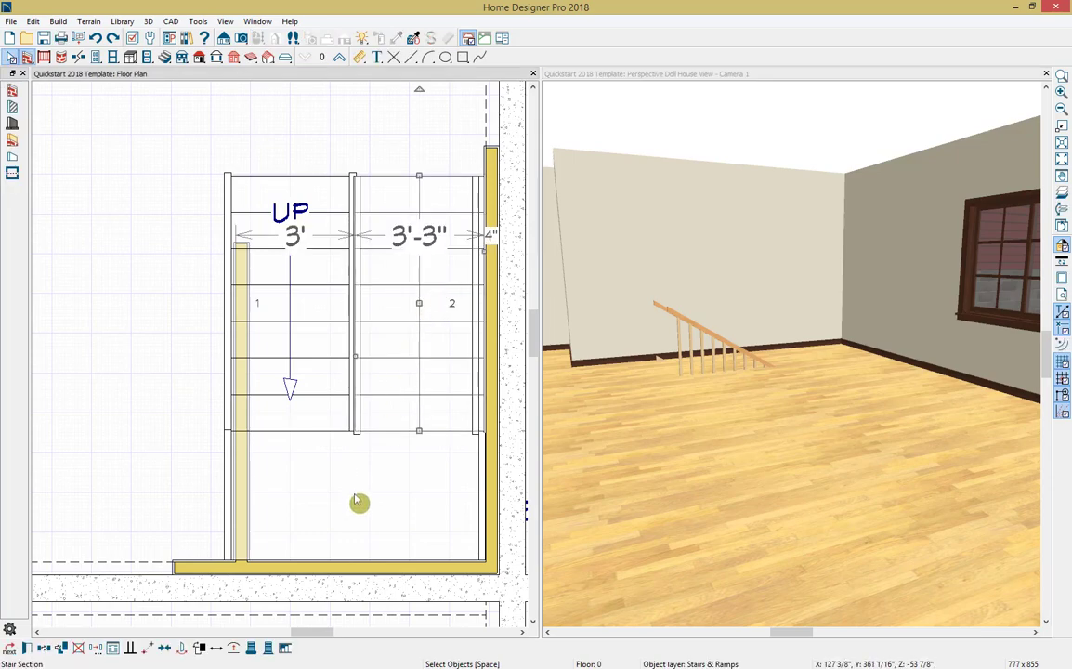
left_click(285, 648)
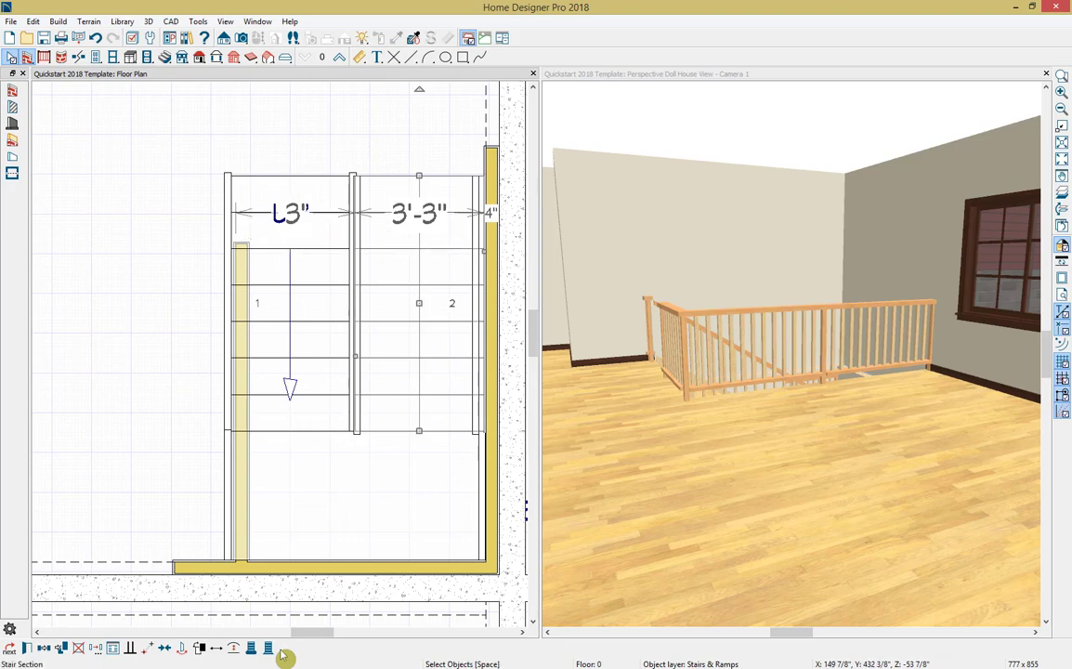
Step: Draw straight interior walls beneath the upper flight, starting at the side wall, crossing its upper end, and running about 5'-6" between the flights
left_click(599, 74)
left_click(304, 58)
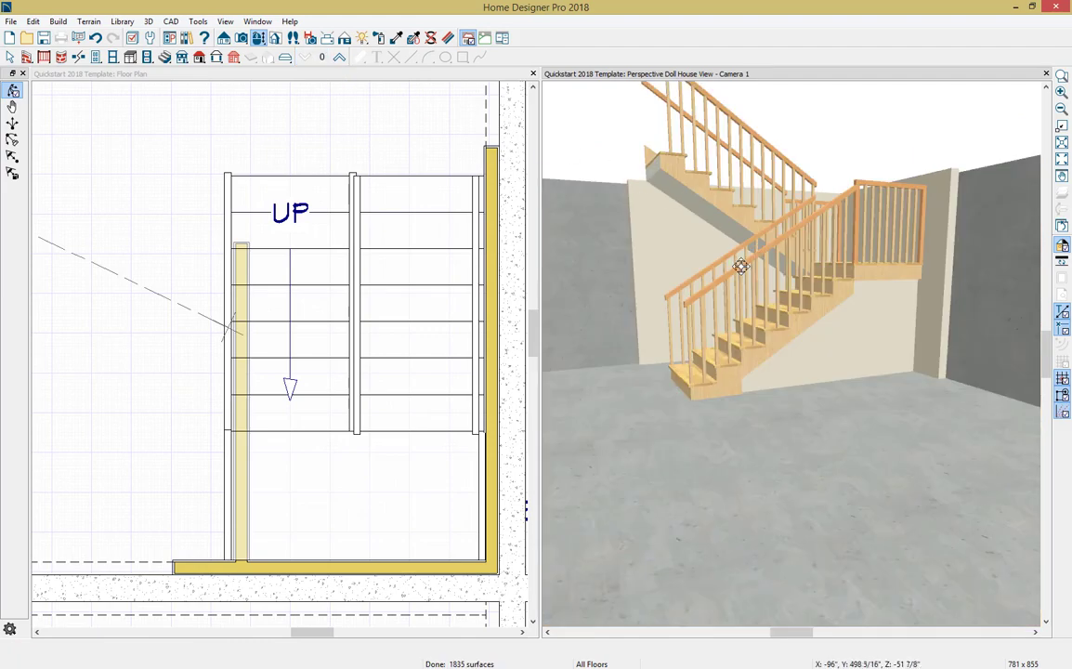
left_click_drag(654, 269, 749, 282)
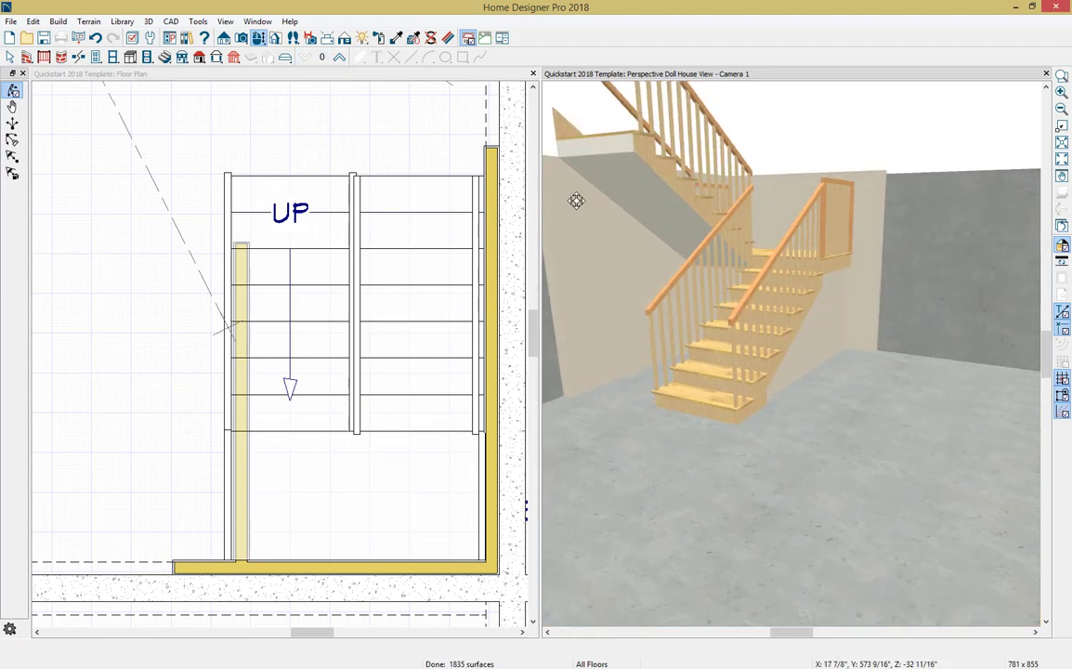
left_click(311, 79)
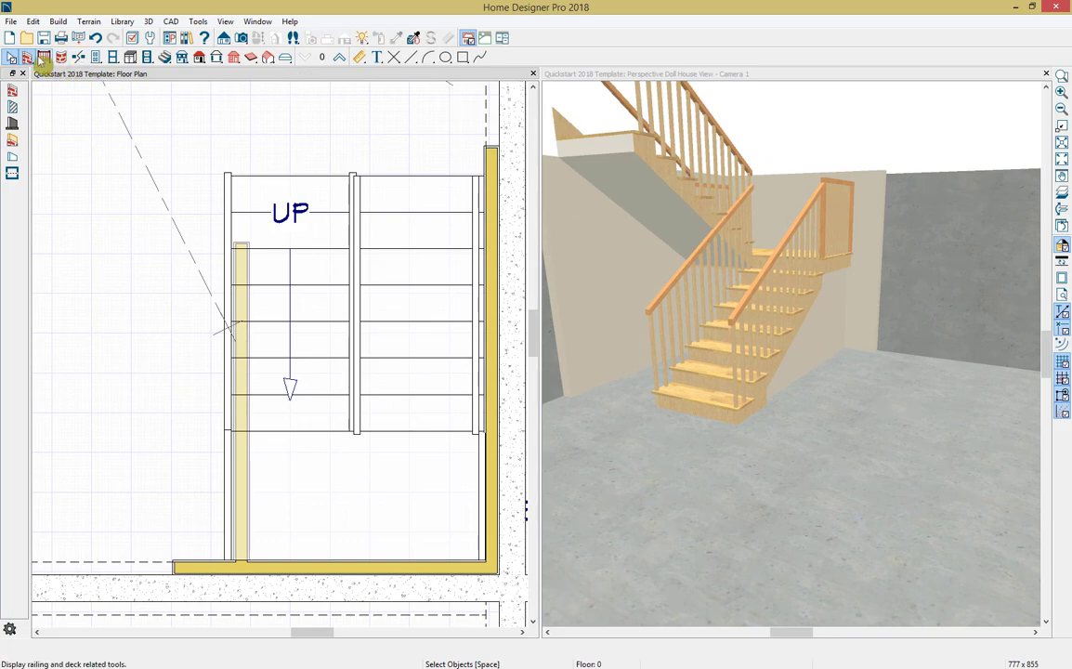
left_click(12, 107)
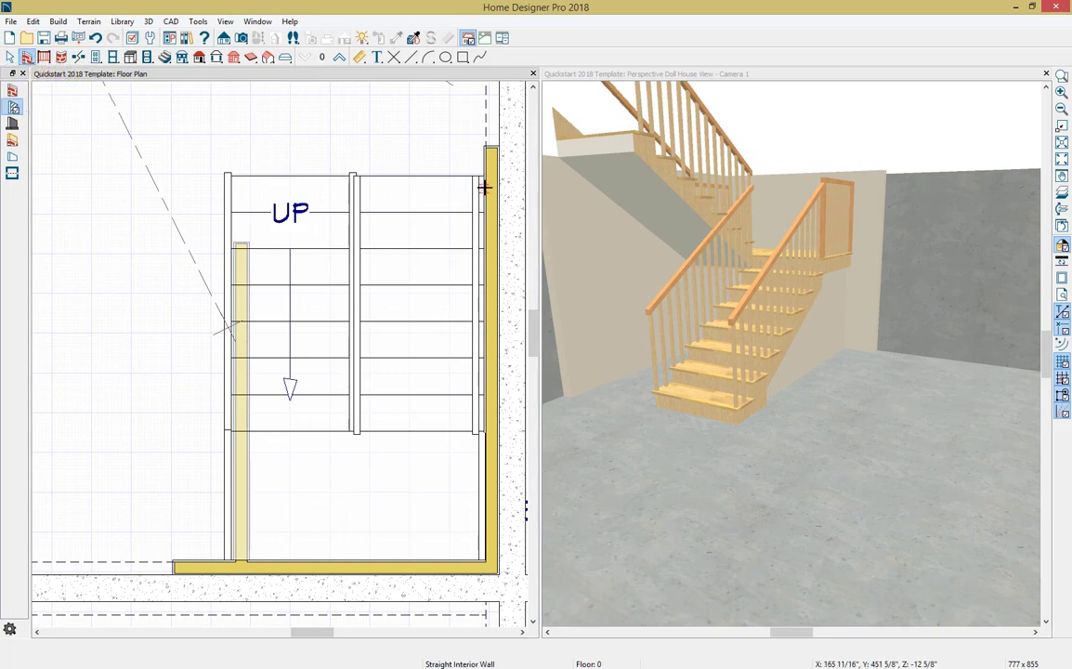
mouse_move(484, 184)
left_mouse_down()
mouse_move(362, 191)
mouse_move(372, 410)
left_mouse_up()
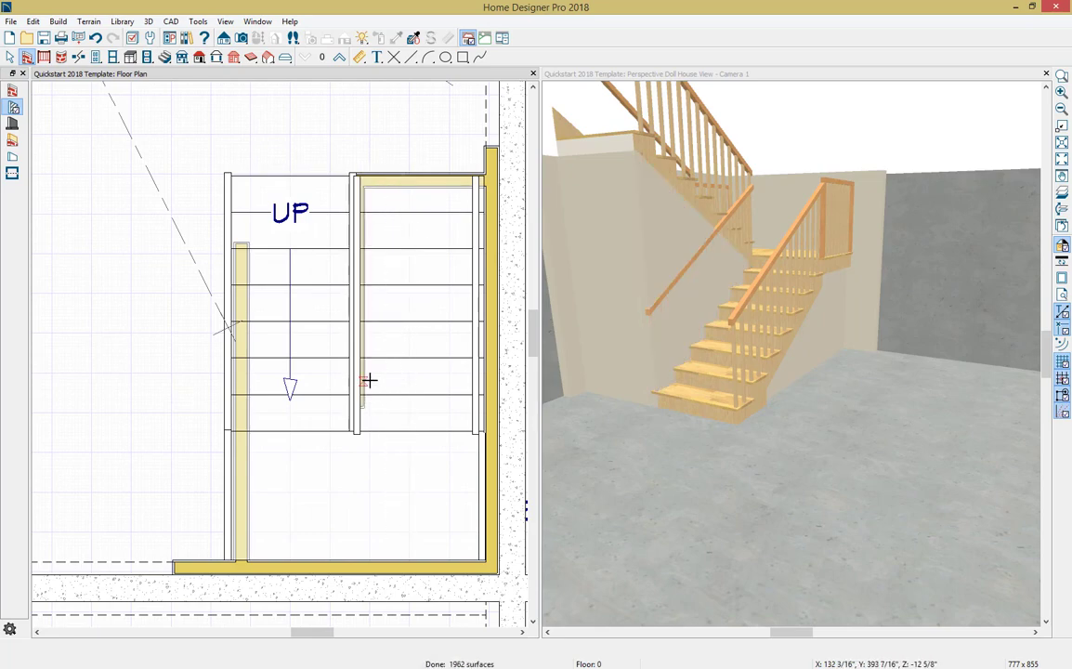
Step: Nudge the two new walls inward beneath the upper flight and extend the wall between the flights slightly past the landing's edge
left_click(367, 379)
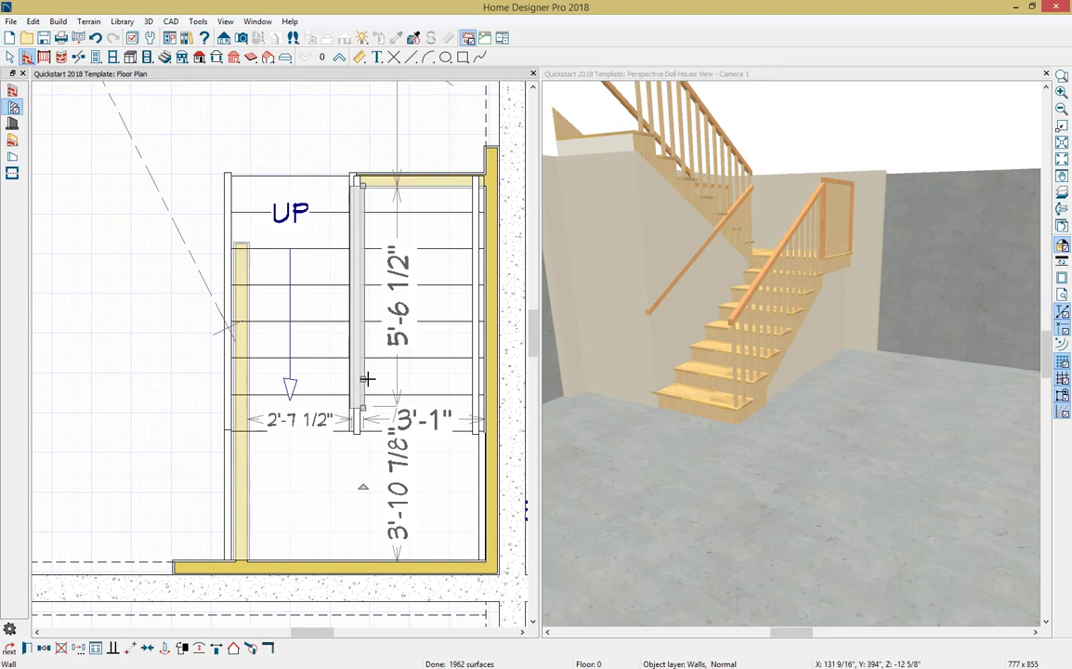
key("Right")
key("Right")
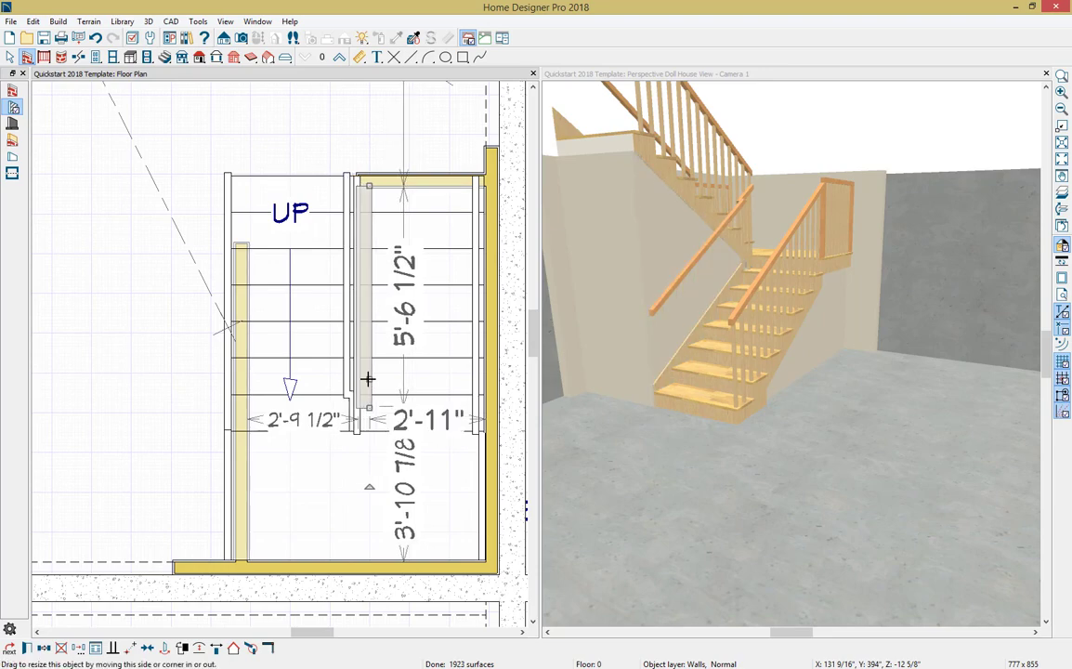
left_click(456, 188)
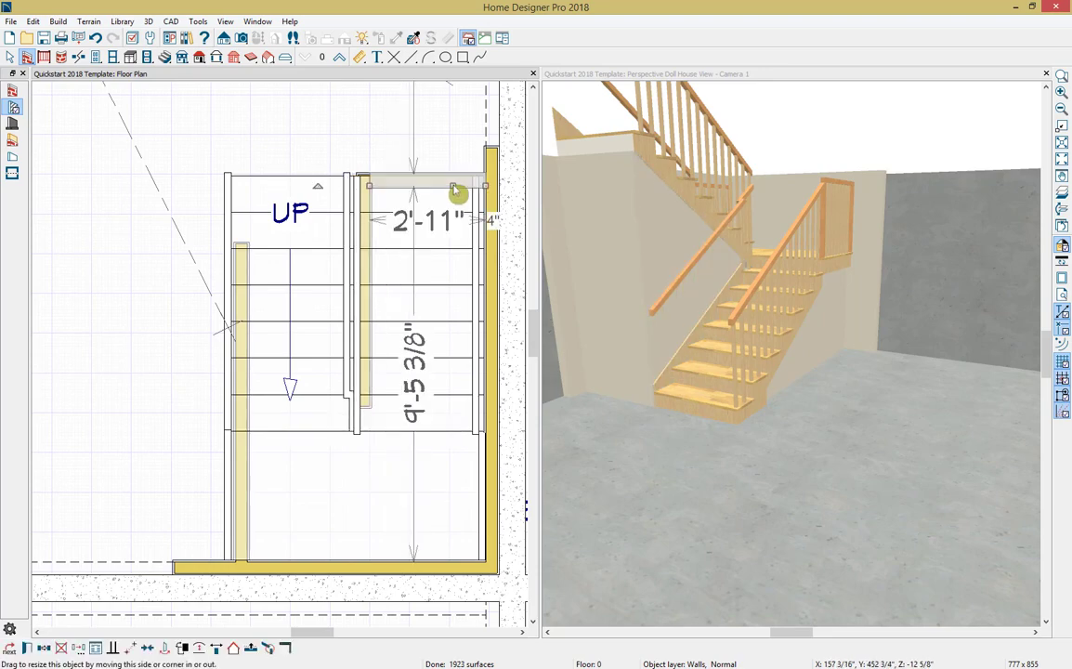
key("Down")
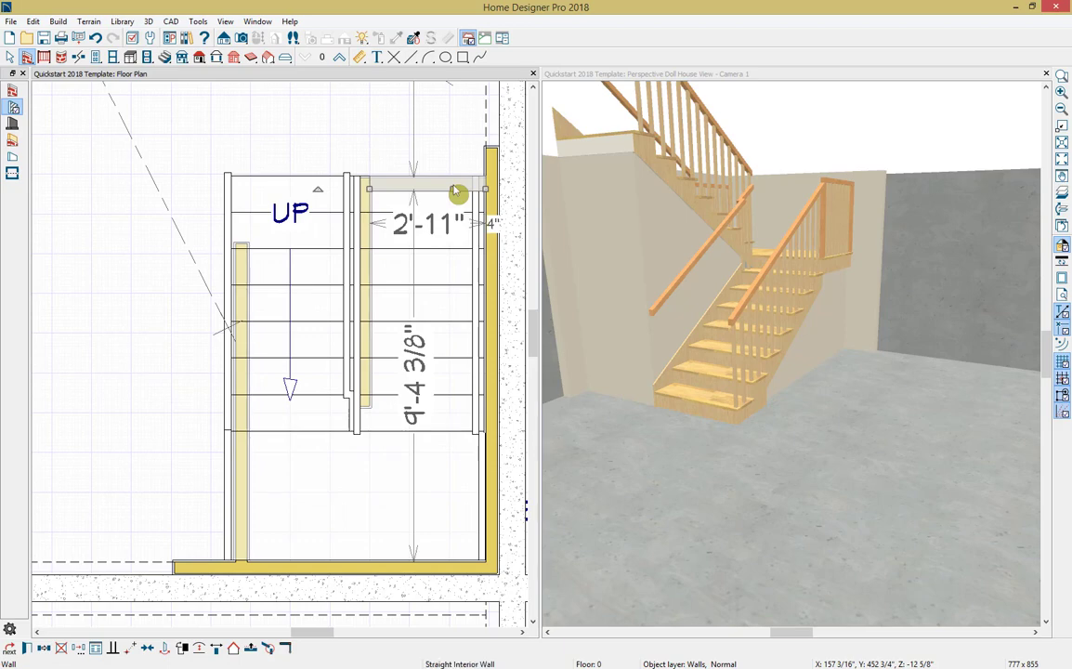
key("Escape")
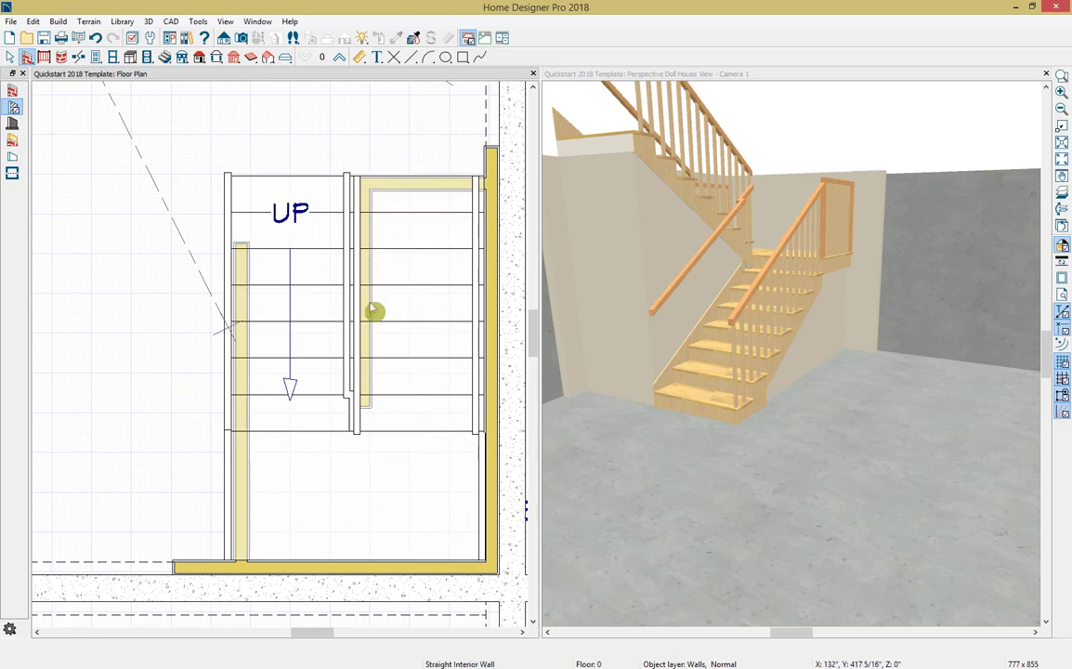
left_click(371, 312)
left_click_drag(369, 414, 368, 443)
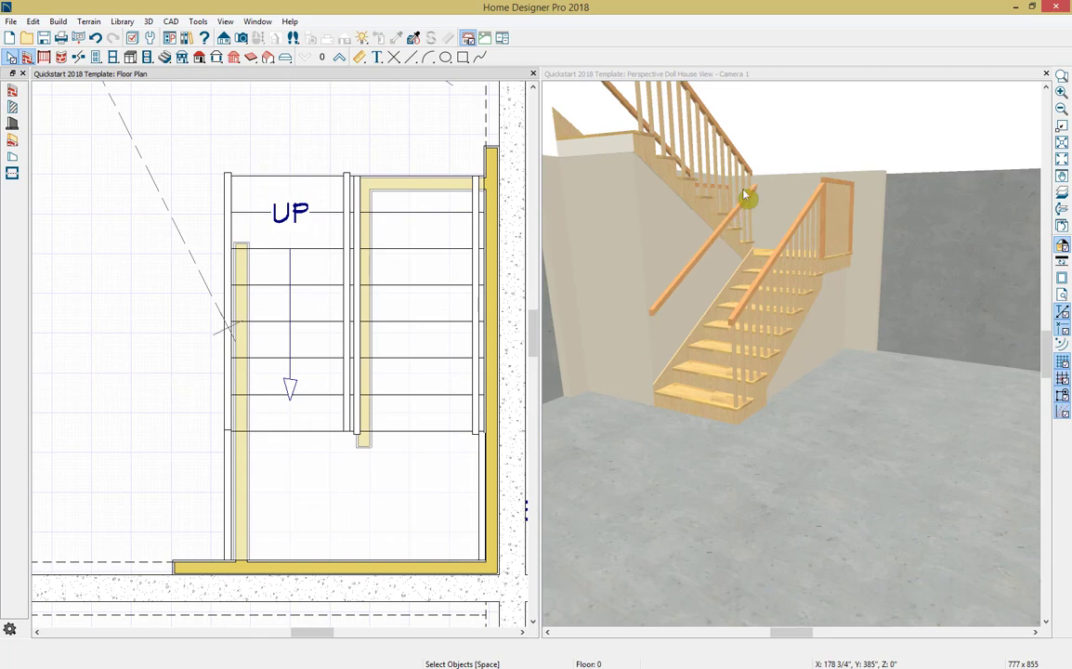
Step: Turn off Railing at Wall for both the left and right sides of the lower stair flight
left_click(561, 73)
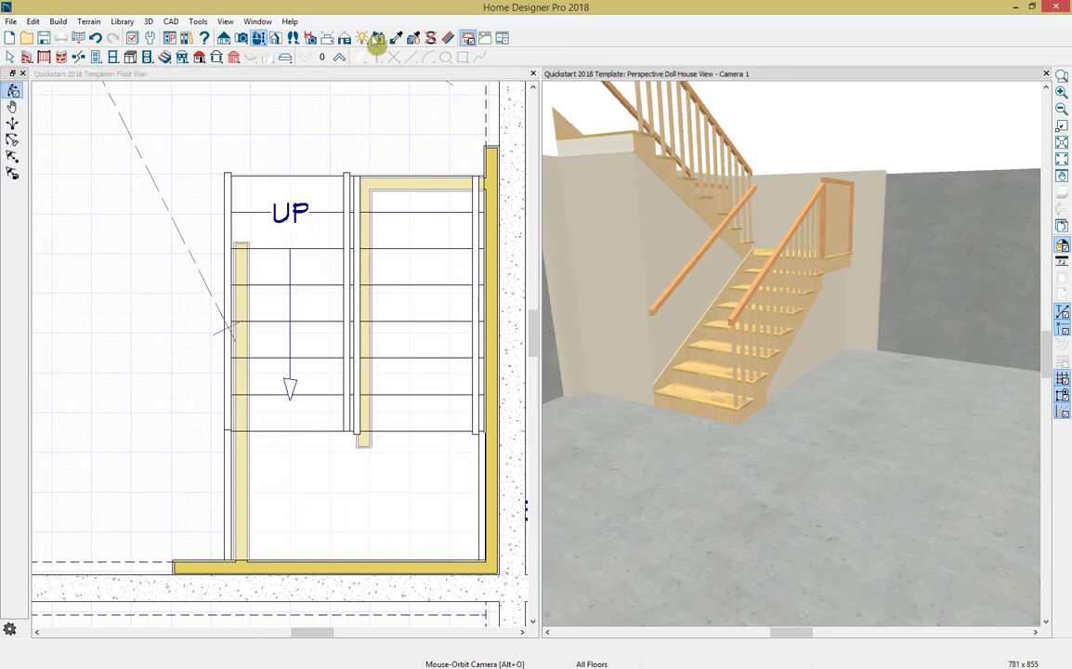
left_click(260, 37)
left_click_drag(650, 126, 674, 174)
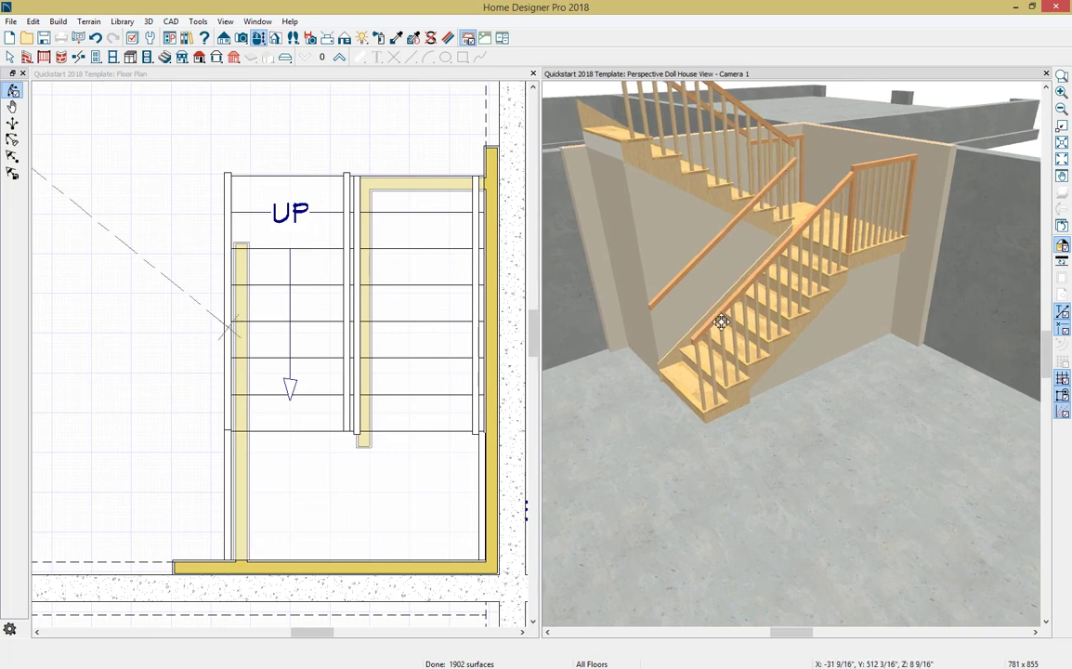
key("space")
left_click(749, 340)
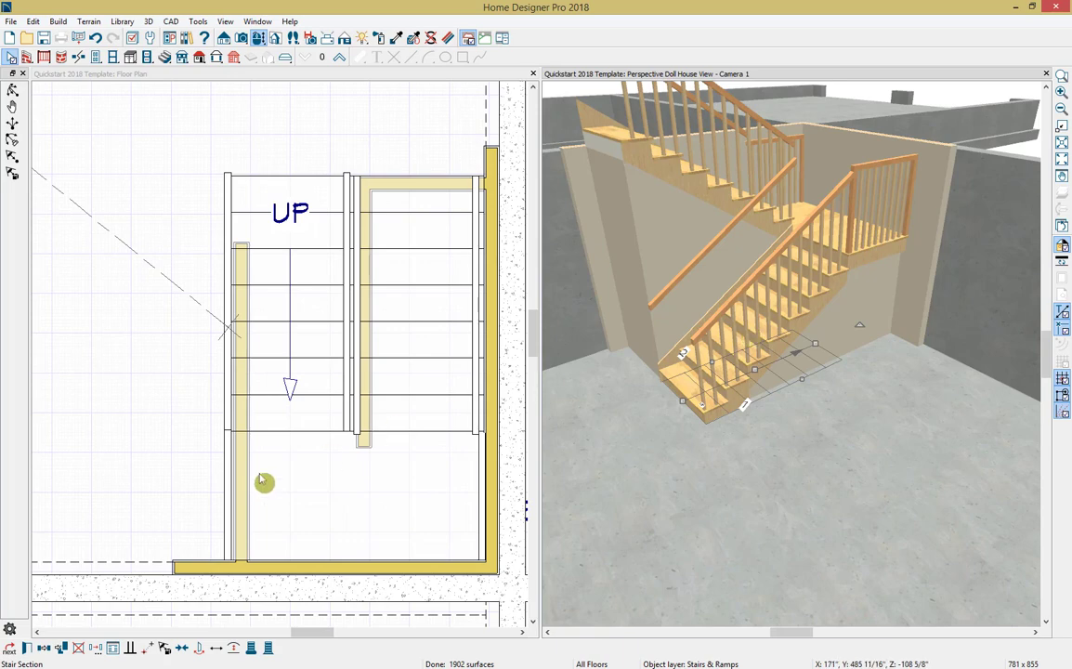
left_click(44, 648)
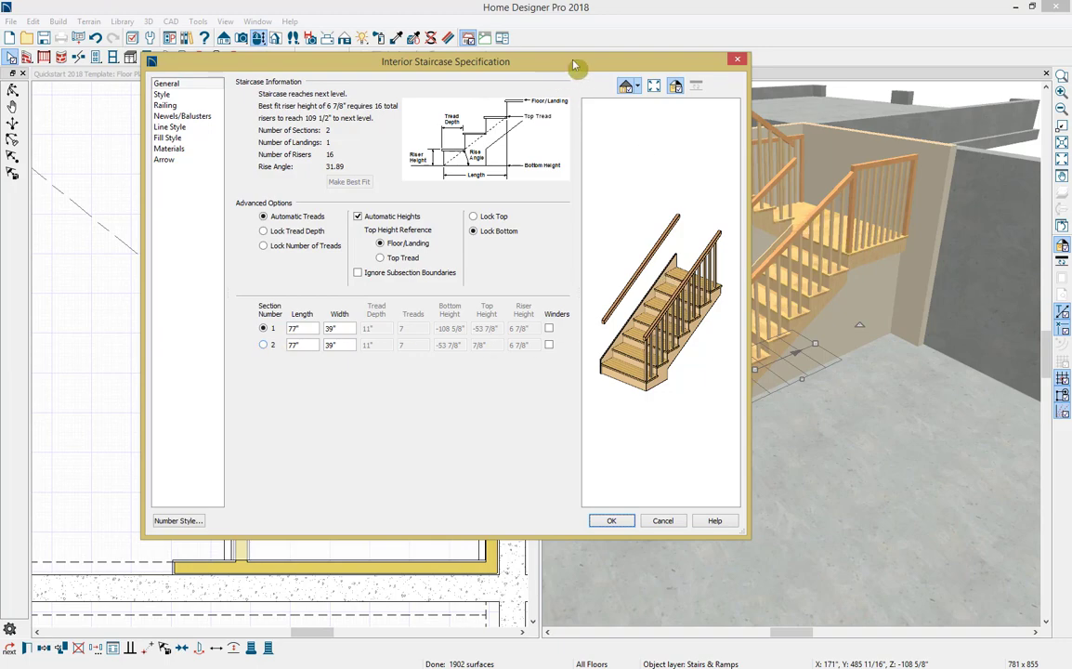
left_click_drag(574, 65, 876, 71)
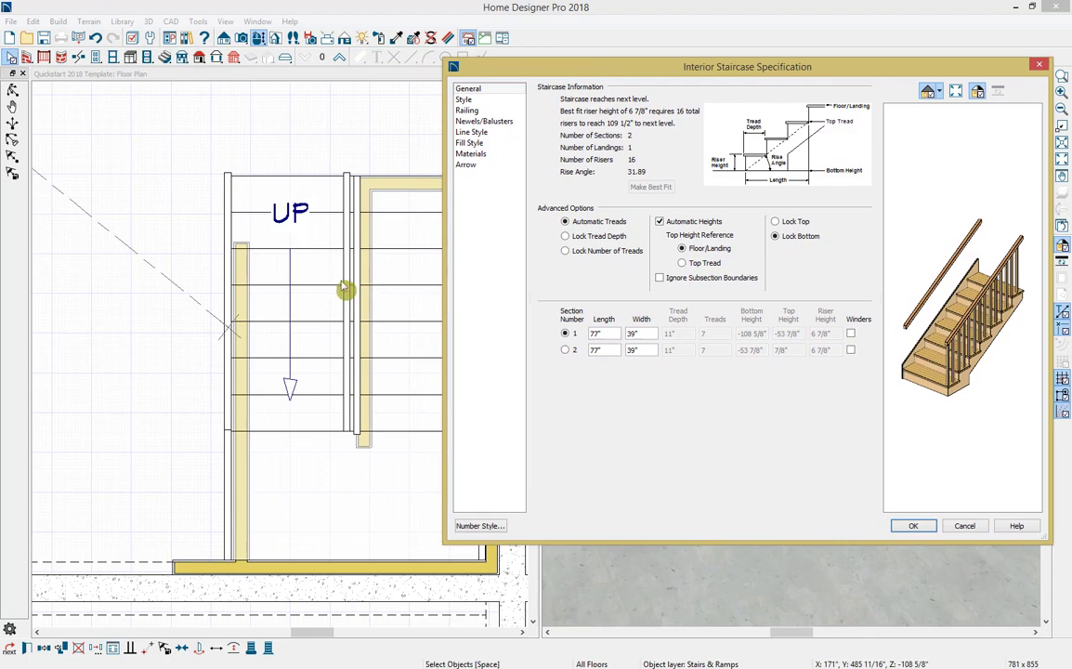
left_click(470, 110)
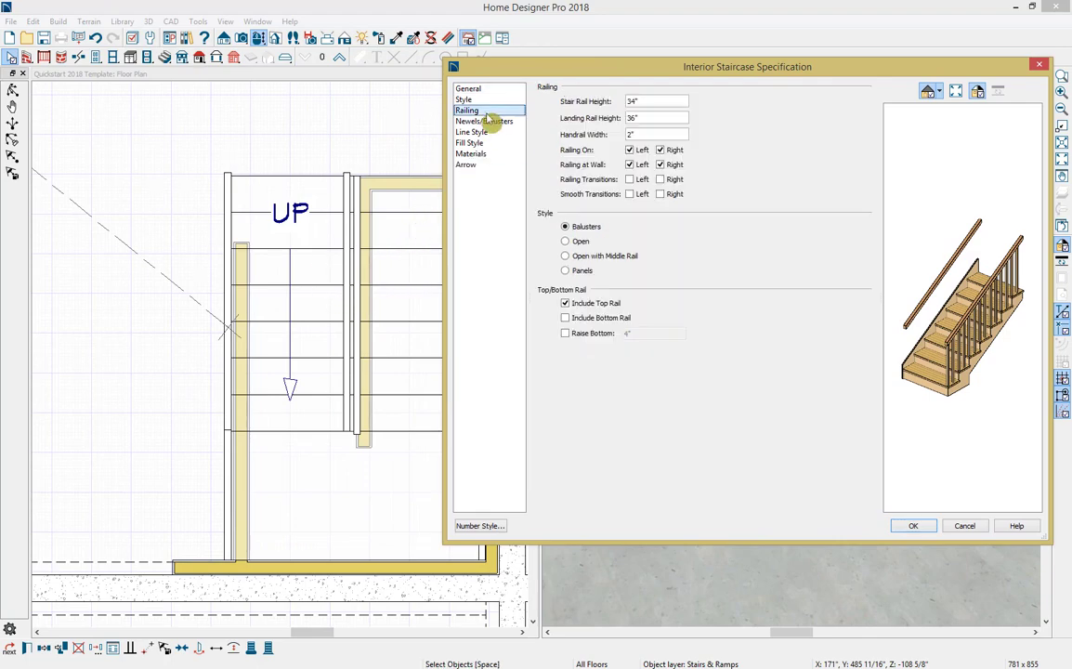
left_click(640, 167)
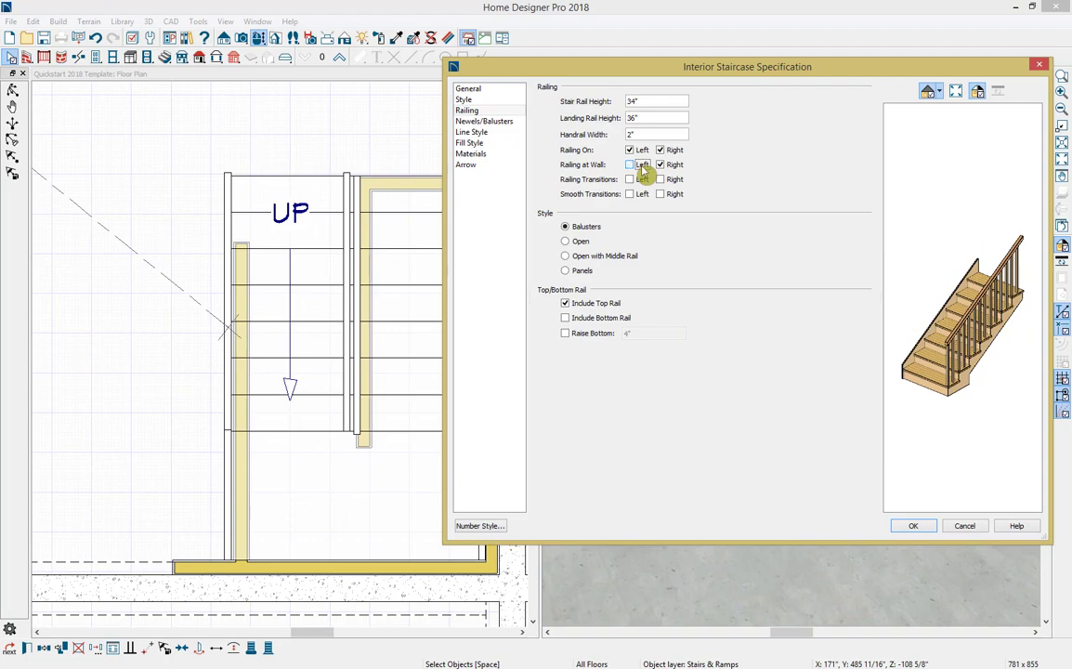
left_click(673, 166)
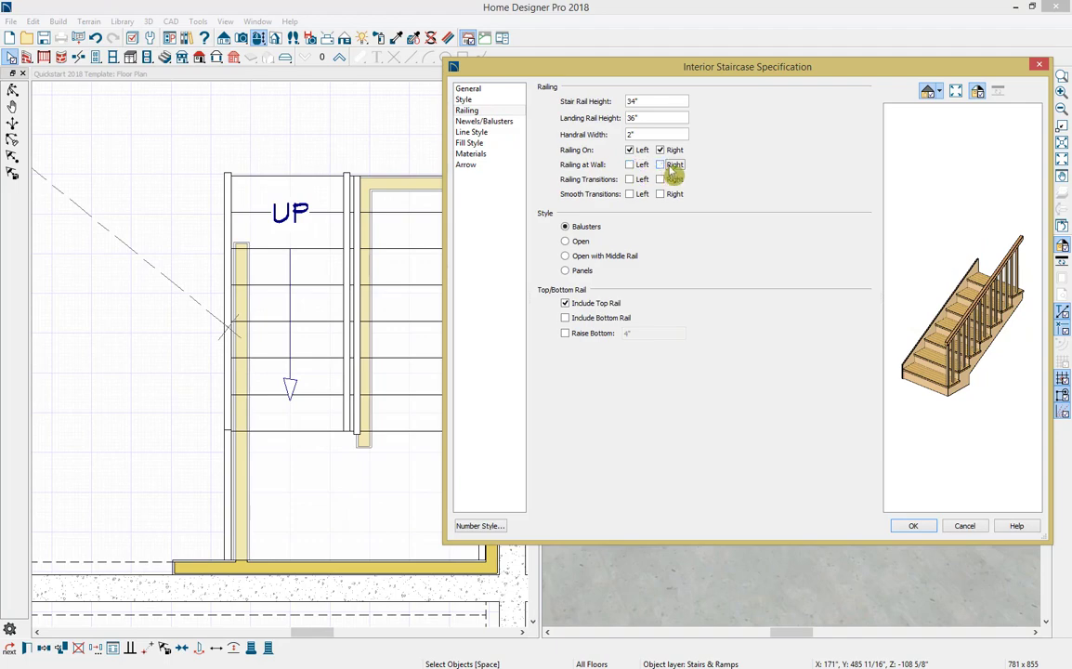
left_click(913, 526)
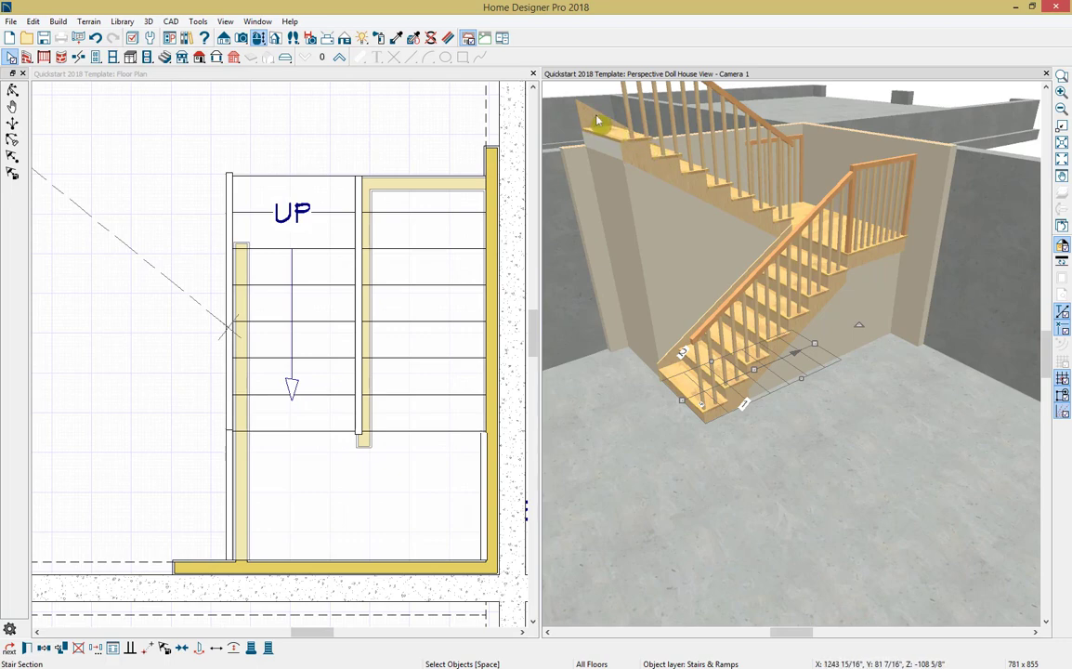
key("Escape")
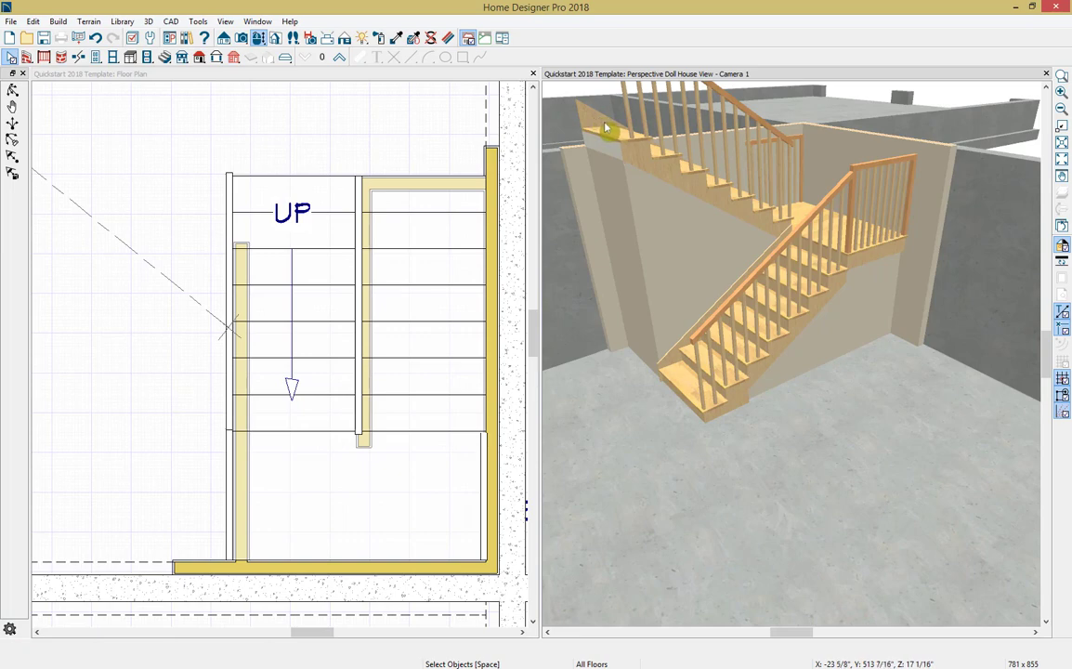
Step: Turn off Stringer at Wall for the upper stair flight
left_click(746, 115)
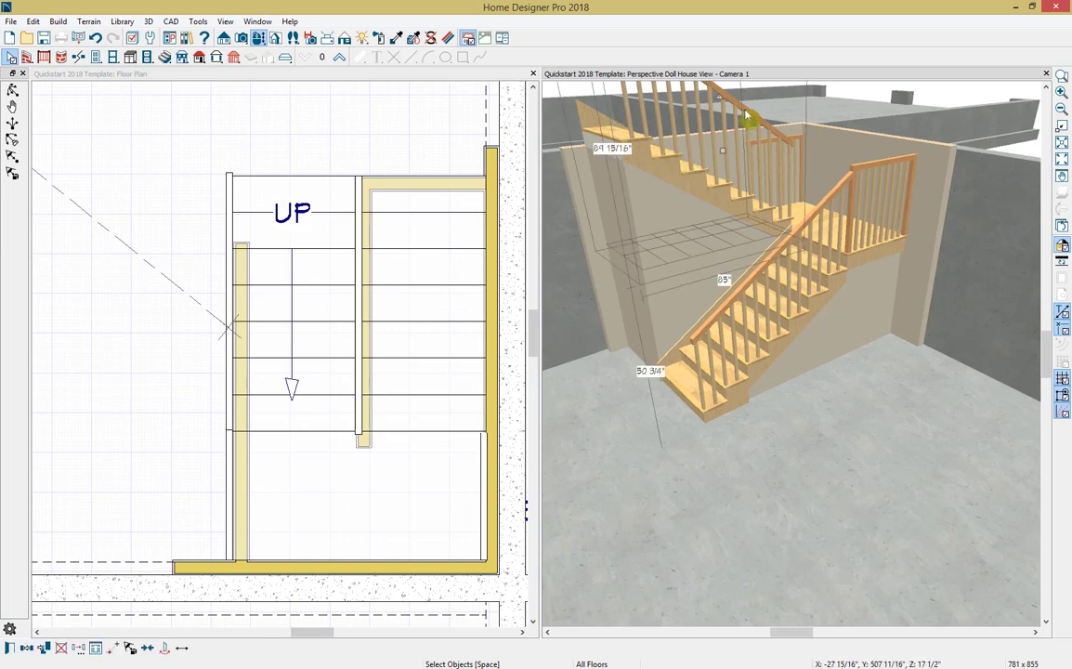
left_click(10, 647)
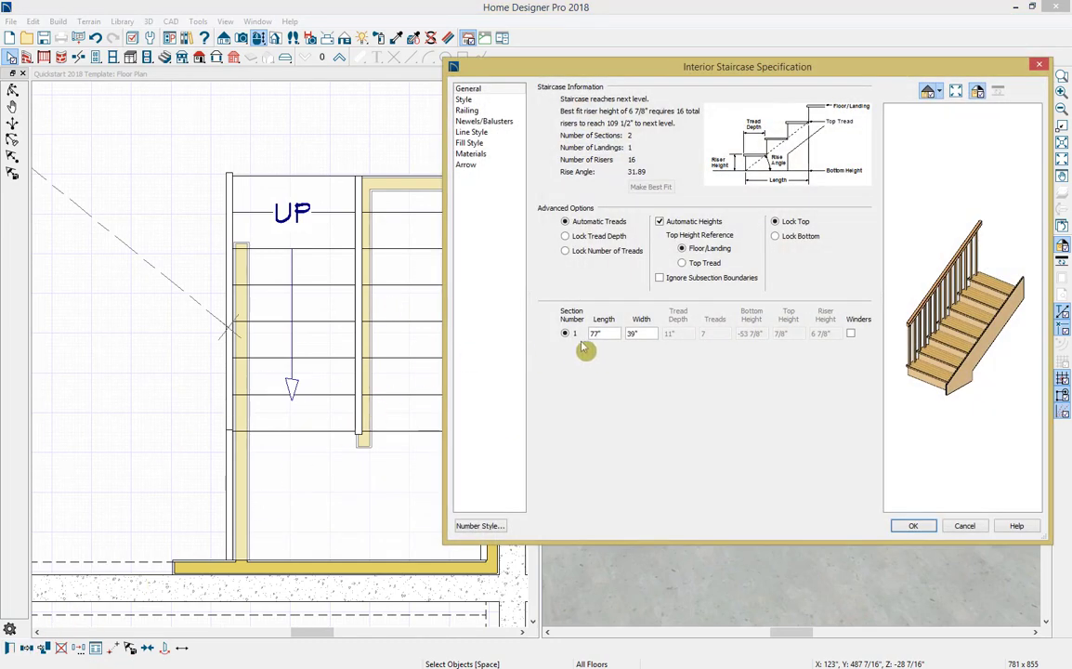
left_click(492, 100)
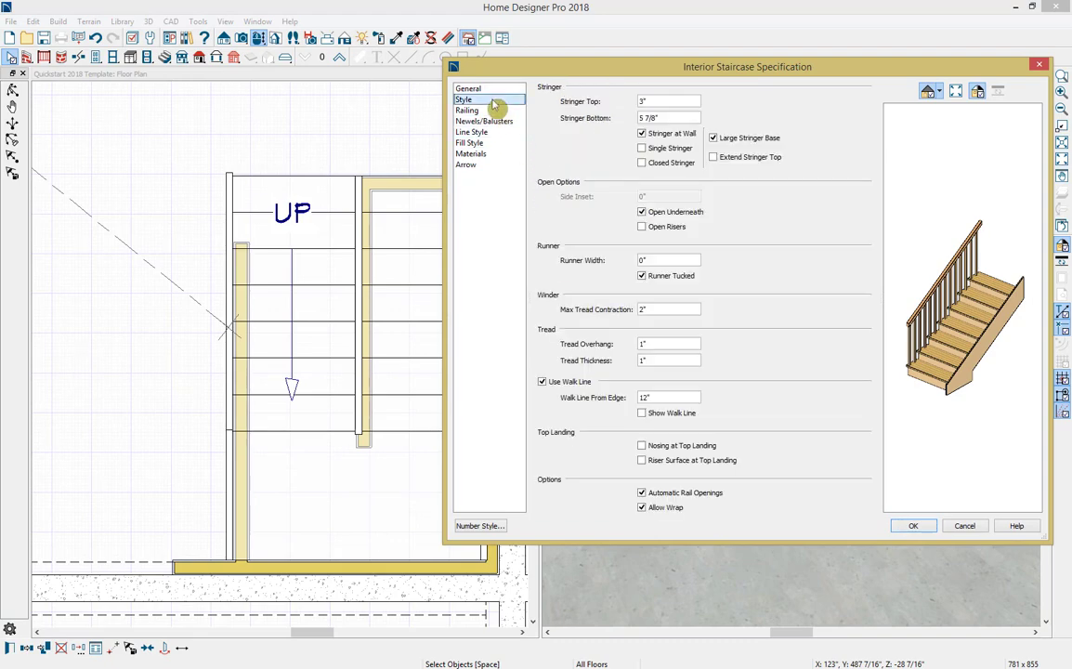
left_click(641, 134)
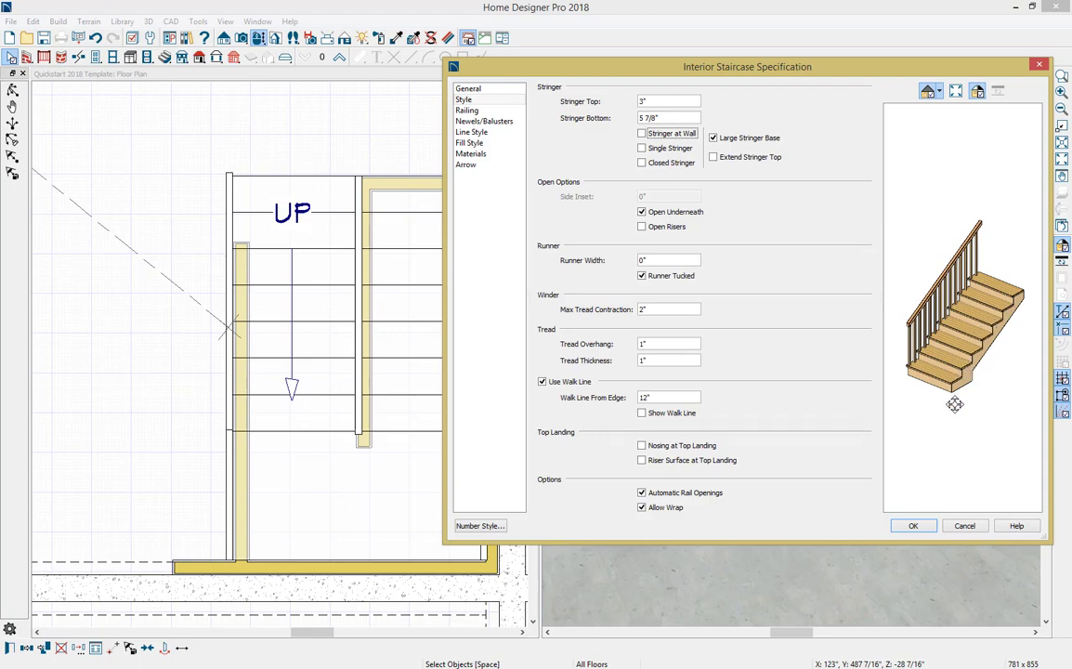
left_click(914, 526)
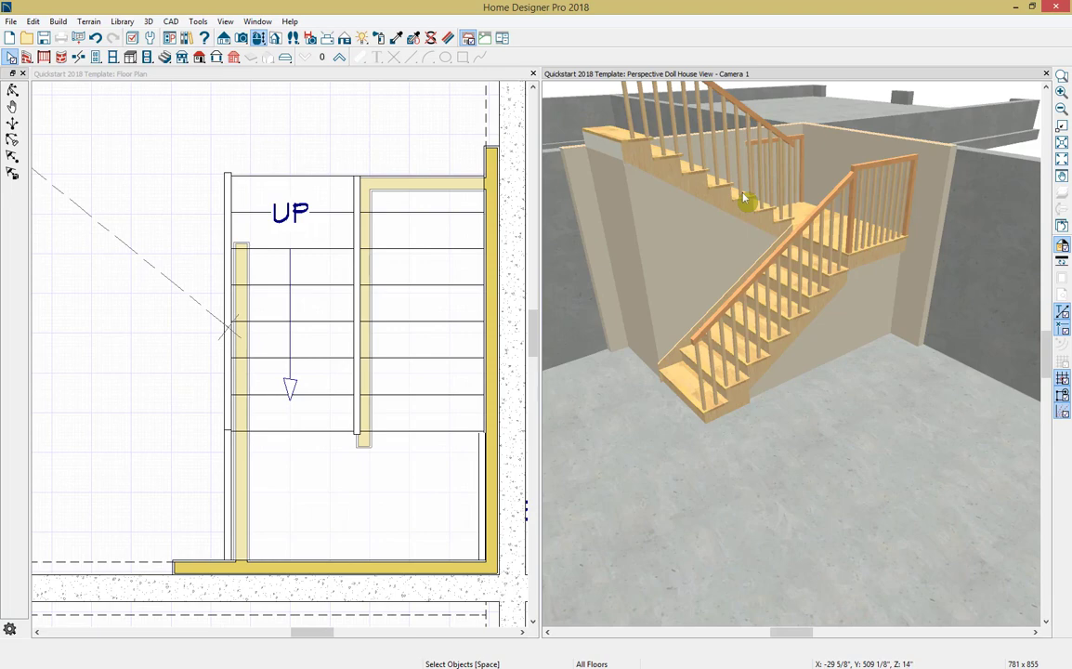
Step: Close the doll house view, switch the plan to floor 1, and open a perspective full overview facing the front of the house
left_click(1046, 75)
scroll(814, 203, "down", 6)
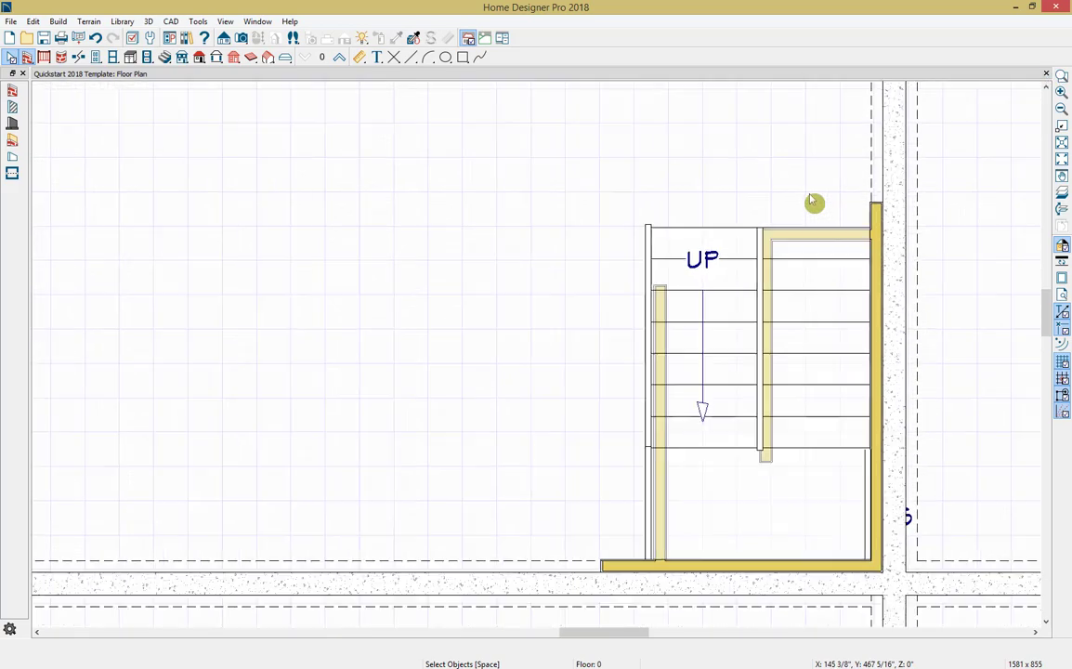
scroll(814, 202, "down", 4)
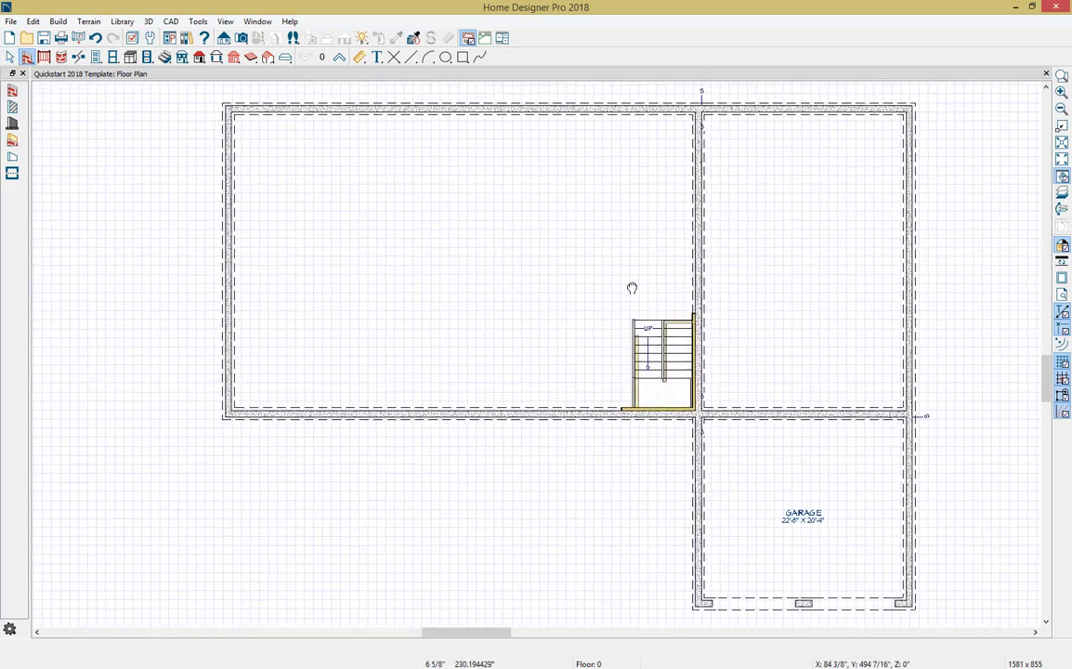
left_click(339, 59)
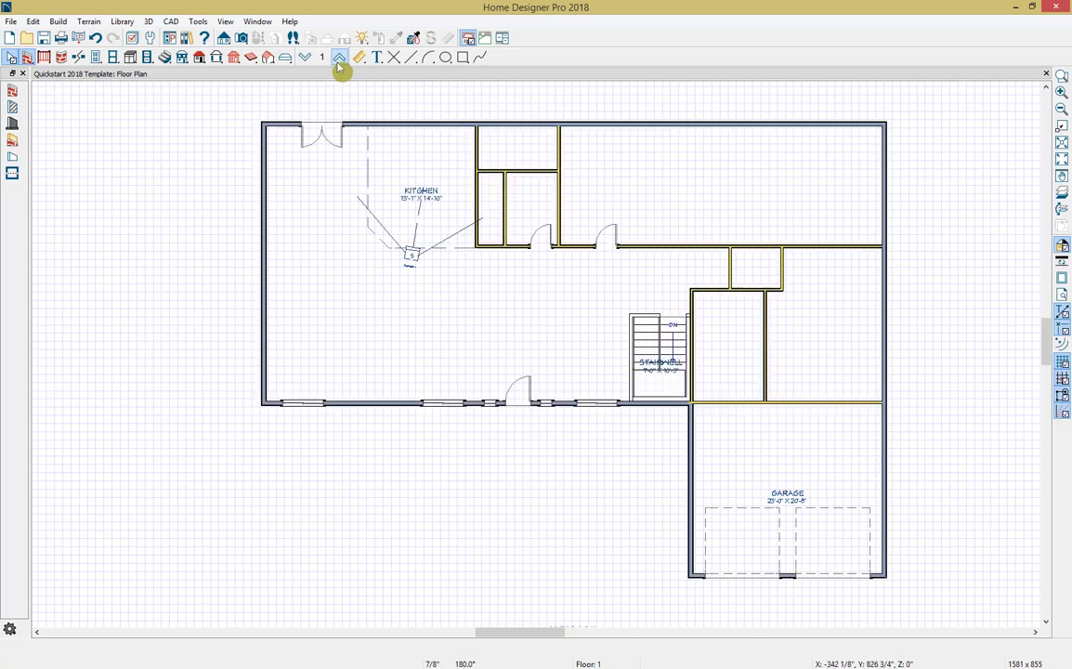
left_click(241, 39)
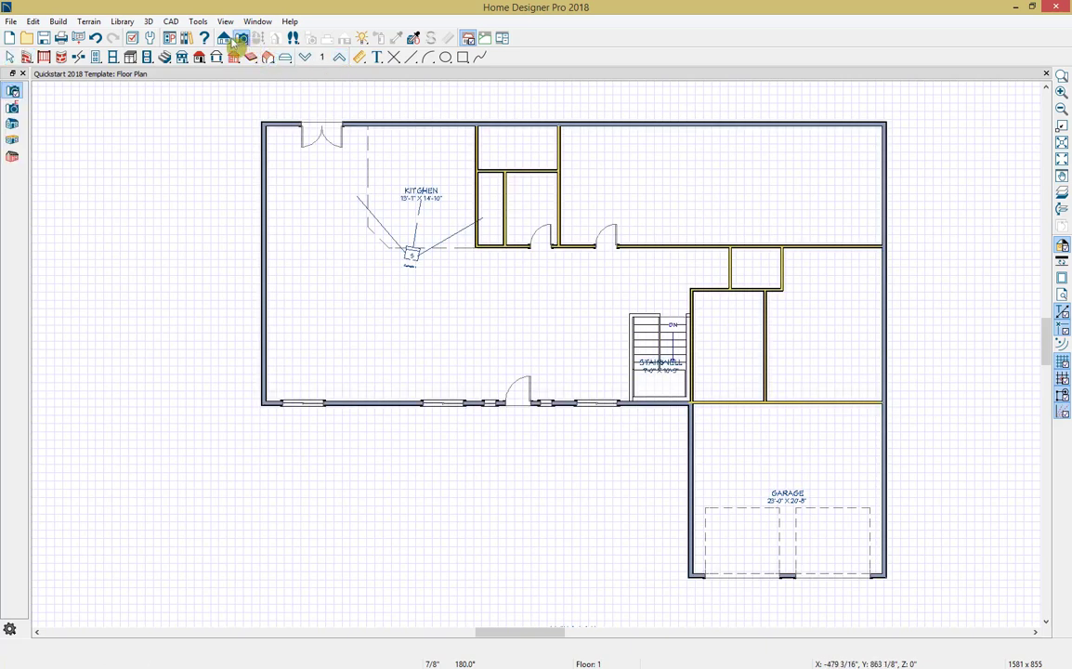
left_click(12, 124)
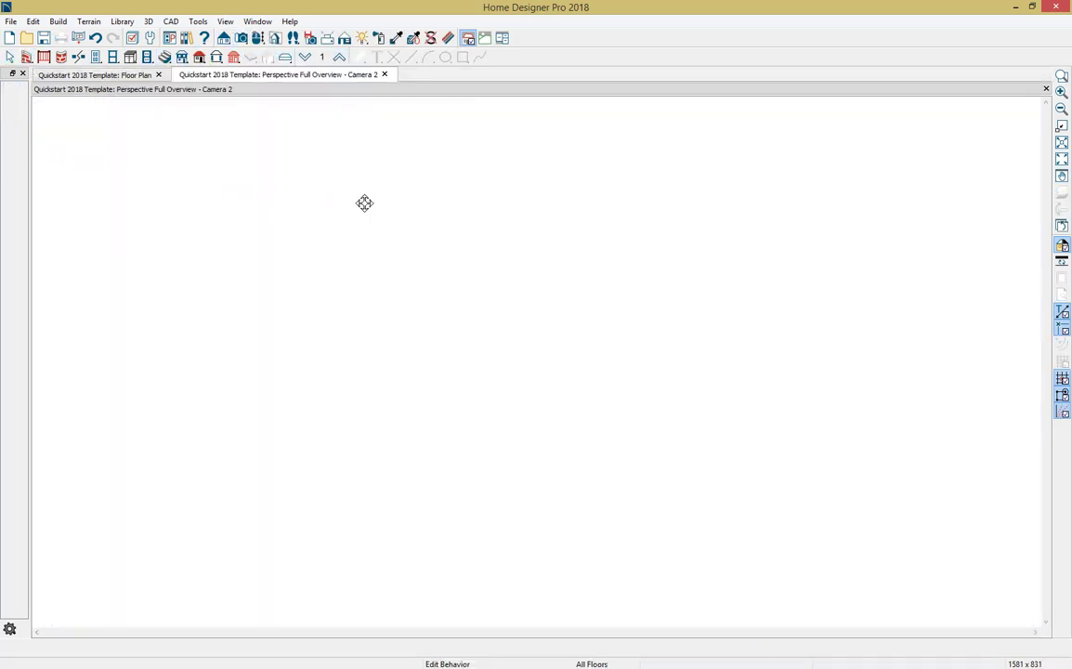
left_click_drag(348, 262, 513, 270)
scroll(513, 270, "up", 2)
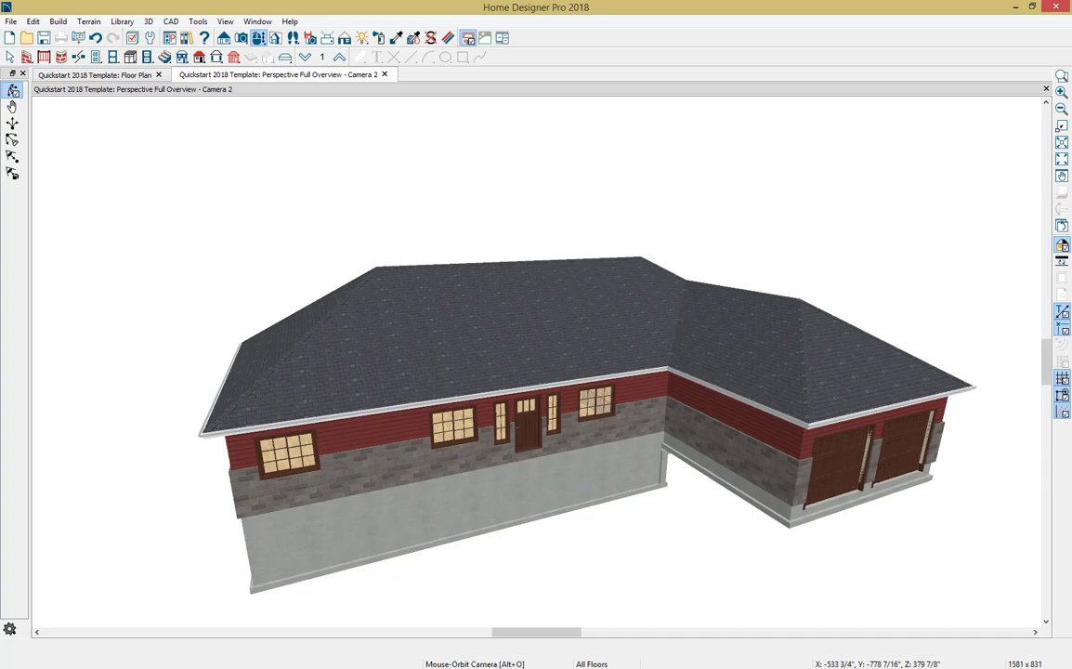
Step: Compare the model's roof with the Front.jpg and Back.jpg reference pictures, and close both pictures
left_click_drag(1071, 116, 403, 123)
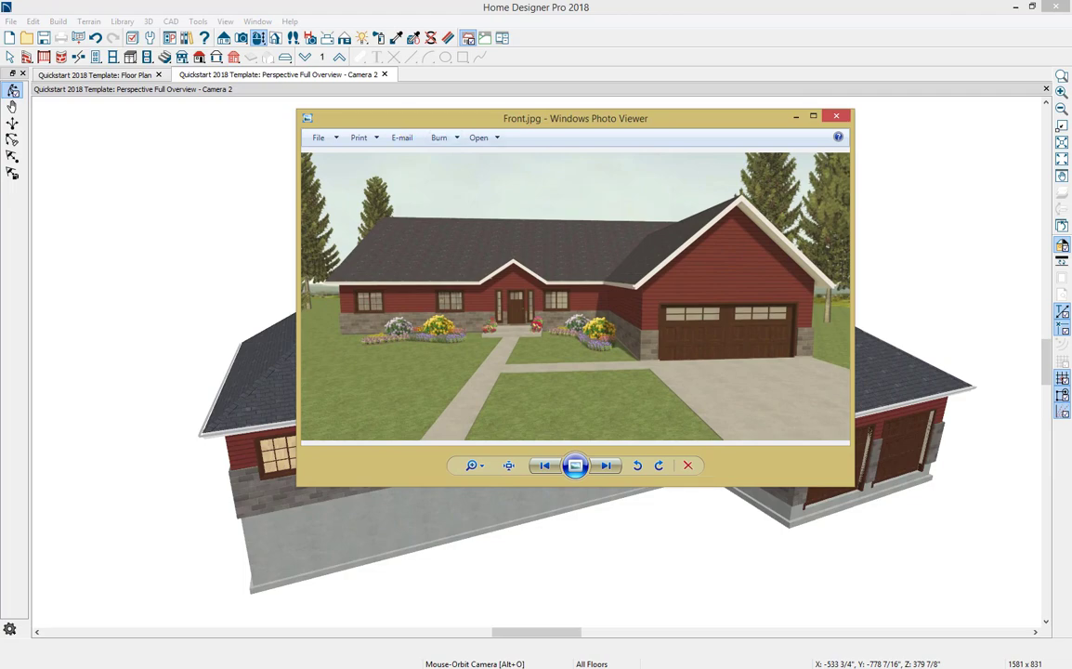
left_click_drag(1071, 177, 699, 141)
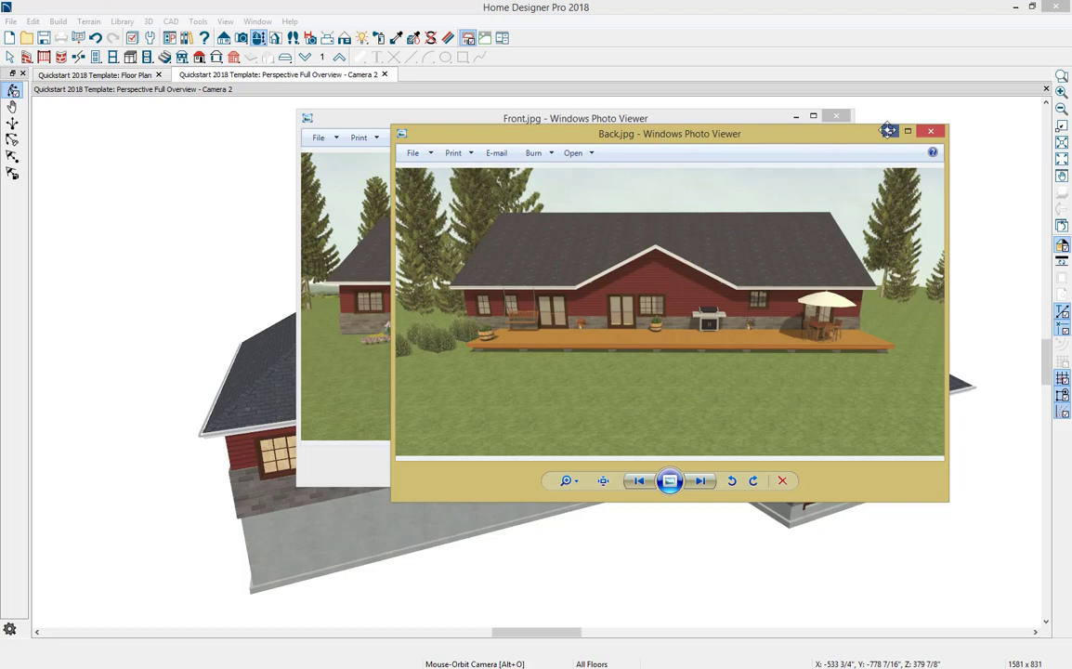
left_click(931, 131)
left_click(929, 116)
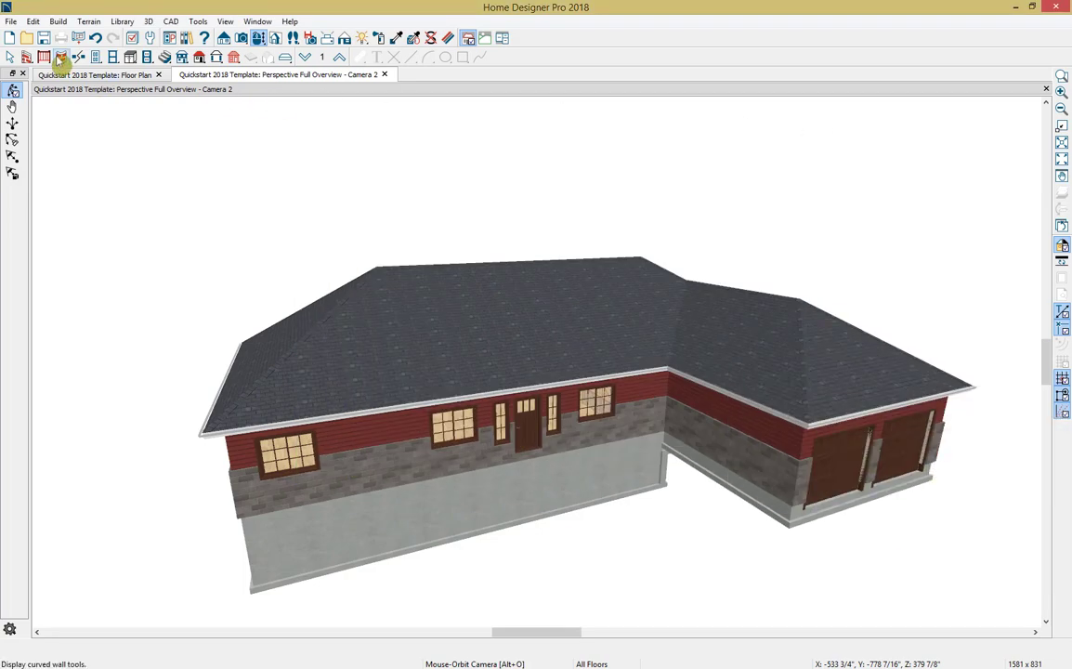
Step: Review the Build Roof settings for roof dimensions, options, structure, arrow, materials and roof styles
left_click(58, 22)
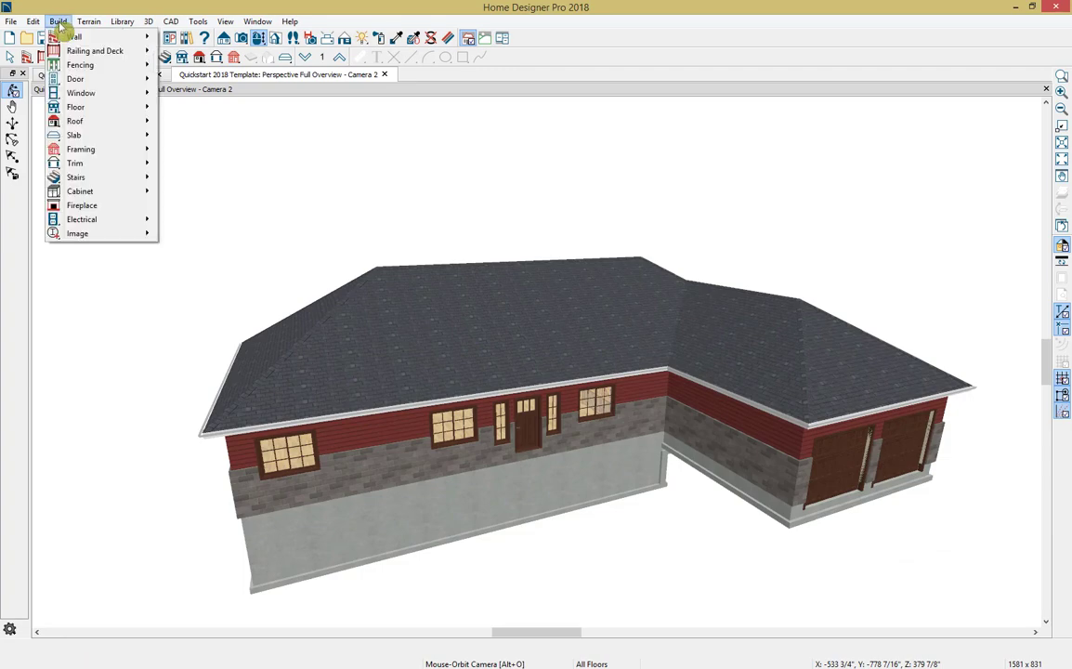
mouse_move(88, 126)
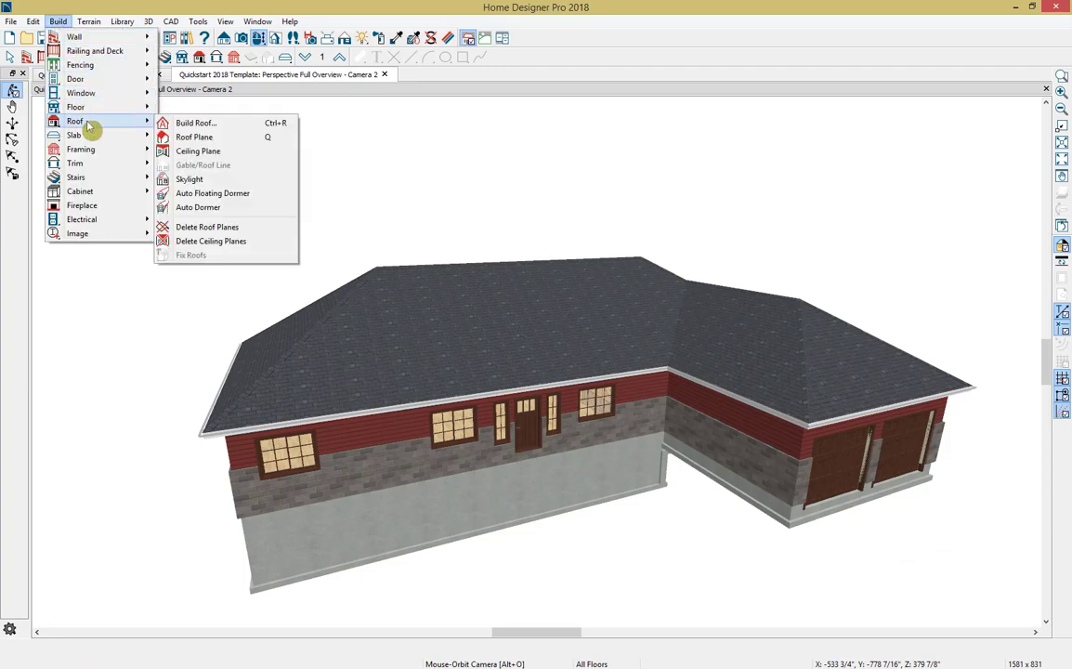
left_click(212, 130)
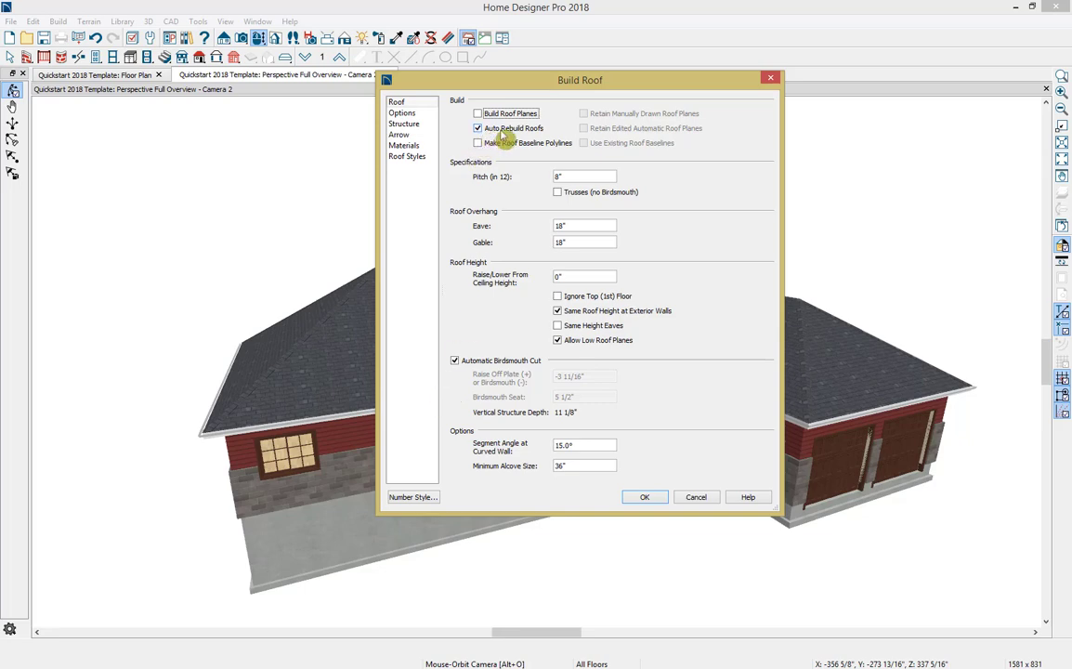
left_click_drag(521, 86, 749, 109)
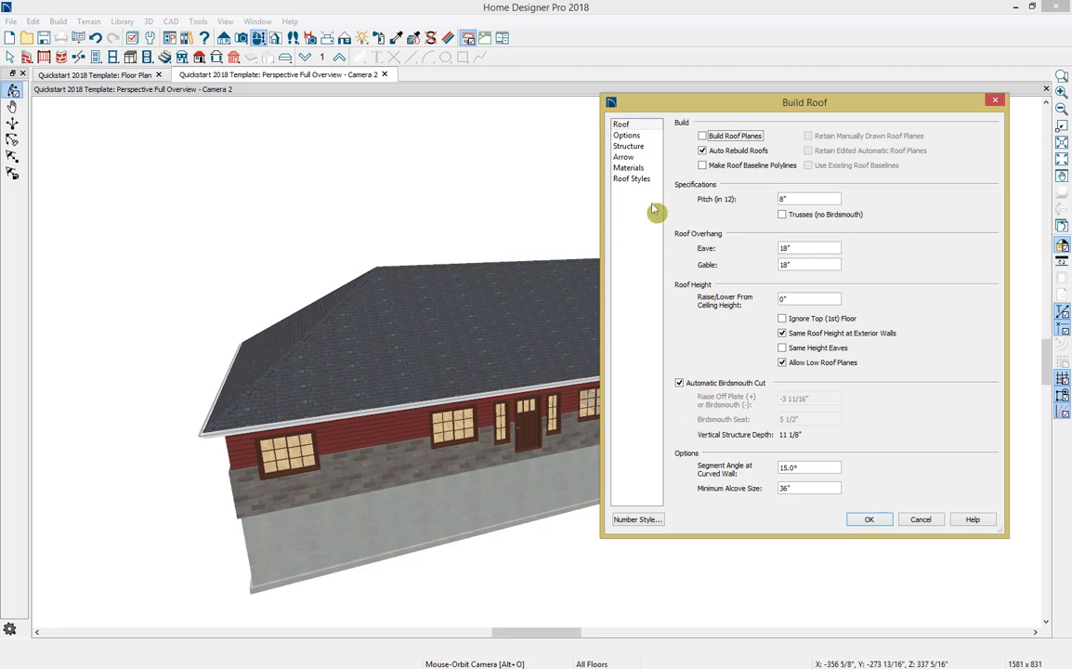
left_click(628, 135)
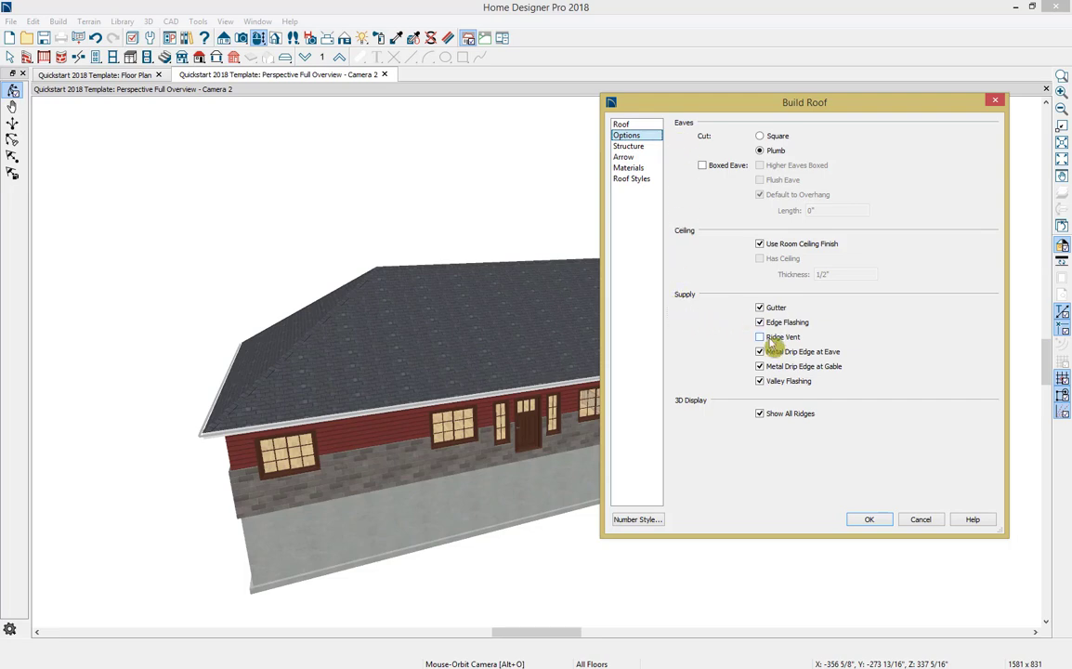
left_click(650, 147)
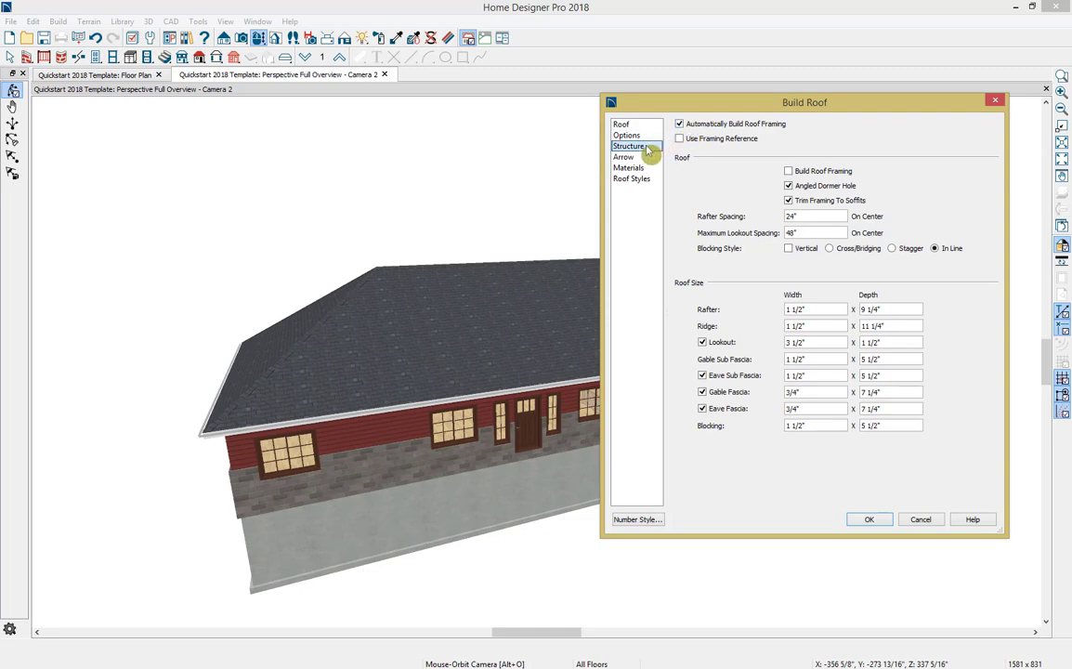
left_click(641, 158)
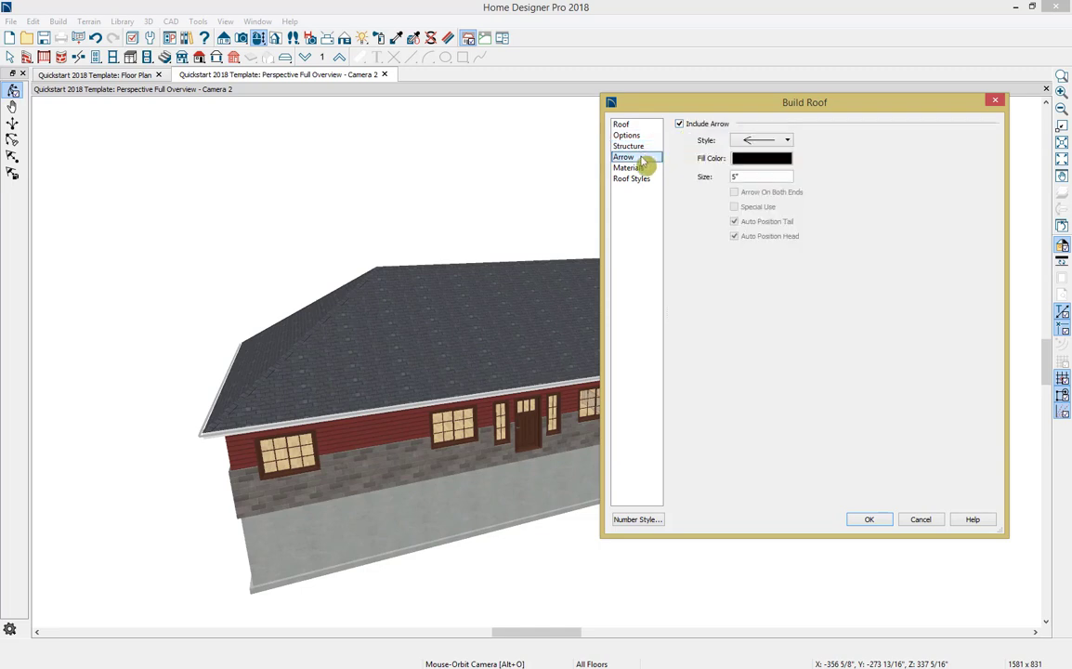
left_click(640, 168)
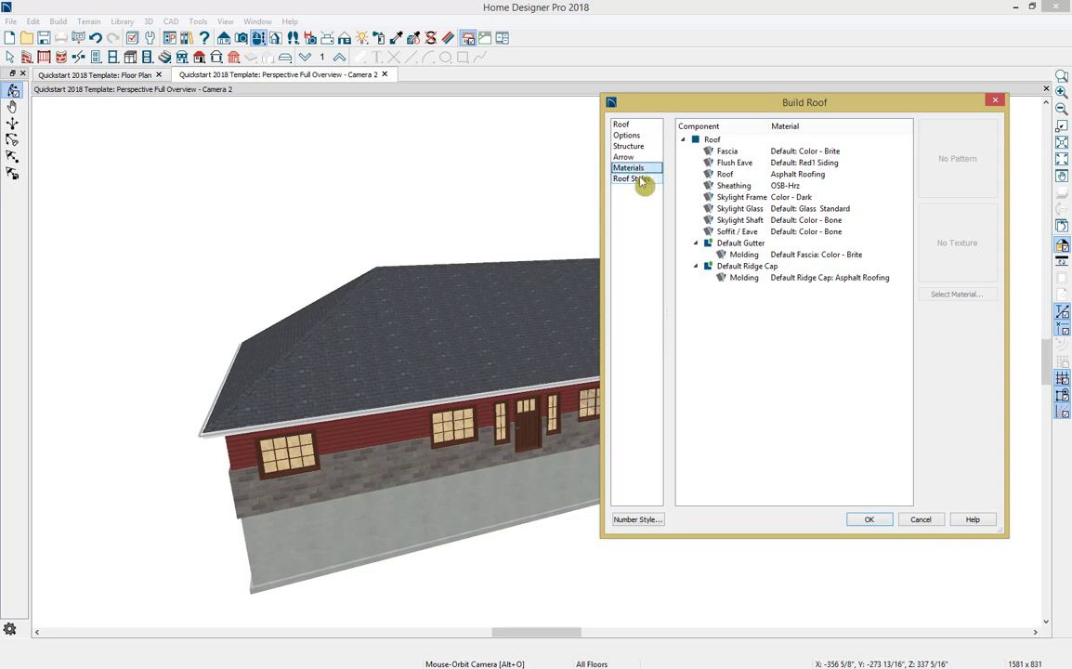
left_click(641, 181)
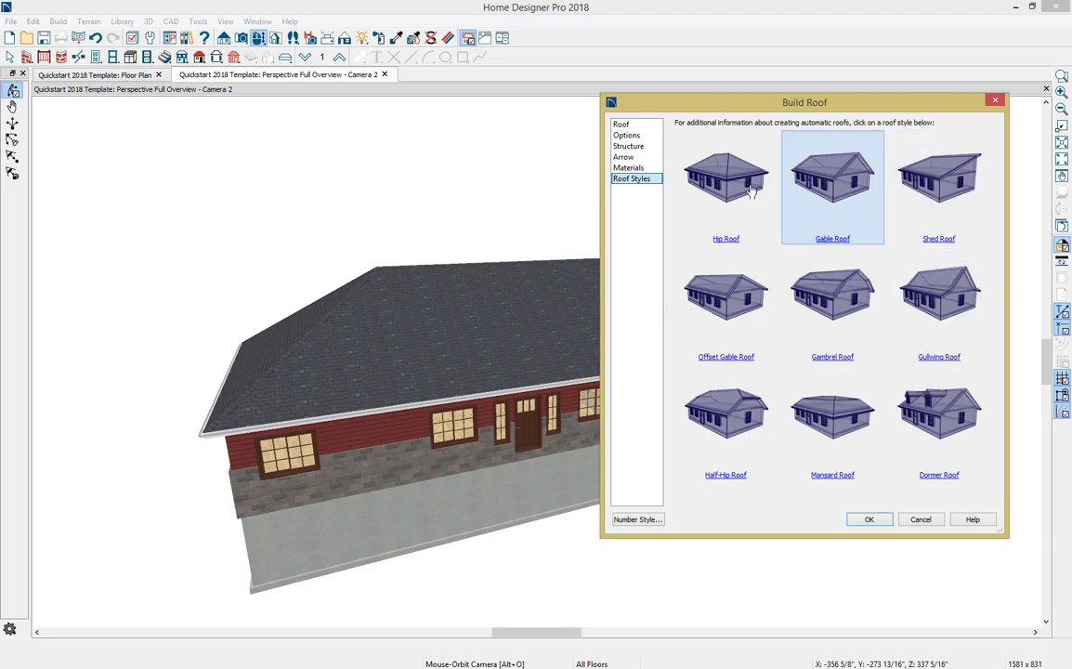
Step: Read the help topics on gable roofs and the Build Roof dialog, and close the help and the roof settings without changes
left_click(834, 203)
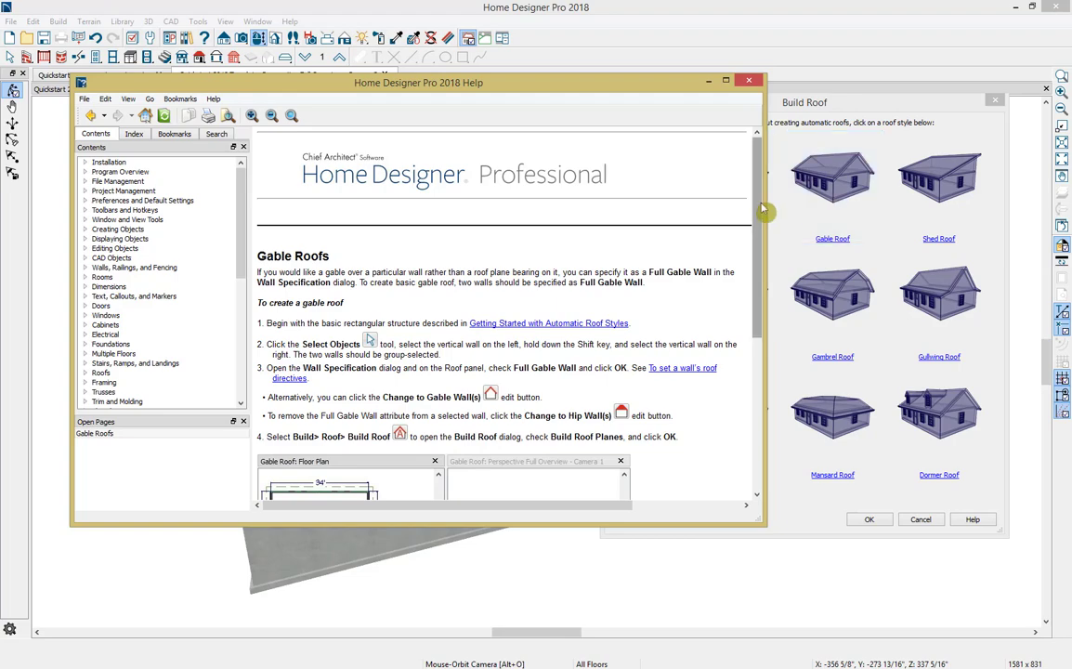
left_click_drag(757, 212, 757, 342)
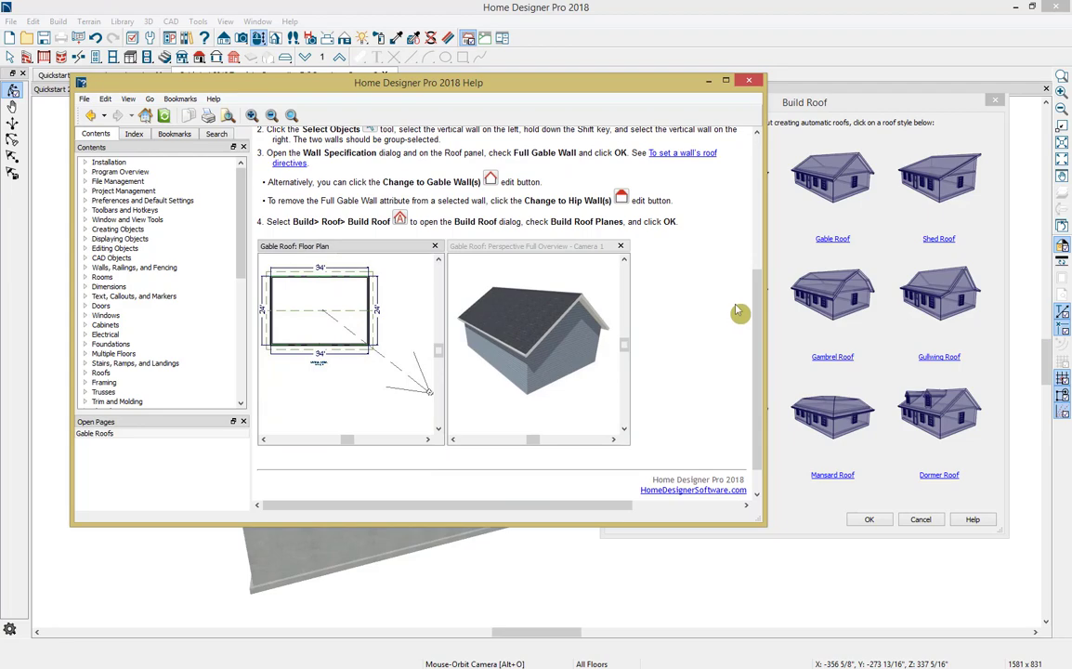
left_click(749, 81)
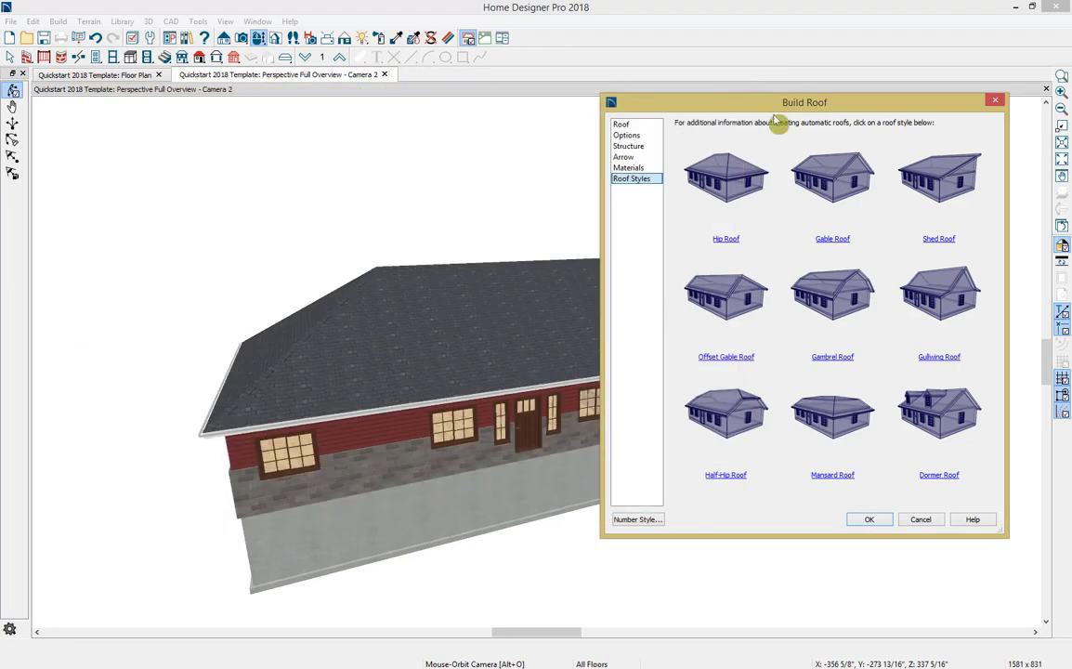
left_click(971, 519)
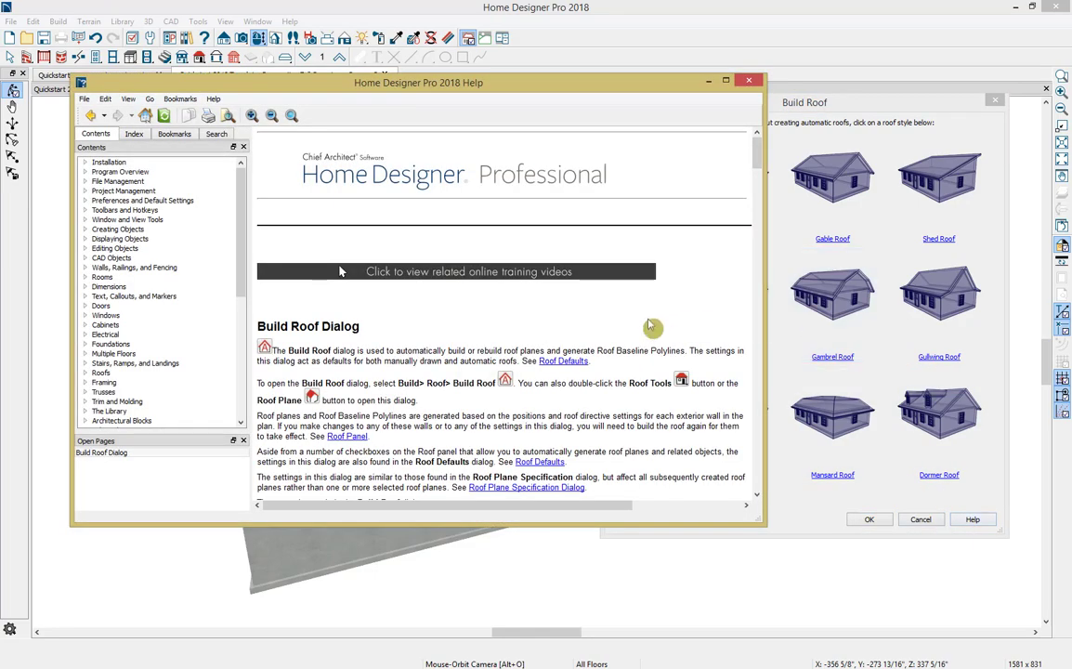
left_click_drag(758, 173, 753, 267)
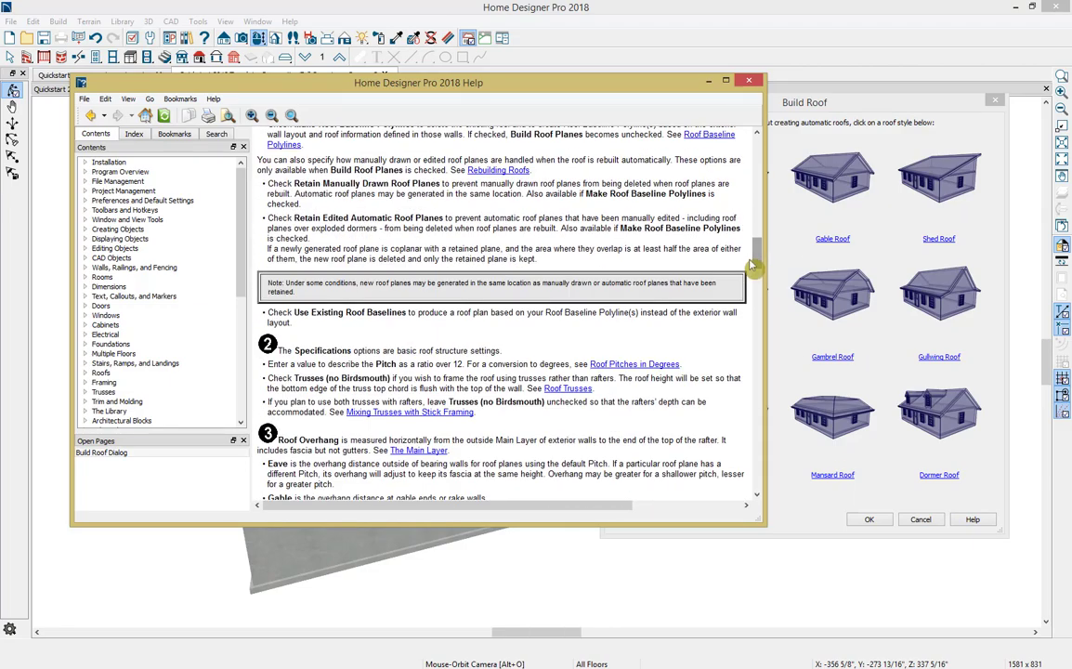
left_click(749, 81)
left_click(994, 102)
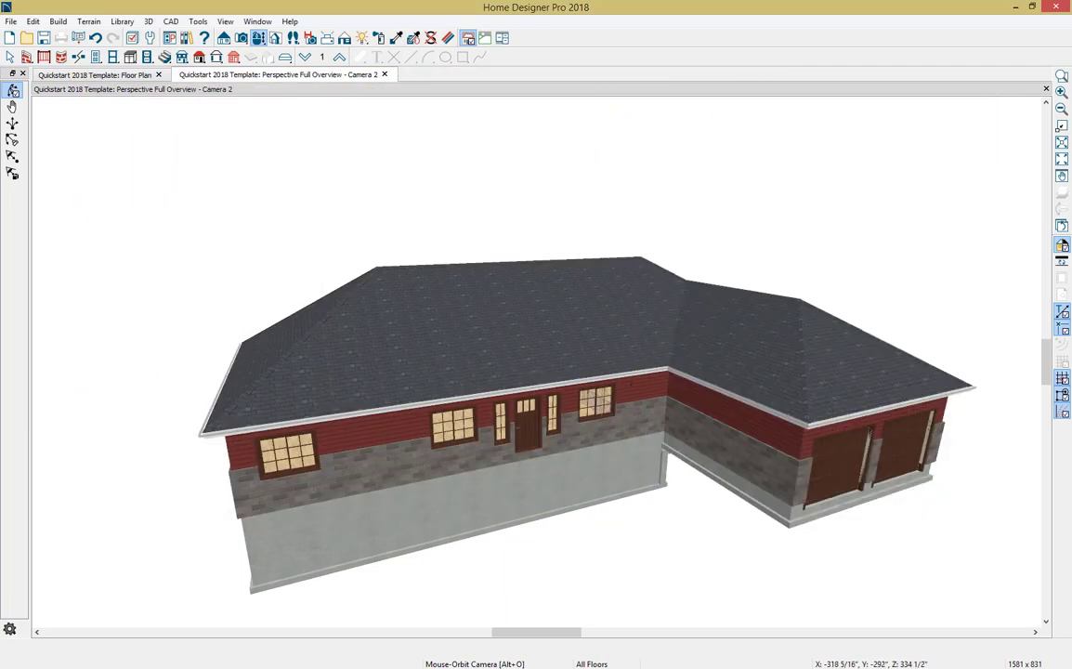
Step: Check the Front.jpg picture, and arrange the floor plan and perspective overview side by side with the garage in view
key("alt+Tab")
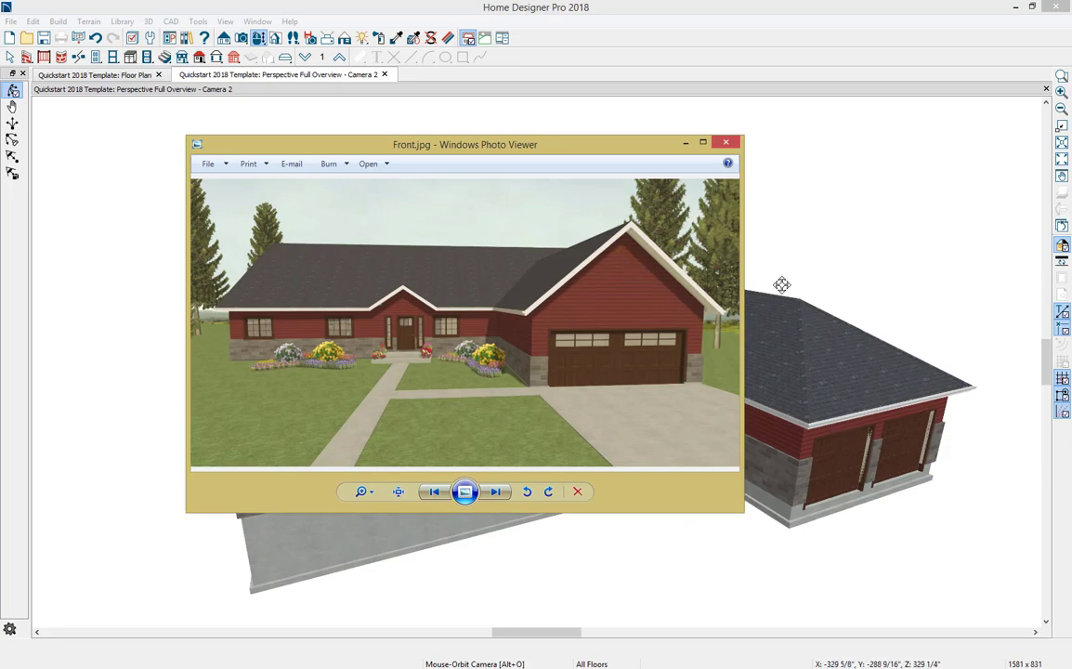
left_click(686, 143)
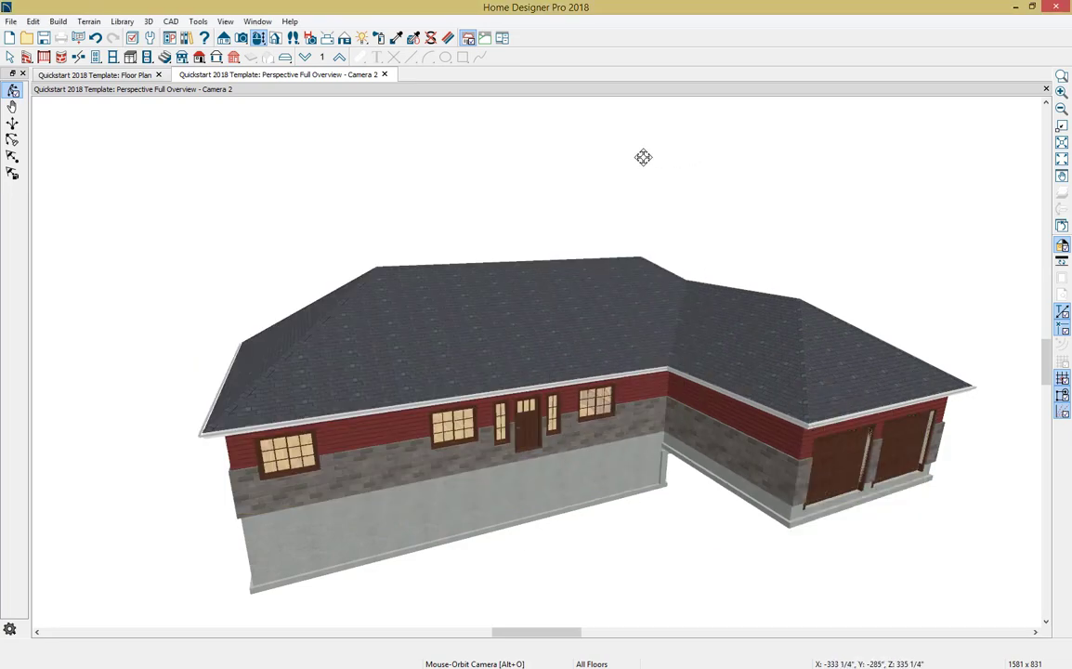
left_click_drag(306, 77, 932, 229)
scroll(450, 342, "up", 5)
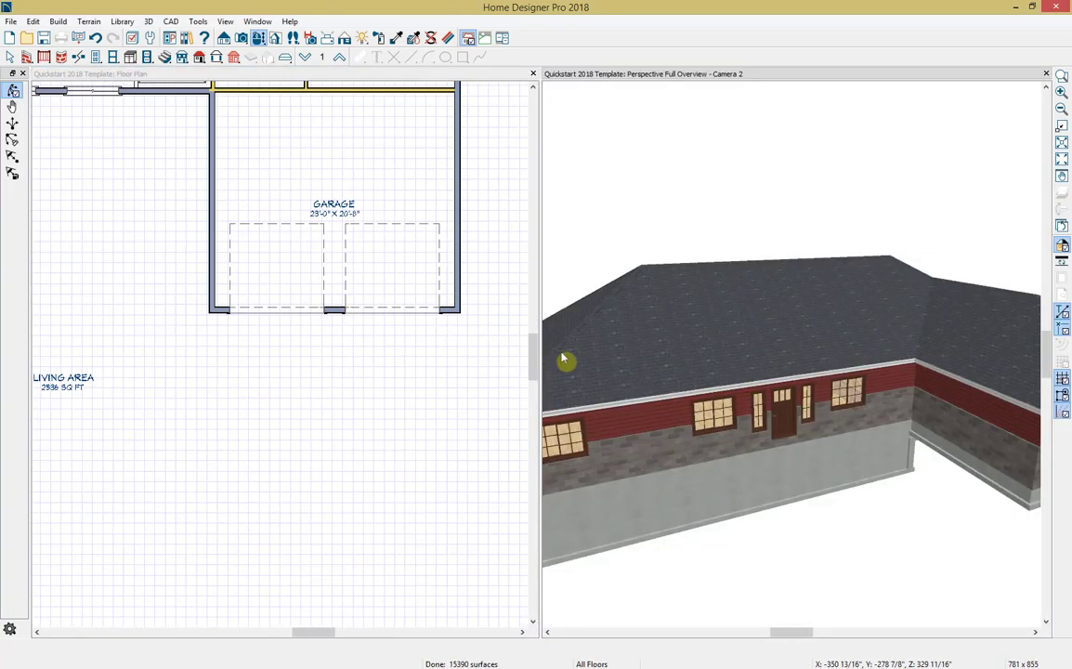
left_click_drag(833, 387, 558, 307)
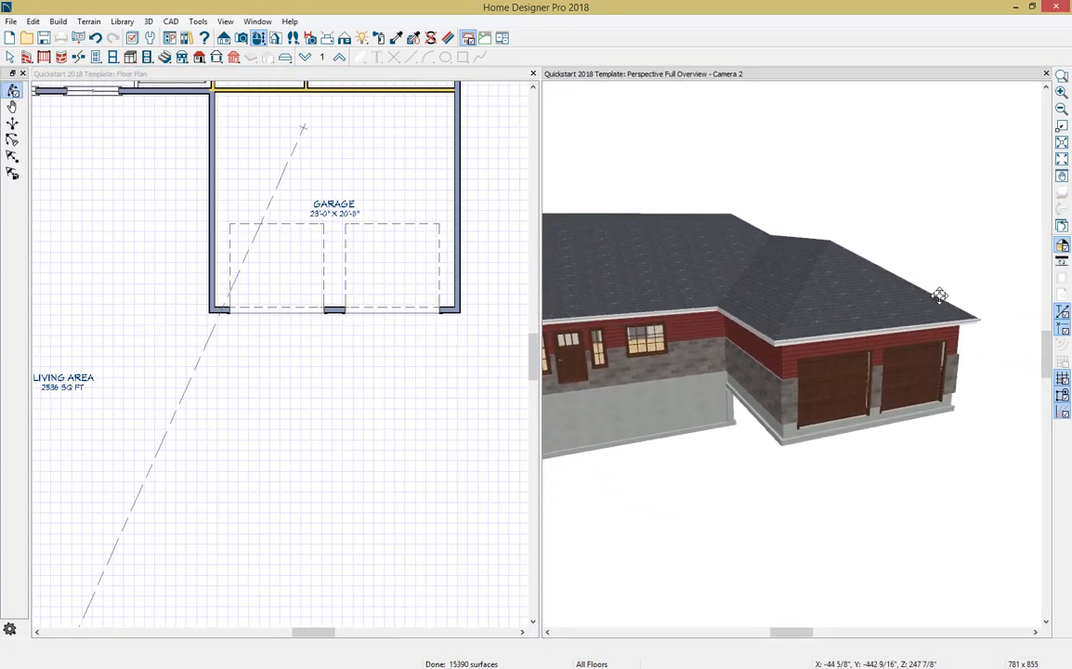
Step: Set the garage's front wall as a Full Gable Wall and compare the roof with the Front.jpg picture
left_click(454, 316)
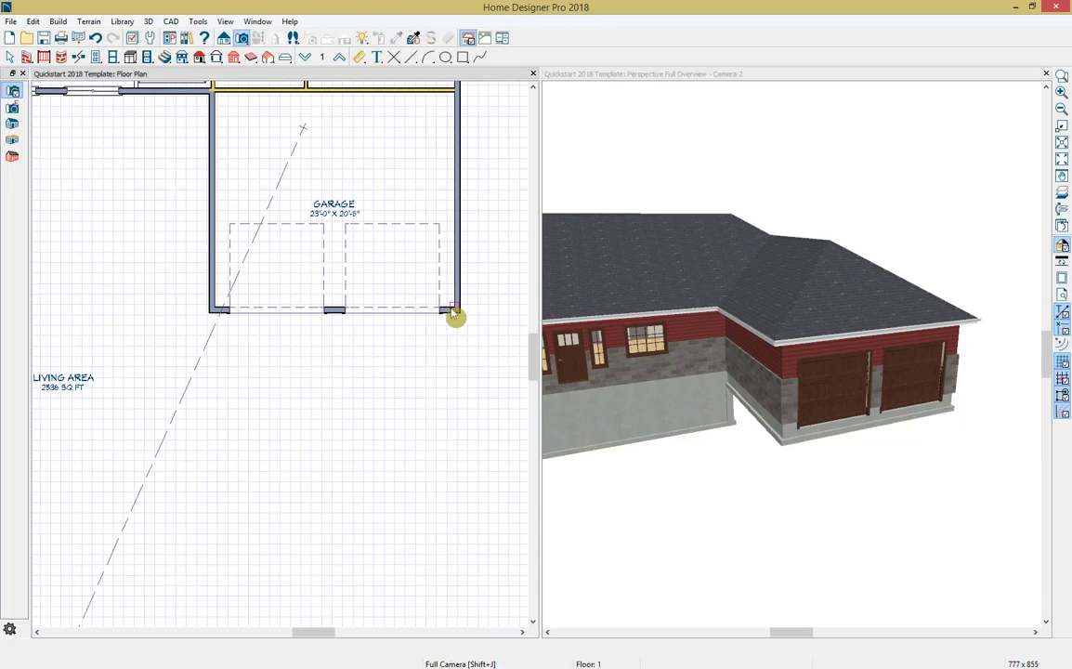
key("space")
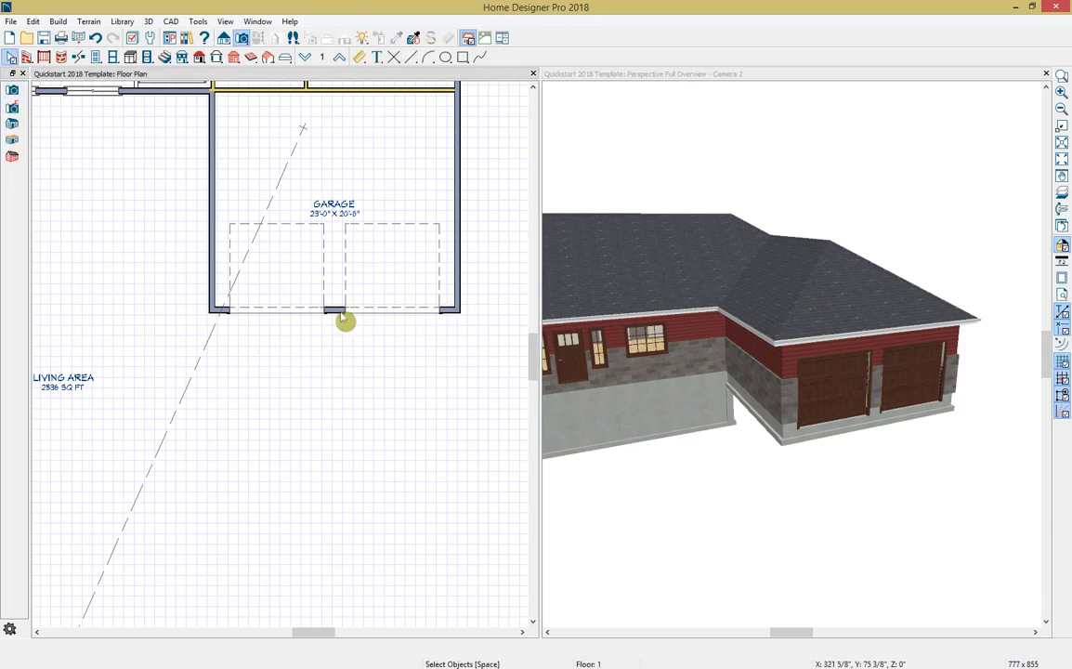
left_click(343, 315)
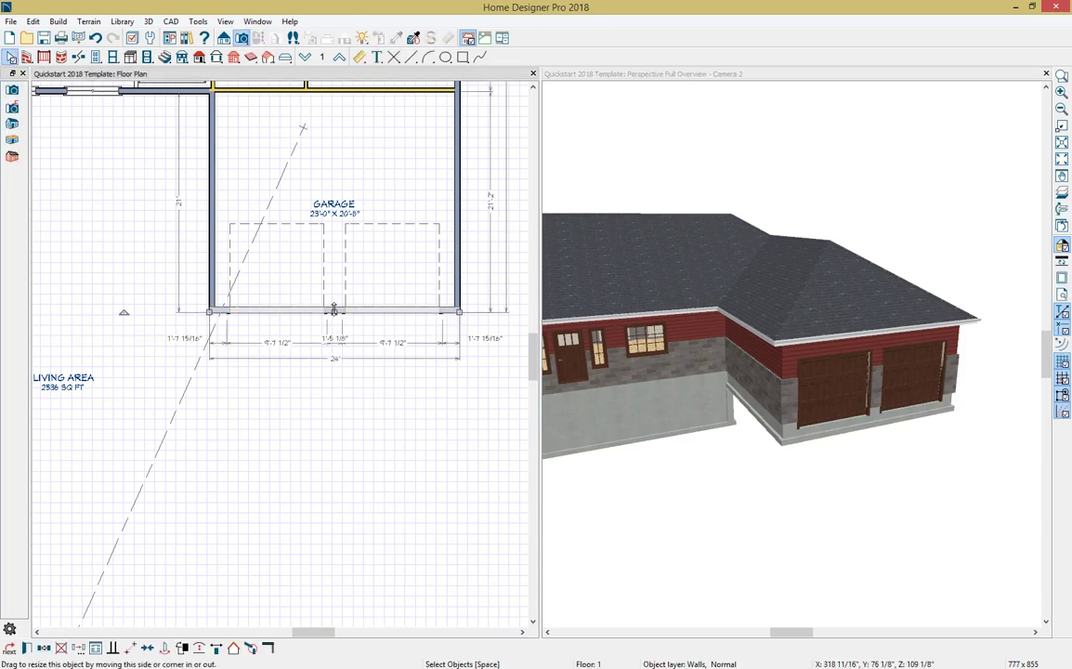
left_click(27, 648)
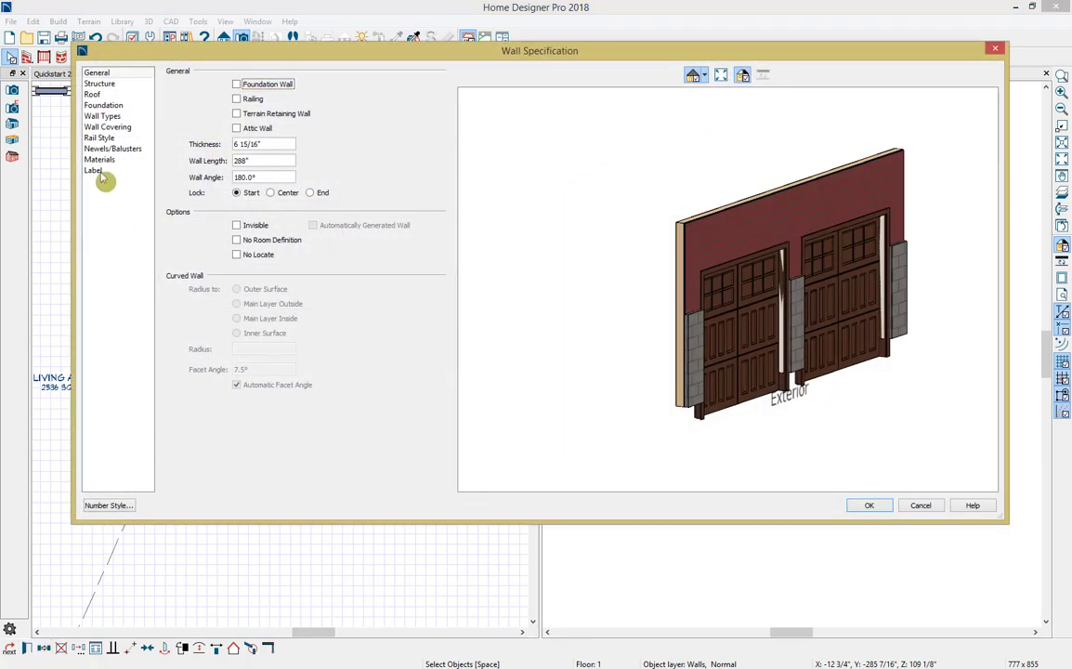
left_click(100, 94)
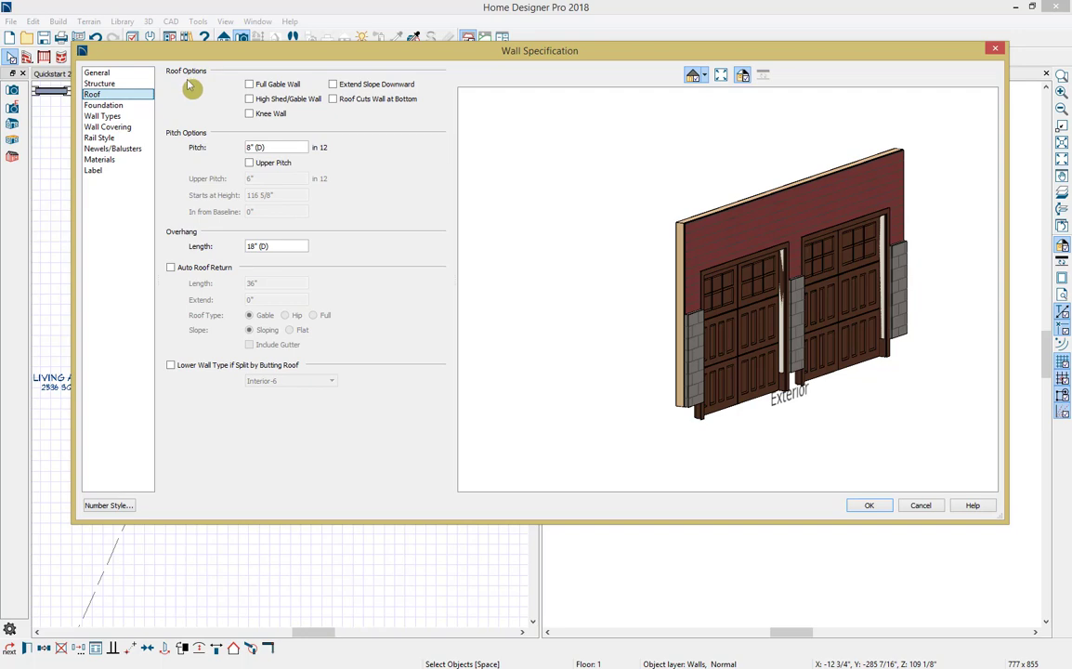
left_click(248, 84)
left_click(870, 505)
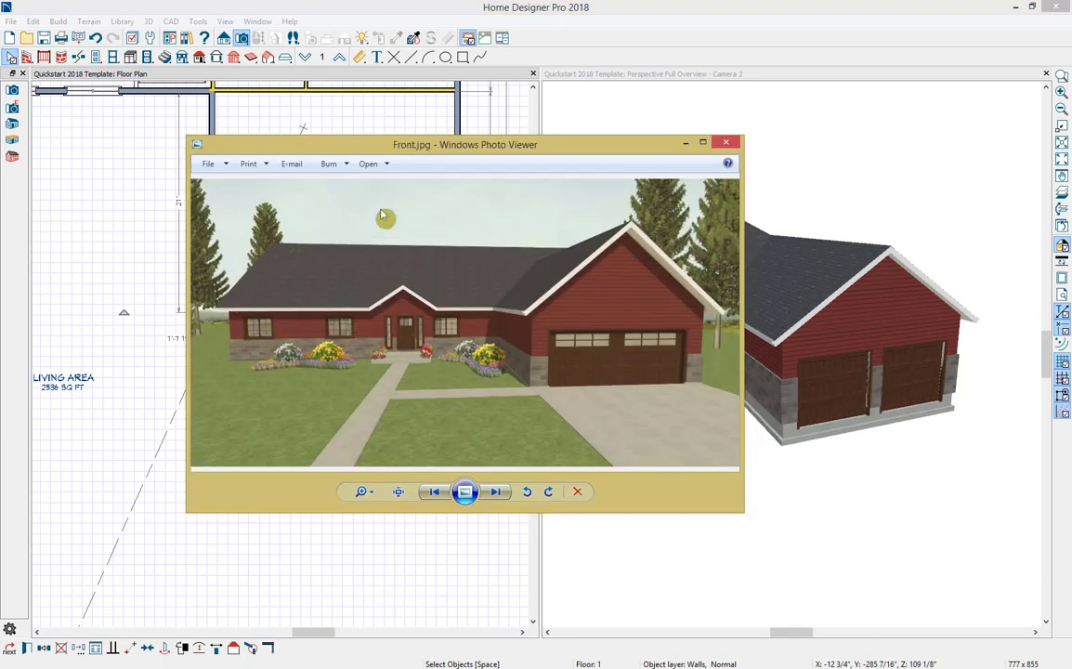
left_click(684, 143)
Step: Change the exterior end wall on the kitchen side into a gable wall and bring up the Front.jpg picture for comparison
scroll(686, 256, "down", 1)
middle_click_drag(686, 257, 819, 273)
scroll(818, 273, "down", 1)
scroll(121, 245, "down", 3)
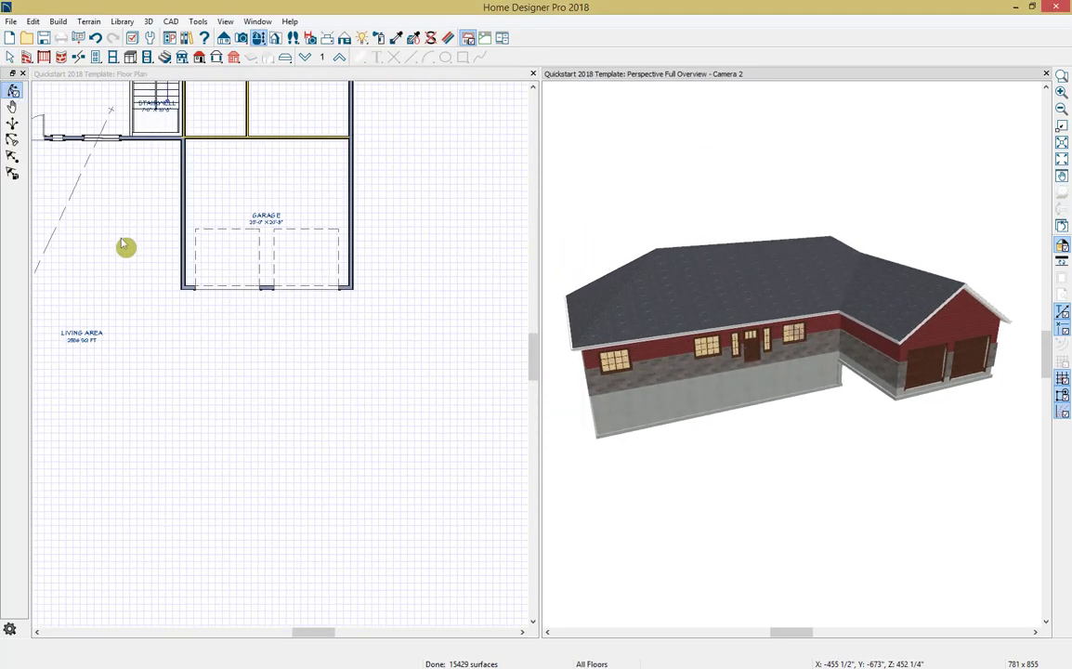
middle_click_drag(124, 242, 317, 414)
middle_click_drag(149, 272, 187, 286)
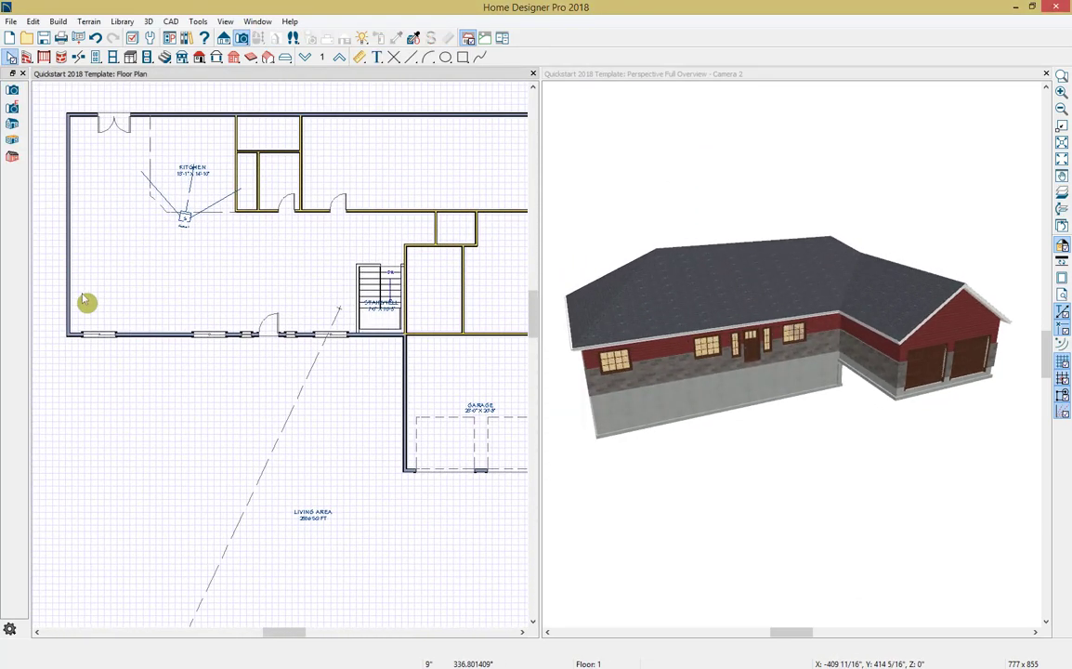
left_click(68, 274)
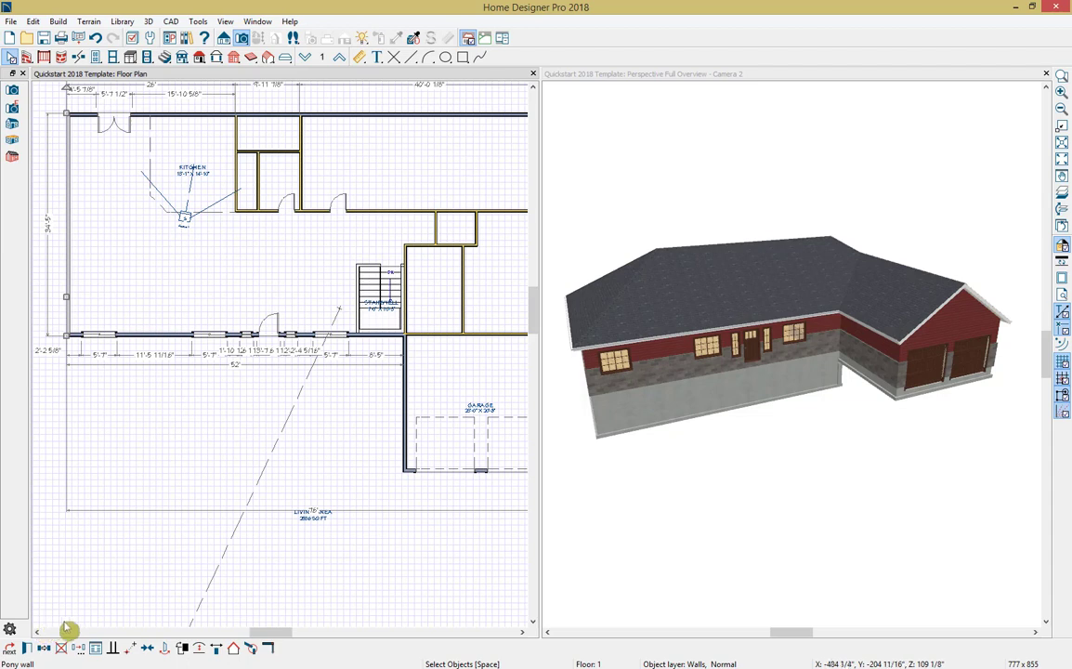
left_click(240, 654)
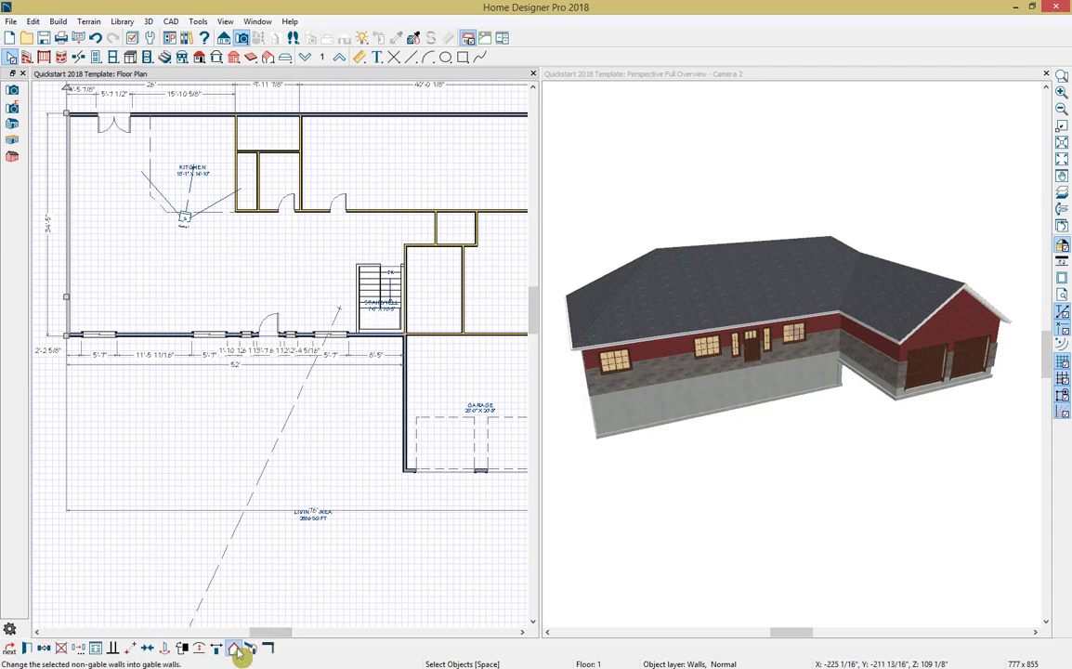
left_click_drag(588, 392, 632, 379)
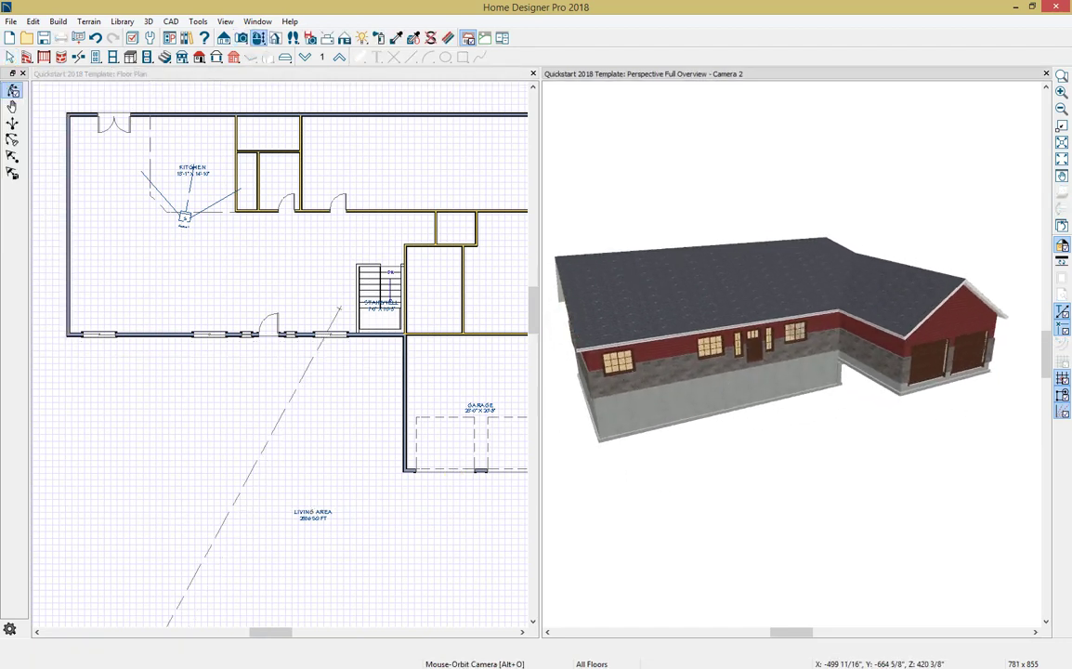
left_click(1071, 668)
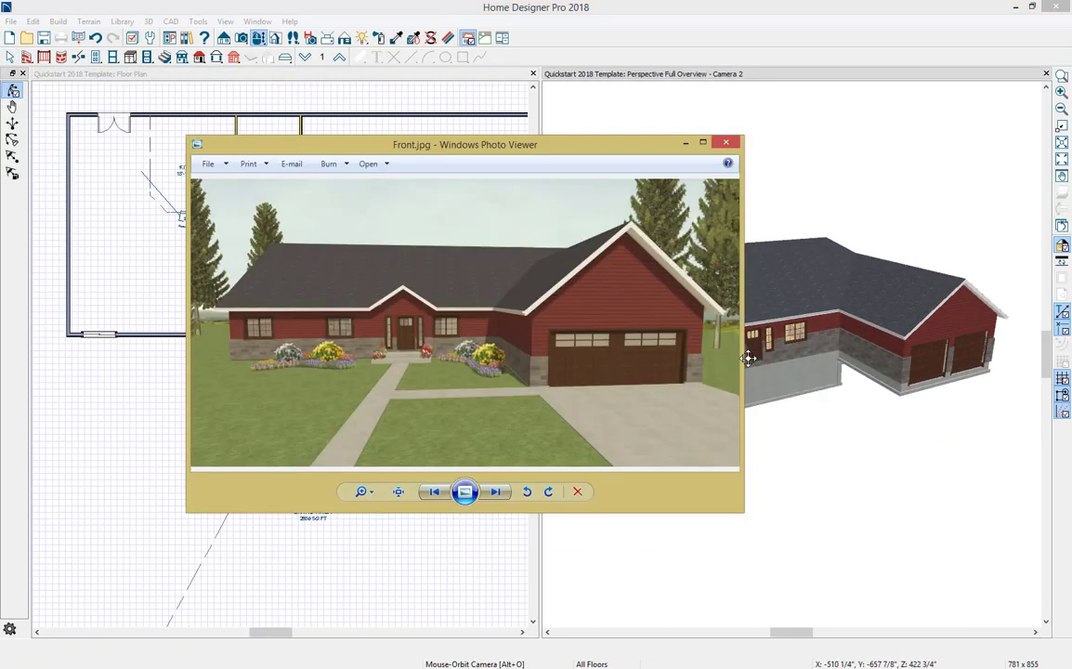
Step: Add a gable roof over the front door and its two sidelight windows, accepting the default pitch and overhang
left_click_drag(641, 160, 579, 169)
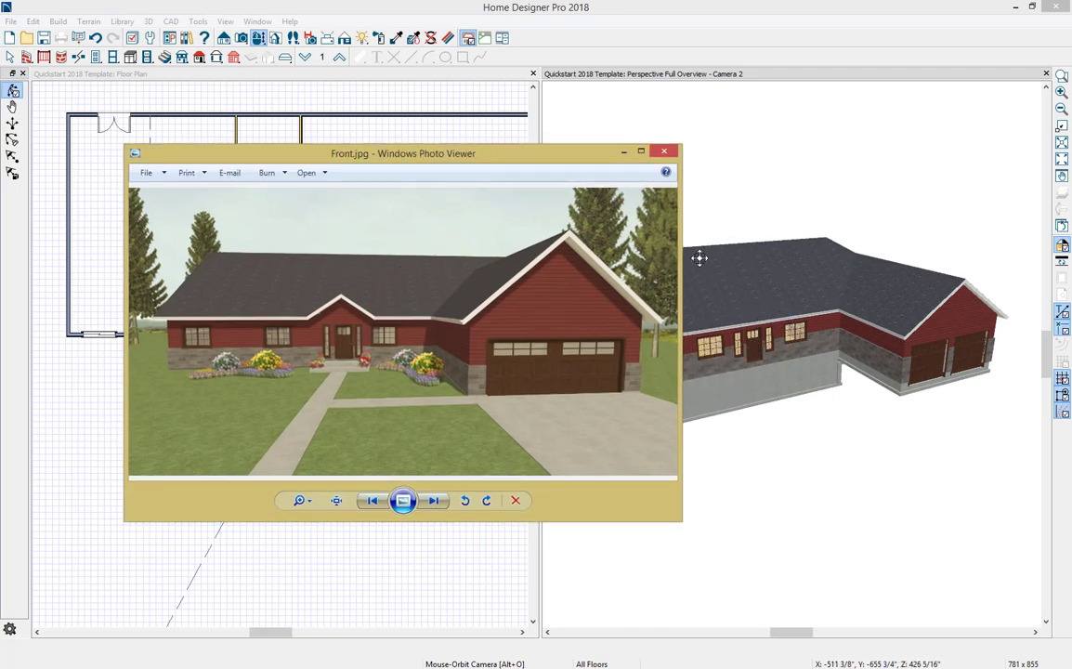
left_click(568, 138)
scroll(763, 301, "up", 3)
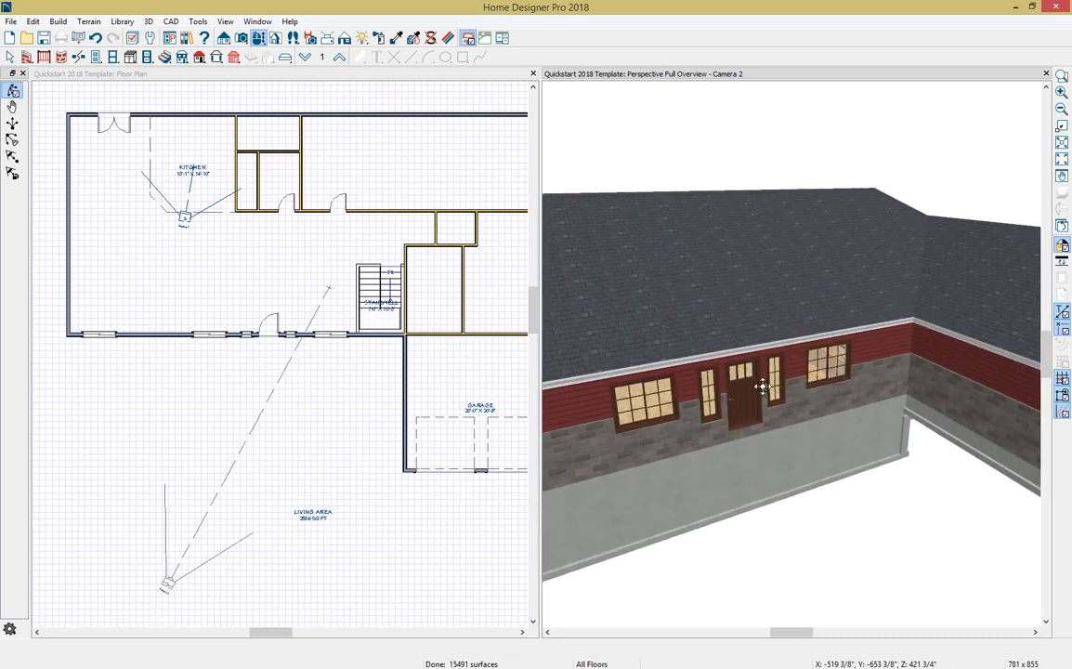
key("space")
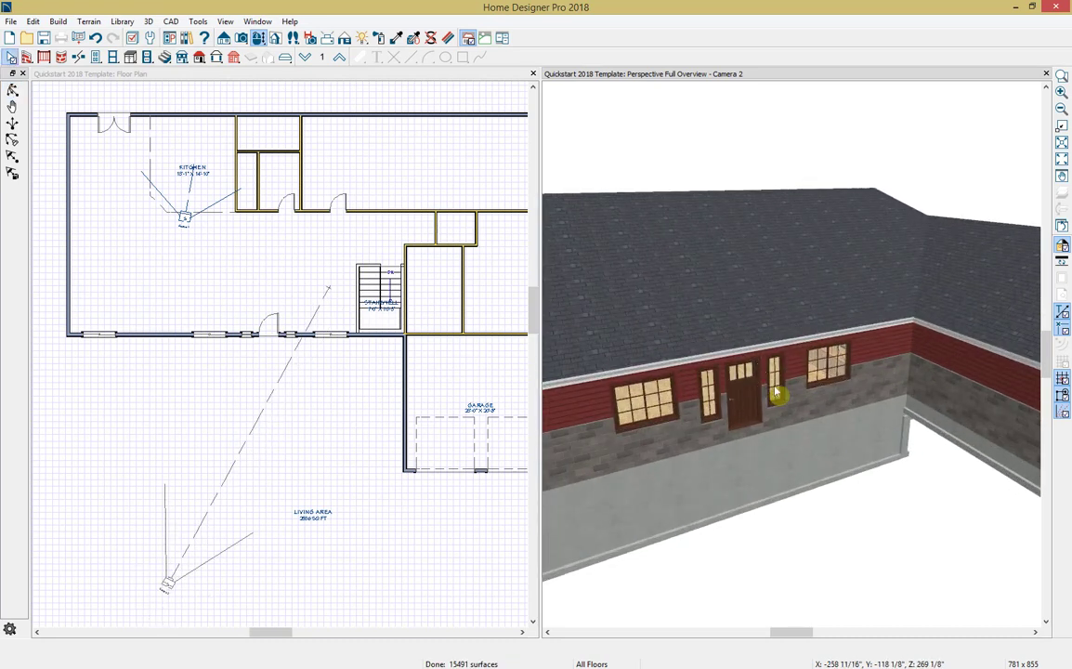
left_click(743, 409)
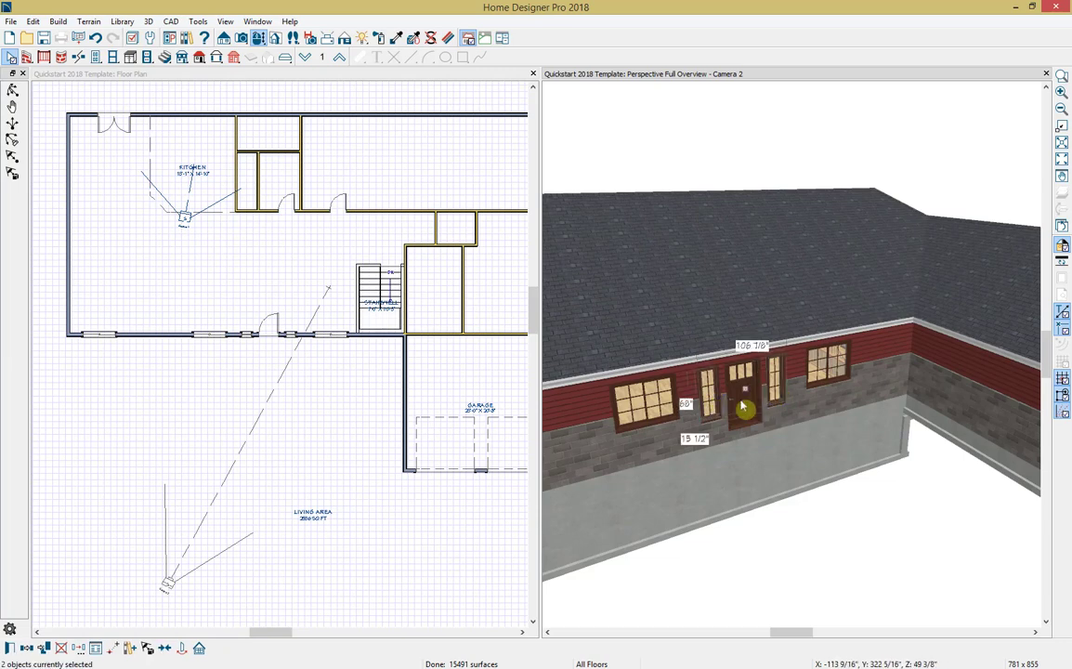
left_click(706, 395, "shift")
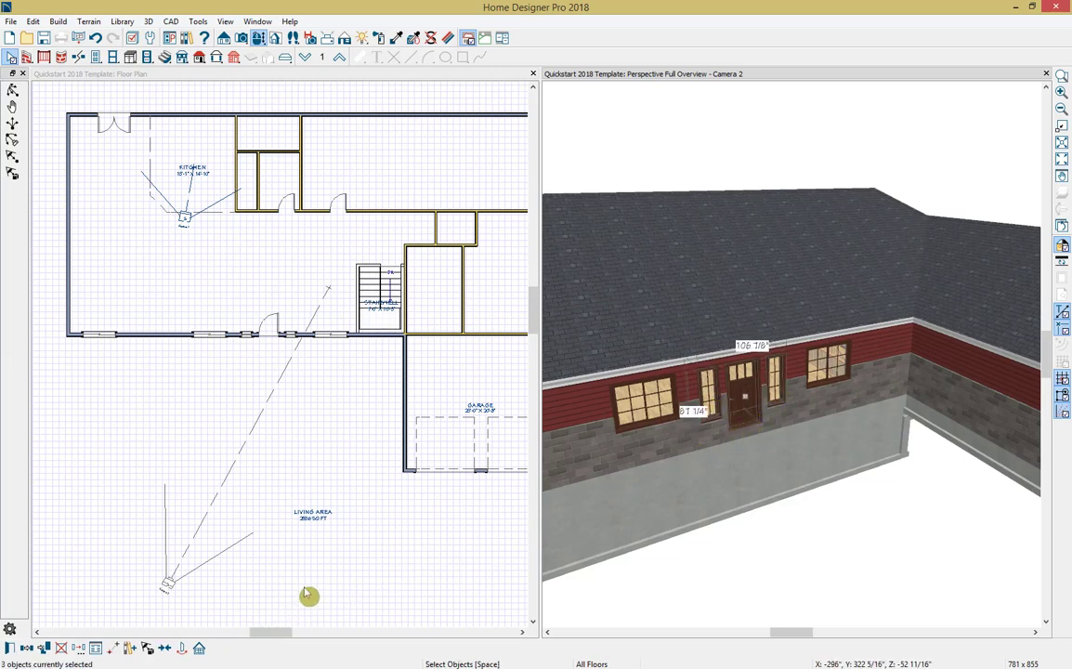
left_click(198, 649)
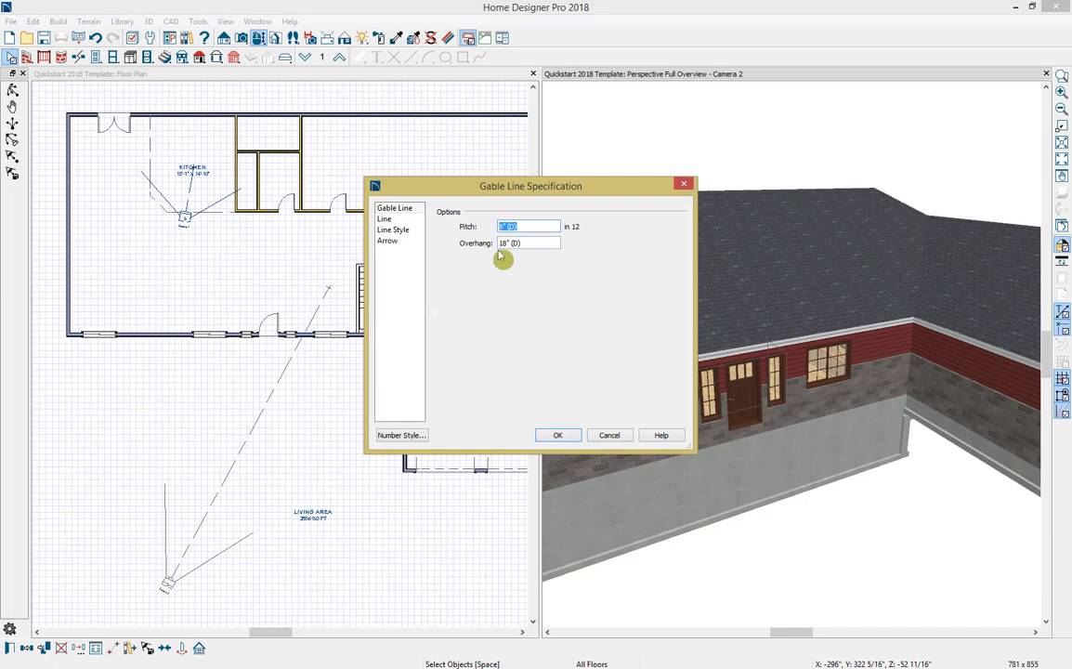
left_click(558, 435)
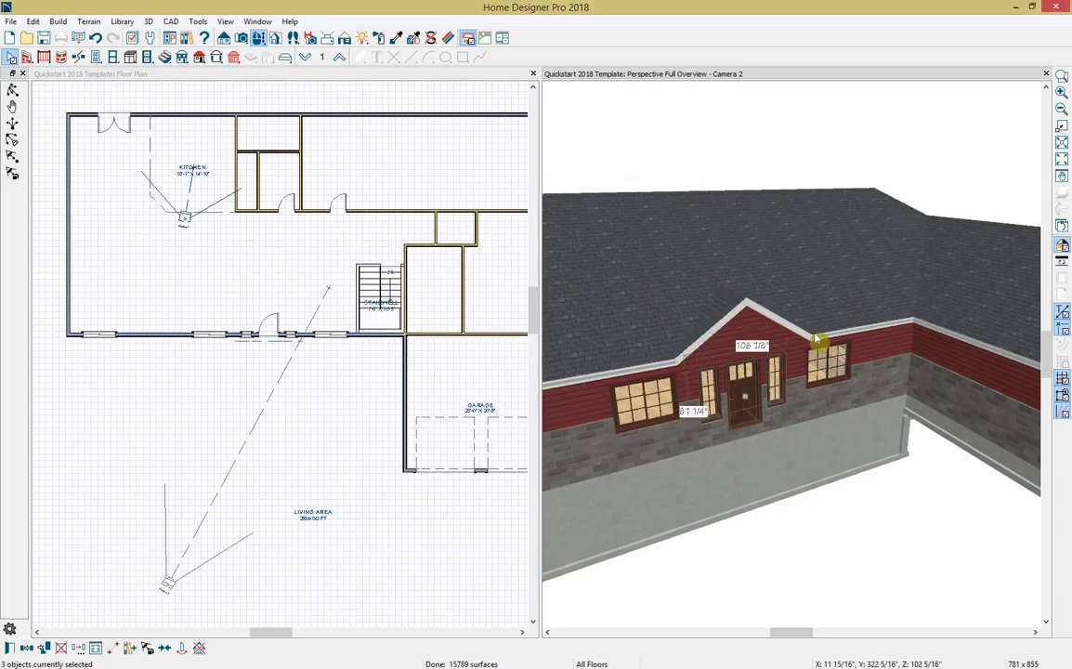
left_click(814, 163)
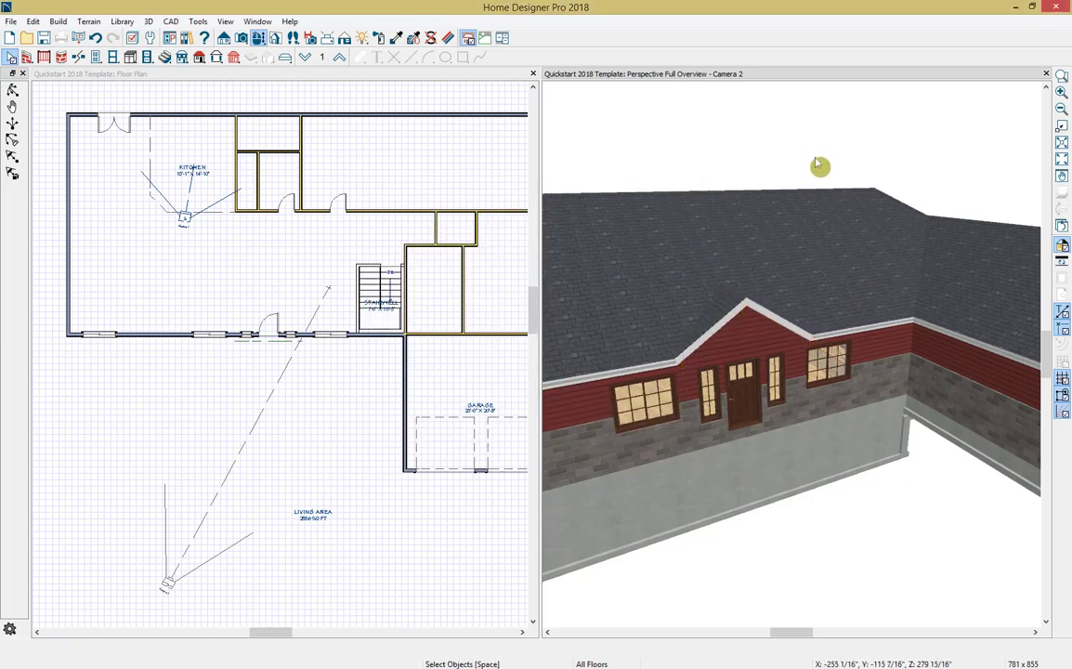
Step: Break the long exterior side wall where the garage's interior back wall meets it
left_click(259, 38)
left_click_drag(795, 196, 732, 317)
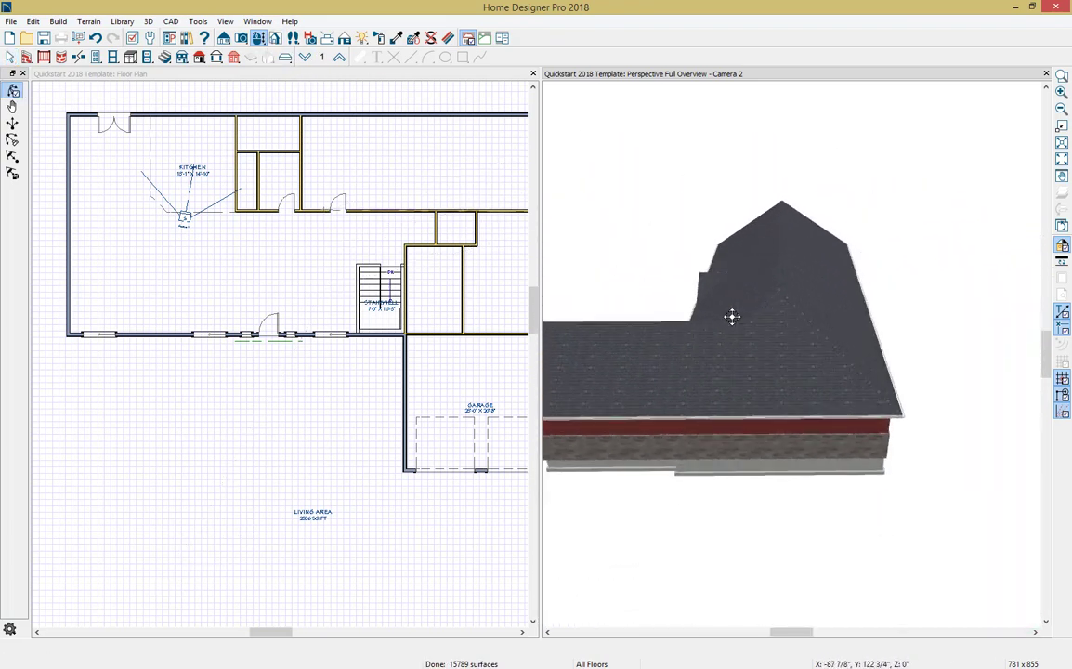
middle_click_drag(419, 358, 263, 370)
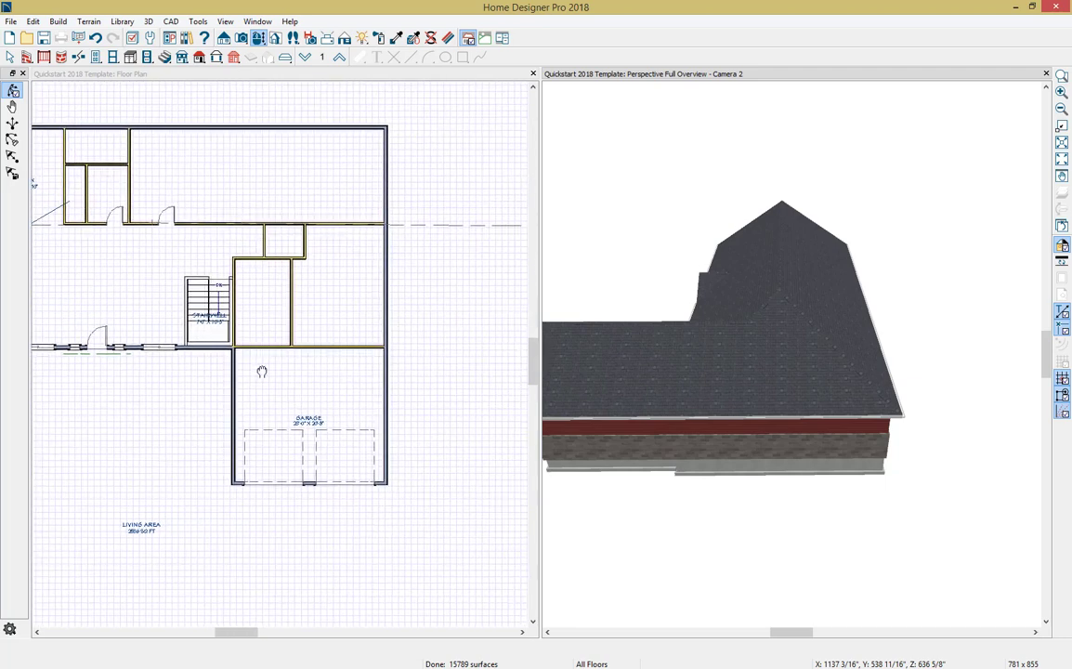
left_click(388, 303)
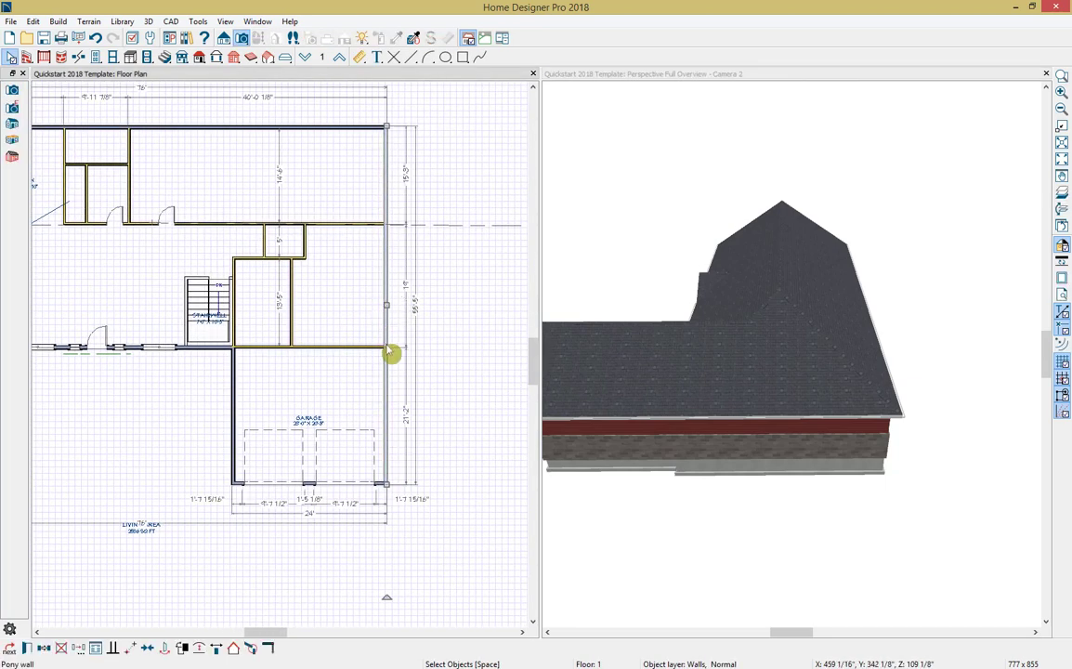
left_click(629, 465)
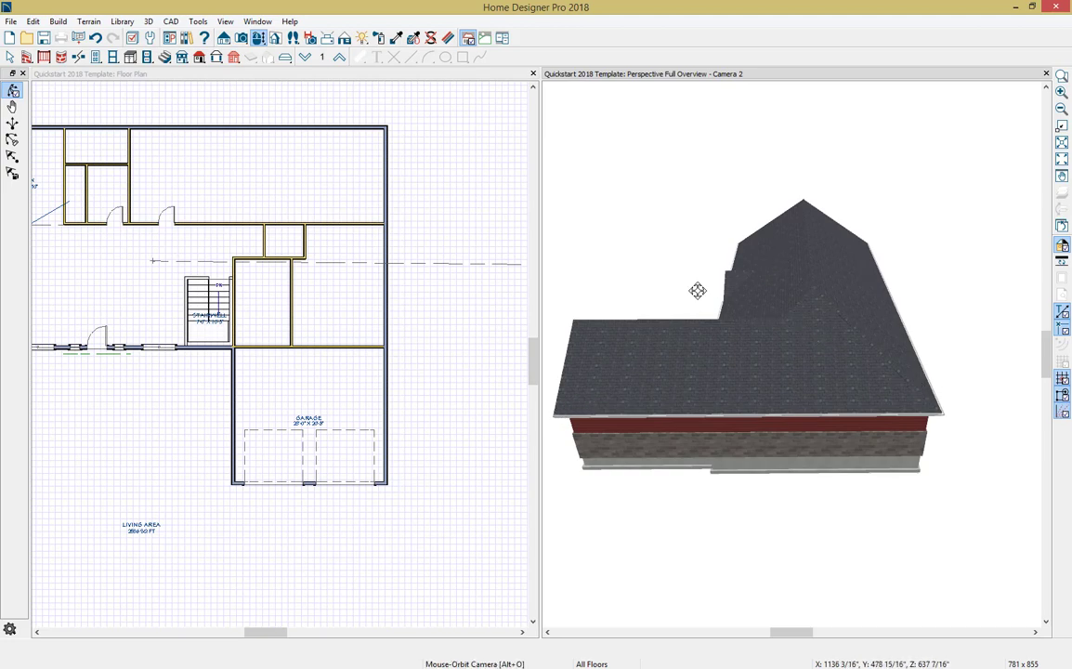
scroll(408, 279, "up", 2)
middle_click_drag(409, 278, 415, 307)
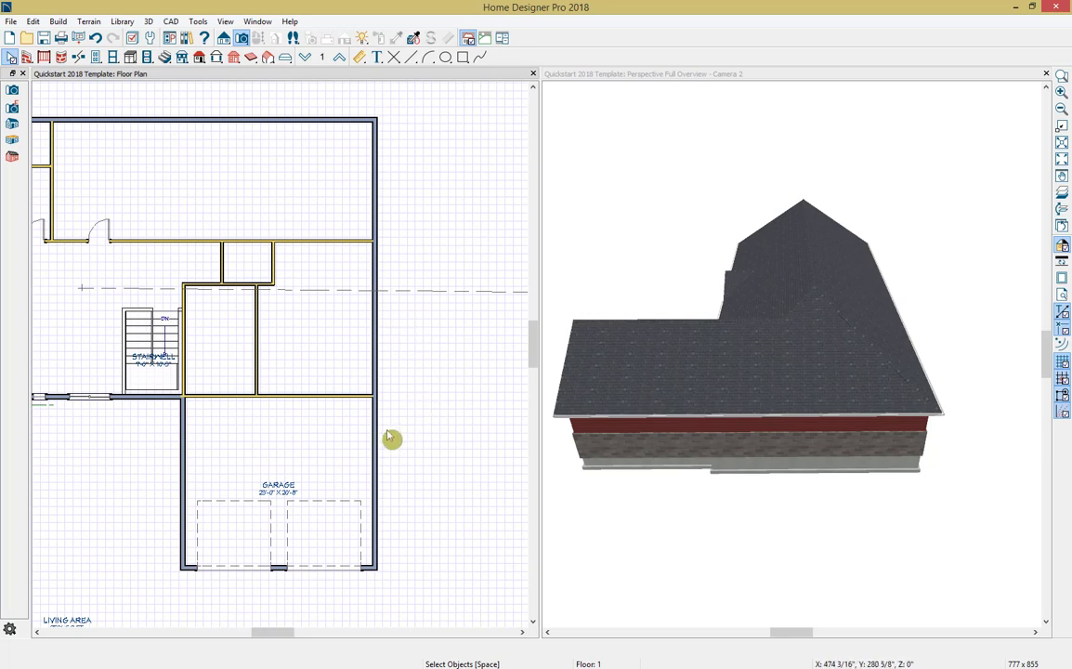
left_click(81, 60)
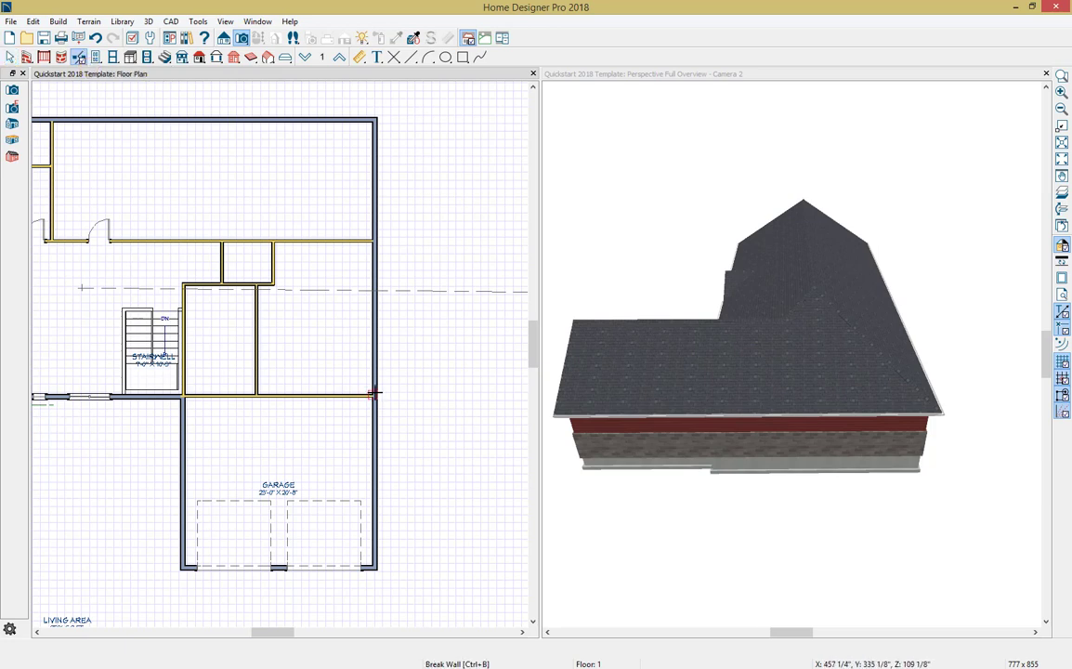
scroll(371, 394, "up", 6)
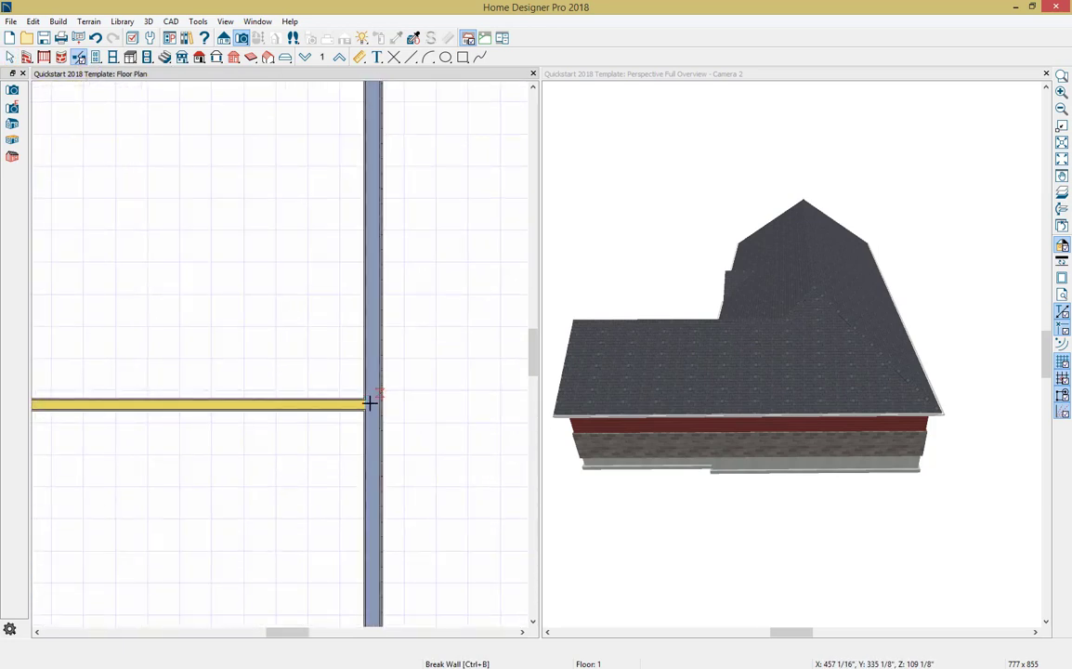
left_click(373, 400)
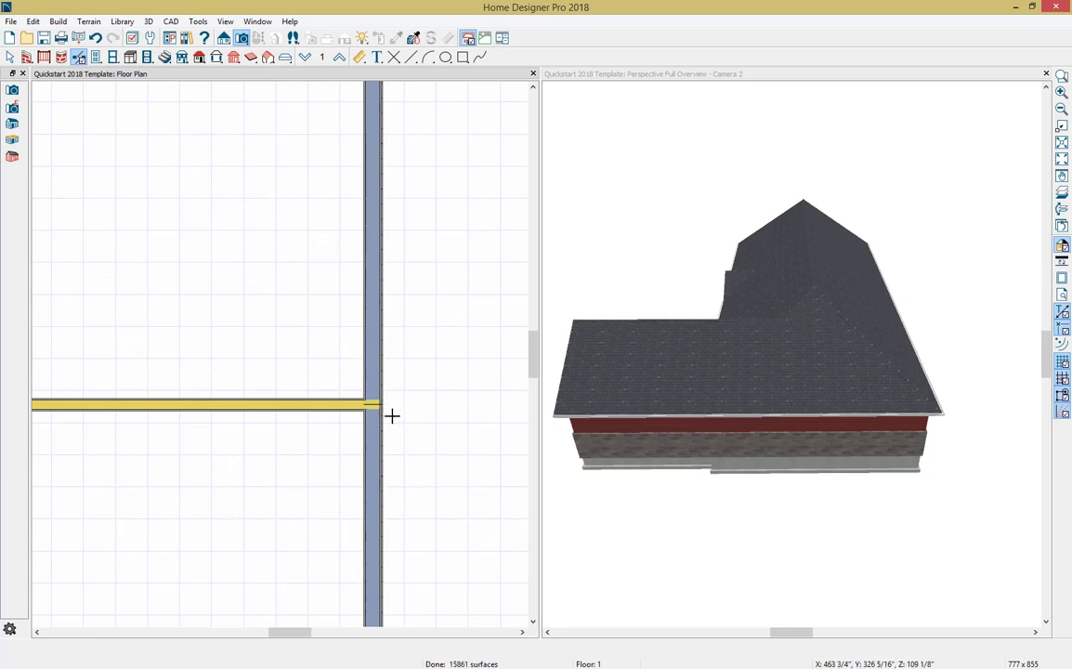
key("space")
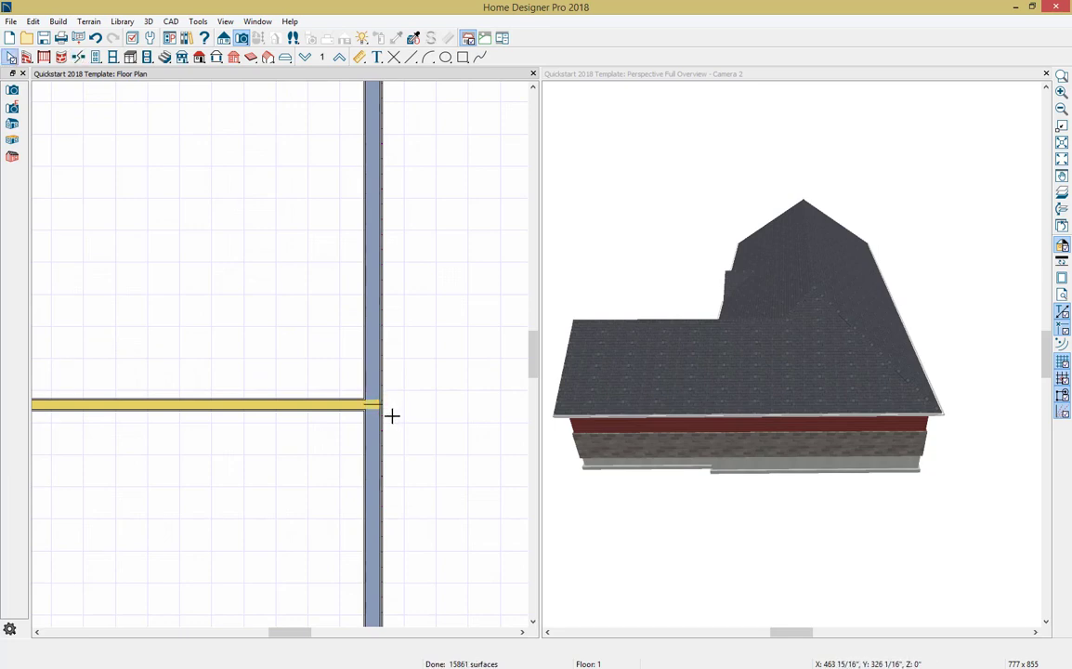
Step: Make the exterior side wall section behind the garage a full gable wall and check it against the Back.jpg reference image
scroll(394, 409, "down", 5)
left_click(393, 384)
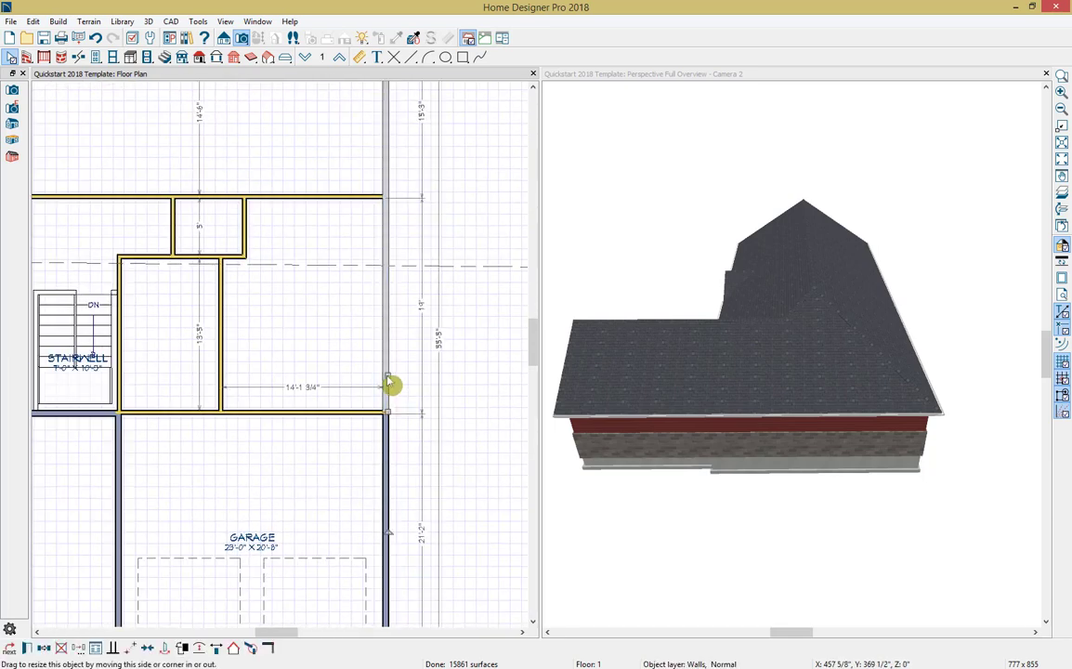
left_click(397, 449)
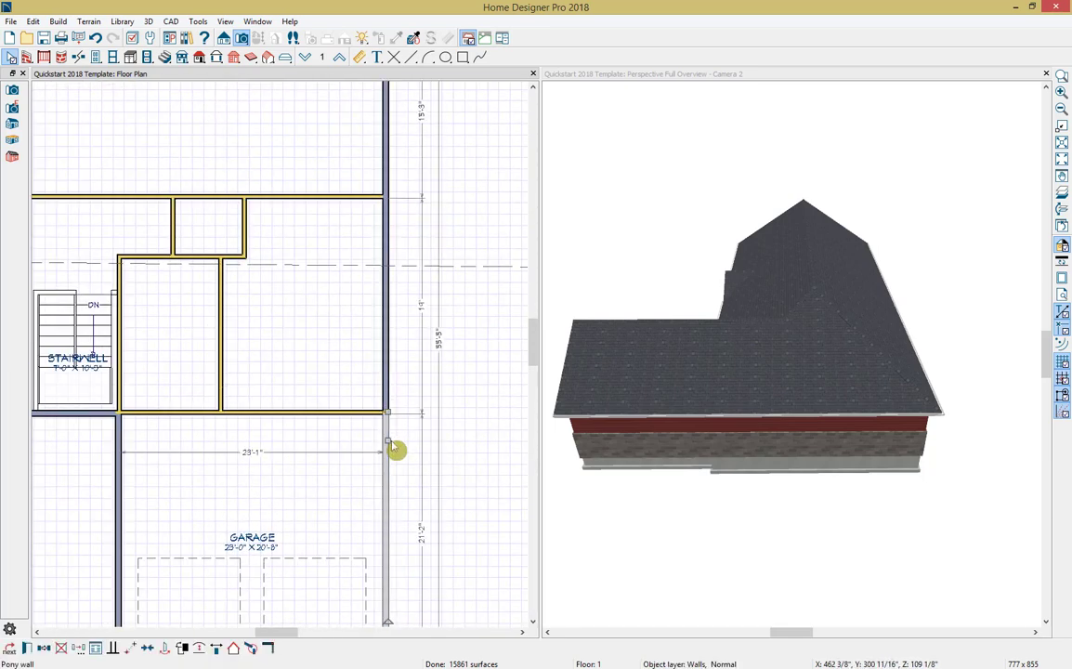
scroll(395, 450, "down", 2)
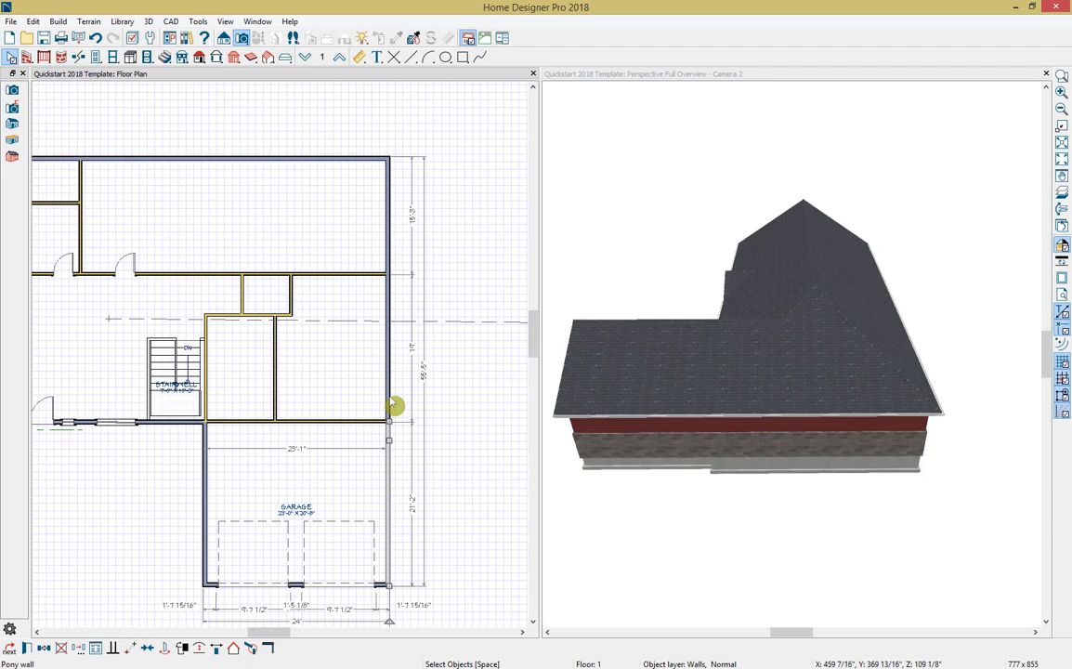
left_click(391, 339)
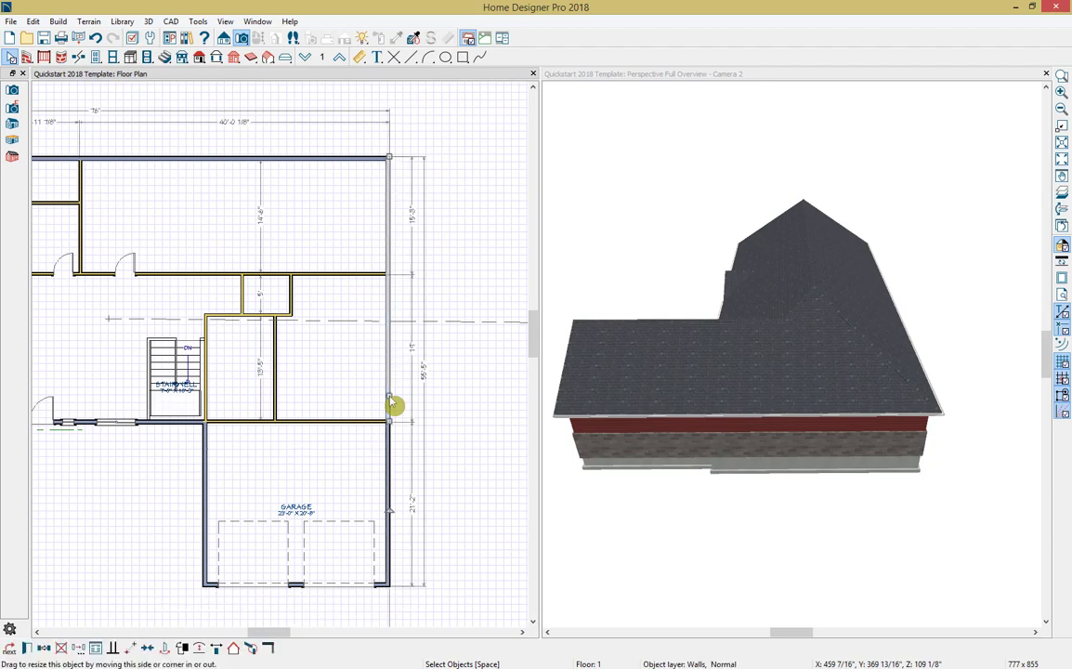
left_click(235, 647)
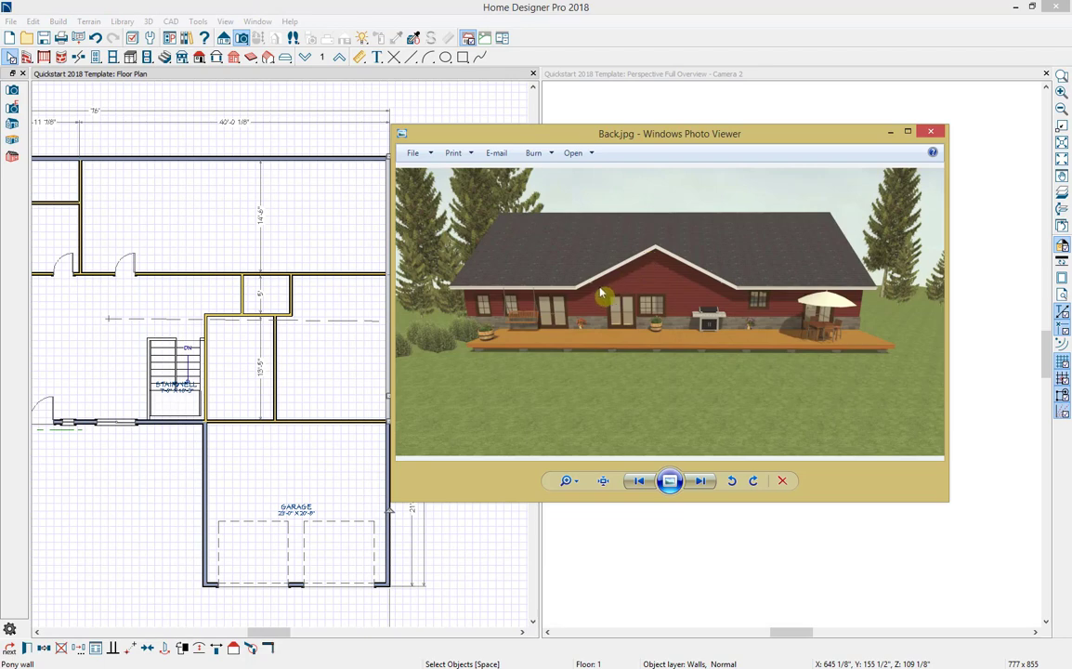
left_click(891, 131)
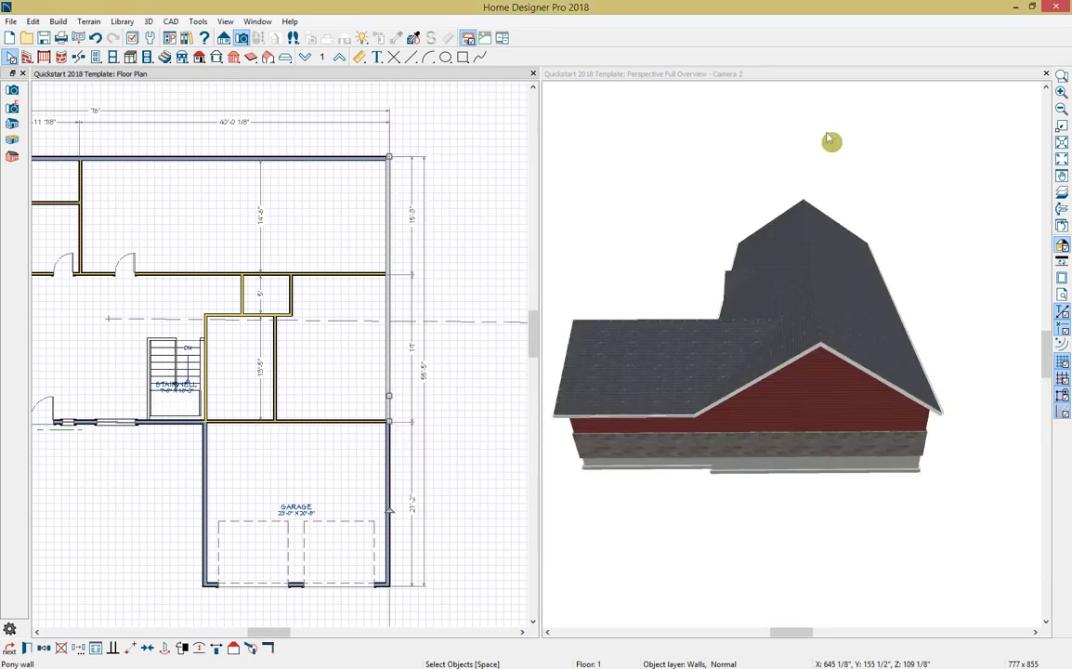
Step: Try to place a single hinged door in the rear wall of the large room beside the kitchen partitions
left_click(653, 77)
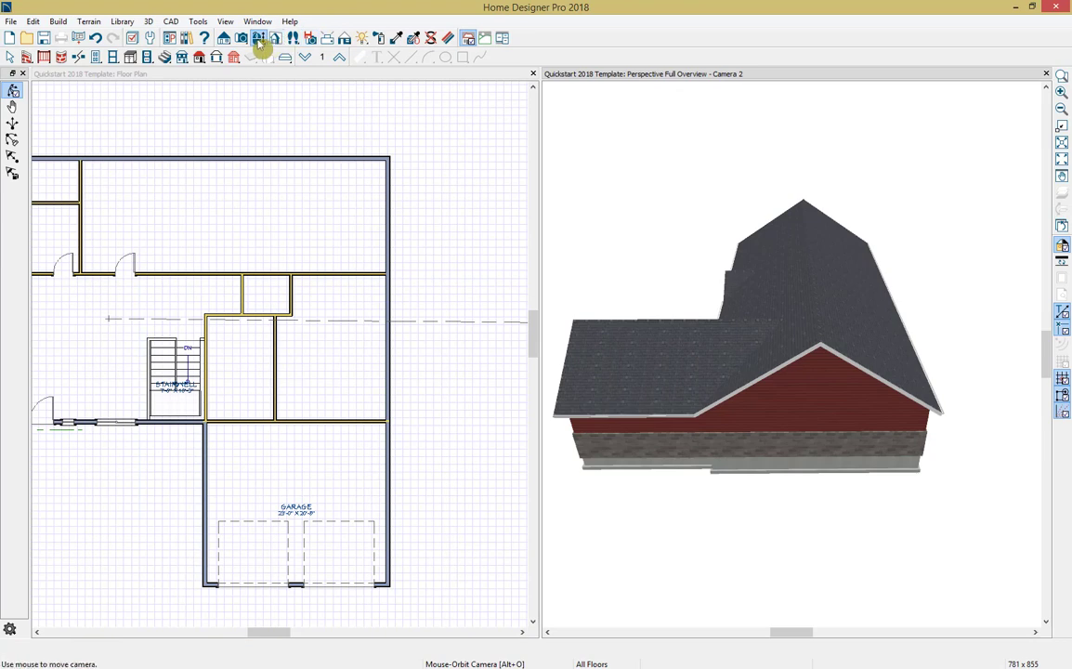
left_click_drag(878, 242, 639, 211)
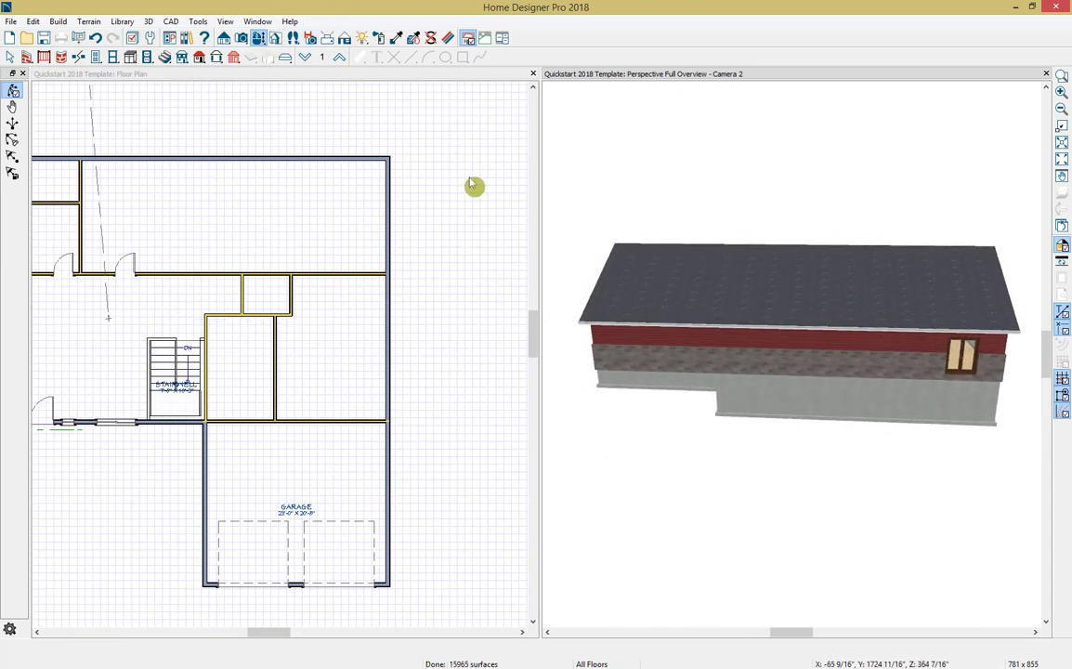
middle_click_drag(127, 113, 301, 185)
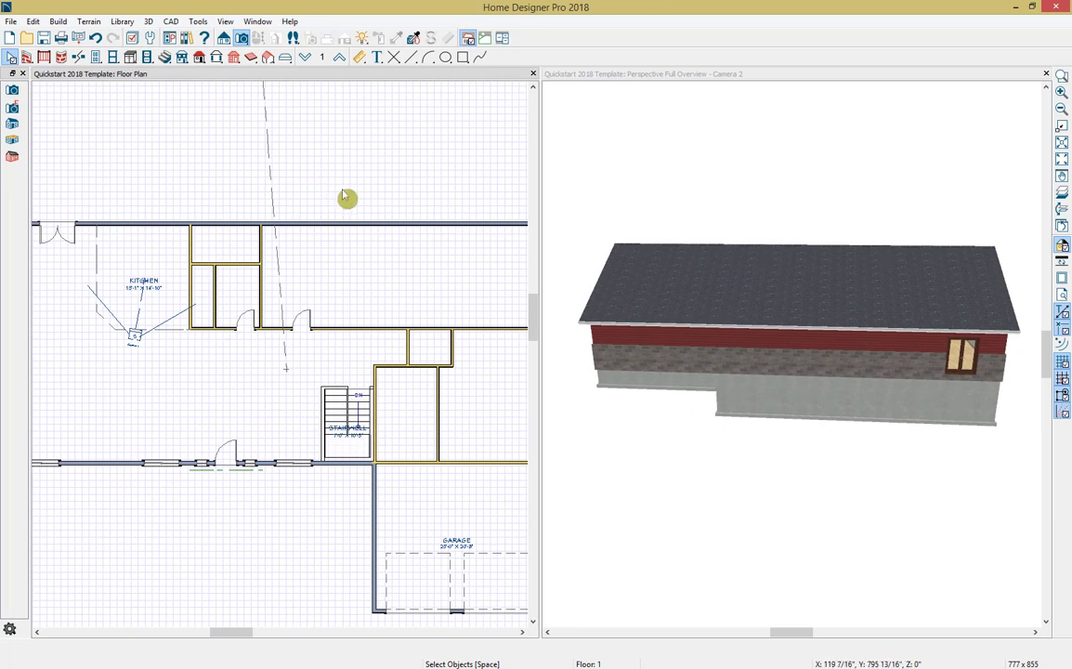
left_click(96, 57)
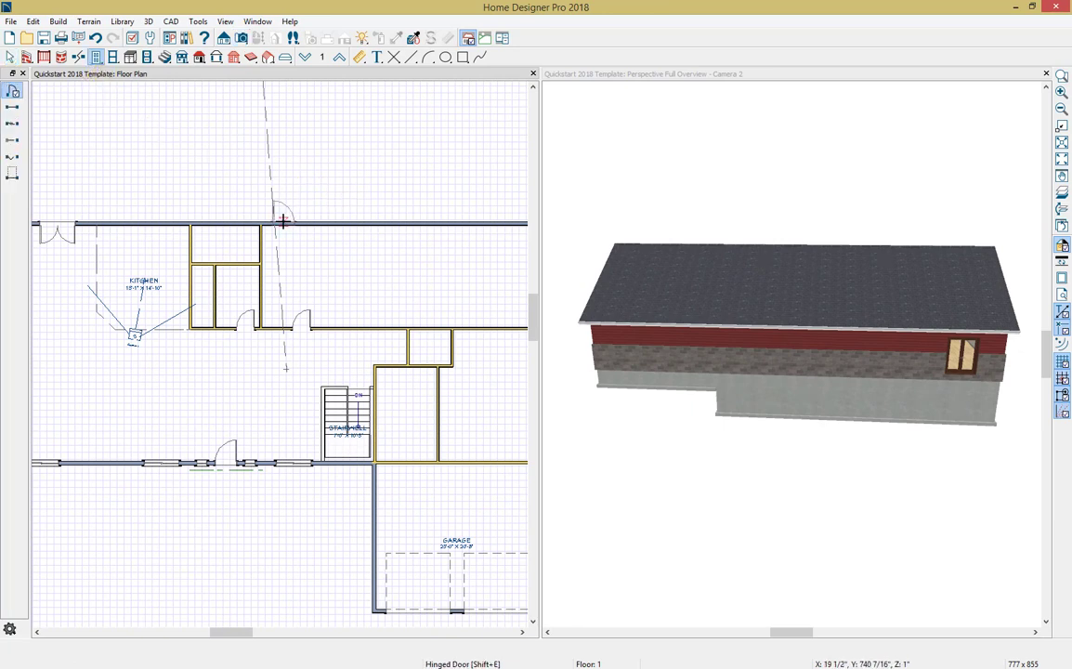
left_click(353, 220)
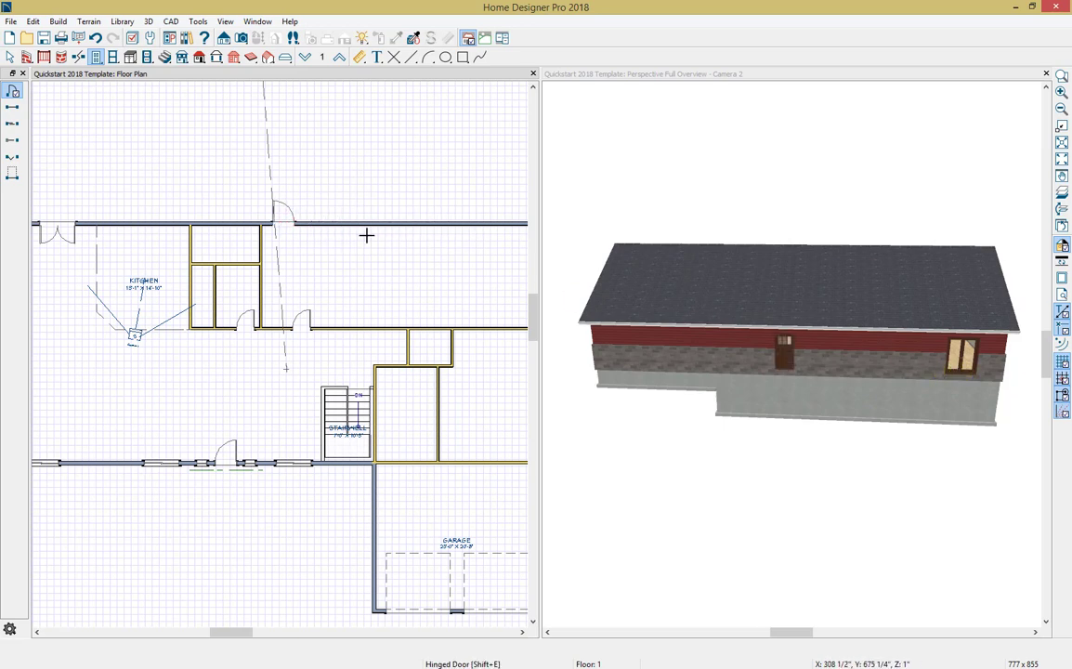
Step: Copy the kitchen's double exterior door onto the rear wall of the large room, about 4' from the partition wall
left_click_drag(366, 235, 64, 230)
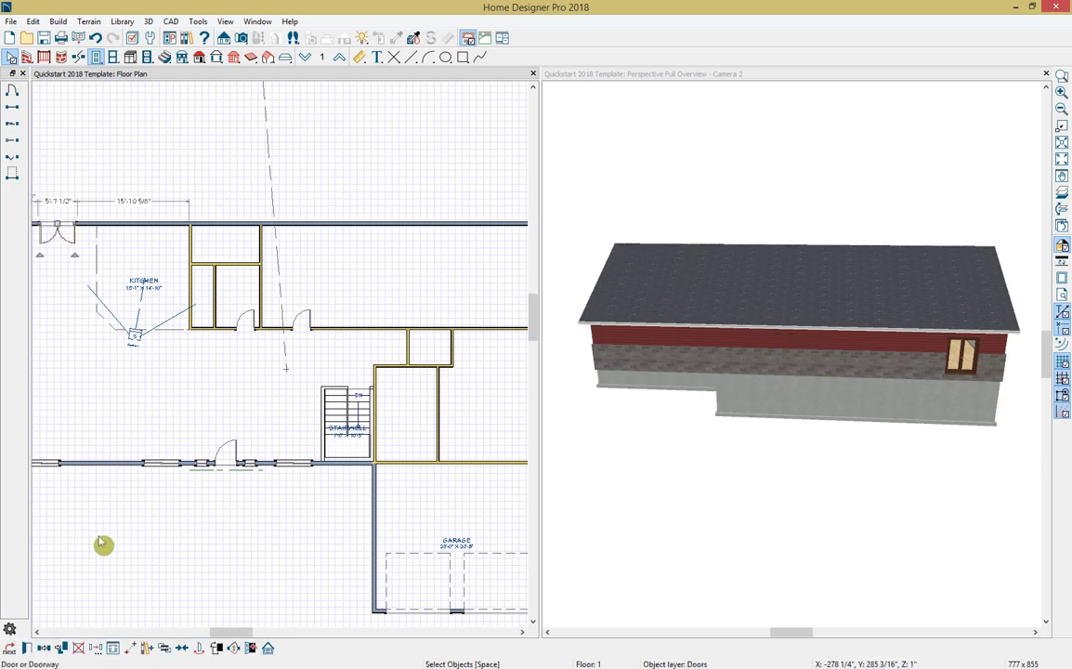
left_click(44, 650)
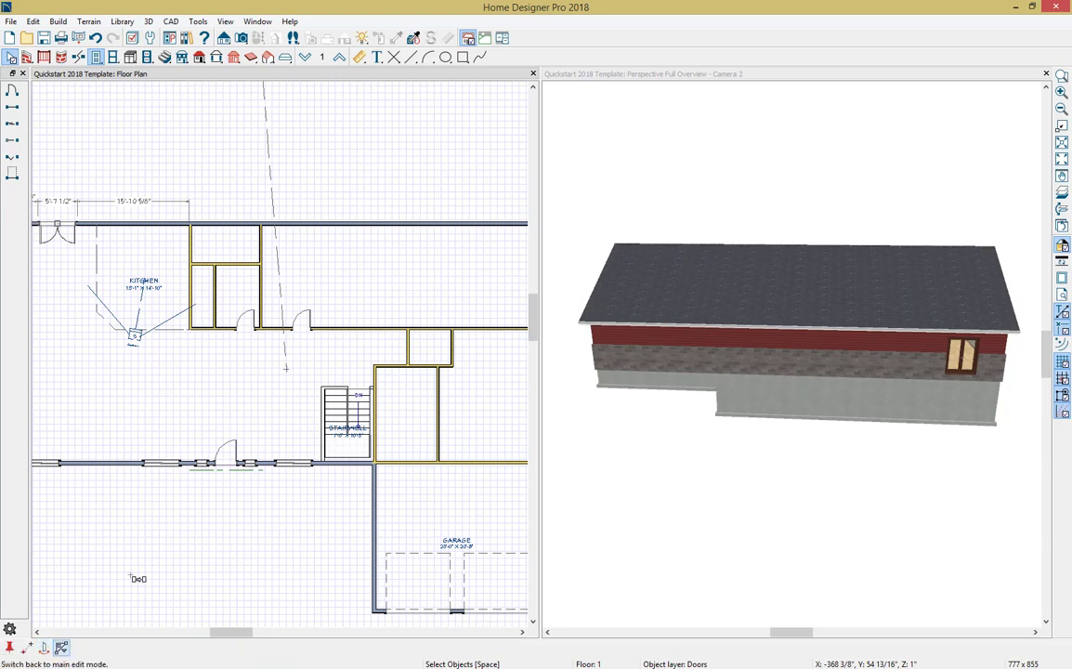
left_click(308, 227)
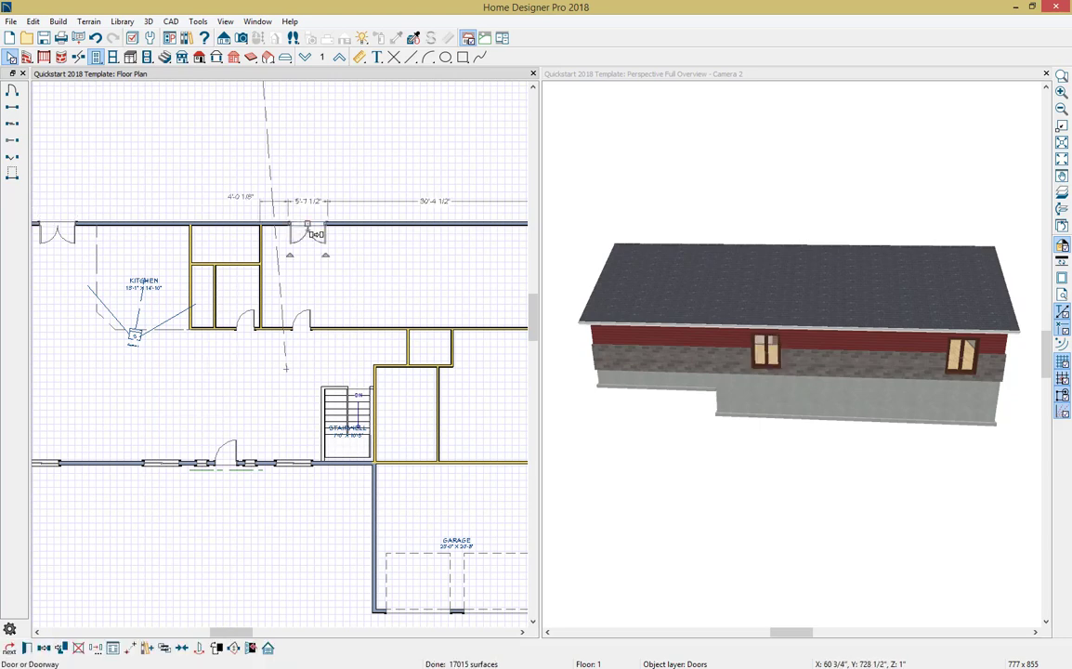
Step: Place two windows in the large room's rear wall, one near the double door and one near the outer corner
middle_click_drag(438, 299, 376, 296)
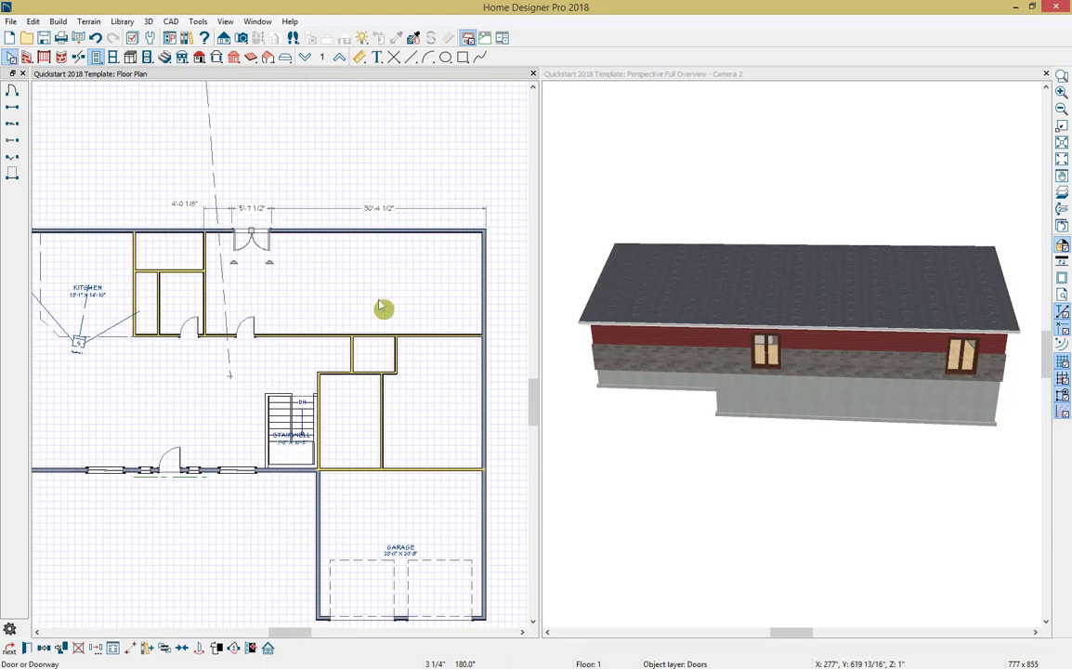
left_click(113, 56)
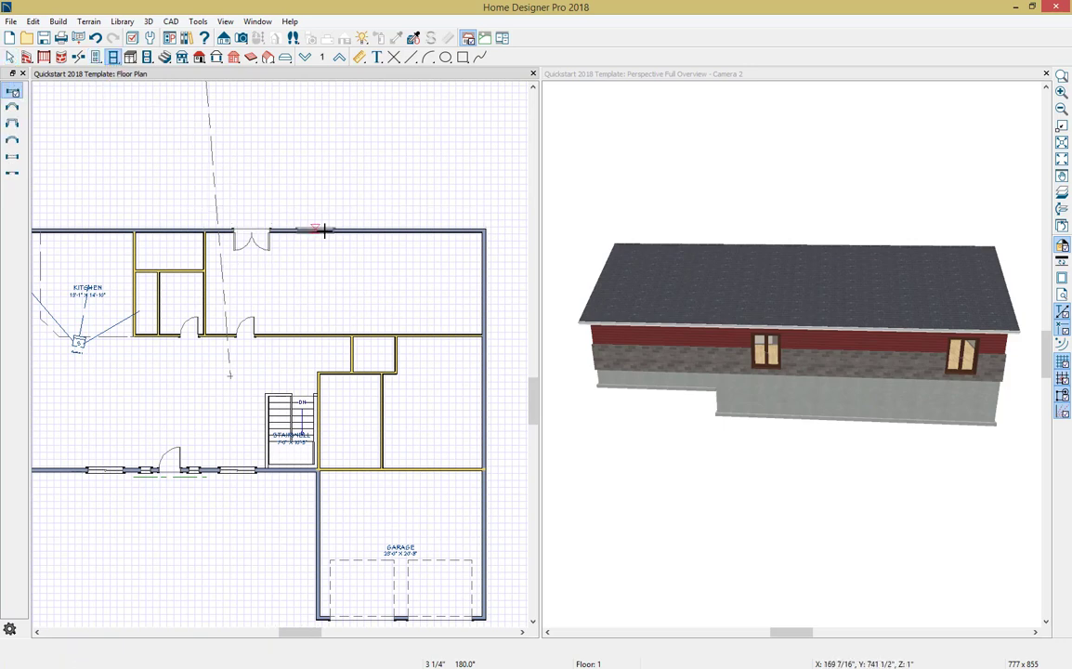
left_click(320, 233)
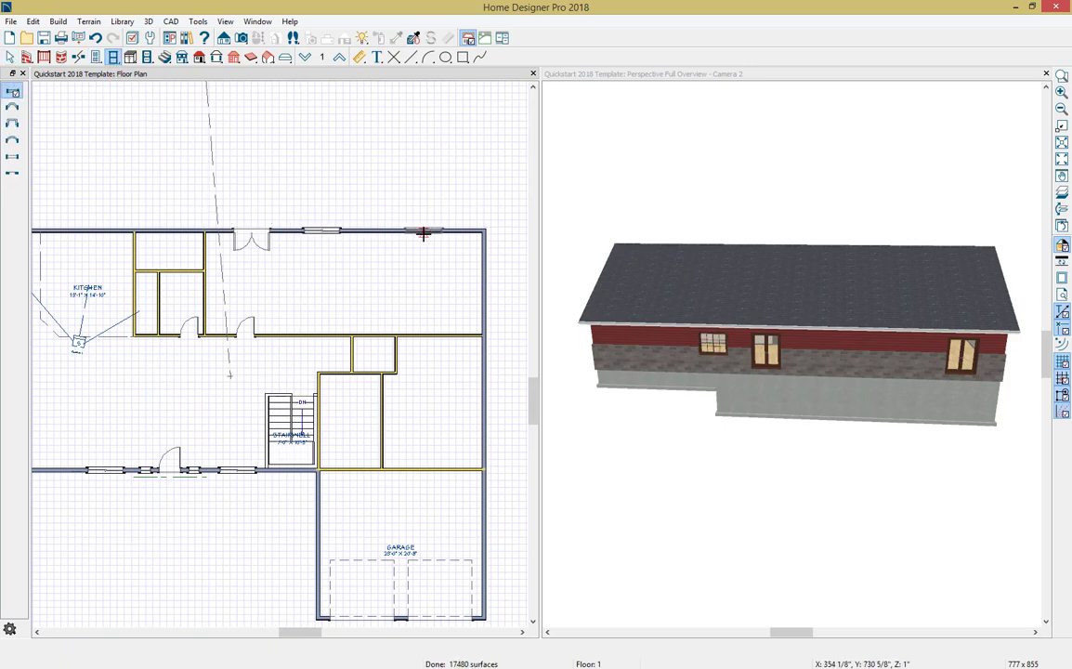
left_click(427, 233)
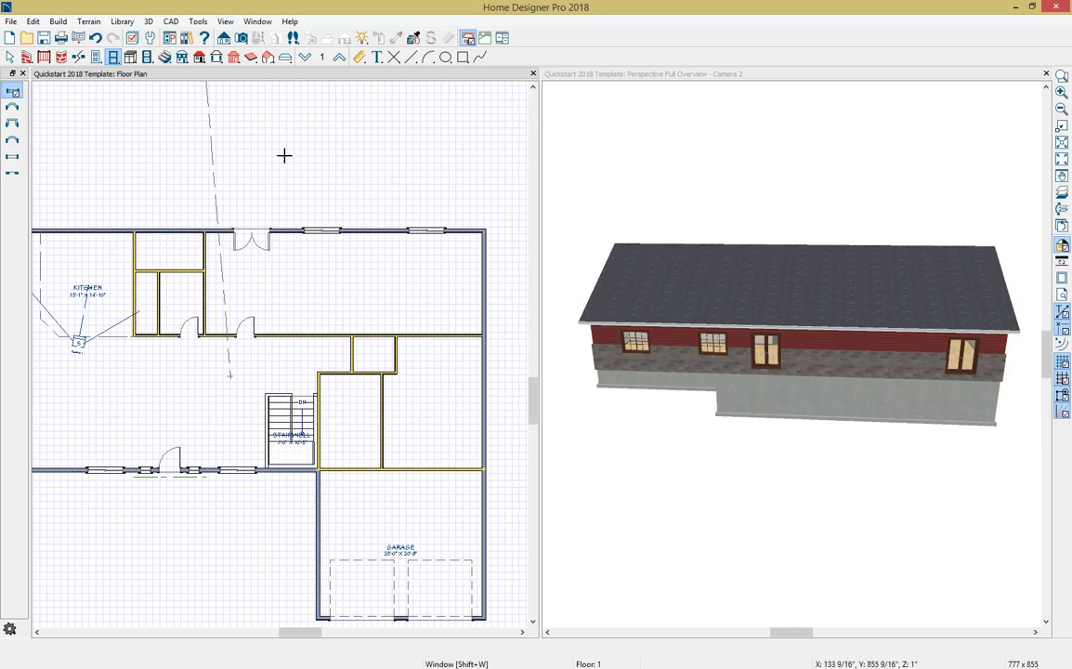
Step: Turn on the display of the Roof Planes and Roofs, Baselines layers in the floor plan
key("space")
left_click(132, 37)
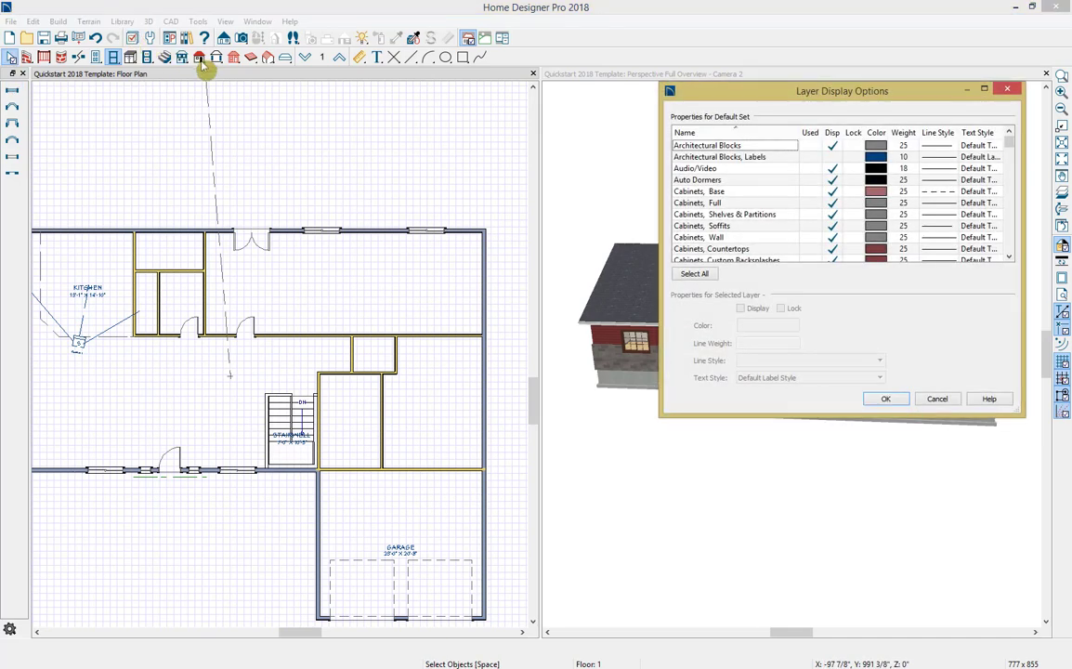
left_click(771, 133)
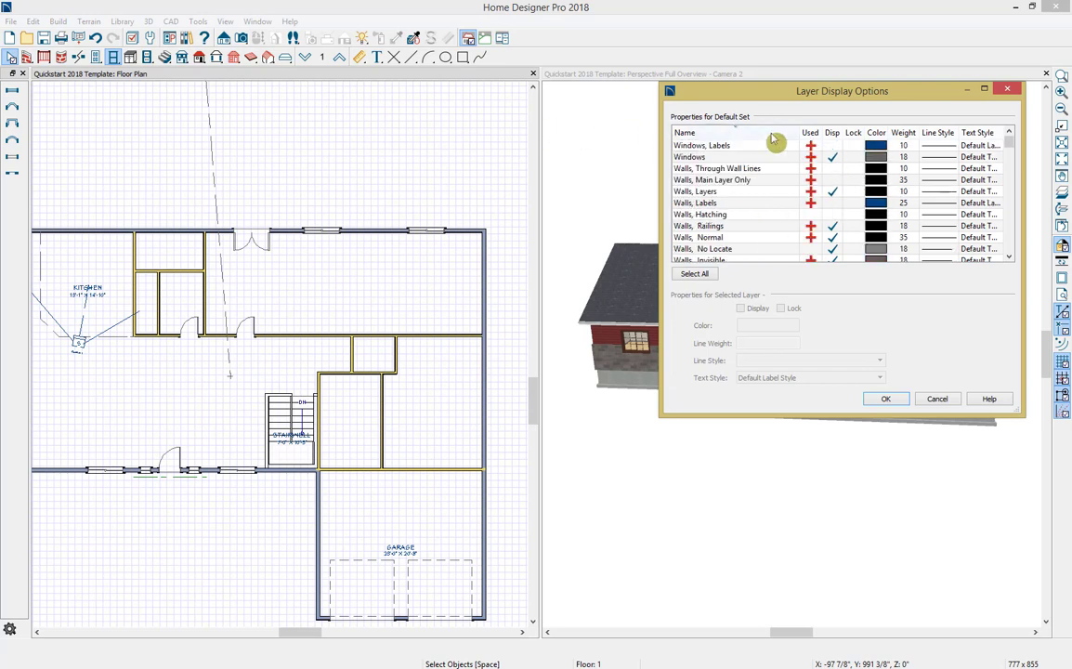
key("r")
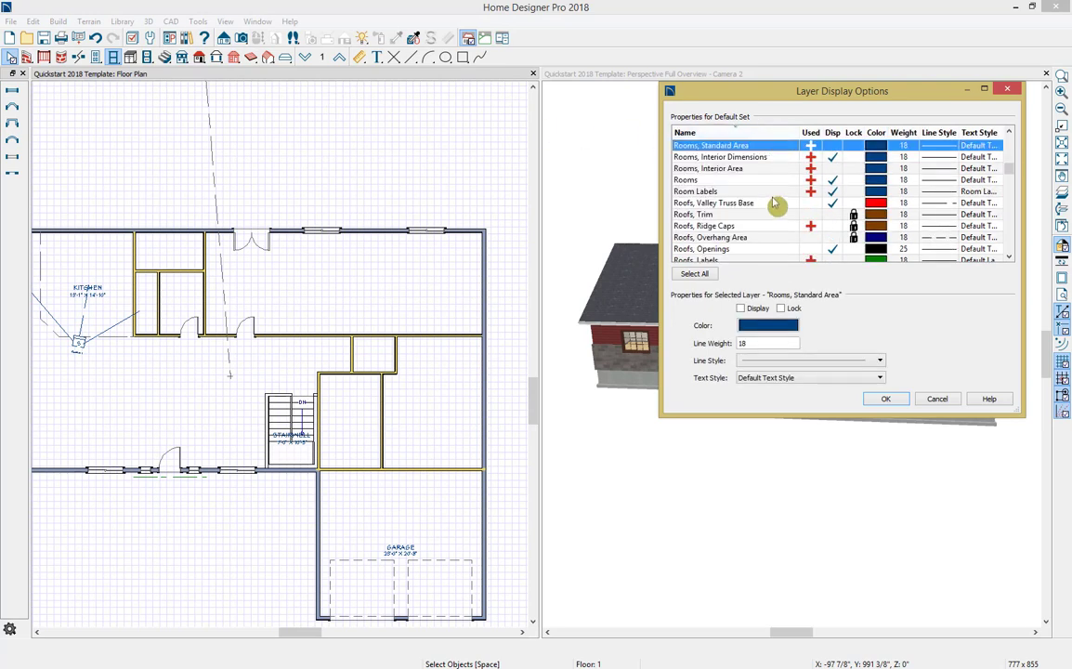
scroll(771, 209, "down", 2)
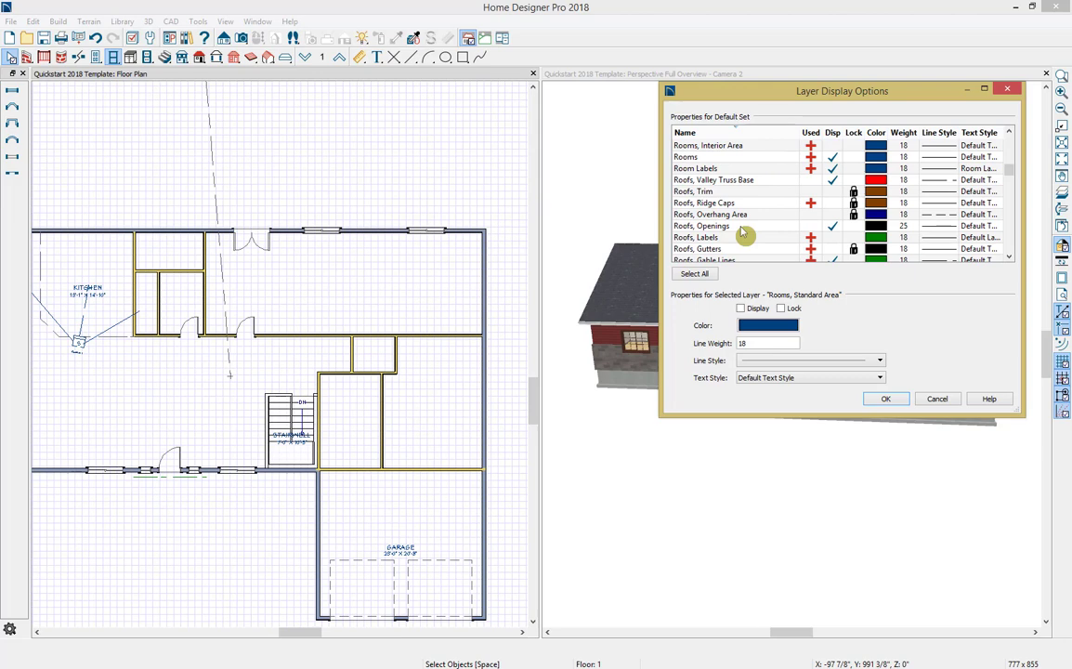
scroll(743, 234, "down", 3)
scroll(744, 233, "down", 4)
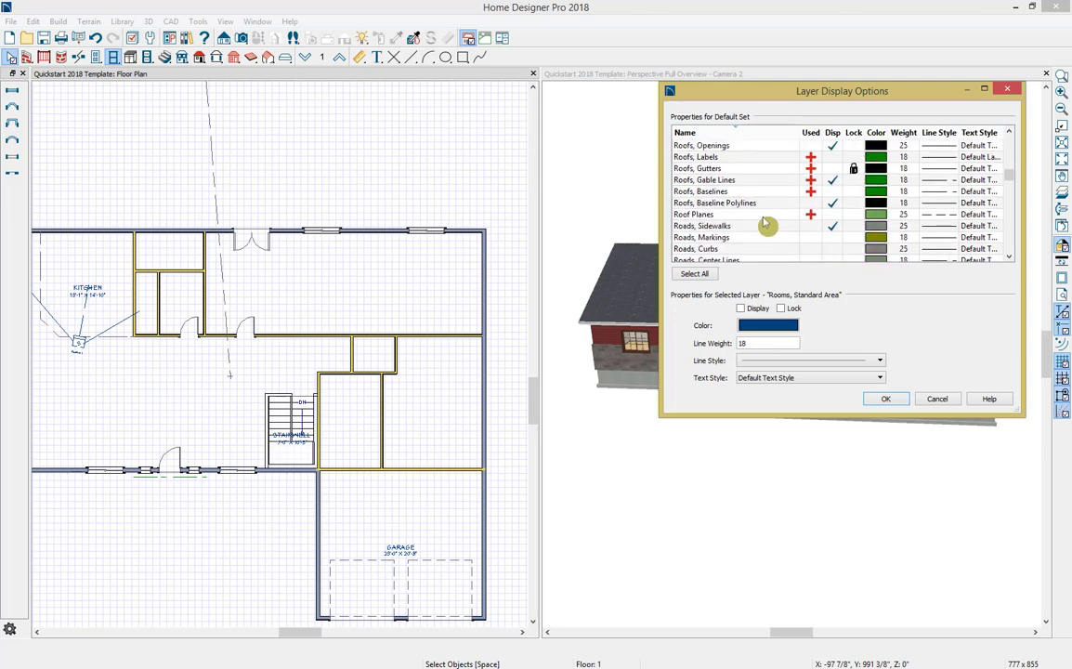
left_click(830, 216)
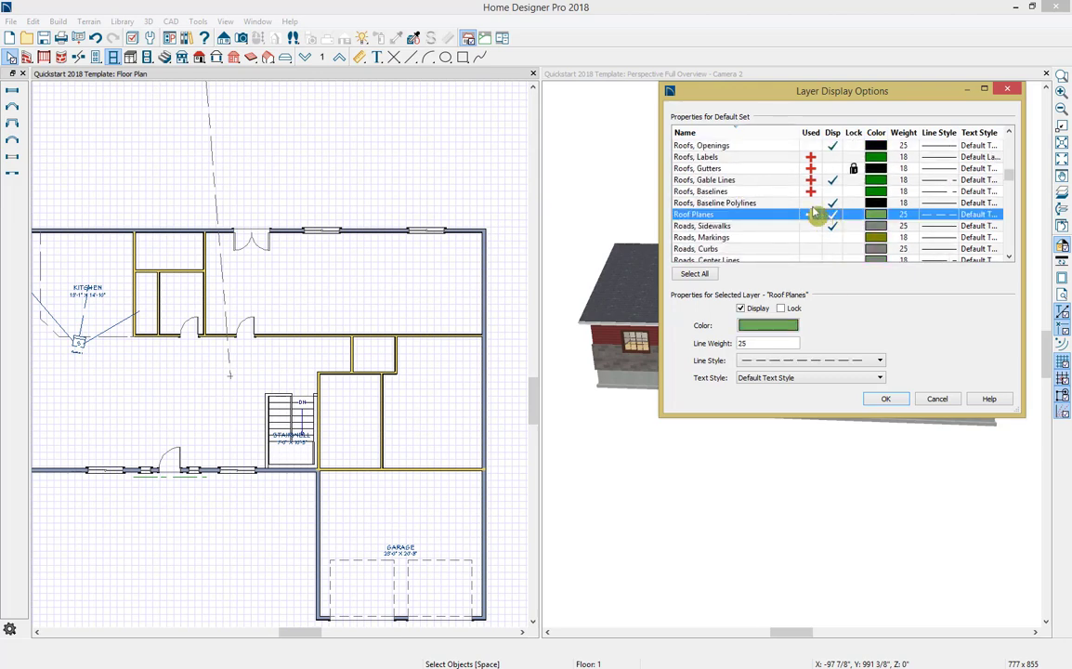
left_click(833, 191)
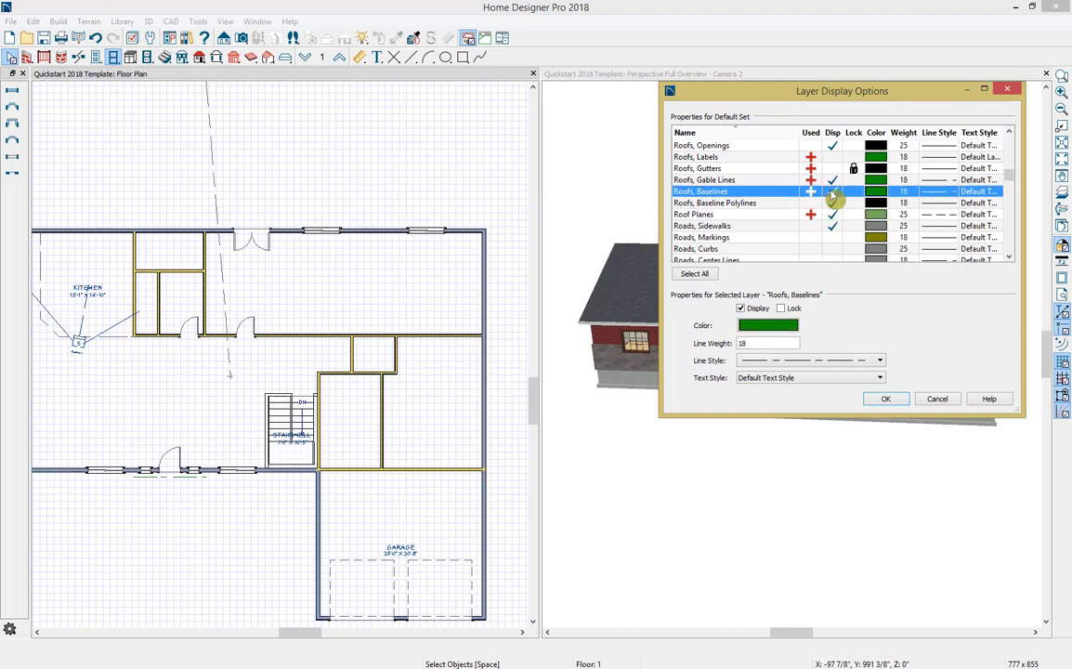
left_click(885, 398)
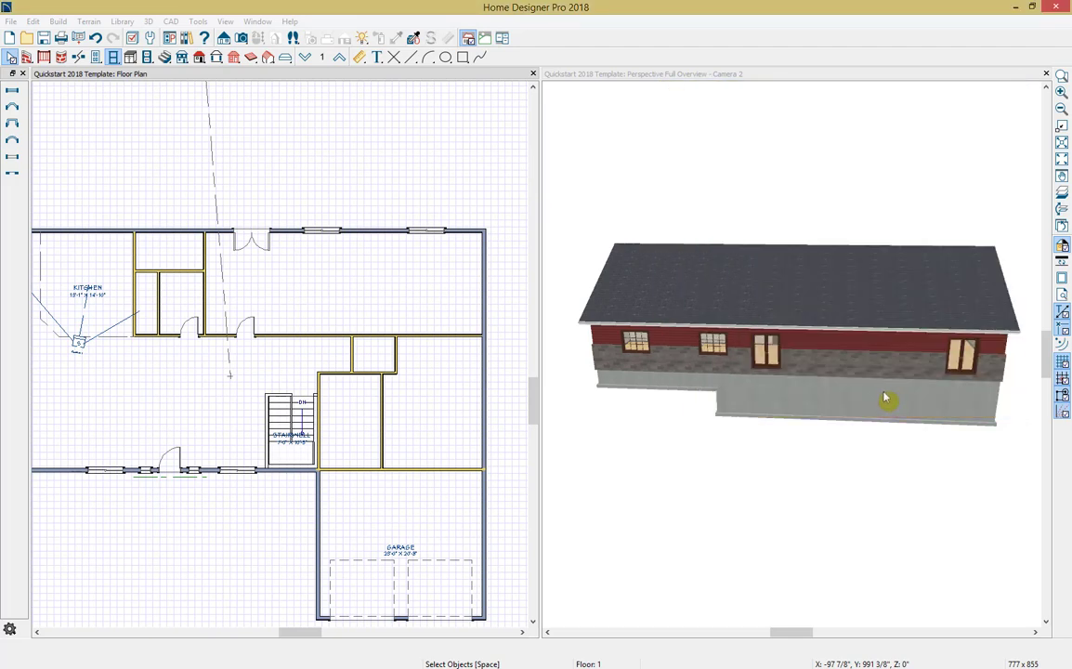
Step: Draw a horizontal gable line about 200" long outside the rear wall, spanning the large room's double door
scroll(176, 380, "down", 1)
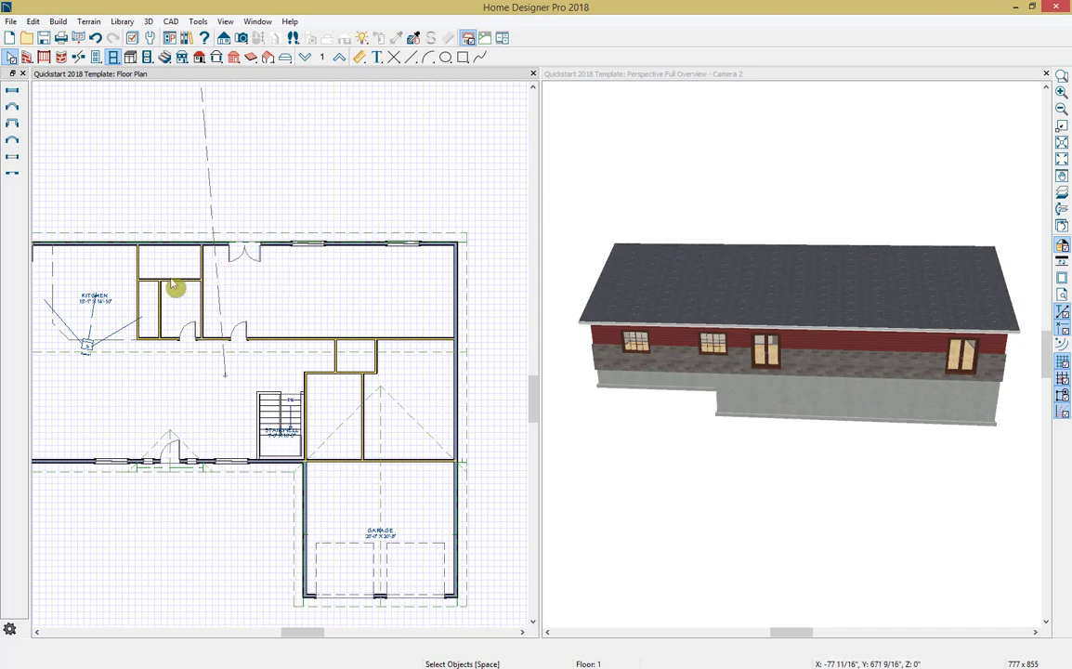
left_click(57, 21)
mouse_move(91, 123)
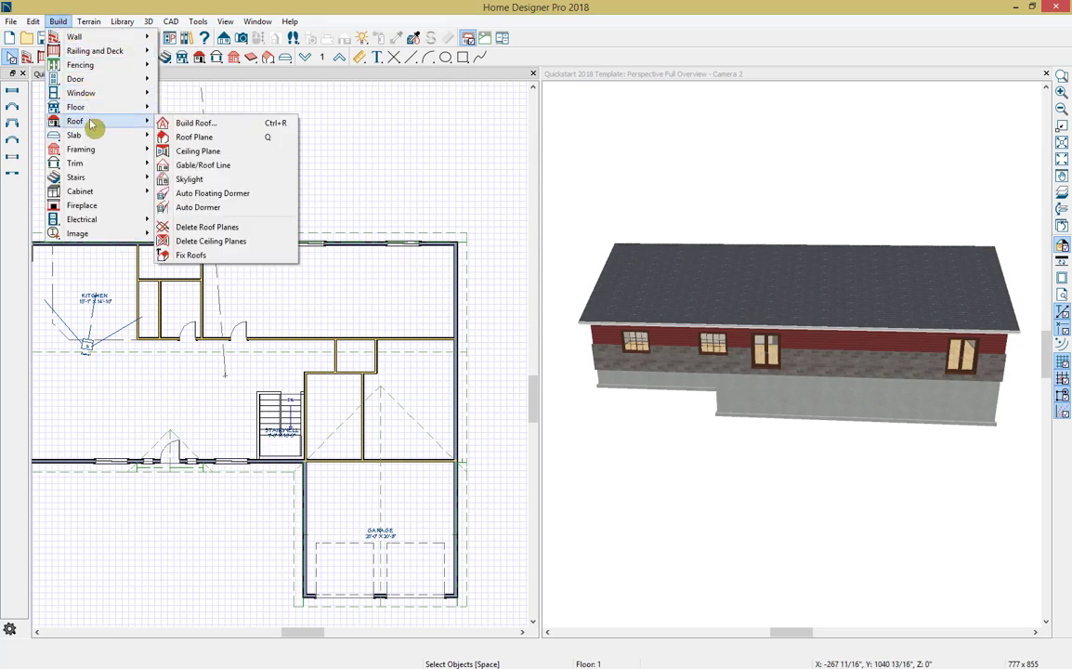
left_click(203, 166)
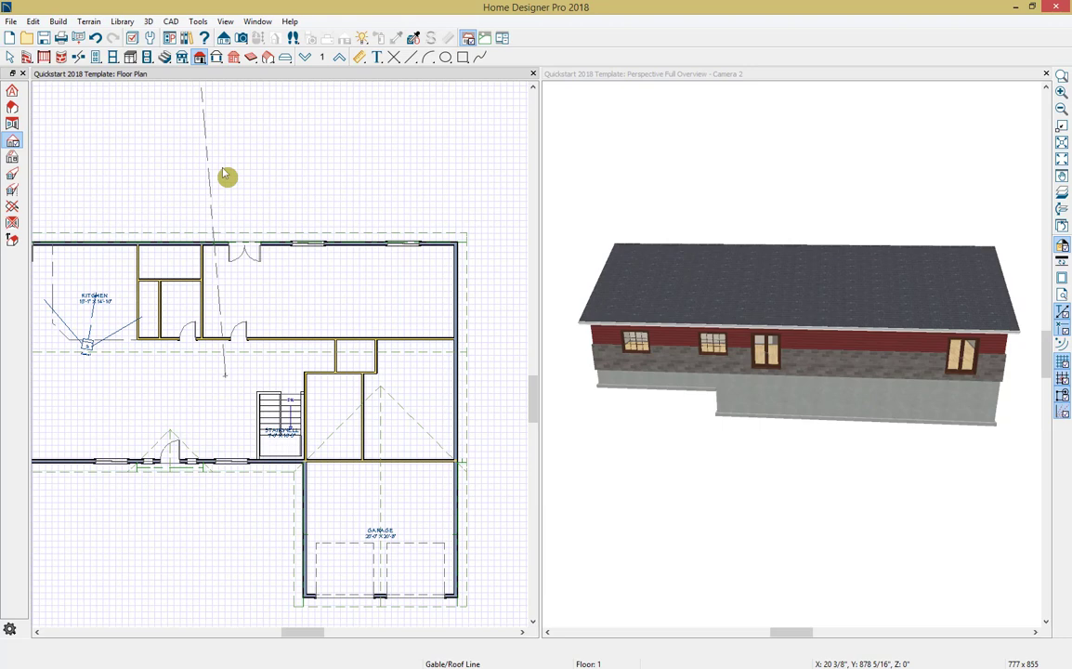
left_click_drag(182, 210, 286, 215)
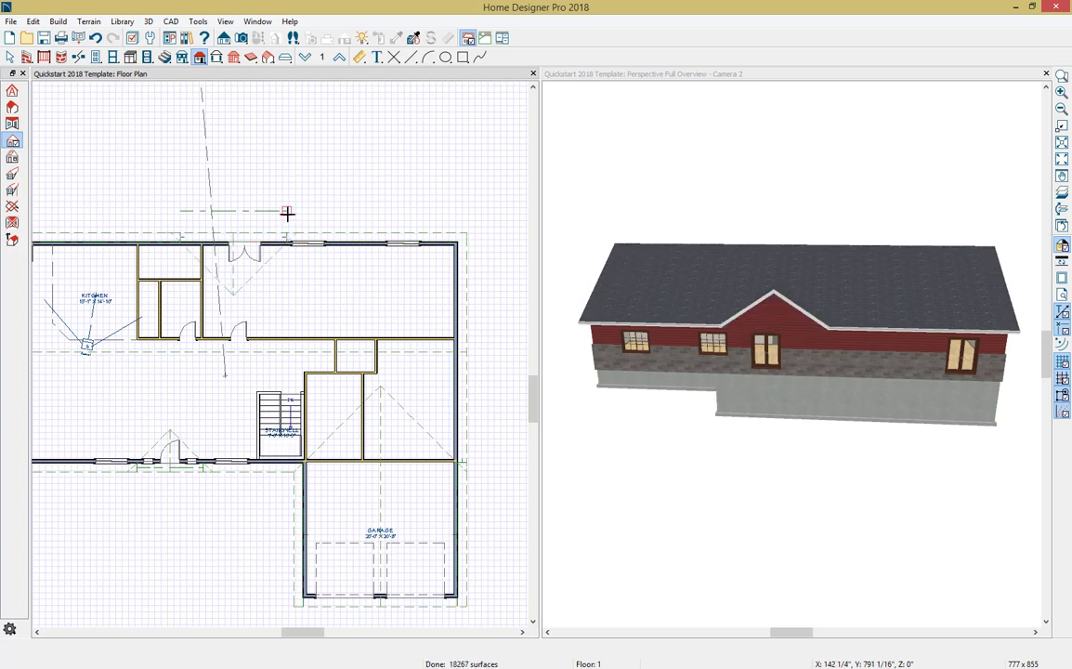
scroll(771, 330, "up", 3)
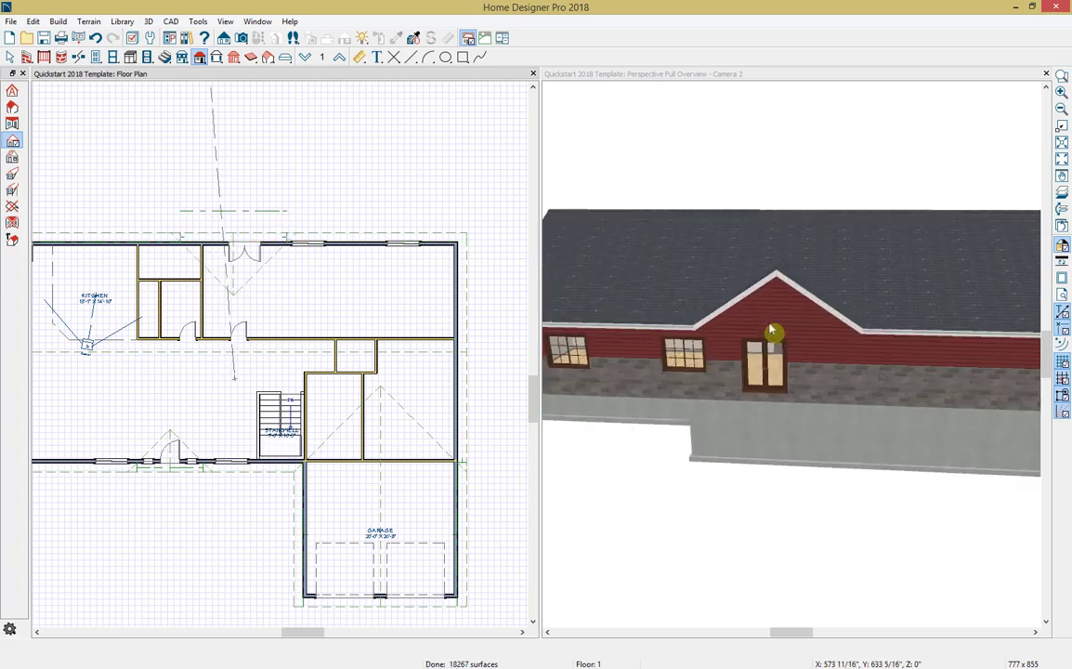
scroll(773, 330, "up", 2)
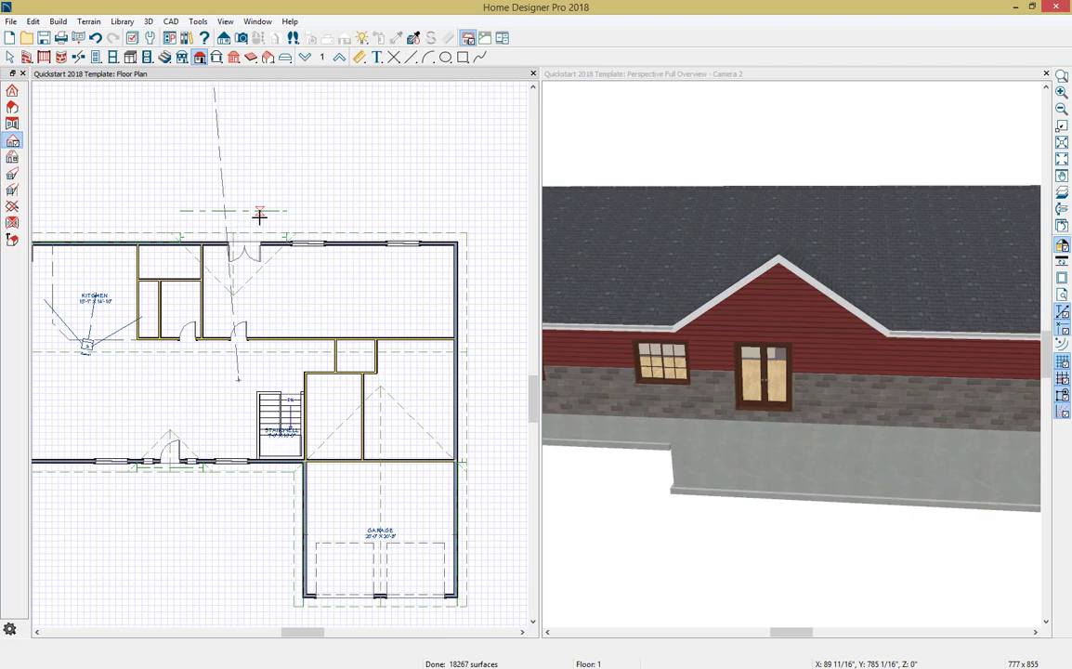
Step: Set the rear gable line's pitch to 6 in 12 and its length to 25'
left_click(259, 215)
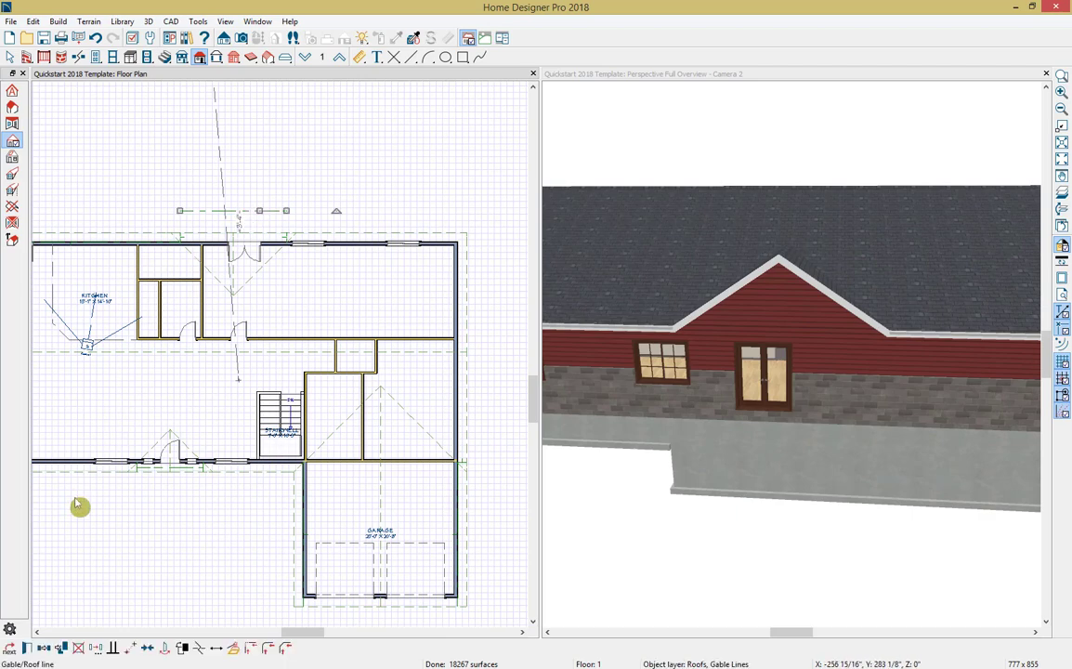
left_click(27, 649)
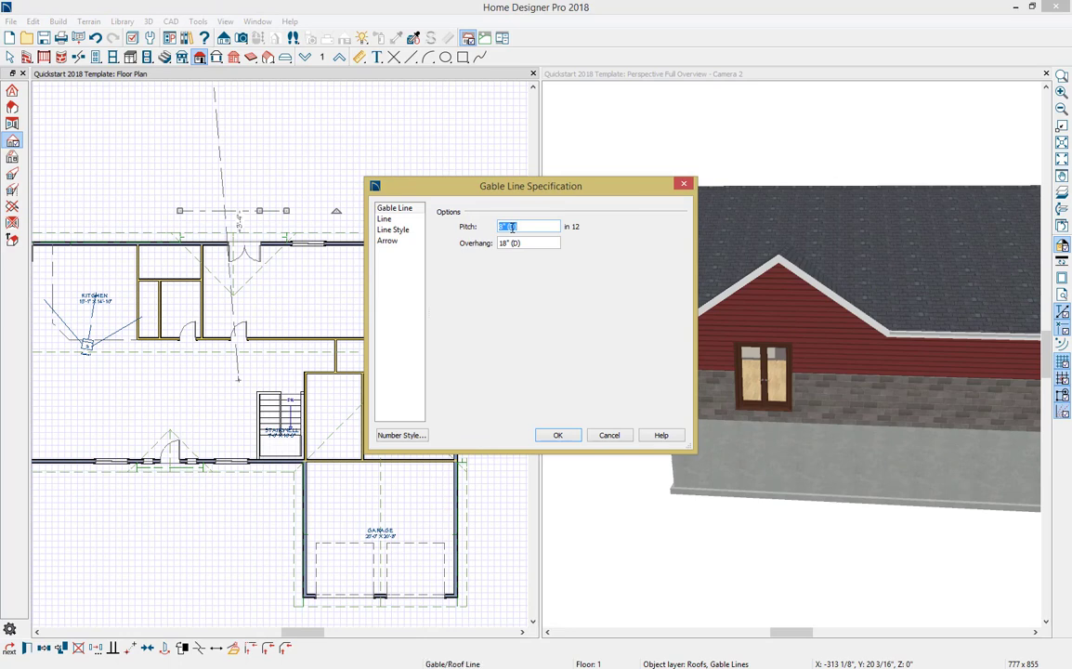
type("6")
left_click(384, 218)
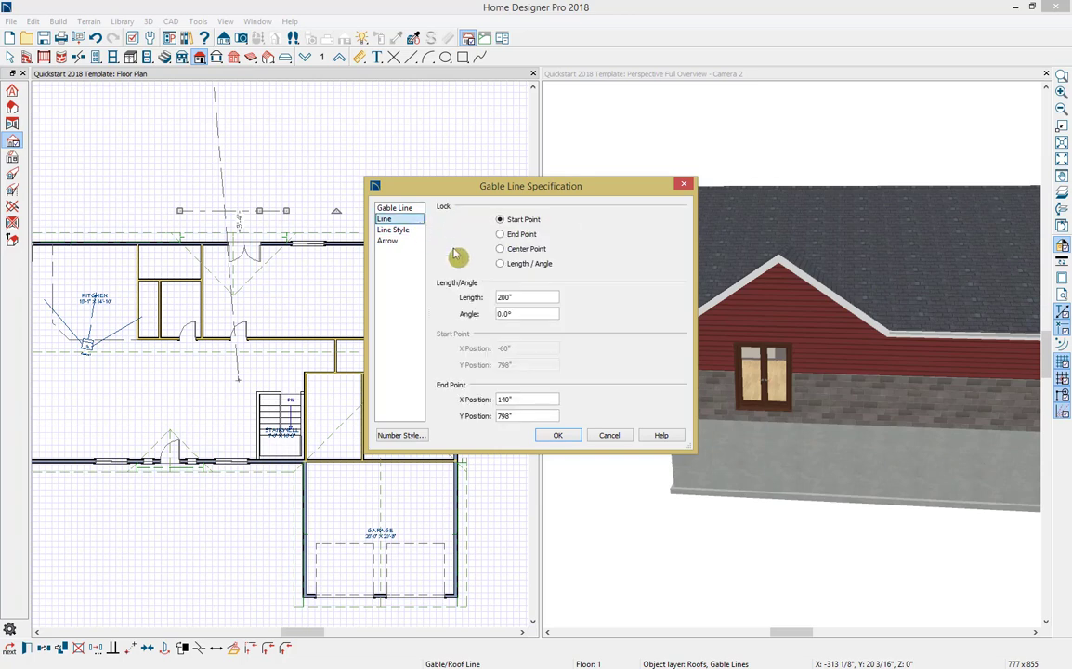
double_click(527, 298)
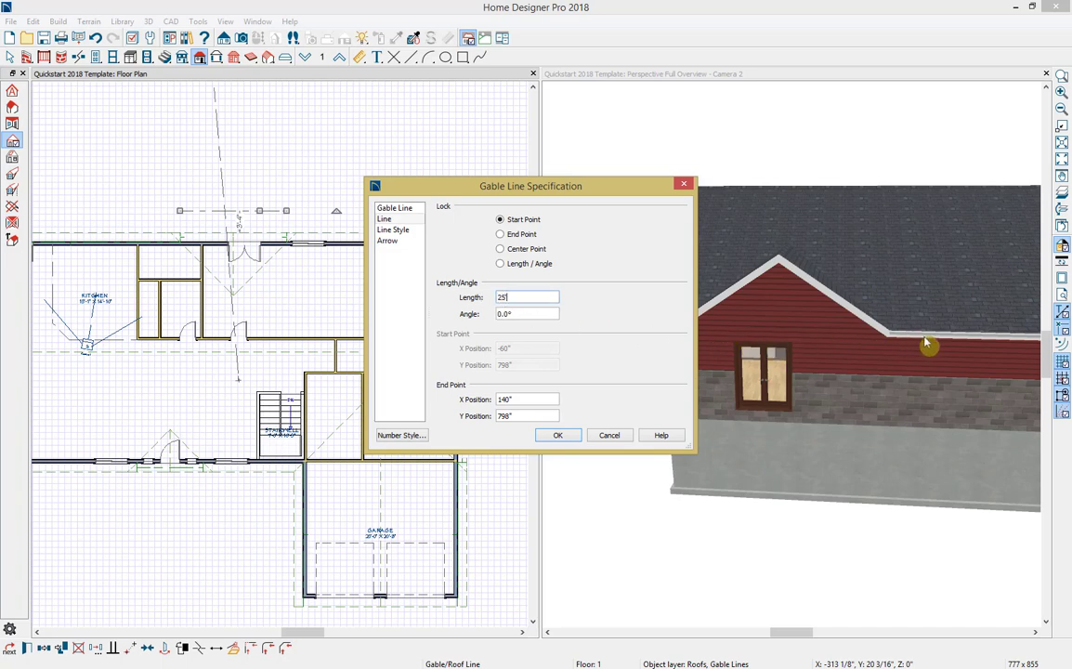
type("25")
left_click(569, 436)
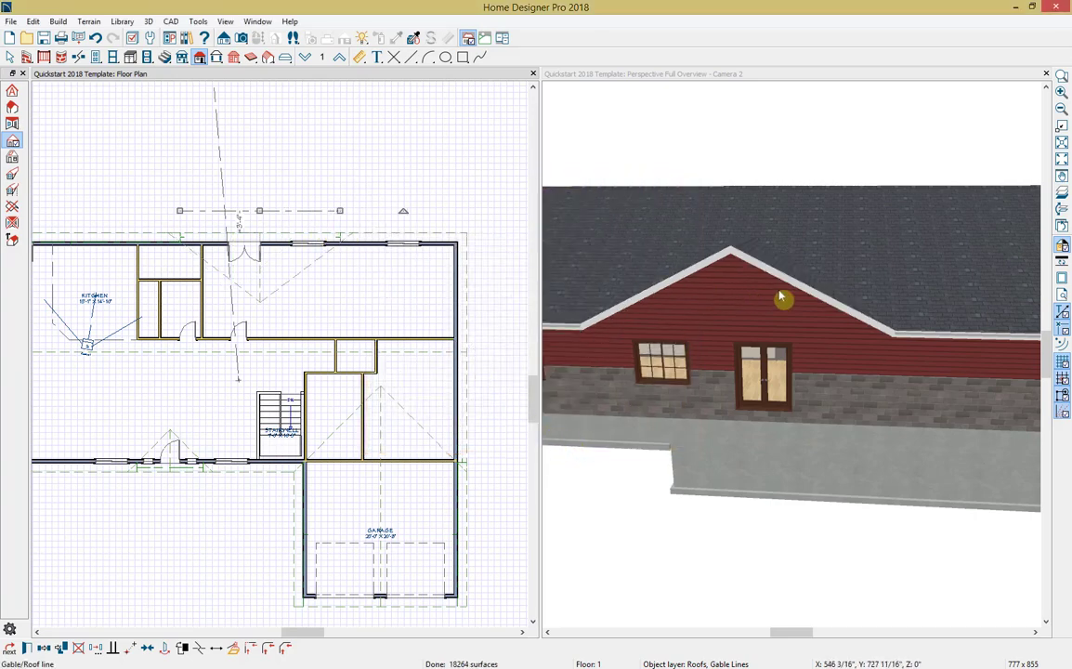
key("space")
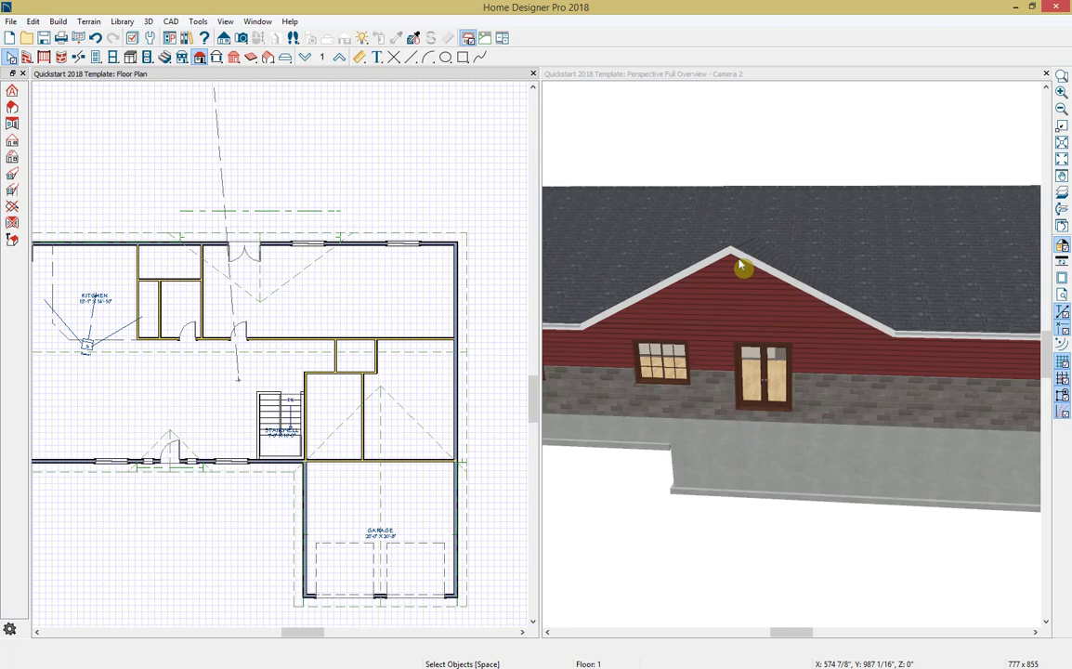
Step: Close the perspective overview and examine the Kitchen.jpg reference image, returning to the full floor plan
left_click(1046, 75)
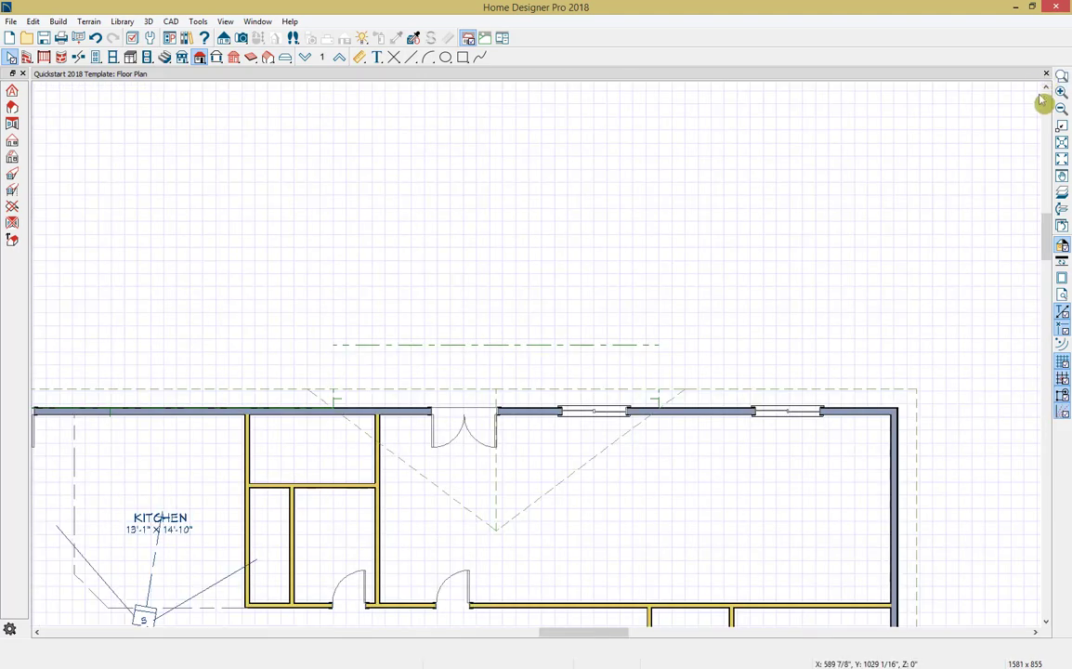
scroll(943, 140, "down", 1)
scroll(943, 140, "down", 4)
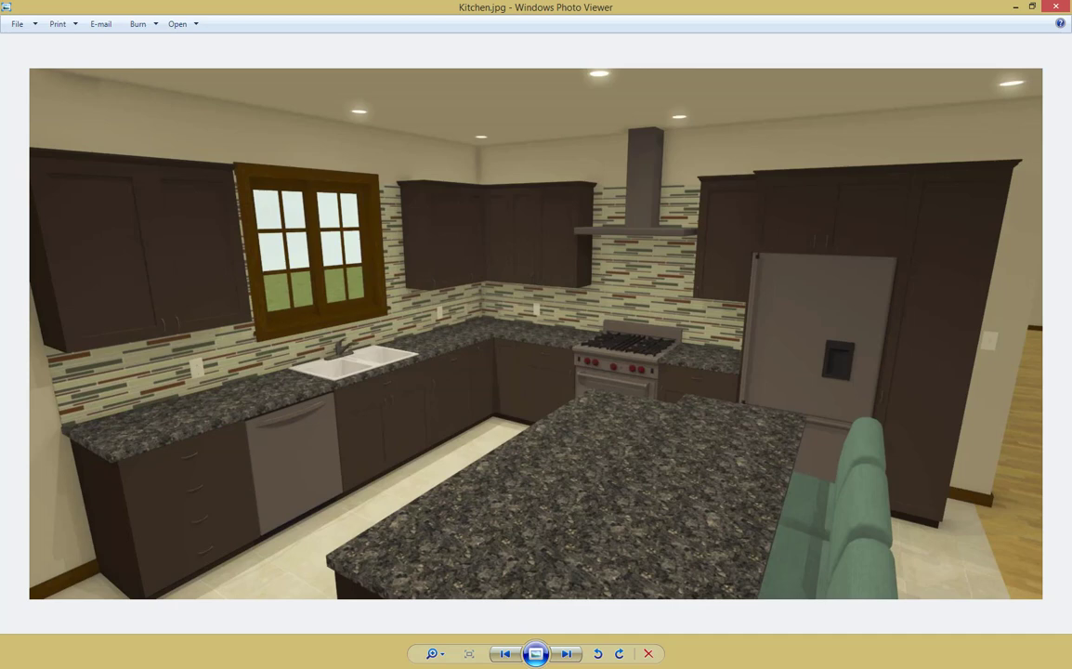
left_click(1018, 9)
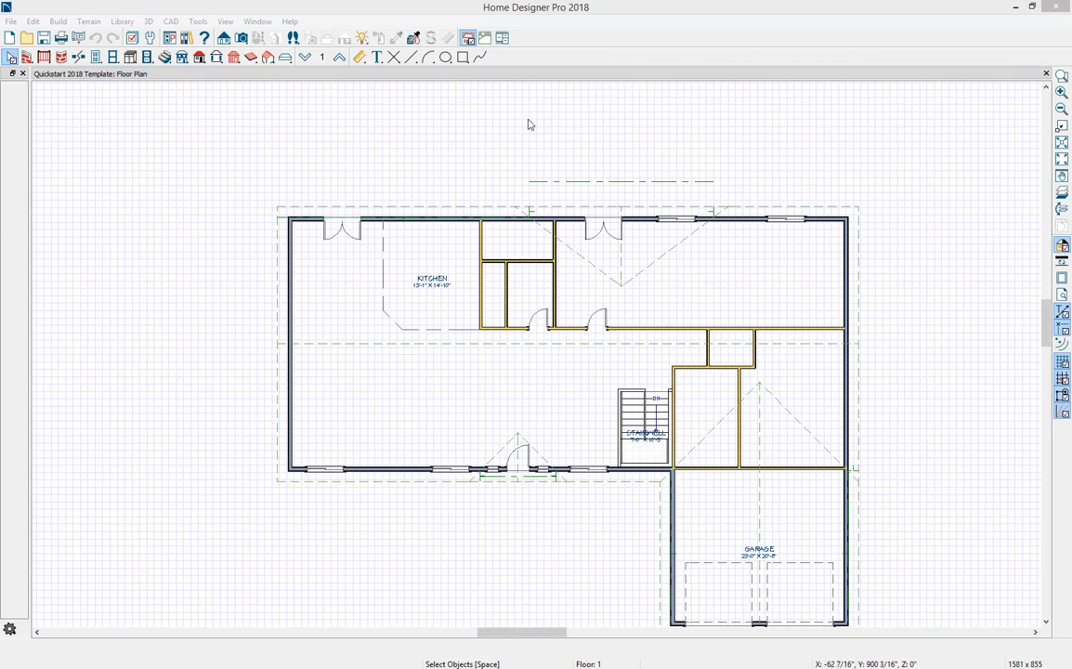
Step: Turn off the display of the Roofs, Baselines, Roof Planes and Room Labels layers
left_click(132, 38)
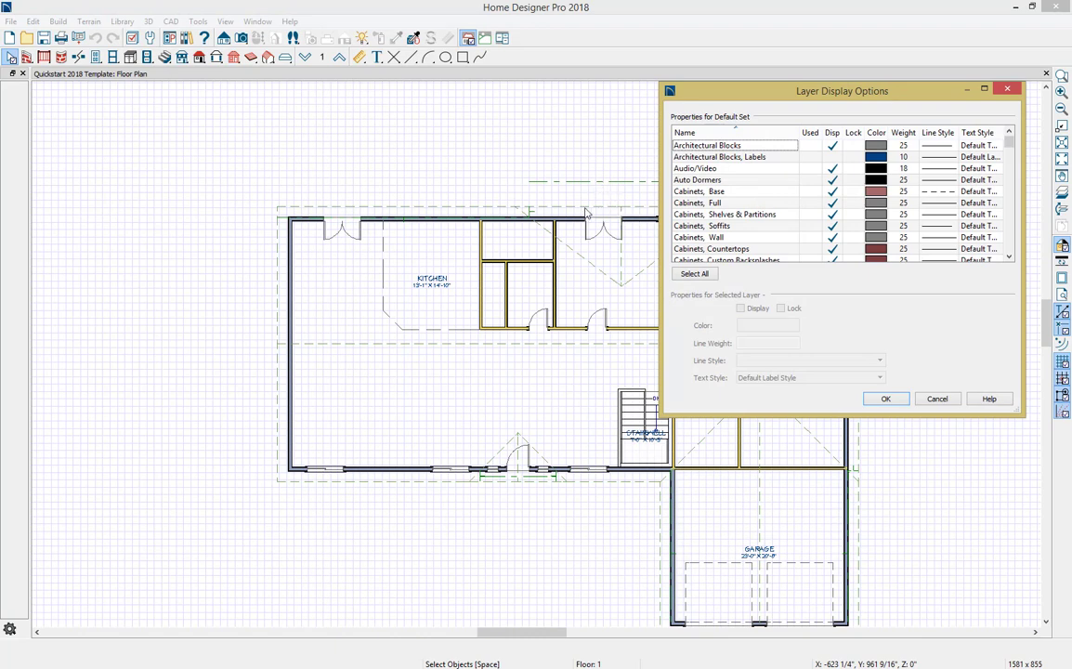
left_click(758, 135)
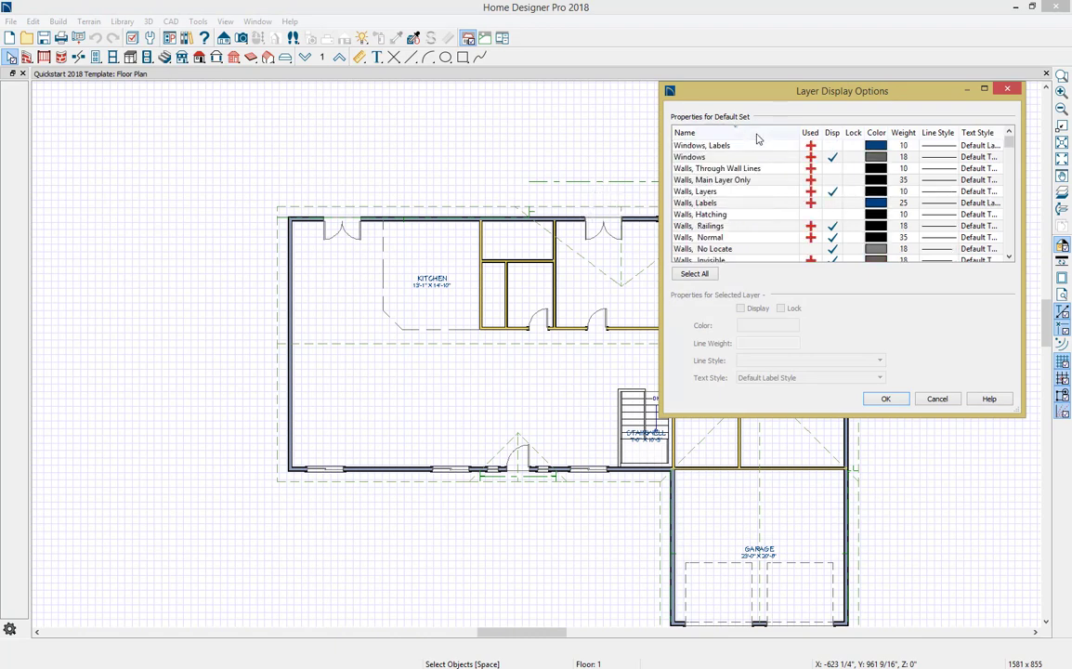
key("r")
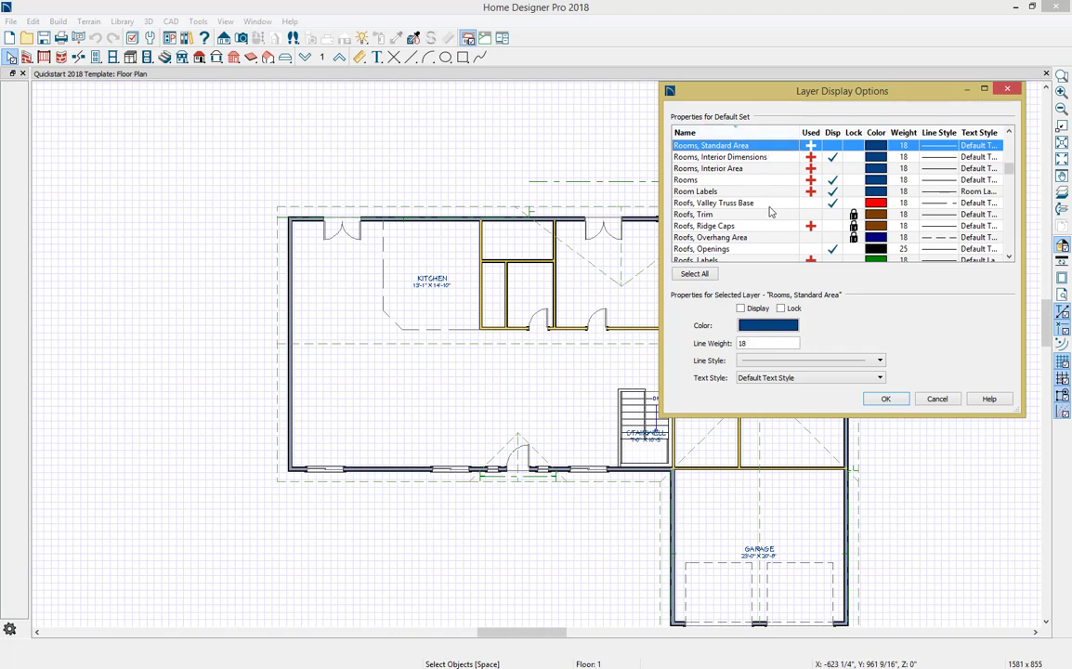
scroll(769, 212, "down", 1)
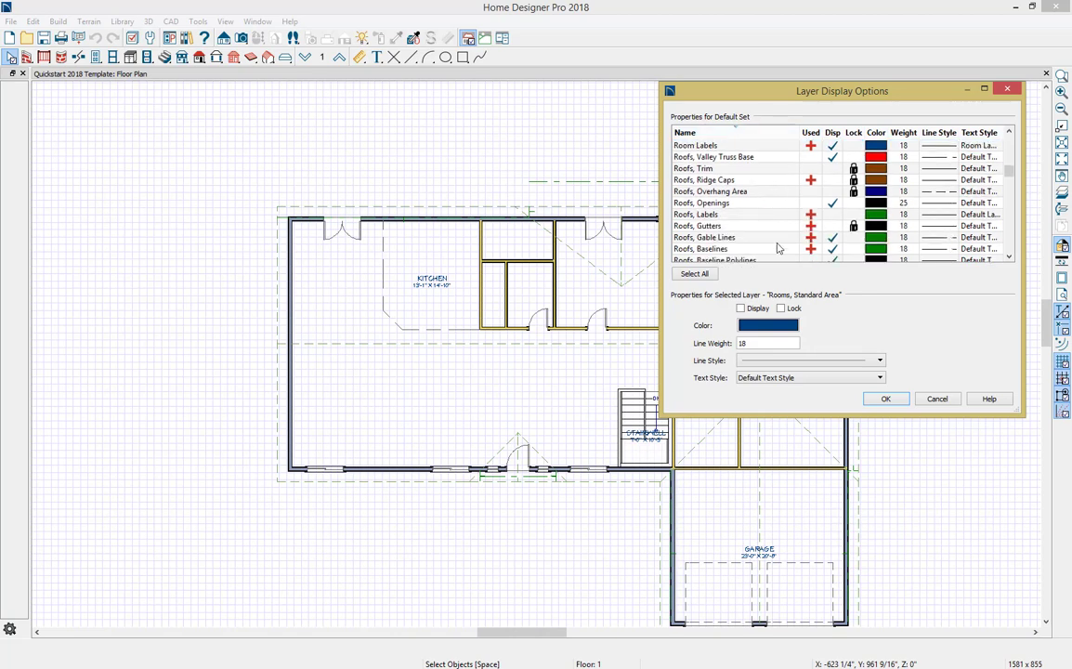
left_click(781, 248)
scroll(790, 248, "down", 1)
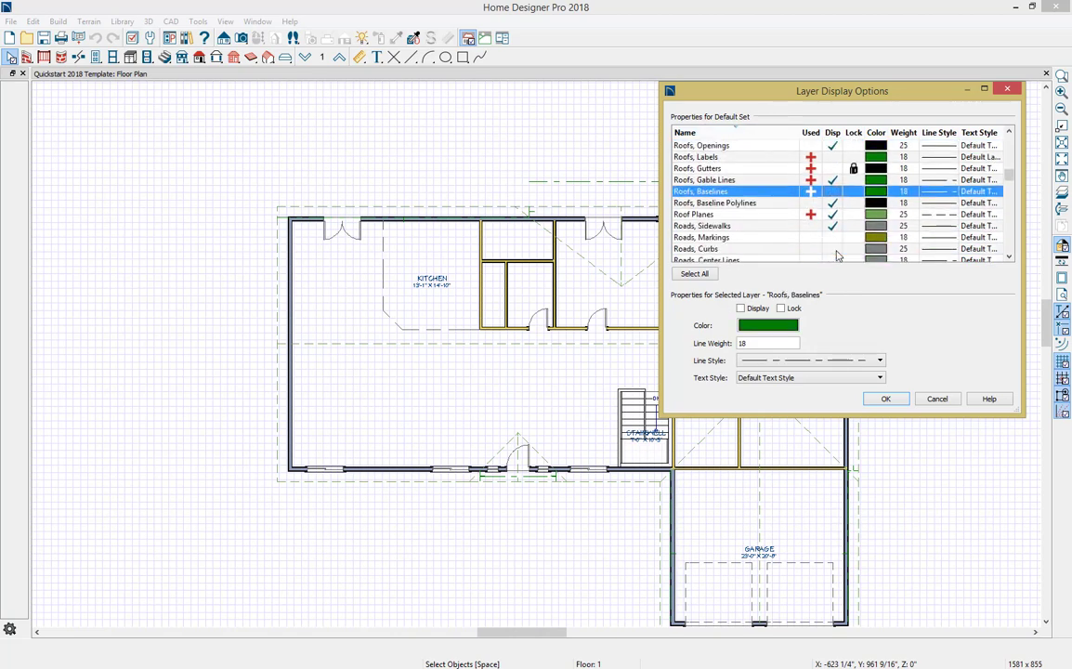
scroll(801, 248, "down", 1)
scroll(801, 232, "up", 1)
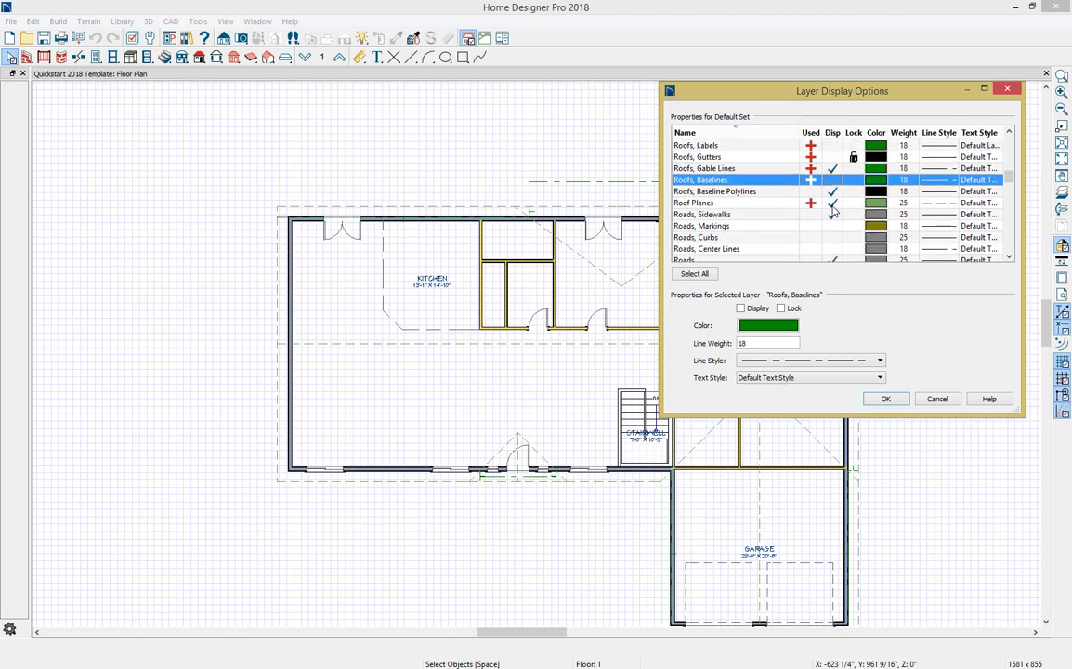
left_click(831, 205)
scroll(834, 204, "up", 3)
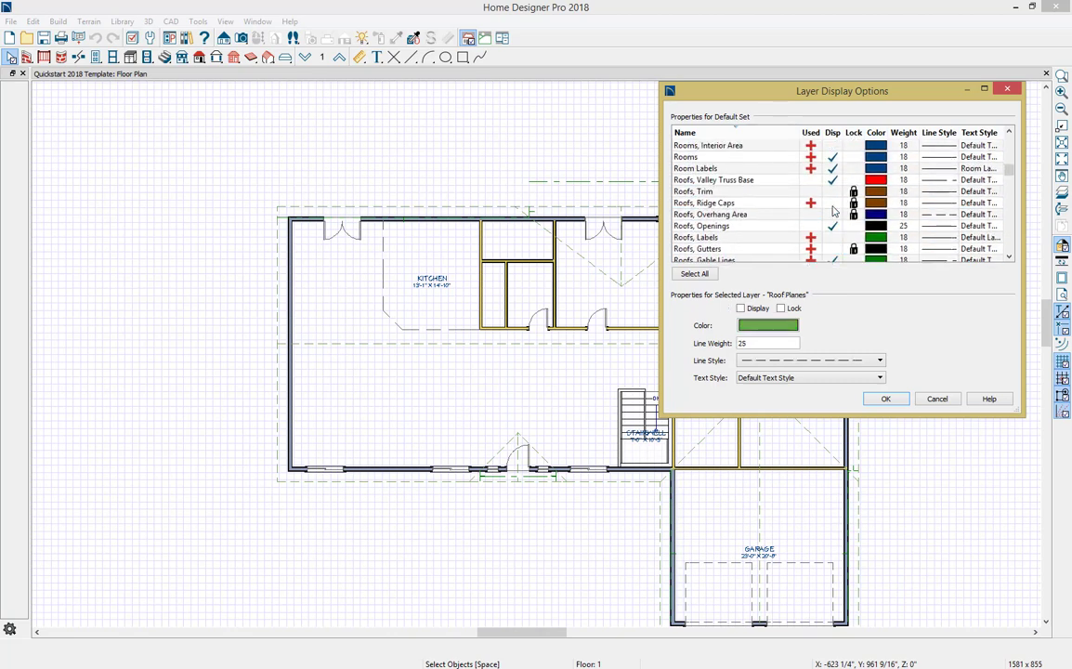
left_click(833, 168)
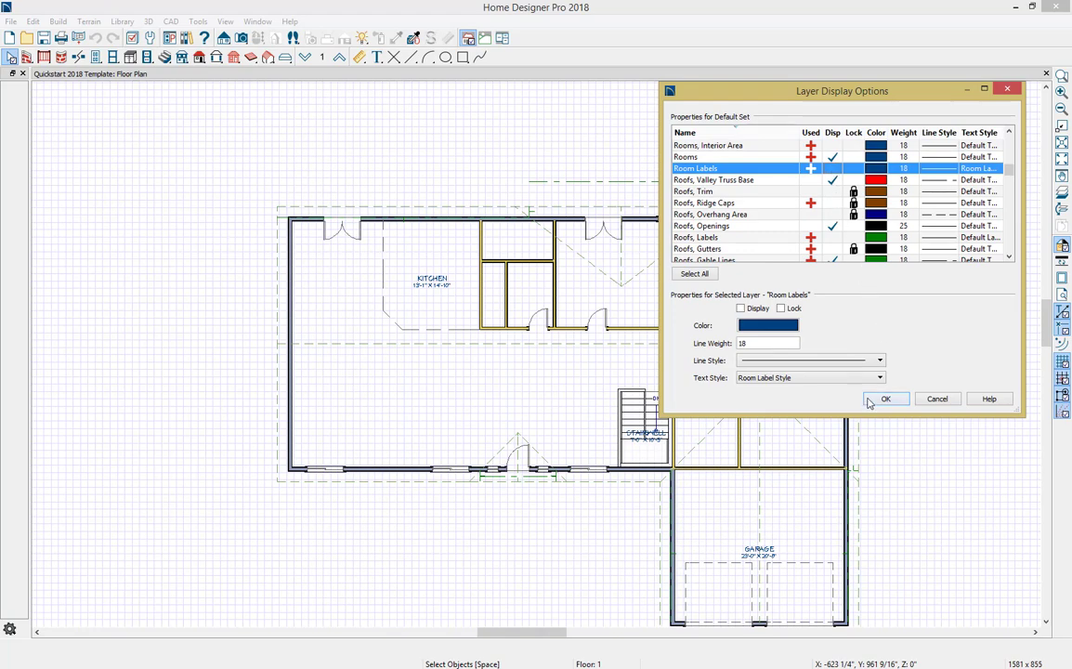
left_click(883, 400)
Step: Create a full camera view inside the kitchen, looking toward the corner of the rear wall and the partition wall
scroll(409, 251, "up", 3)
scroll(431, 271, "up", 2)
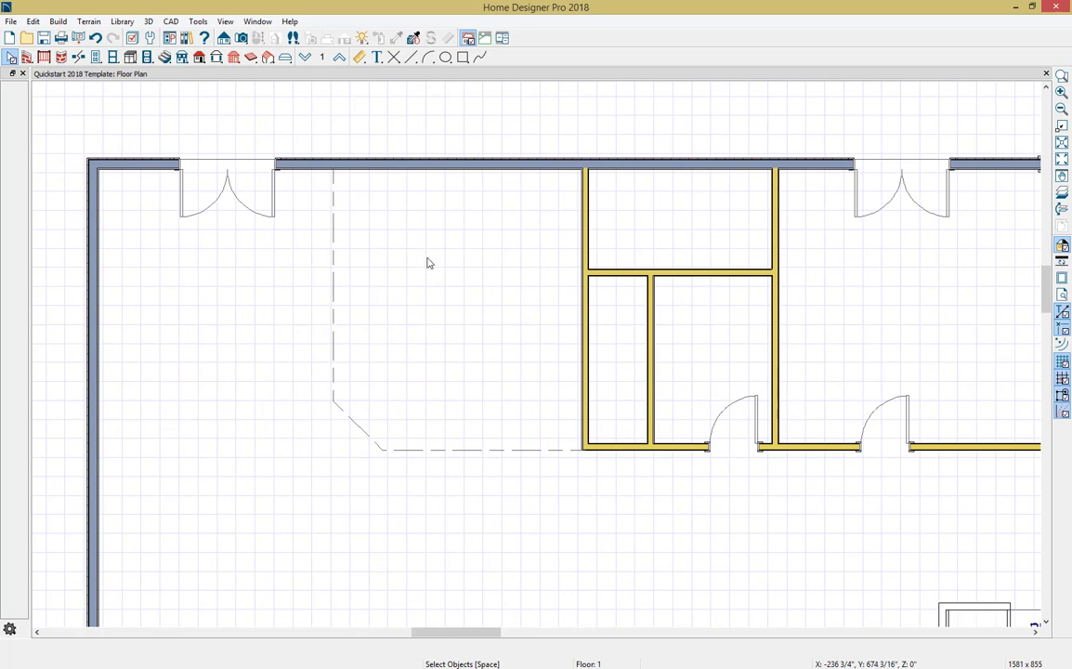
left_click(241, 37)
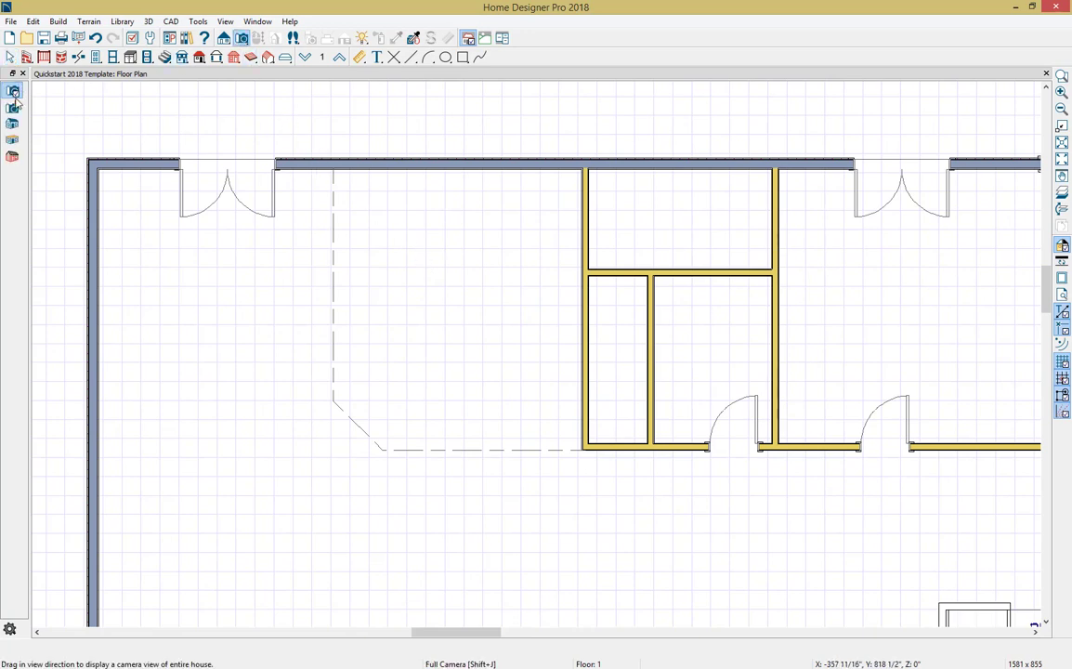
left_click(14, 90)
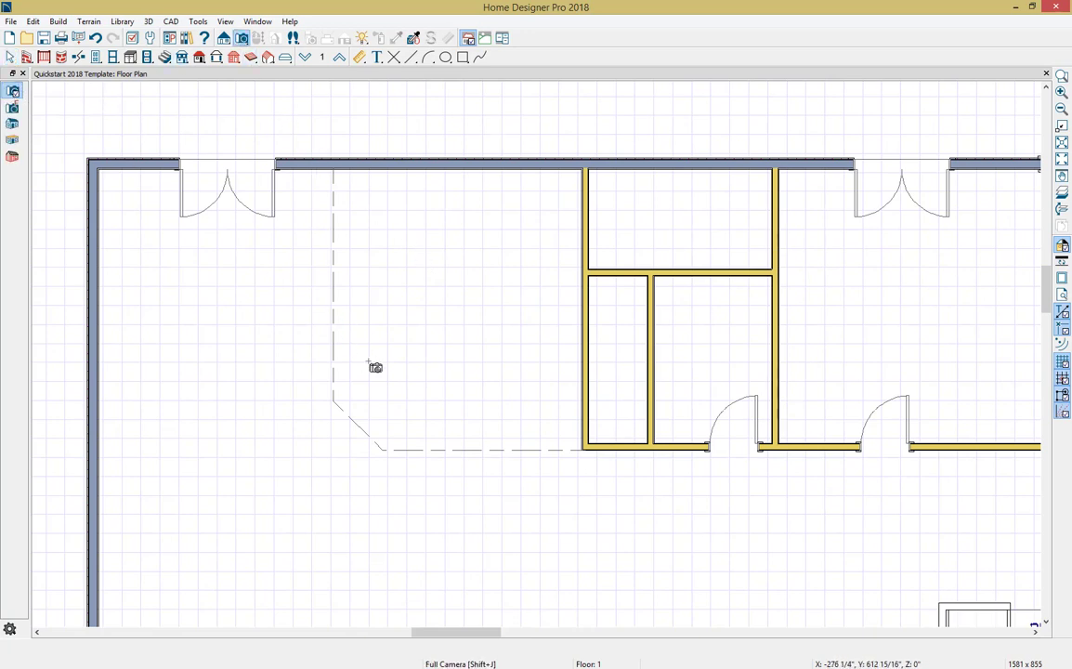
left_click_drag(373, 356, 461, 297)
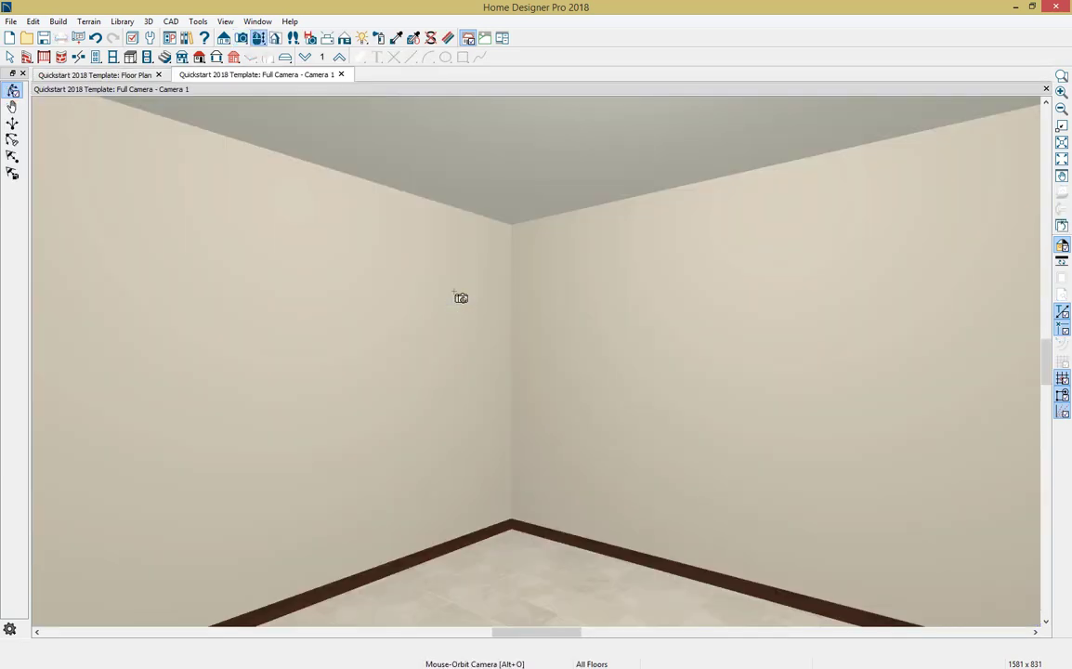
Step: Place a corner base cabinet where the two kitchen walls meet
key("space")
scroll(455, 302, "down", 1)
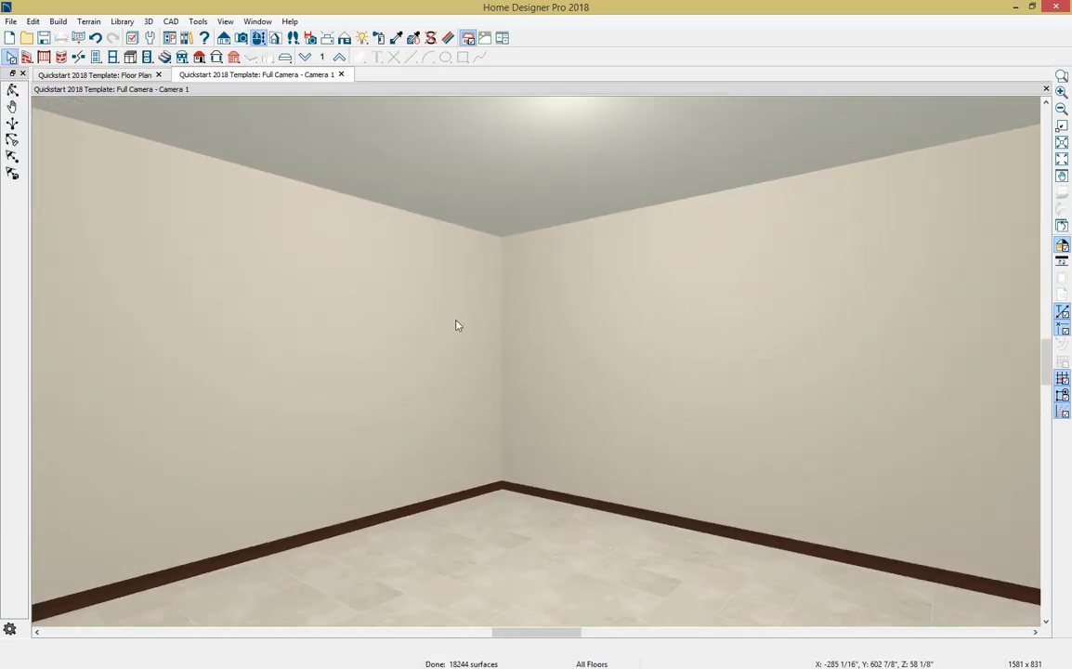
middle_click_drag(456, 318, 454, 291)
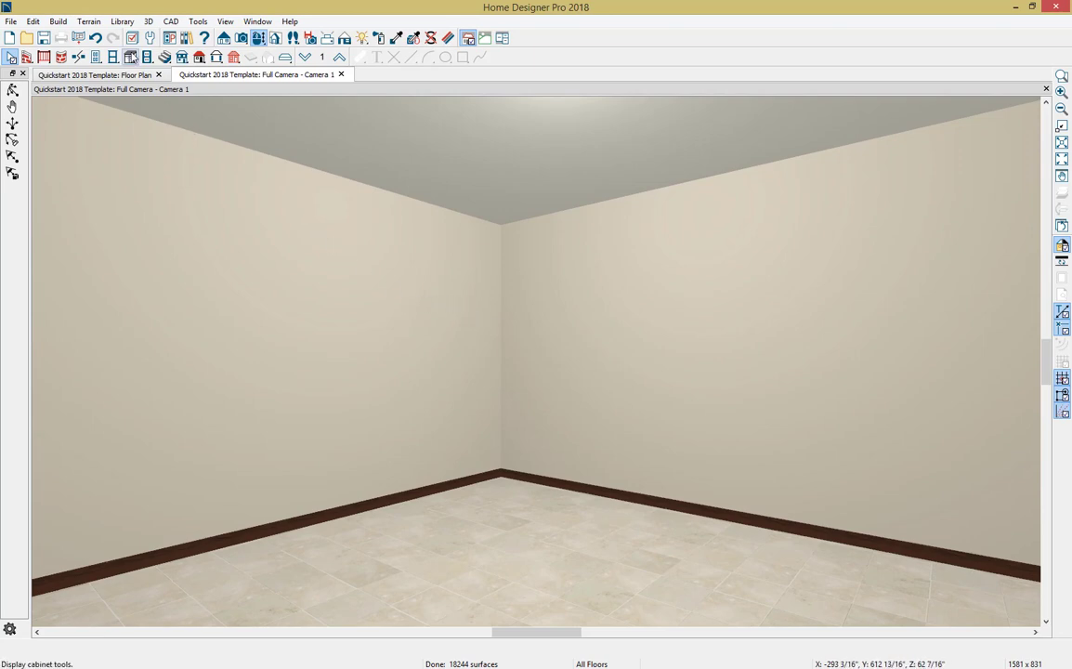
left_click(113, 57)
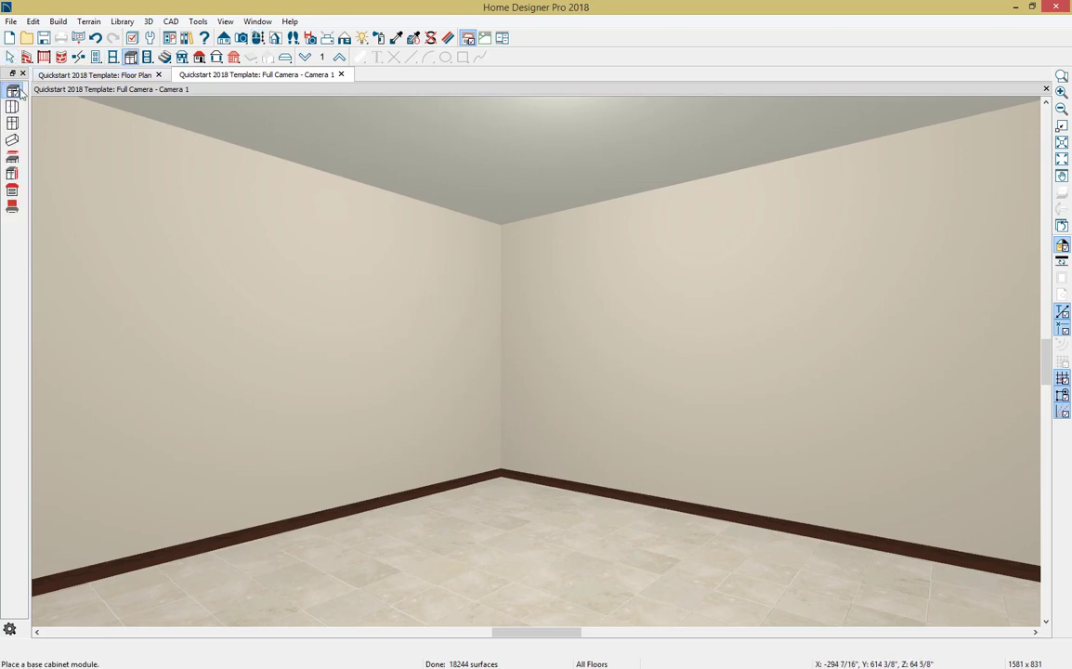
left_click(19, 93)
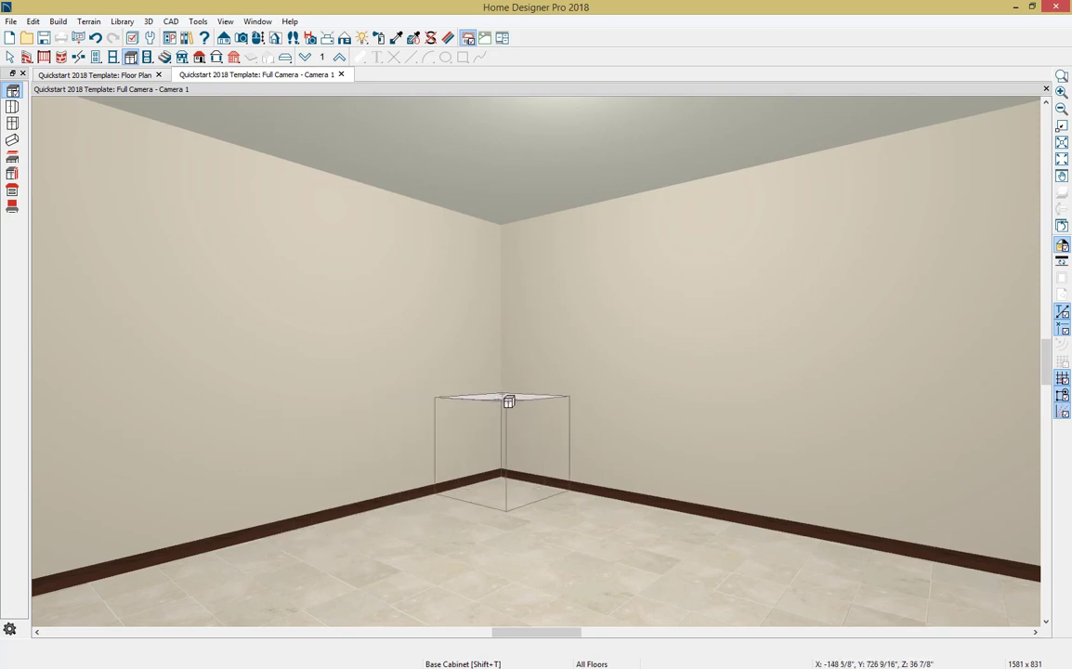
left_click(508, 402)
scroll(509, 434, "up", 2)
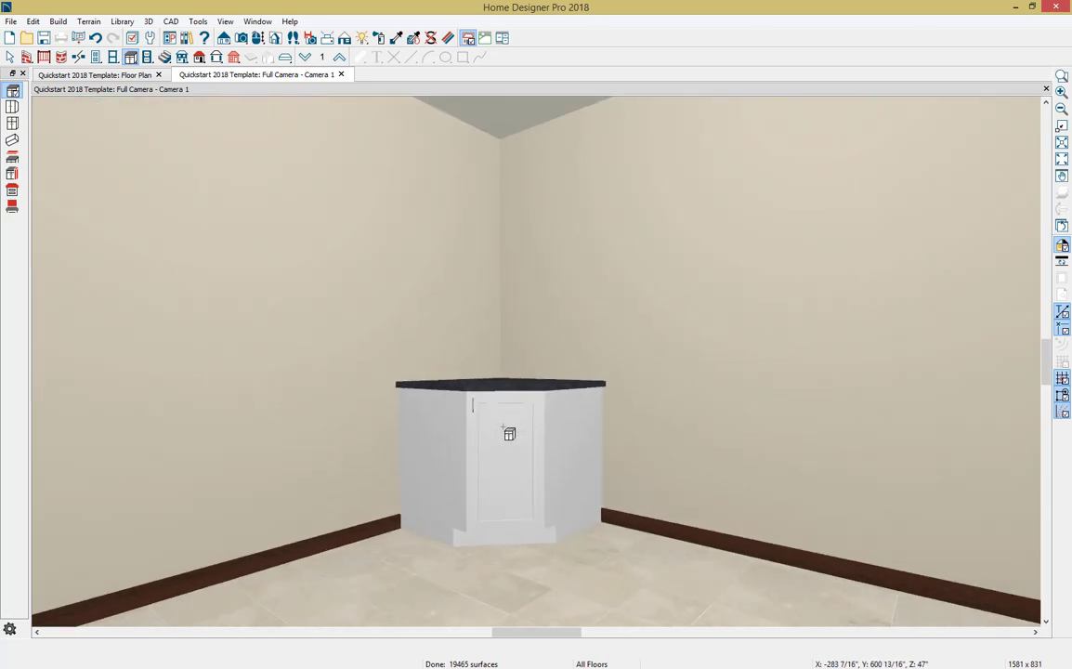
scroll(509, 434, "up", 1)
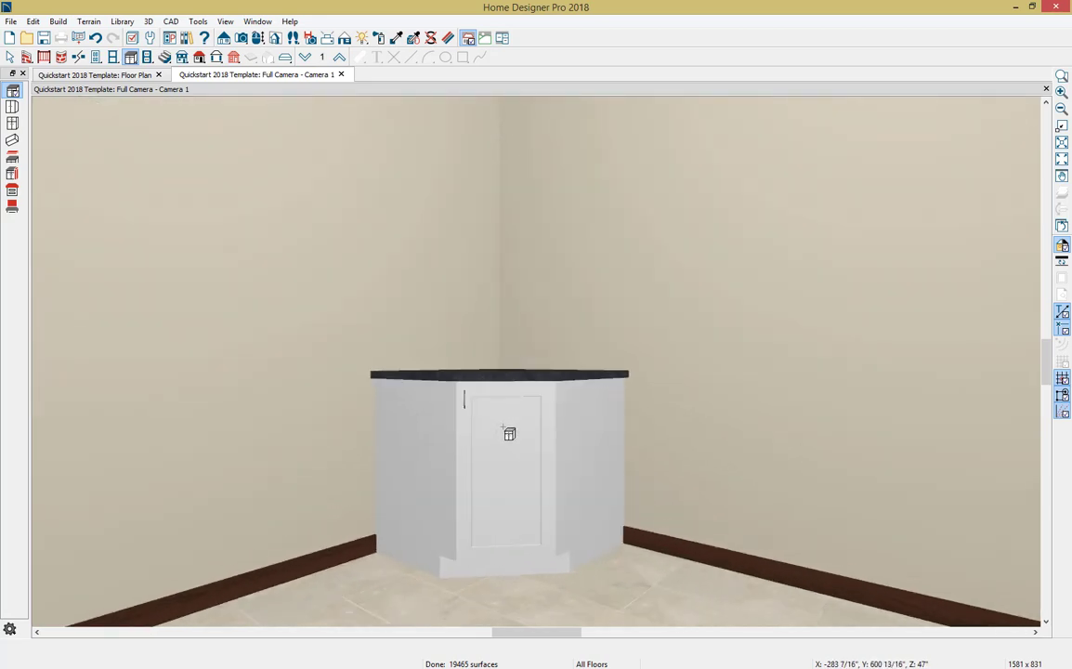
Step: Open the corner base cabinet's specification and review its construction, front, door/drawer, molding, fill, material, label and object information settings
double_click(509, 434)
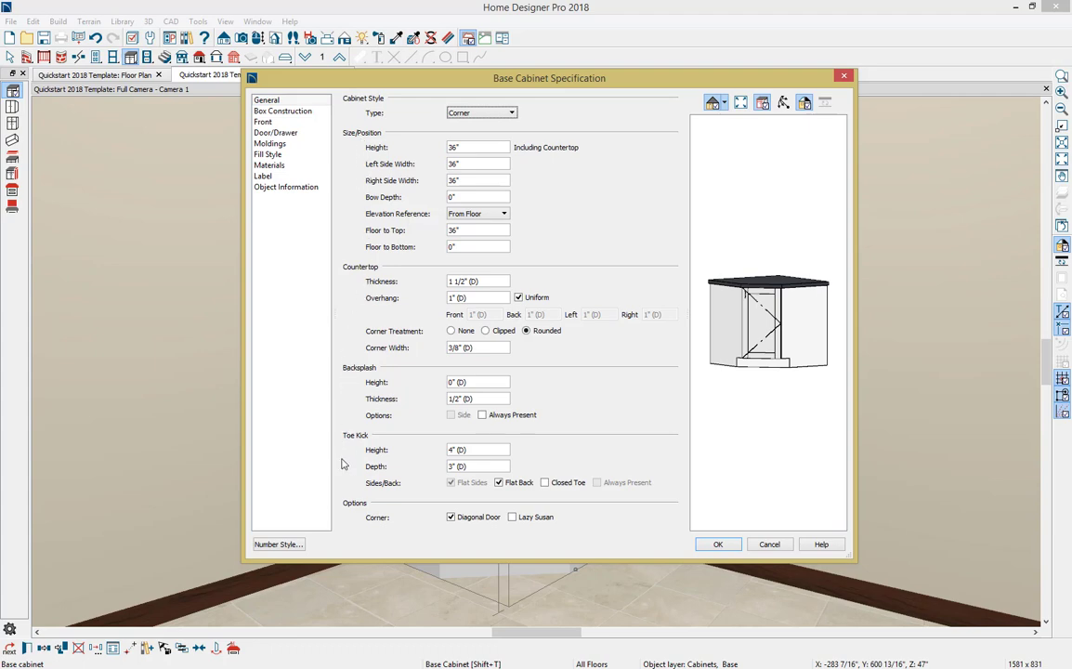
left_click(302, 111)
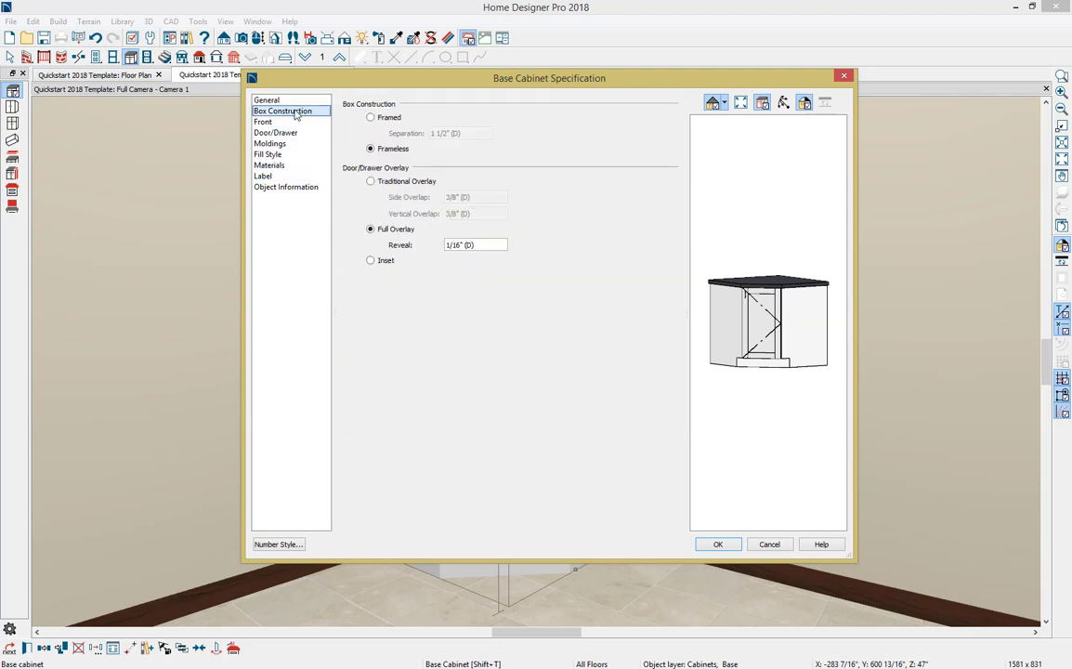
left_click(264, 122)
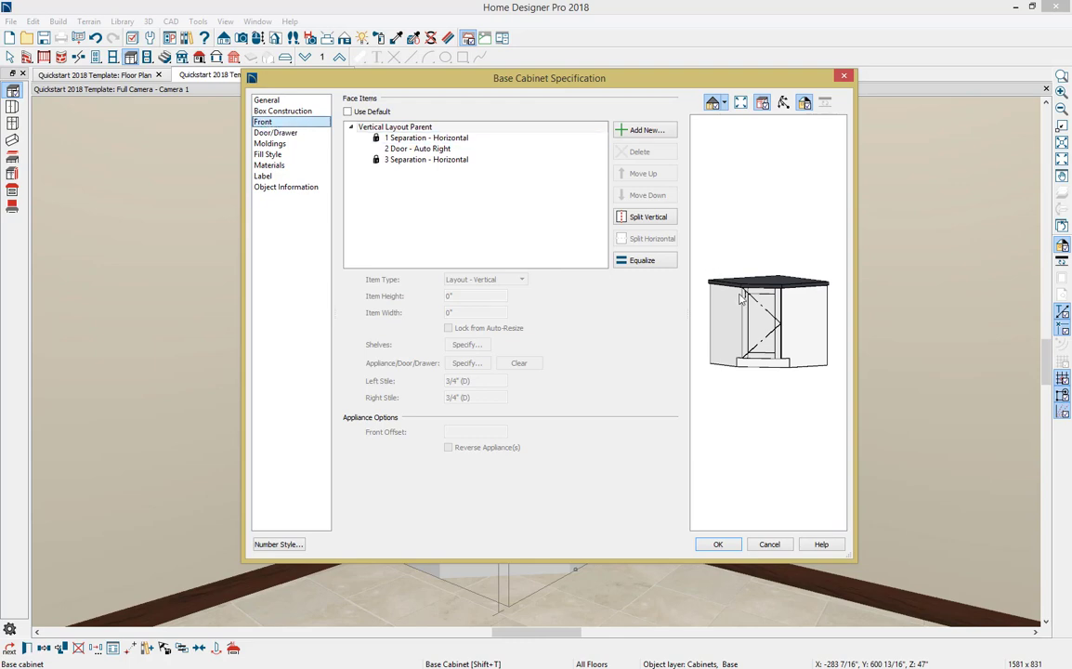
scroll(757, 318, "up", 2)
scroll(757, 318, "up", 1)
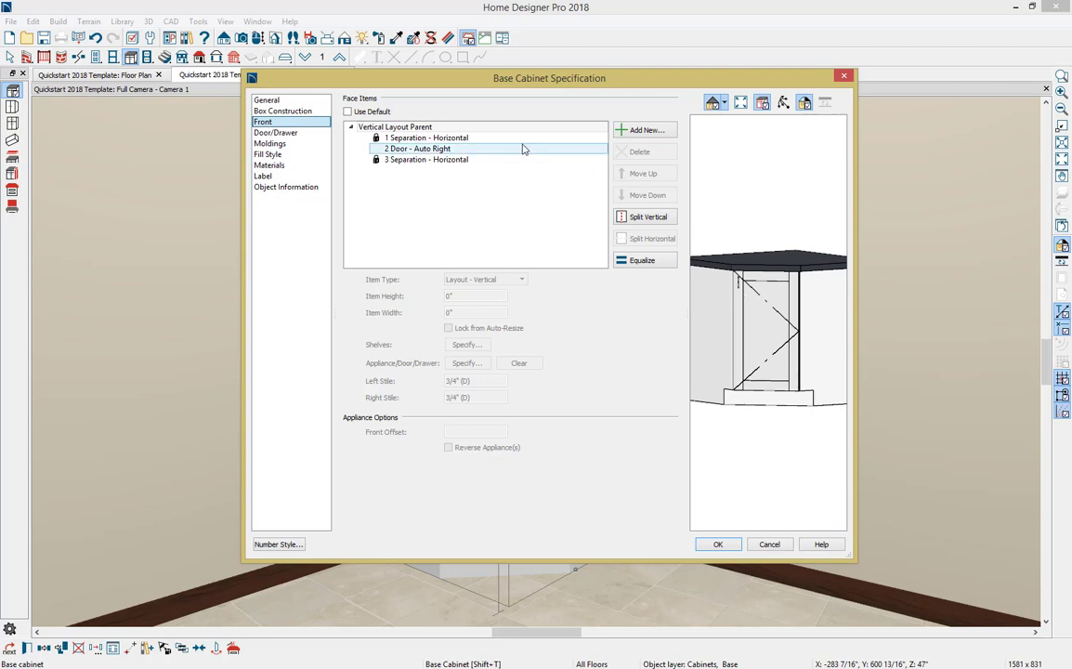
left_click(312, 137)
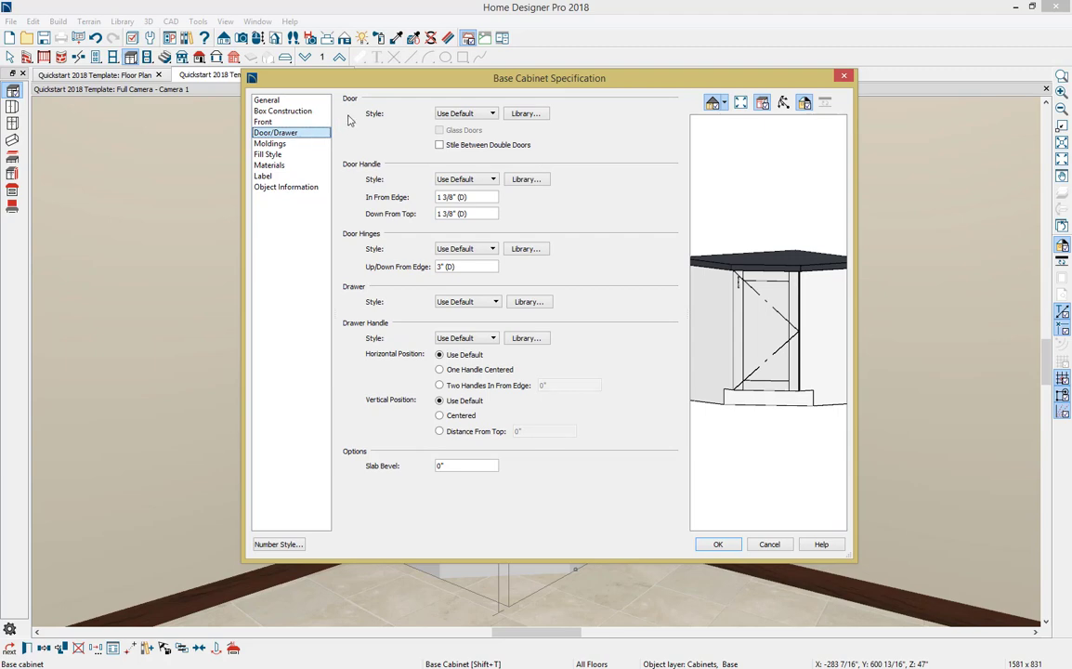
left_click(293, 146)
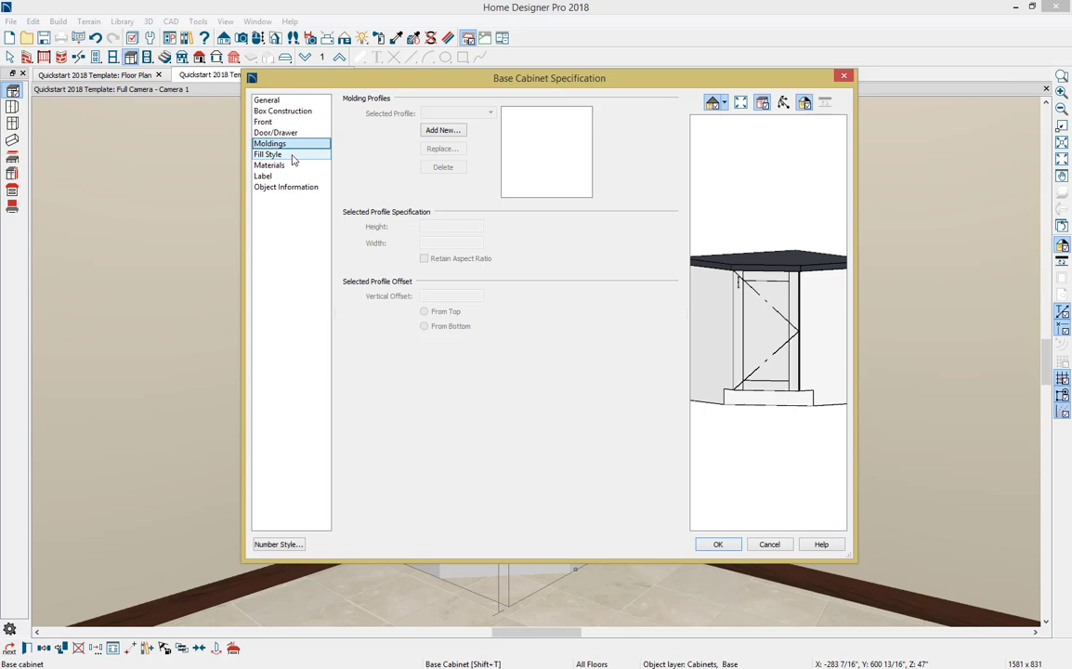
left_click(293, 156)
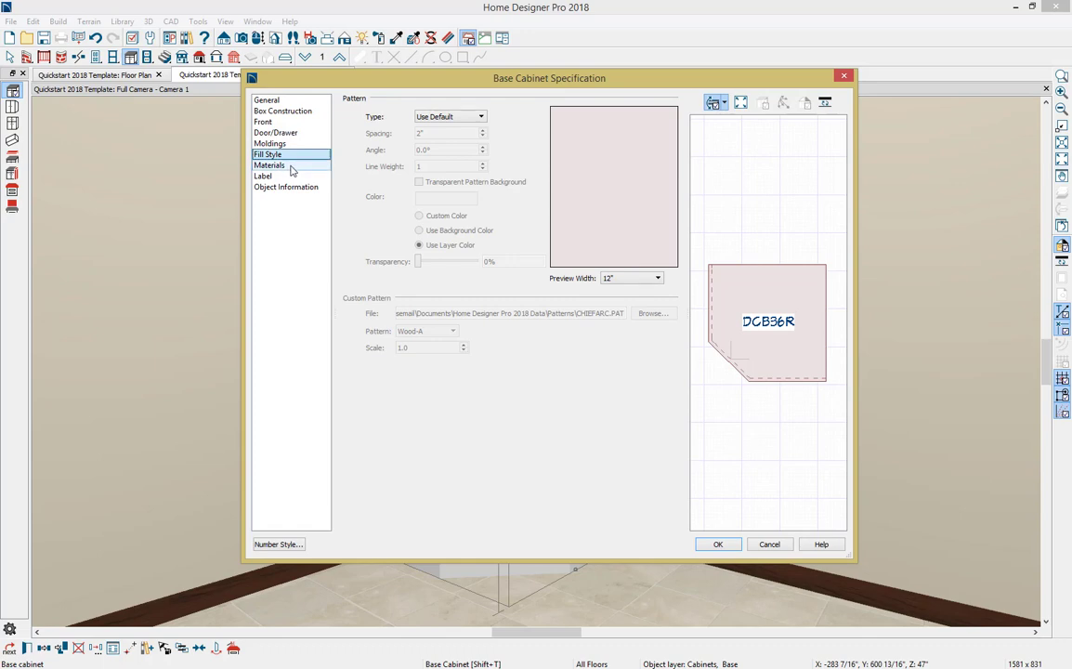
left_click(291, 165)
left_click(290, 177)
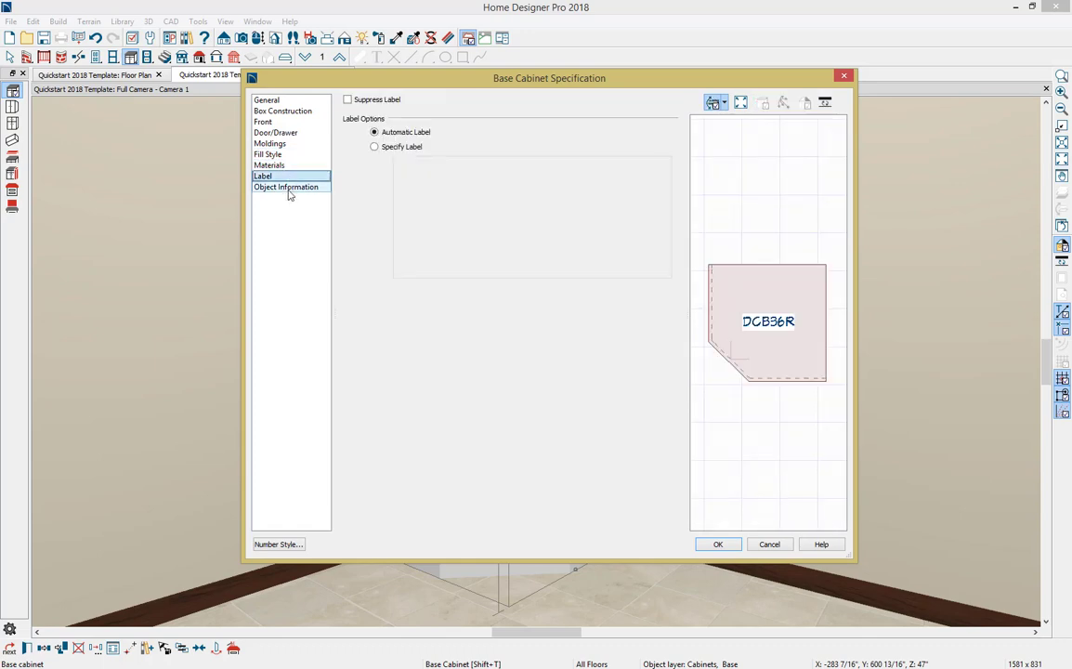
left_click(290, 189)
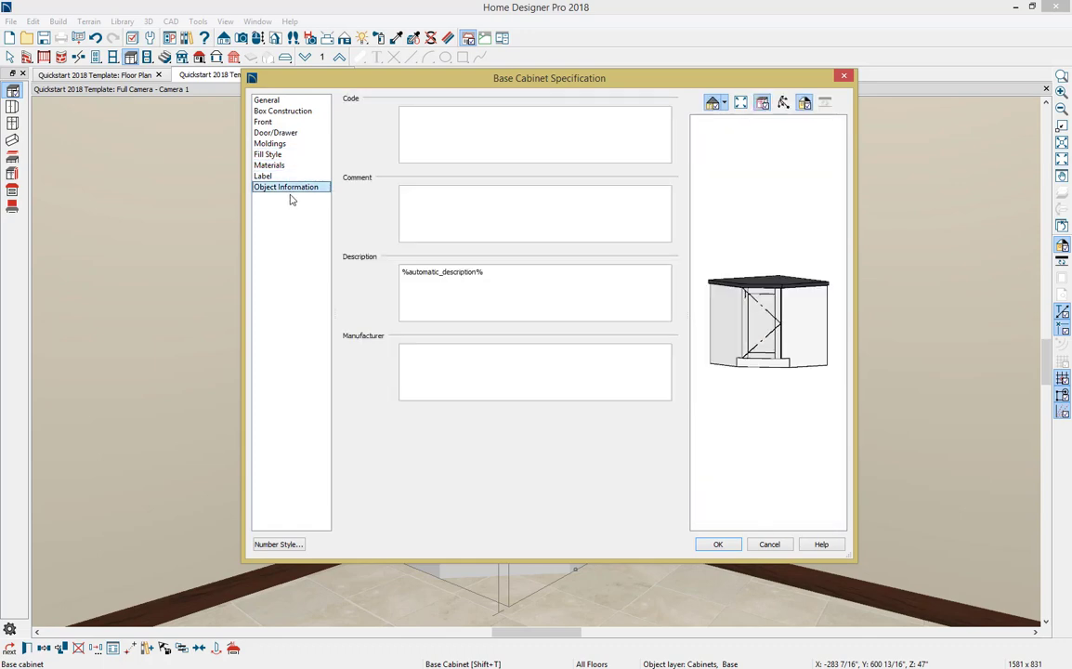
Step: Turn off the Diagonal Door option for the corner base cabinet and apply the change
left_click(270, 101)
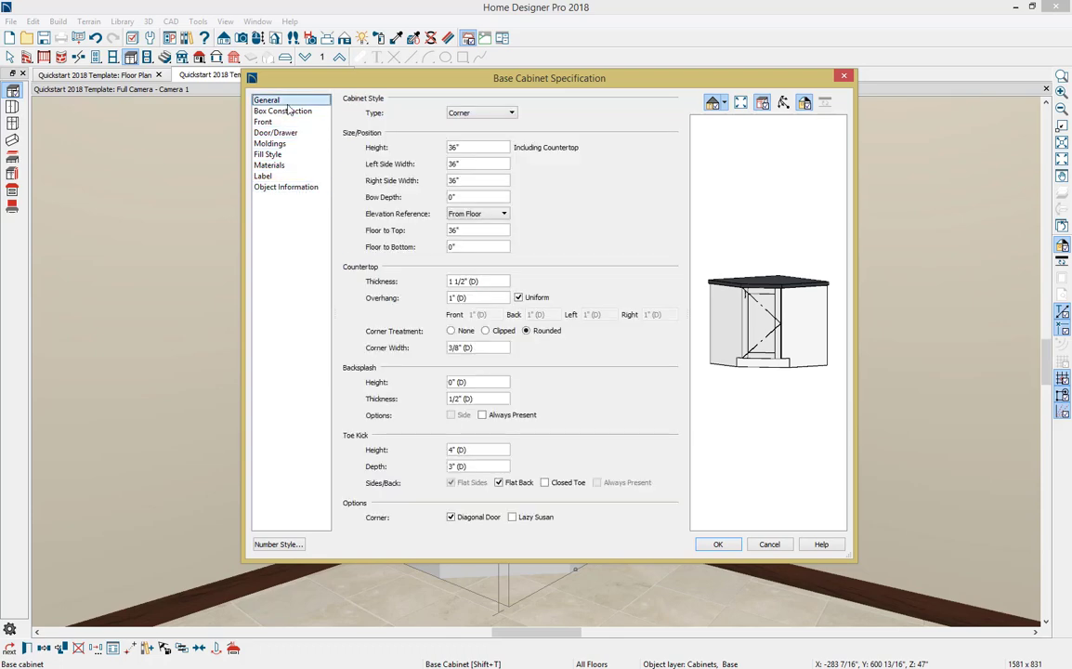
left_click(469, 521)
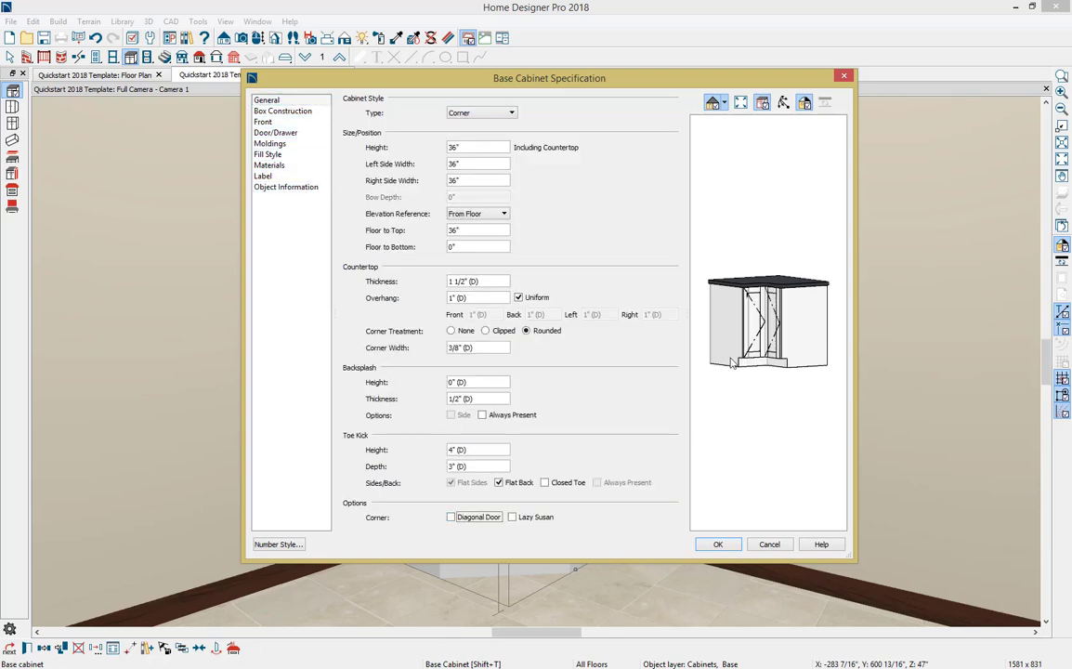
left_click(718, 545)
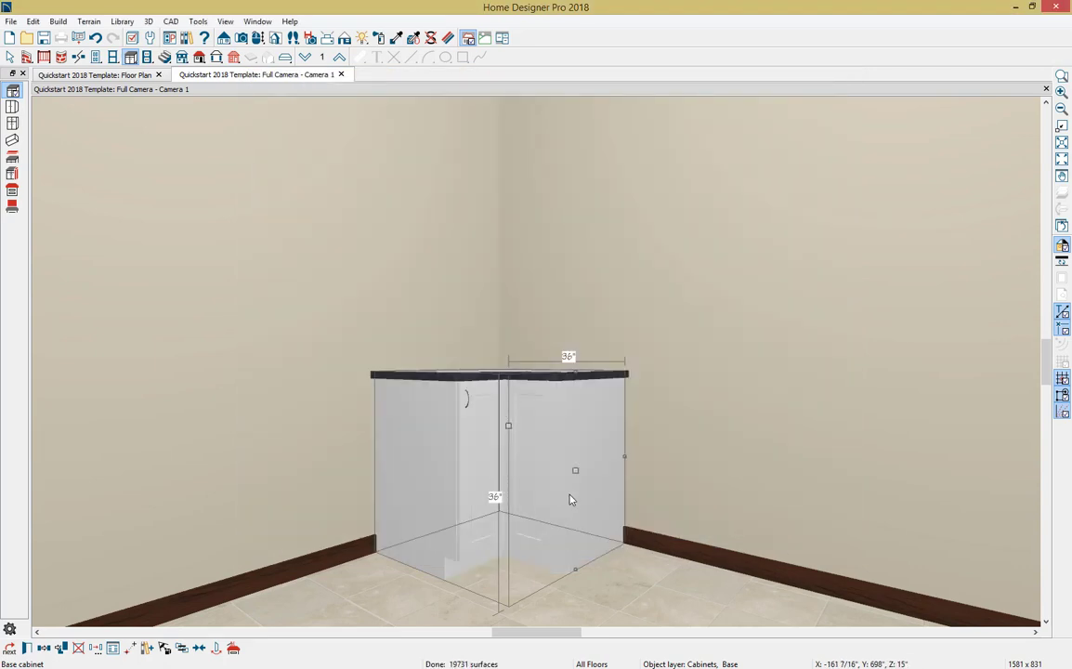
key("space")
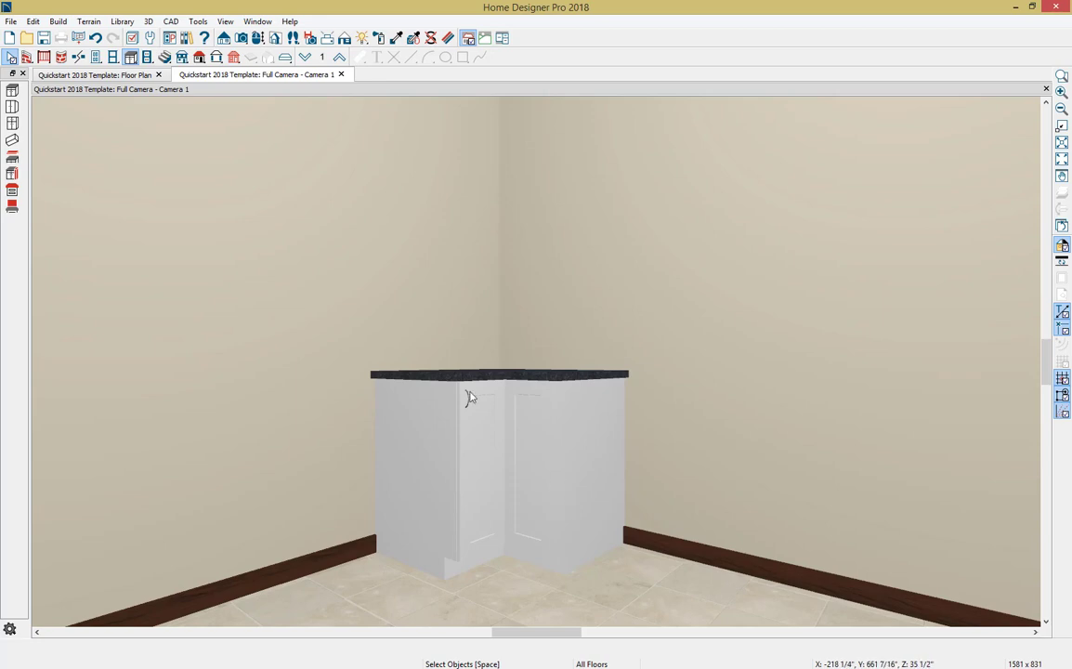
Step: Try the glass house, line drawing and watercolor rendering techniques, and set the camera view to the flat-colour vector technique with black outlines
left_click(344, 38)
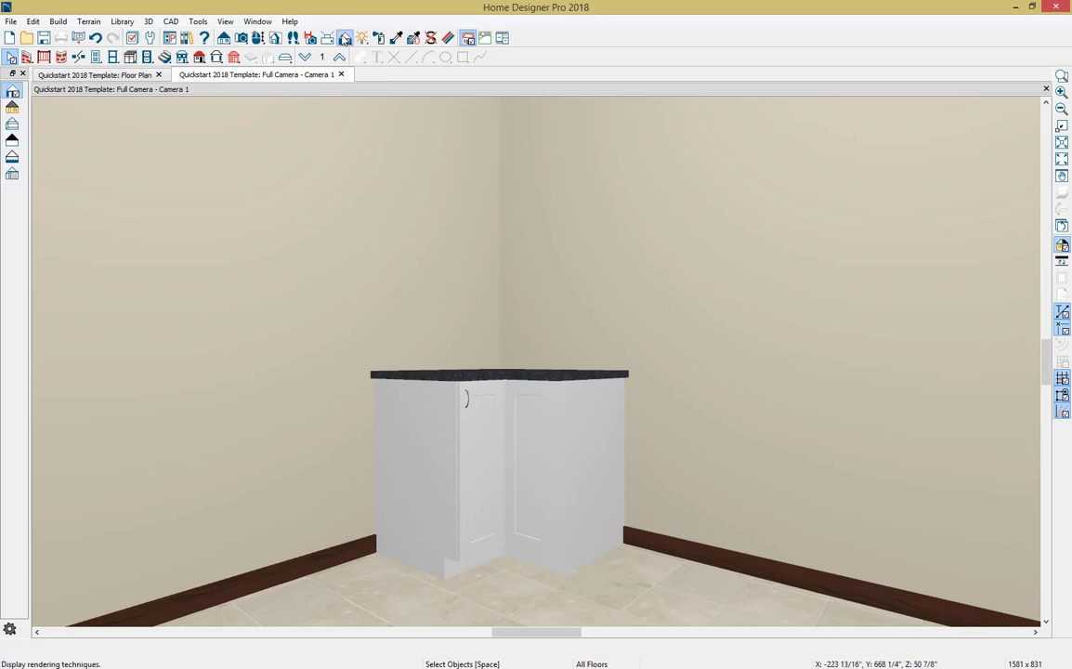
left_click(11, 109)
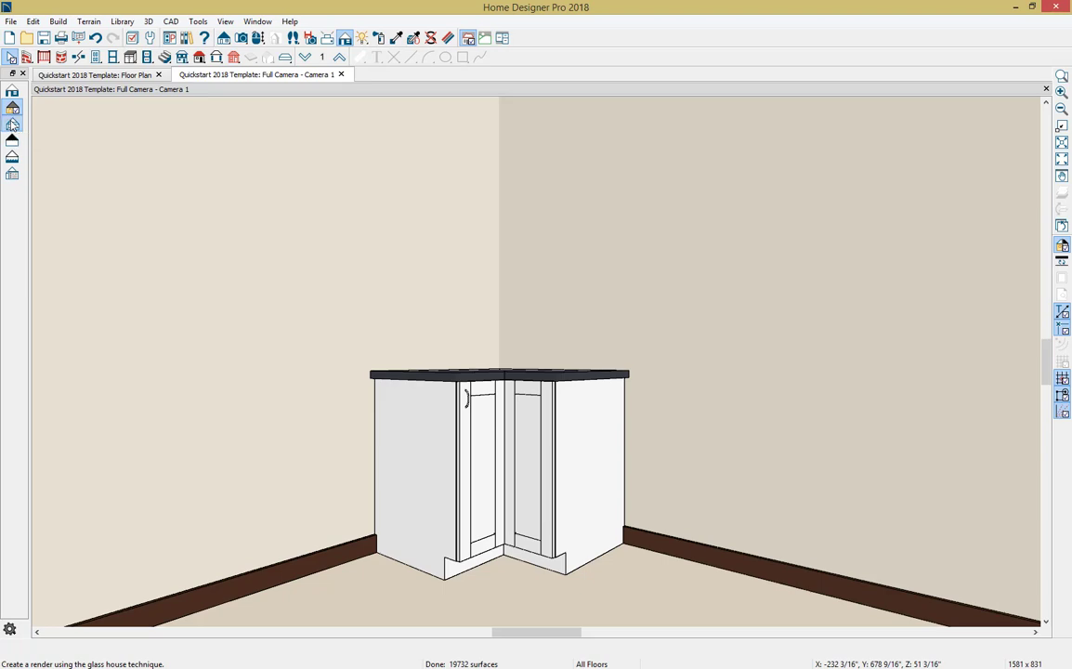
left_click(12, 124)
left_click(12, 141)
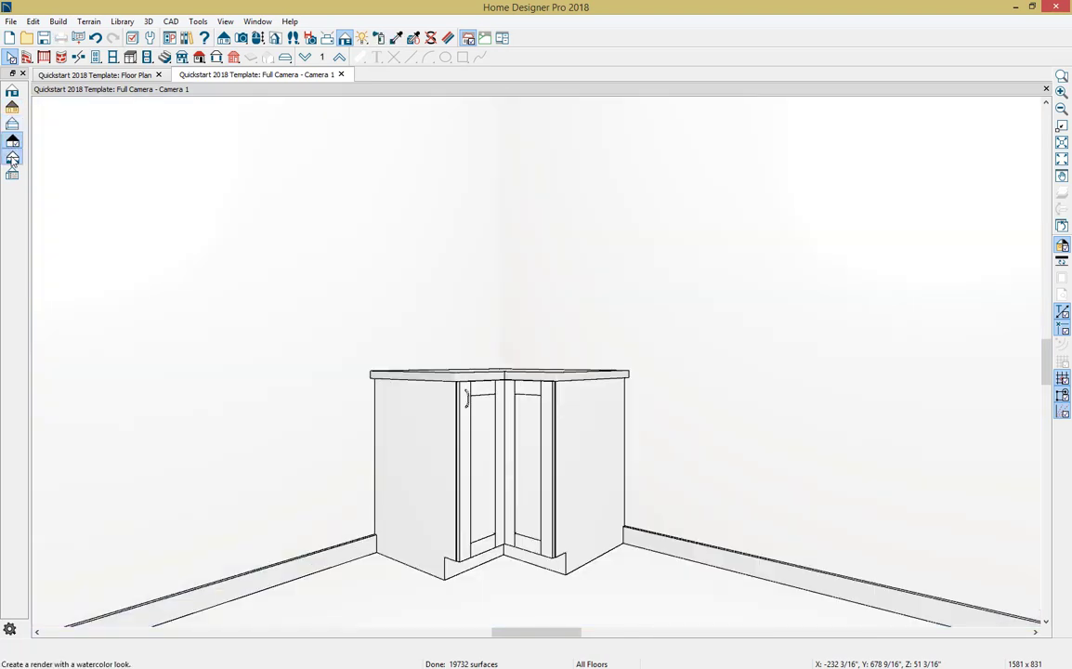
left_click(12, 159)
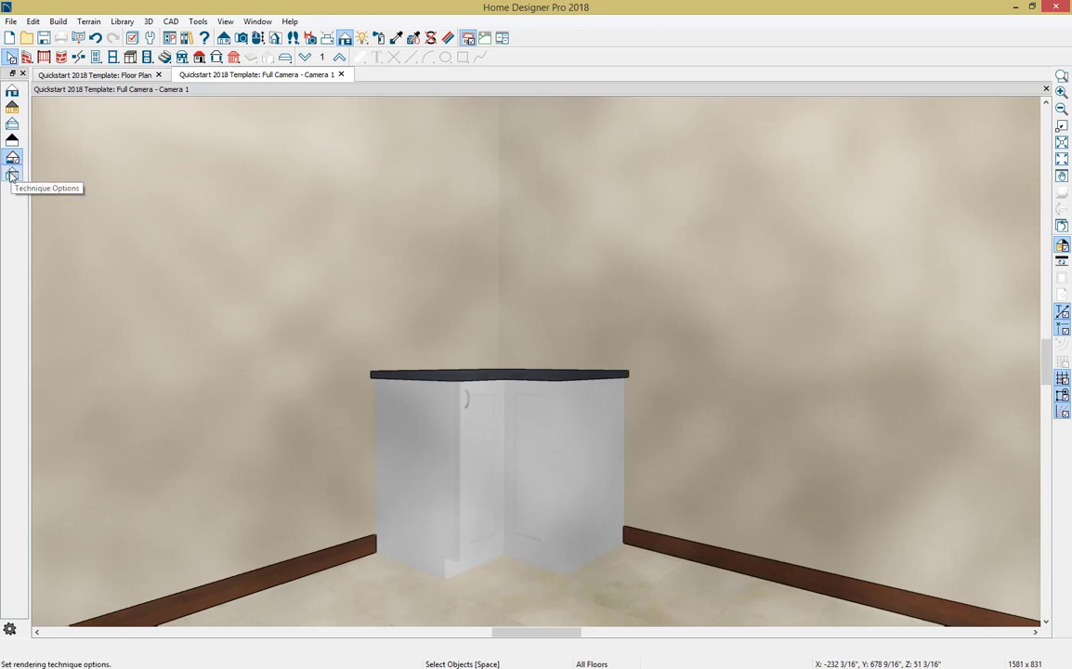
left_click(12, 107)
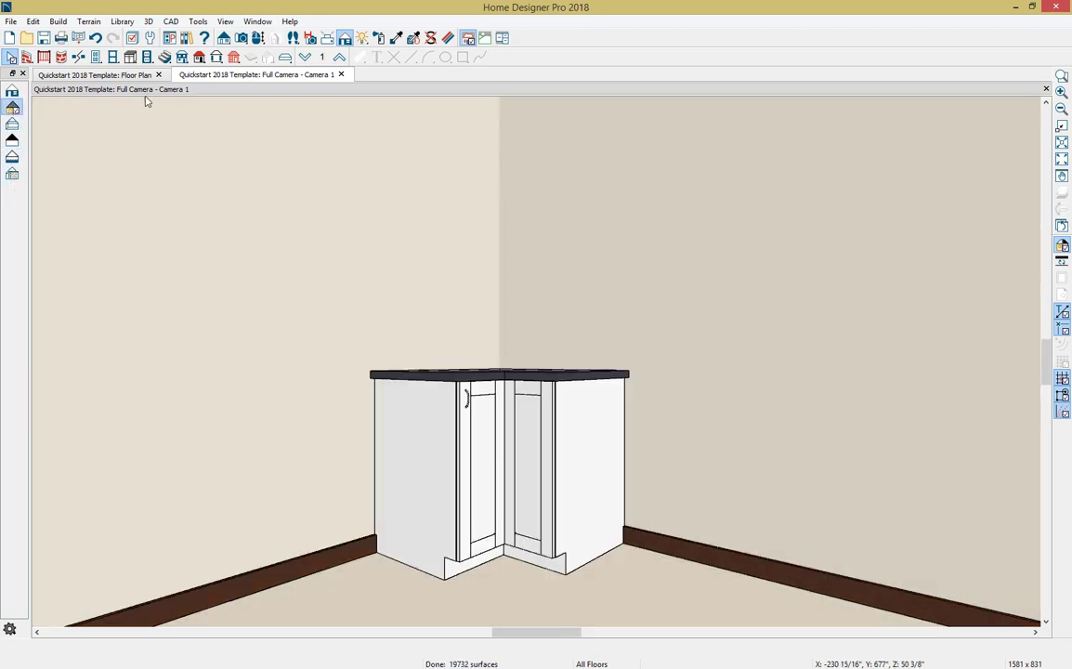
Step: Place two base cabinets side by side along the left-hand wall from the corner cabinet, and widen the outer one to 36"
left_click_drag(399, 215, 531, 314)
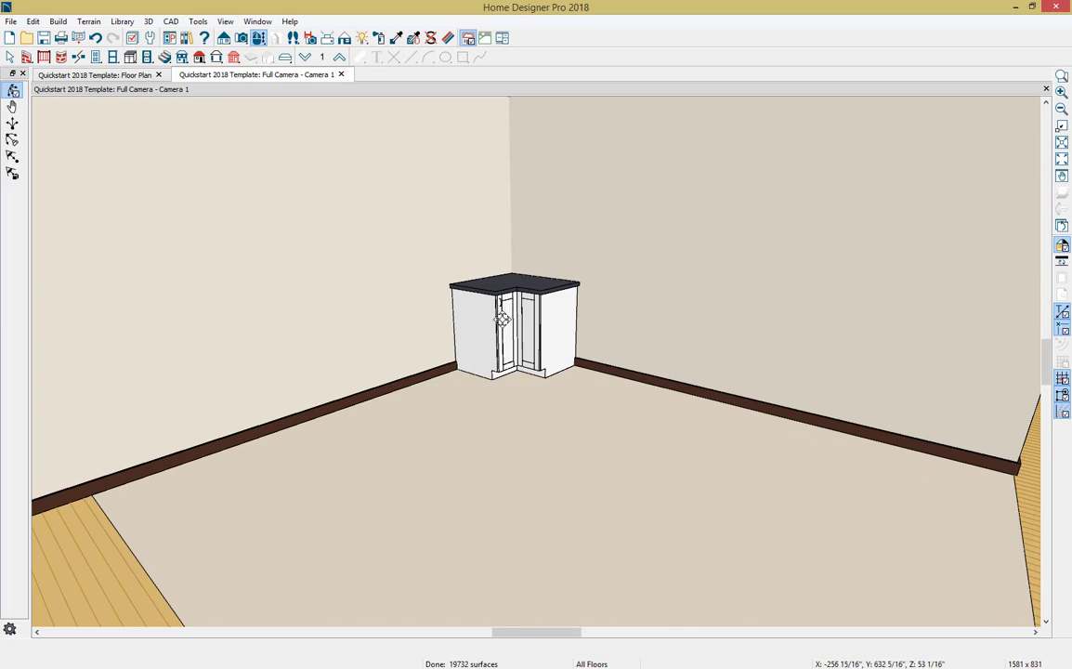
left_click(131, 57)
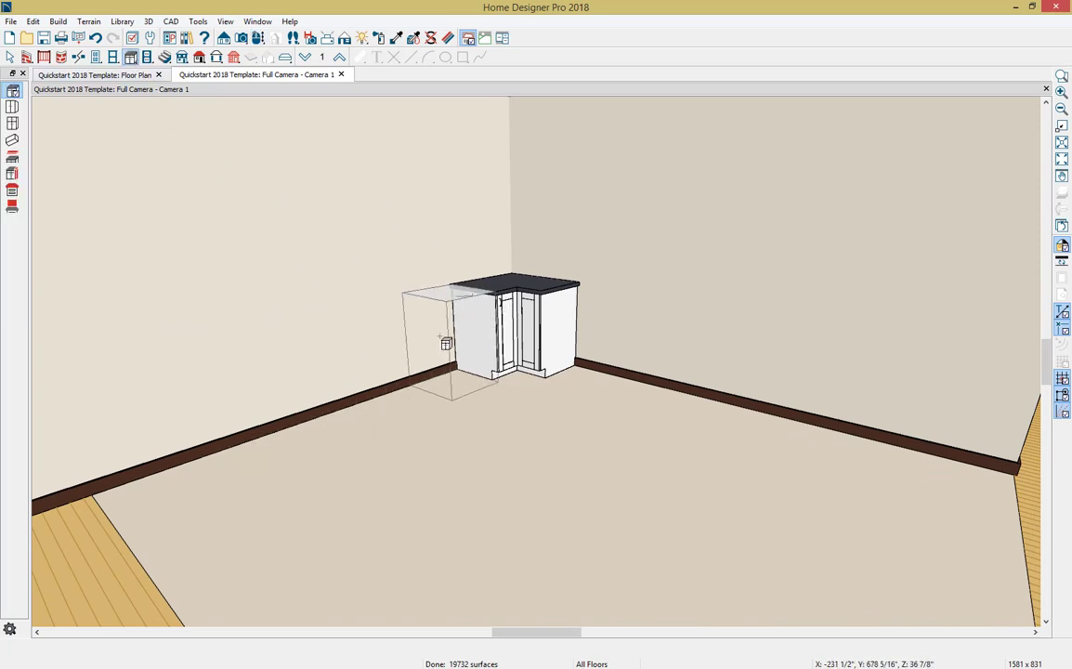
left_click(446, 343)
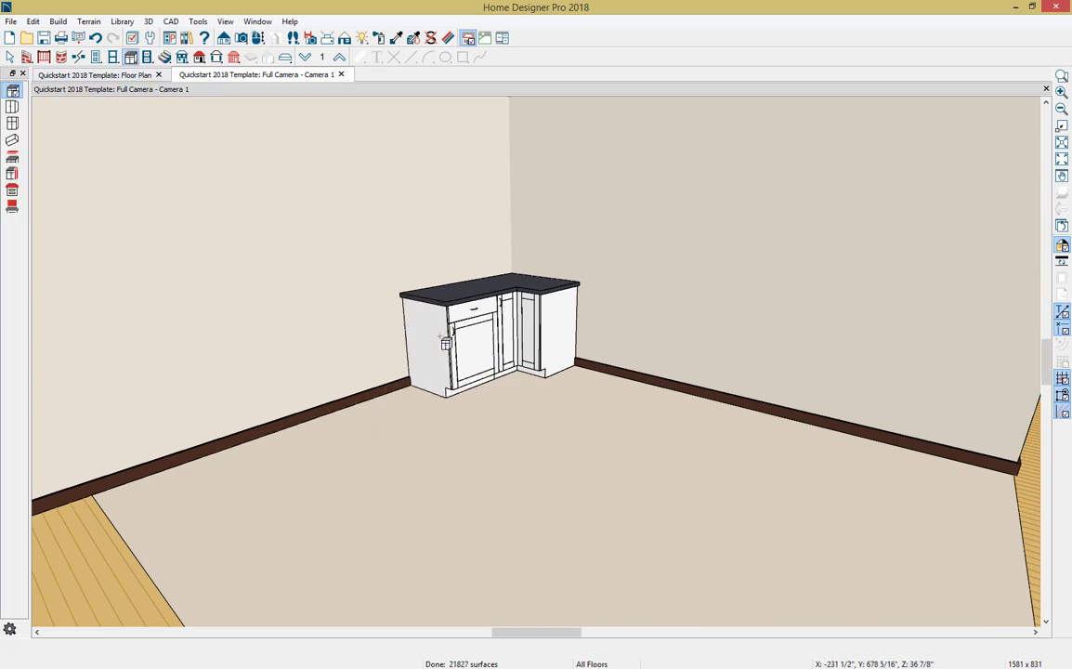
left_click(399, 376)
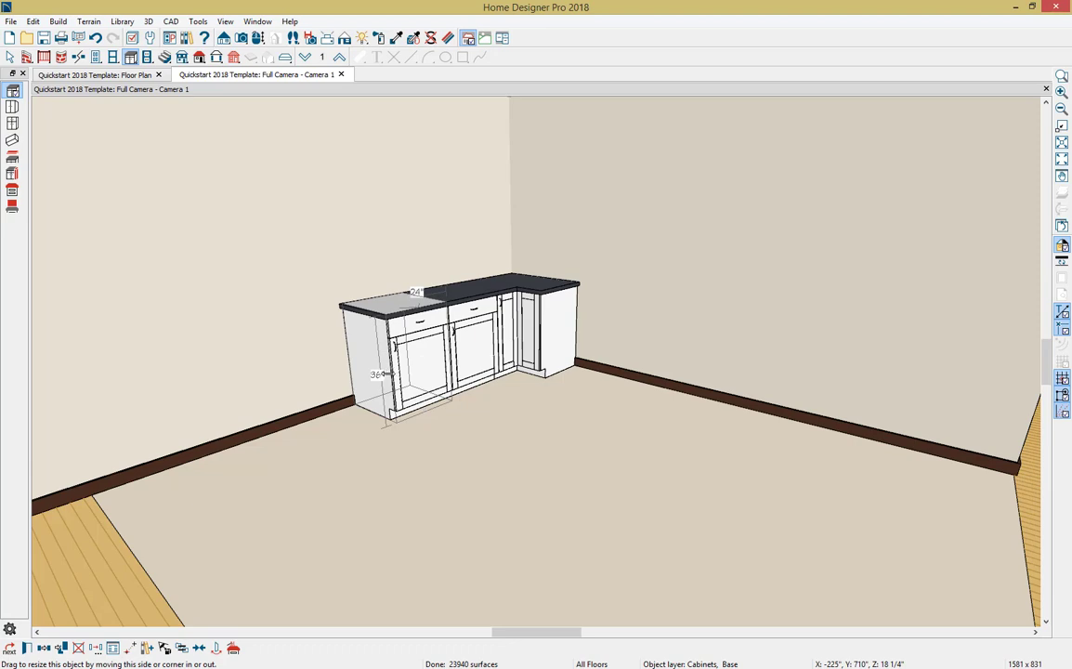
left_click_drag(381, 374, 357, 385)
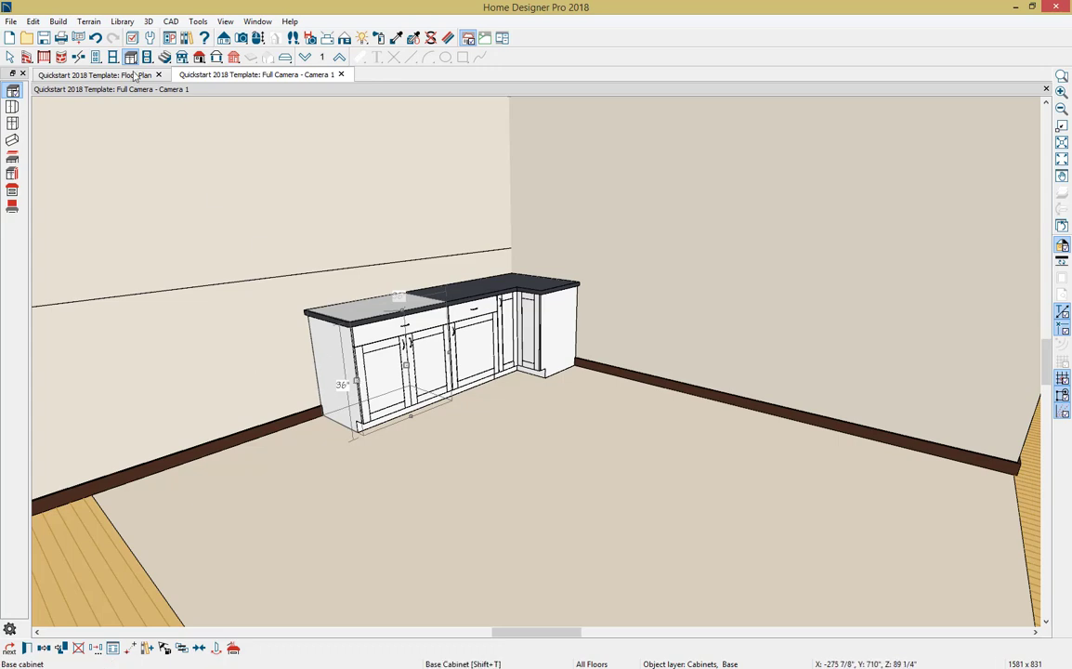
Step: Add two more base cabinets to the left-hand run and one beside the corner cabinet on the right-hand wall
key("Escape")
left_click(210, 340)
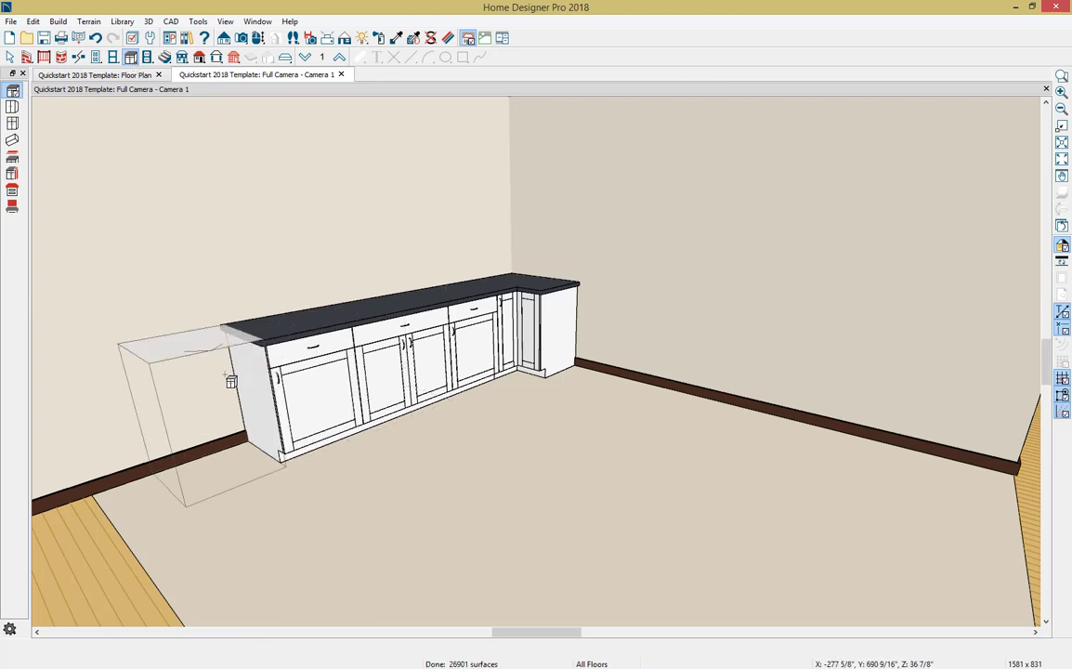
left_click(230, 383)
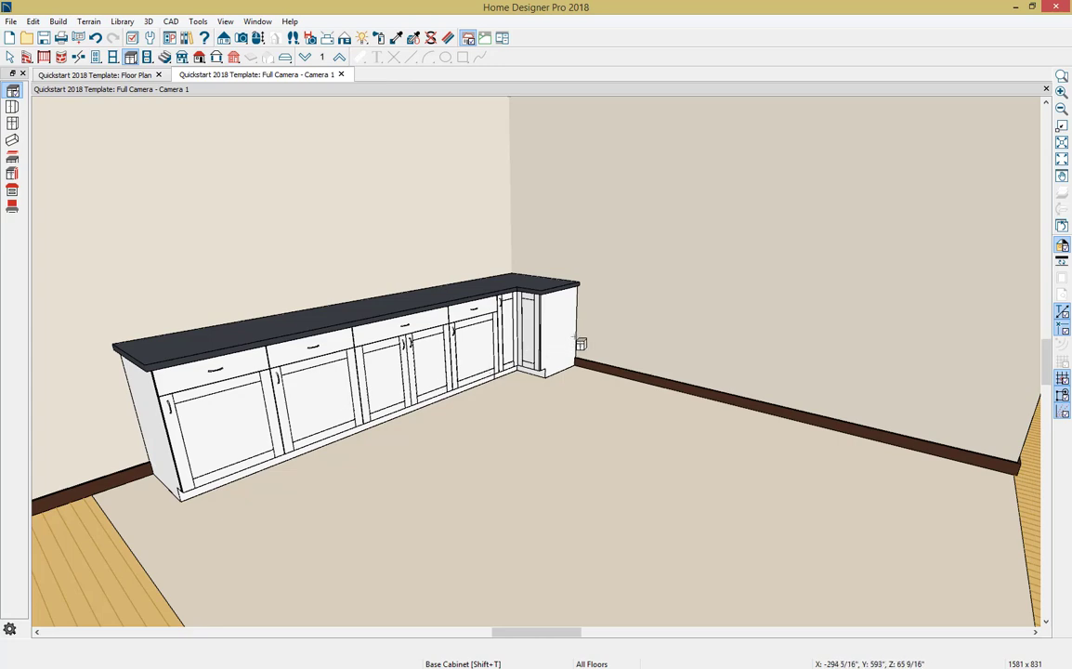
left_click(590, 377)
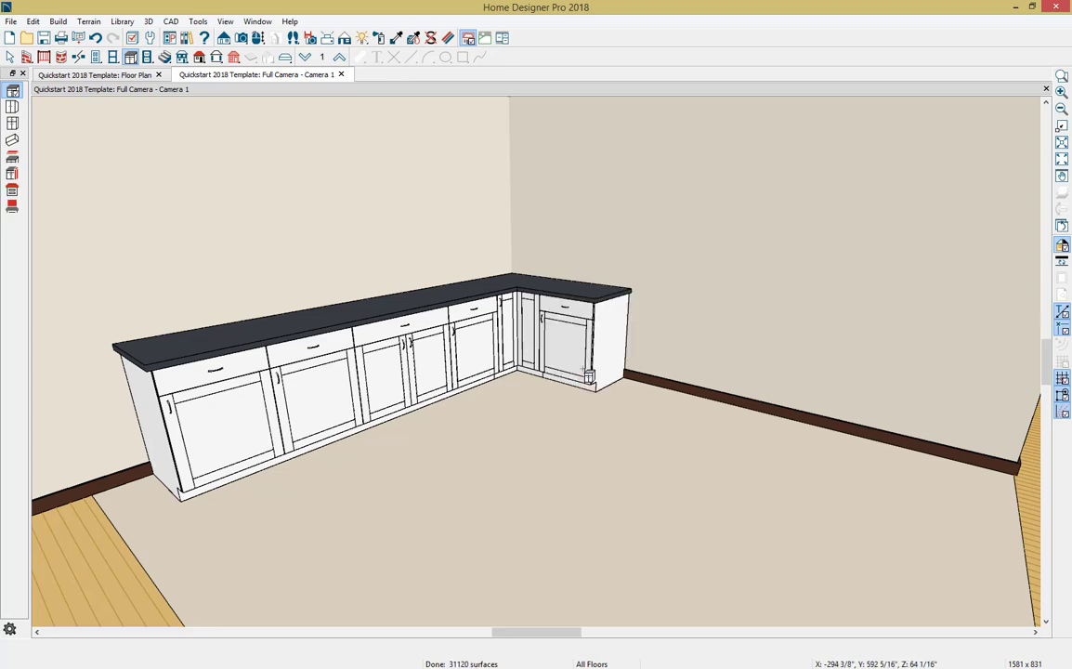
Step: Remove the door and its leftover opening from the front of the outermost left-hand base cabinet, keeping only the drawer
double_click(238, 423)
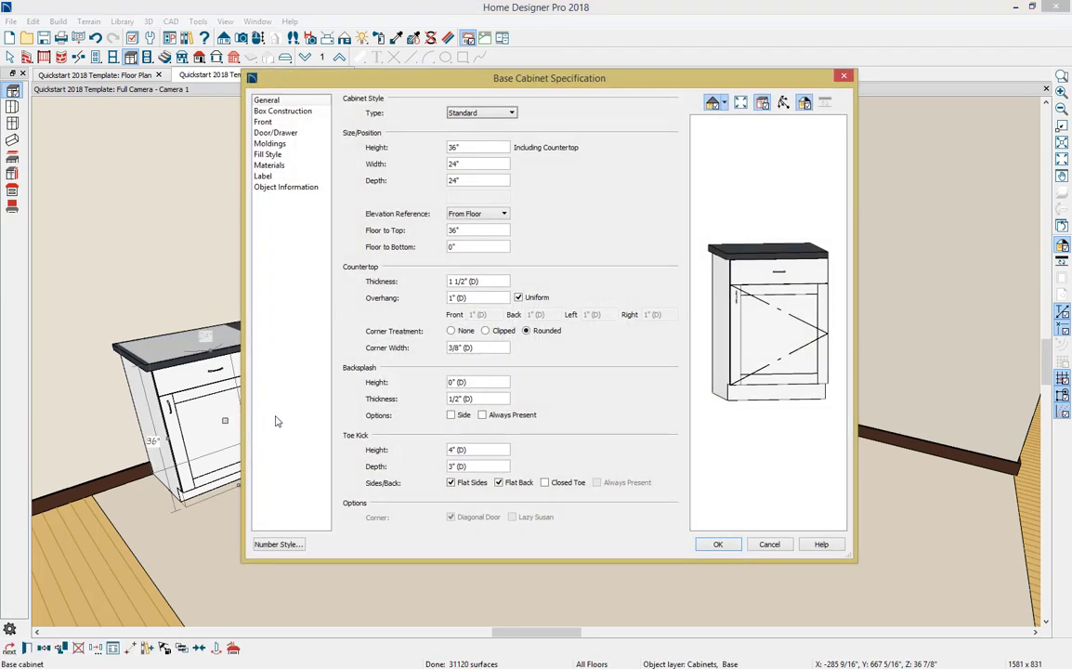
left_click(760, 328)
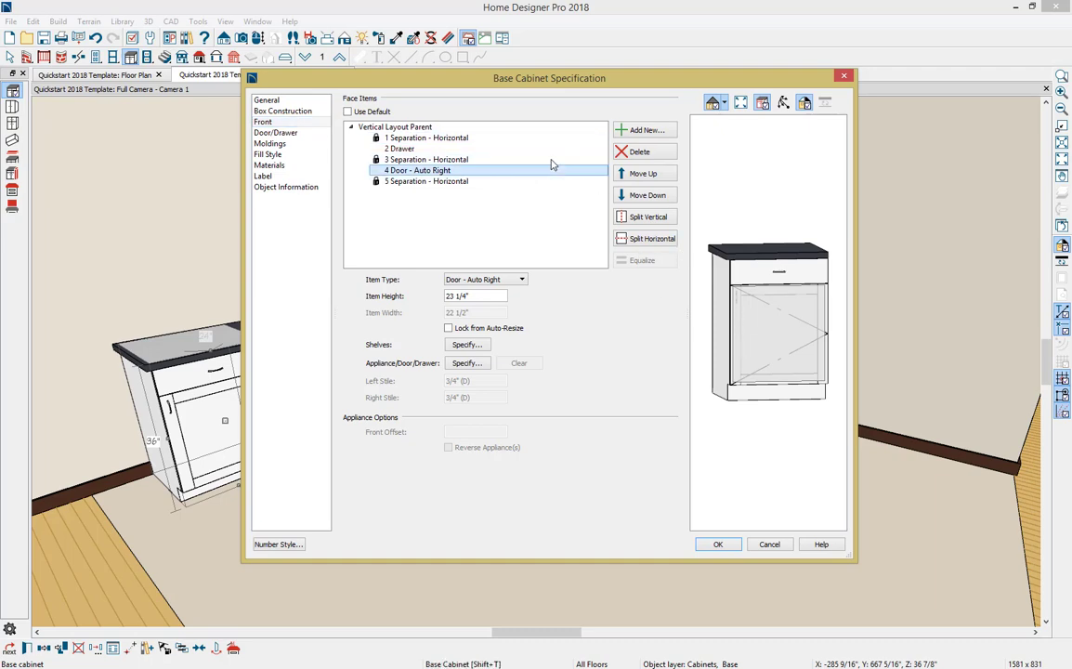
left_click(640, 153)
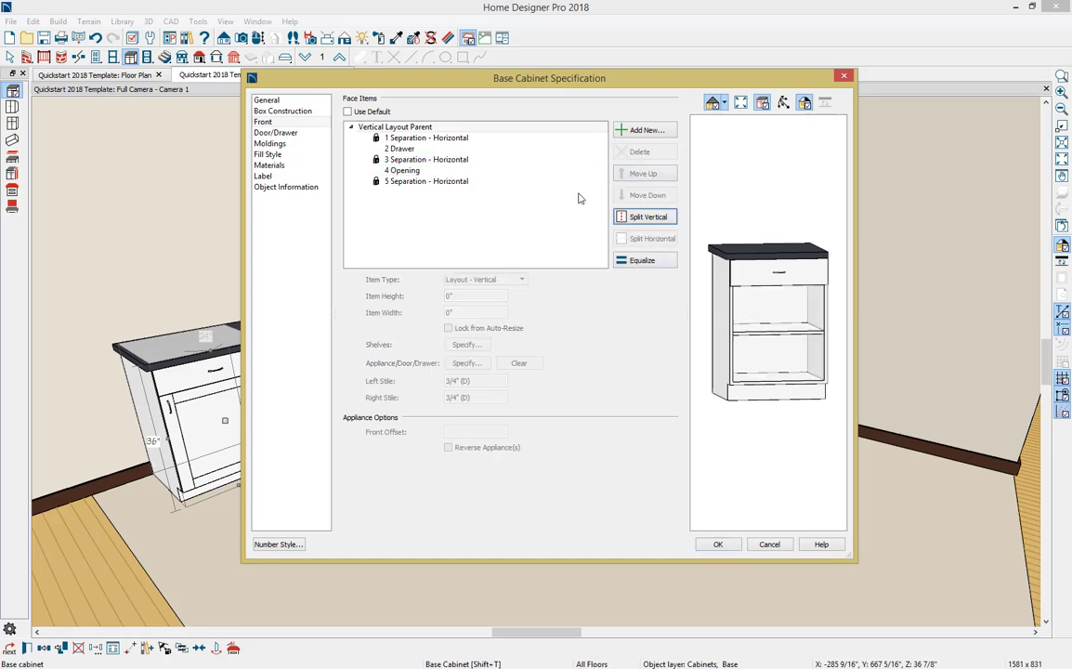
left_click(553, 175)
left_click(640, 151)
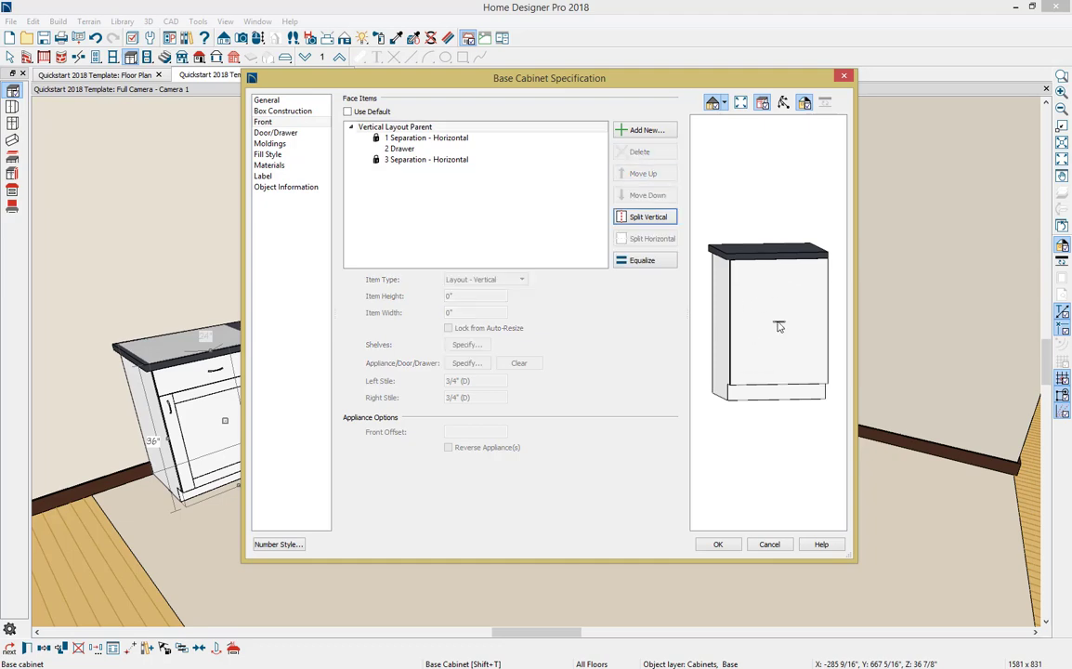
Step: Split the cabinet's drawer horizontally into four drawers, equalize their heights and apply the change
left_click(761, 296)
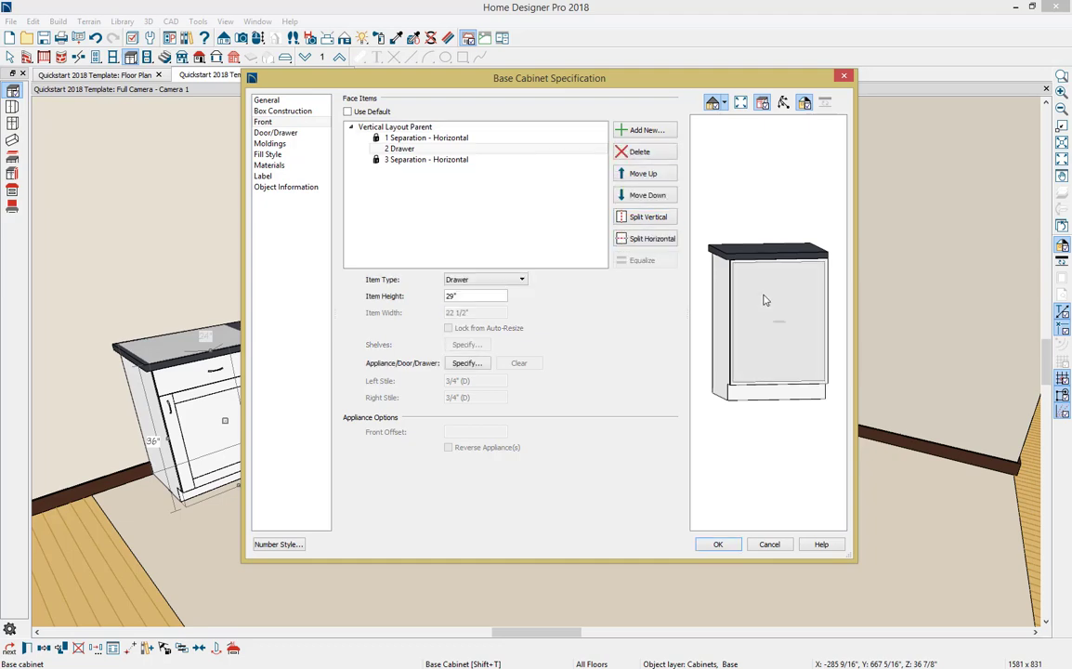
left_click(672, 239)
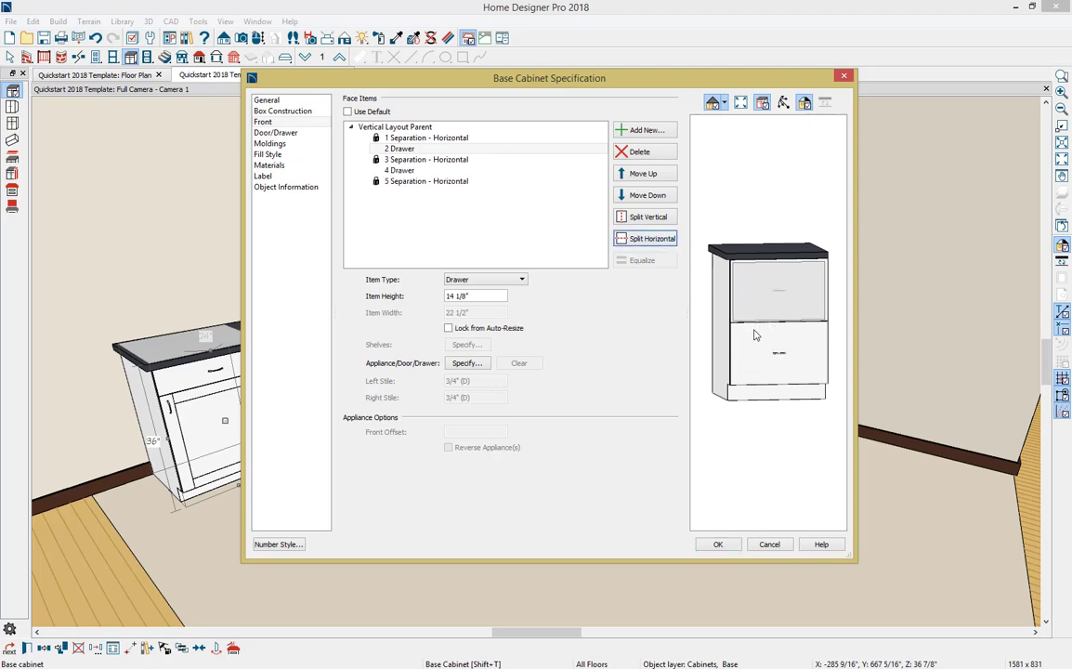
left_click(669, 243)
left_click(753, 353)
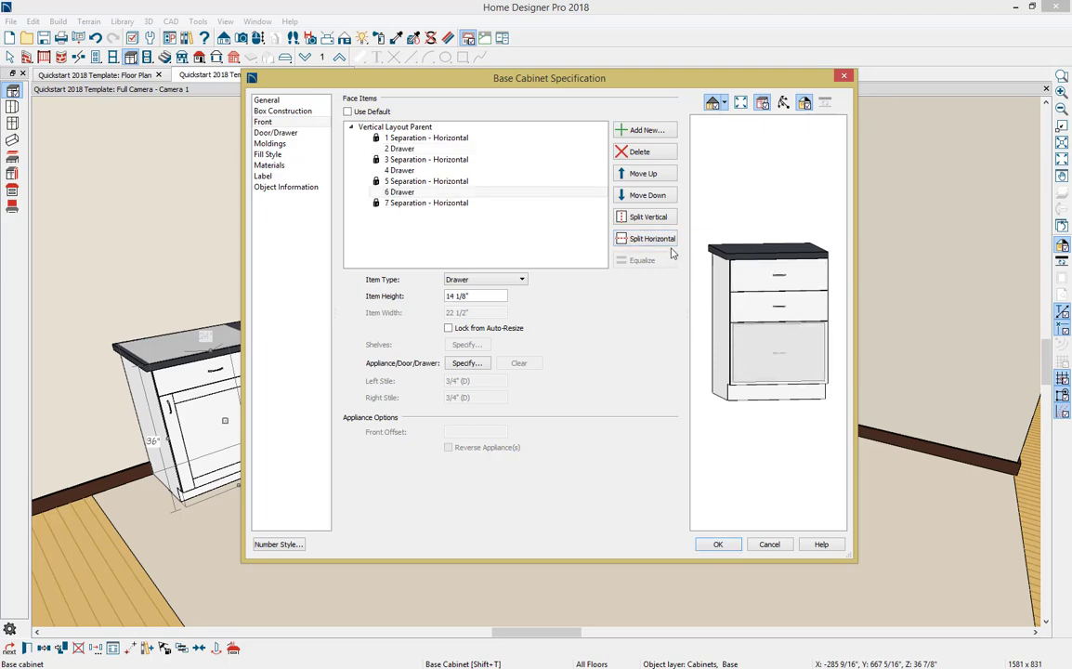
left_click(668, 243)
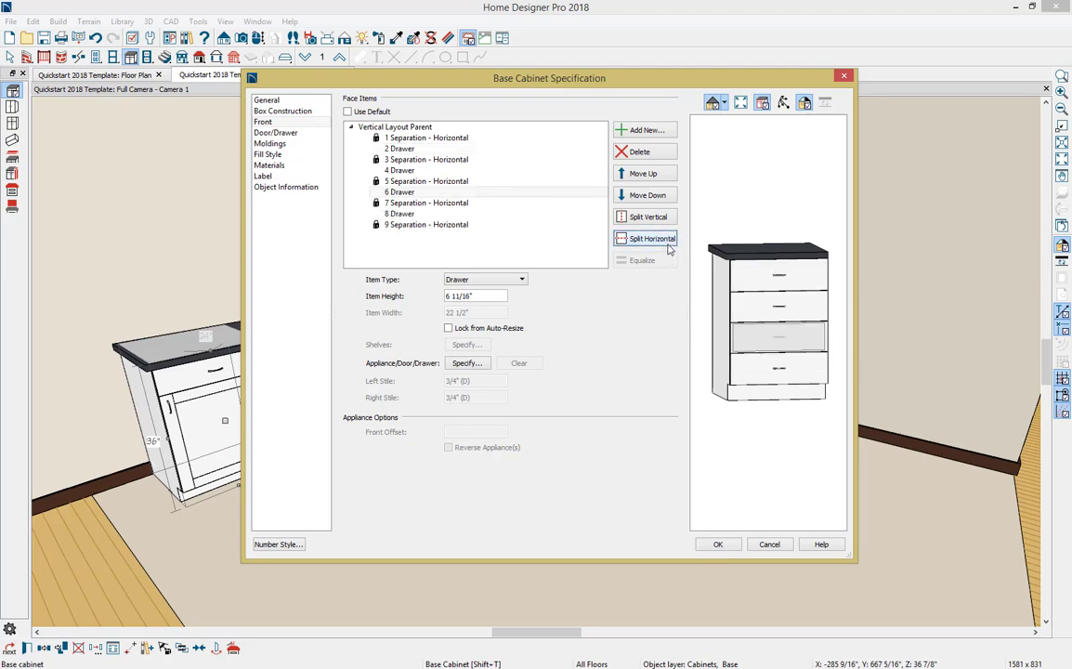
left_click(507, 127)
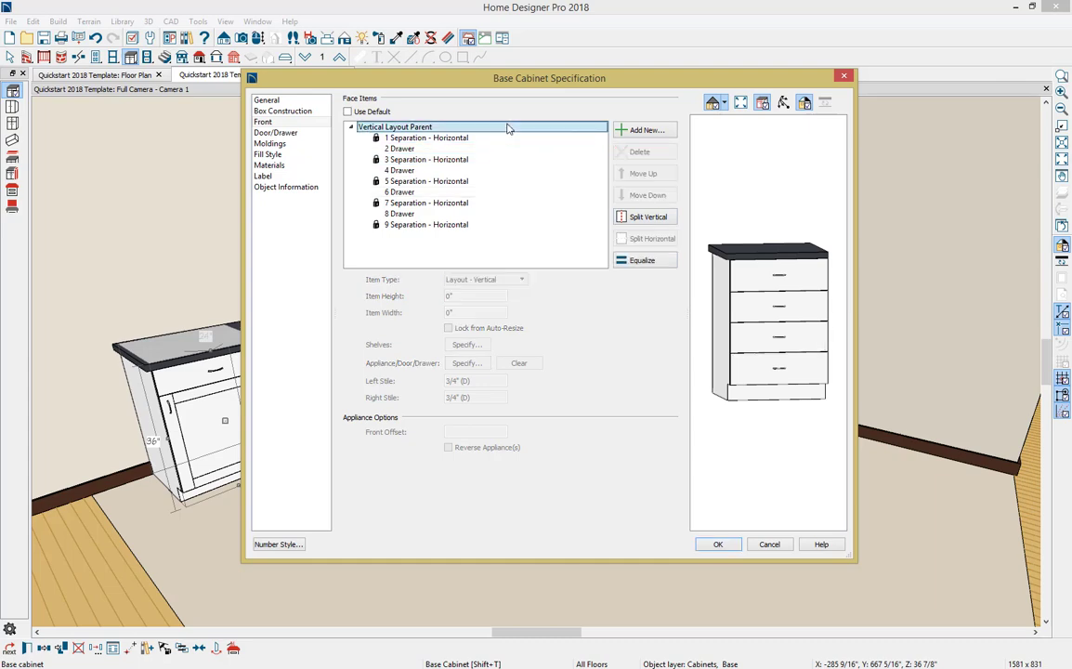
left_click(636, 263)
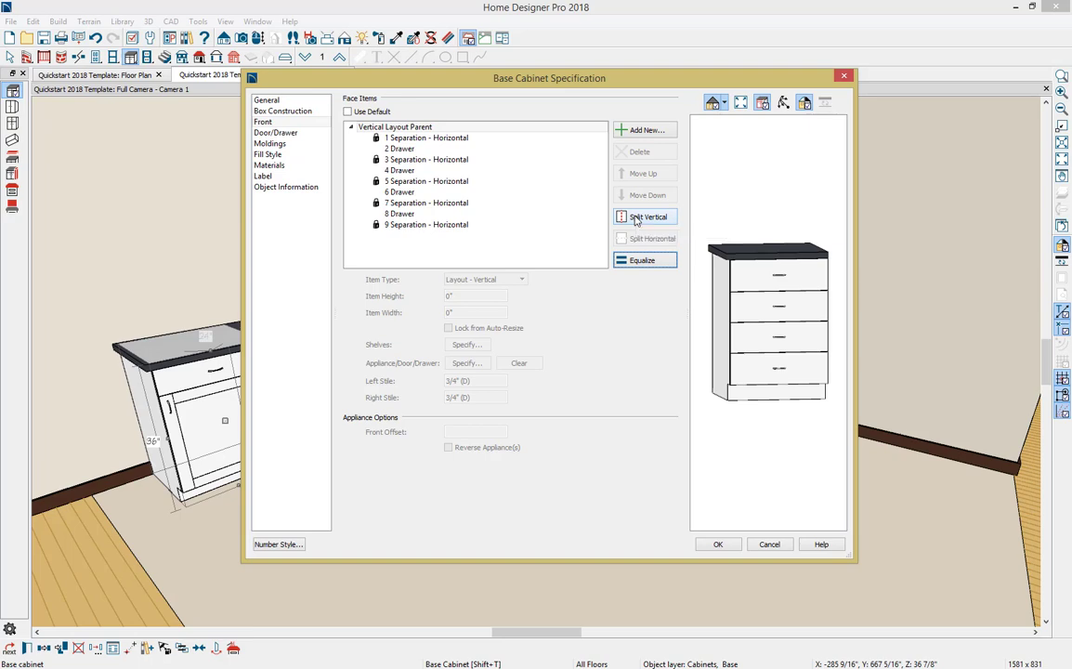
left_click(717, 544)
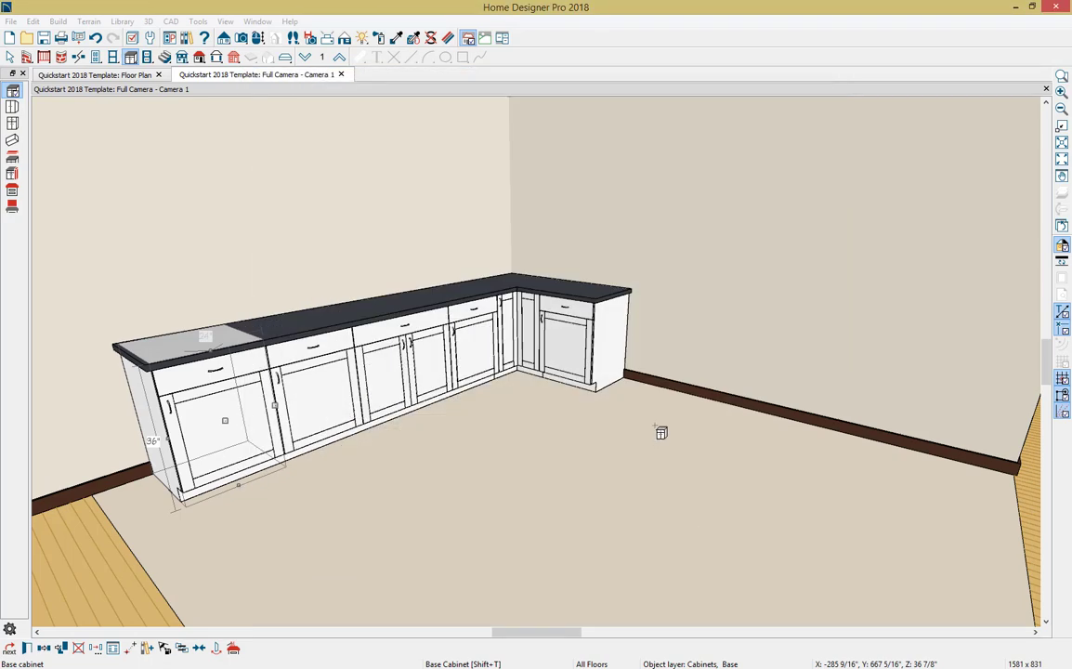
Step: Change the door of the end base cabinet on the right-hand wall to Door - Auto Left and apply it
left_click(596, 350)
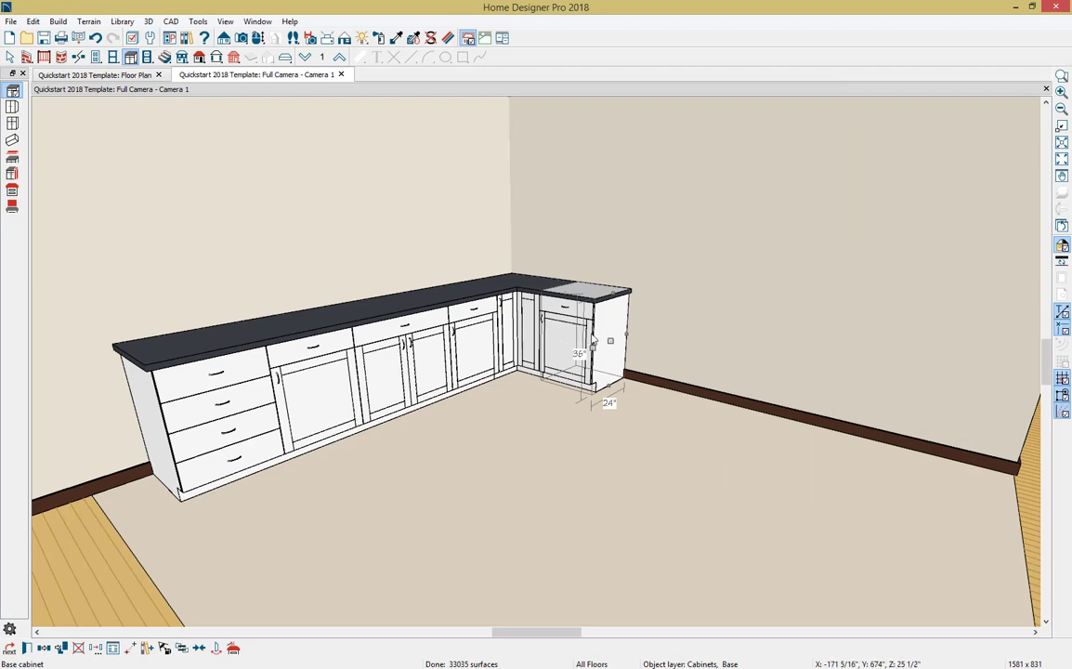
double_click(592, 344)
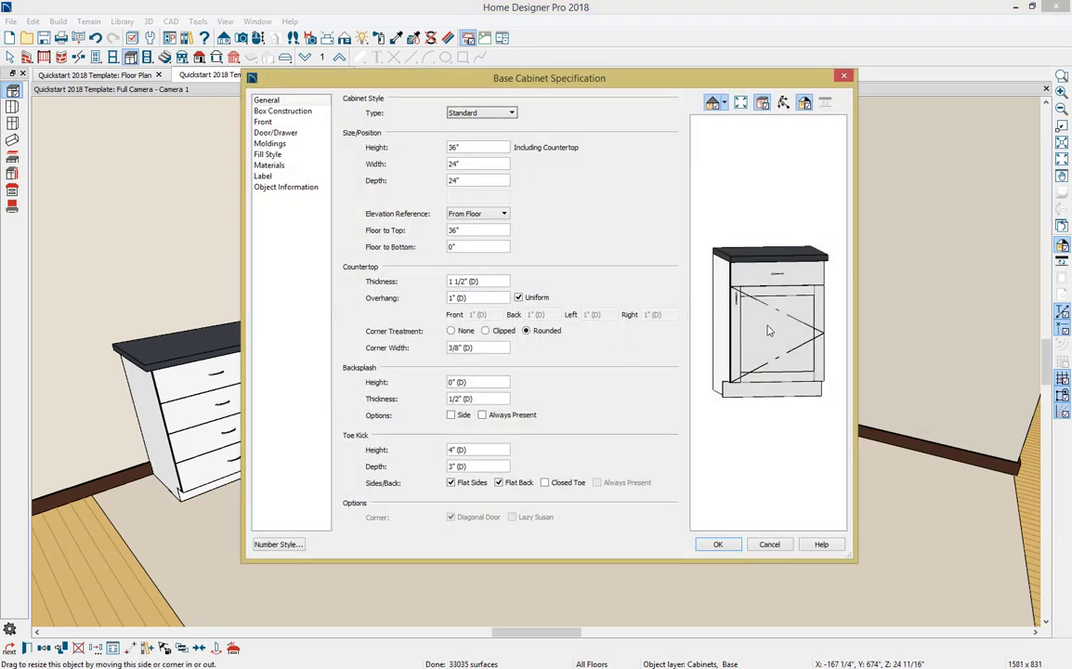
left_click(769, 330)
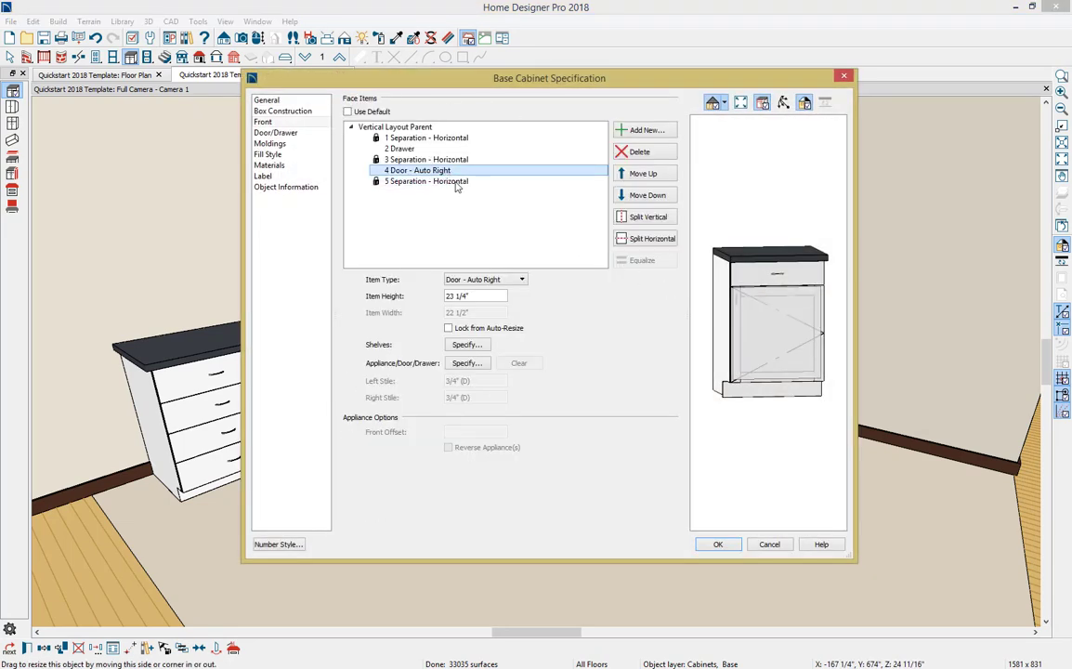
left_click(521, 279)
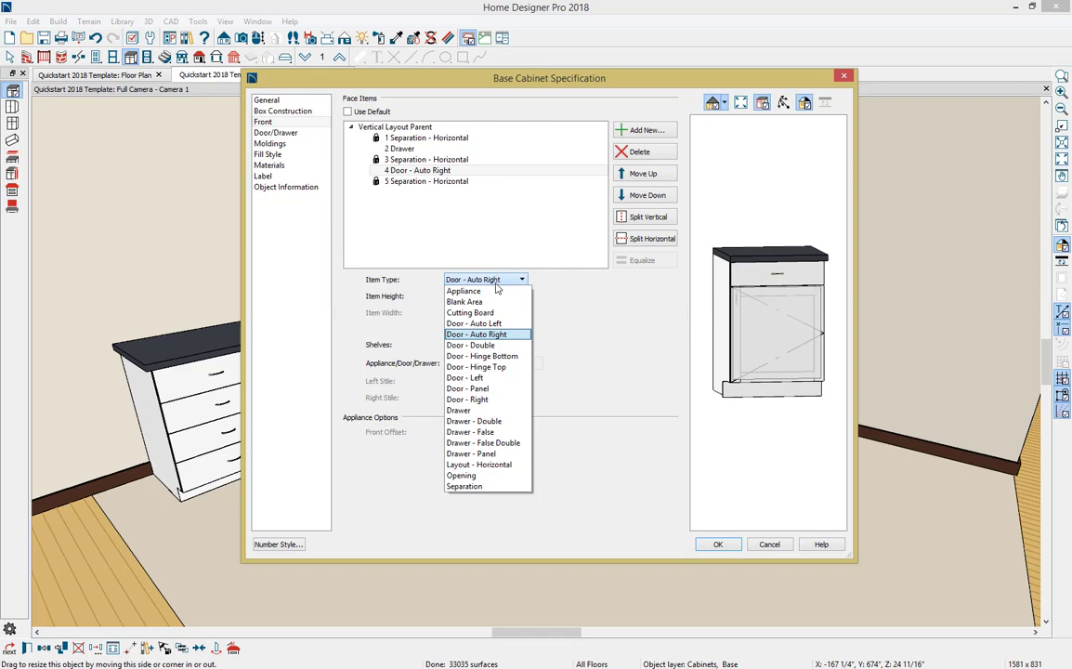
left_click(498, 324)
left_click(718, 544)
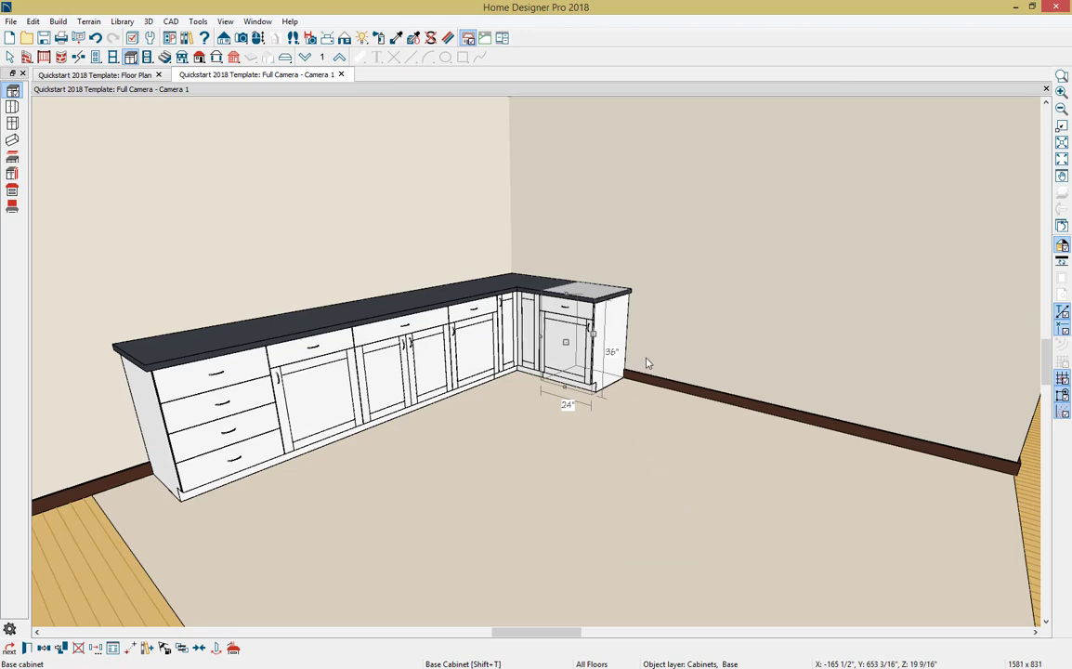
Step: Place the standard-size stand-alone Professional Range from the Core Catalogs' architectural appliances beside the end cabinet on the right-hand wall
left_click(187, 39)
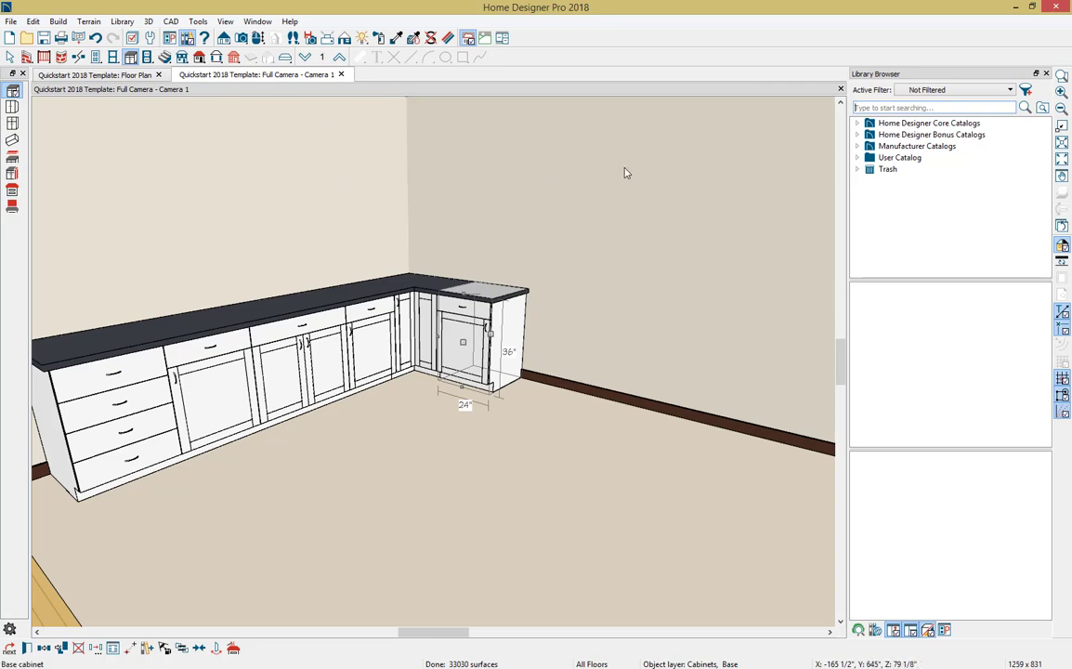
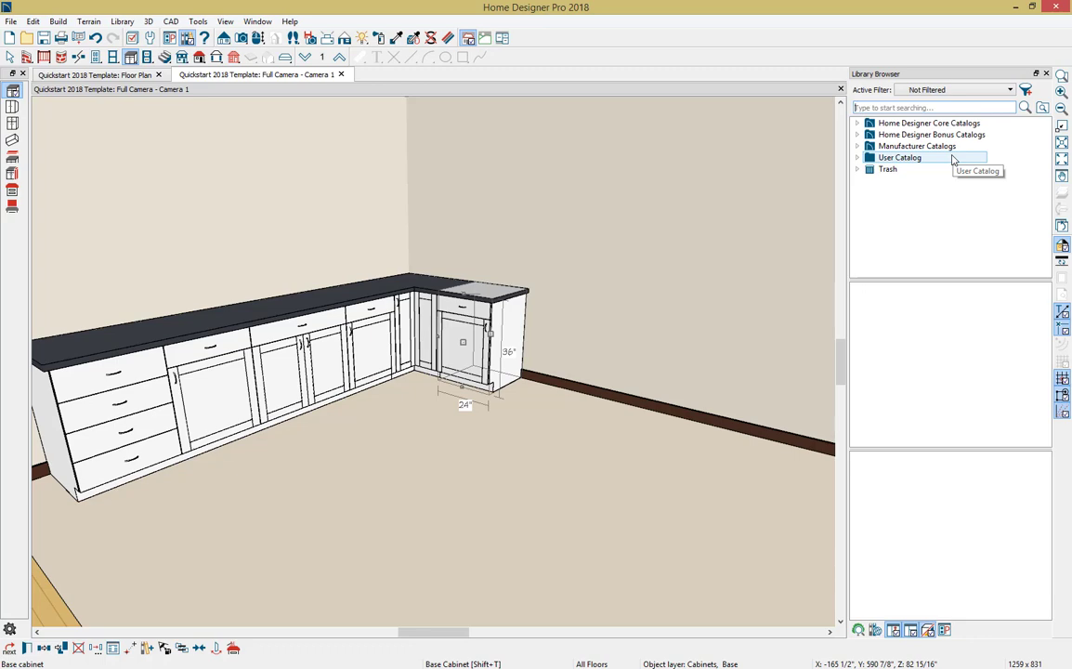
left_click(858, 123)
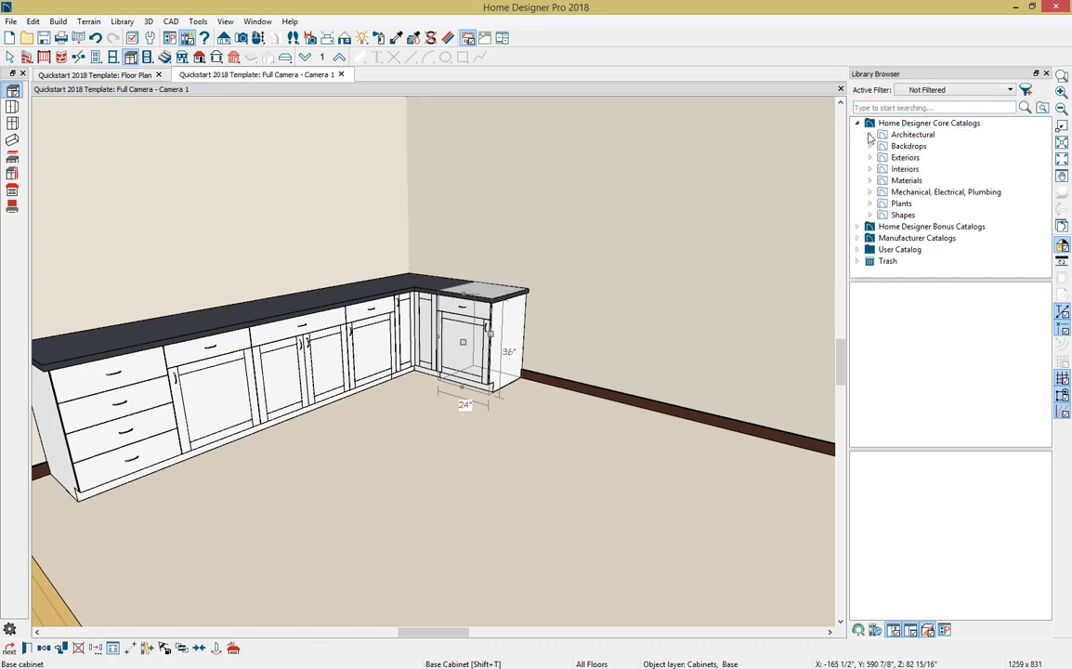
left_click(870, 135)
left_click(883, 146)
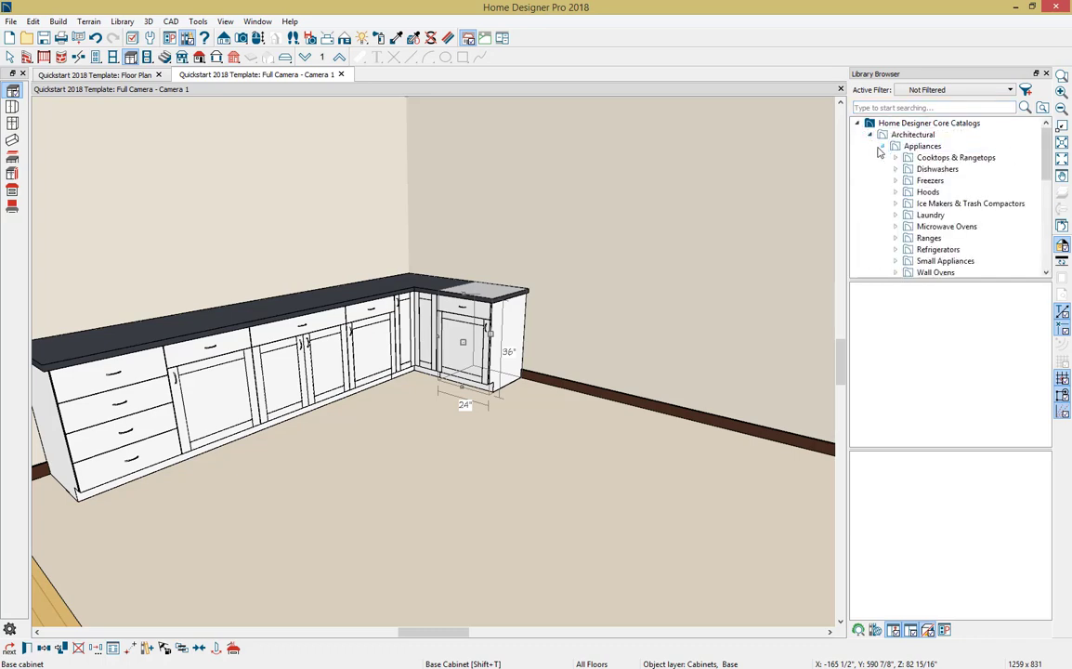
left_click(897, 238)
scroll(901, 239, "down", 1)
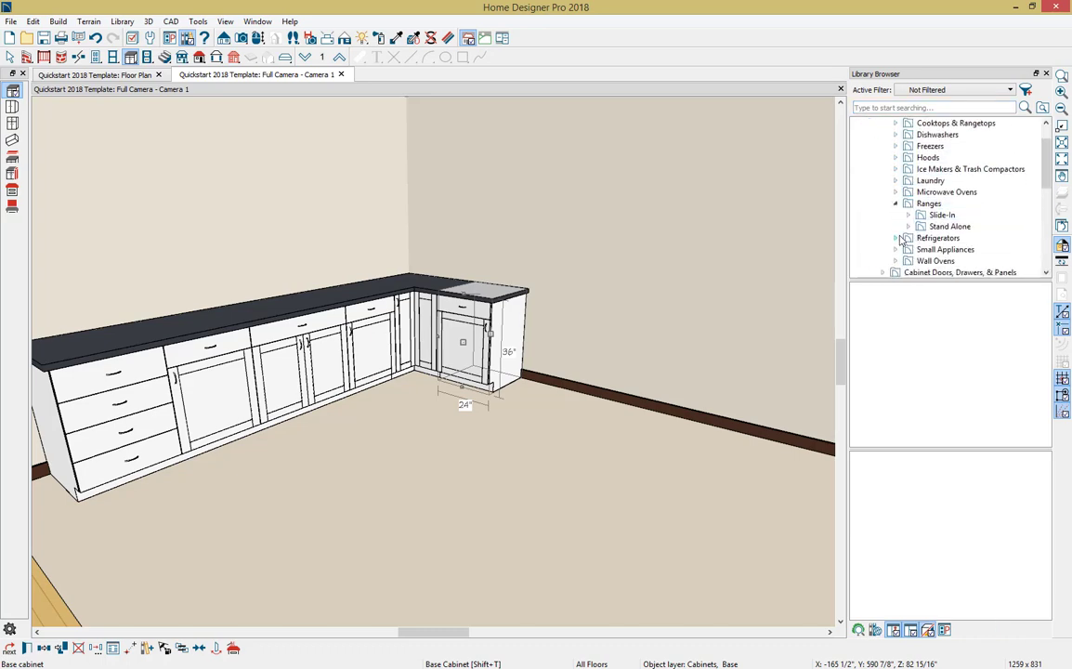
left_click(909, 227)
scroll(911, 228, "down", 1)
left_click(921, 227)
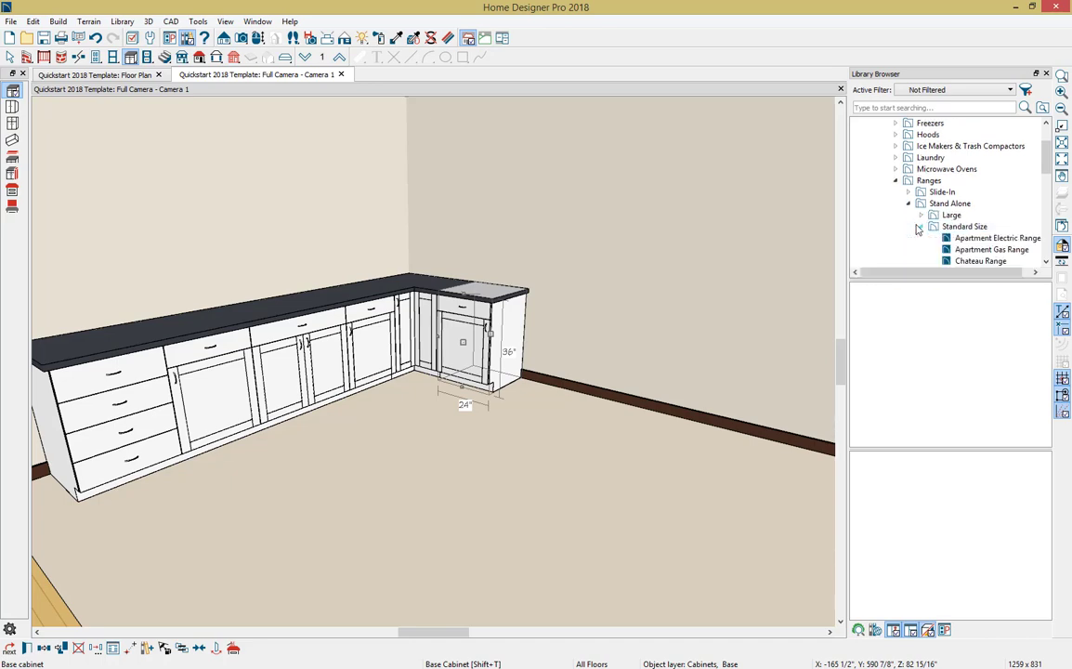
scroll(932, 234, "down", 3)
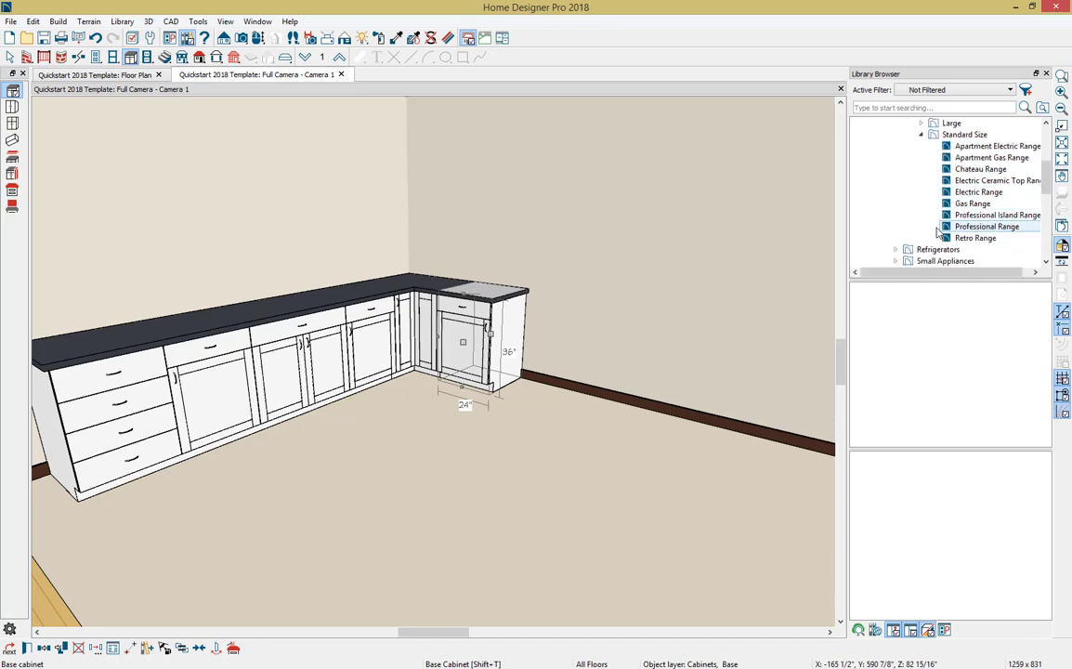
left_click(966, 229)
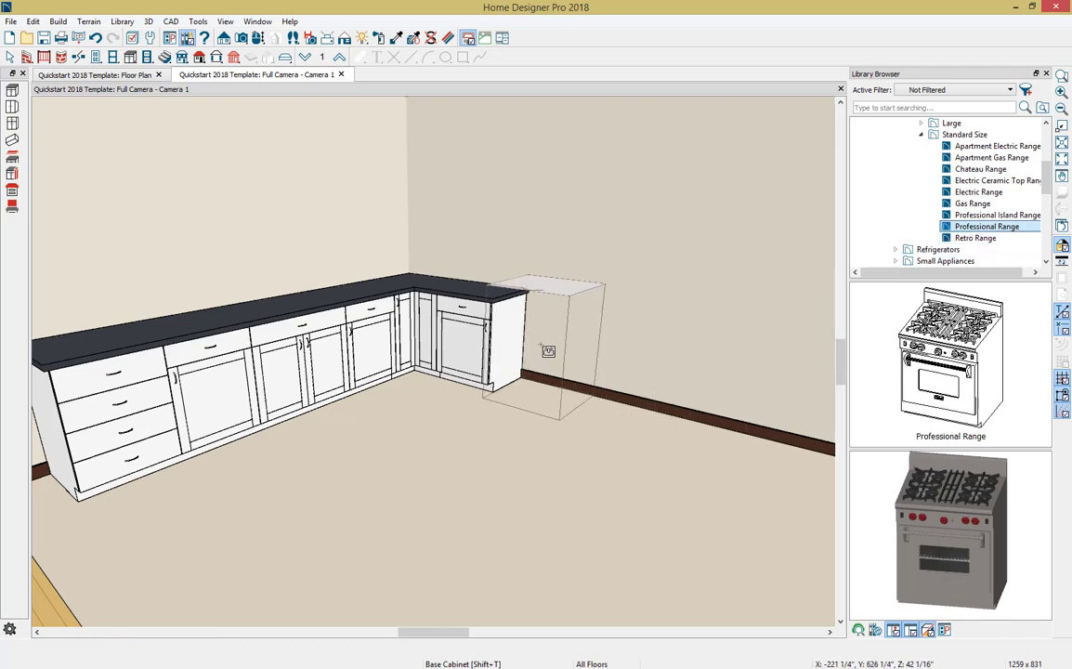
left_click(549, 351)
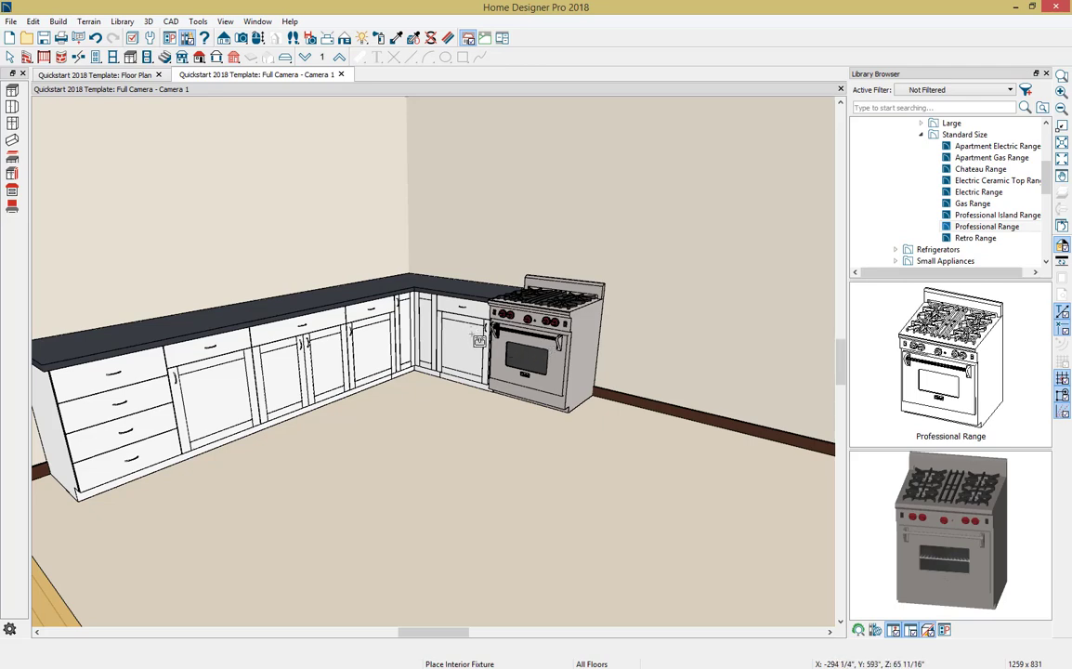
Step: Turn off the uniform countertop overhang for the cabinet between the corner and the range, and set its right overhang to 0"
key("space")
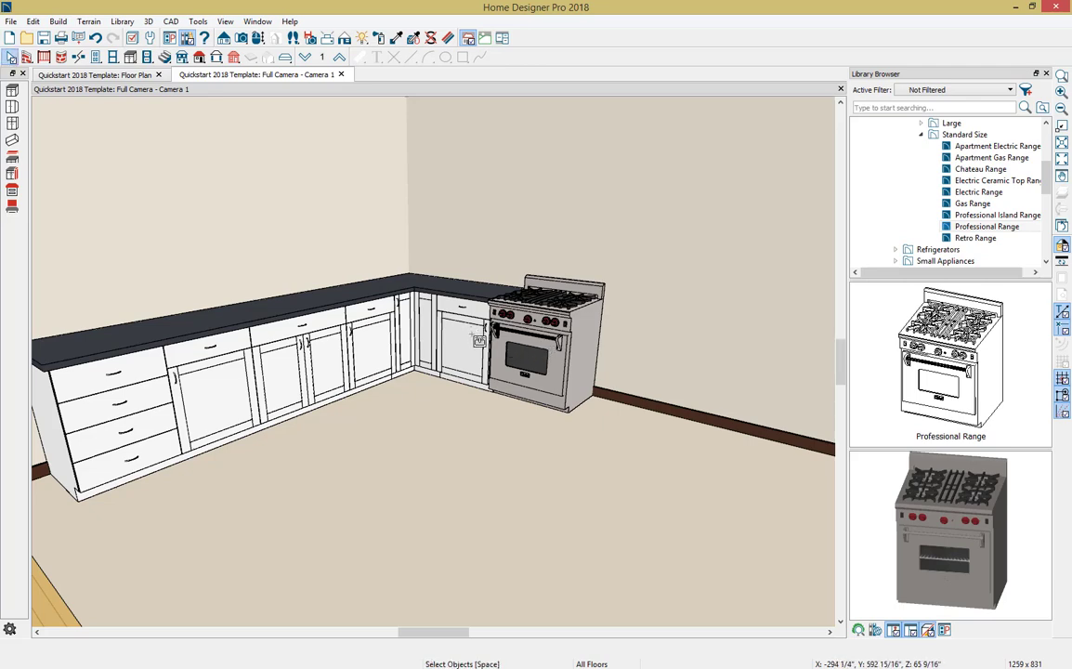
double_click(475, 340)
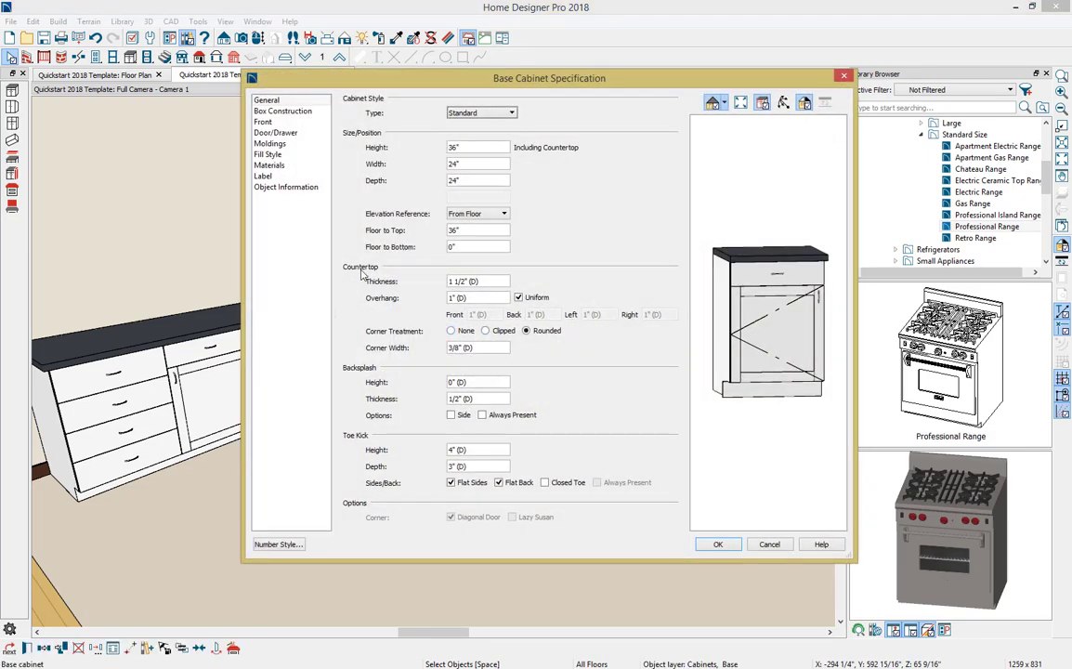
left_click(518, 298)
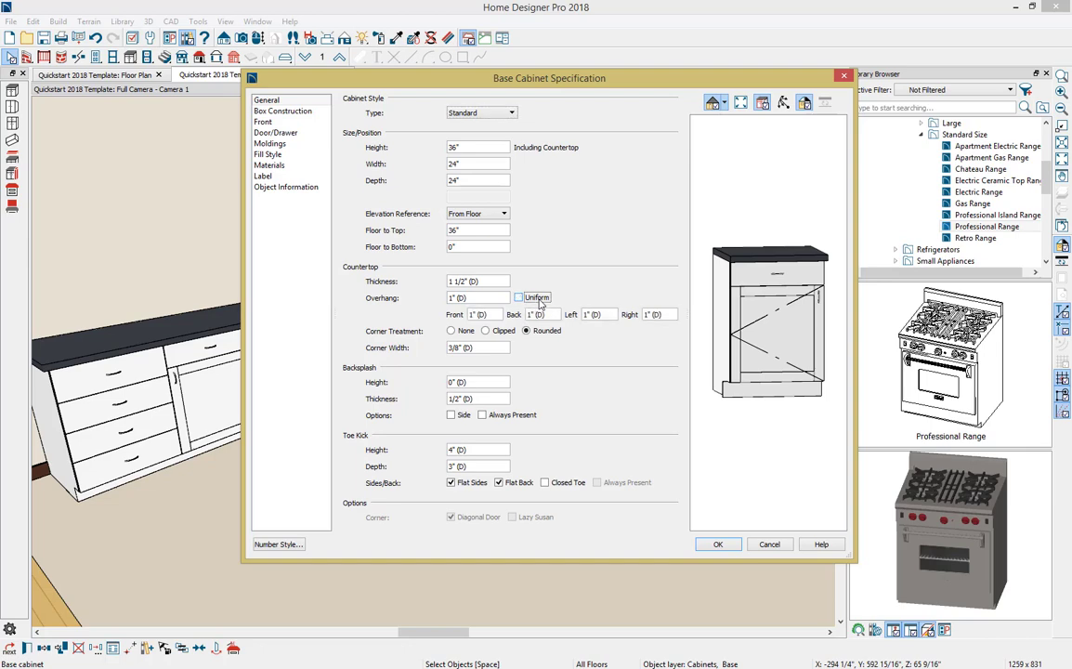
left_click_drag(673, 315, 611, 316)
type("0")
key("Tab")
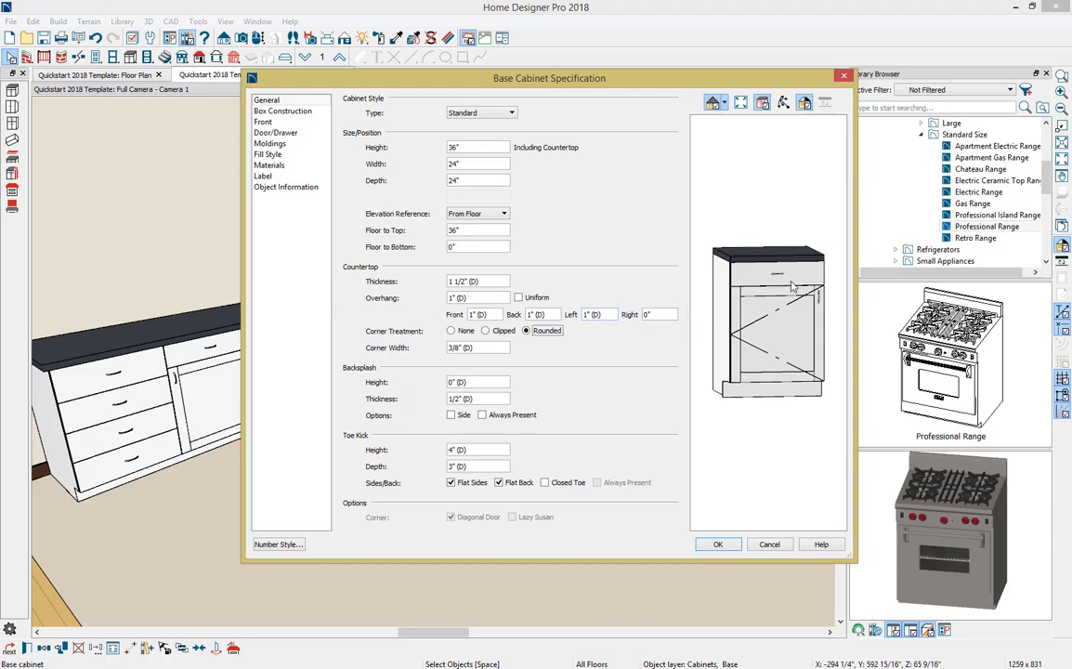
left_click(717, 543)
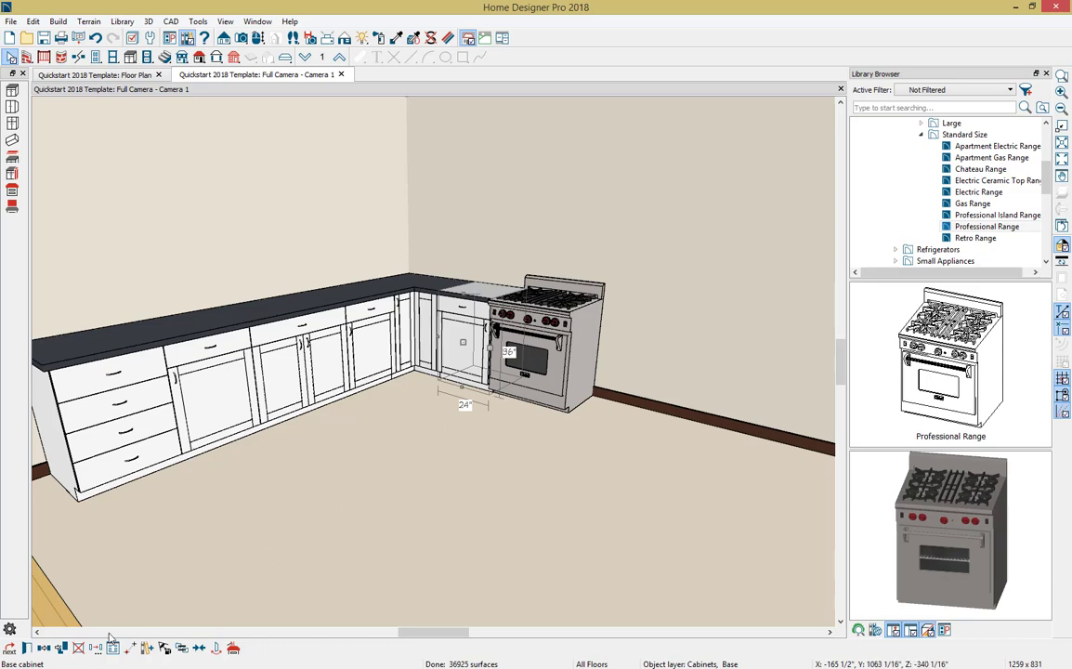
Step: Copy that base cabinet to the free side of the range along the right-hand wall
left_click(44, 647)
left_click(526, 324)
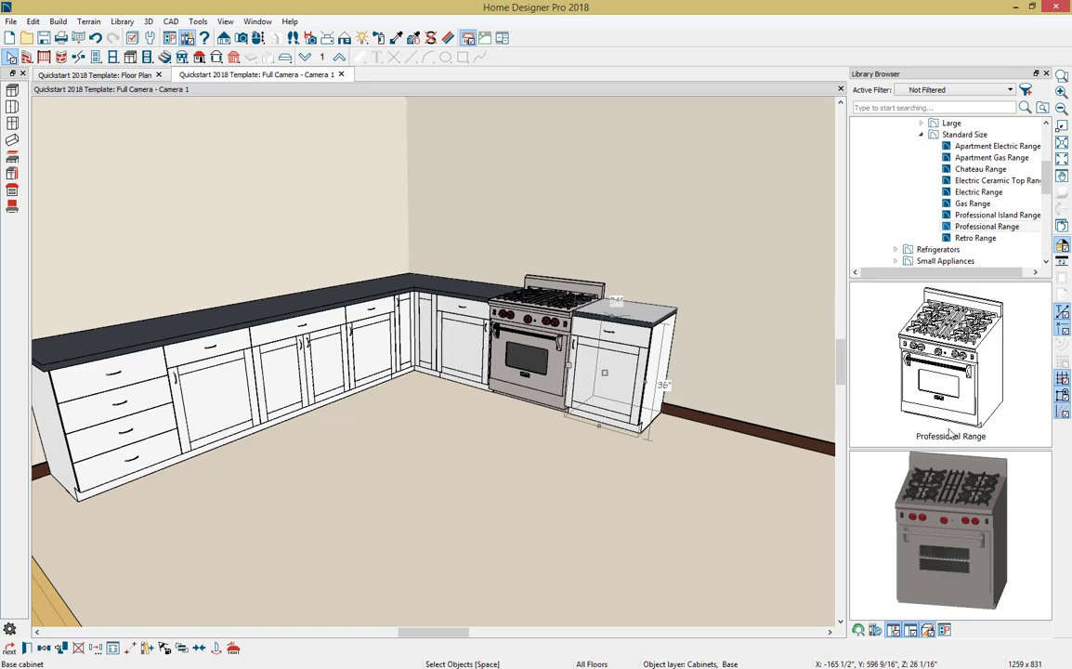
Step: Replace the base cabinet beside the end drawer cabinet with Viking's Designer Series DFUD042-D Dishwasher from the Manufacturer Catalogs
key("alt+Tab")
scroll(1048, 156, "up", 5)
scroll(1048, 157, "up", 2)
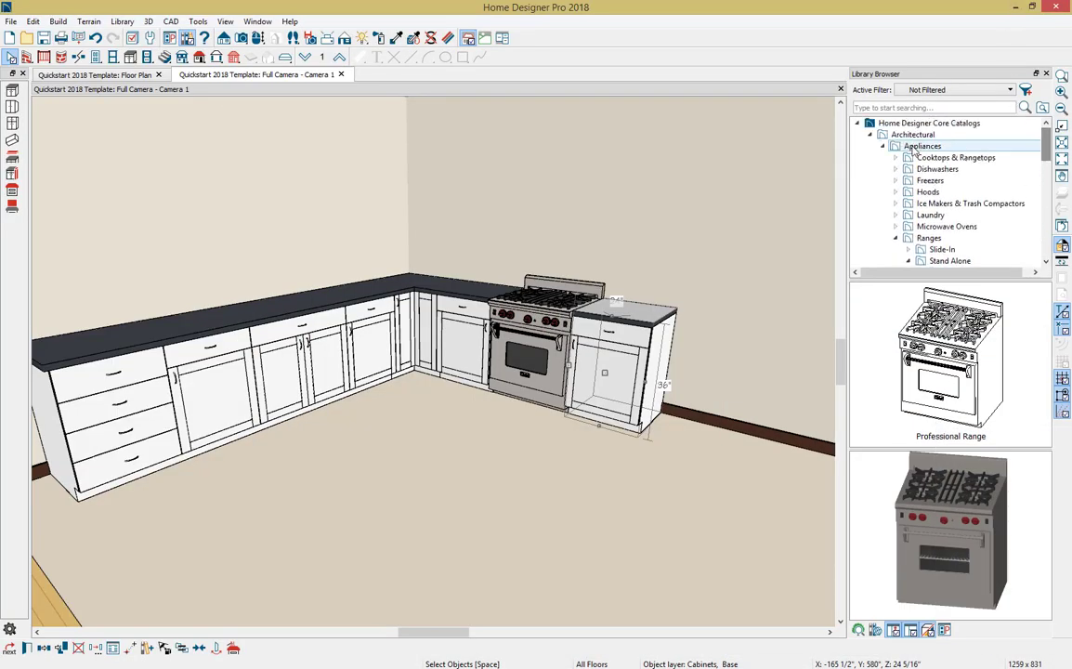
left_click(858, 123)
left_click(858, 146)
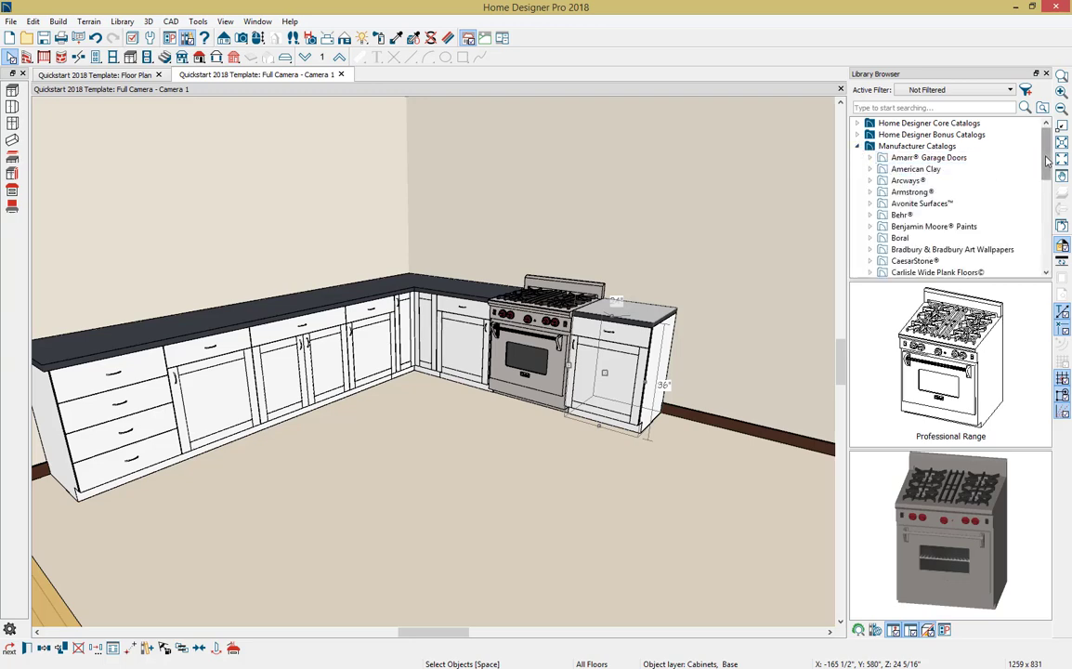
scroll(1041, 261, "down", 8)
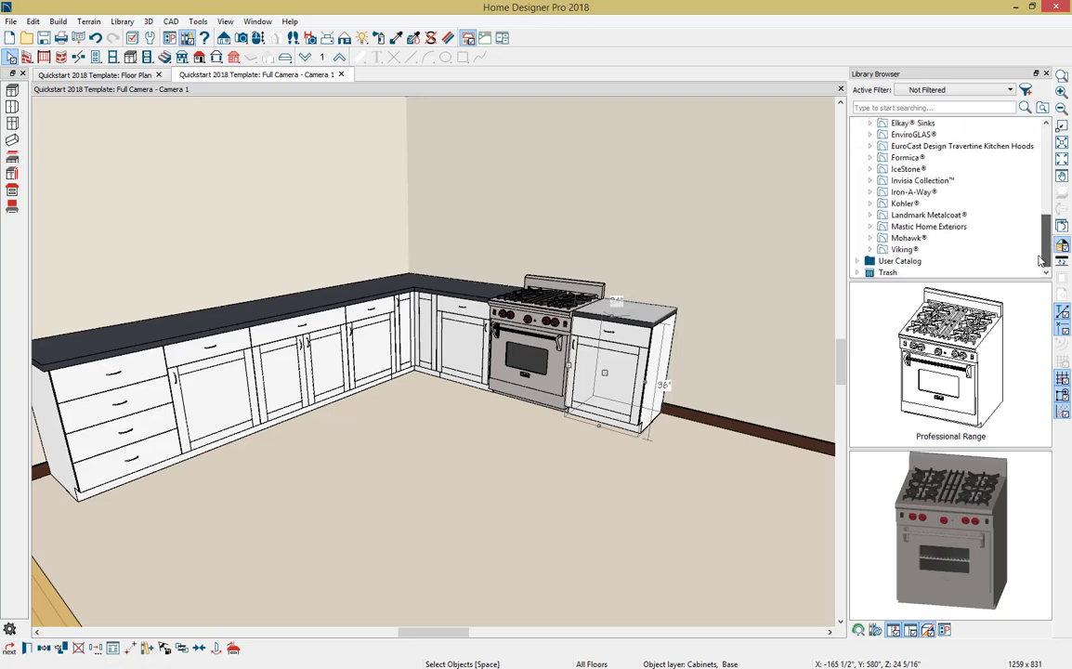
left_click(871, 249)
left_click(883, 225)
scroll(888, 218, "down", 1)
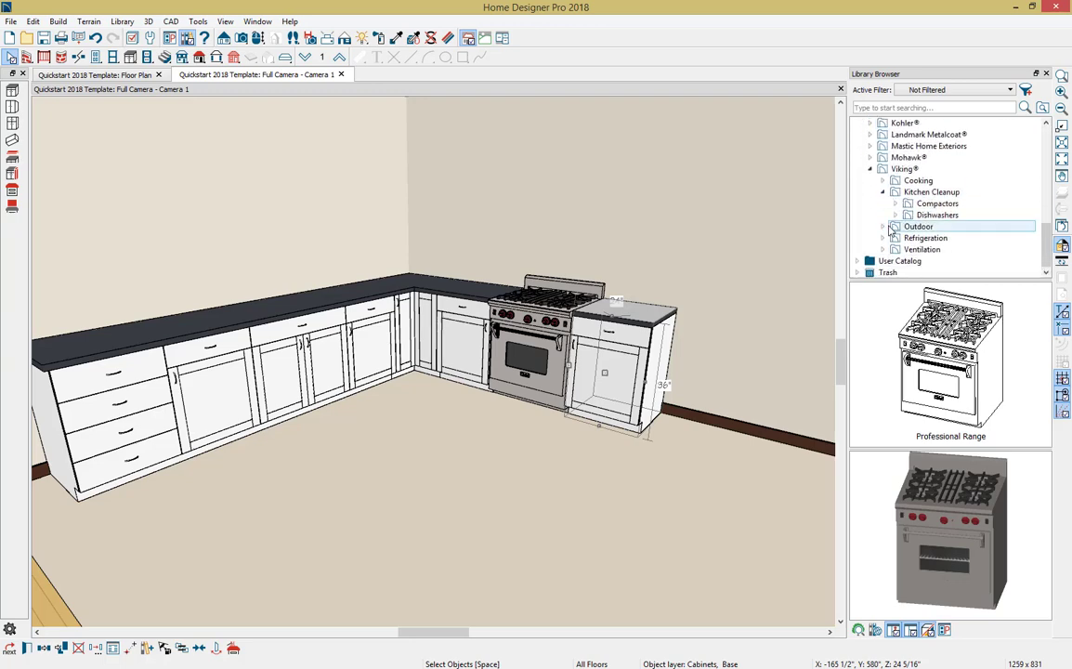
left_click(896, 215)
left_click(920, 227)
left_click(897, 346)
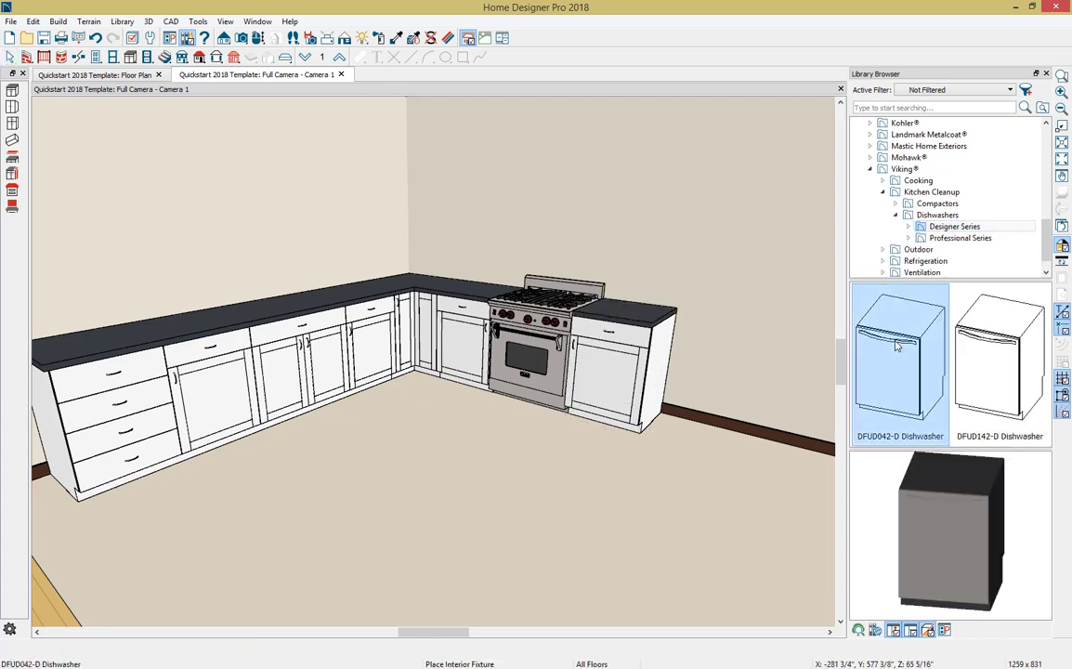
left_click(215, 388)
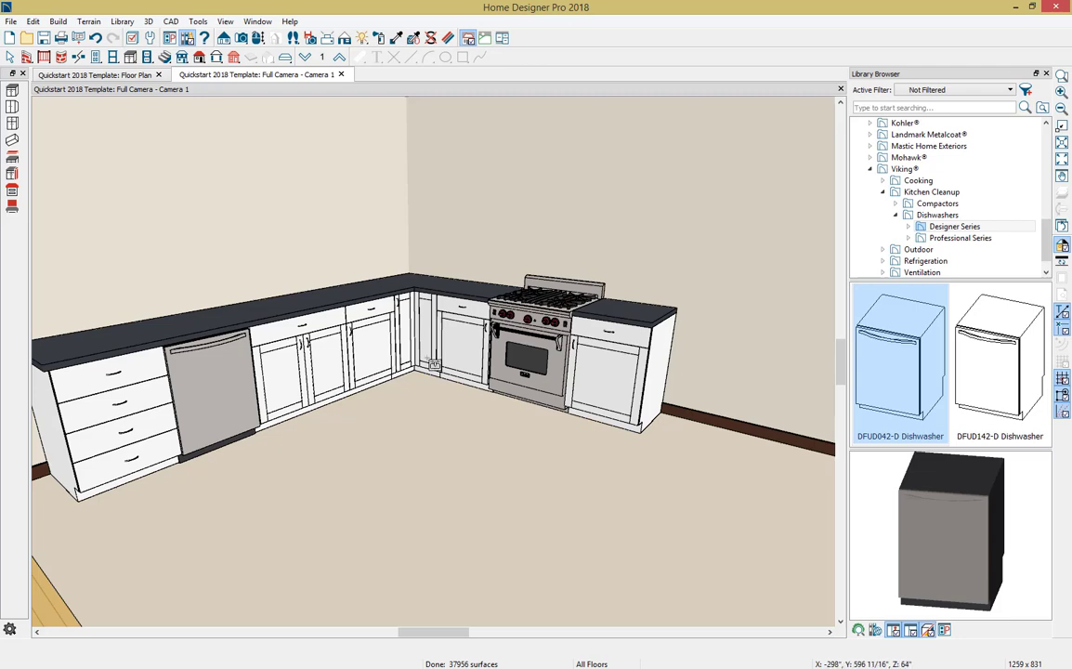
Step: Place the Double Sink Narrow from the User Catalog's Quickstart 2018 folder in the two-door base cabinet beside the dishwasher
left_click_drag(1045, 231, 1045, 135)
left_click(857, 146)
left_click(858, 158)
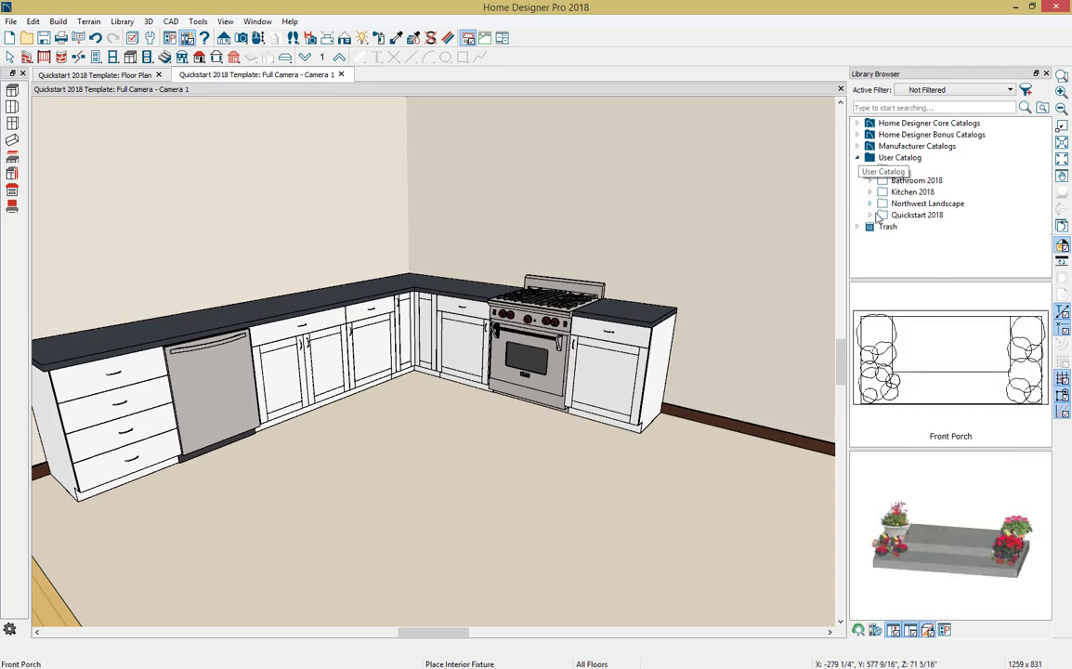
left_click(870, 215)
scroll(874, 224, "down", 2)
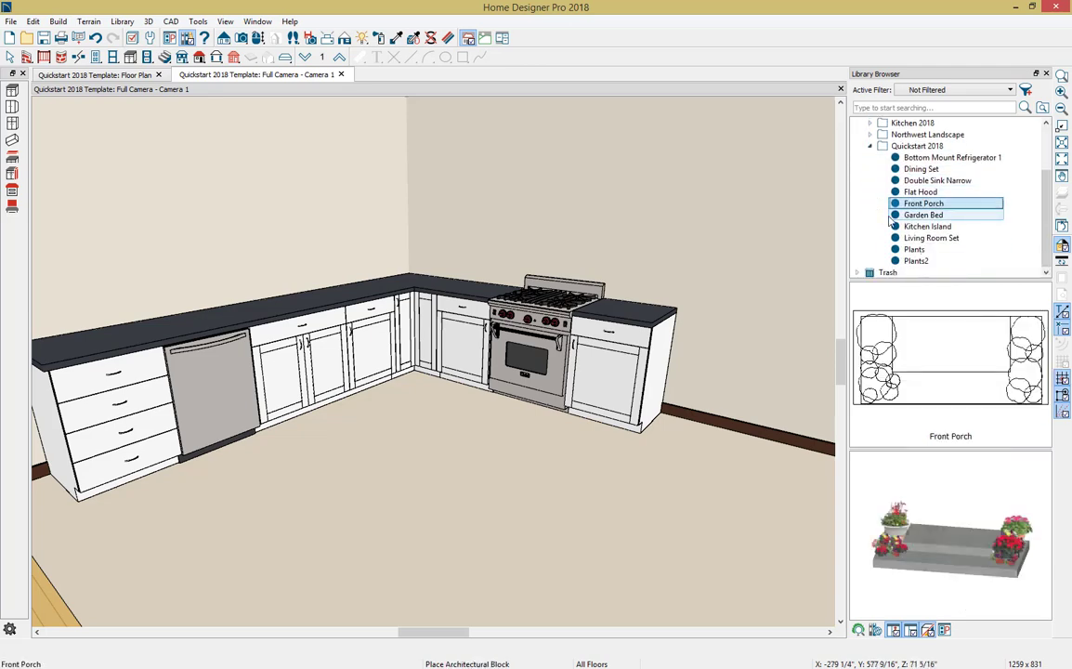
double_click(930, 181)
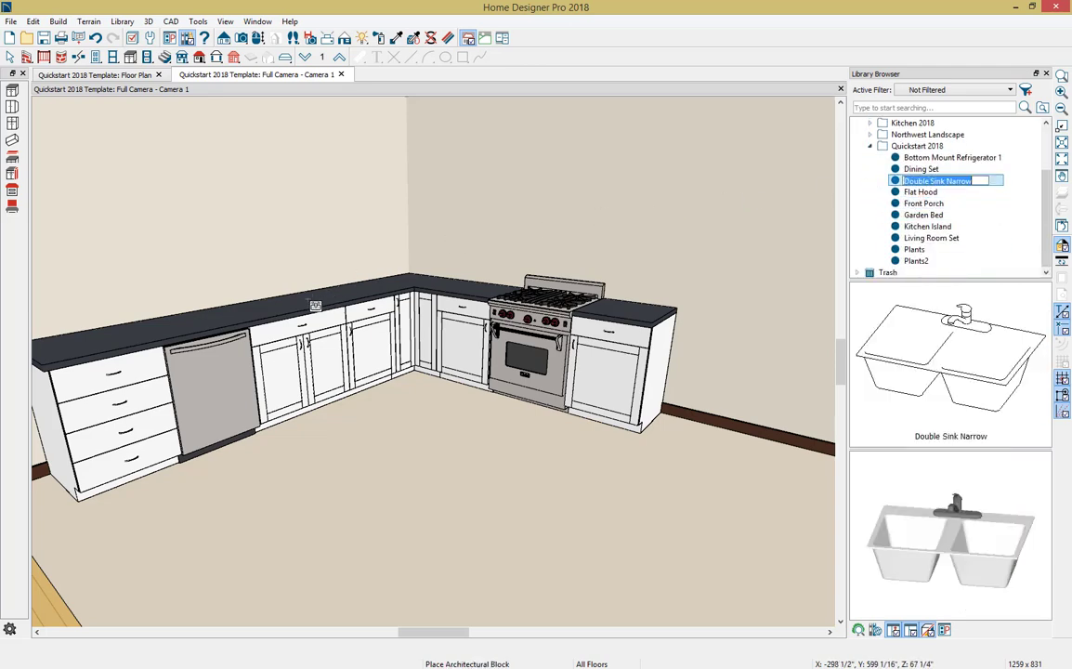
left_click(283, 316)
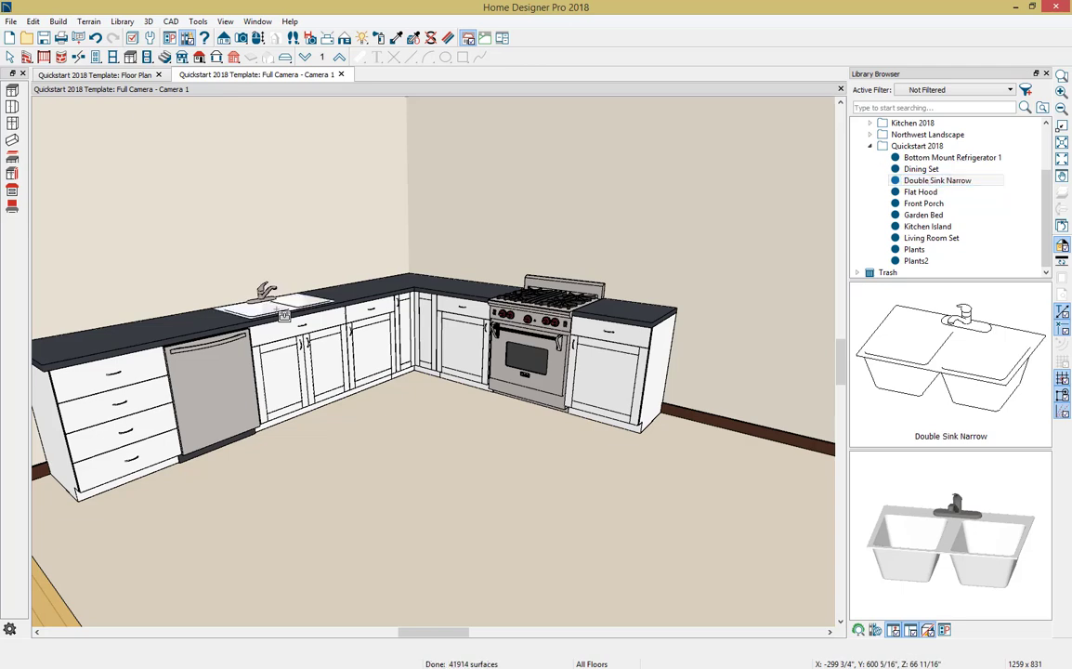
key("Escape")
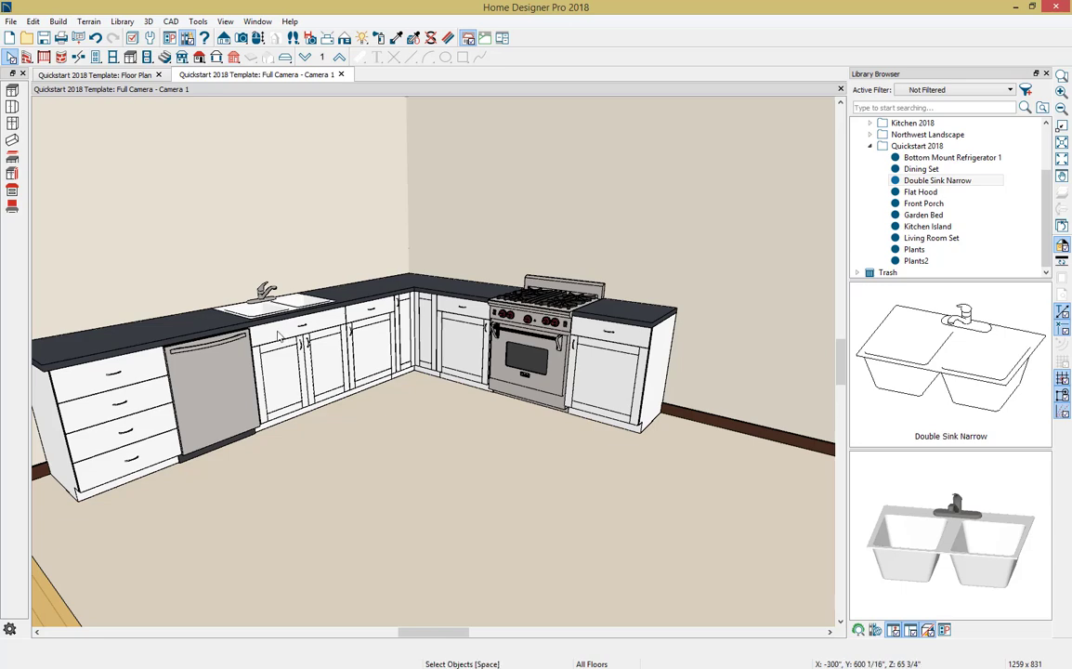
Step: In the floor plan, place a wall cabinet in the kitchen corner above the base cabinets and turn off its Diagonal option
left_click(102, 75)
scroll(404, 167, "up", 3)
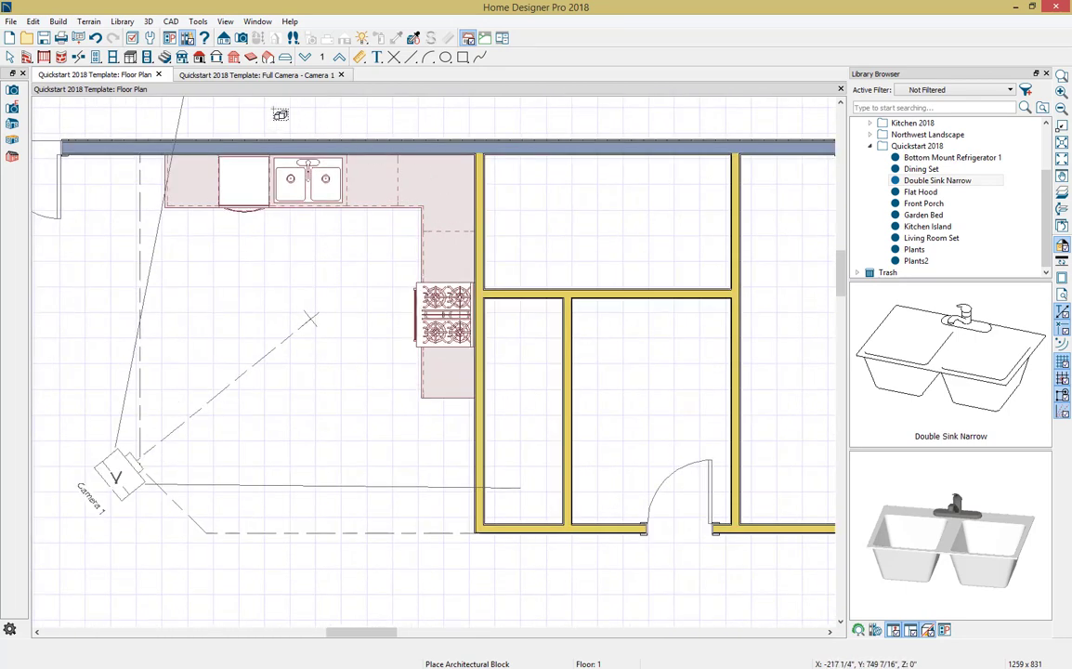
left_click(133, 58)
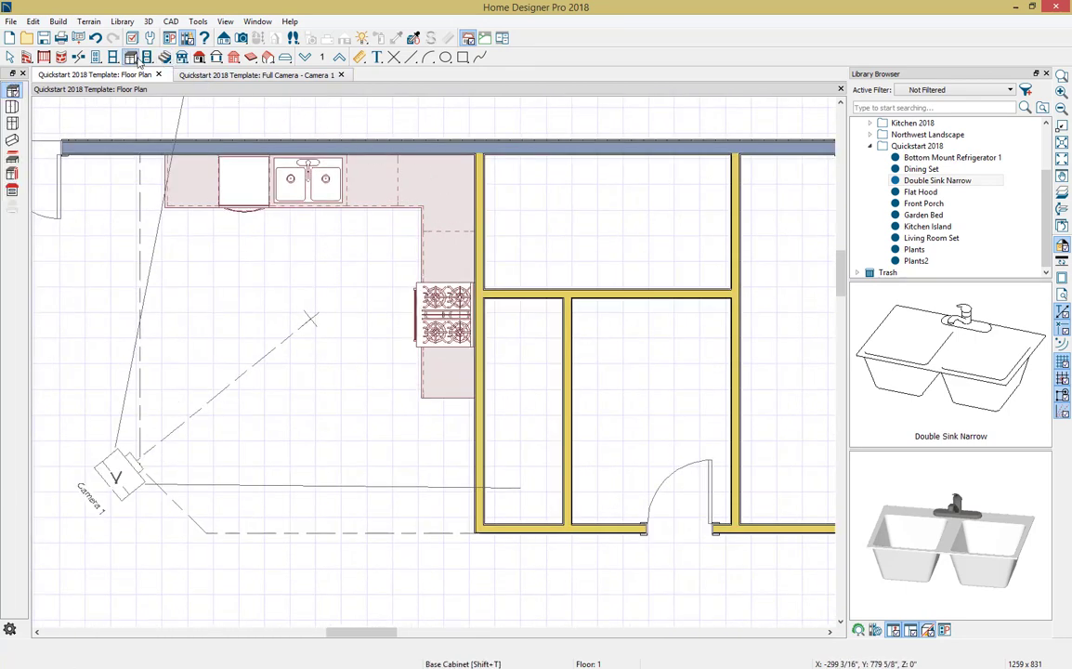
left_click(12, 106)
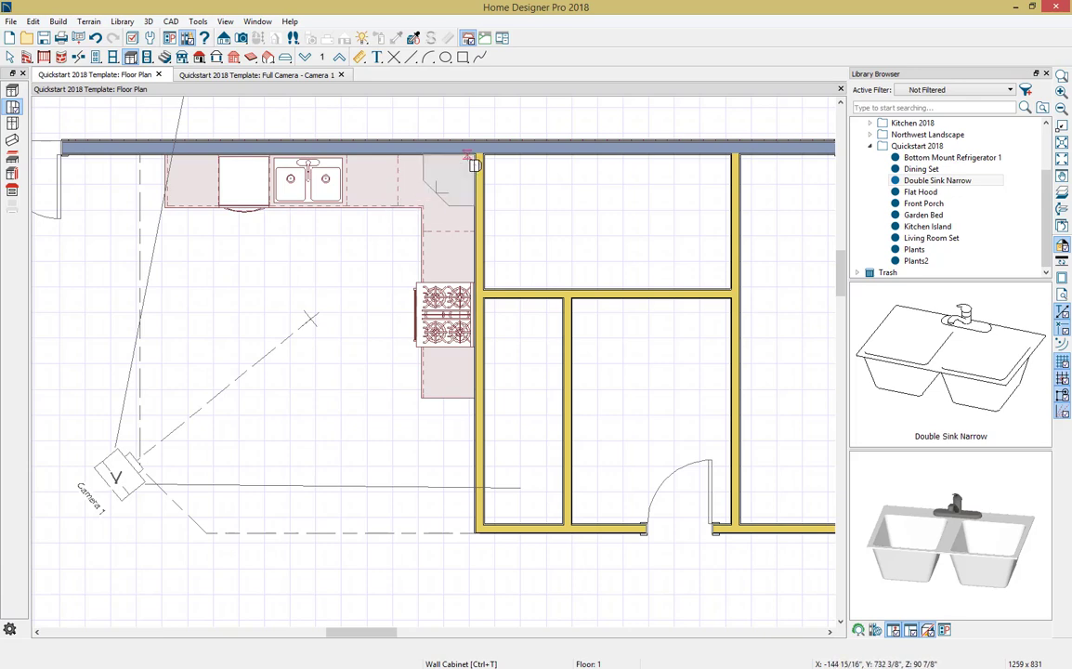
left_click(465, 179)
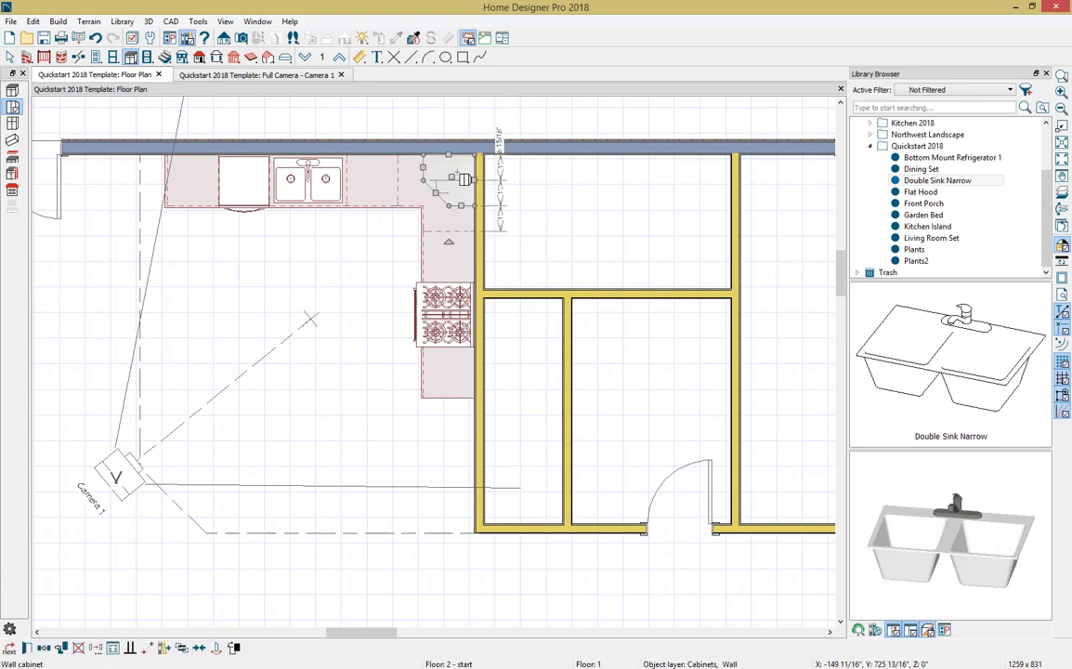
double_click(464, 179)
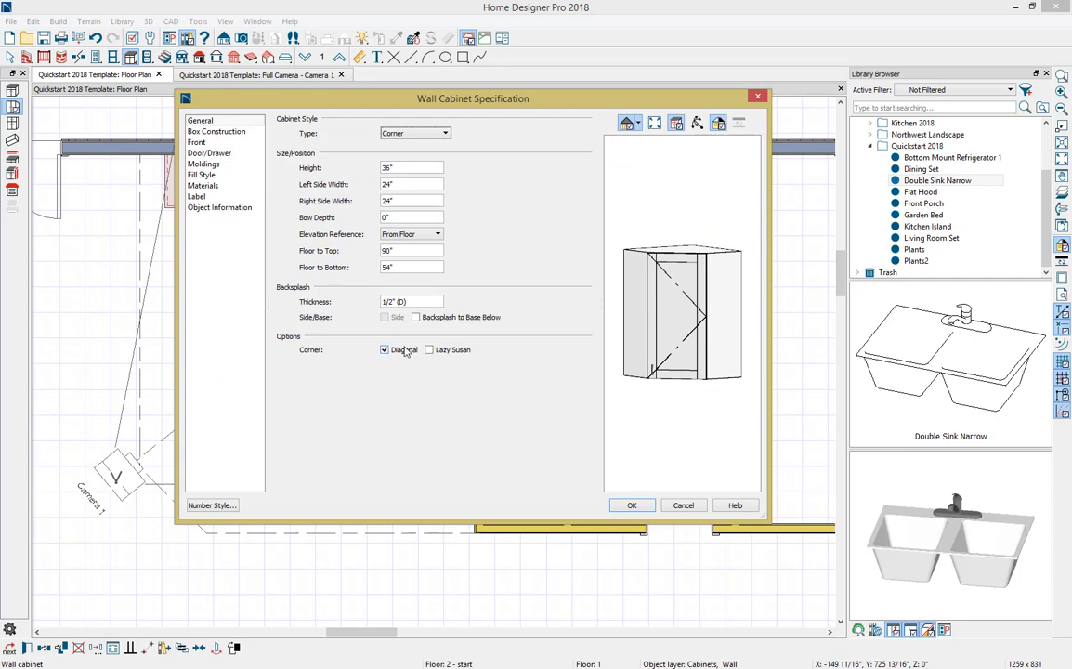
left_click(402, 350)
left_click(630, 505)
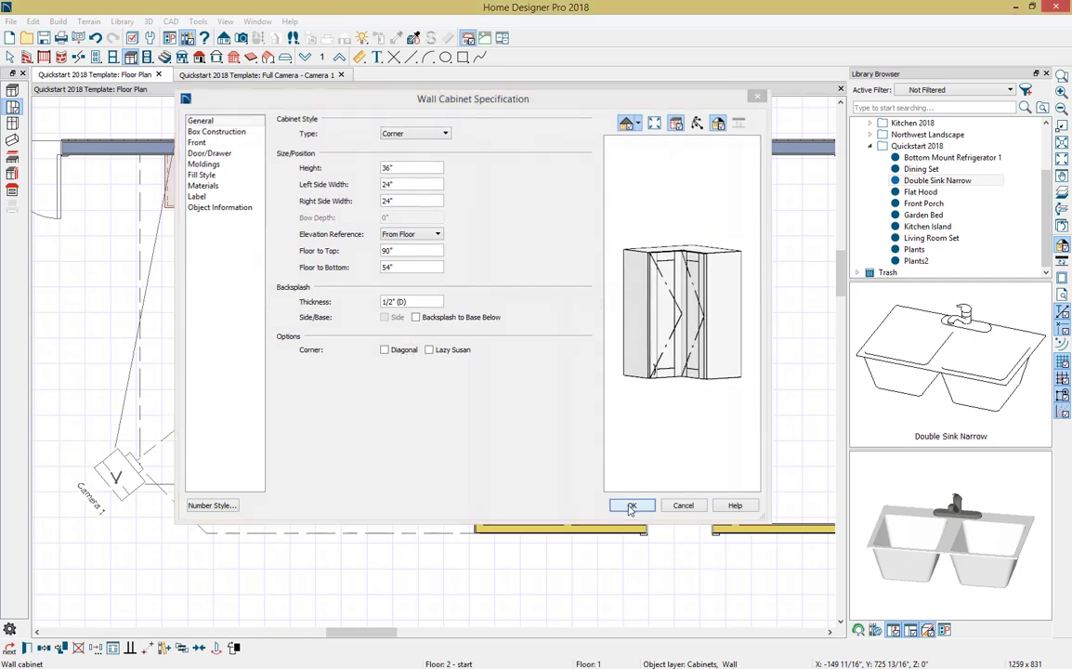
Step: Place a wall cabinet on the sink wall, set its width to 21", and move it snug against the corner wall cabinet
left_click(12, 107)
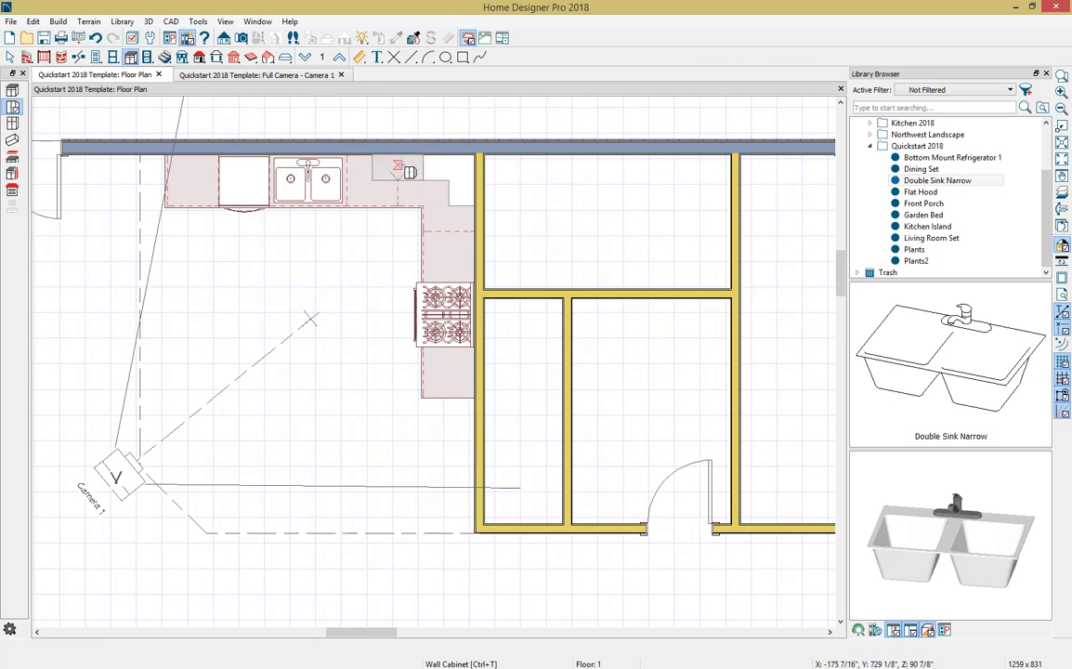
left_click(400, 170)
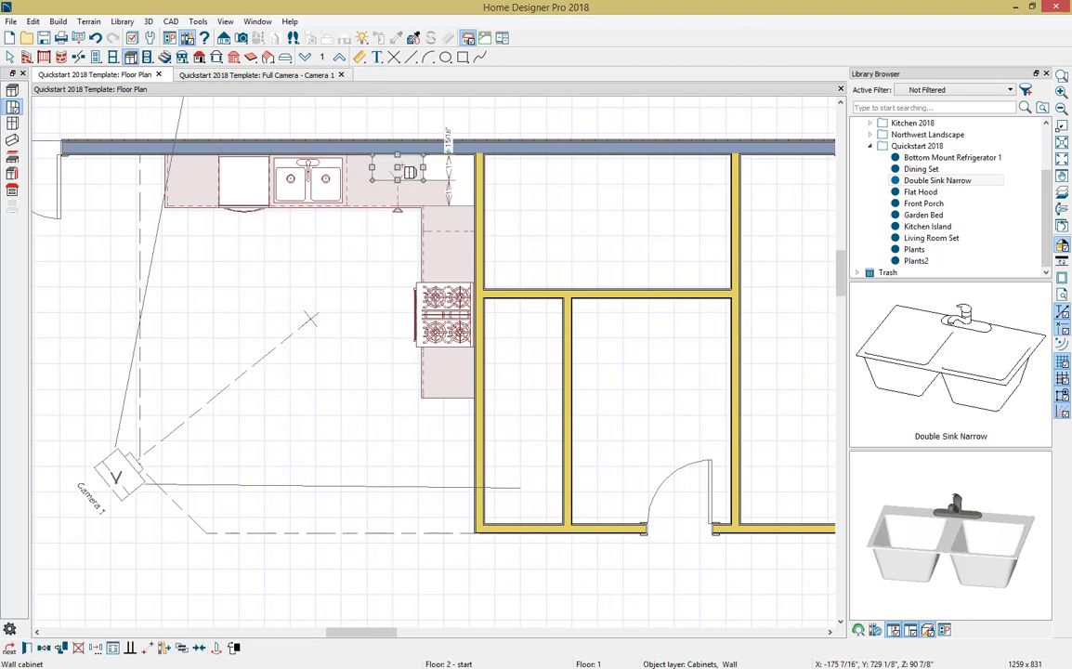
double_click(400, 170)
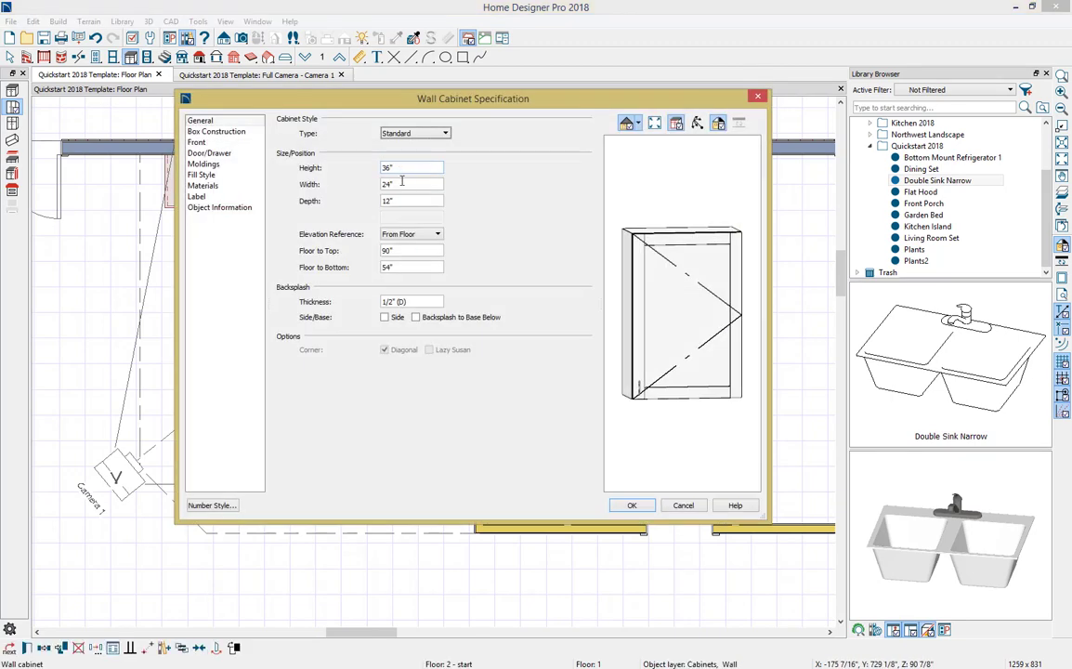
left_click(402, 183)
type("1")
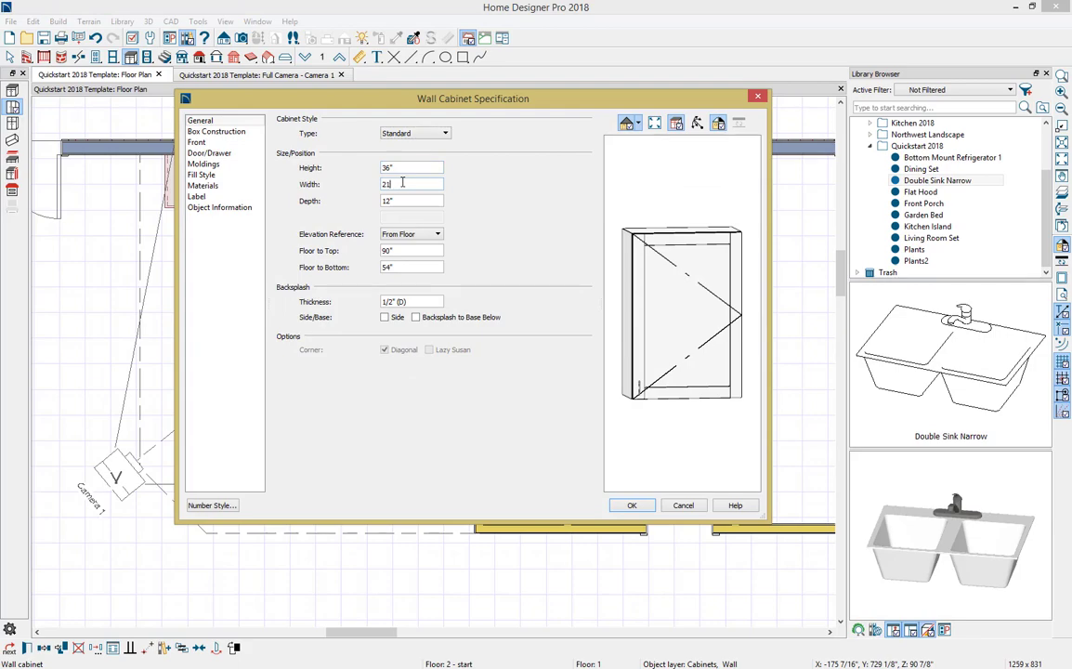
key("Return")
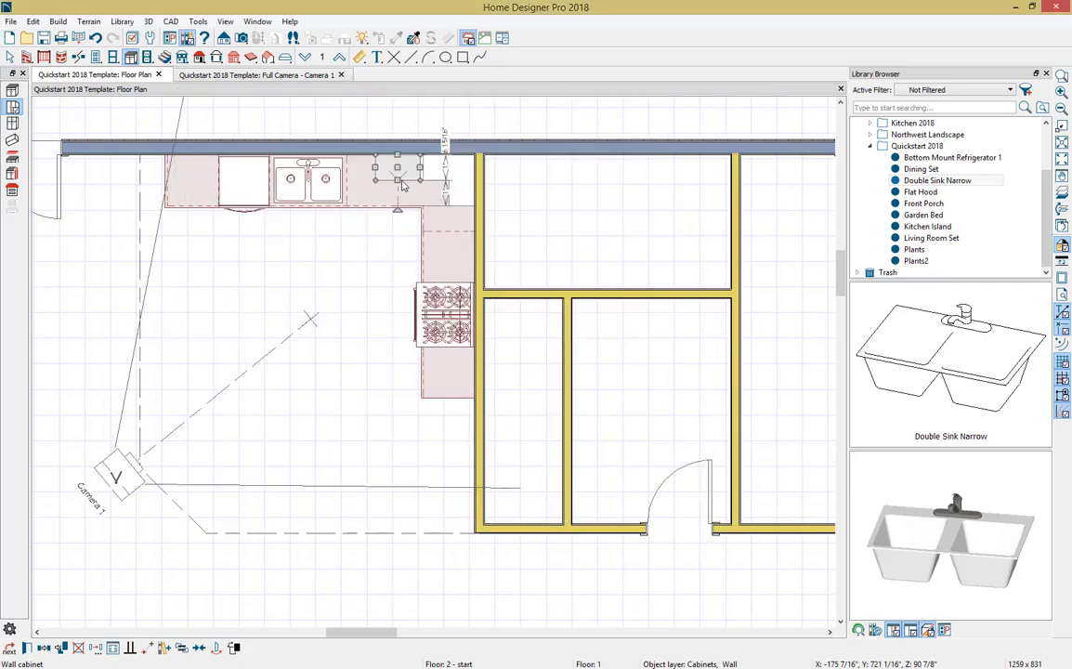
scroll(401, 186, "up", 3)
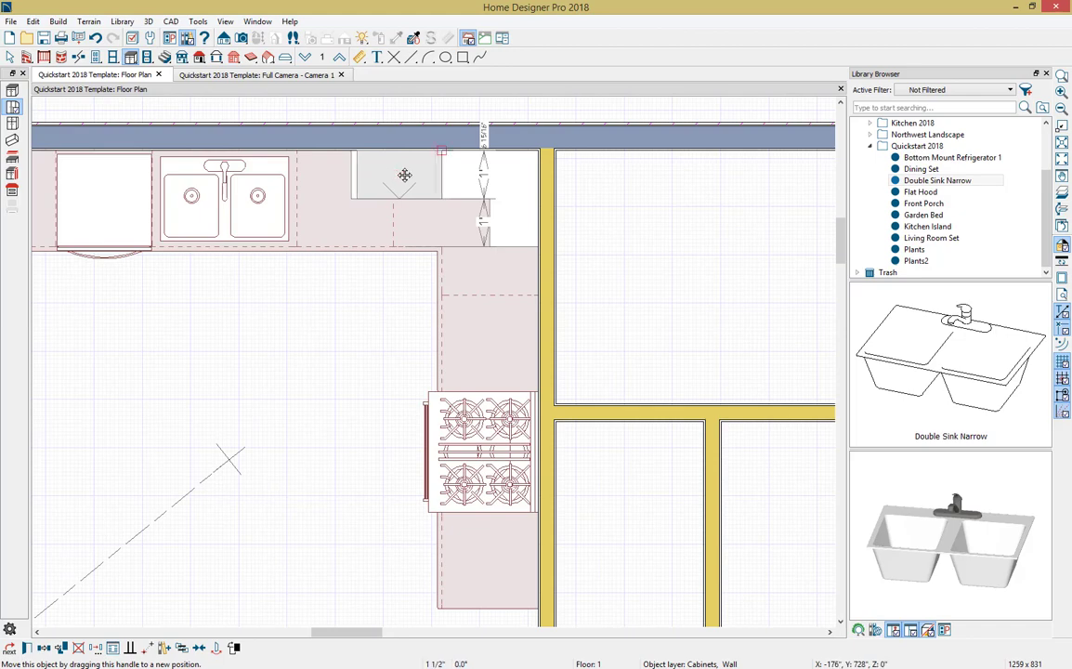
Step: Place a 36" wide wall cabinet at the dishwasher end of the sink wall and align its outer side with the end base cabinet
scroll(336, 211, "down", 3)
scroll(160, 215, "up", 2)
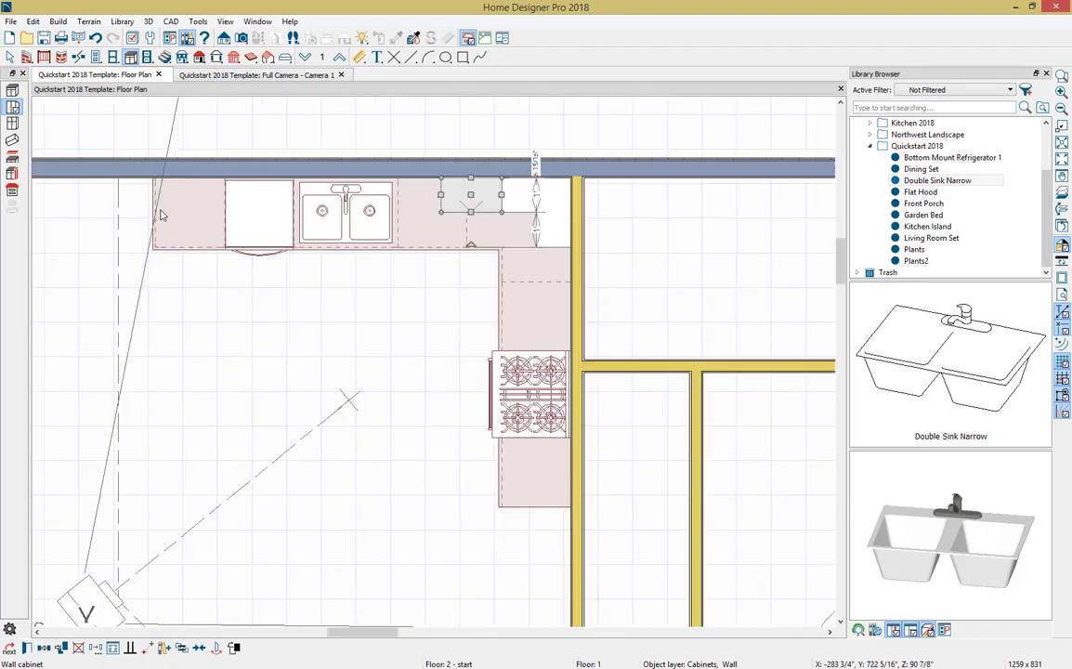
scroll(168, 187, "up", 4)
scroll(164, 178, "down", 1)
left_click(13, 91)
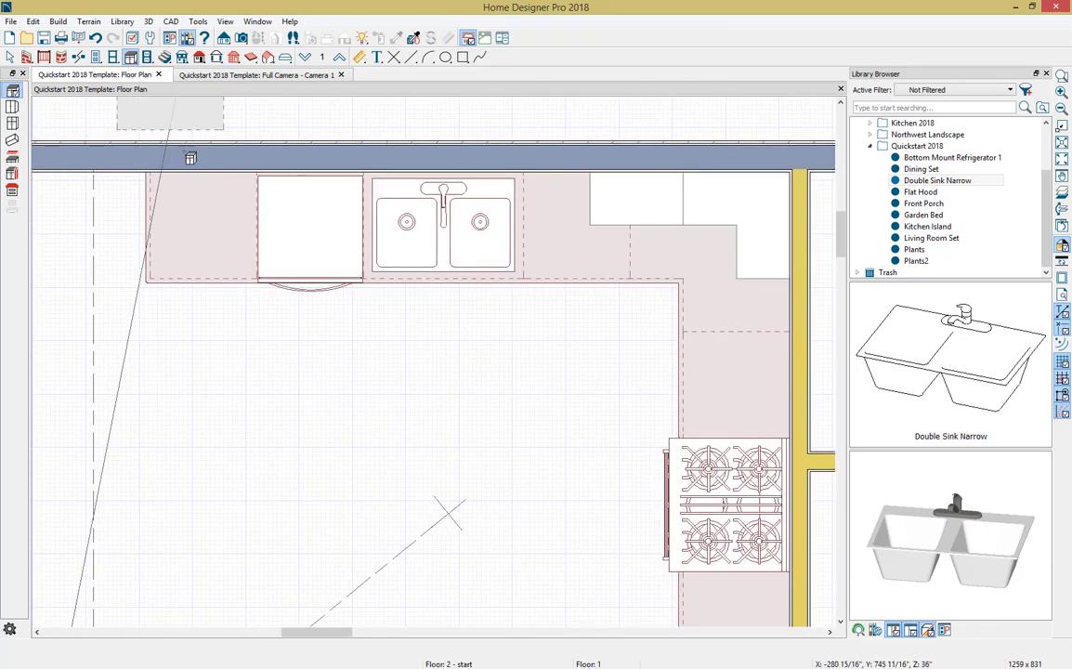
left_click(15, 105)
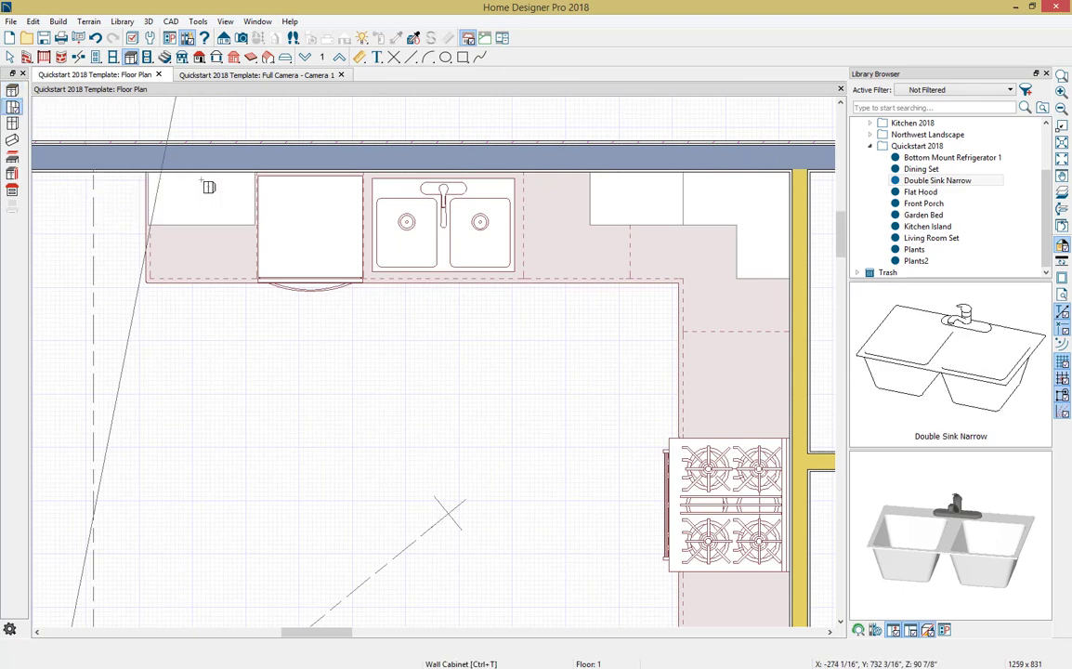
left_click(240, 209)
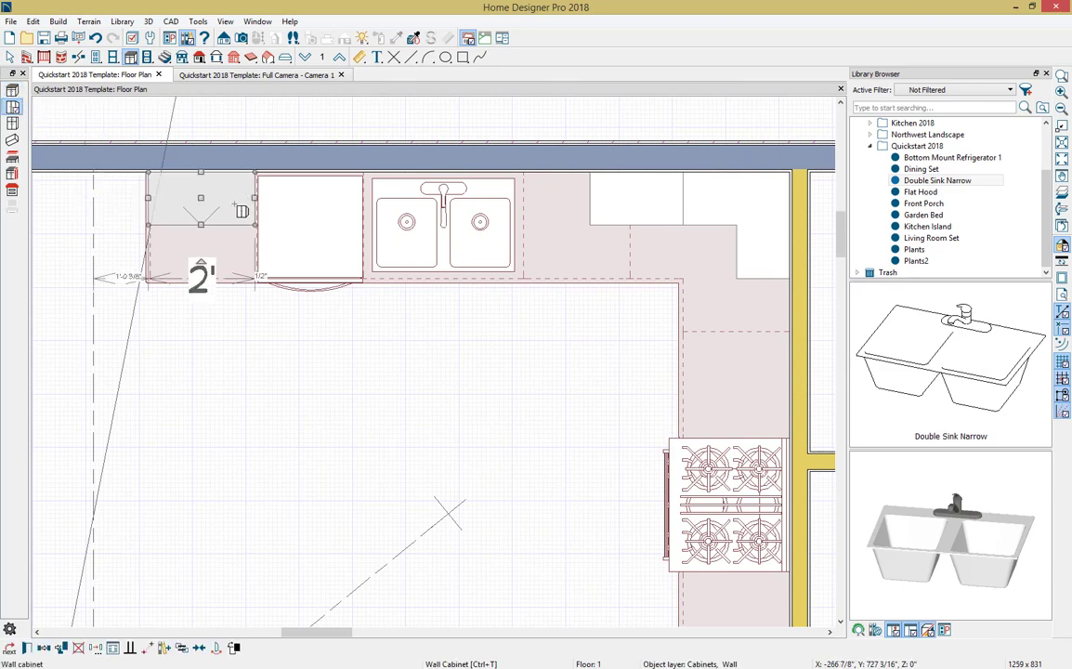
double_click(233, 204)
left_click_drag(401, 183, 327, 178)
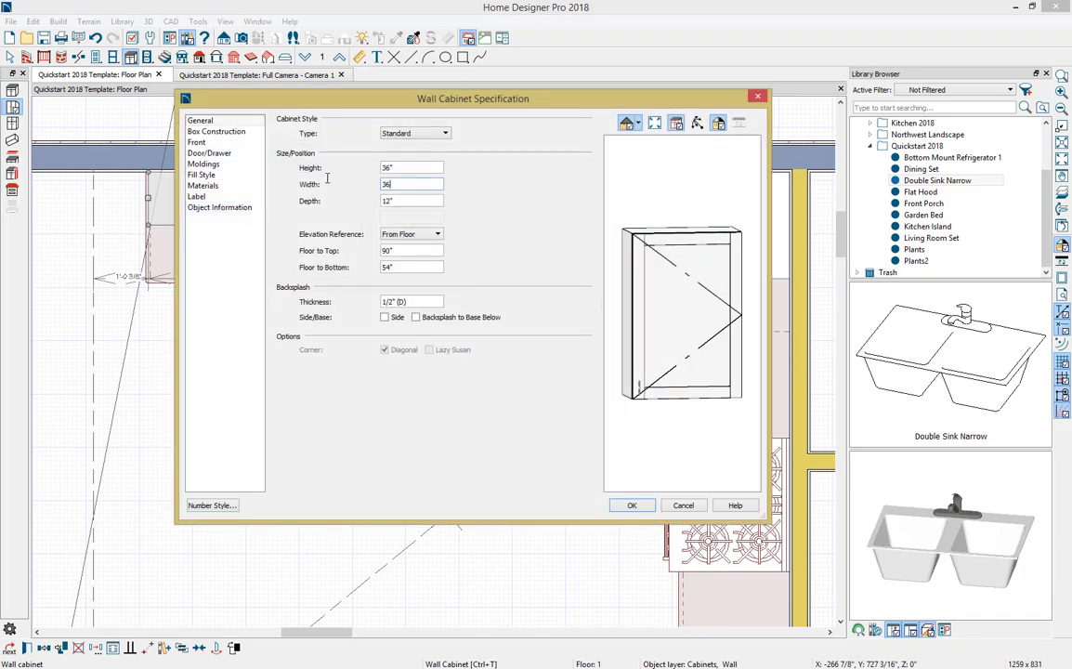
key("Return")
scroll(204, 200, "up", 2)
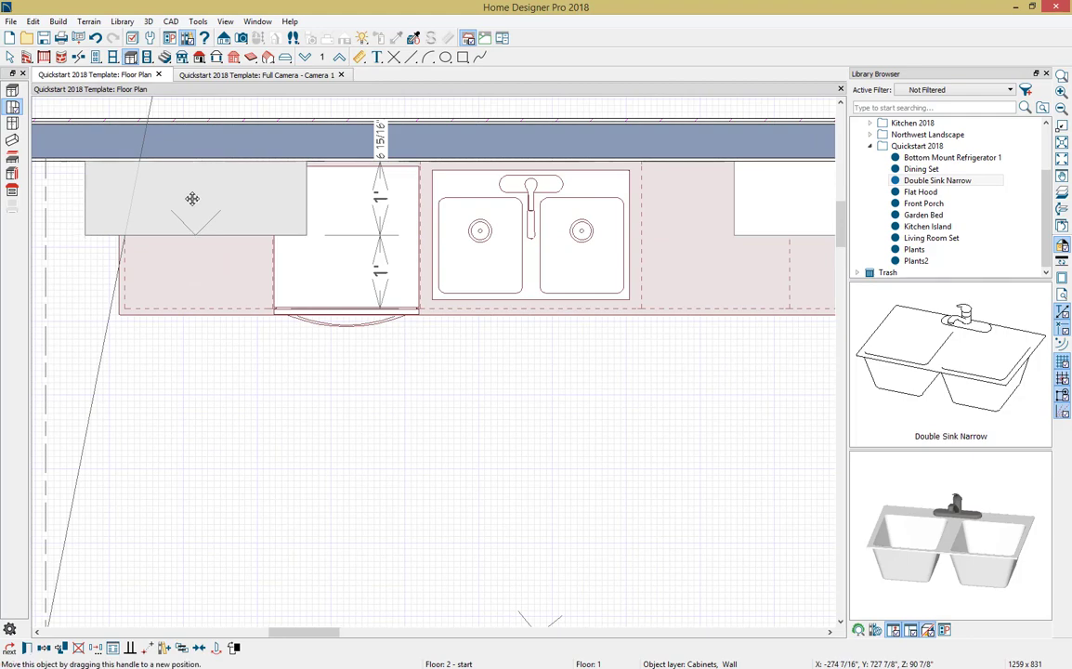
left_click_drag(191, 197, 233, 197)
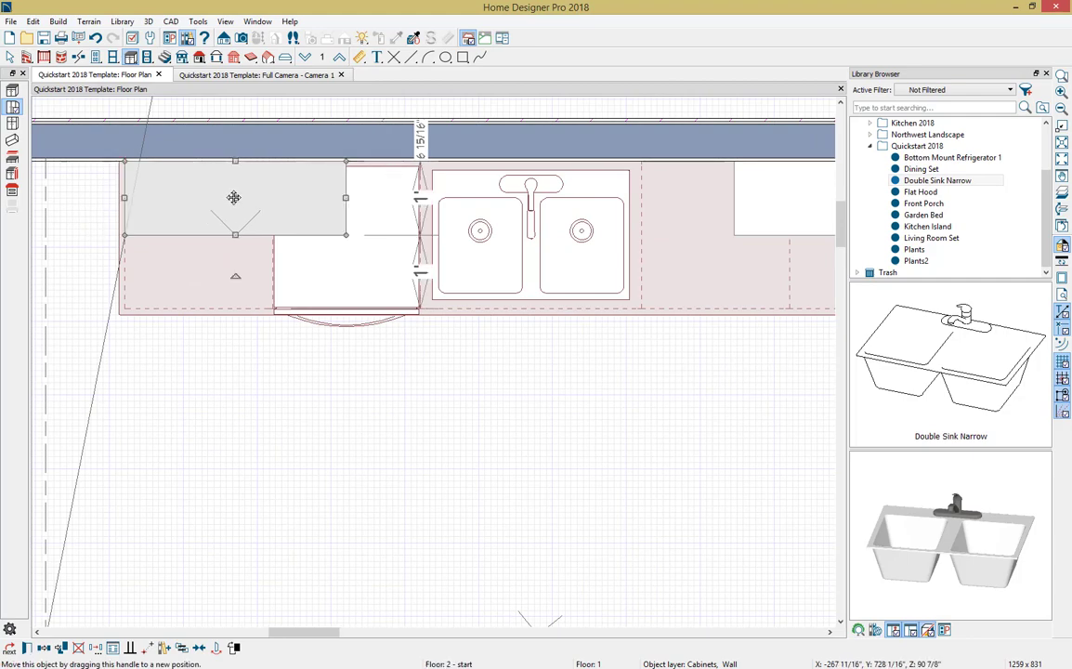
Step: Place a wall cabinet on the range wall against the corner wall cabinet and narrow it to 1' wide
scroll(288, 265, "down", 1)
scroll(642, 330, "down", 1)
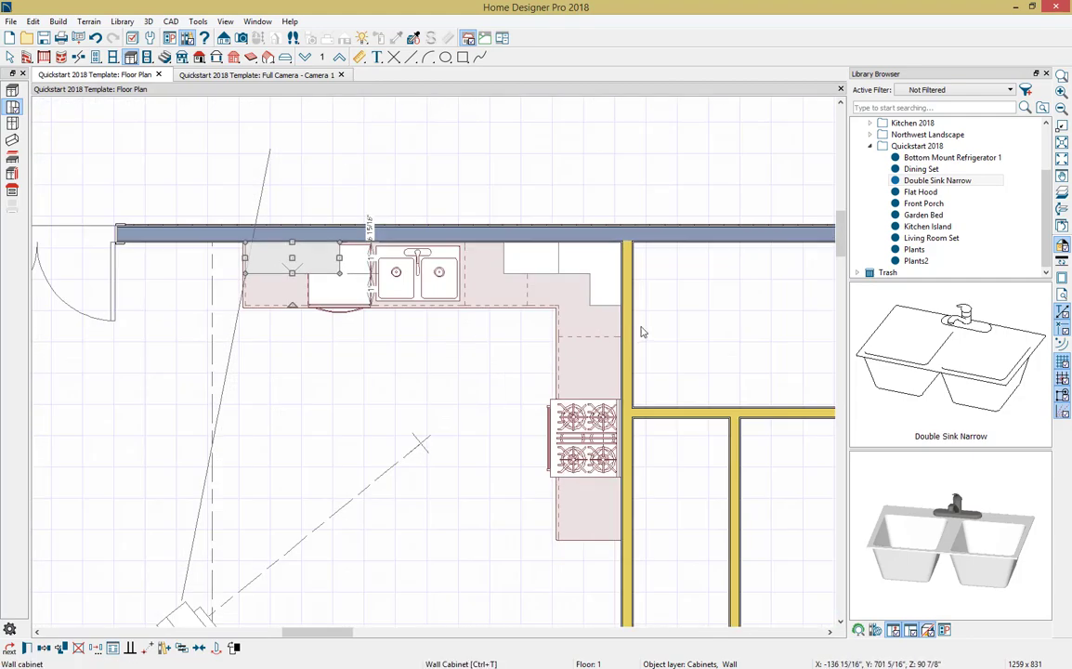
scroll(608, 325, "up", 3)
middle_click_drag(604, 327, 581, 256)
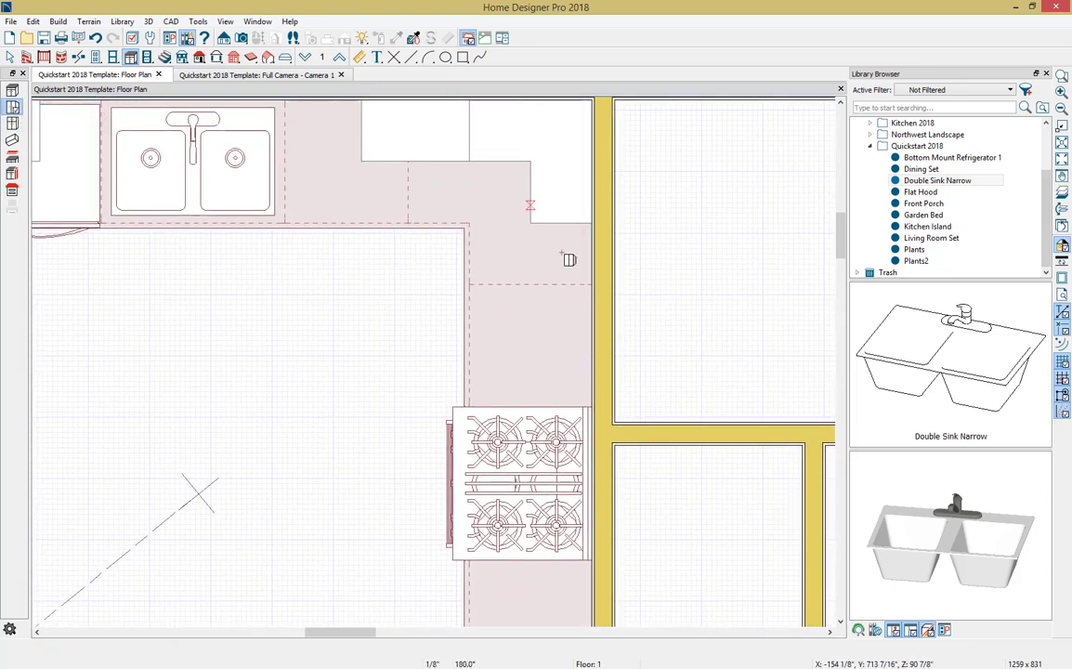
left_click(568, 282)
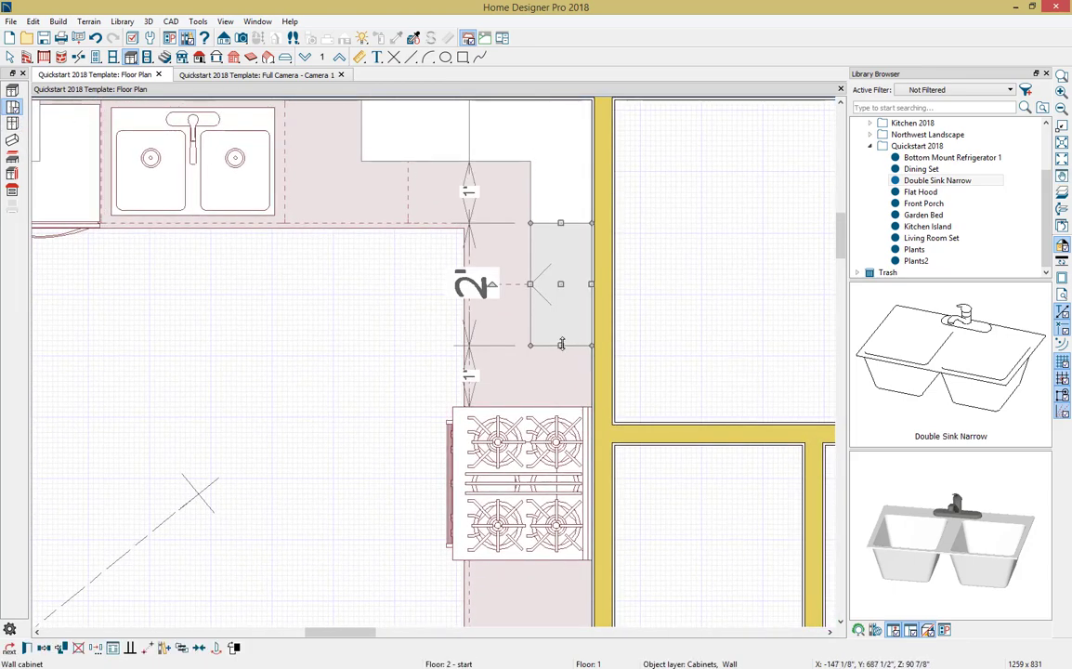
left_click_drag(559, 344, 561, 288)
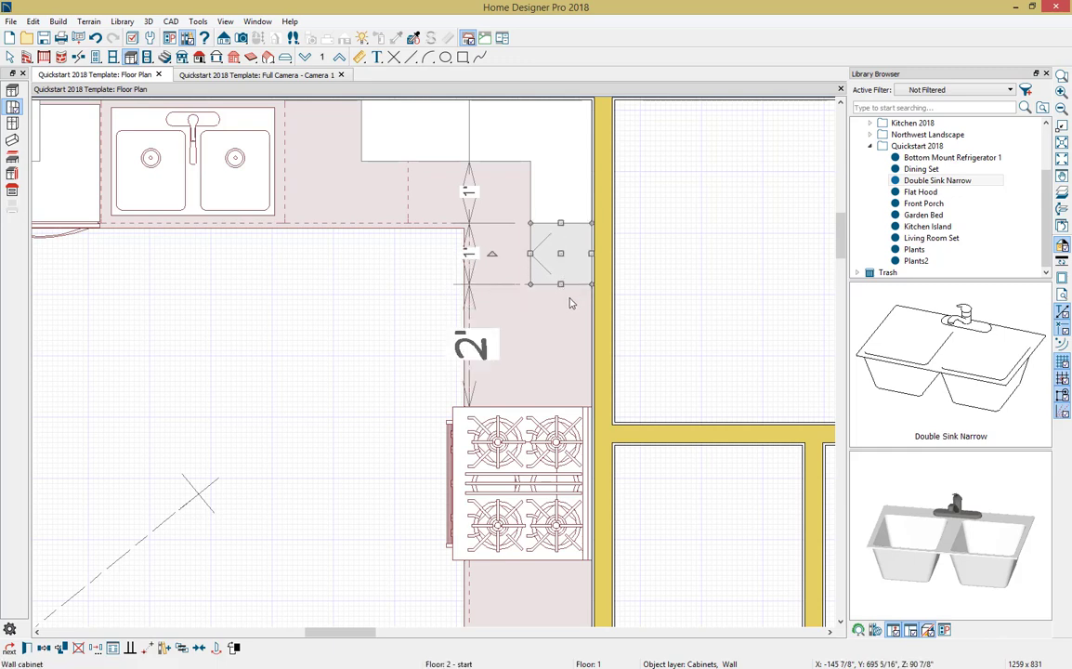
Step: Place a wall cabinet on the range wall, set its width to 18", and move it snug against the 12" wall cabinet
left_click(13, 107)
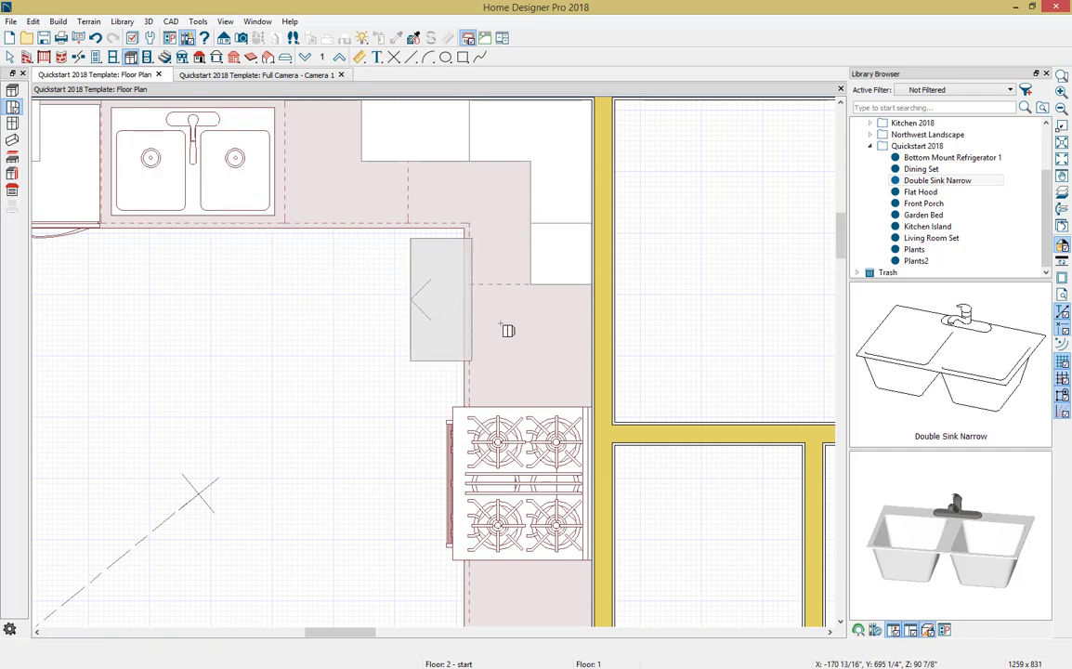
left_click(567, 368)
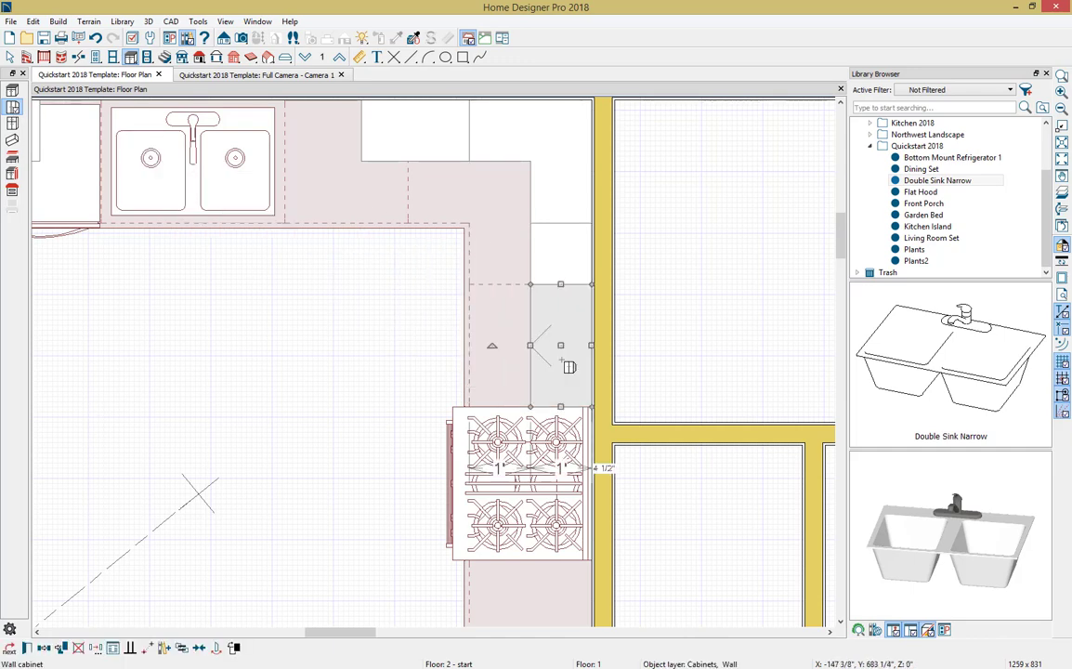
double_click(567, 368)
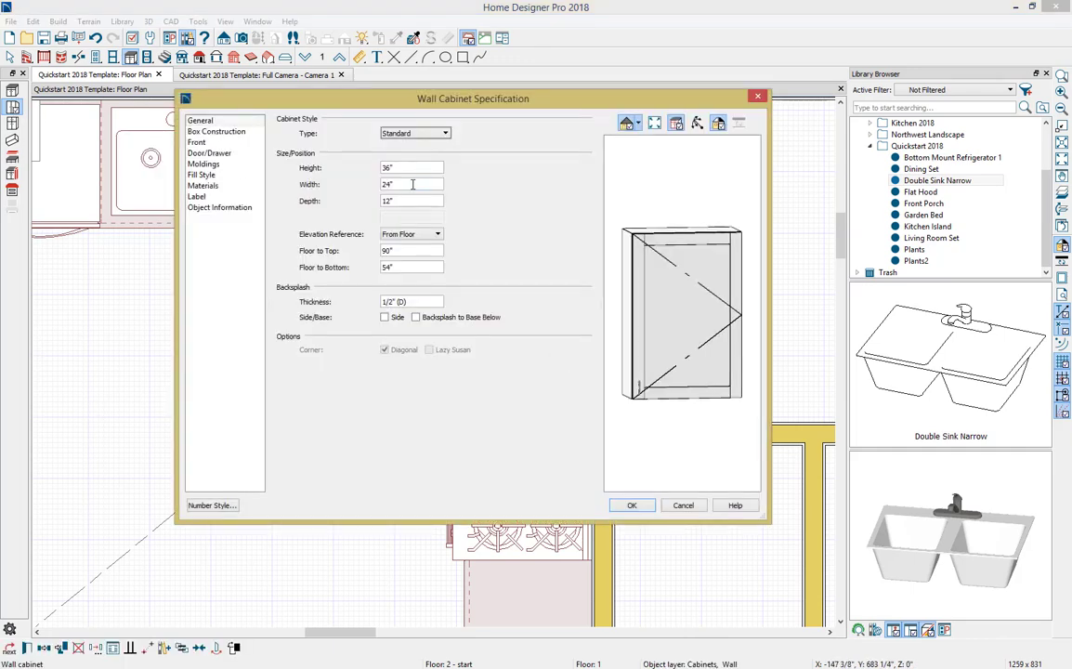
left_click_drag(412, 184, 302, 178)
key("Return")
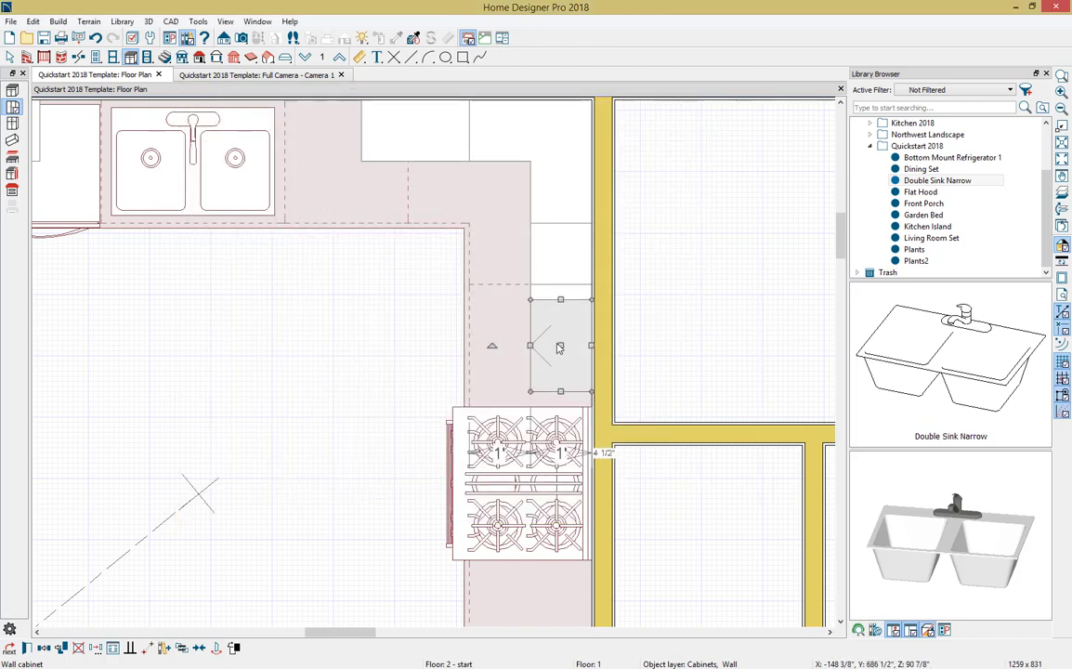
left_click_drag(559, 348, 554, 328)
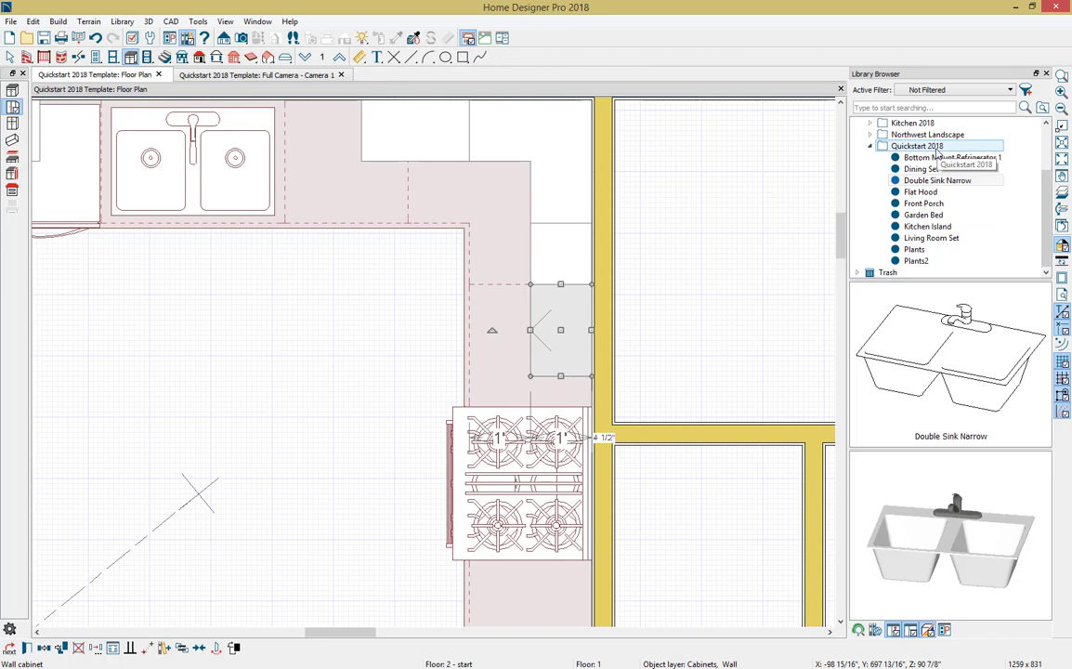
Step: Place the Flat Hood from the Quickstart 2018 library over the range, against the wall, and center it on the range
left_click(921, 191)
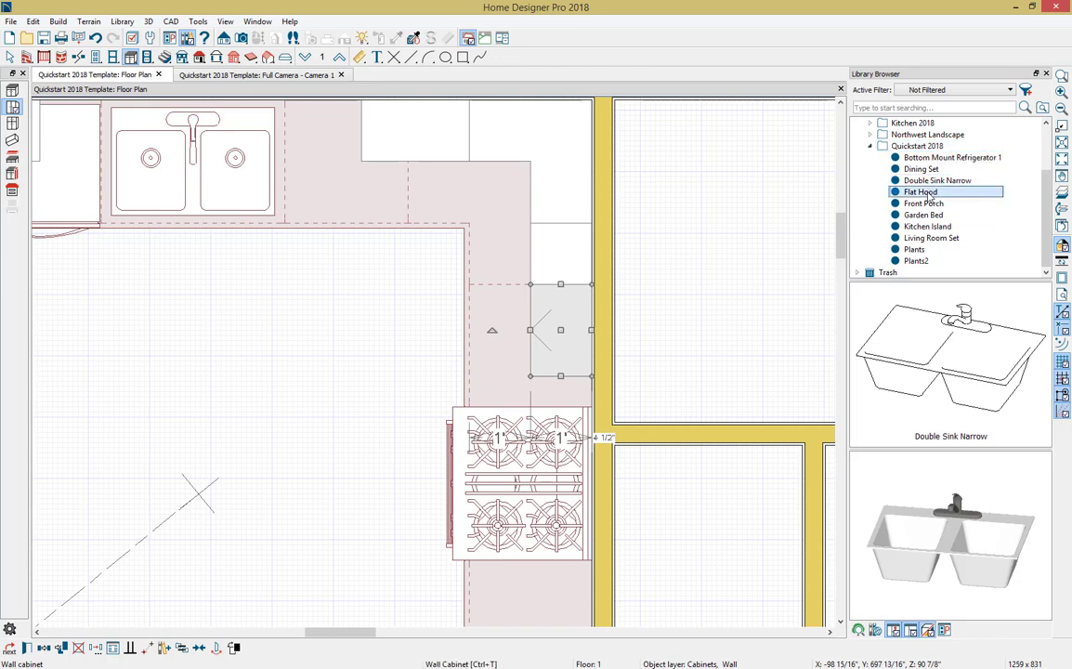
left_click_drag(503, 481, 416, 494)
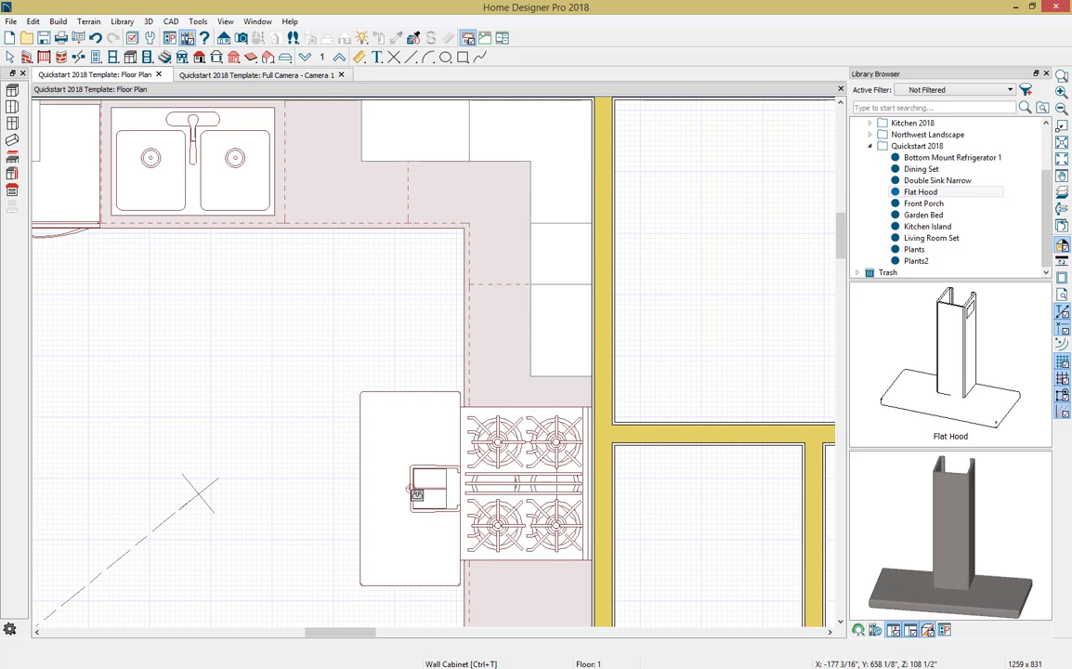
key("Escape")
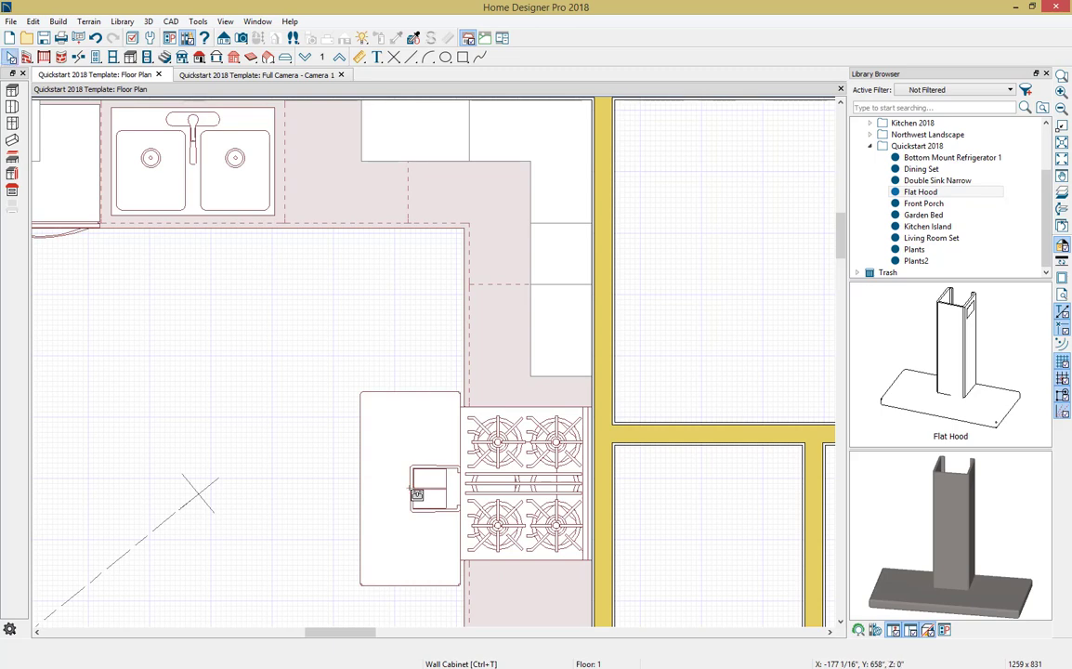
left_click(414, 493)
left_click_drag(409, 487, 546, 489)
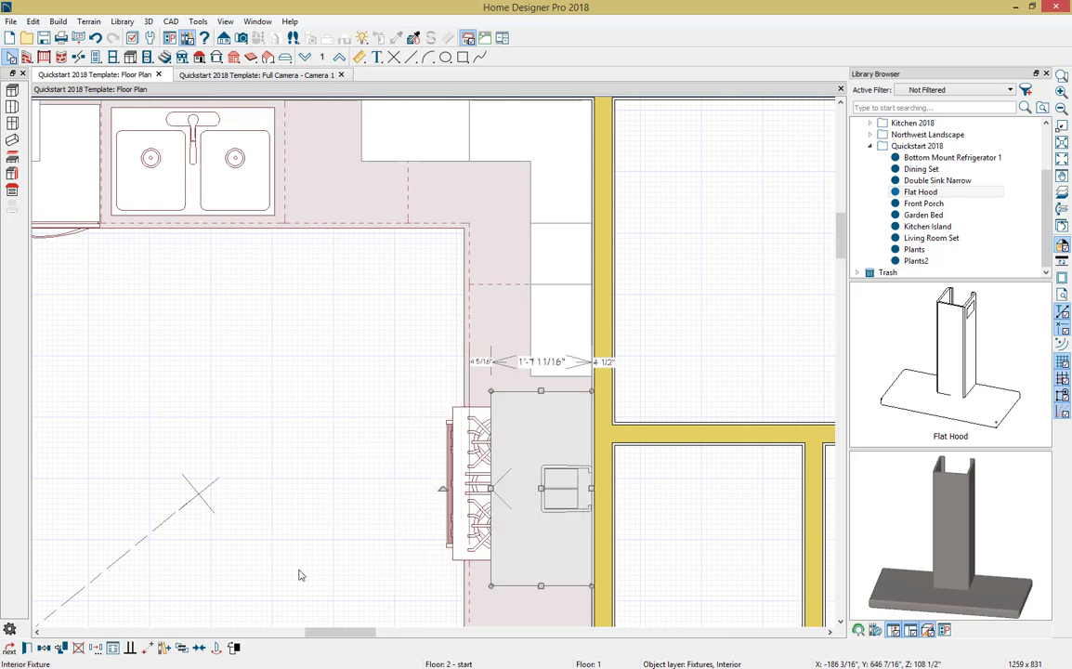
left_click(217, 647)
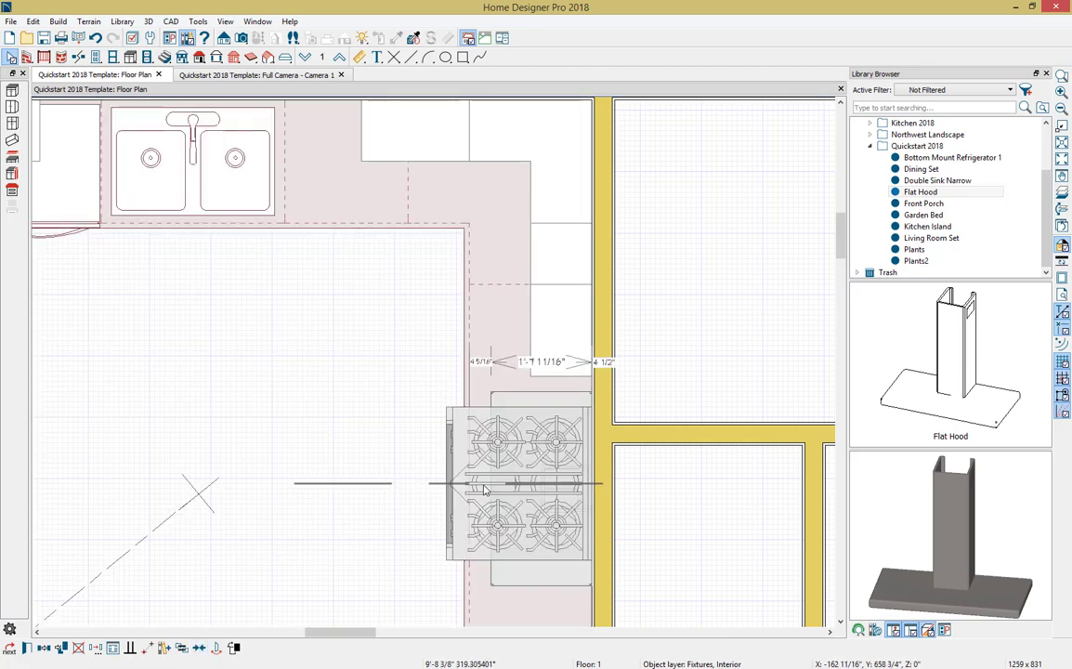
left_click(490, 481)
Step: Mirror a copy of the 18" wall cabinet about the range onto the range's other side
scroll(490, 481, "down", 4)
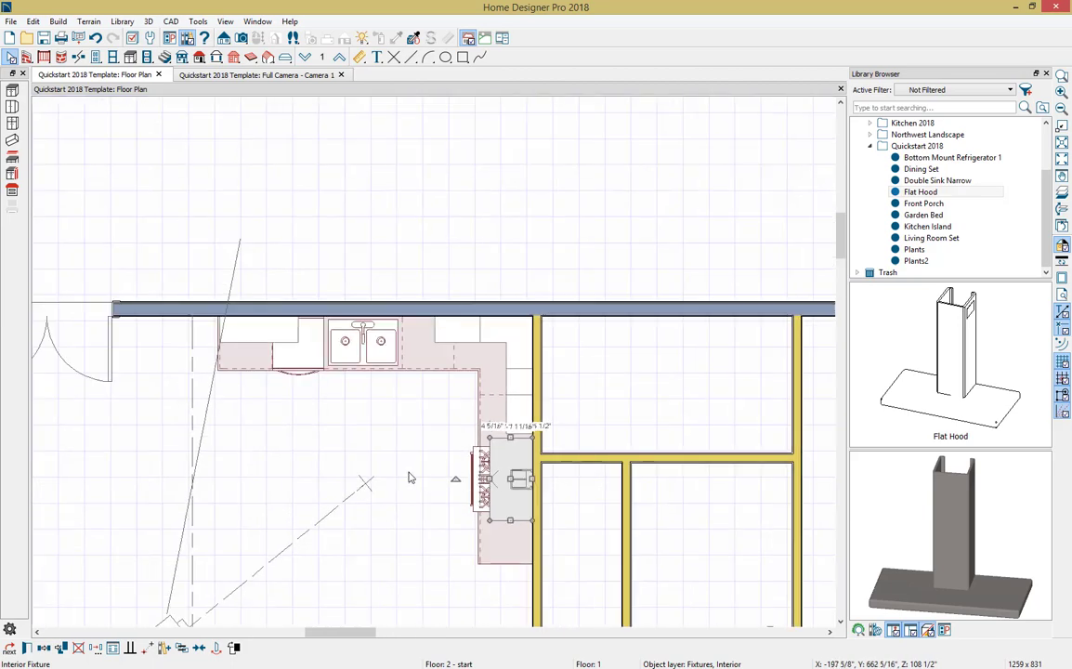
scroll(526, 286, "up", 3)
left_click(527, 286)
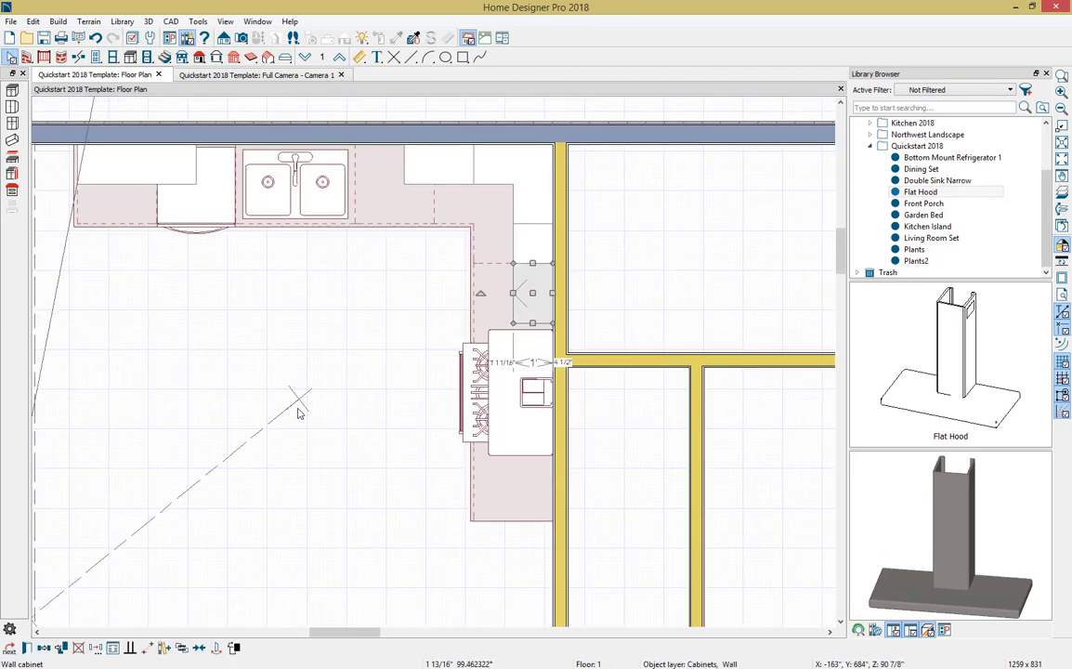
left_click(45, 648)
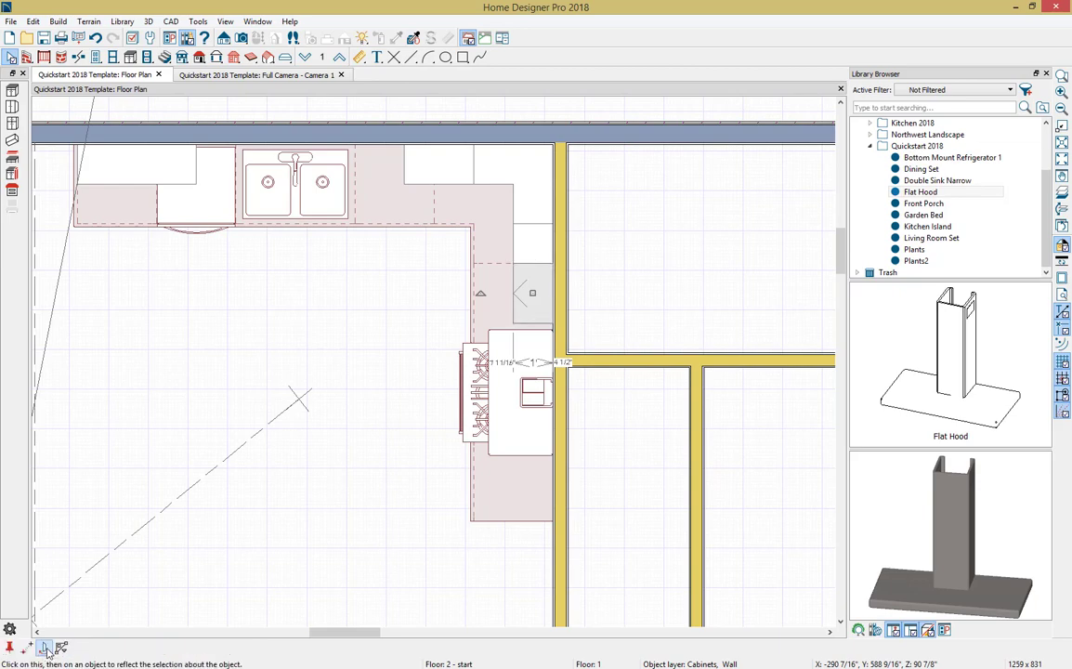
left_click(477, 406)
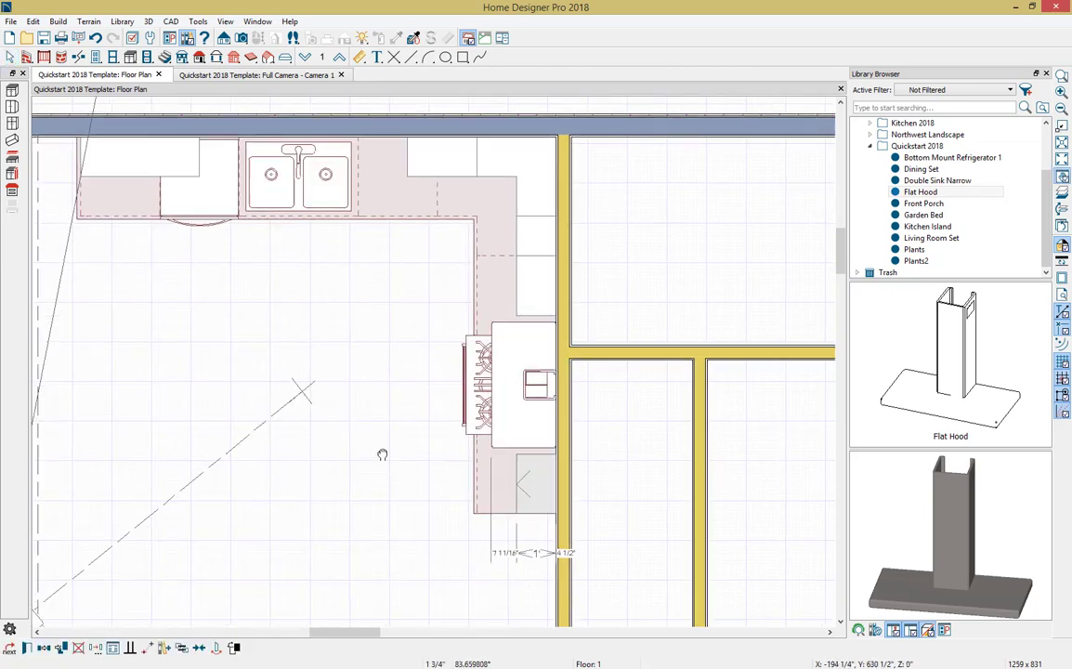
Step: Place a partition against the exposed end of the range-wall cabinets, extend its depth to 24", and edit its height
middle_click_drag(383, 452, 346, 267)
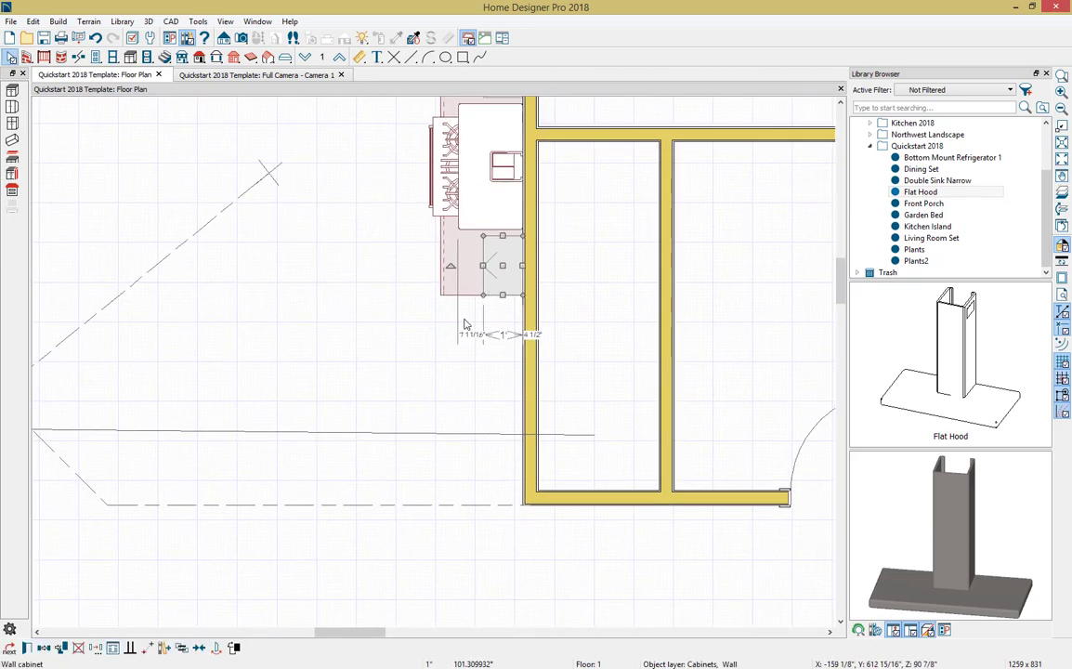
left_click(12, 173)
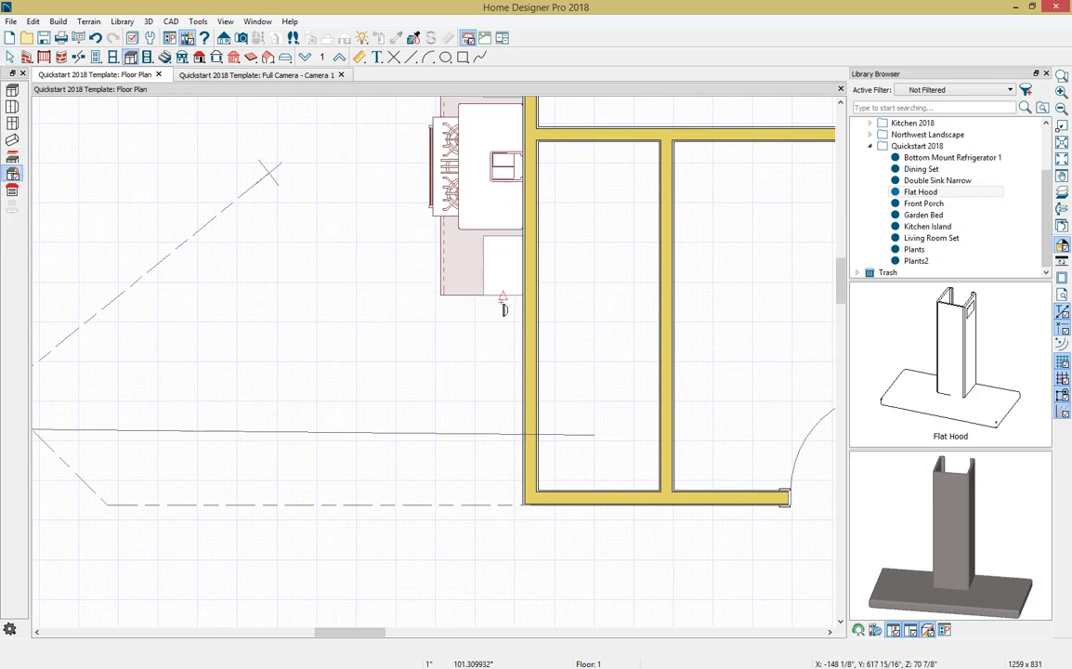
scroll(497, 310, "up", 4)
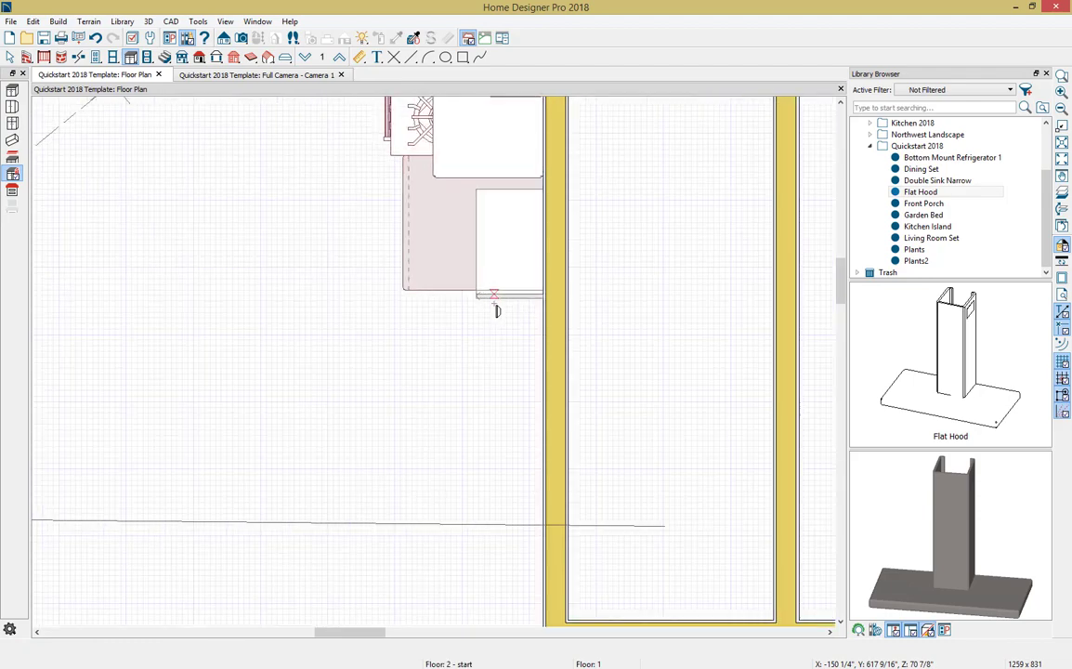
left_click(476, 294)
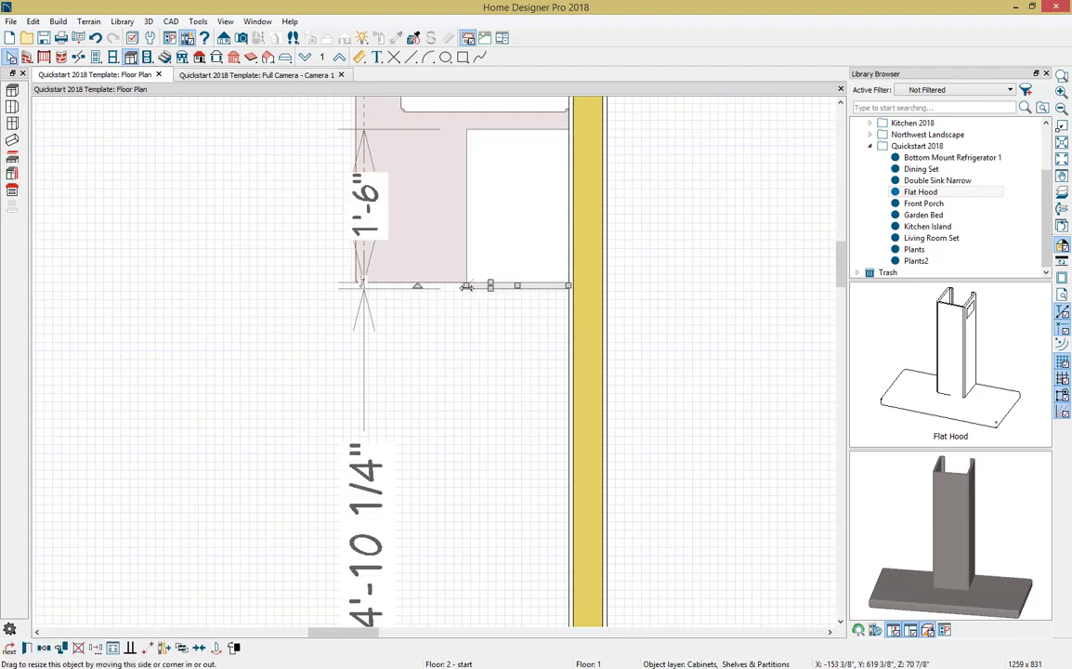
scroll(471, 292, "up", 2)
left_click_drag(462, 287, 102, 282)
scroll(224, 279, "down", 1)
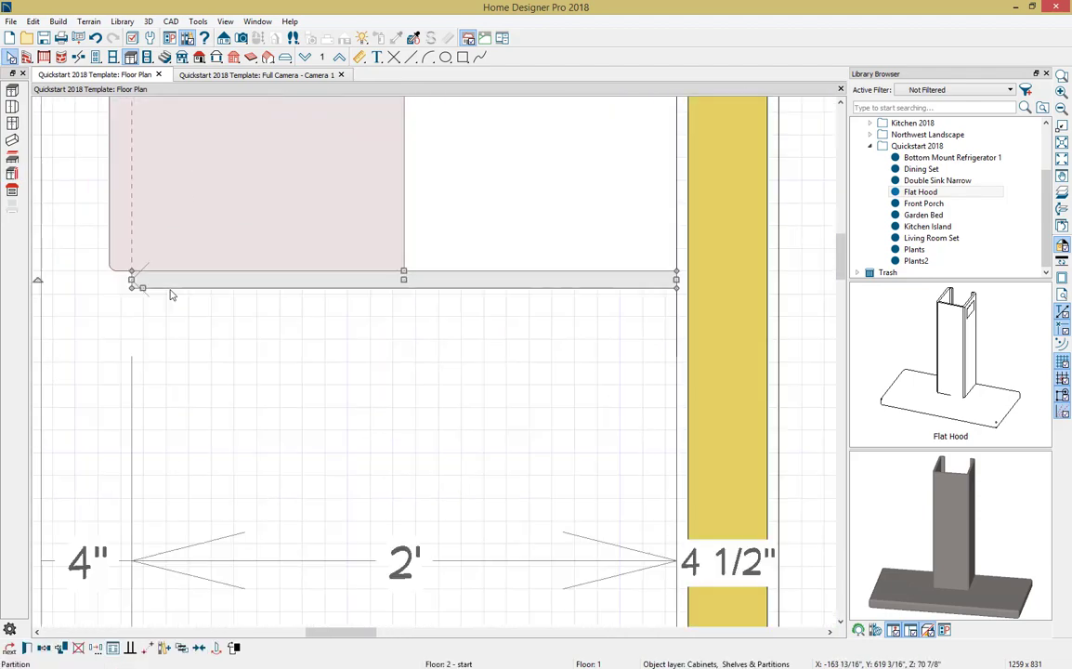
double_click(169, 288)
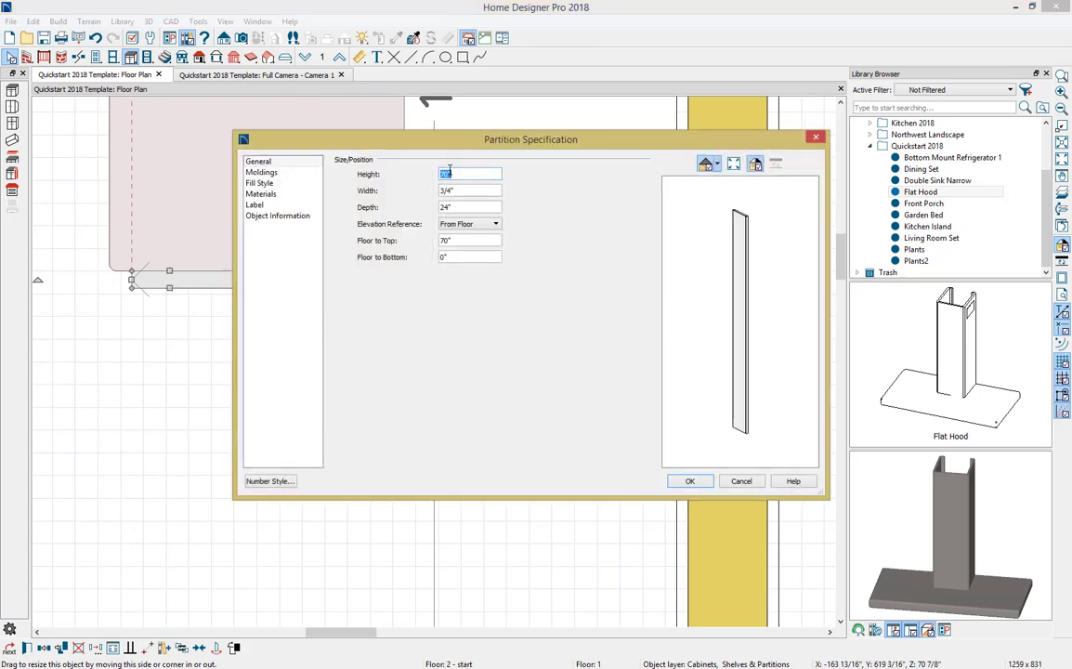
left_click(690, 482)
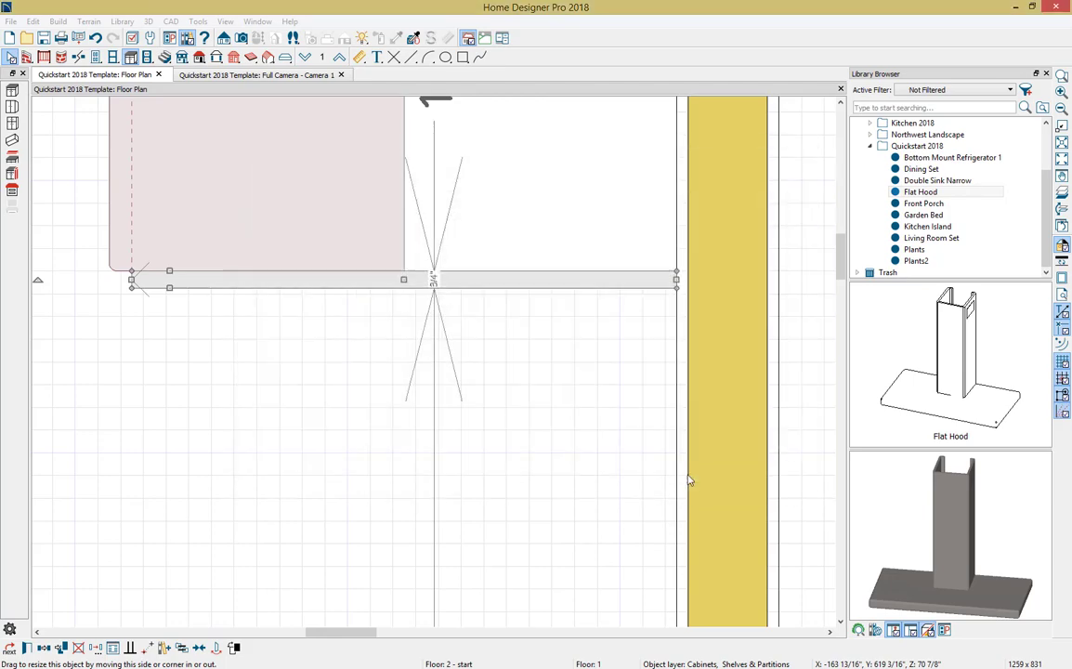
Step: Place Bottom Mount Refrigerator 1 beside the partition and move it snug against both the wall and the partition
scroll(544, 475, "down", 5)
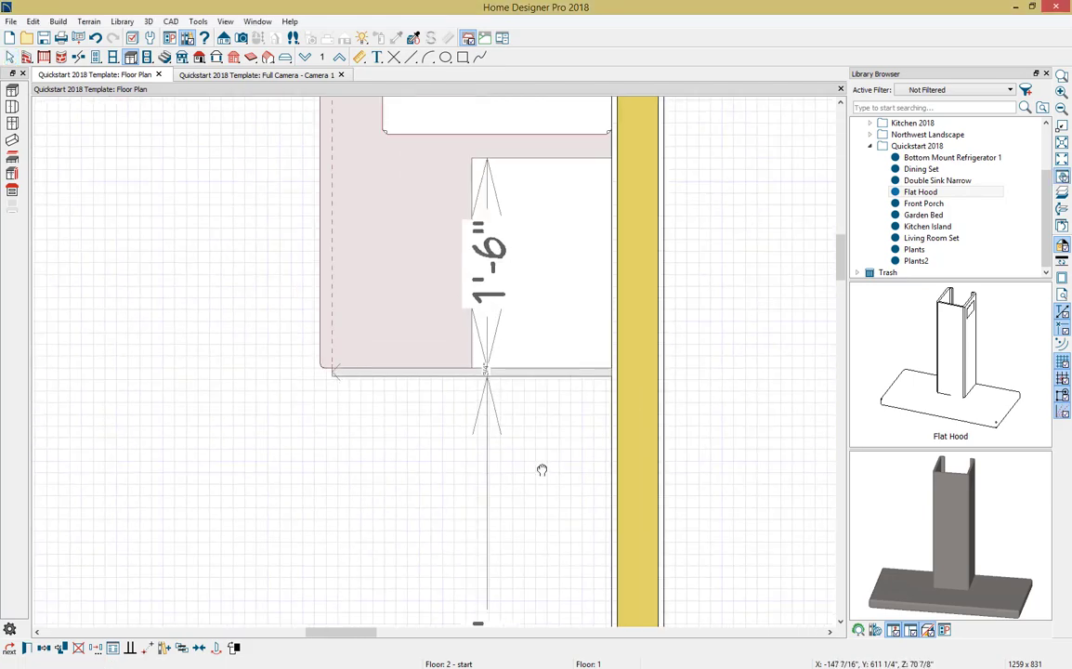
left_click(948, 157)
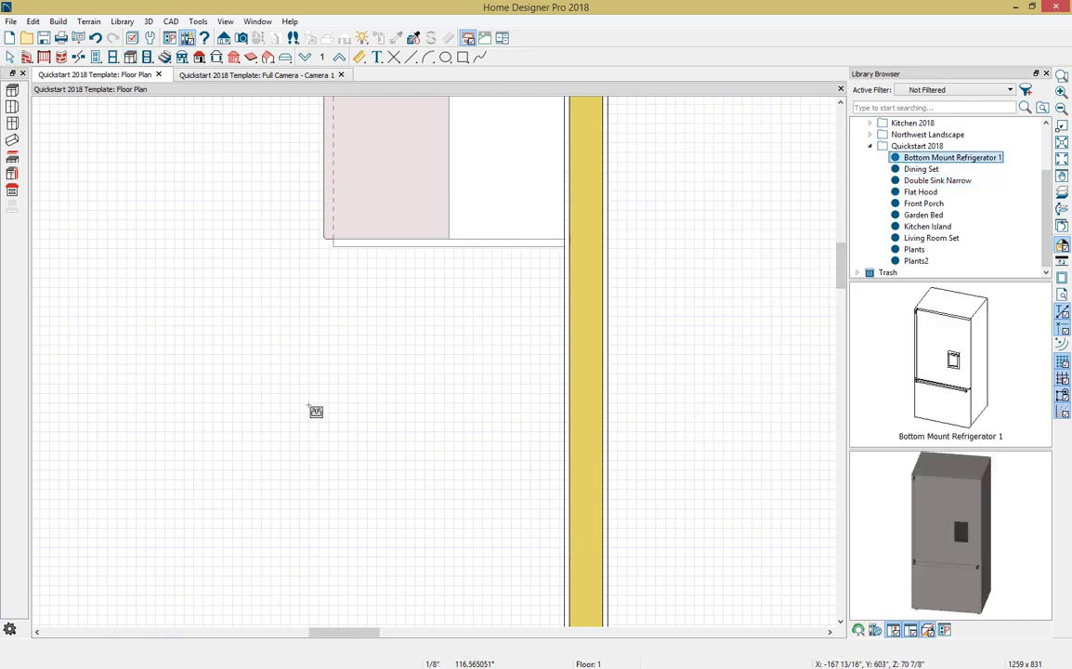
left_click(310, 415)
scroll(306, 421, "down", 2)
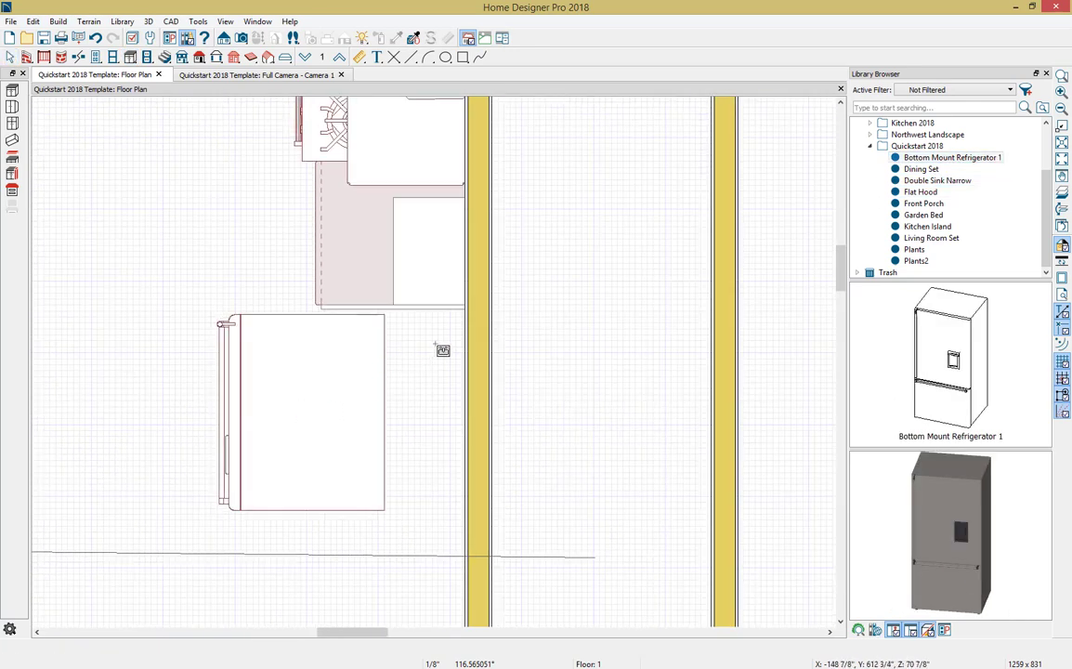
scroll(441, 352, "up", 3)
key("Escape")
left_click(262, 368)
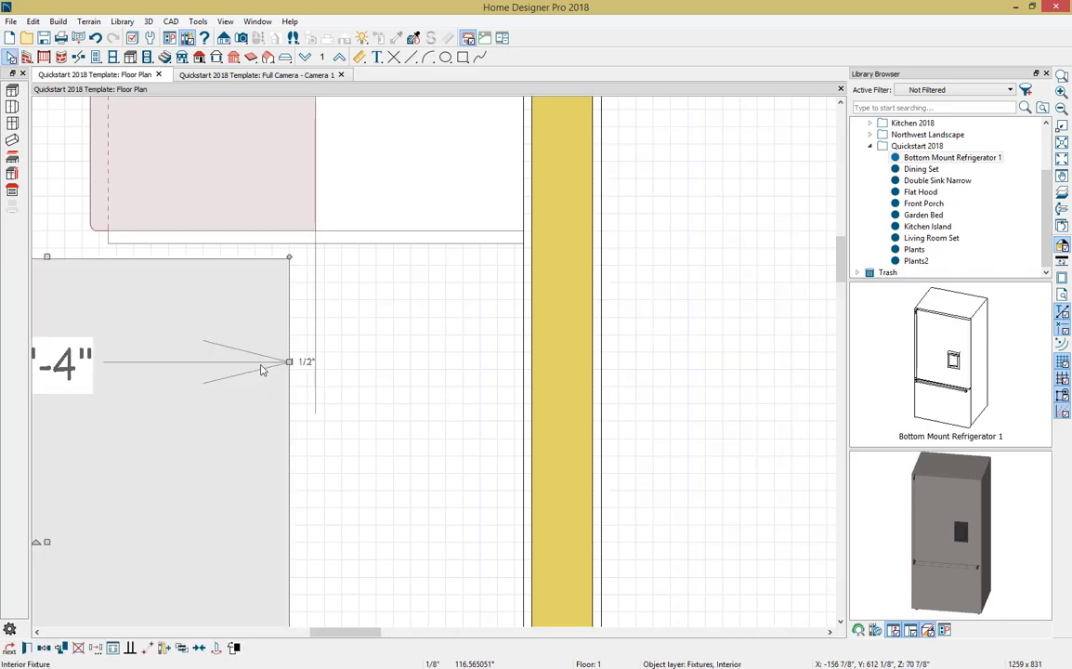
scroll(193, 383, "down", 2)
left_click_drag(70, 513, 278, 493)
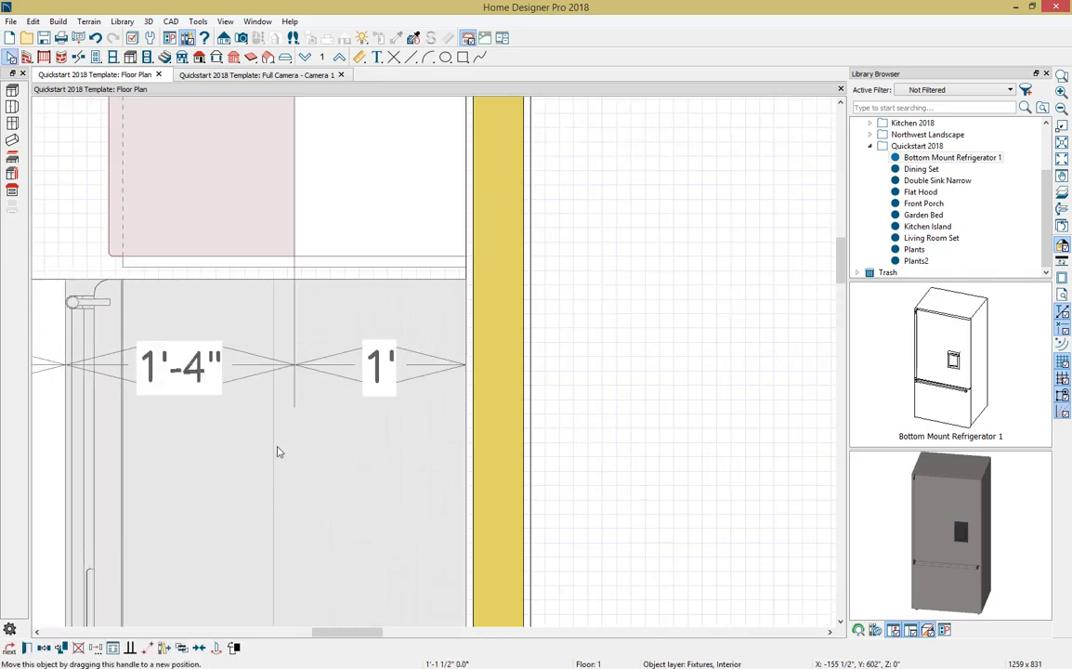
left_click_drag(266, 512, 270, 475)
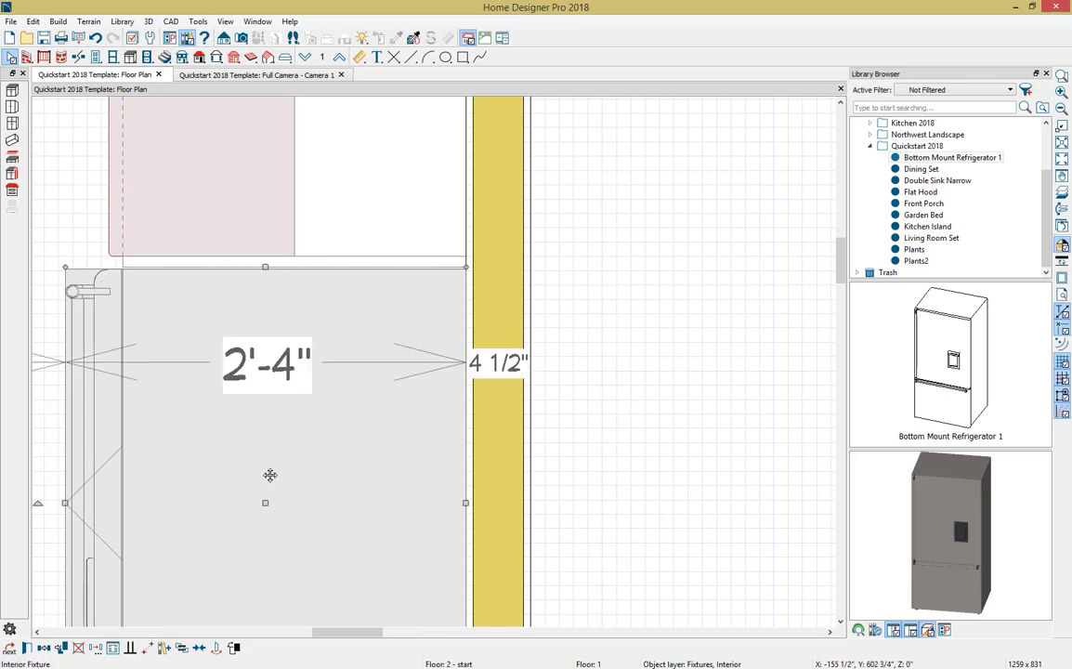
Step: Place a full height cabinet against the wall on the open side of the refrigerator
scroll(269, 475, "down", 4)
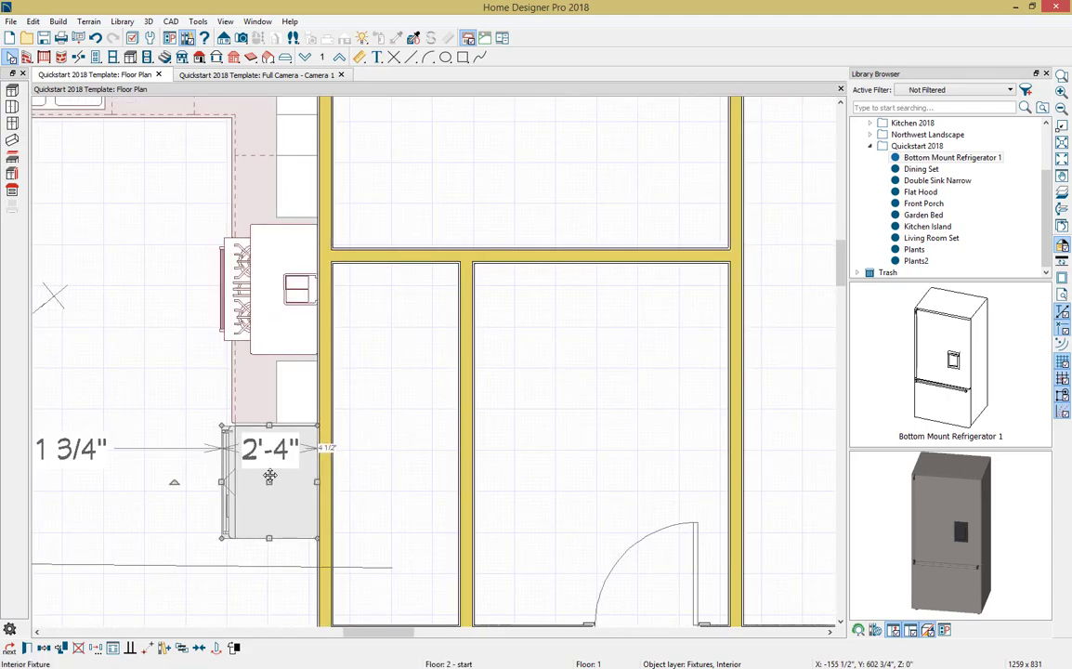
middle_click_drag(388, 470, 462, 284)
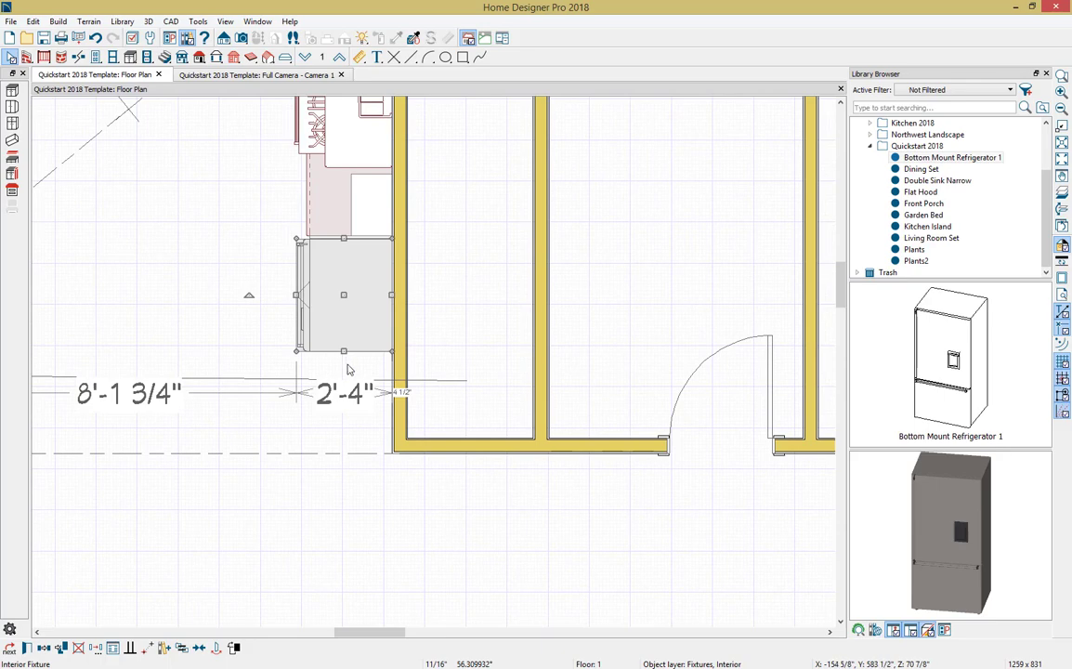
left_click(12, 124)
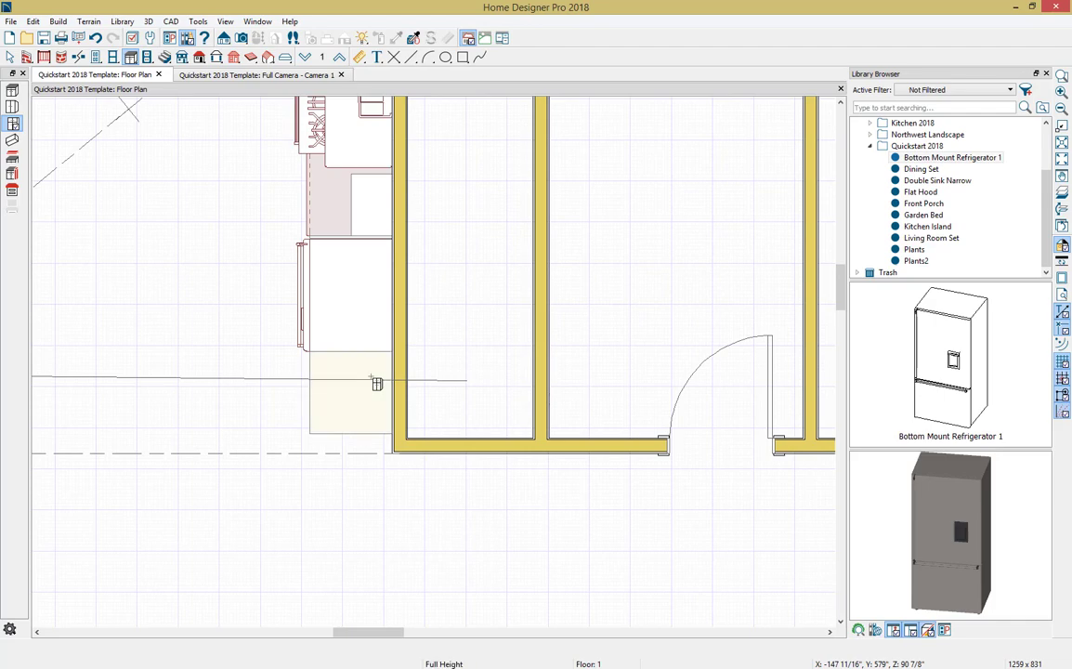
left_click(376, 384)
Step: Place a wall cabinet above the refrigerator, widen it to reach the end cabinets, and deepen it flush with the full height cabinet
left_click(13, 106)
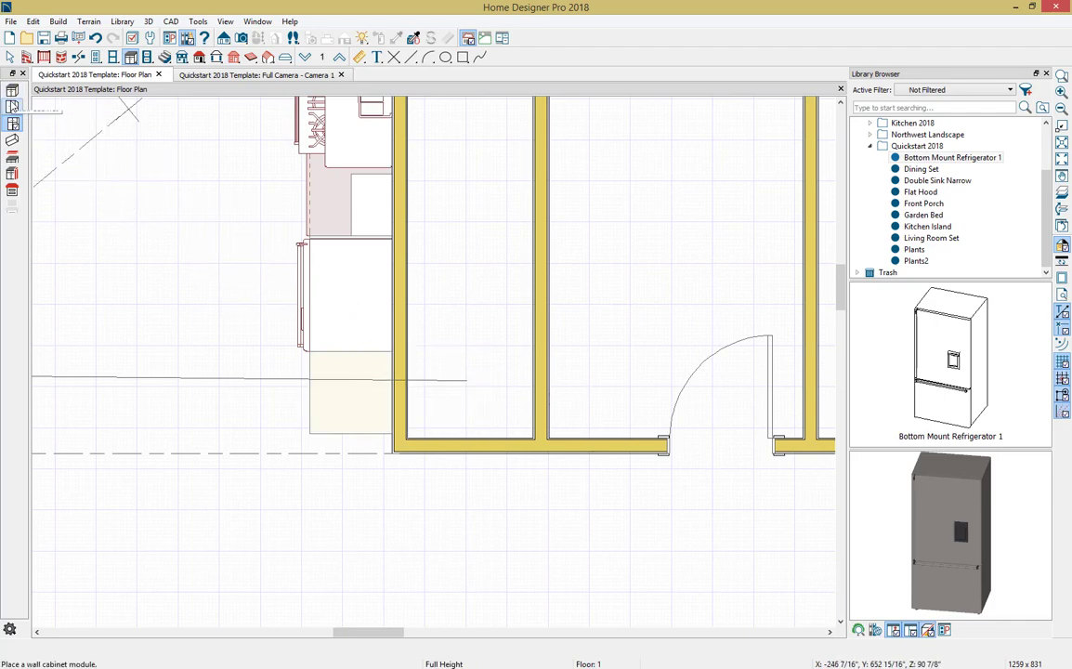
scroll(359, 299, "up", 3)
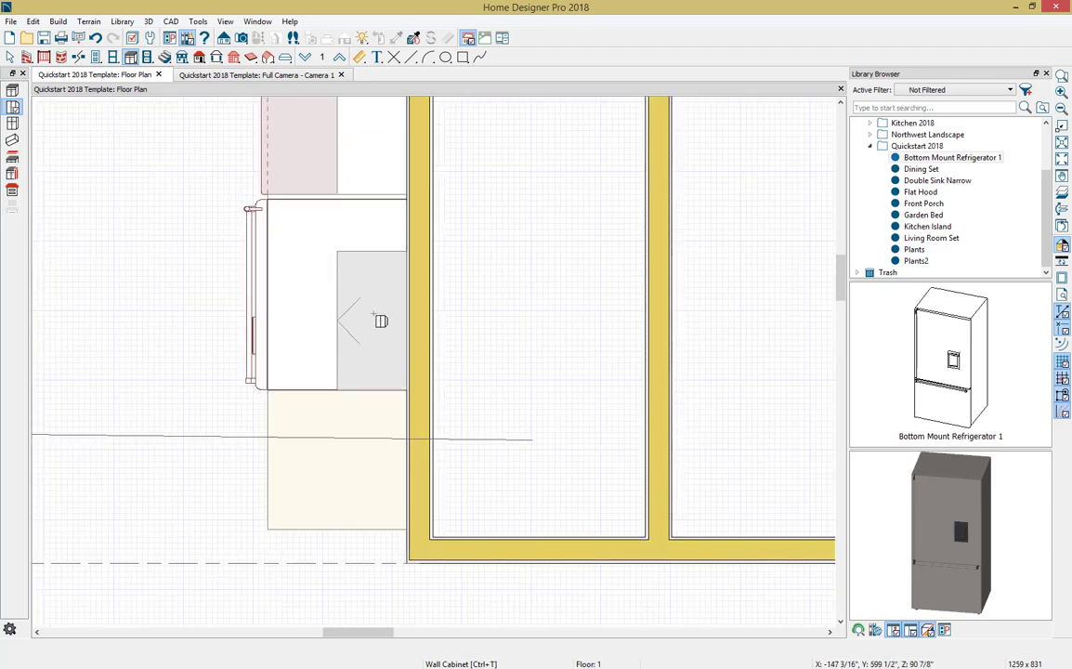
left_click(374, 284)
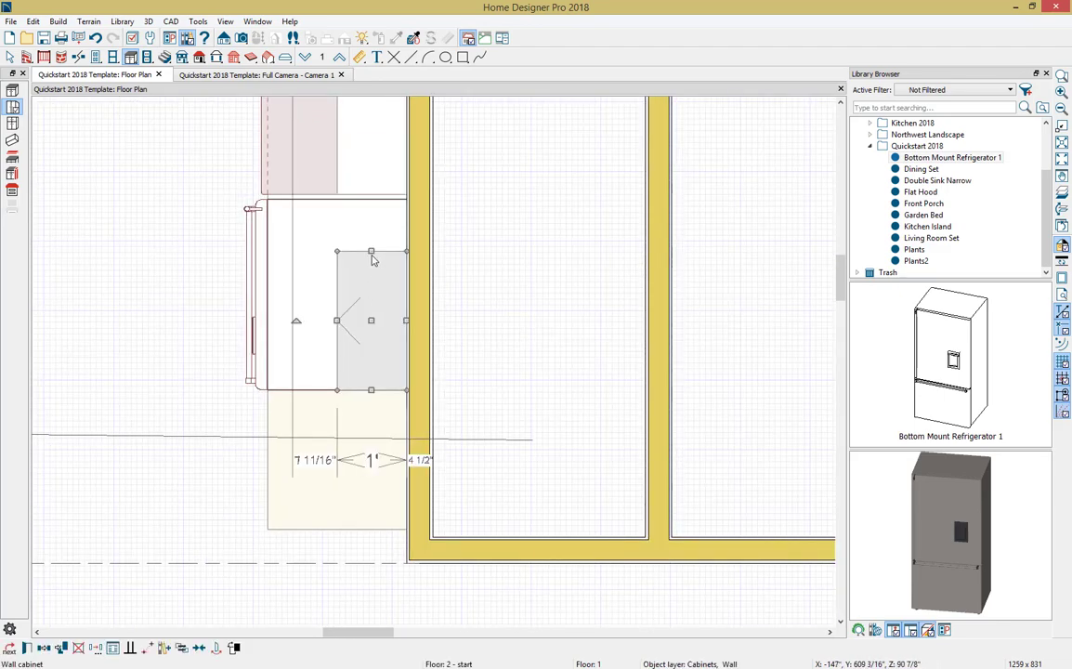
left_click_drag(372, 257, 371, 190)
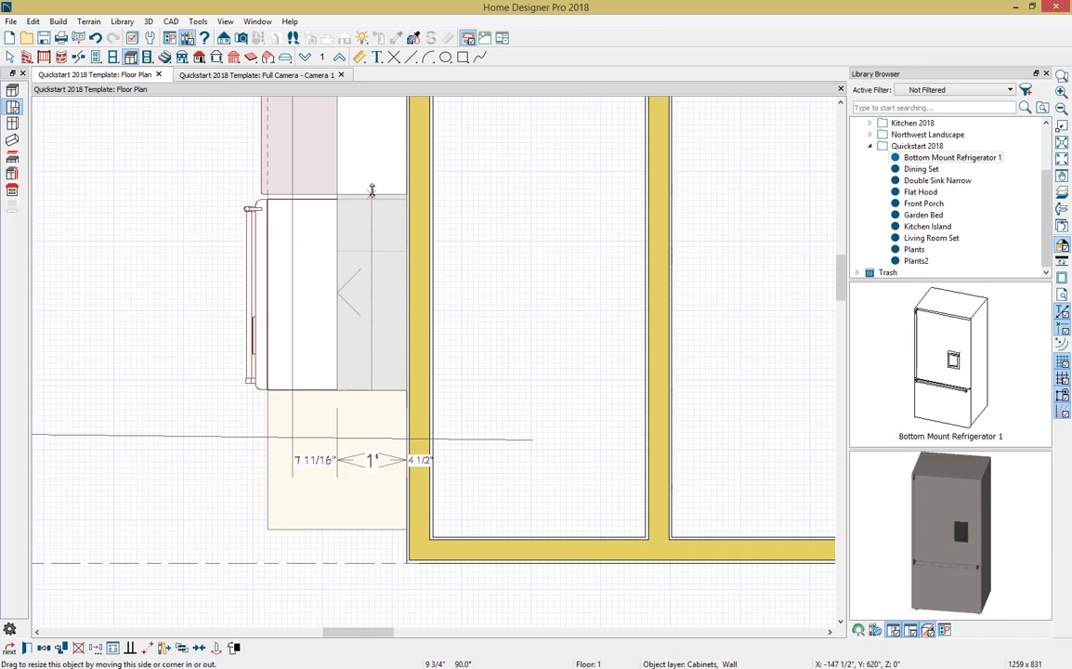
left_click(337, 292)
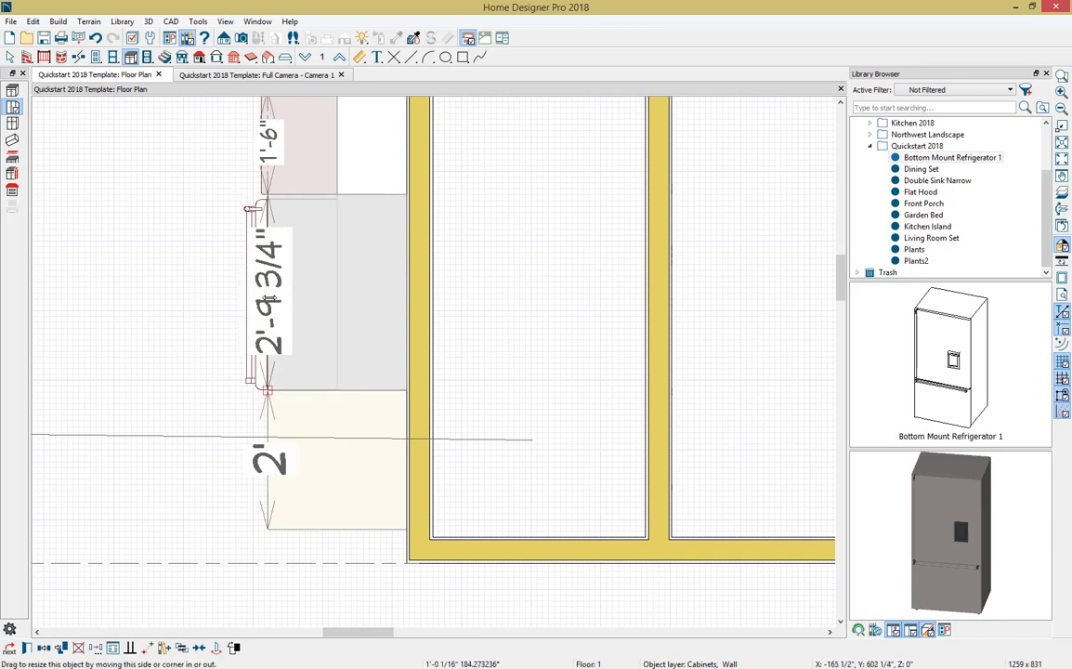
Step: Place a window in the wall above the sink in the 3D camera view
left_click(269, 234)
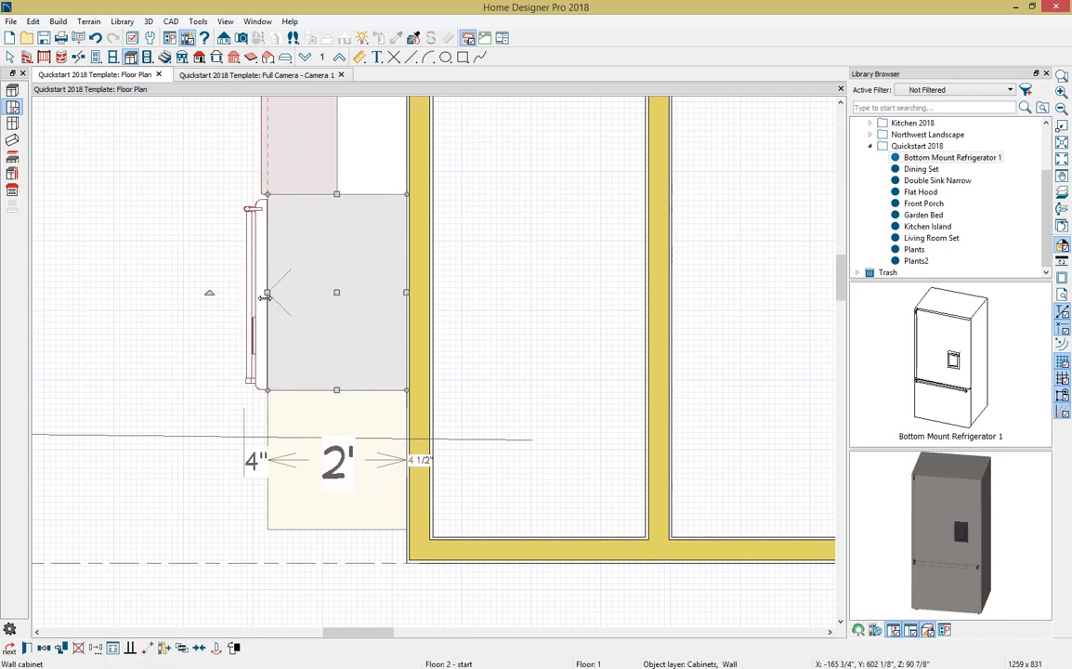
left_click(293, 79)
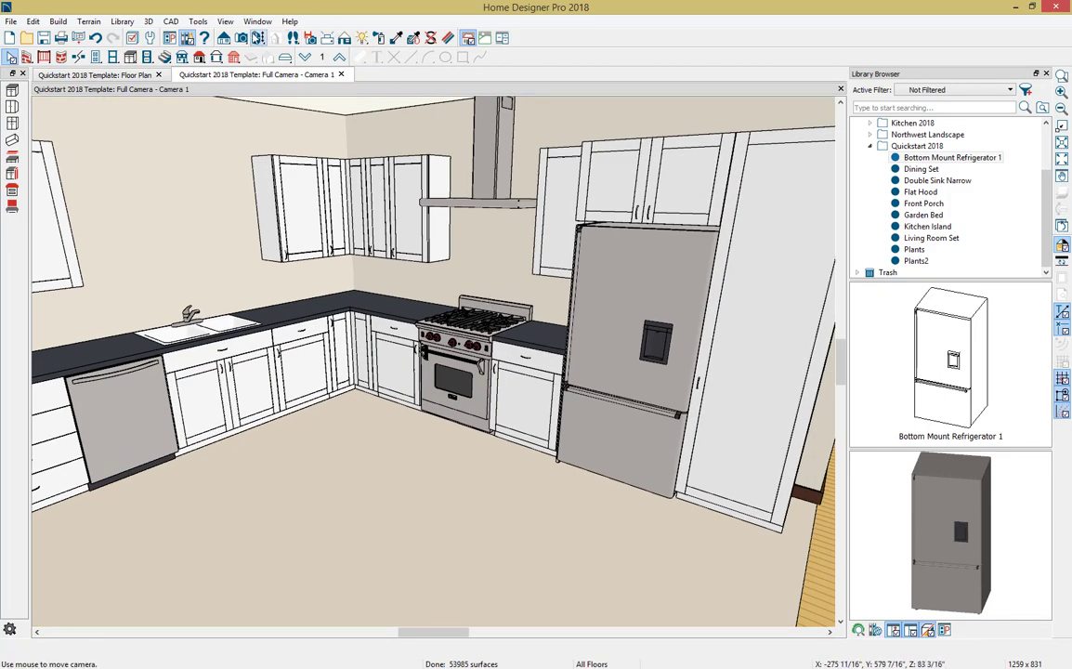
left_click(257, 38)
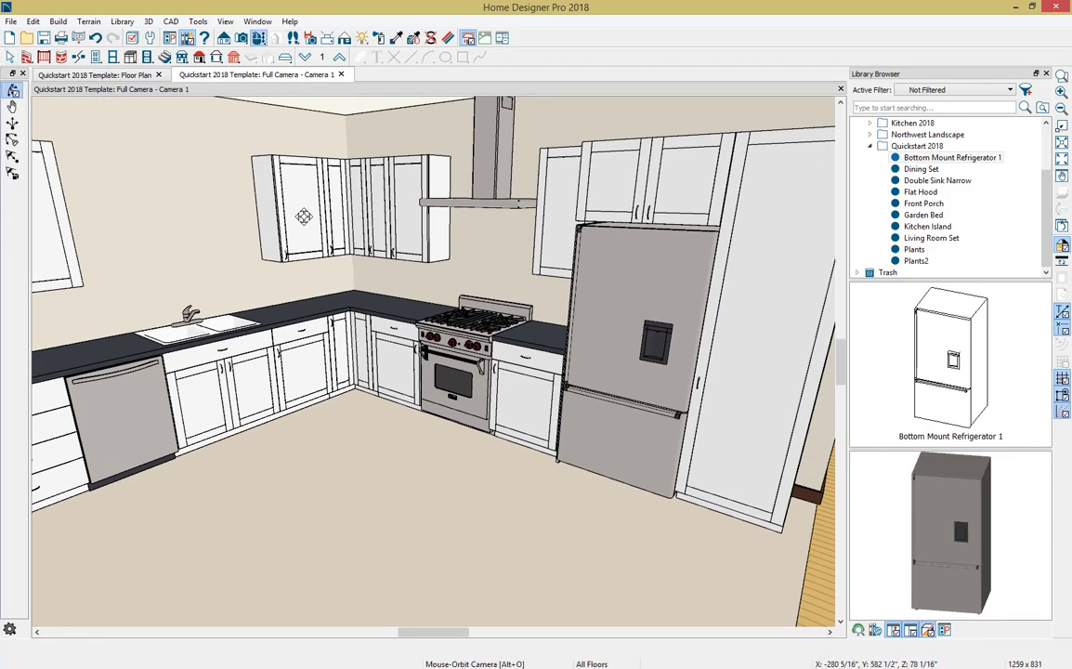
left_click(112, 57)
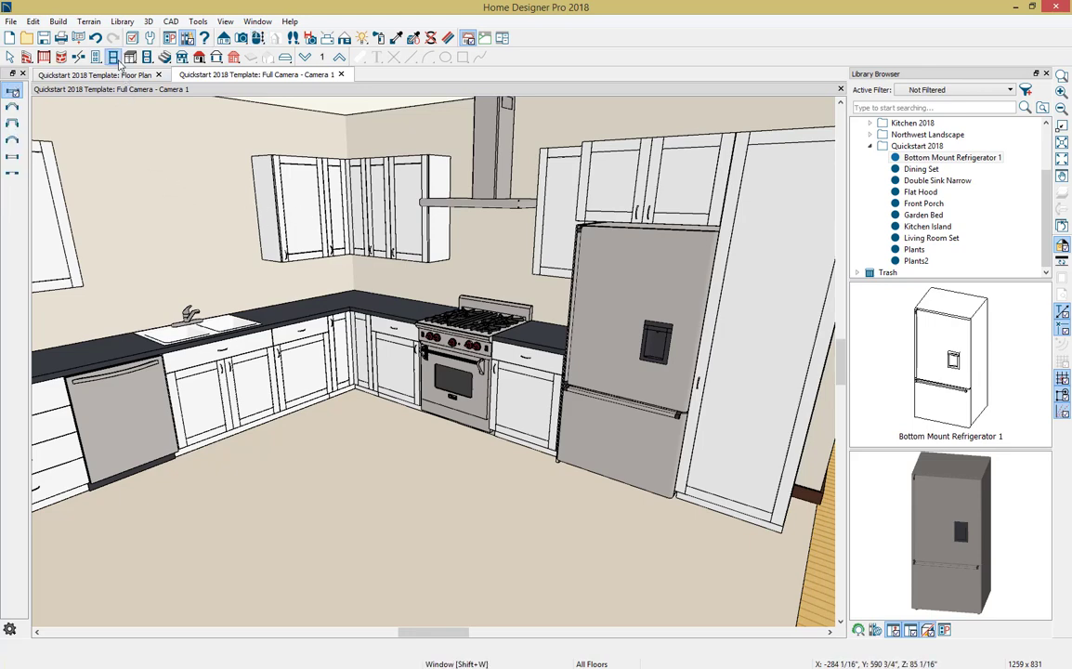
left_click(170, 200)
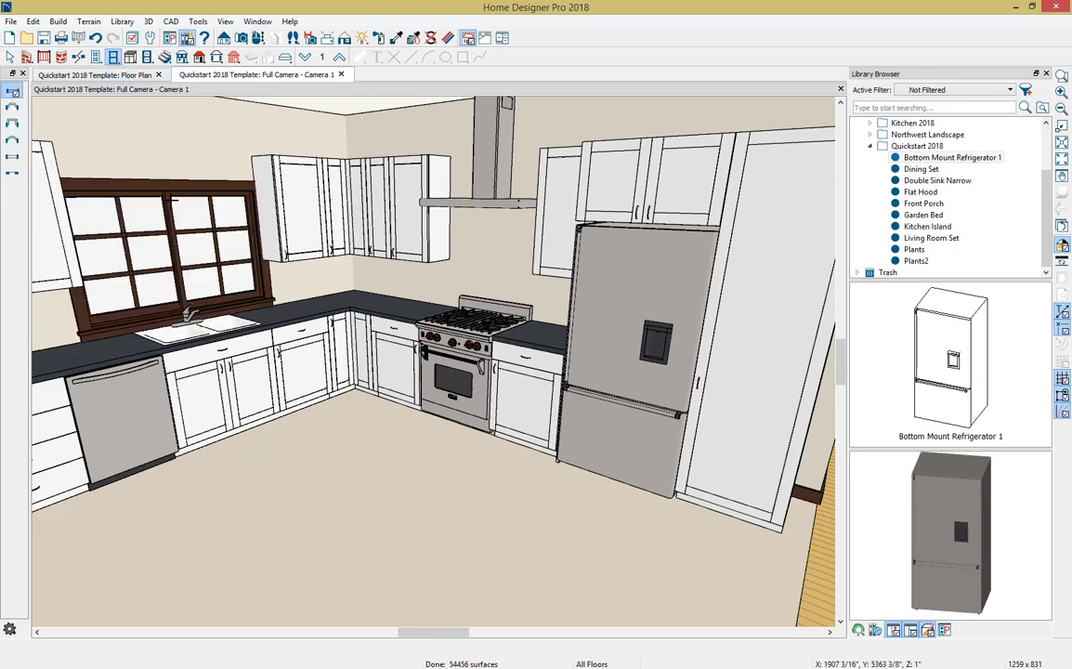
Step: Set the window's width to 42" and center it on the sink base cabinet
double_click(195, 254)
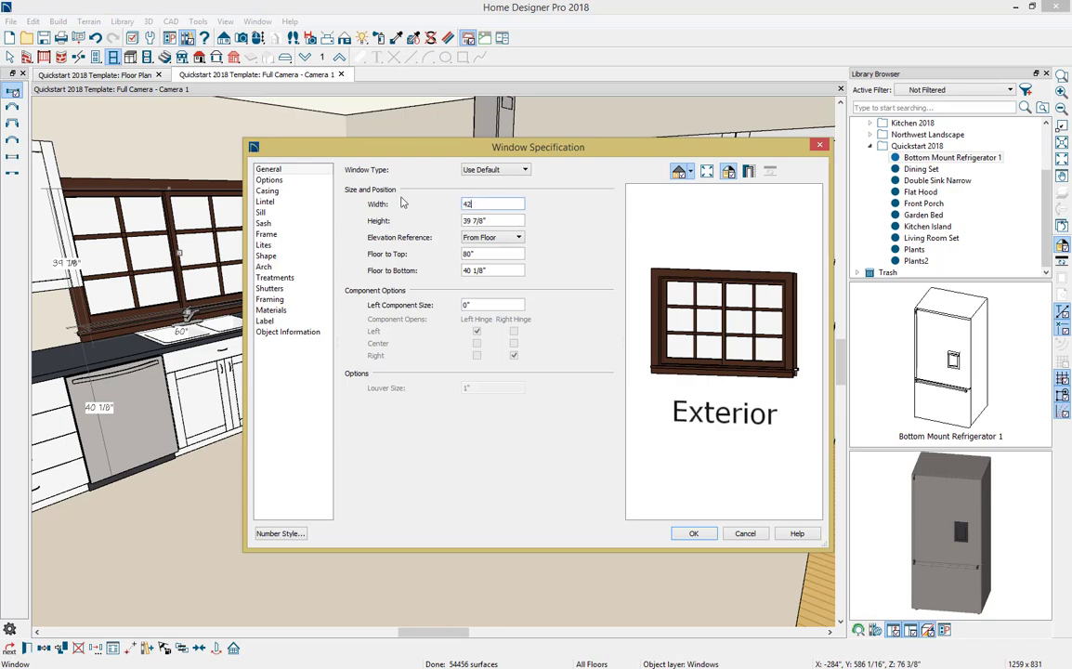
type("42")
key("Return")
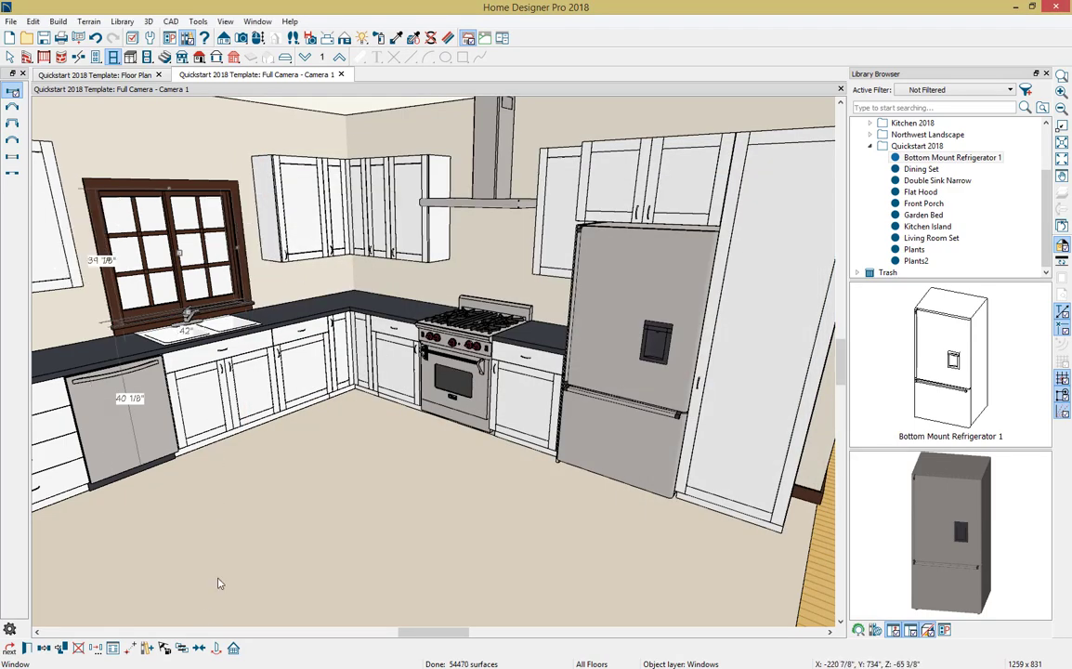
left_click(198, 648)
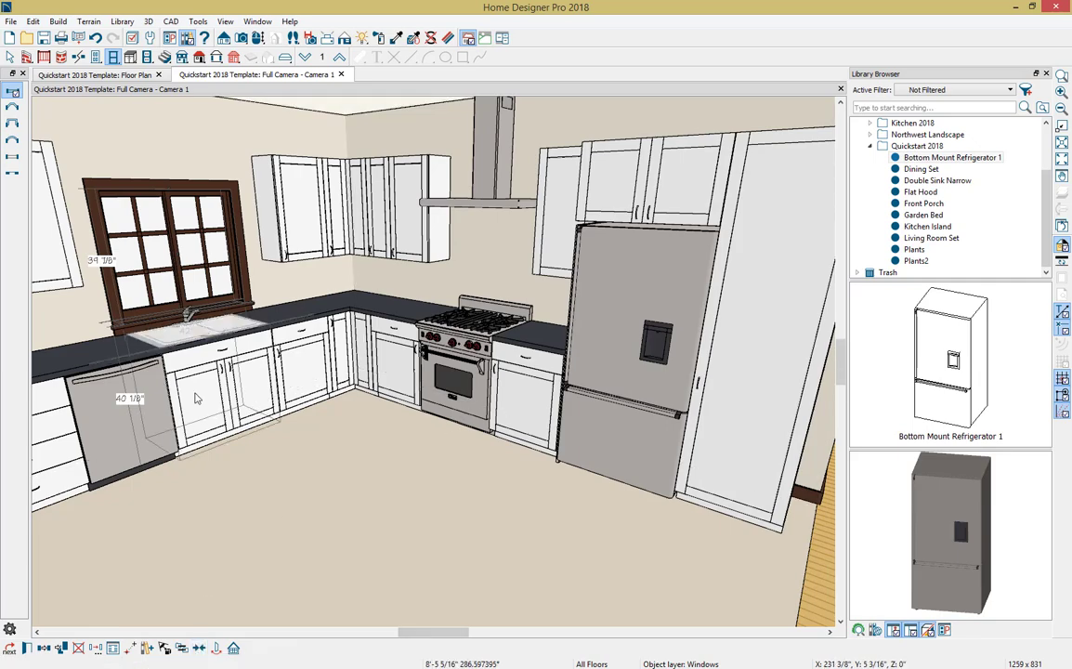
left_click(202, 338)
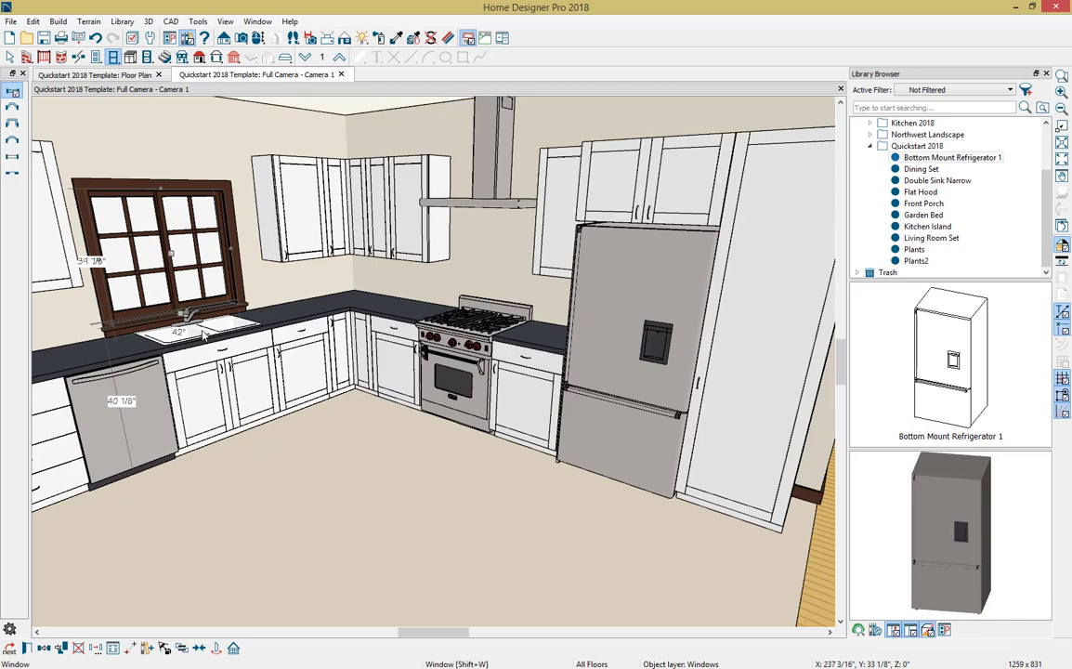
key("Escape")
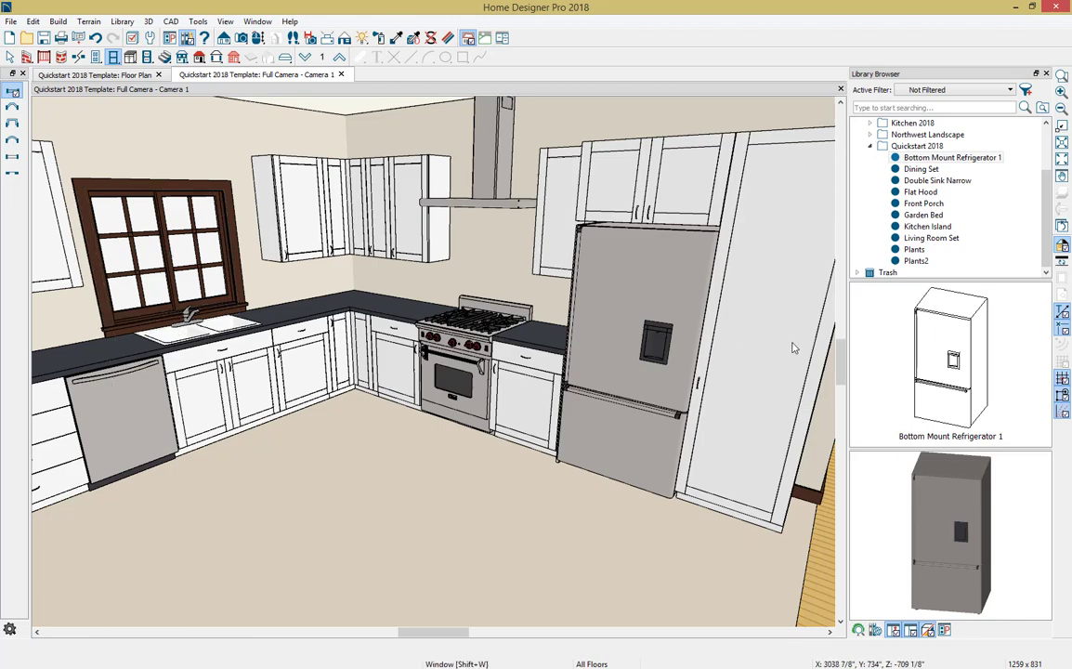
Step: Narrow the full height cabinet beside the refrigerator to 18", keeping it against the refrigerator
left_click(741, 325)
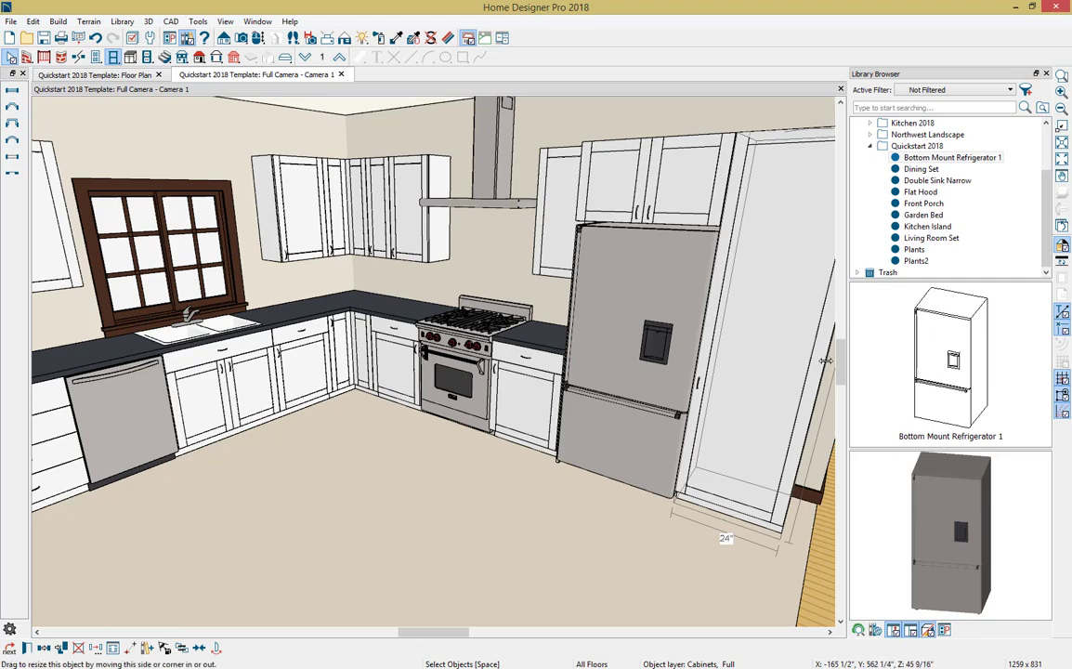
left_click_drag(826, 360, 778, 367)
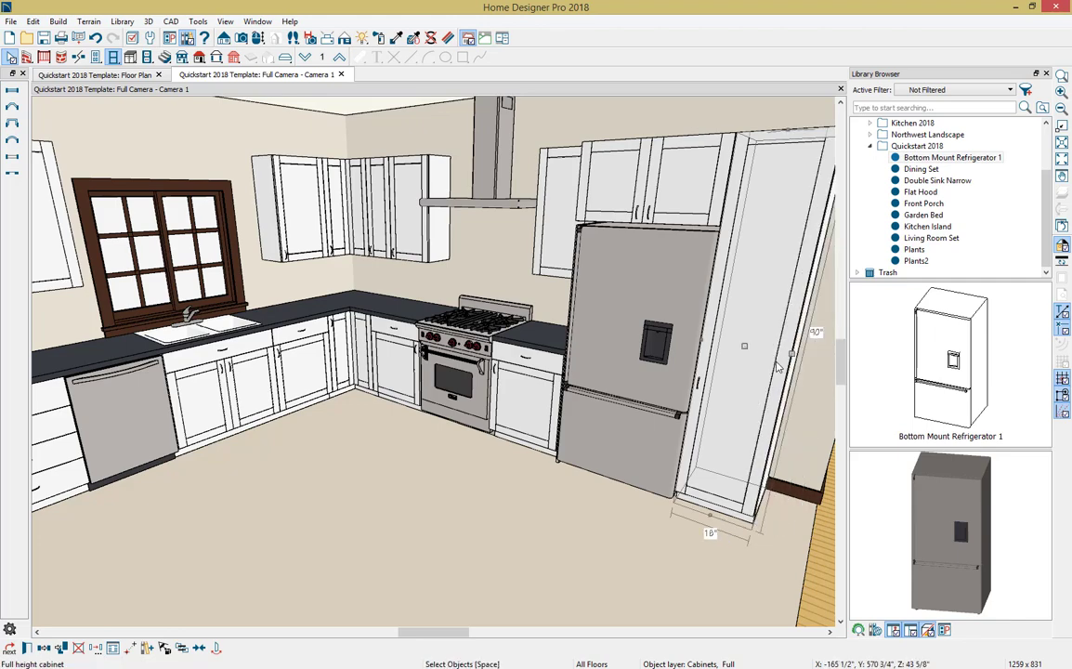
Step: Add a custom backsplash to the wall behind the range, filling the area between the countertop and wall cabinets
middle_click_drag(522, 293, 611, 284)
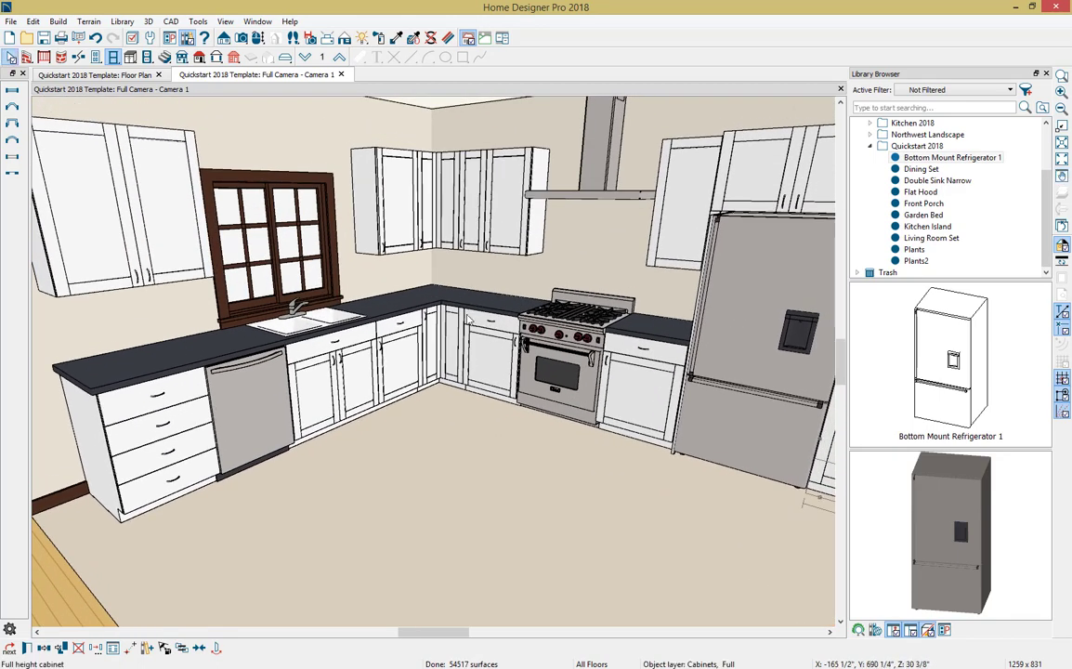
left_click(131, 59)
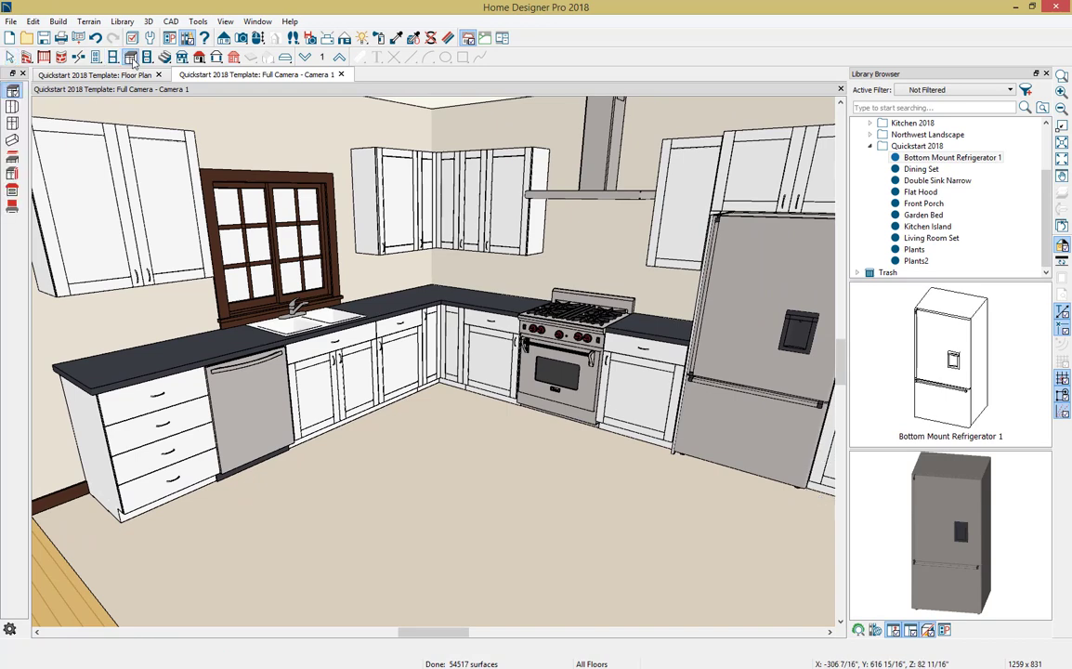
left_click(12, 205)
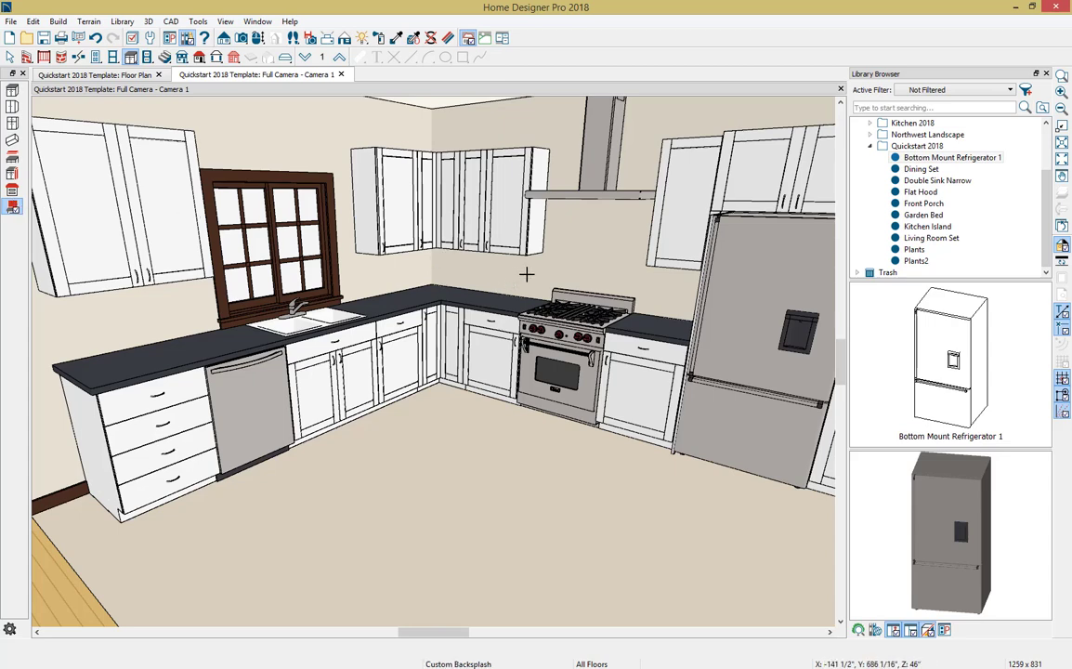
left_click(526, 274)
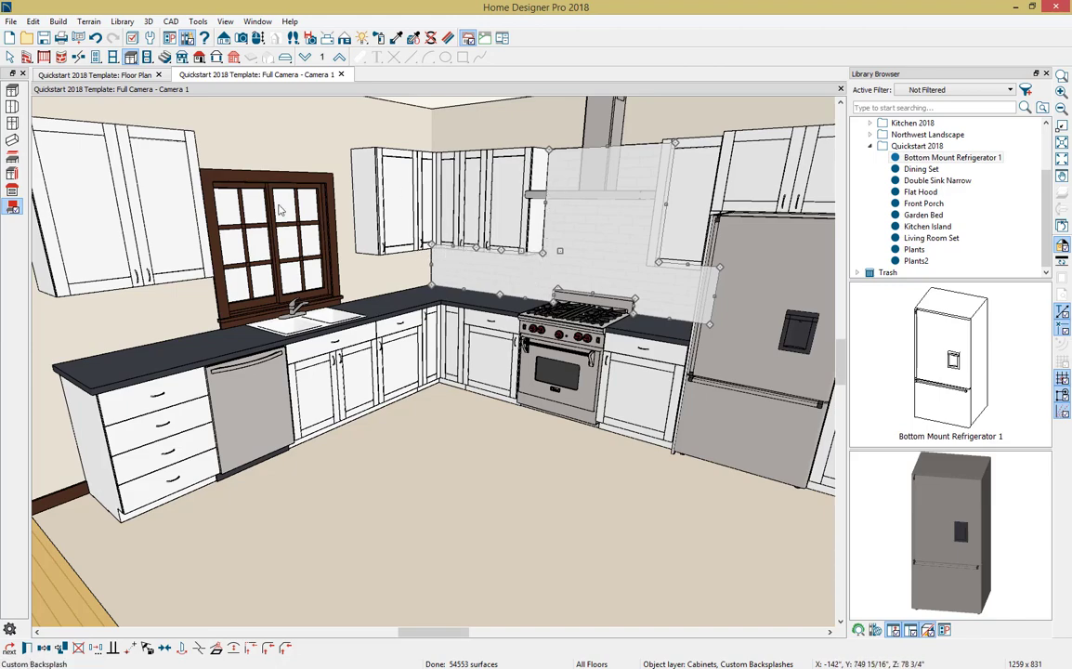
Step: Add a custom backsplash around the window on the sink wall and extend its lower edge down to the countertop
left_click(12, 206)
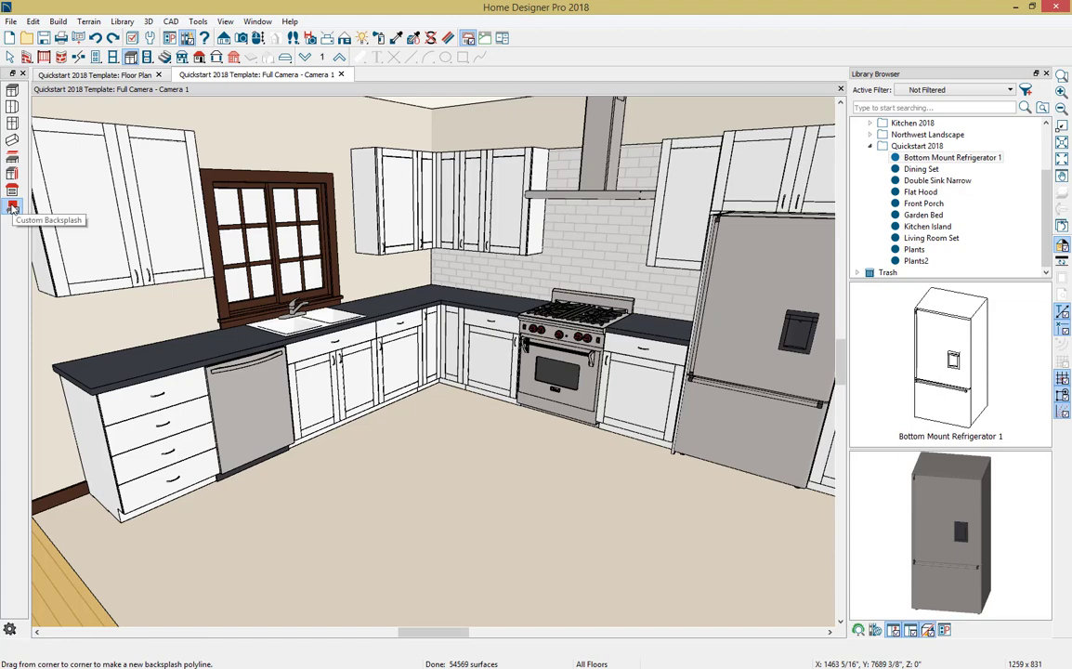
left_click(343, 217)
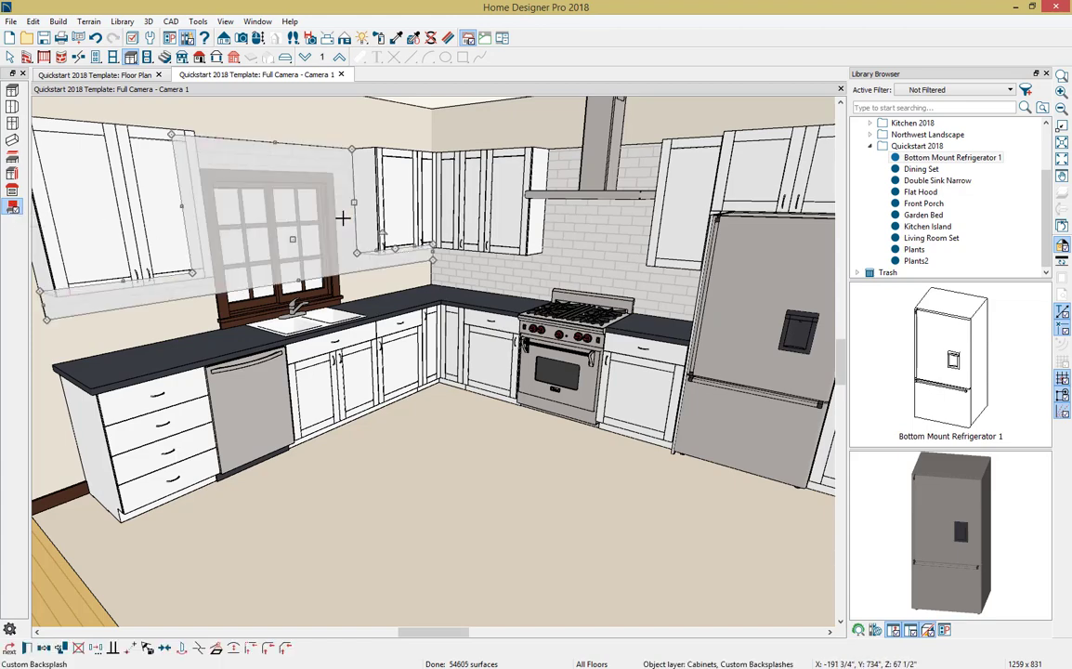
left_click_drag(296, 299, 297, 312)
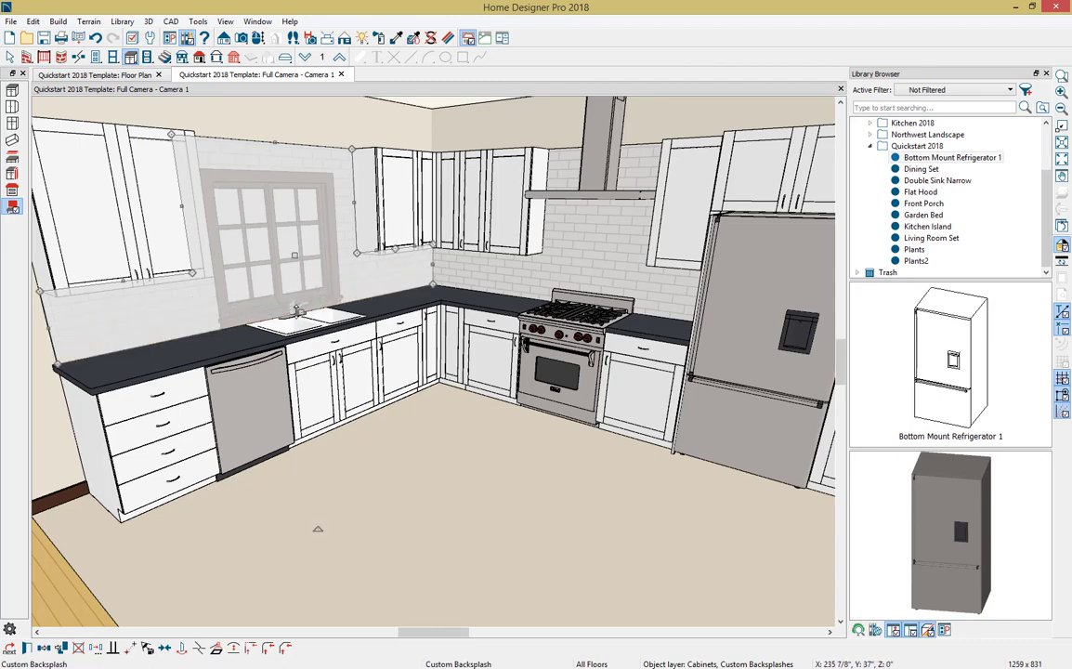
key("space")
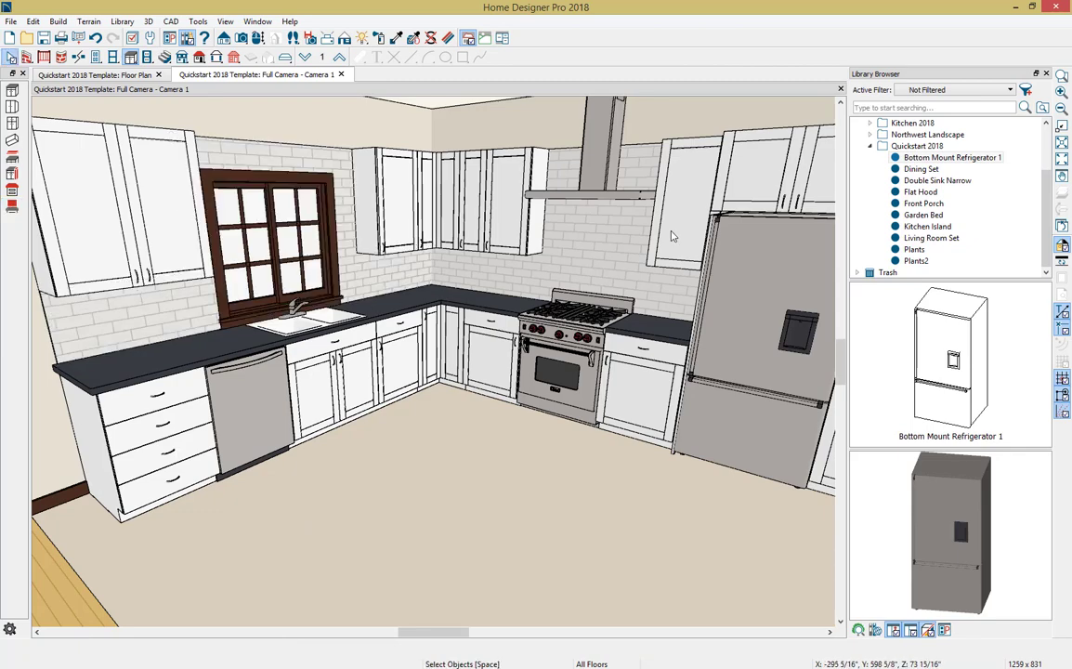
Step: Place the Kitchen Island from the Quickstart 2018 library on the open floor in front of the counters
left_click(899, 230)
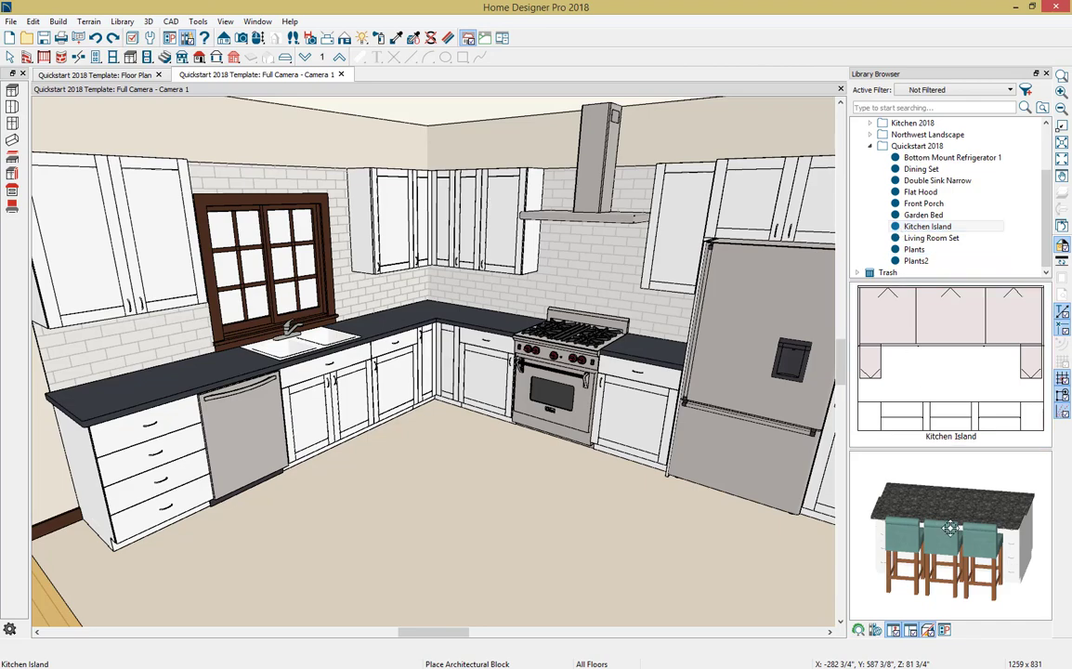
left_click_drag(854, 474, 1053, 539)
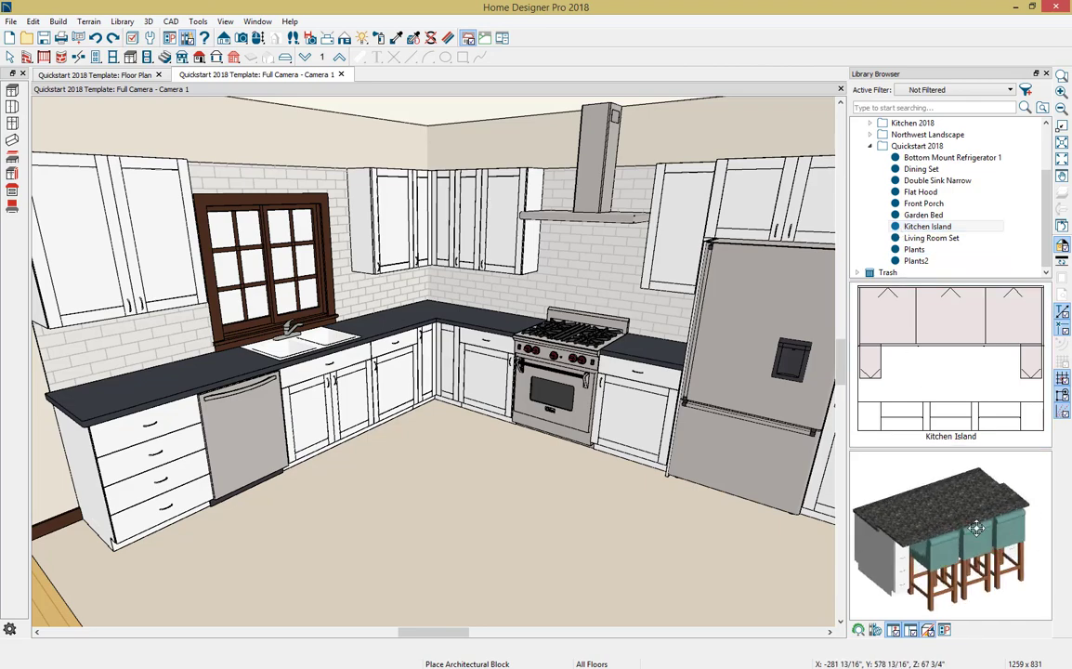
left_click_drag(881, 501, 1024, 500)
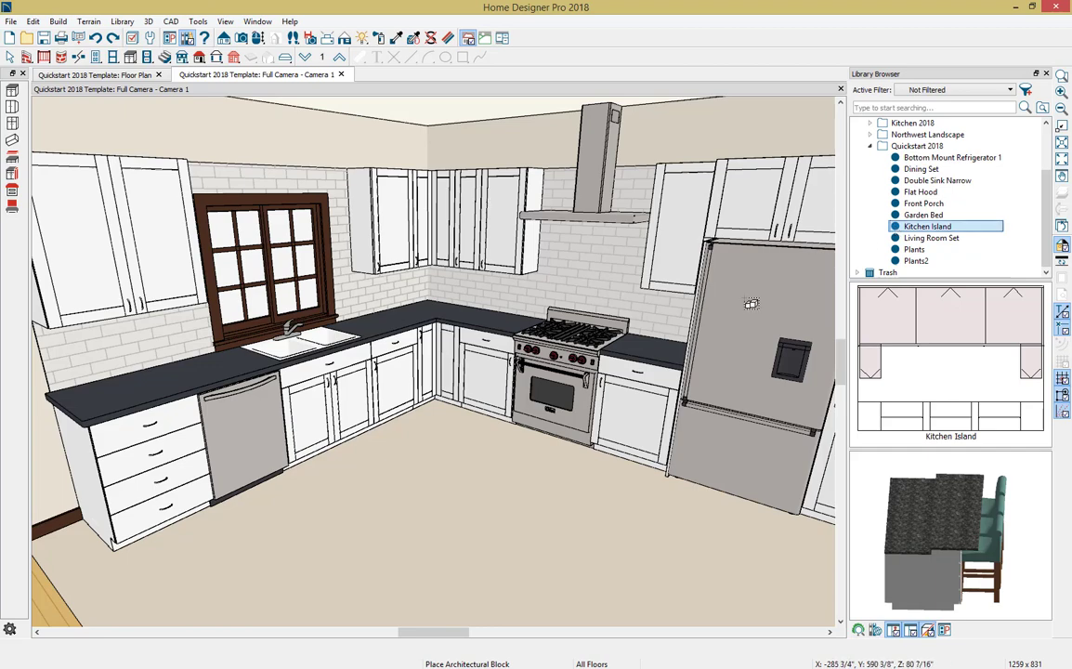
left_click(485, 548)
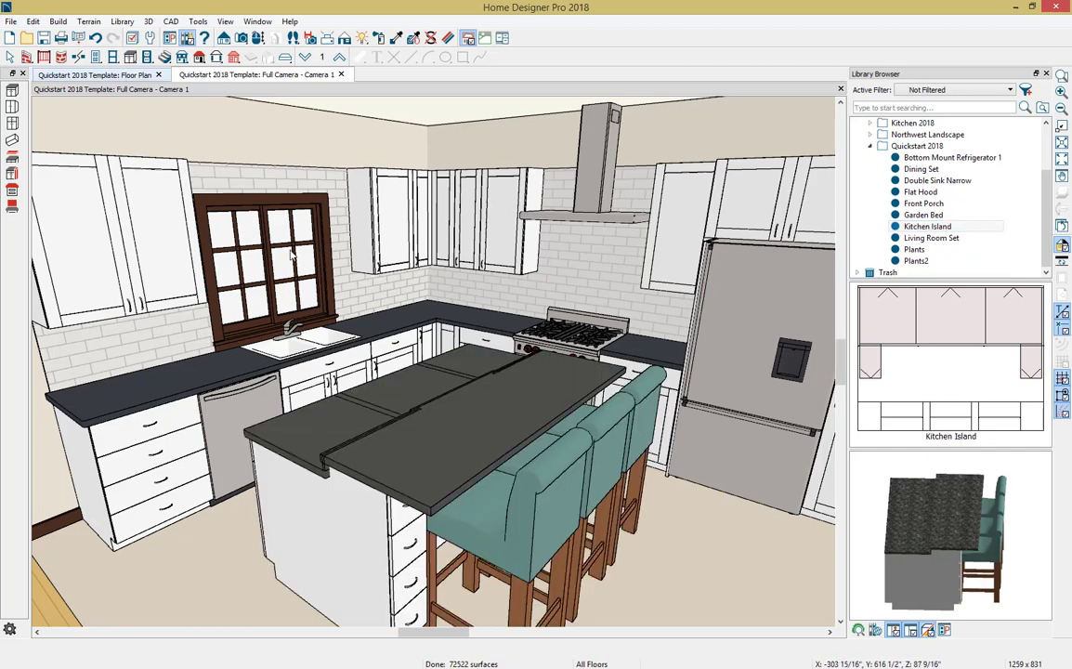
Step: In the floor plan, move the kitchen island to about 4'-5" from the sink-wall counter and explode its architectural block
left_click(129, 79)
middle_click_drag(325, 529, 382, 342)
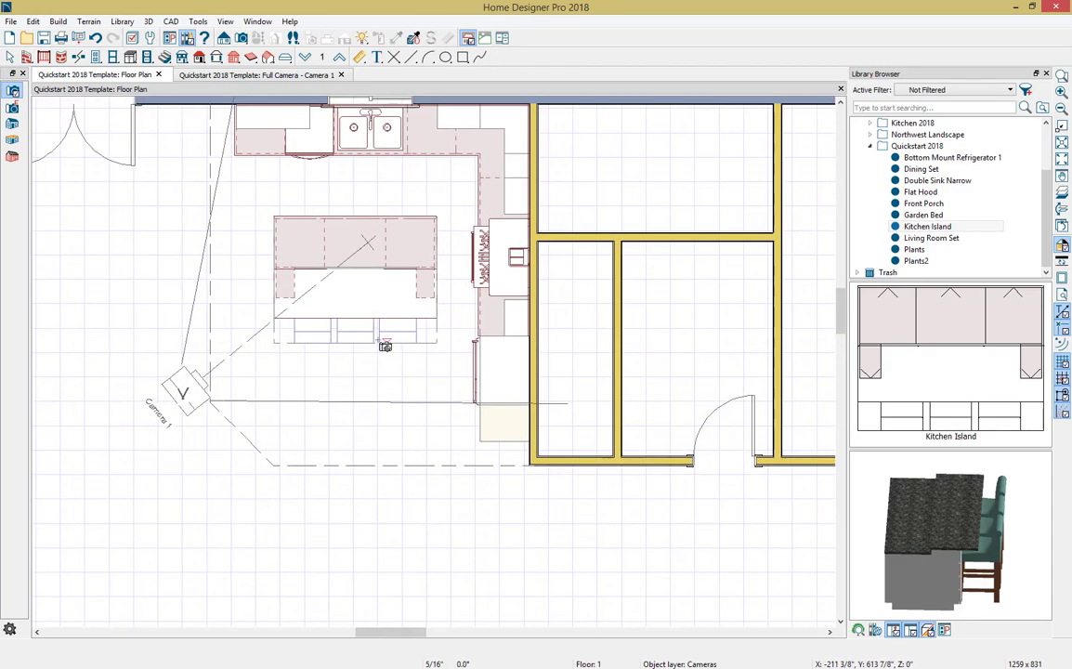
left_click(367, 297)
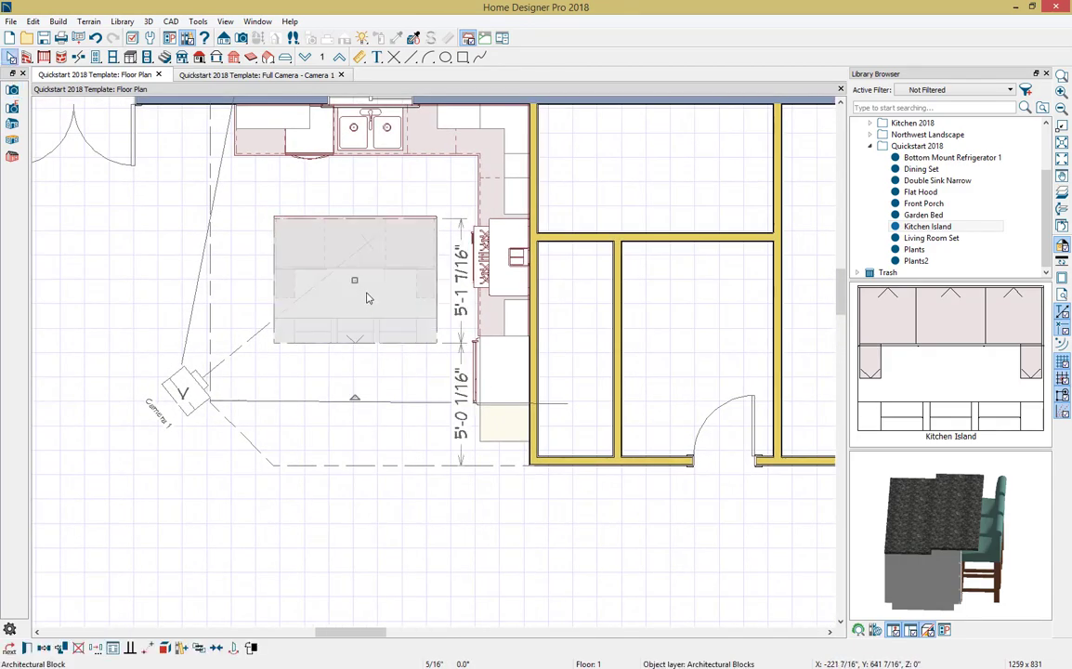
left_click_drag(354, 283, 322, 321)
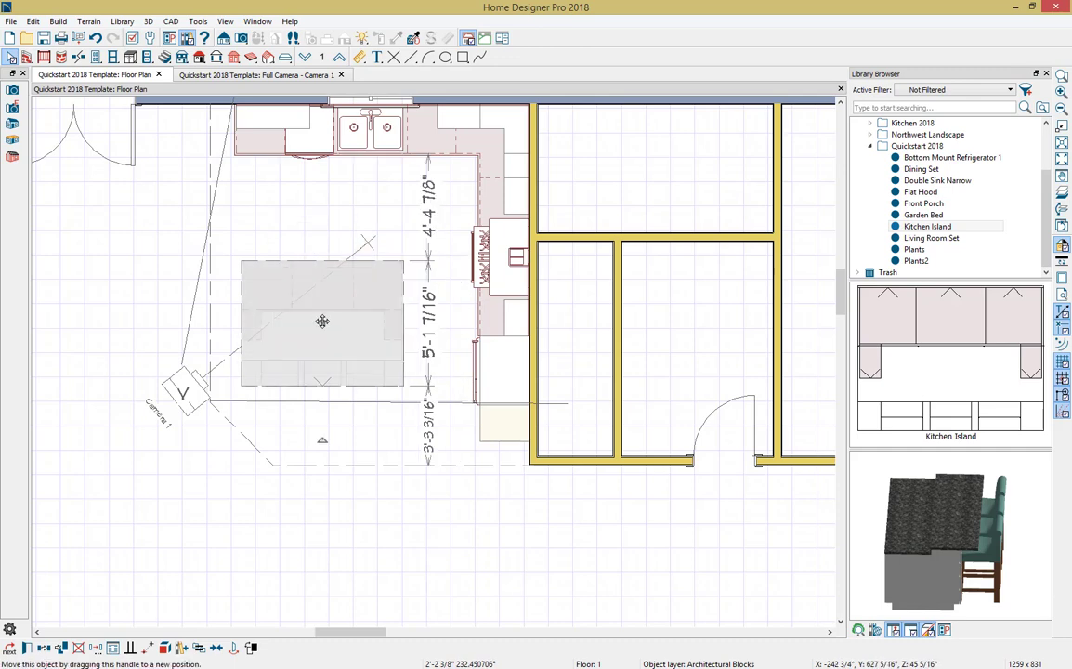
left_click(169, 648)
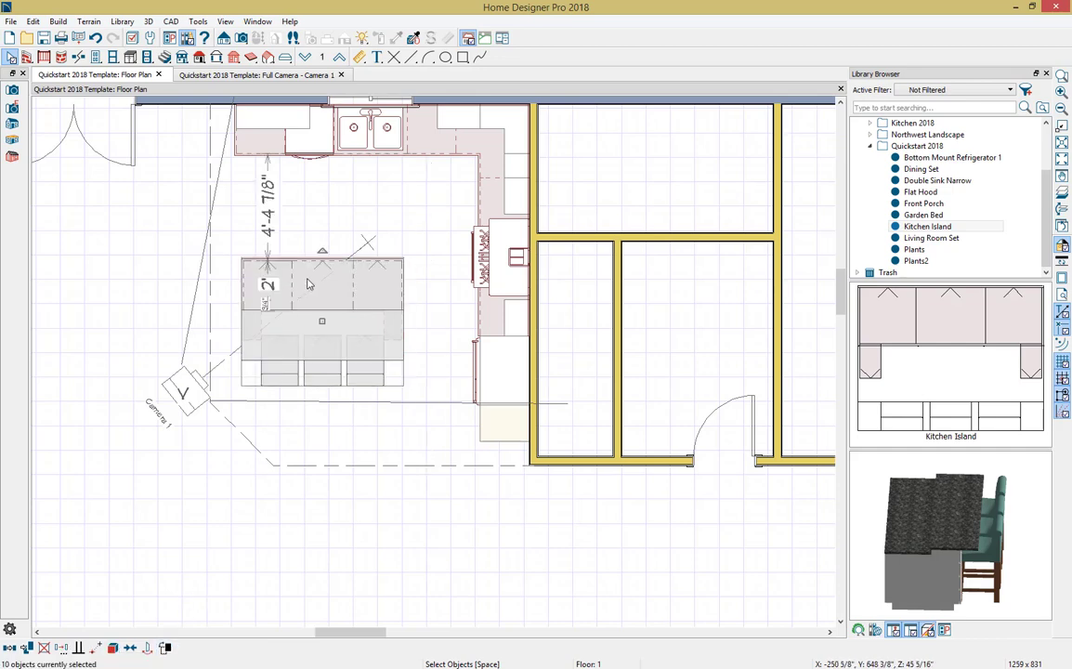
Step: Group the island's middle base cabinet and the one at its camera-side end into an architectural block, and undo the grouping
left_click(310, 284)
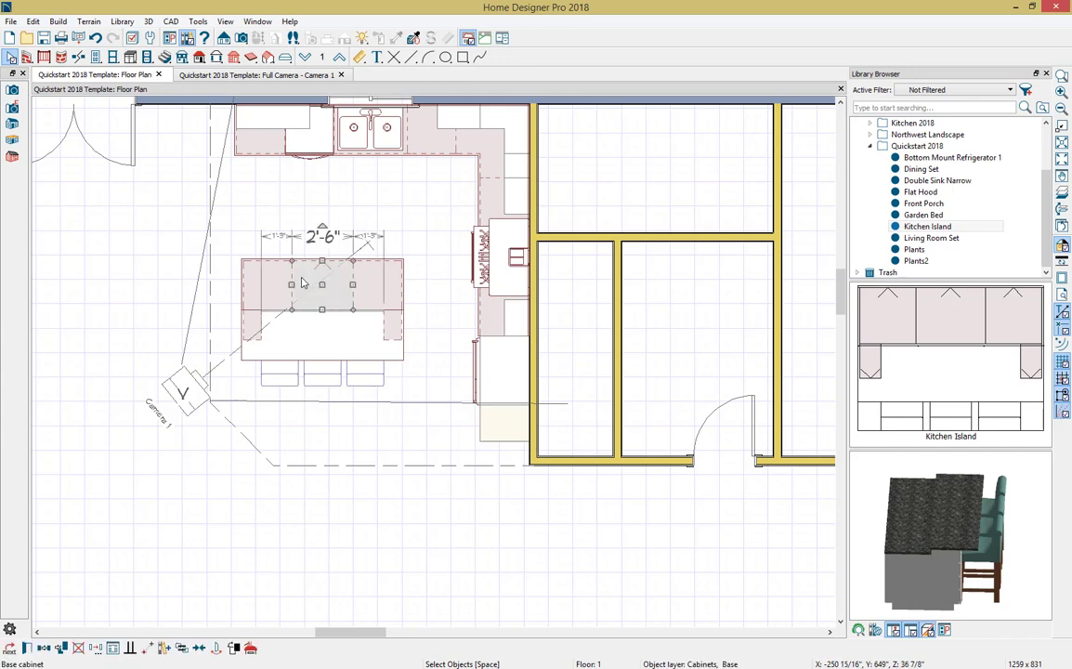
left_click(269, 280, "shift")
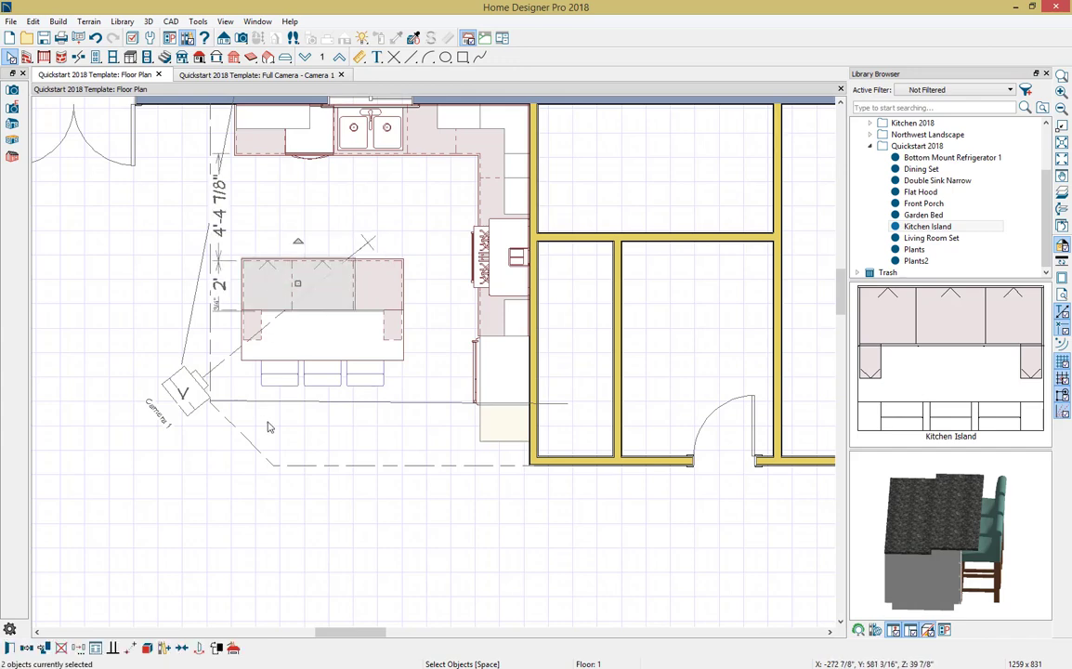
left_click(146, 649)
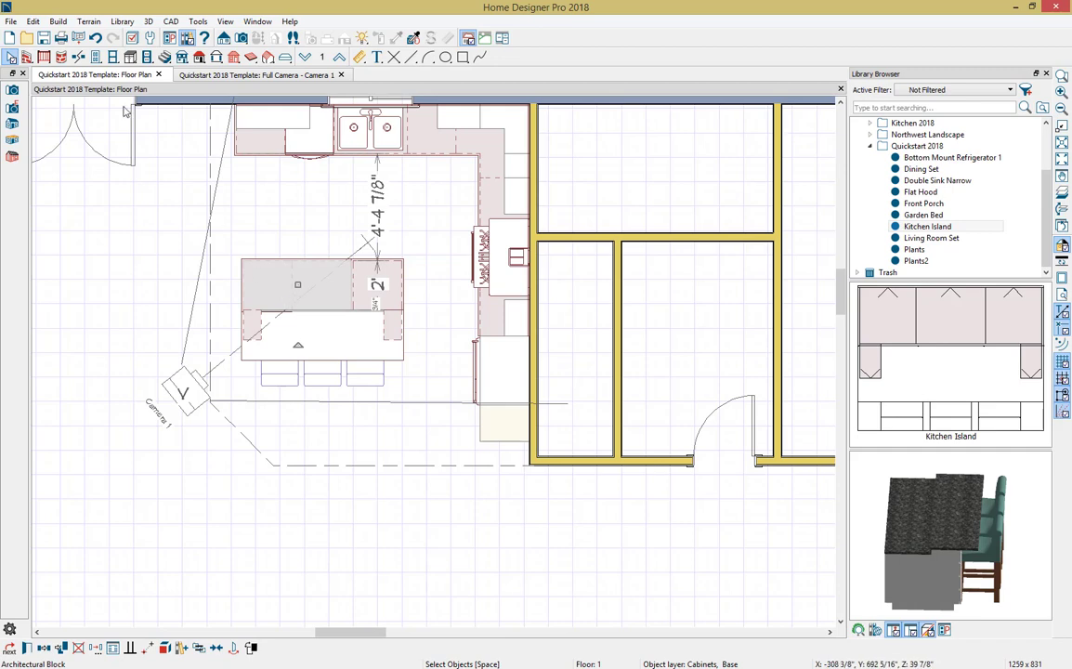
left_click(95, 38)
left_click(265, 288)
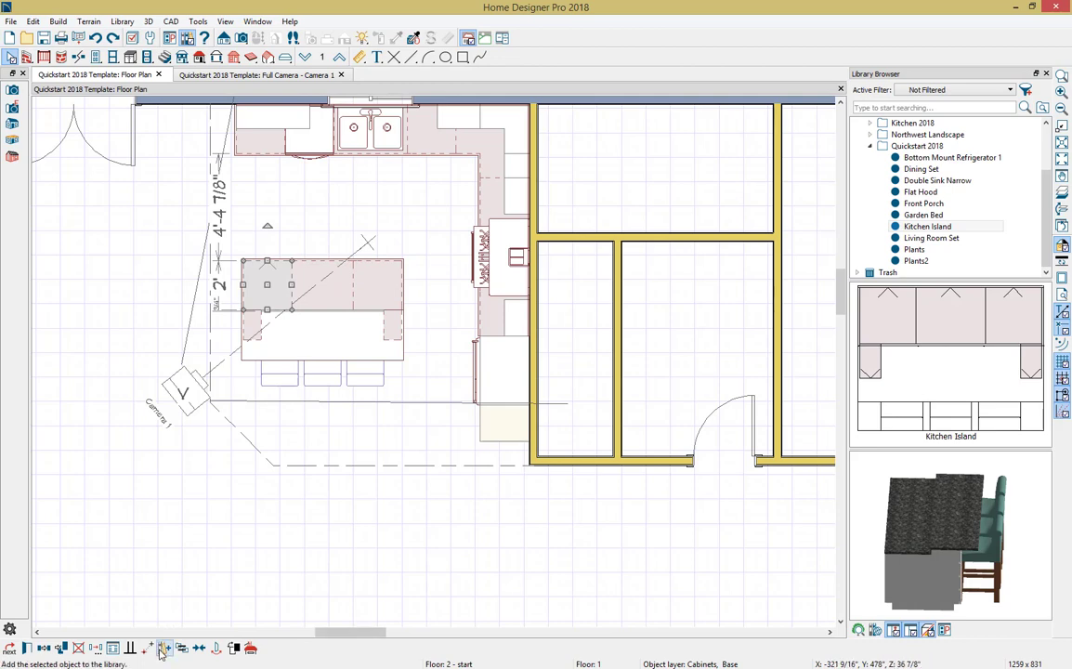
left_click(161, 652)
left_click(190, 572)
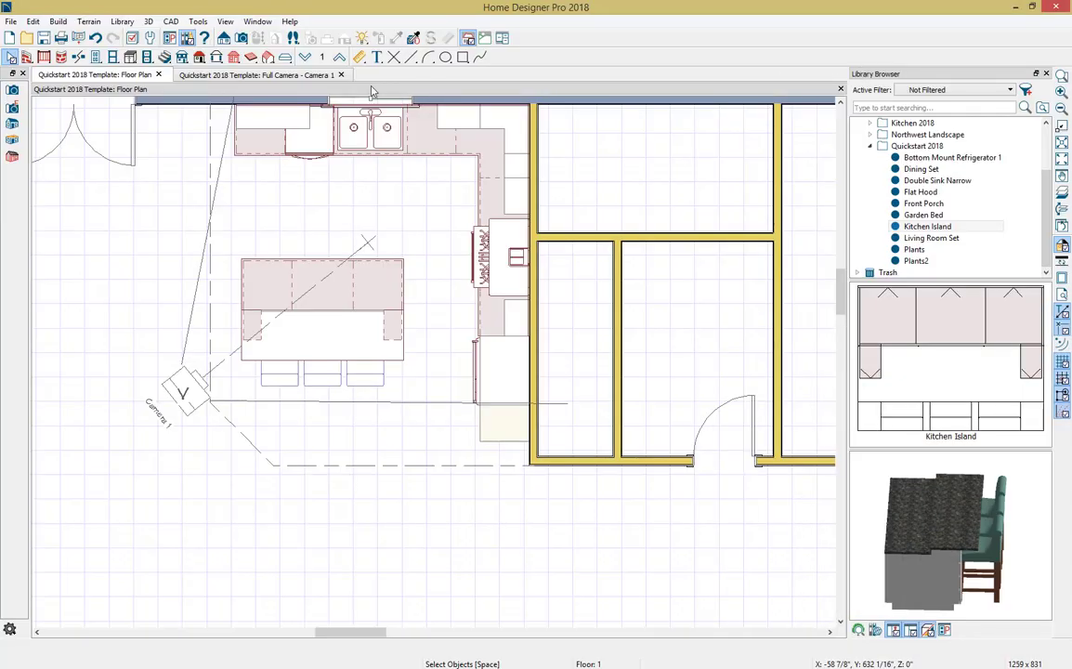
Step: In the Camera 1 view, paint the backsplashes on both walls with Pea Copper from Glass Strip Tile and switch to standard rendering
left_click(286, 75)
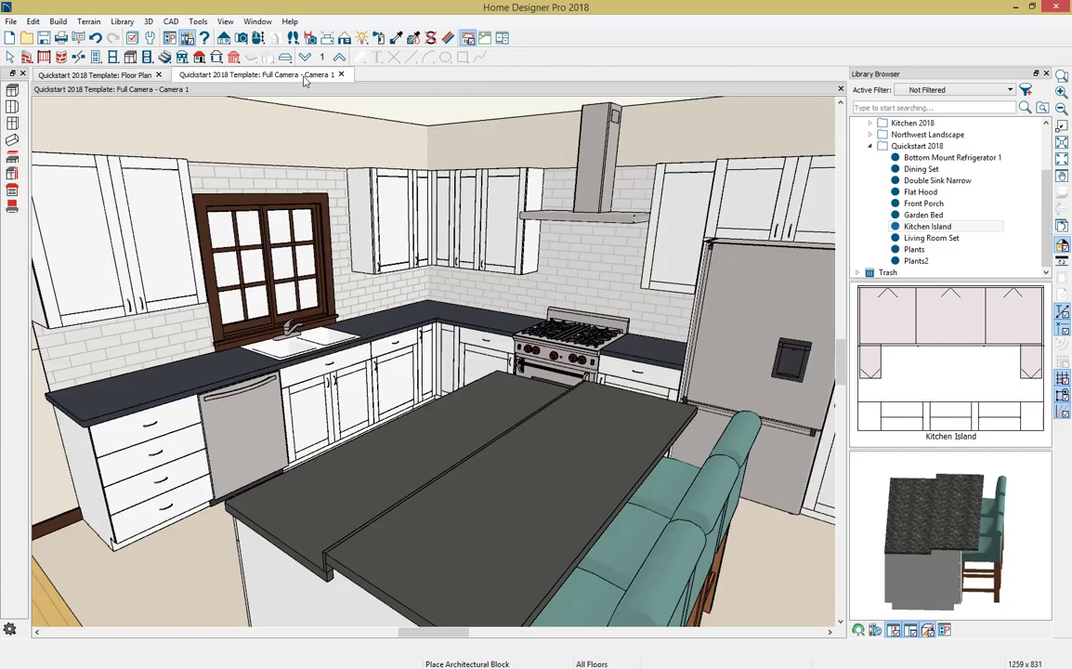
left_click(379, 39)
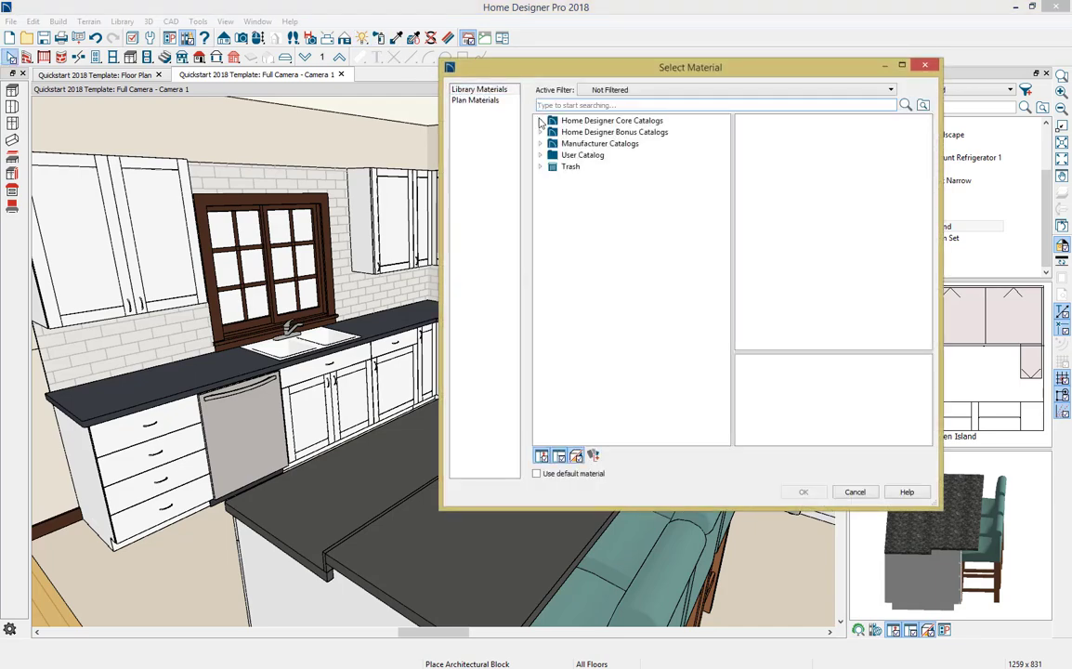
left_click(541, 133)
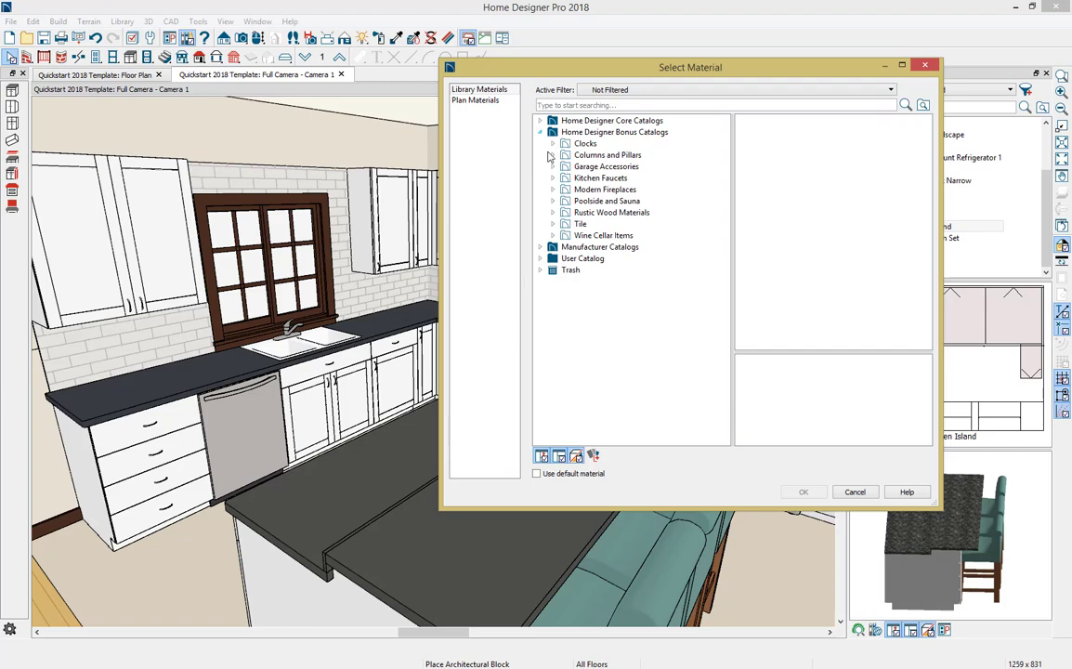
left_click(553, 224)
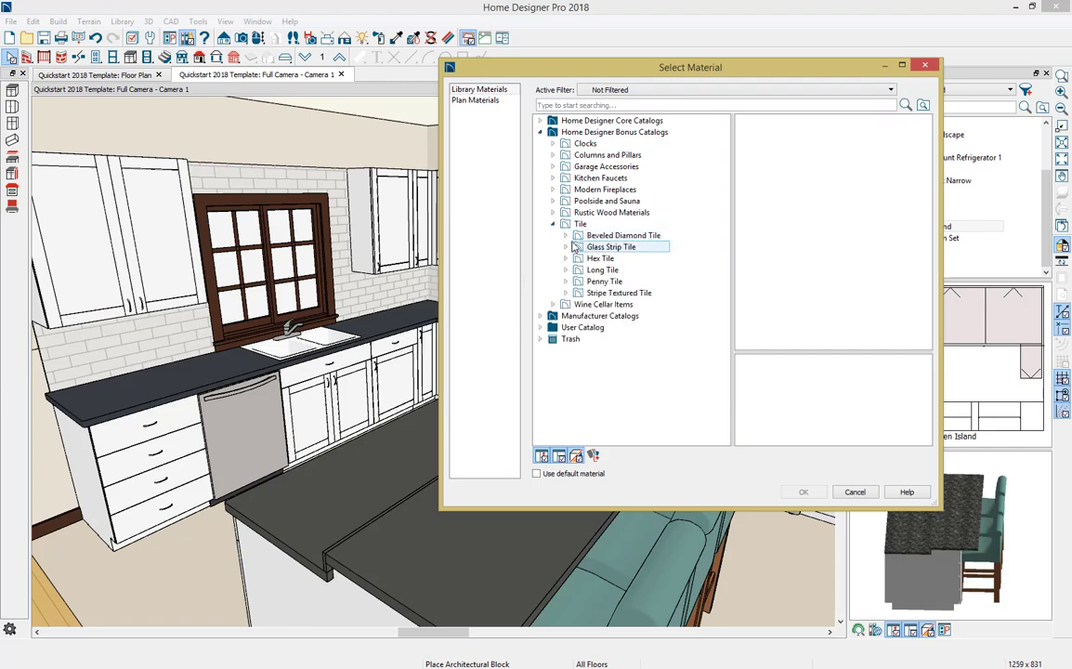
double_click(610, 247)
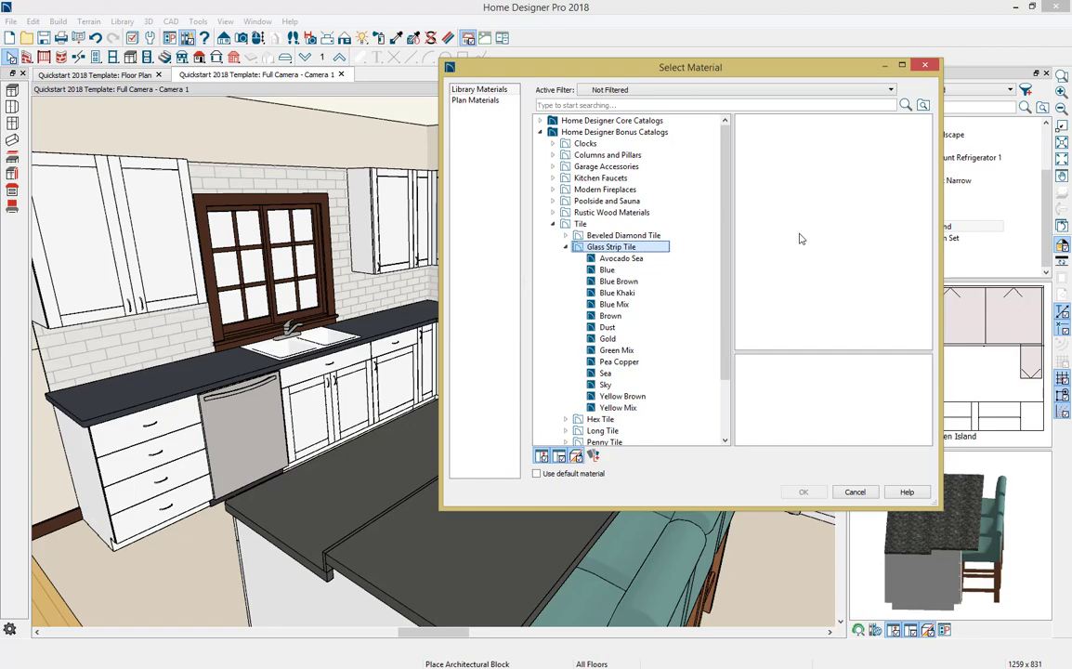
left_click(768, 274)
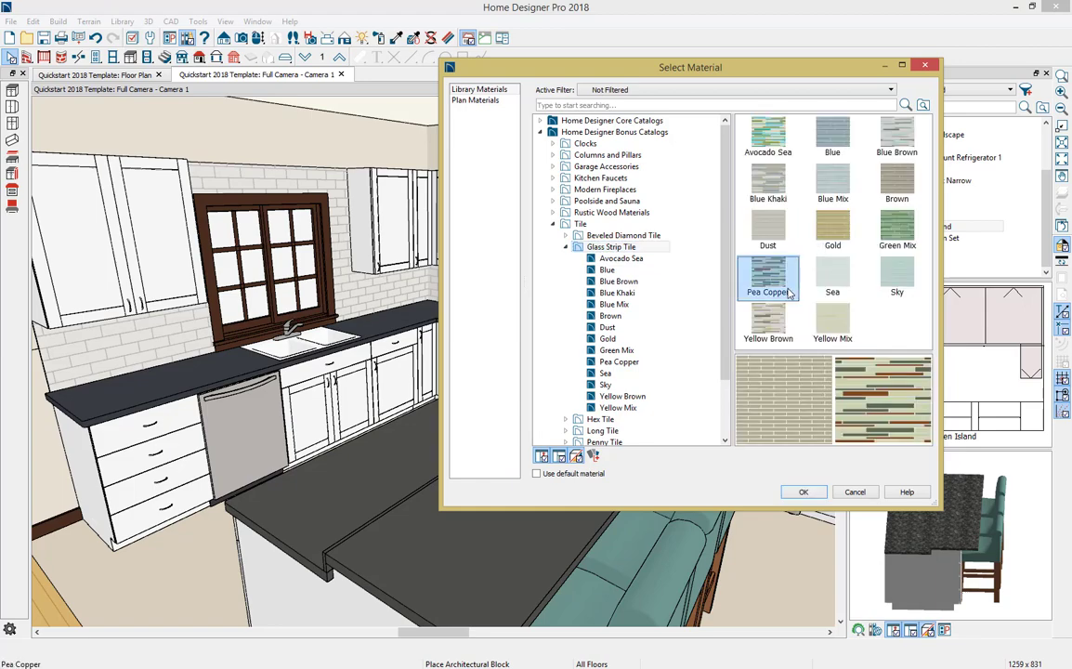
left_click(804, 497)
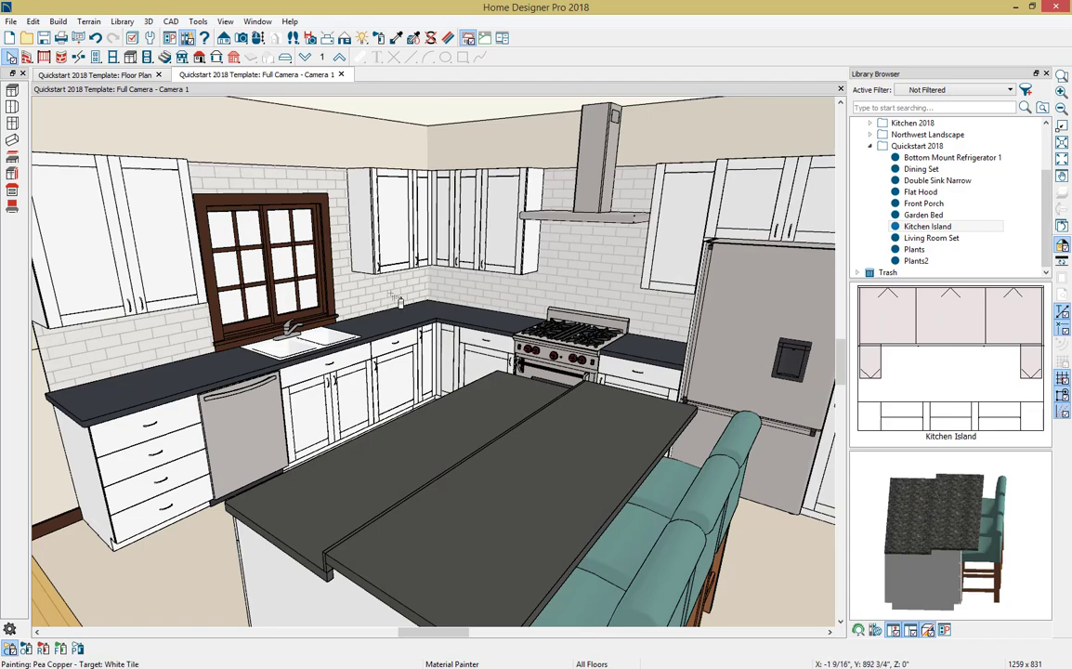
left_click(394, 295)
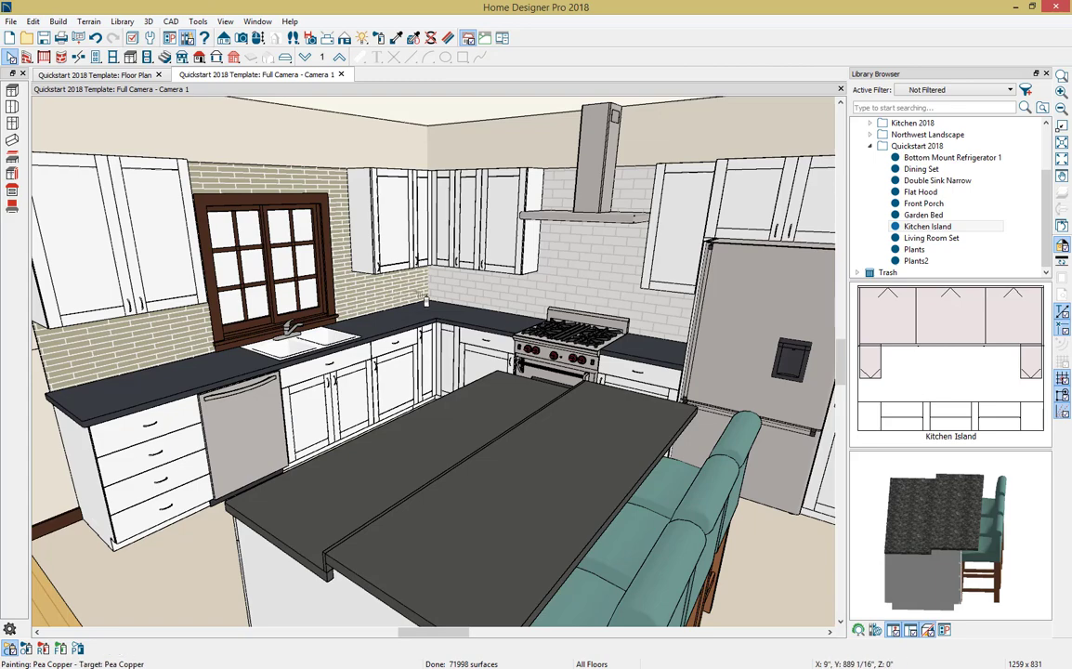
left_click(459, 295)
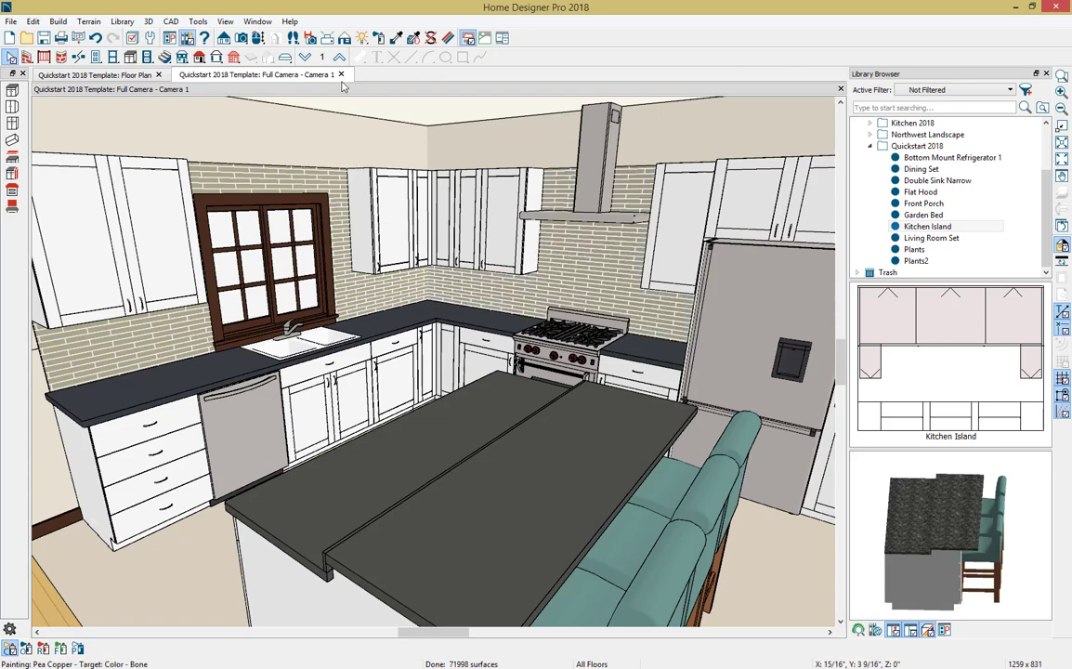
left_click(345, 38)
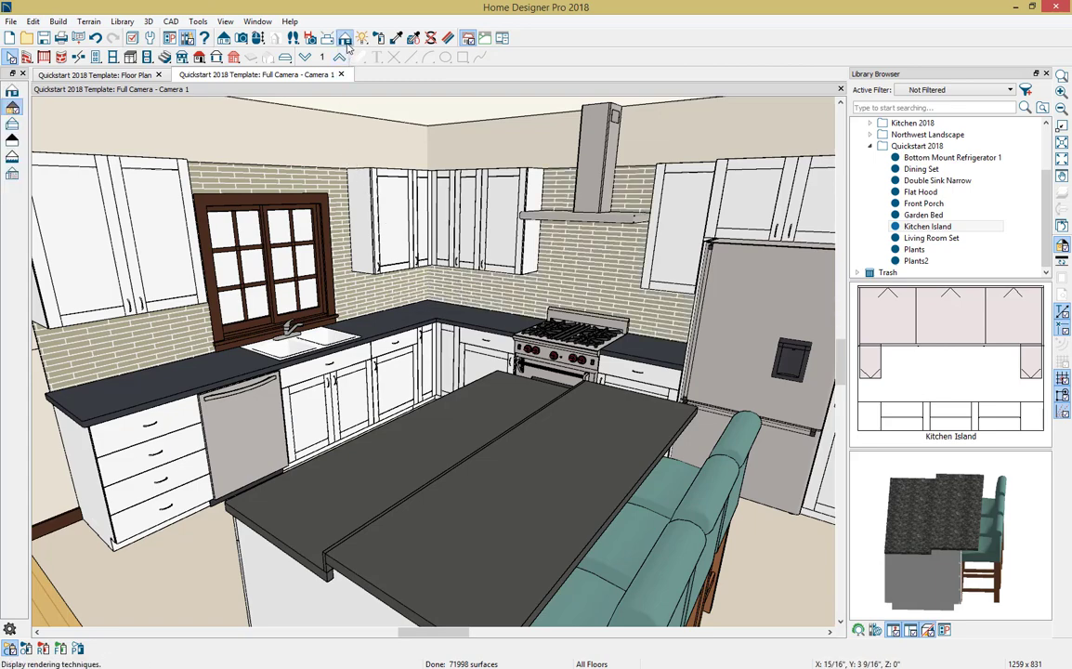
left_click(14, 90)
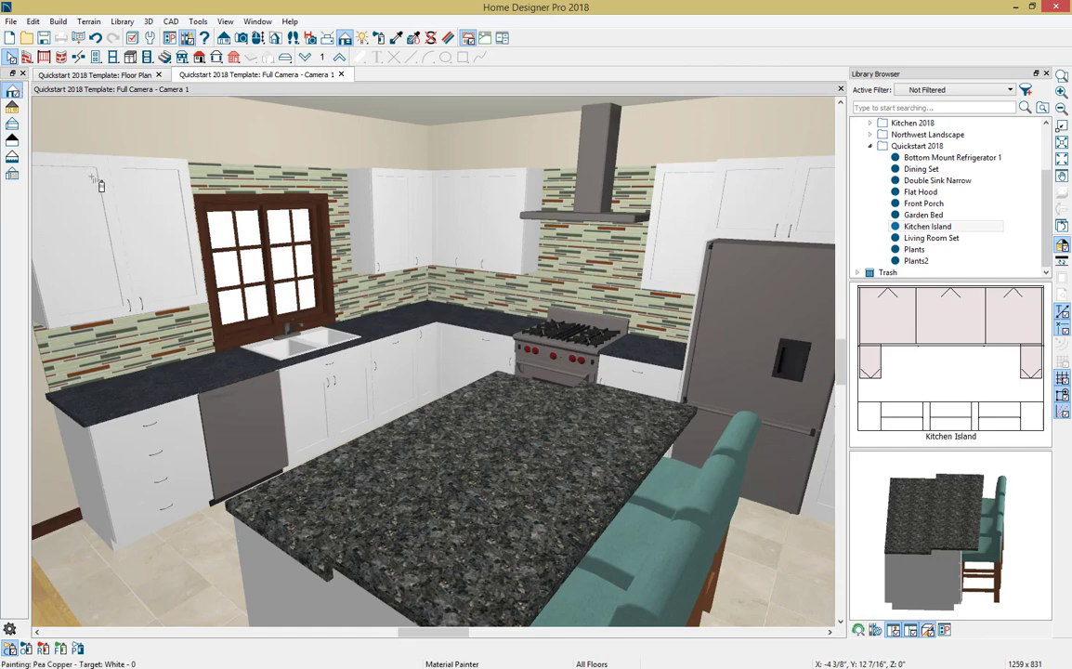
Step: Search the library for "hershey" and paint only the drawer fronts of the end base cabinet with Color - Hershey
left_click(883, 108)
type("hershey")
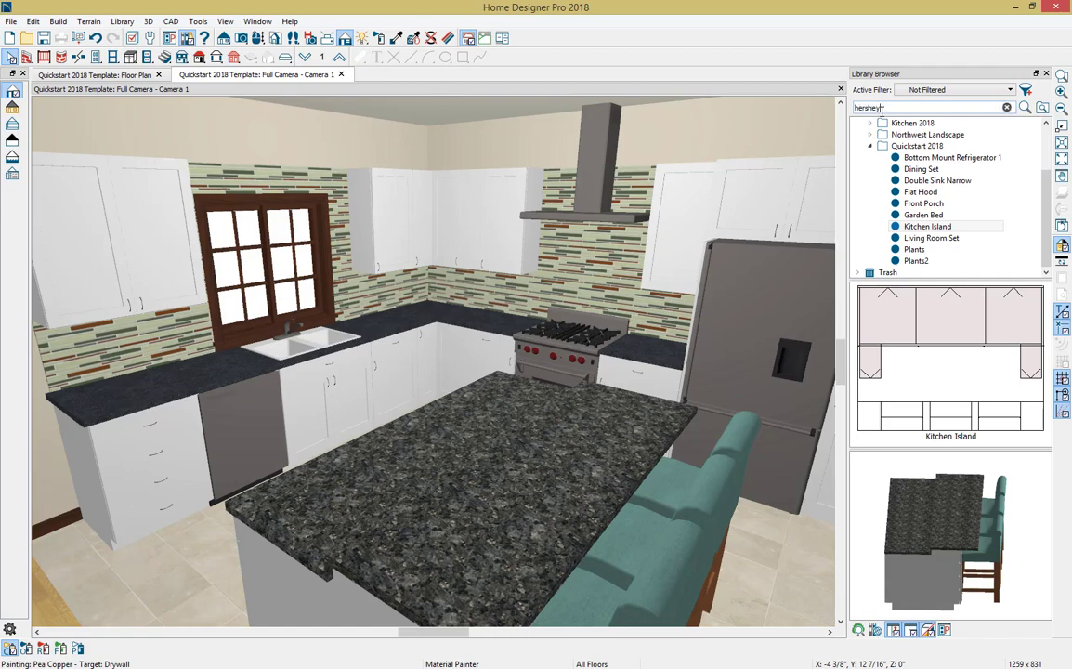
key("Return")
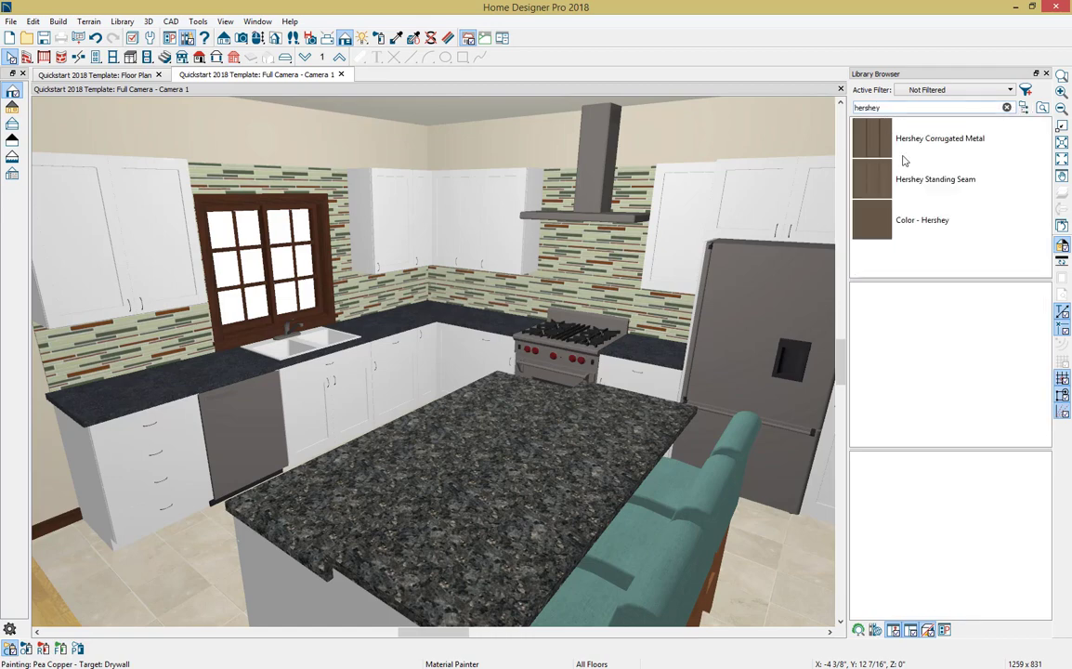
left_click(920, 217)
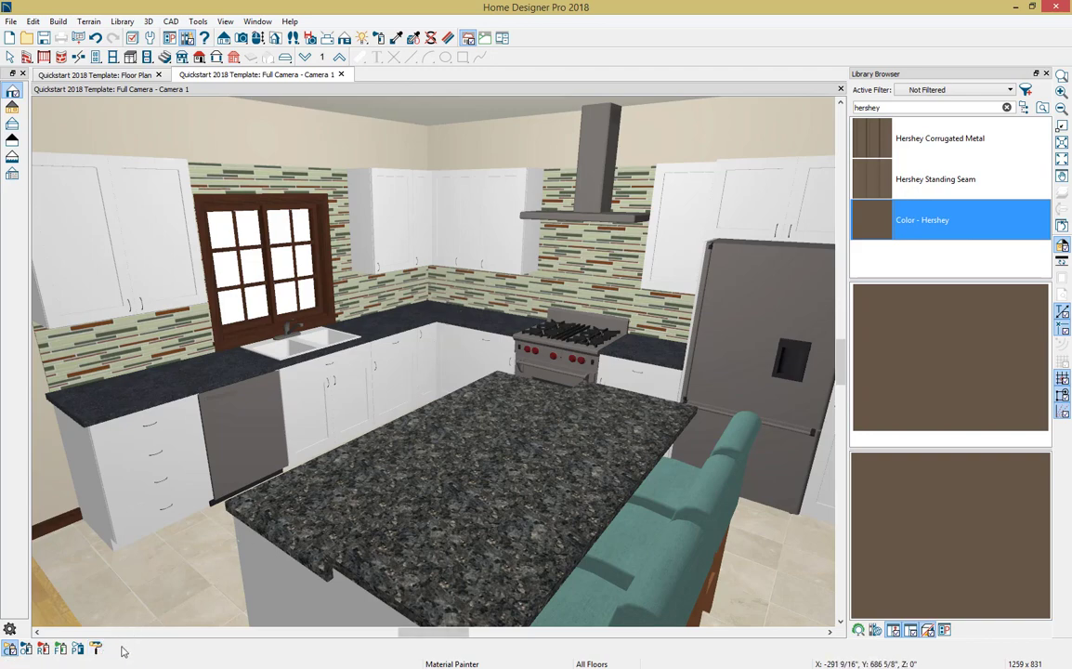
left_click(9, 651)
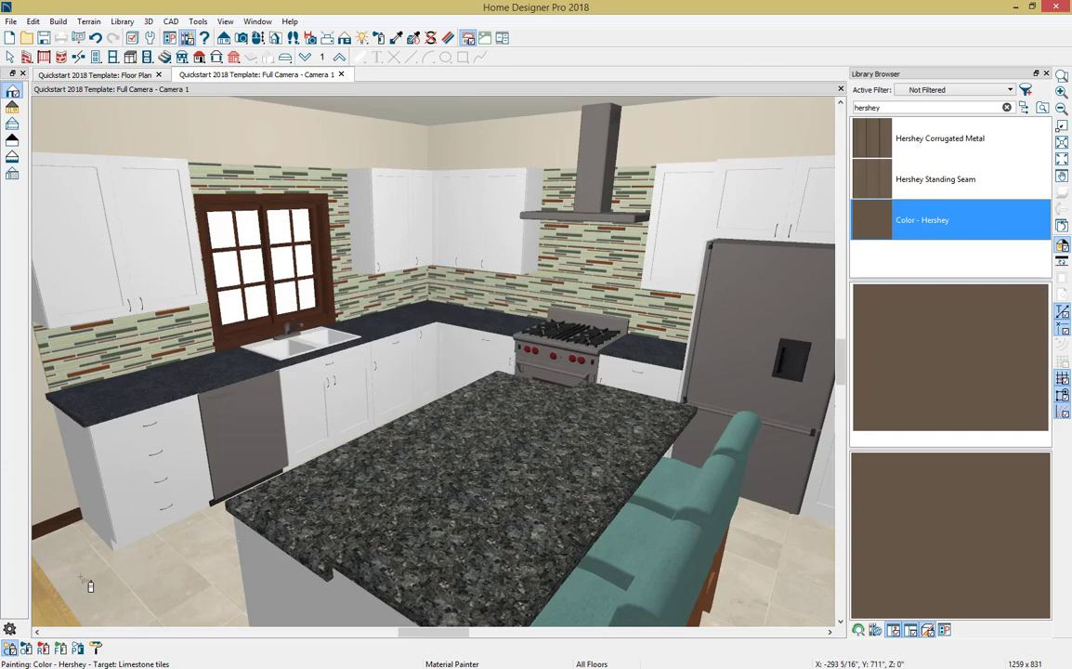
left_click(124, 476)
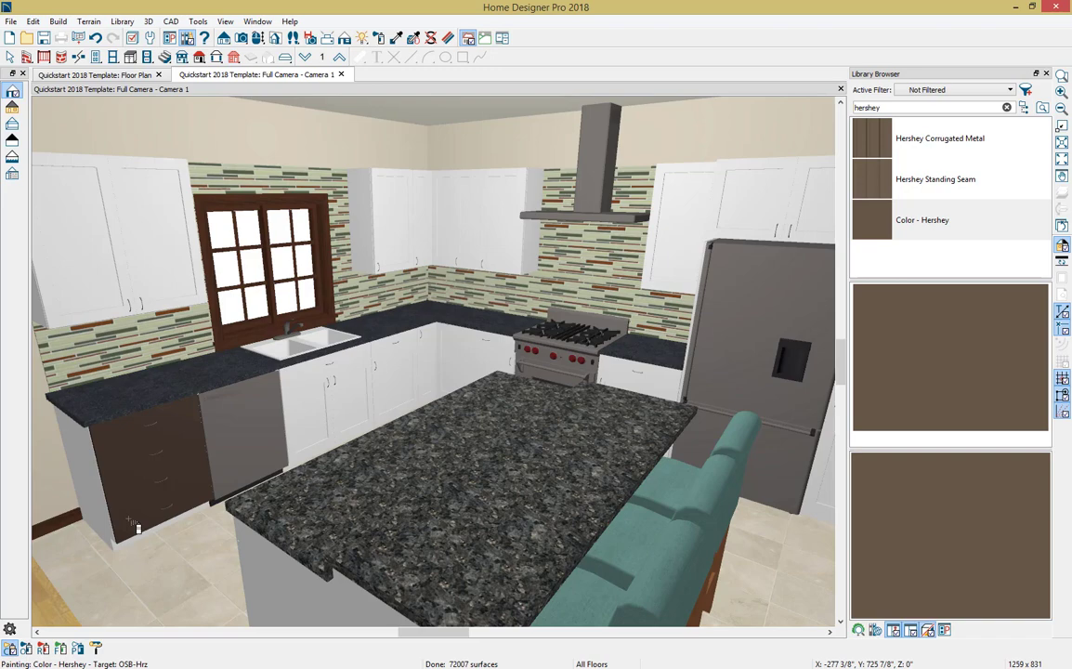
Step: Paint the entire drawer base and the wall cabinet above it as whole objects with Color - Hershey, and extend it to all the room's cabinets
left_click(28, 648)
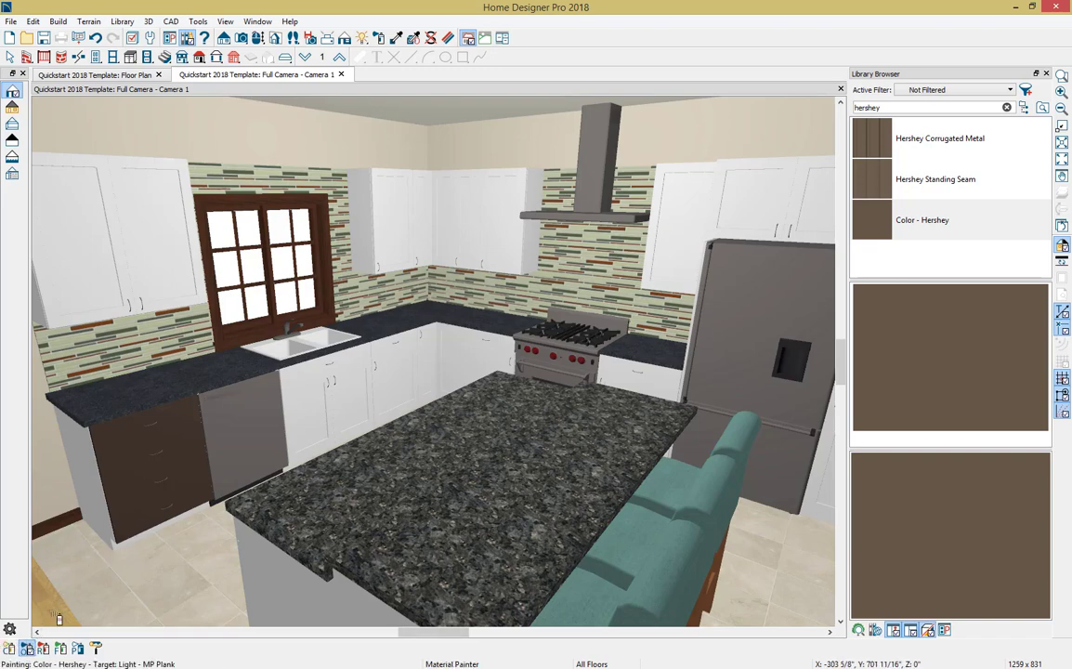
left_click(100, 508)
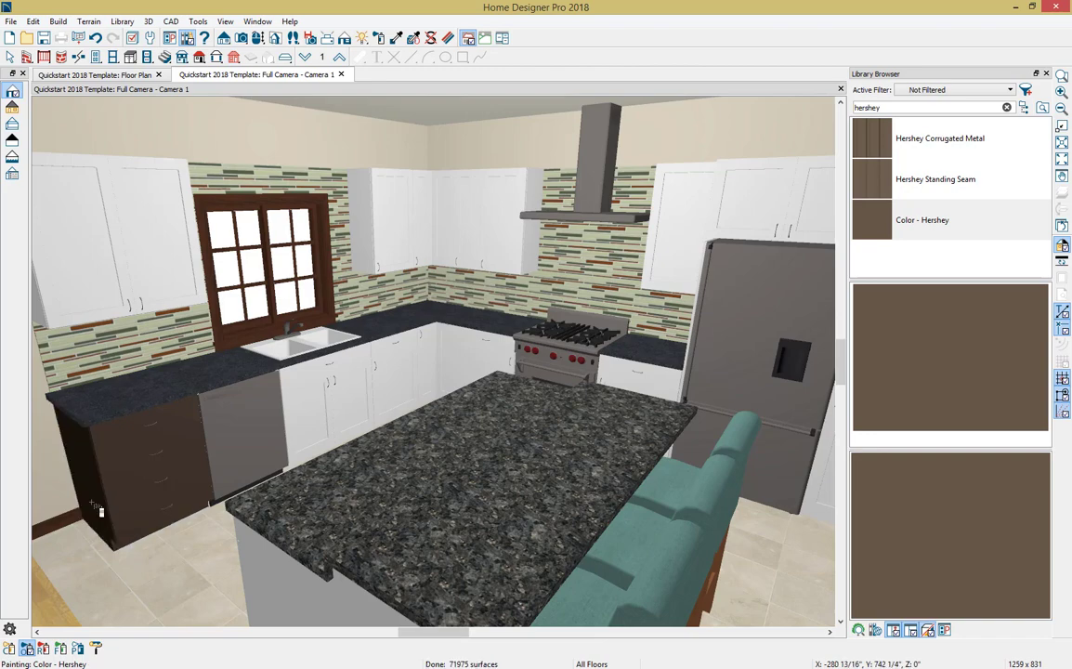
left_click(105, 298)
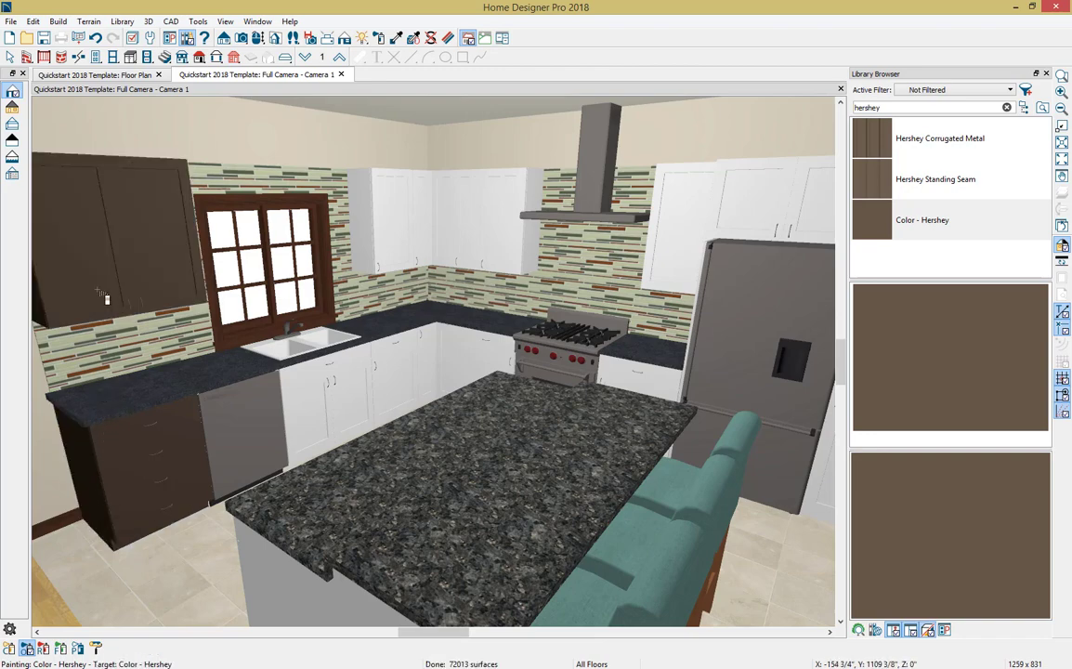
left_click(44, 650)
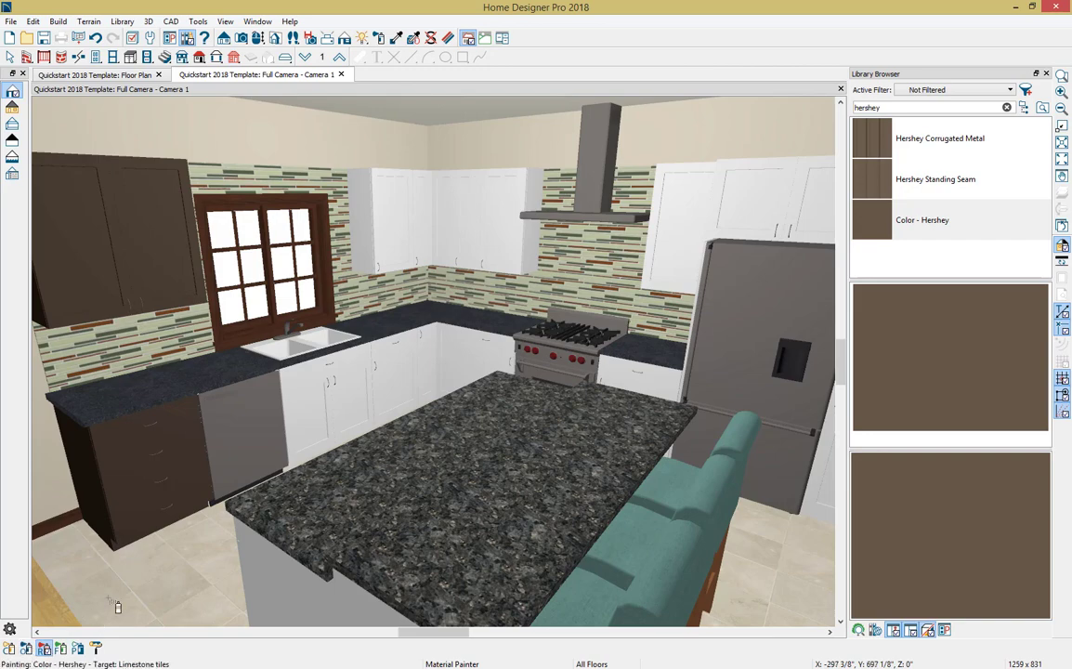
left_click(329, 424)
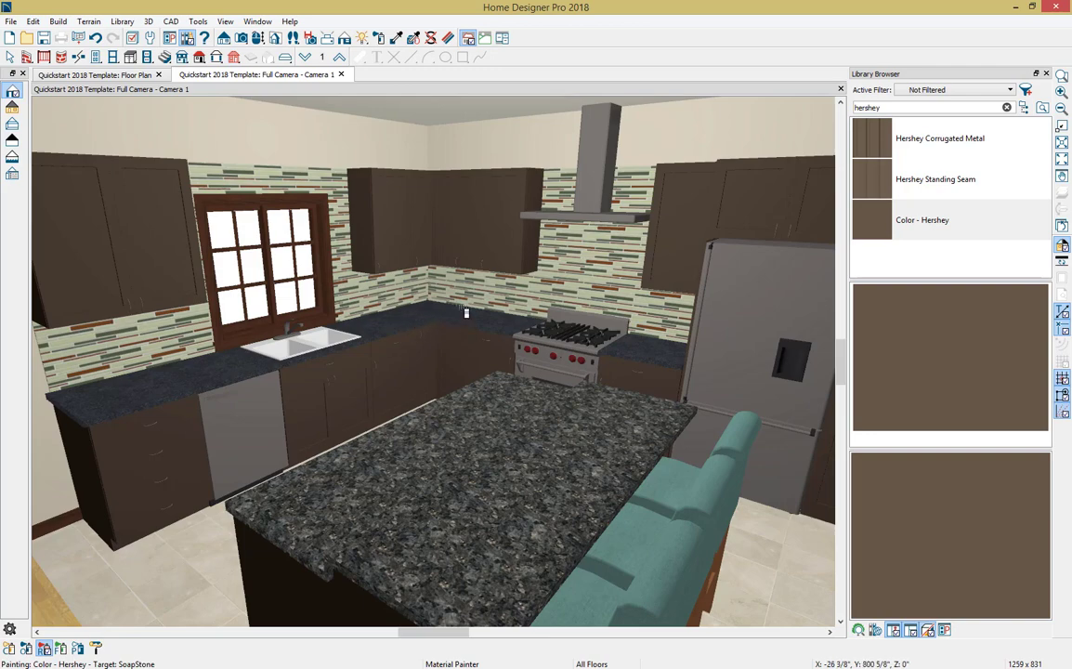
Step: Sample the island countertop's Blue Pearl material and apply it to the perimeter countertops
left_click(397, 40)
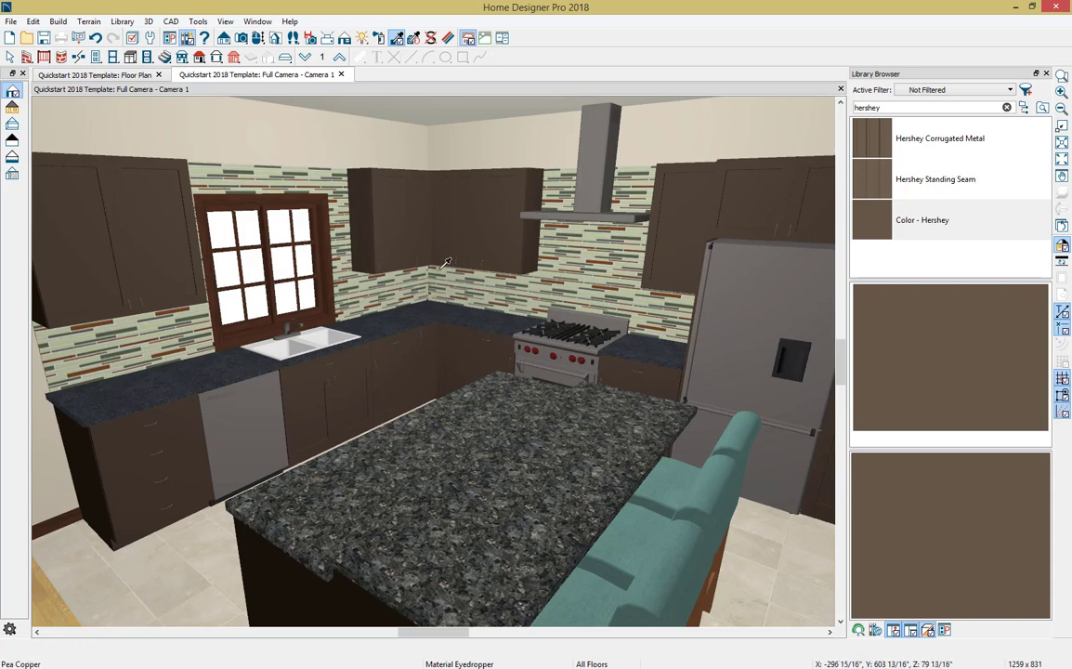
left_click(458, 398)
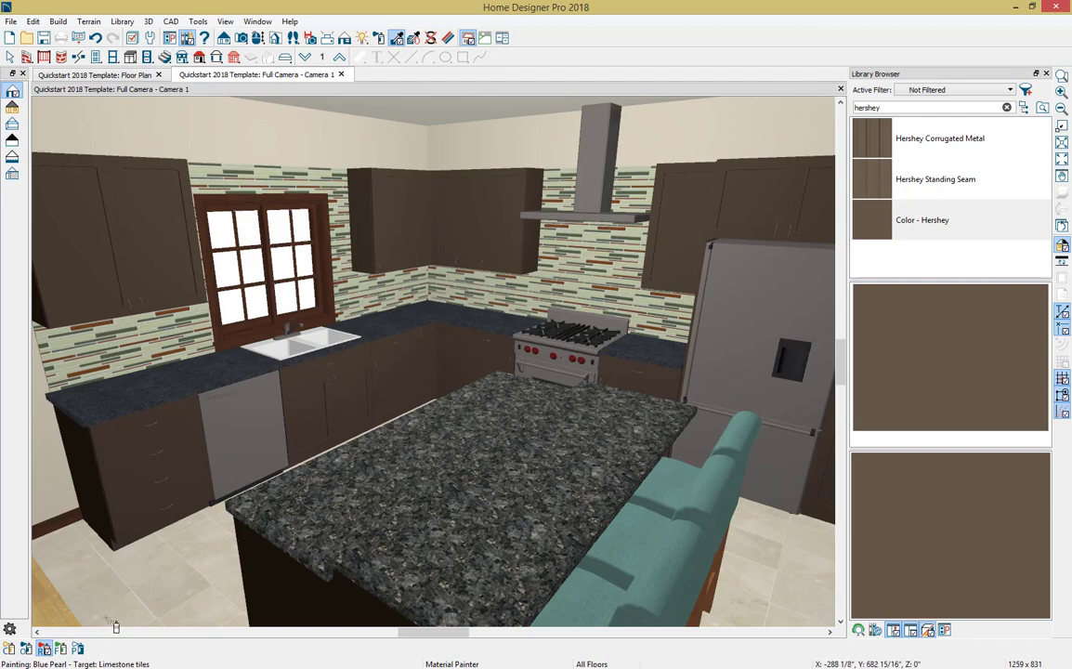
left_click(144, 407)
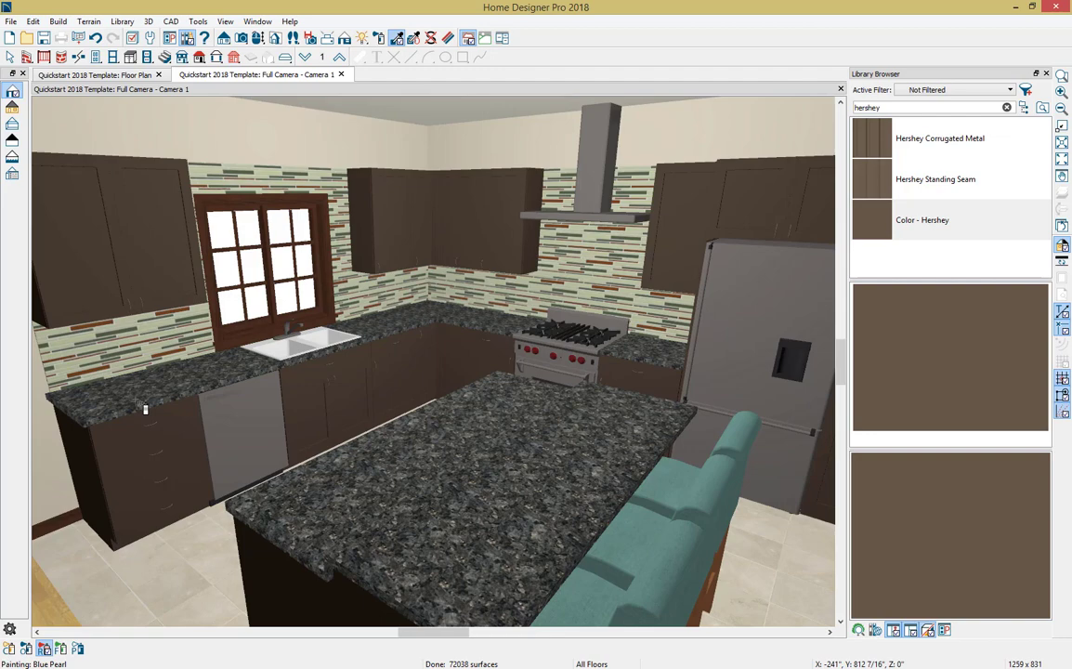
key("space")
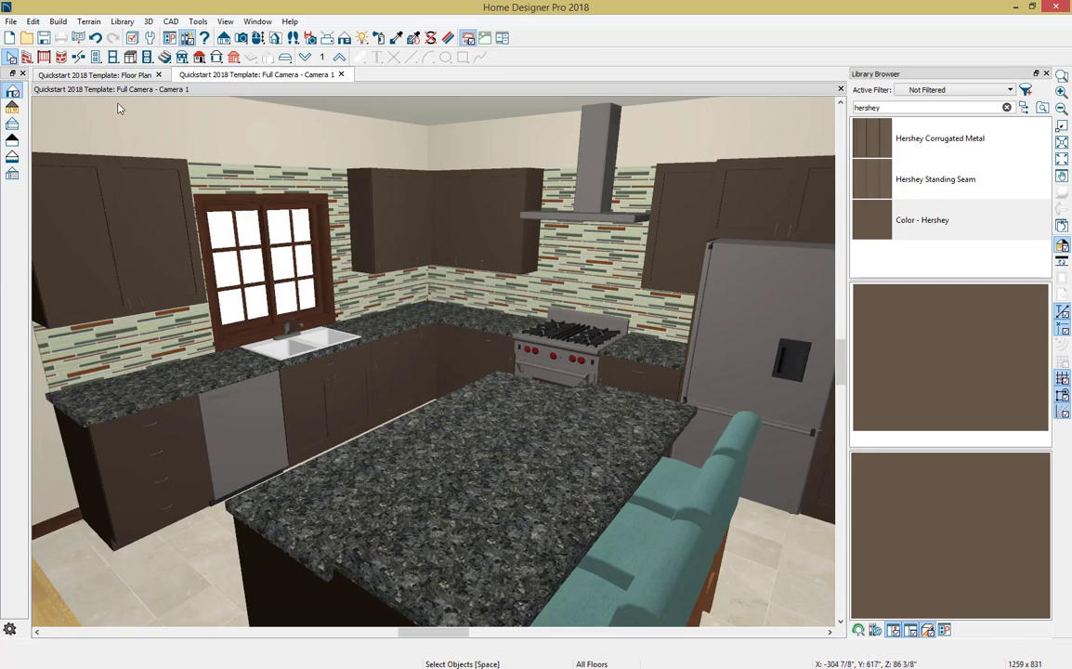
Step: Create a wall elevation of the sink wall from the floor plan and close the library browser
left_click(126, 77)
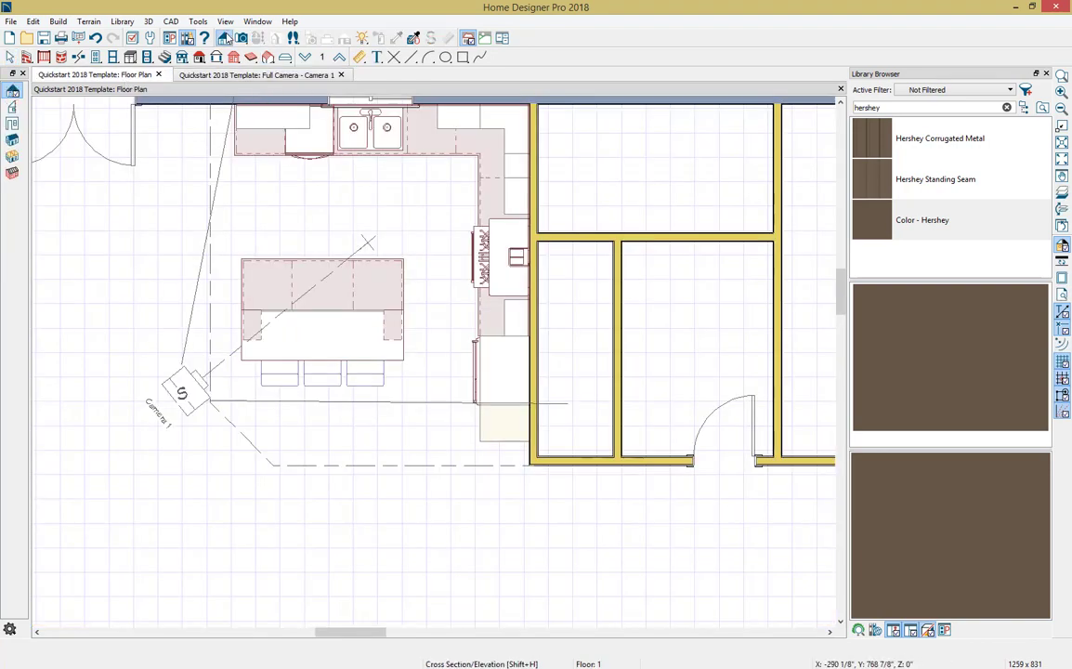
left_click(13, 125)
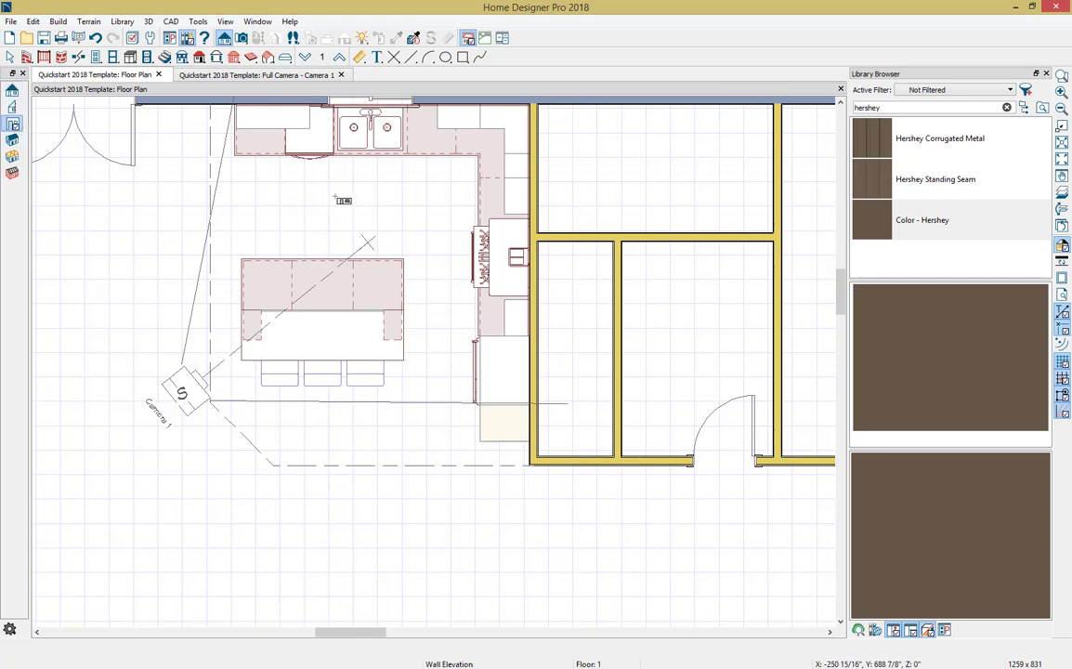
left_click_drag(338, 190, 342, 180)
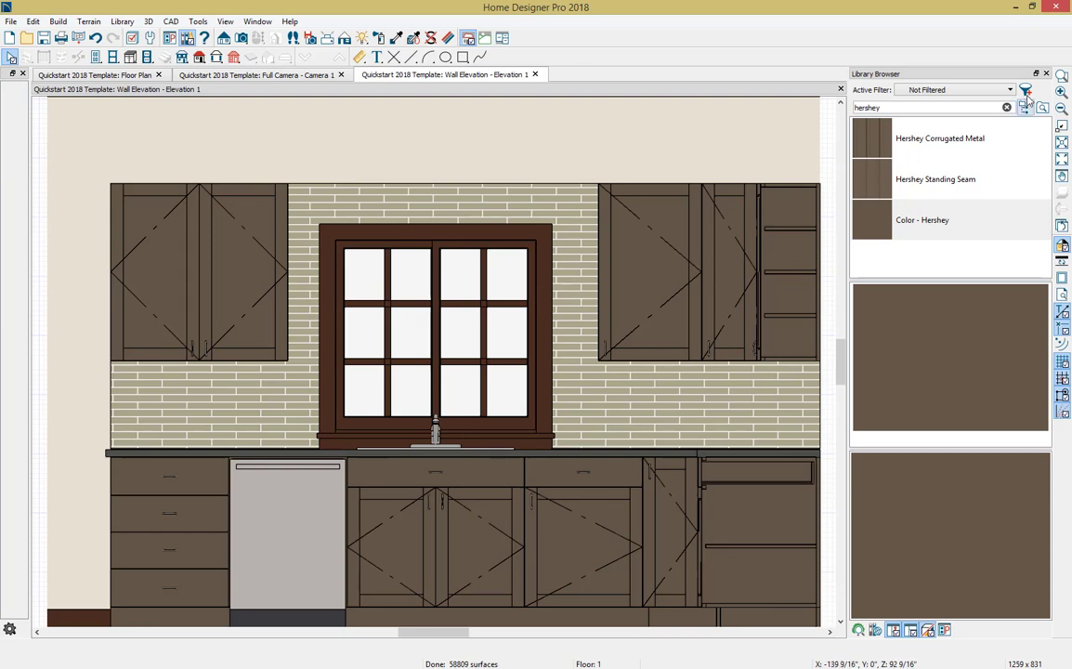
left_click(1046, 74)
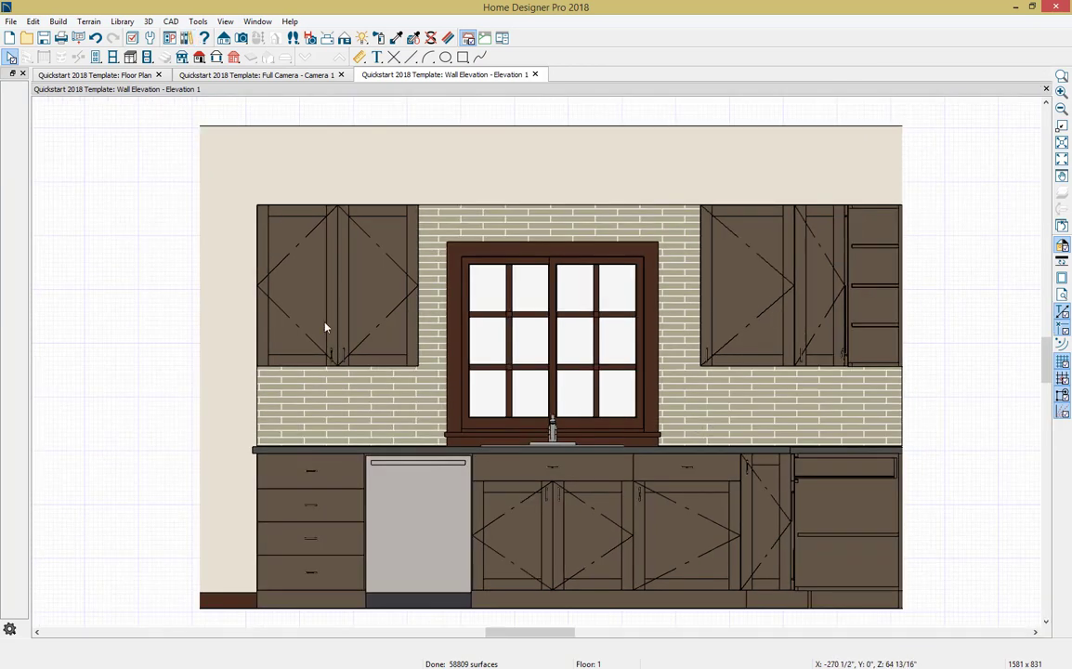
left_click(326, 327)
left_click(737, 314)
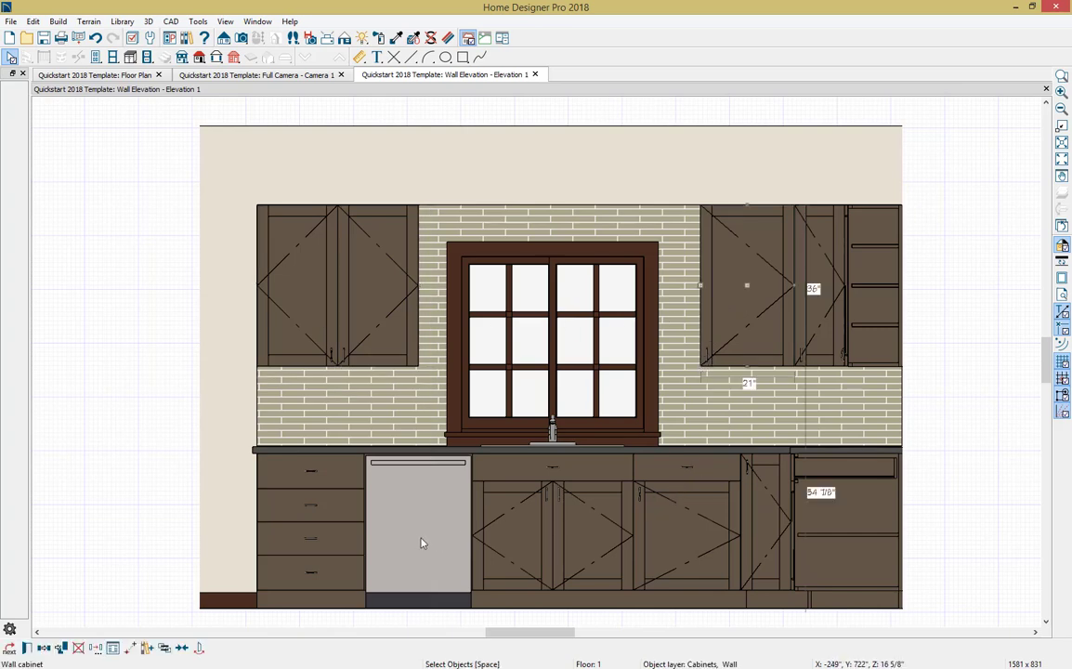
Step: Draw a manual dimension line across the sink-wall base cabinets, from the drawer base to the cabinet beside the sink base
left_click(362, 57)
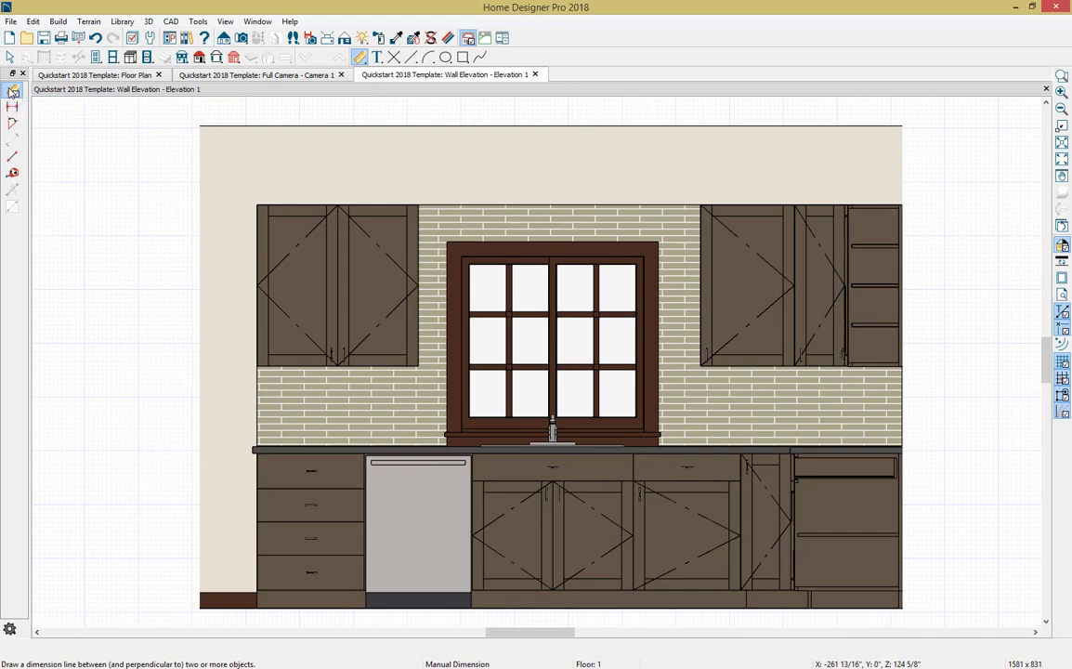
left_click(13, 90)
left_click_drag(232, 539, 739, 536)
scroll(543, 568, "up", 1)
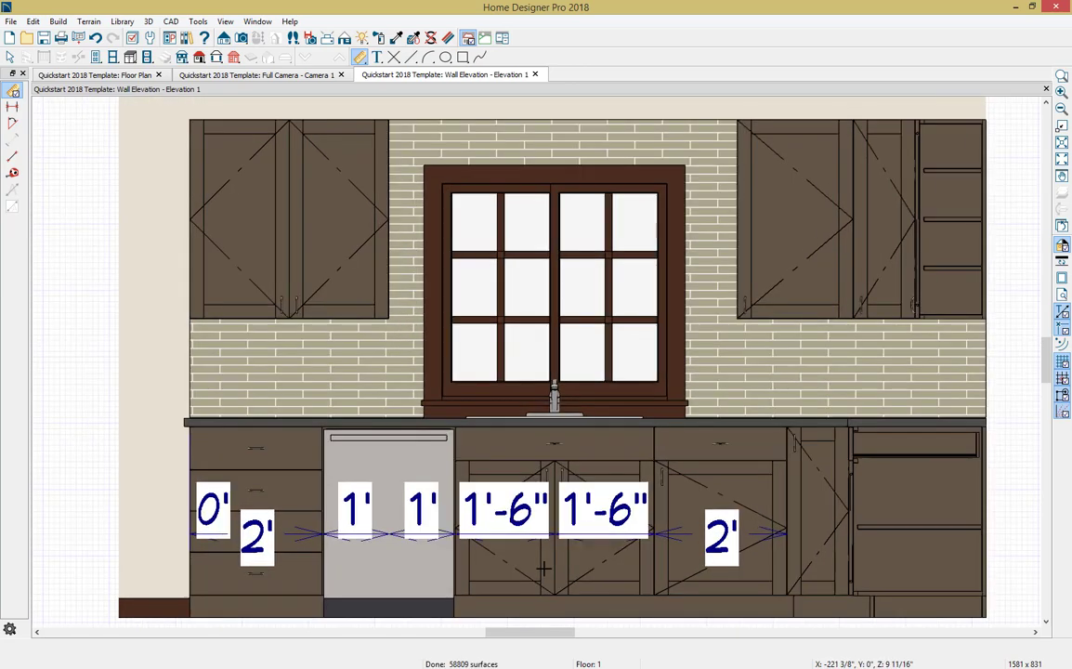
Step: Move the dimension line below the base cabinets and remove its extra extension line at the countertop end
scroll(544, 568, "down", 2)
left_click(499, 379)
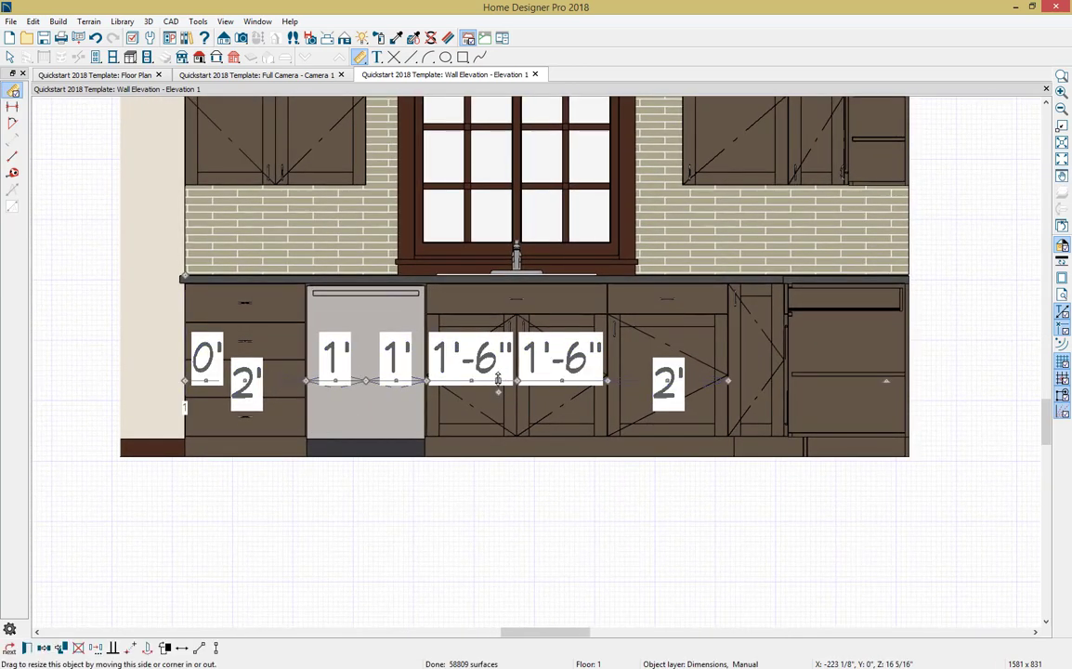
left_click_drag(498, 379, 498, 496)
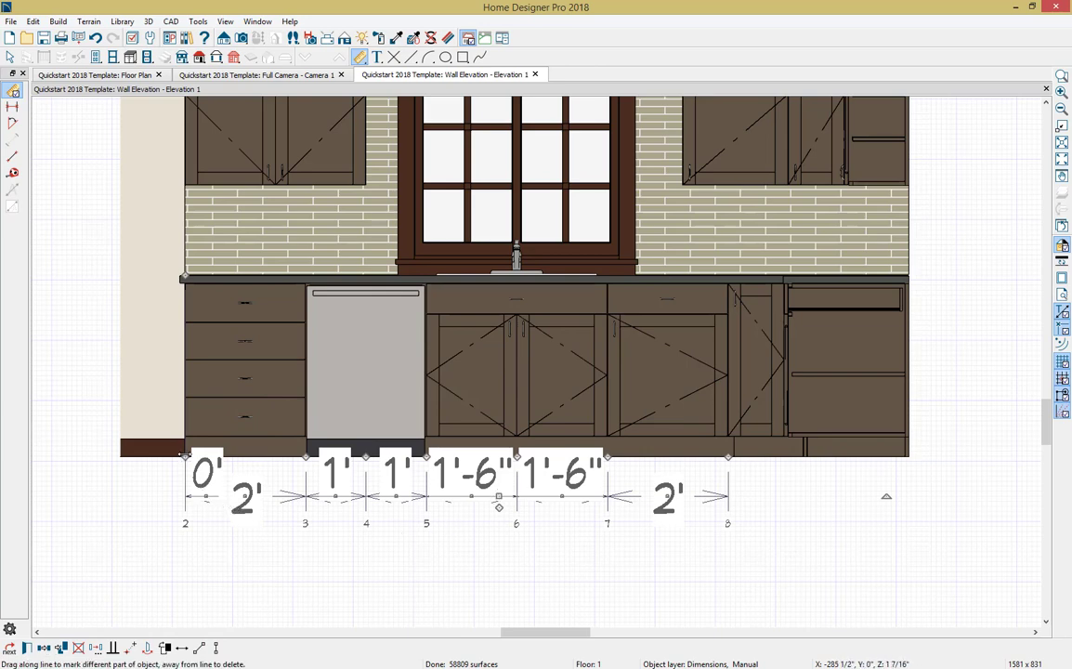
left_click_drag(184, 279, 186, 426)
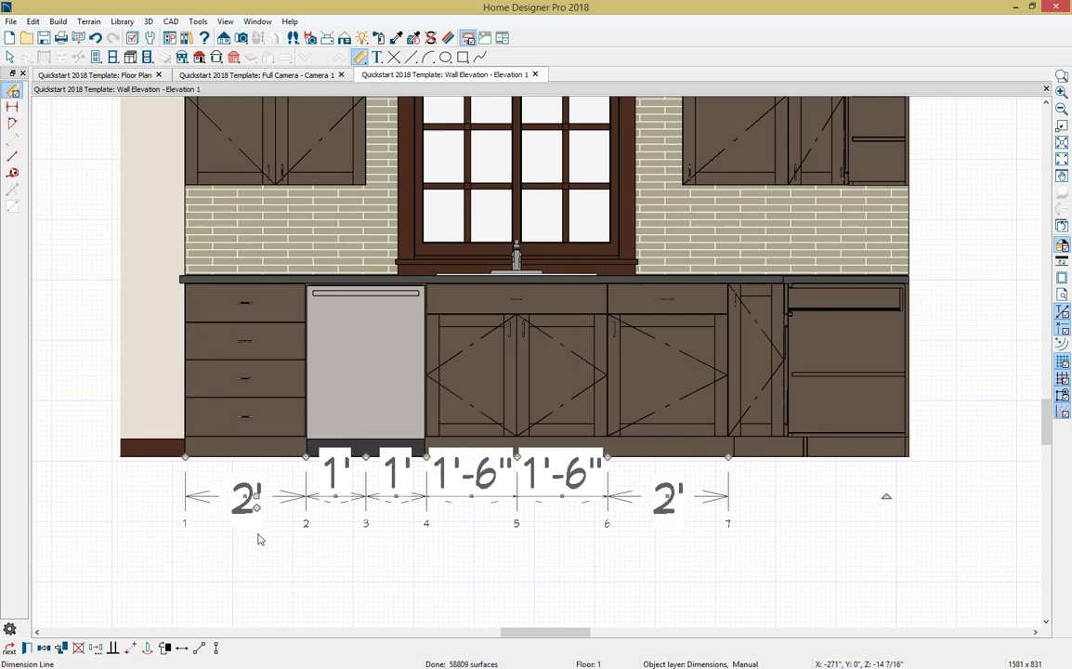
Step: Remove the extension lines at the centers of the dishwasher and sink base, and extend the dimension line to the far end of the wall
left_click_drag(366, 456, 392, 556)
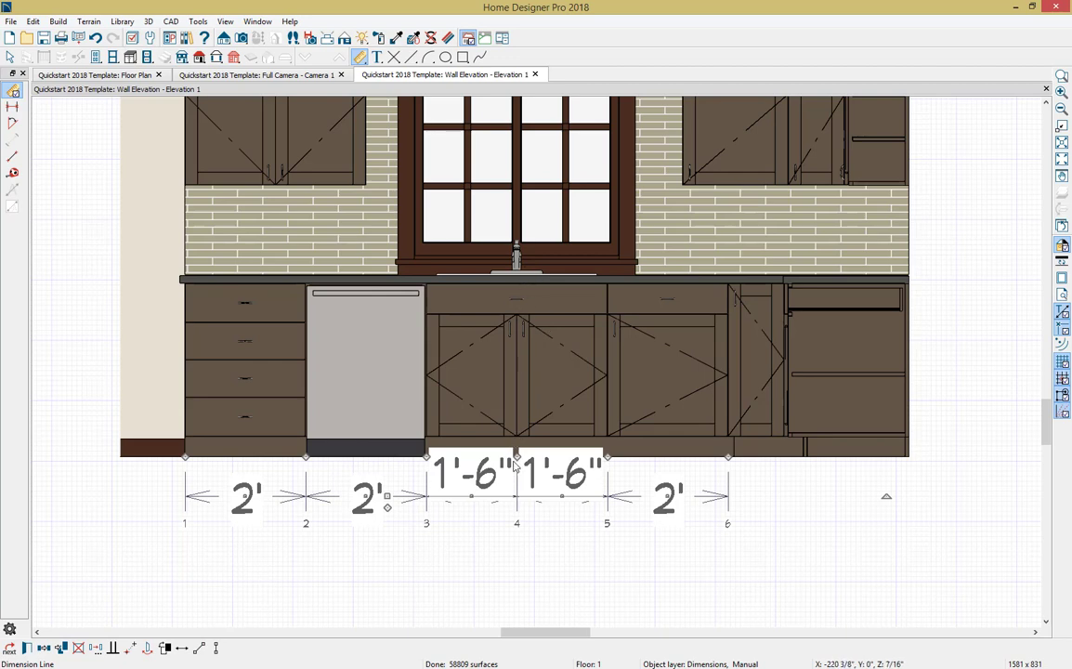
left_click_drag(516, 457, 554, 554)
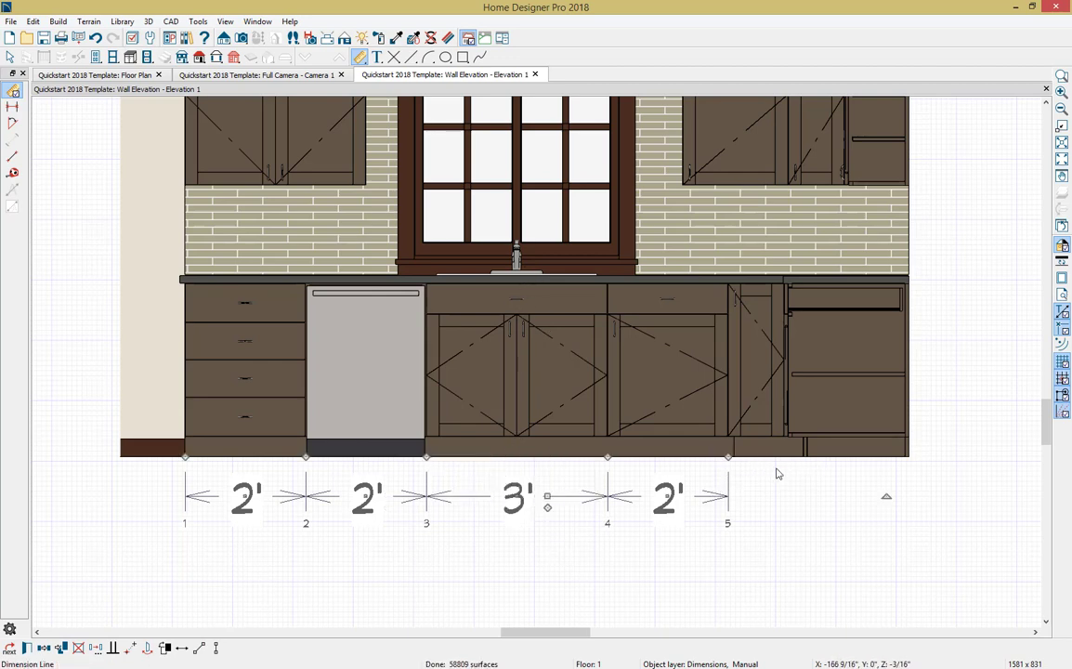
left_click_drag(547, 507, 912, 460)
scroll(912, 460, "down", 2)
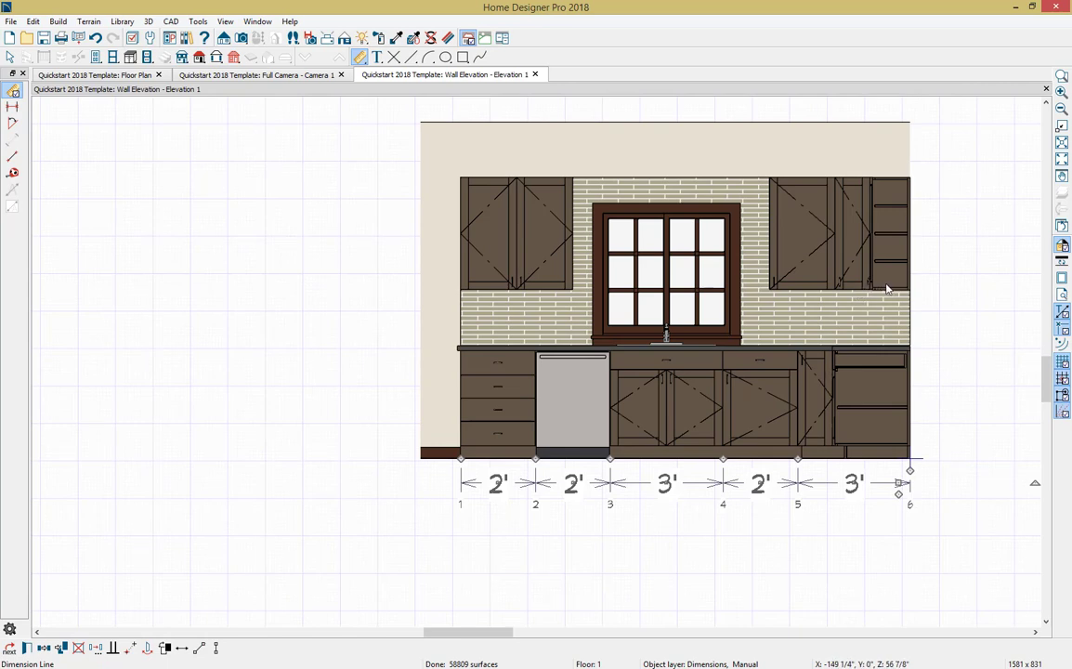
key("space")
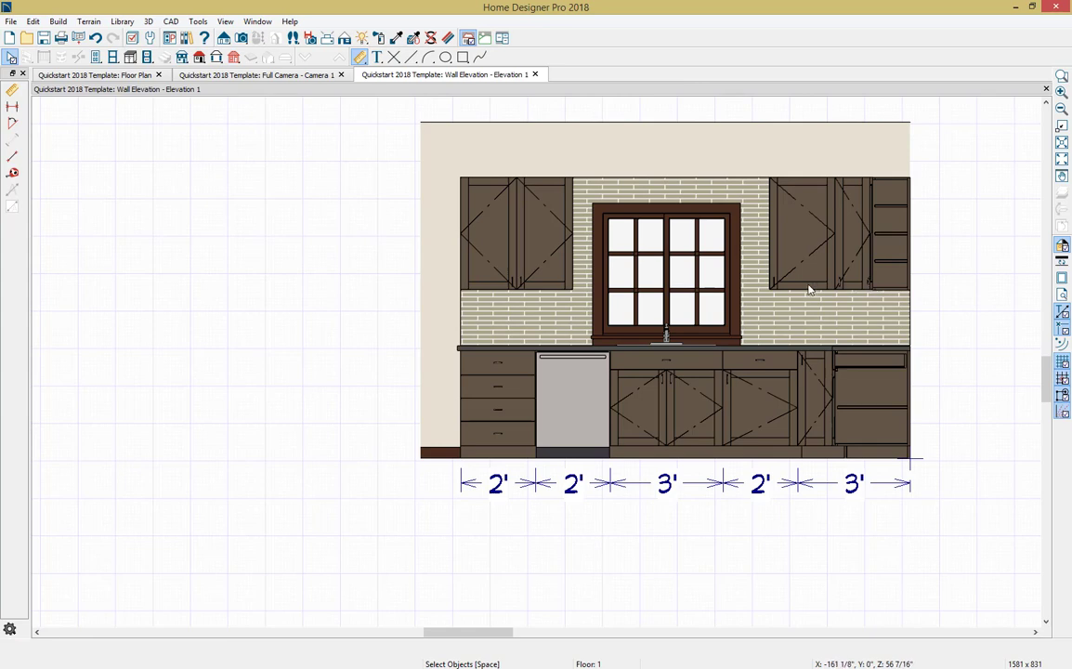
Step: Send the entire wall elevation to a new layout as plot lines at a scale of 1/4 in = 1 ft
left_click(79, 38)
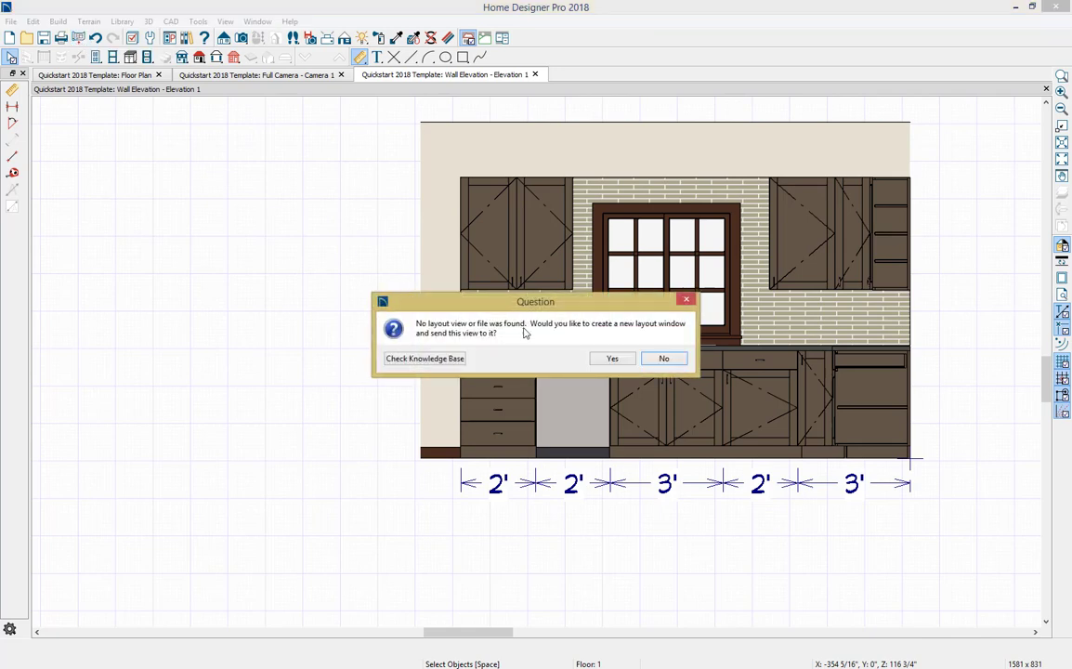
left_click(611, 358)
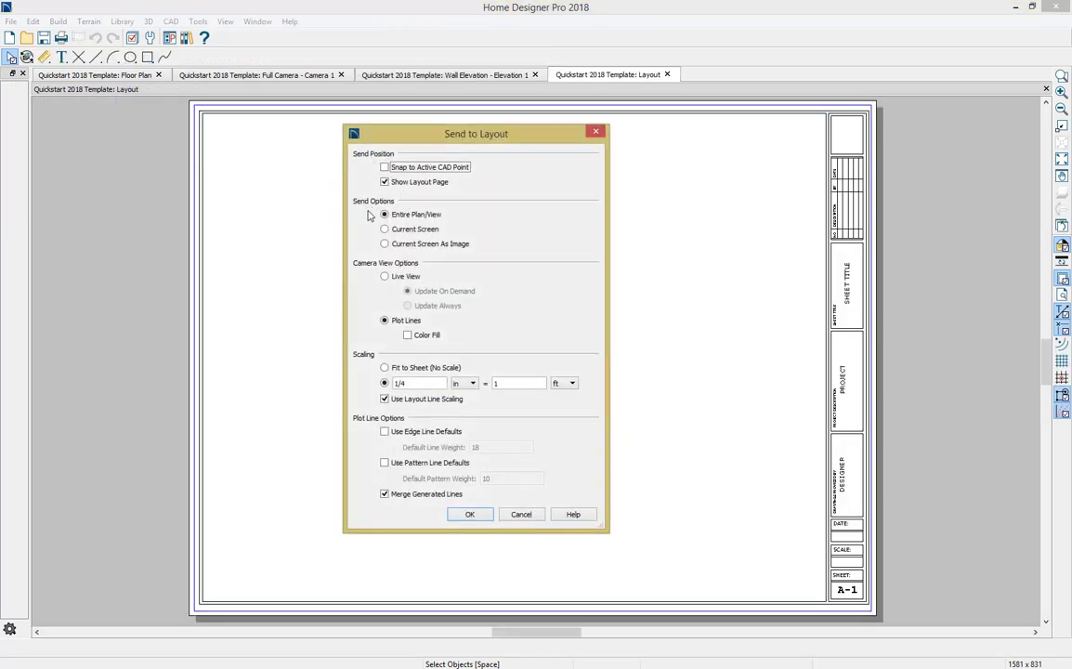
left_click(416, 382)
left_click(469, 514)
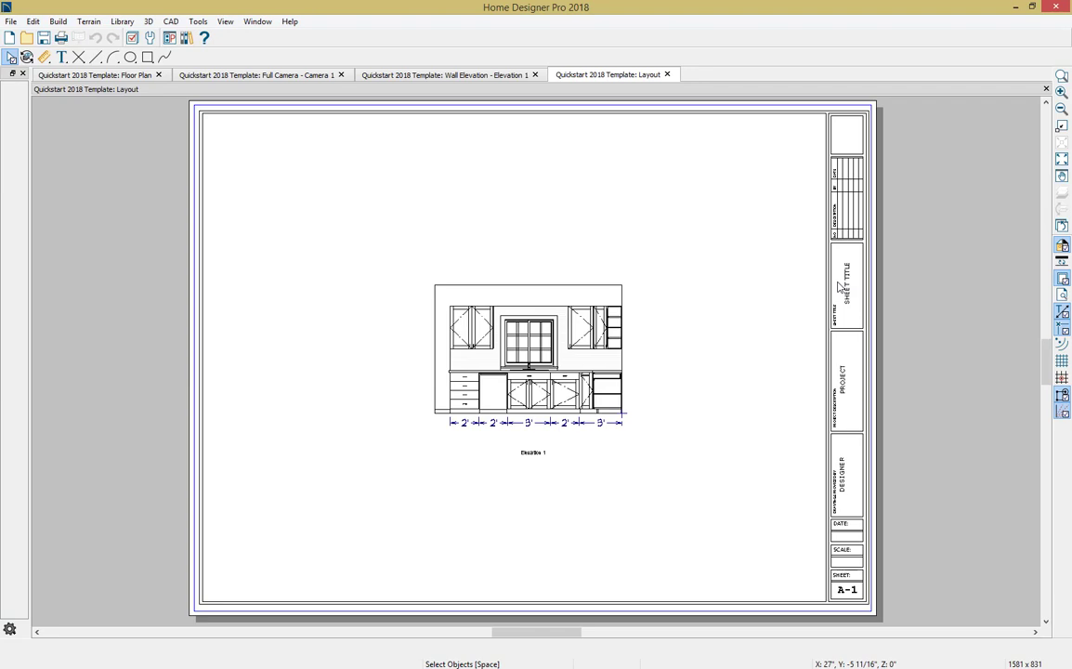
Step: Move the elevation's layout box to the upper-left corner of the sheet
left_click(575, 361)
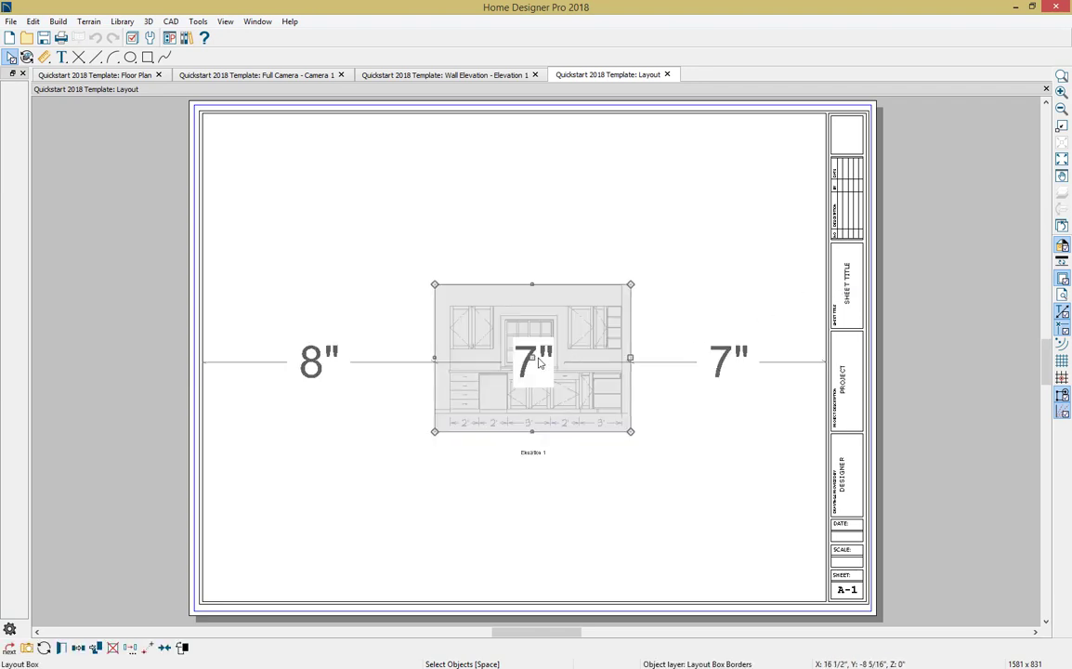
left_click_drag(531, 361, 313, 197)
left_click(361, 332)
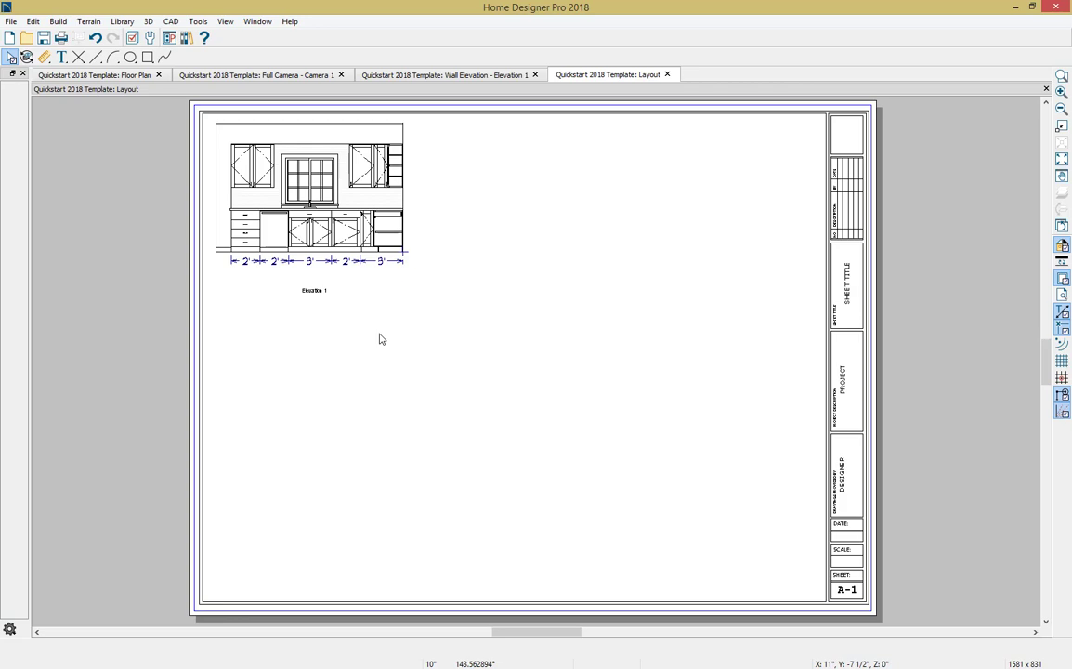
Step: In the floor plan, place a row of three ceiling lights between the sink-wall cabinets and the island
left_click(116, 74)
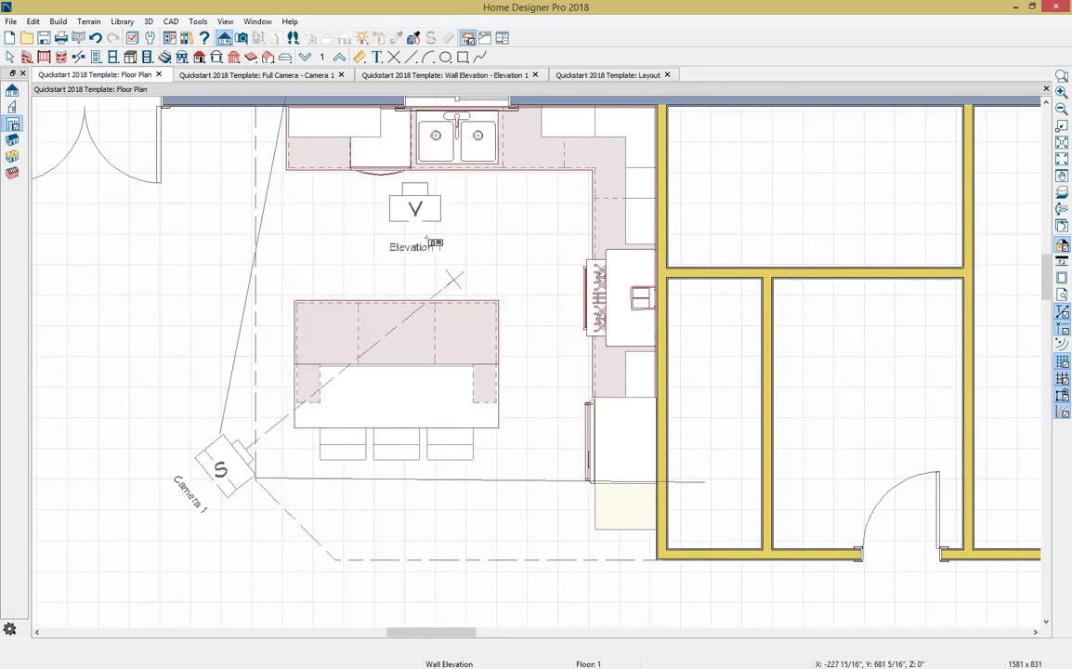
left_click(147, 58)
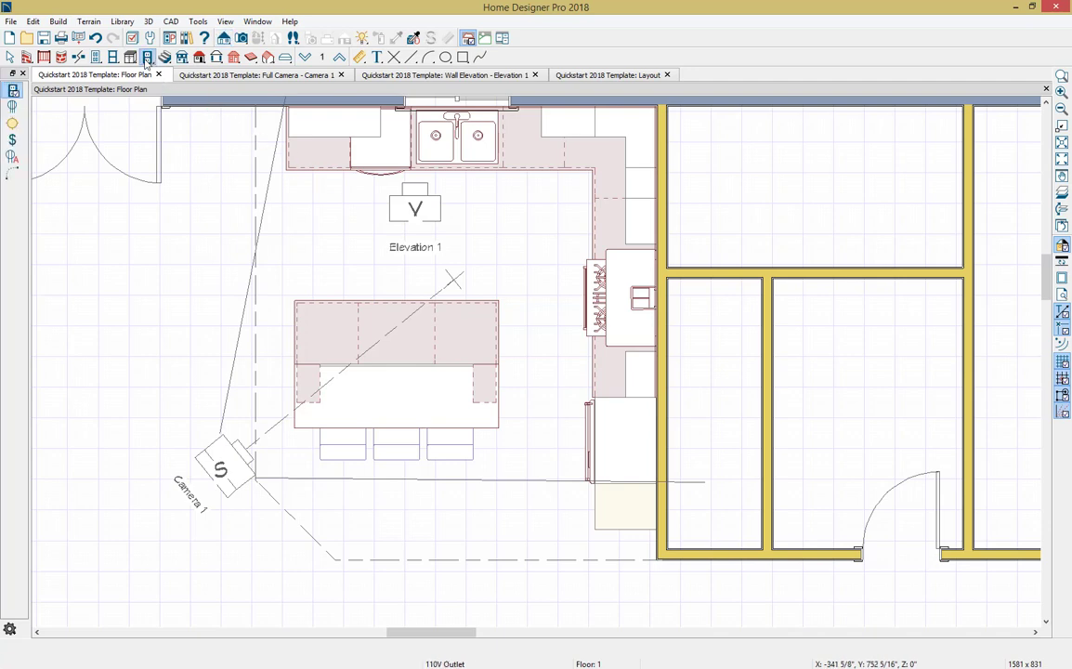
left_click(12, 123)
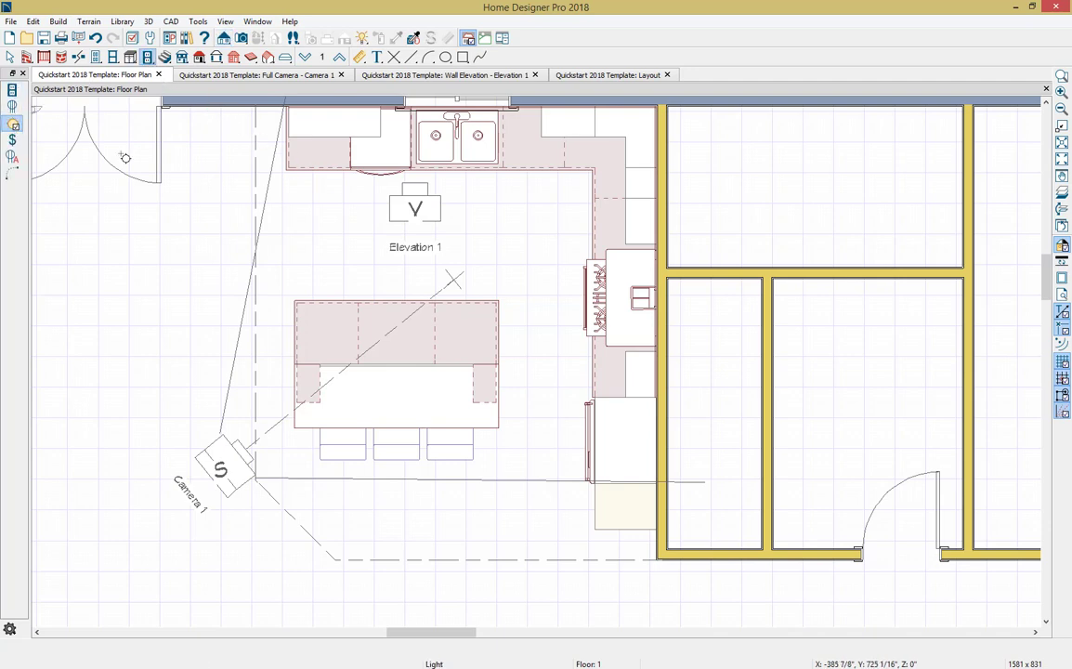
left_click(315, 267)
left_click(455, 268)
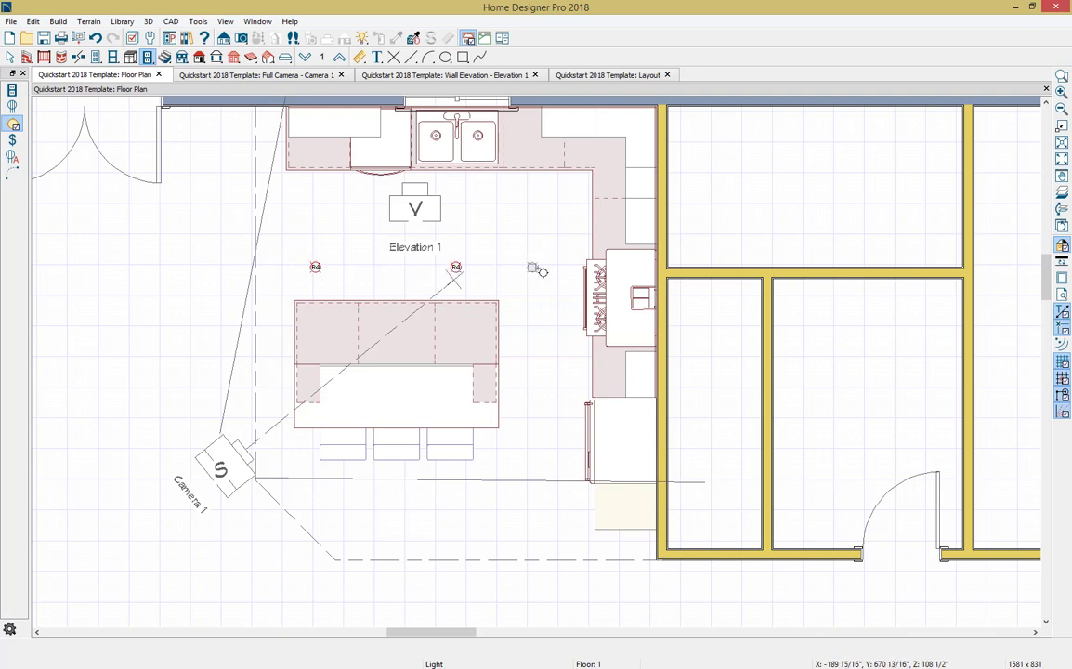
Step: Copy the row of three lights straight across to the seating side of the island
left_click(455, 268)
left_click(316, 268, "shift")
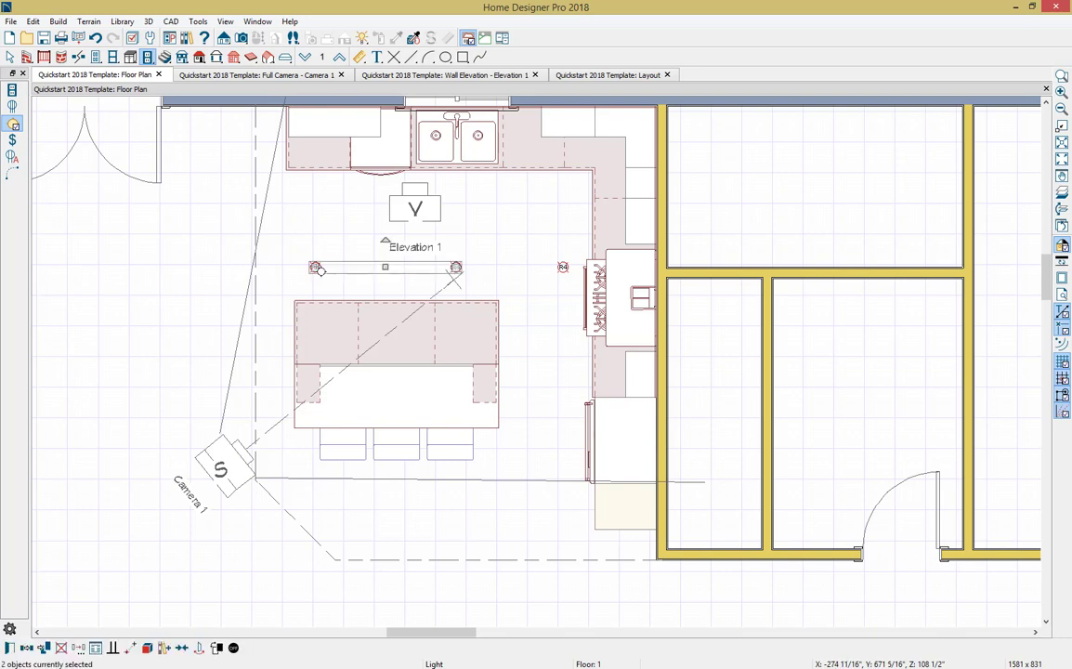
left_click(562, 268, "shift")
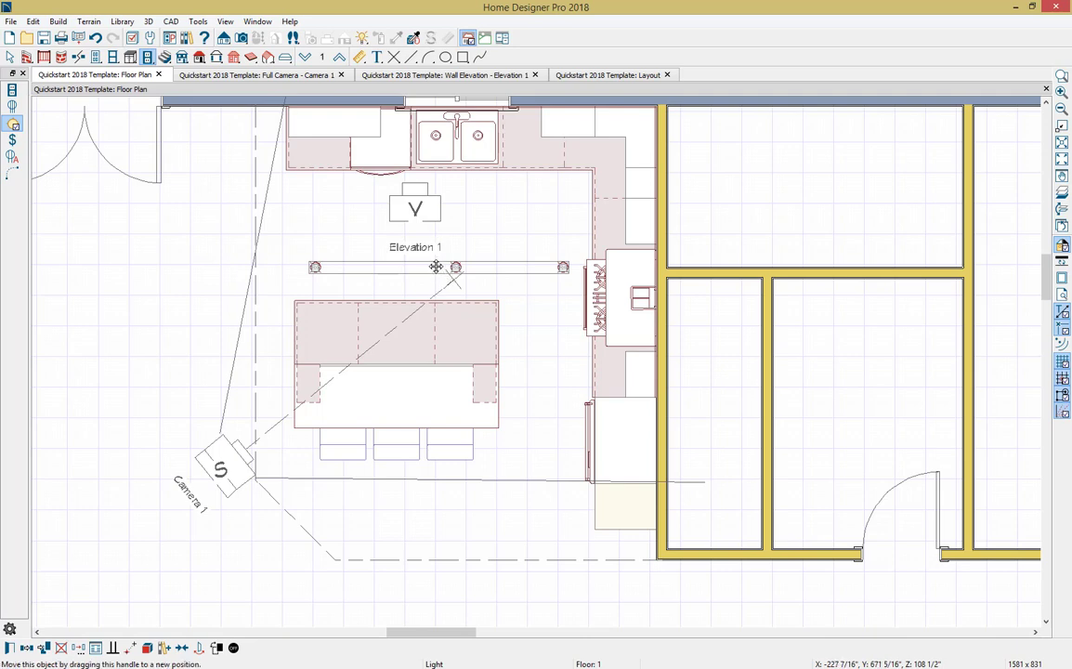
left_click_drag(436, 267, 437, 410)
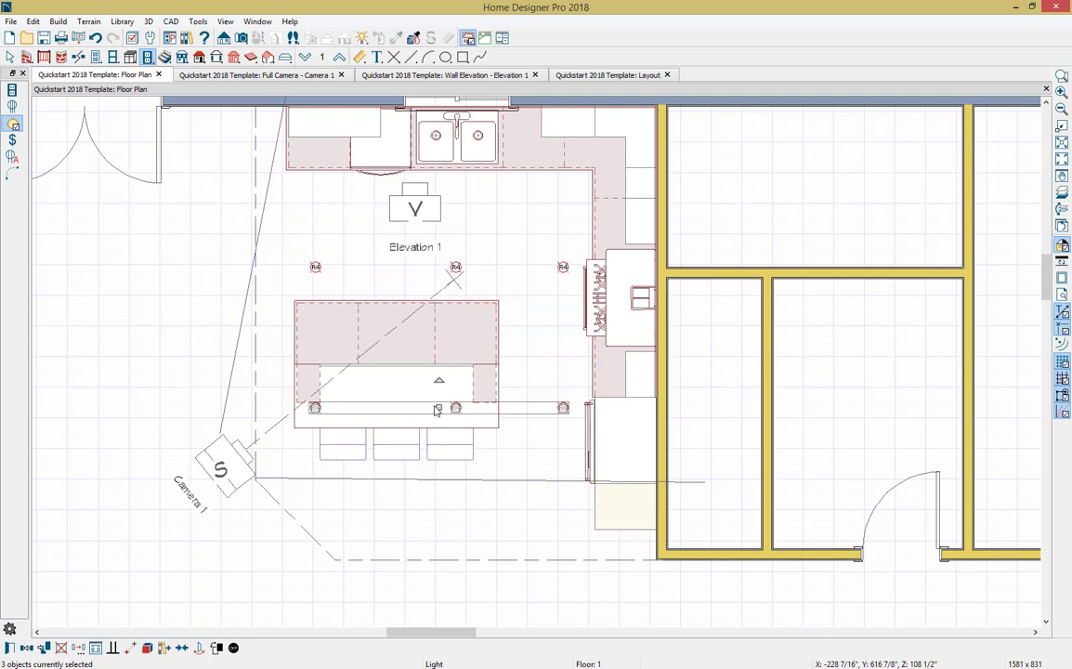
Step: Place one electrical switch on the sink wall beside the base cabinets and another on the wall end beyond the refrigerator
left_click(13, 139)
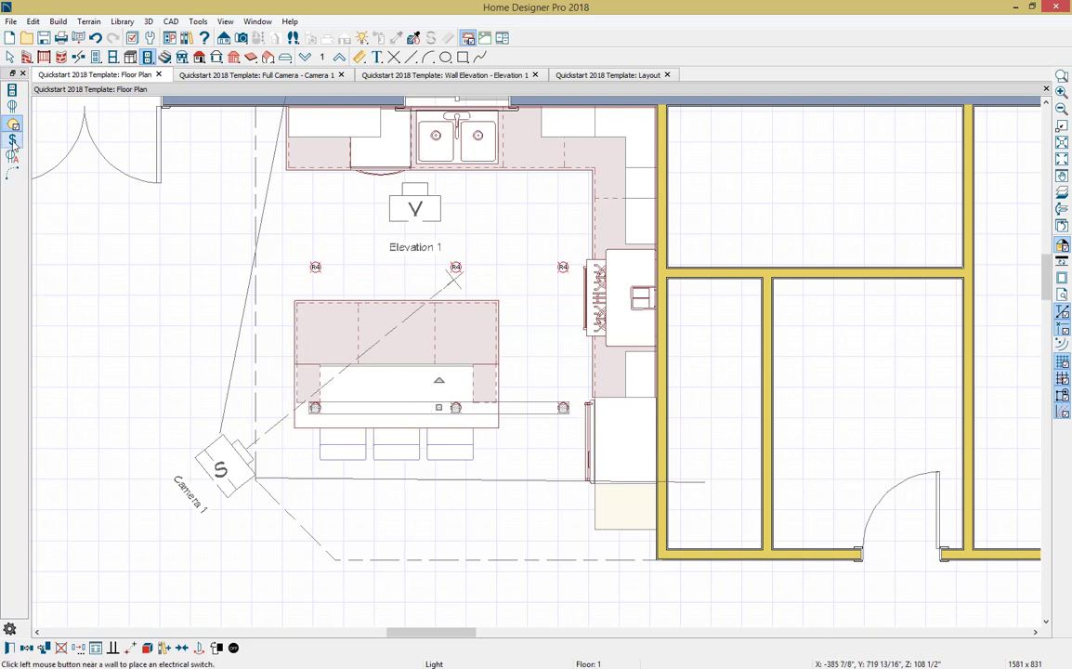
left_click(267, 114)
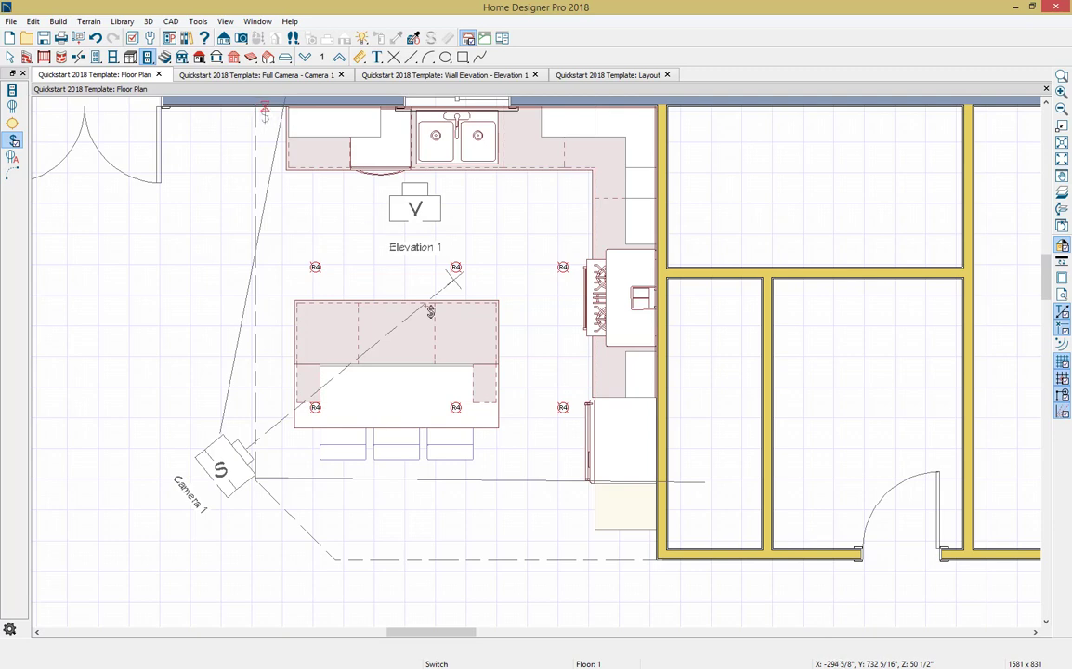
left_click(650, 549)
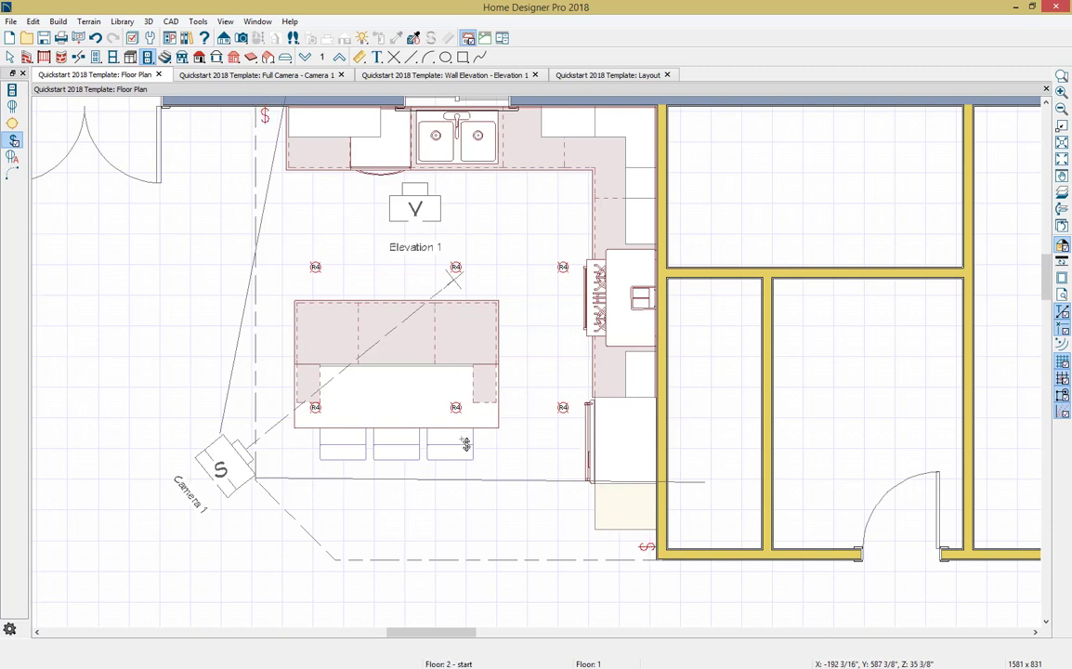
Step: Wire the switch beyond the refrigerator through all six lights and on to the switch on the sink wall
left_click(14, 175)
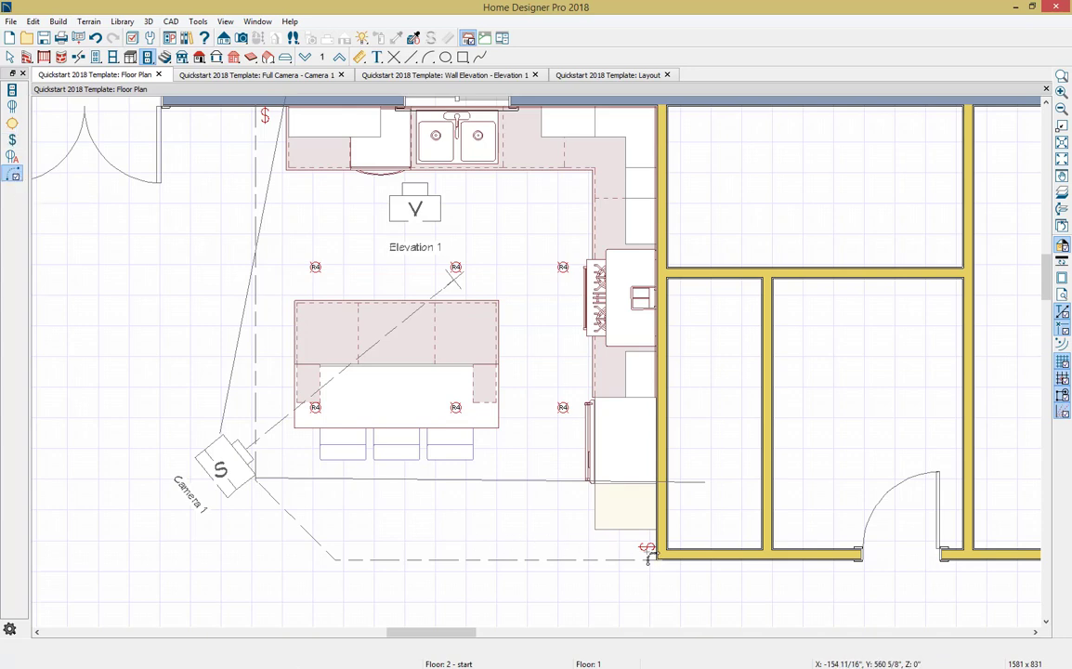
left_click_drag(648, 547, 318, 268)
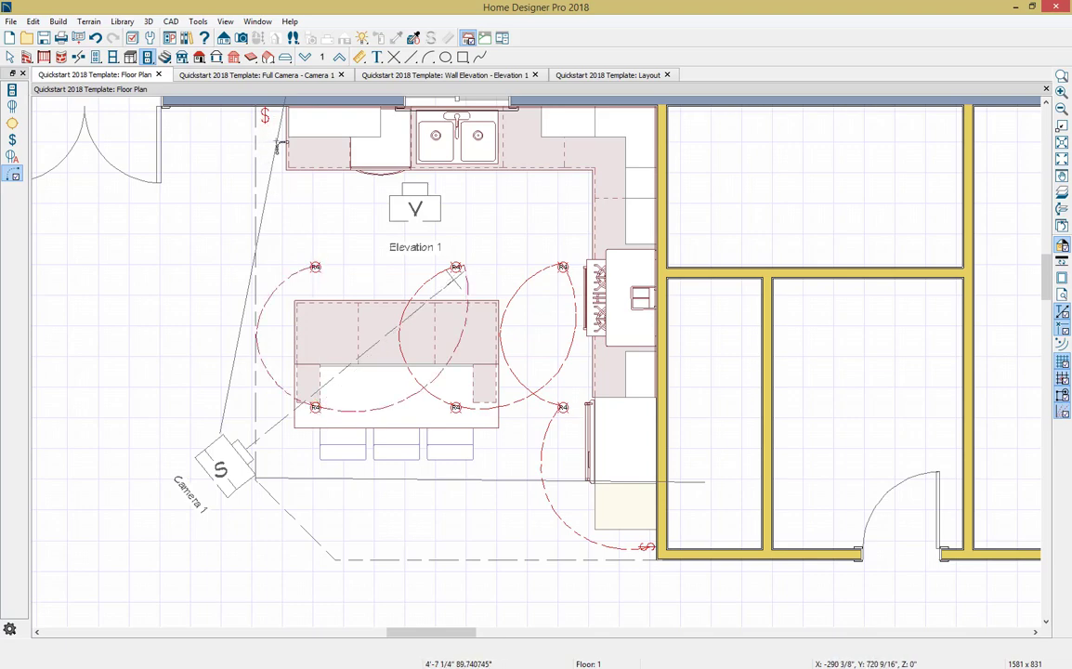
scroll(278, 144, "up", 2)
middle_click_drag(277, 143, 292, 229)
left_click_drag(354, 421, 274, 196)
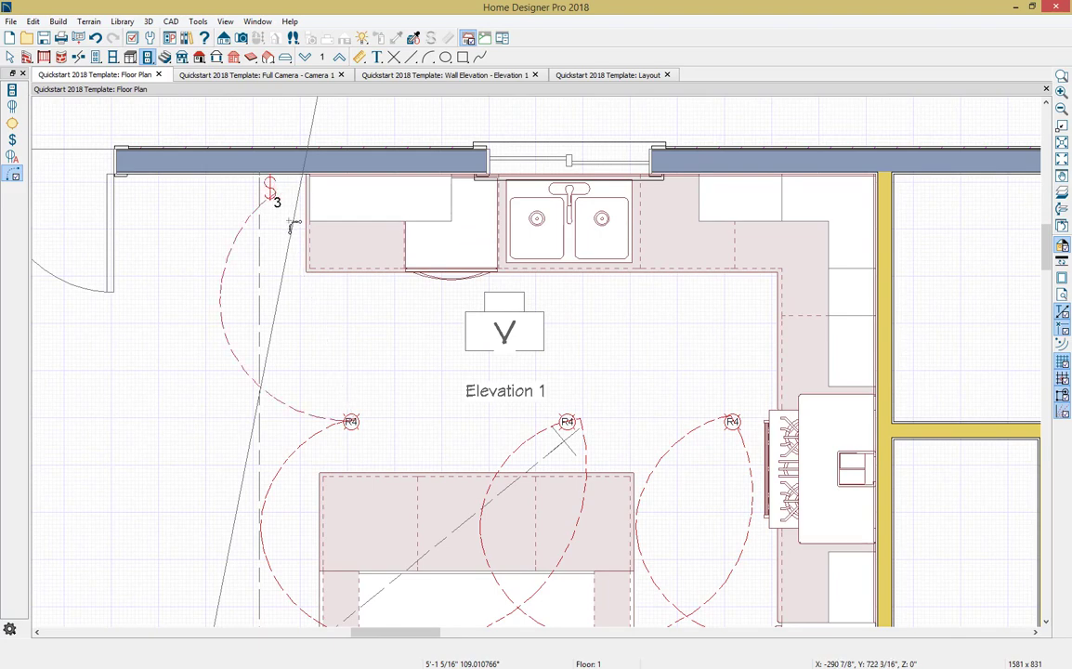
scroll(449, 320, "down", 4)
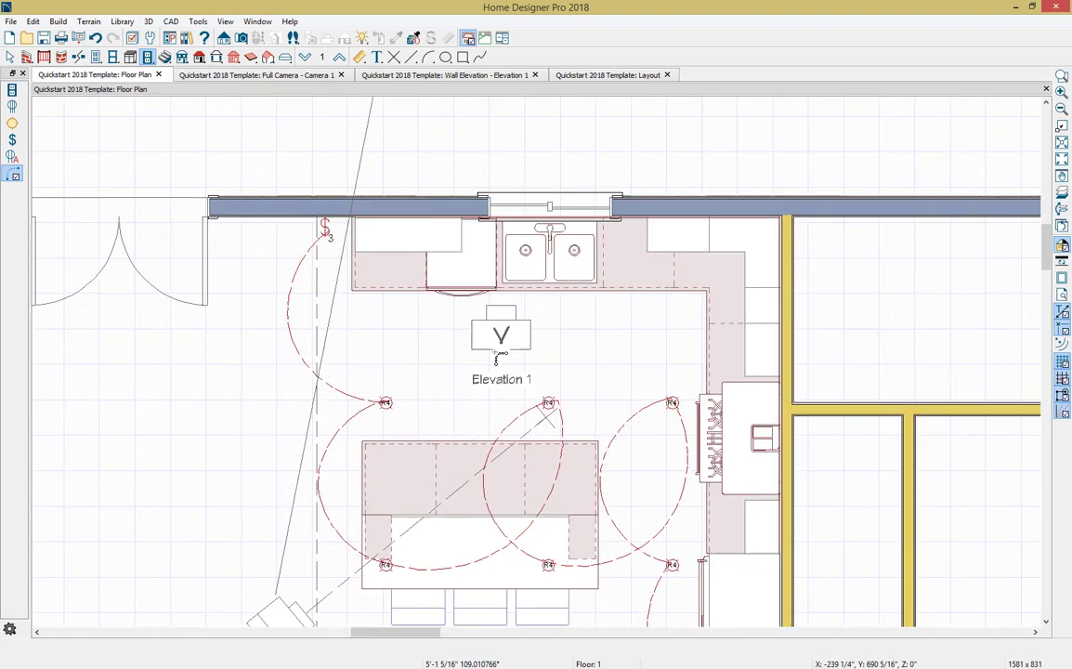
middle_click_drag(556, 280, 541, 244)
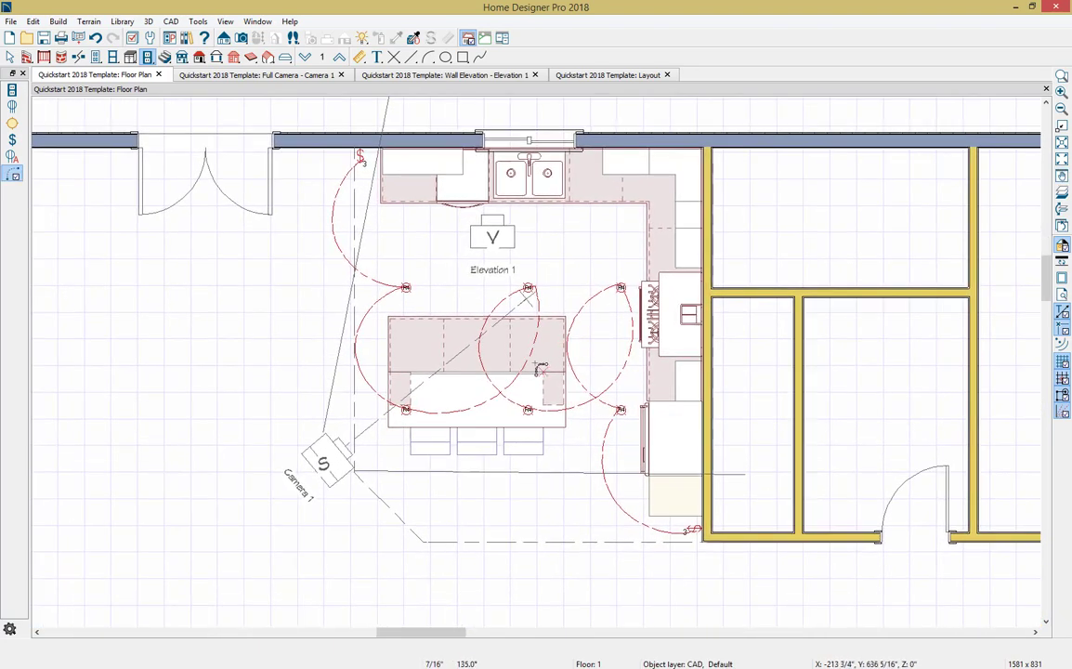
key("space")
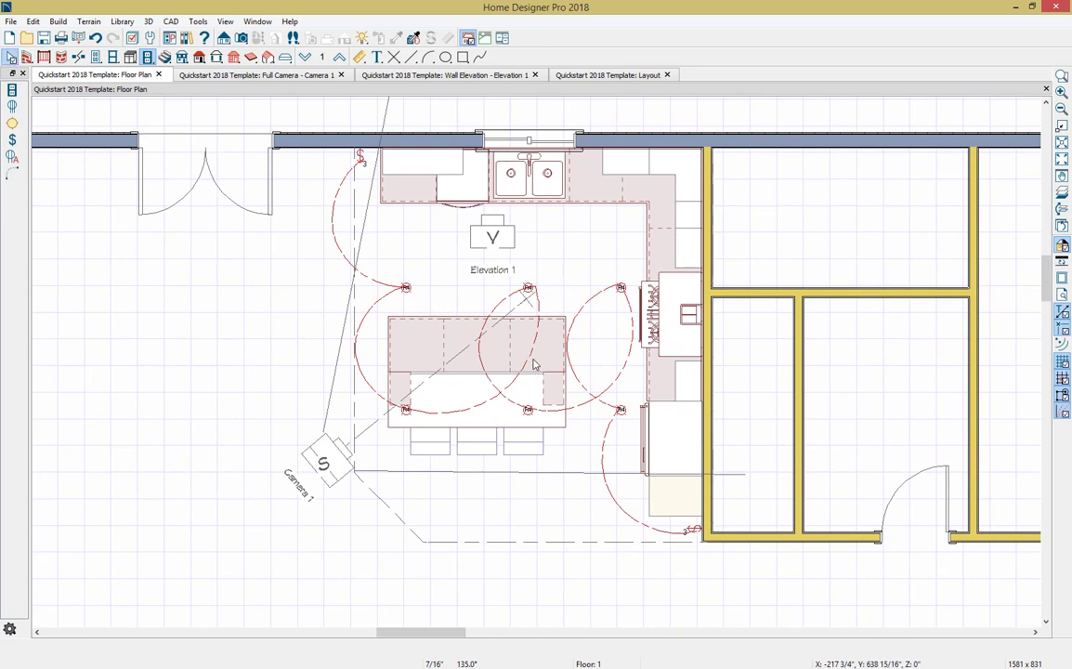
Step: Reshape the wiring arcs that meet at the middle light near the sink side so they run nearly straight
left_click(507, 357)
left_click(539, 312)
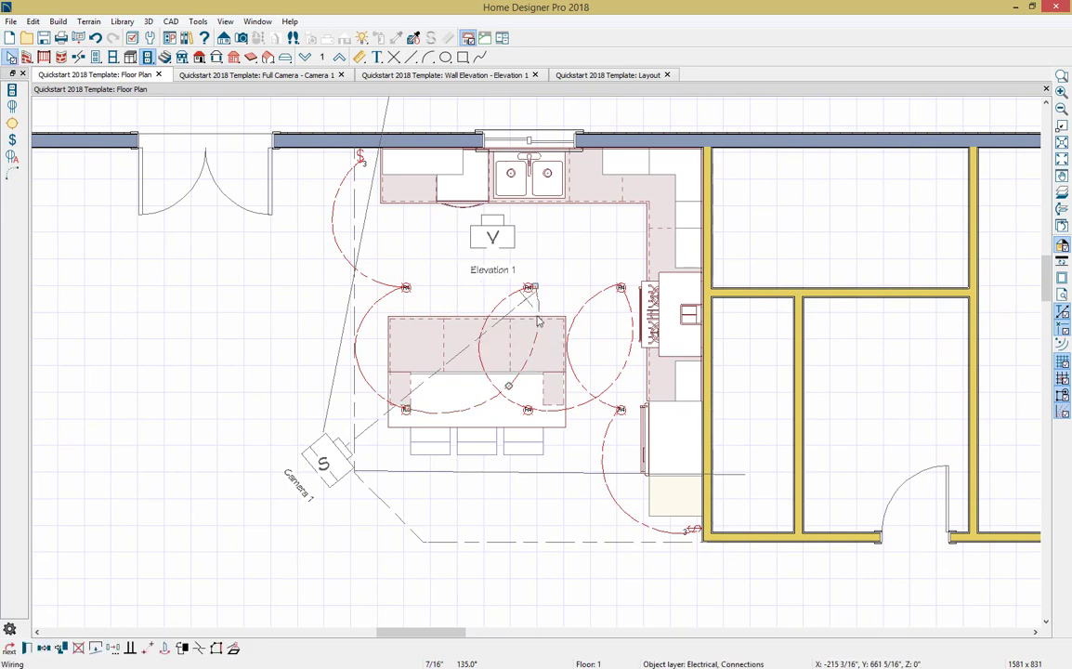
left_click_drag(465, 355, 529, 345)
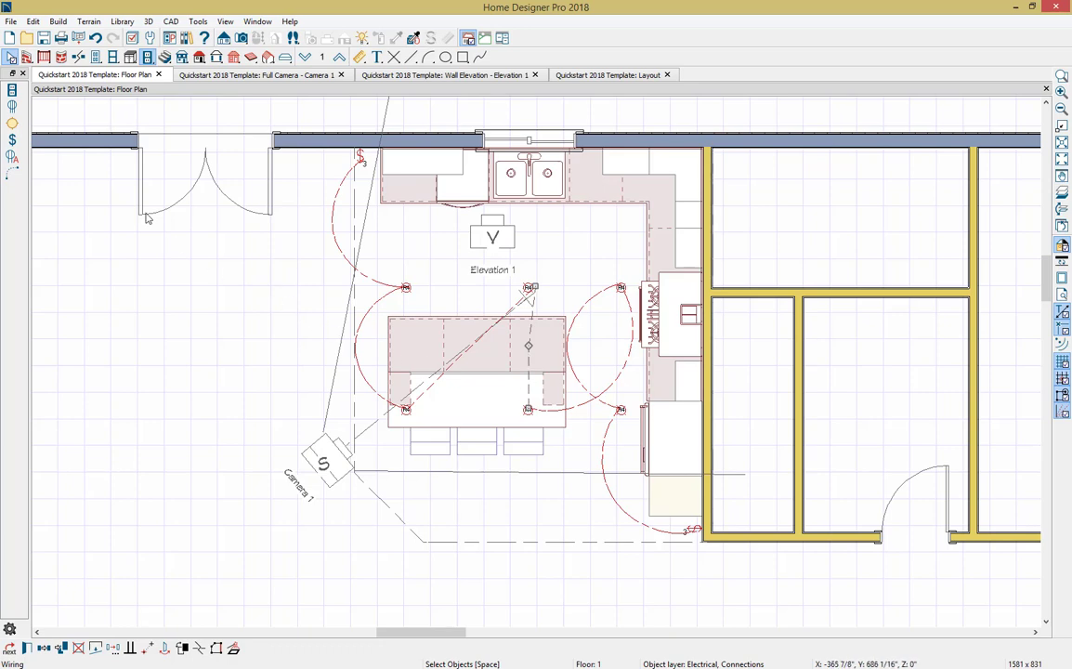
Step: Automatically place the electrical outlets in the kitchen's room
left_click(13, 157)
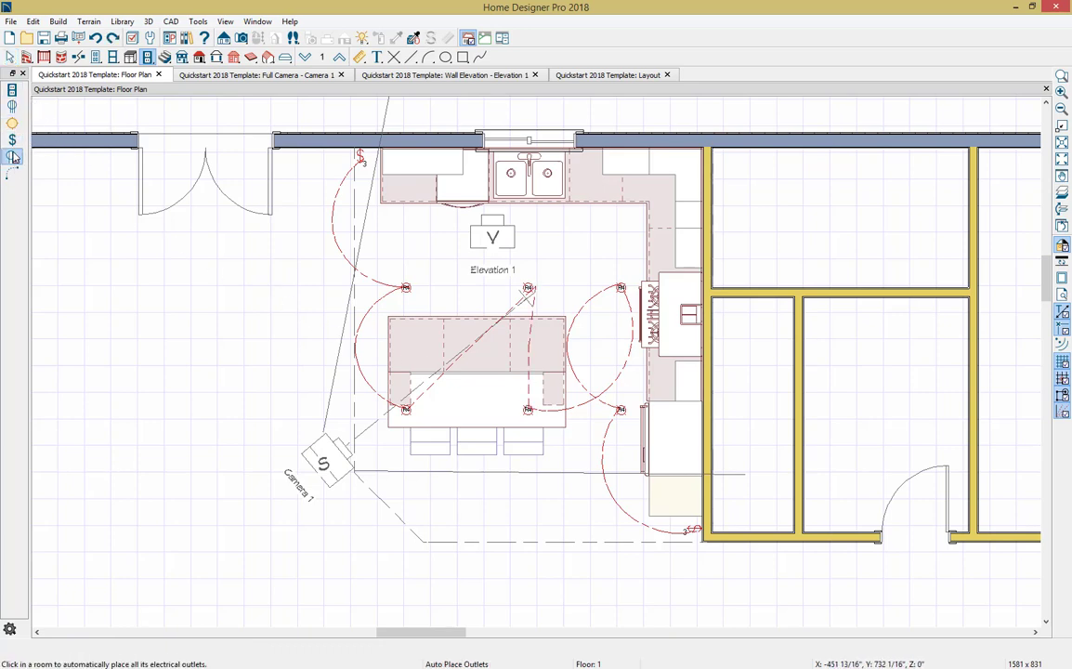
left_click(415, 252)
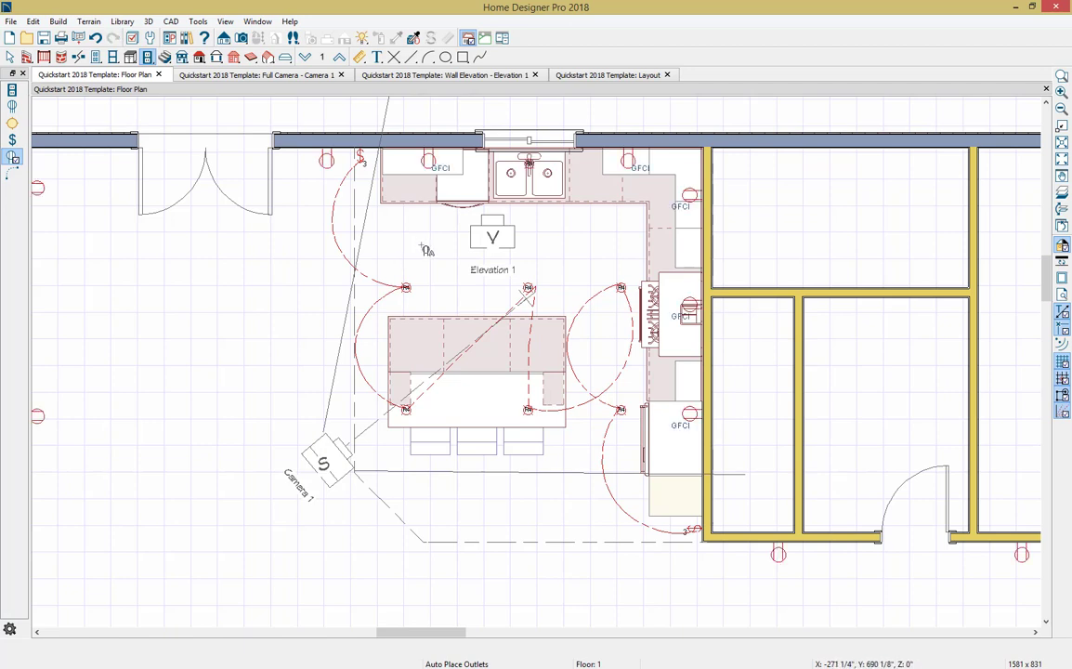
scroll(457, 196, "up", 1)
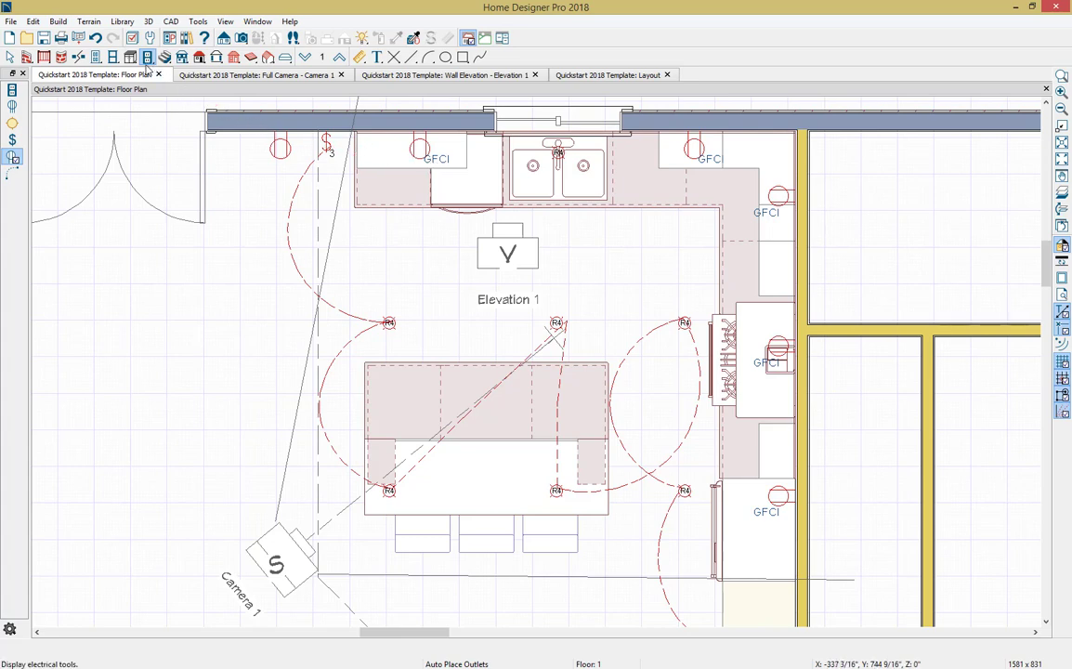
Step: Create a perspective framing overview of the house and orbit it to examine the wall and roof framing
left_click(62, 22)
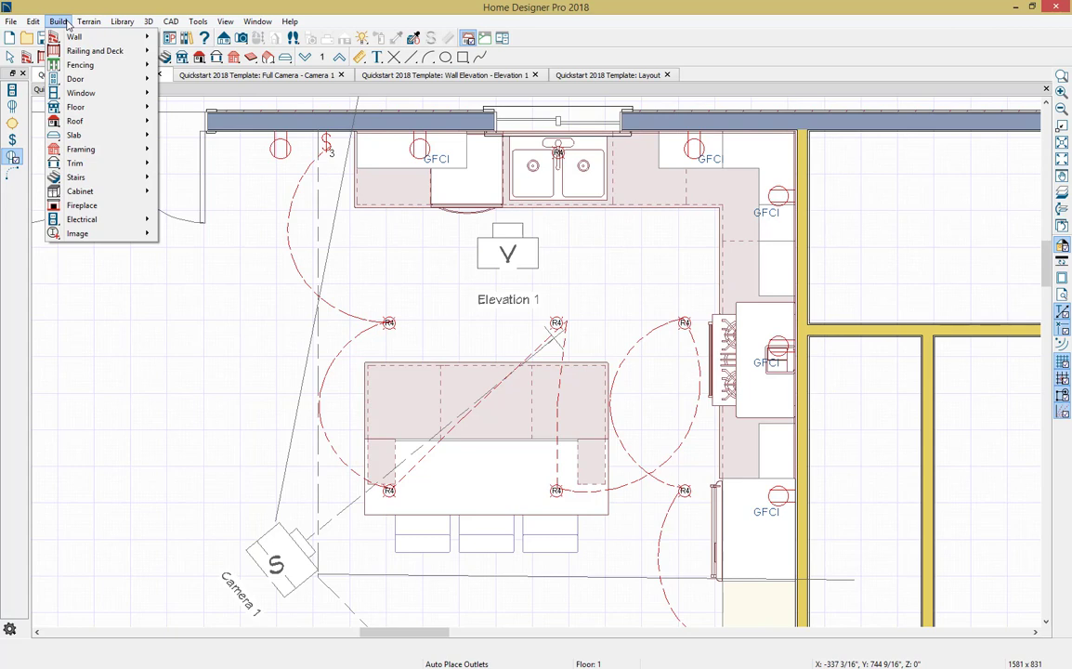
mouse_move(87, 147)
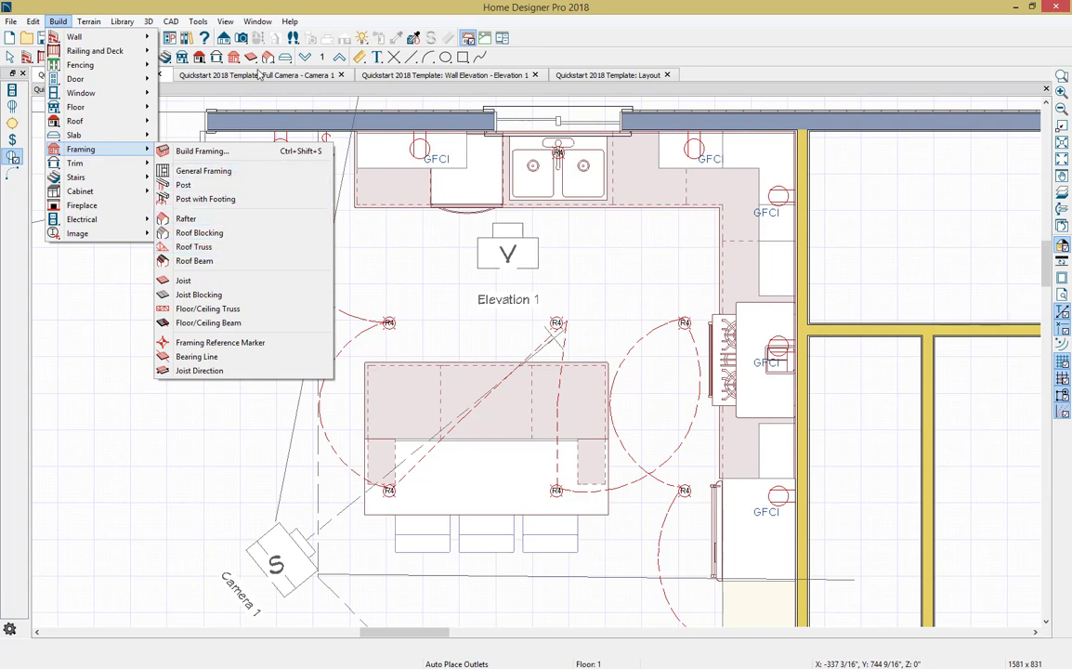
left_click(246, 44)
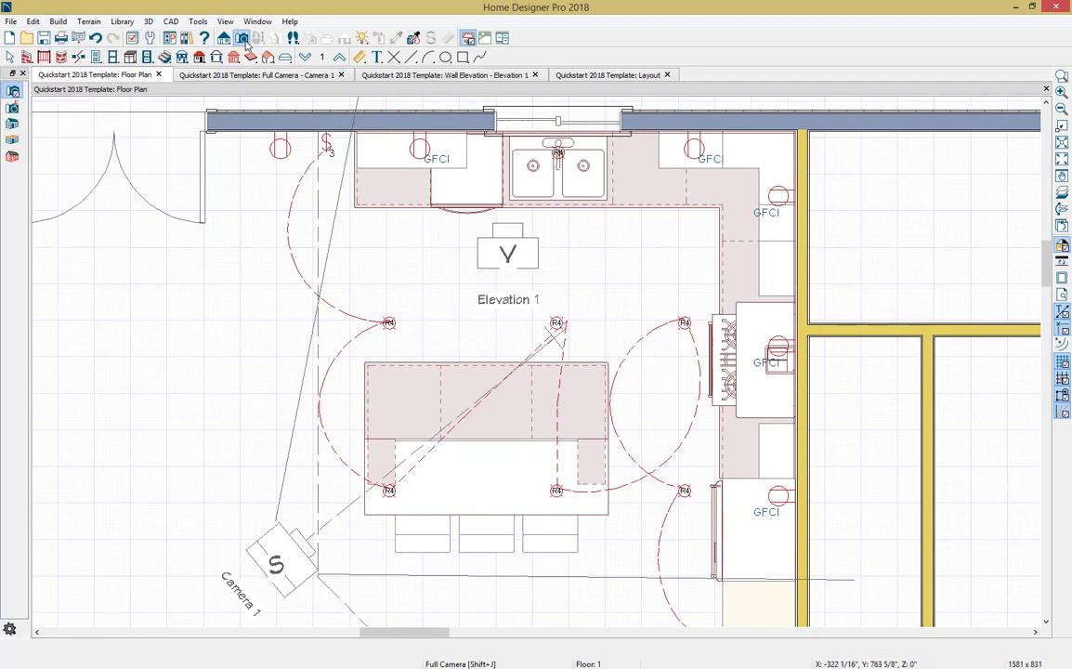
left_click(6, 163)
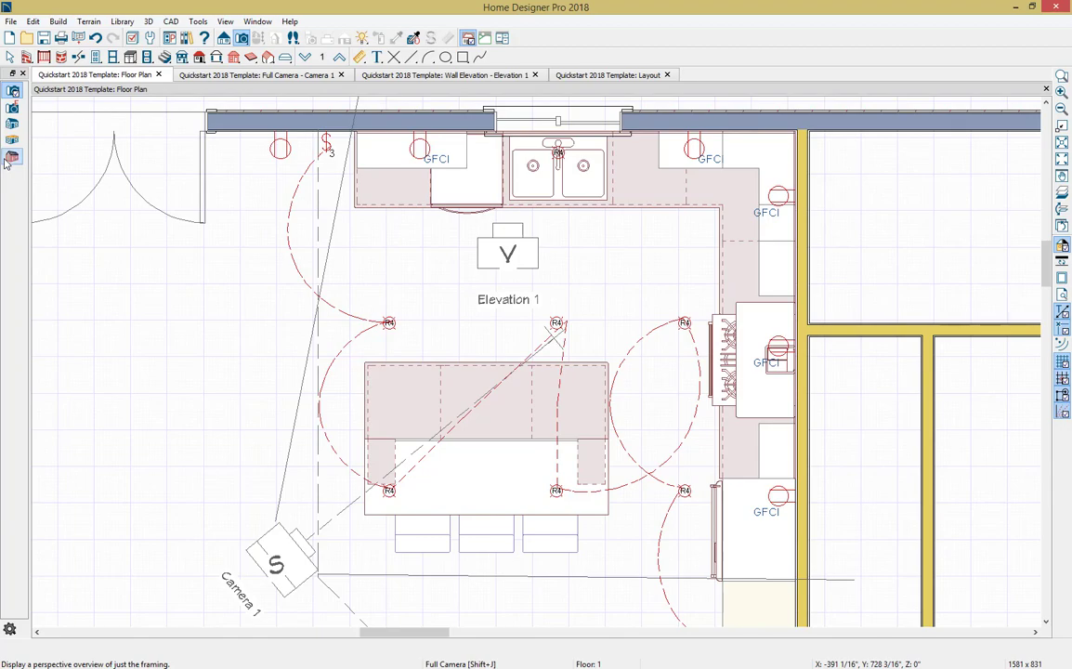
left_click_drag(349, 301, 471, 267)
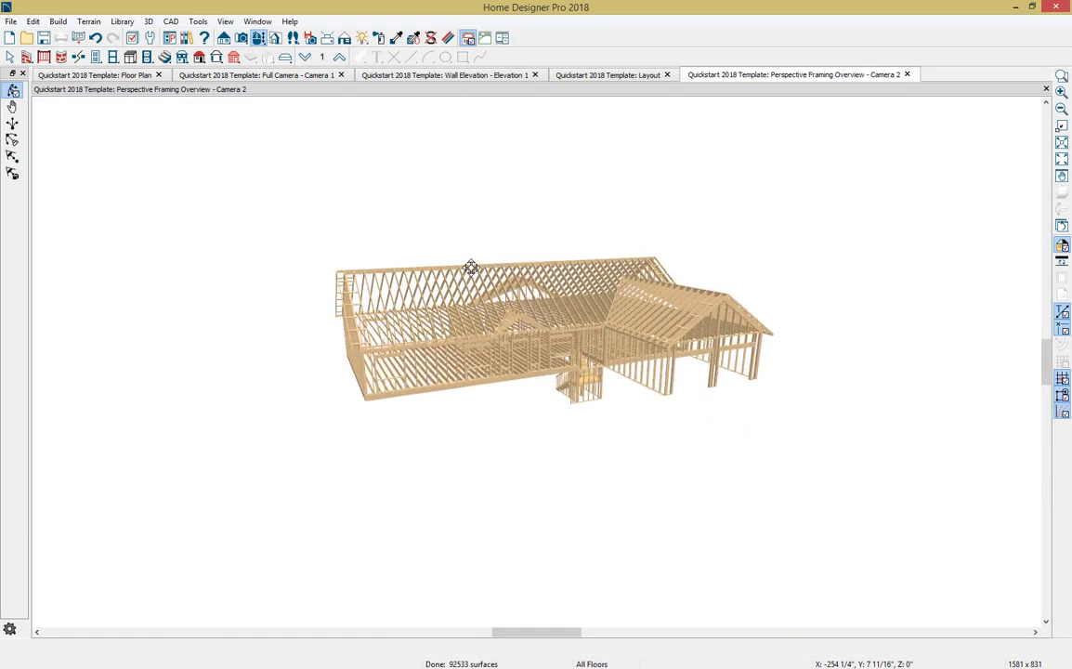
Step: Examine the roof and wall framing up close in the framing overview and close that view
scroll(494, 301, "up", 4)
left_click_drag(453, 313, 494, 316)
left_click_drag(499, 313, 435, 310)
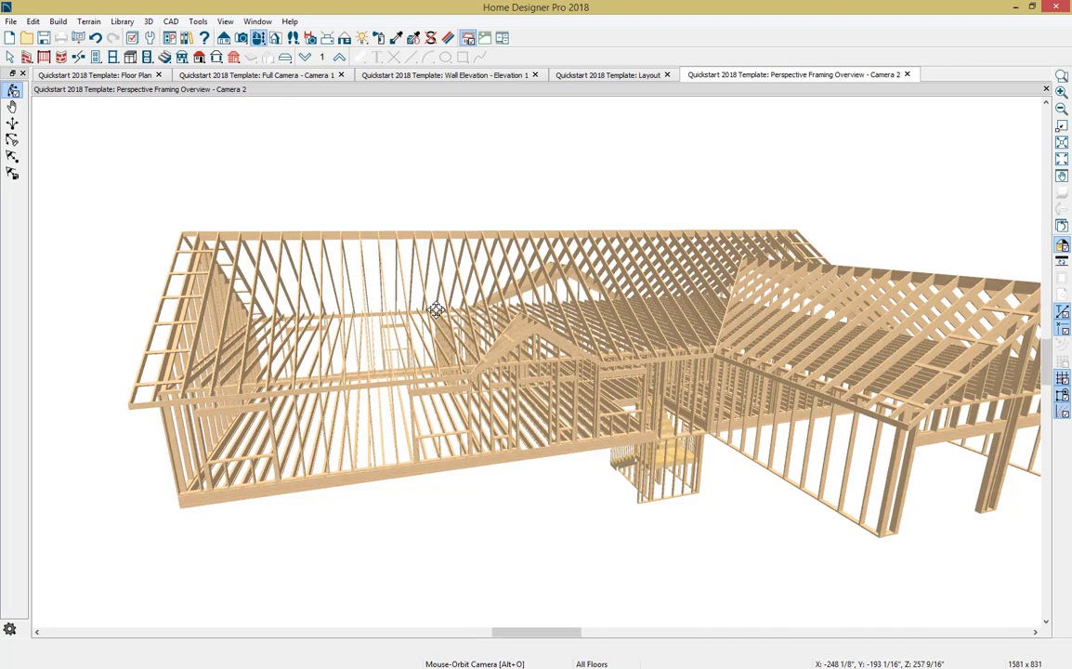
left_click(907, 75)
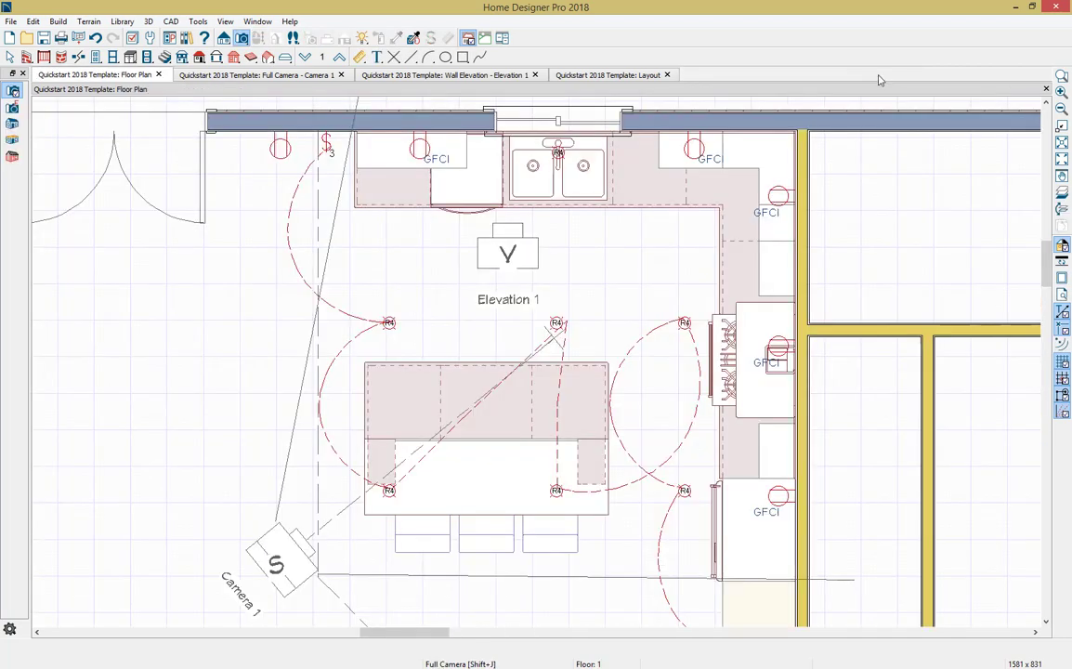
Step: Close the layout without saving it, along with the wall elevation and full camera views, keeping only the floor plan open
scroll(211, 160, "down", 4)
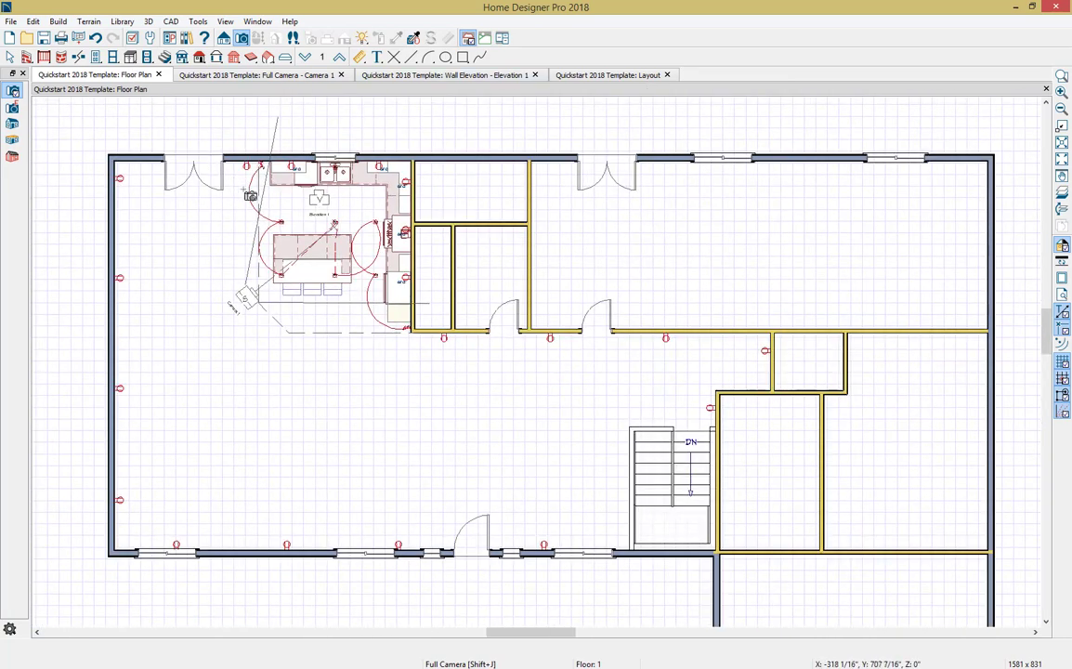
key("space")
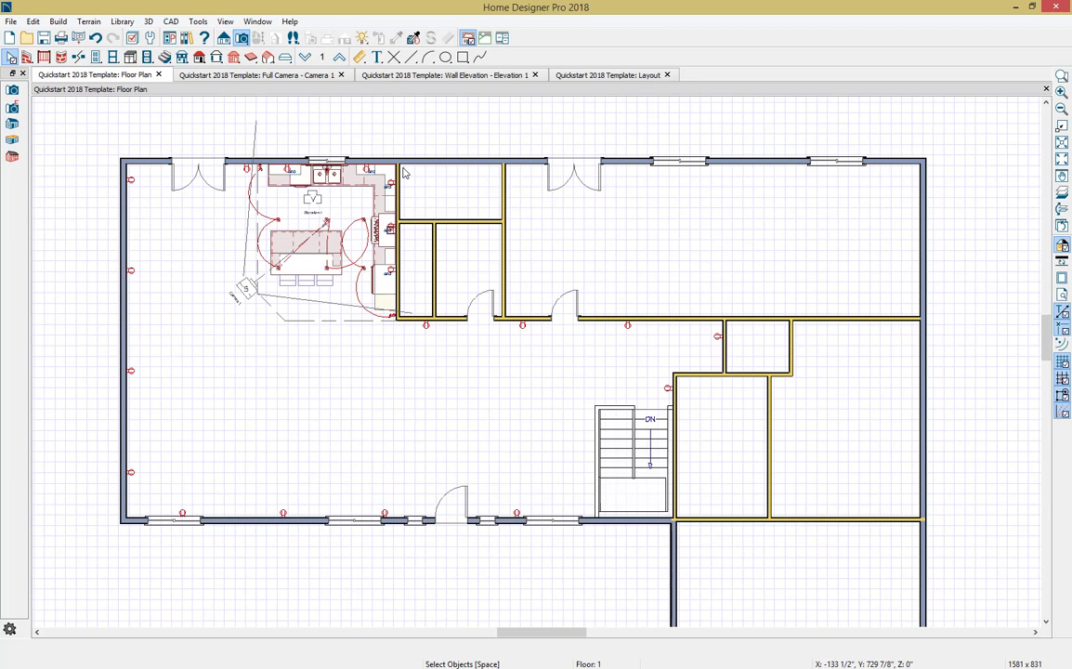
left_click(667, 75)
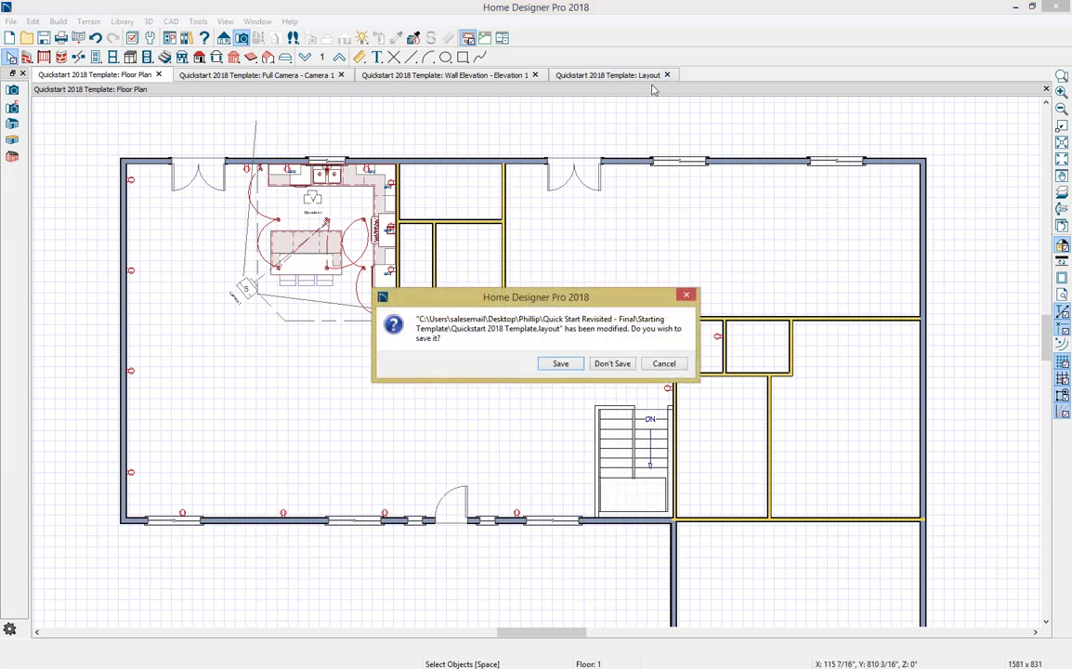
left_click(611, 364)
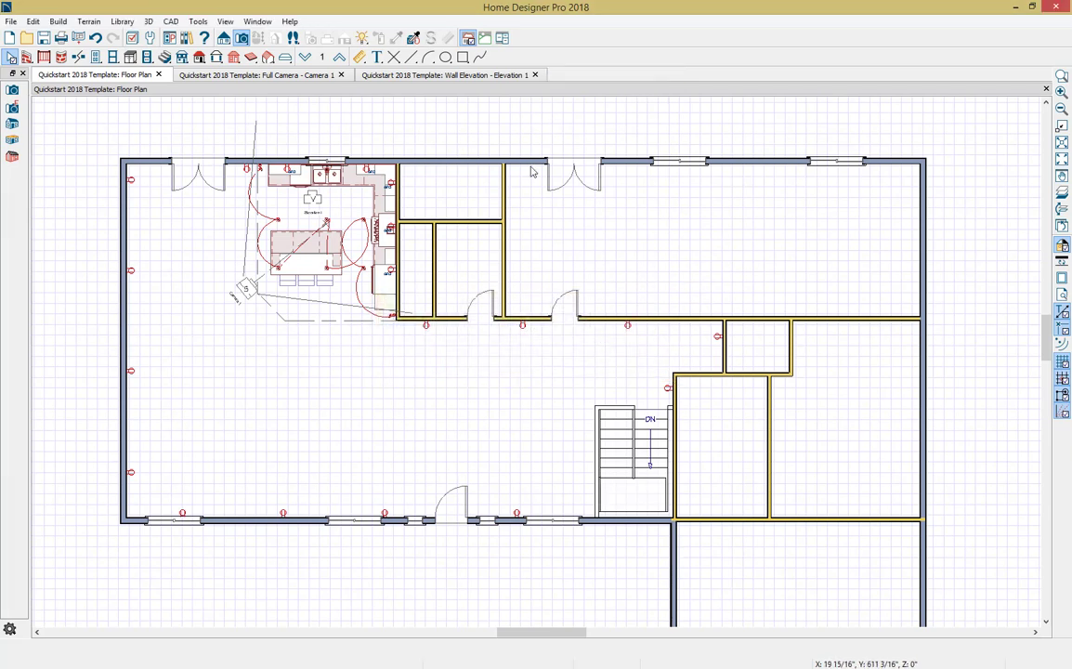
left_click(535, 76)
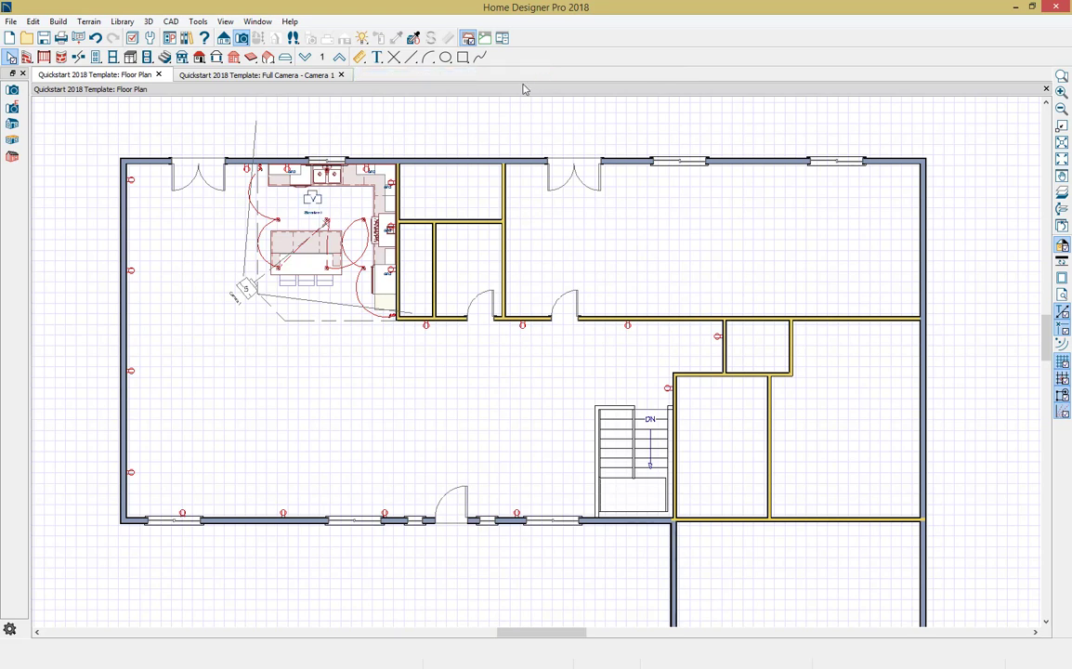
left_click(327, 202)
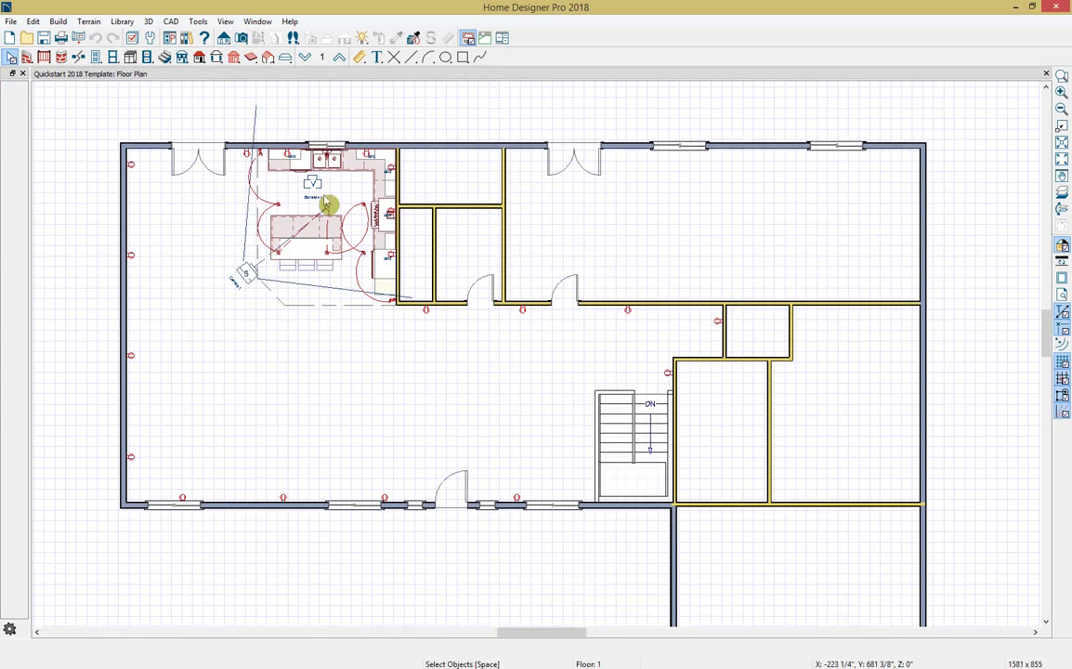
Step: Create a terrain perimeter around the house
left_click(87, 22)
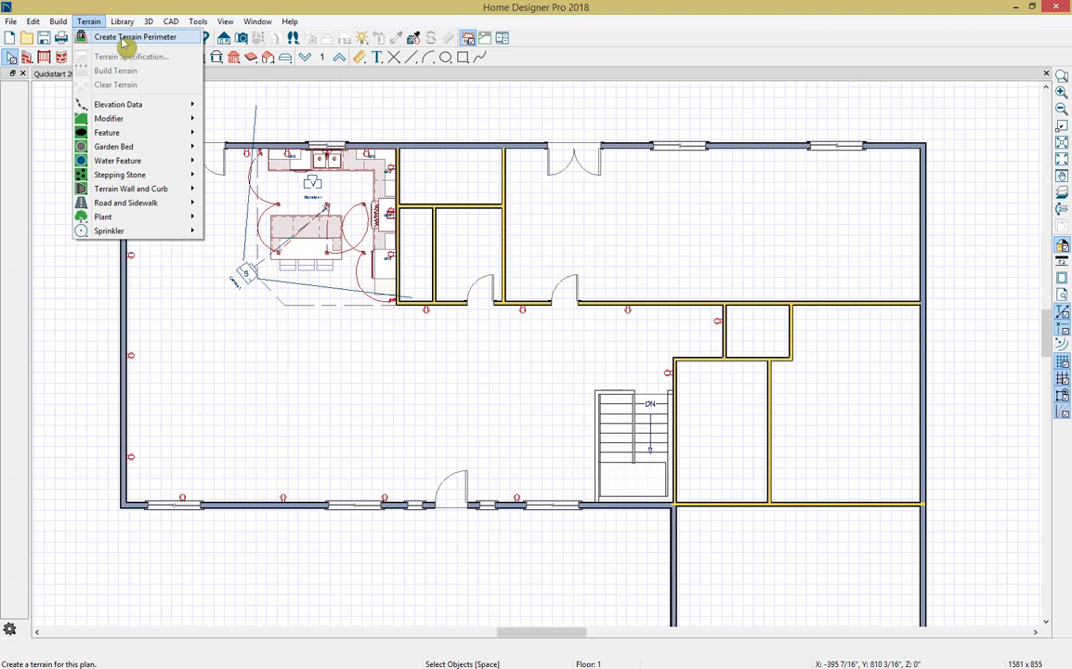
mouse_move(136, 105)
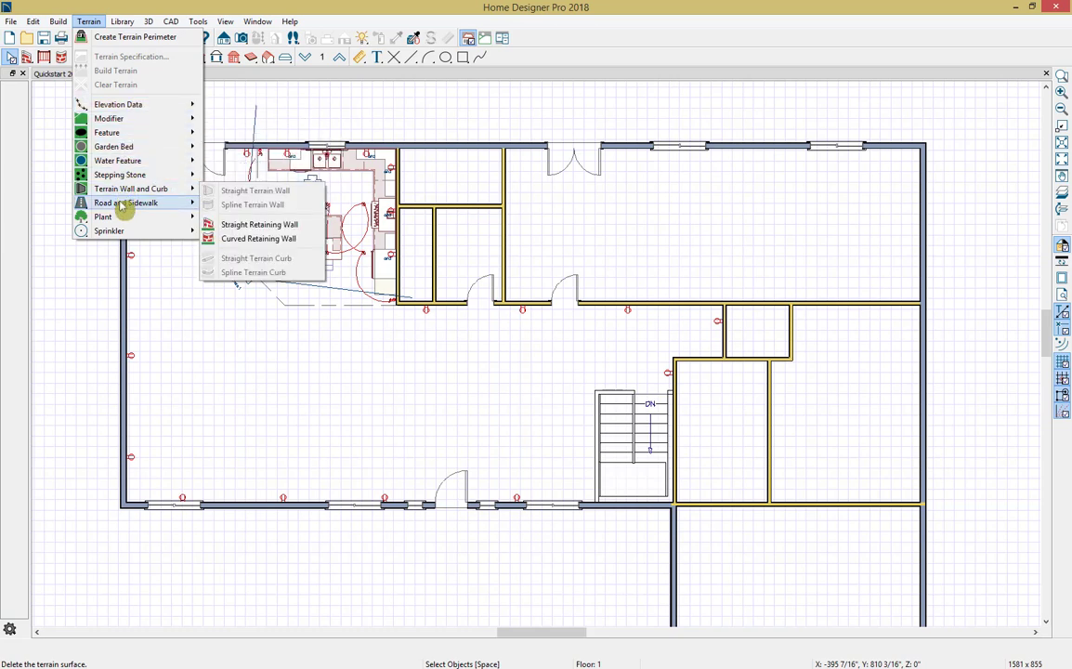
mouse_move(124, 222)
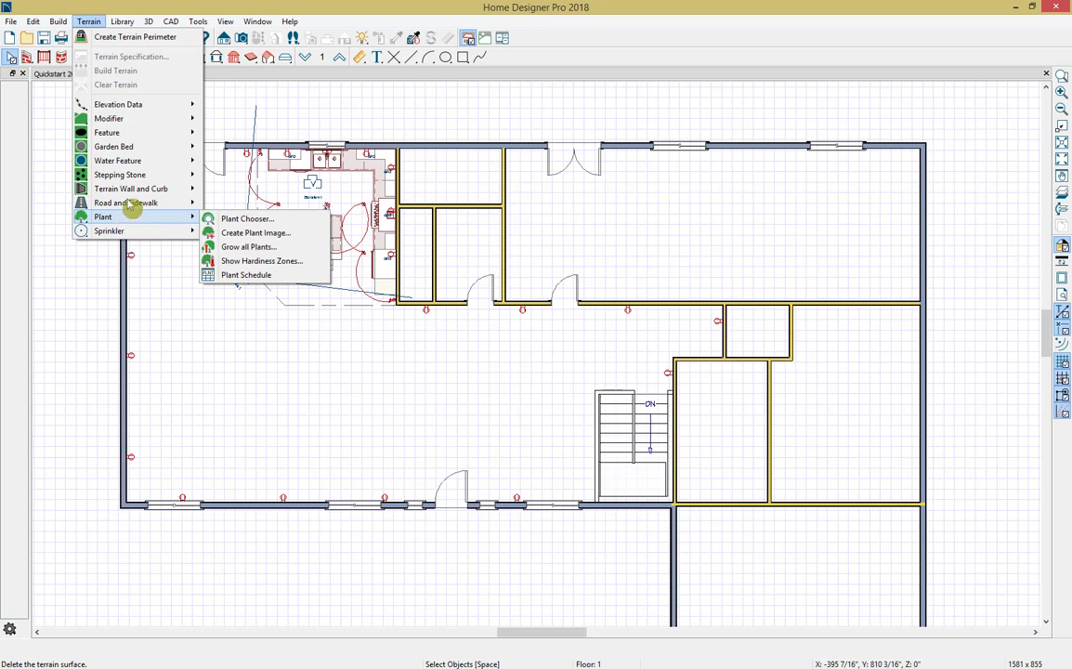
left_click(140, 37)
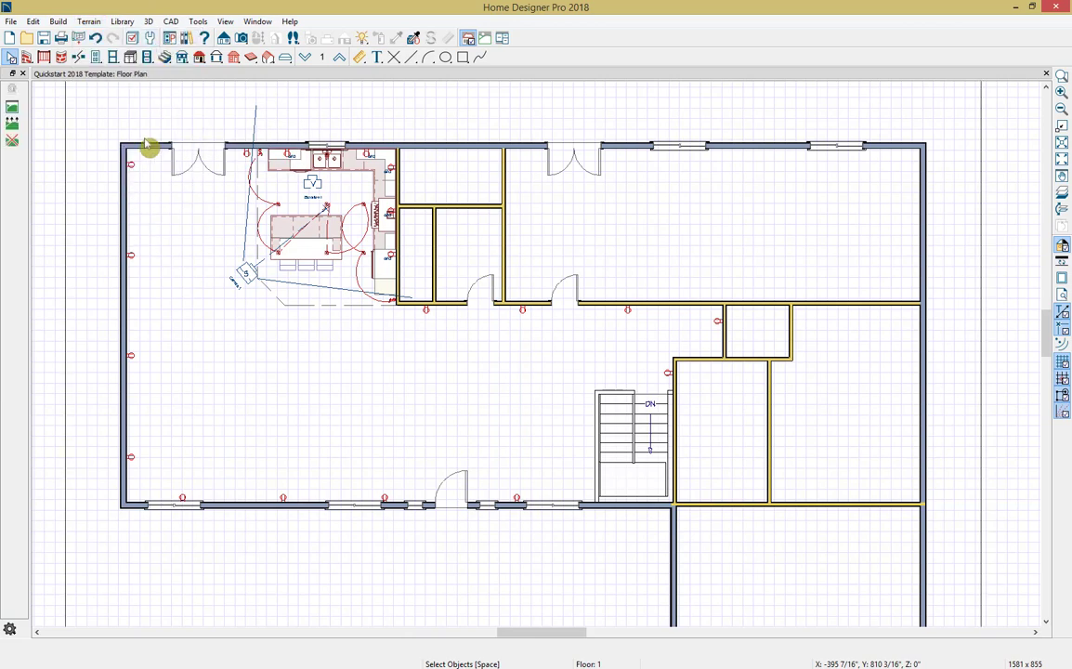
Step: Enlarge the terrain perimeter on both sides and at the front to about 160' wide and 111' deep
scroll(149, 146, "down", 5)
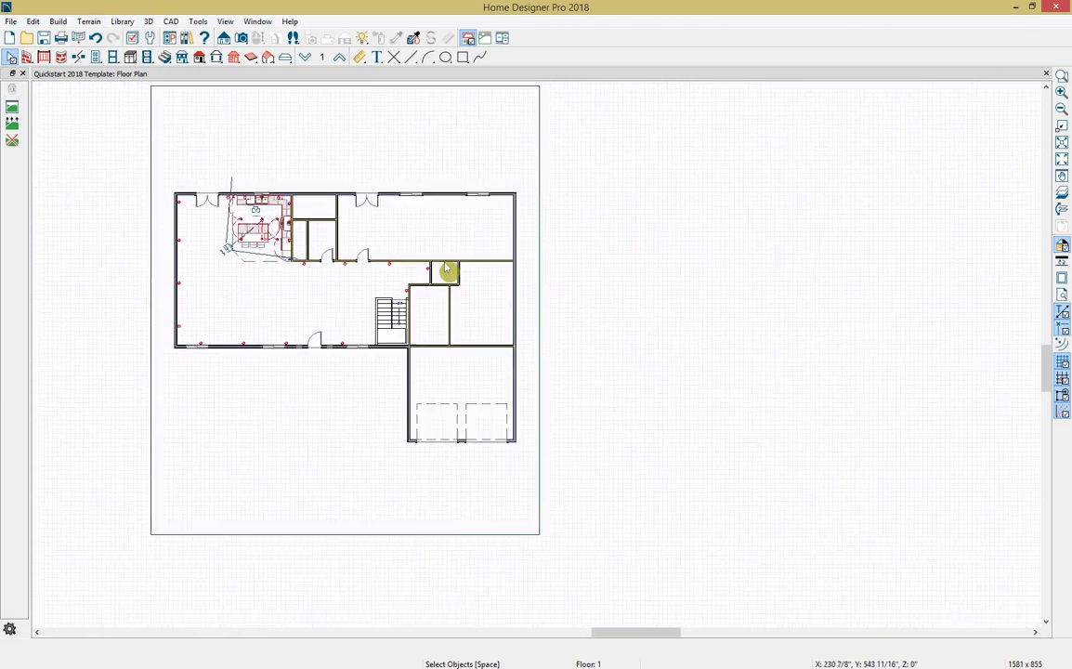
middle_click_drag(546, 255, 567, 289)
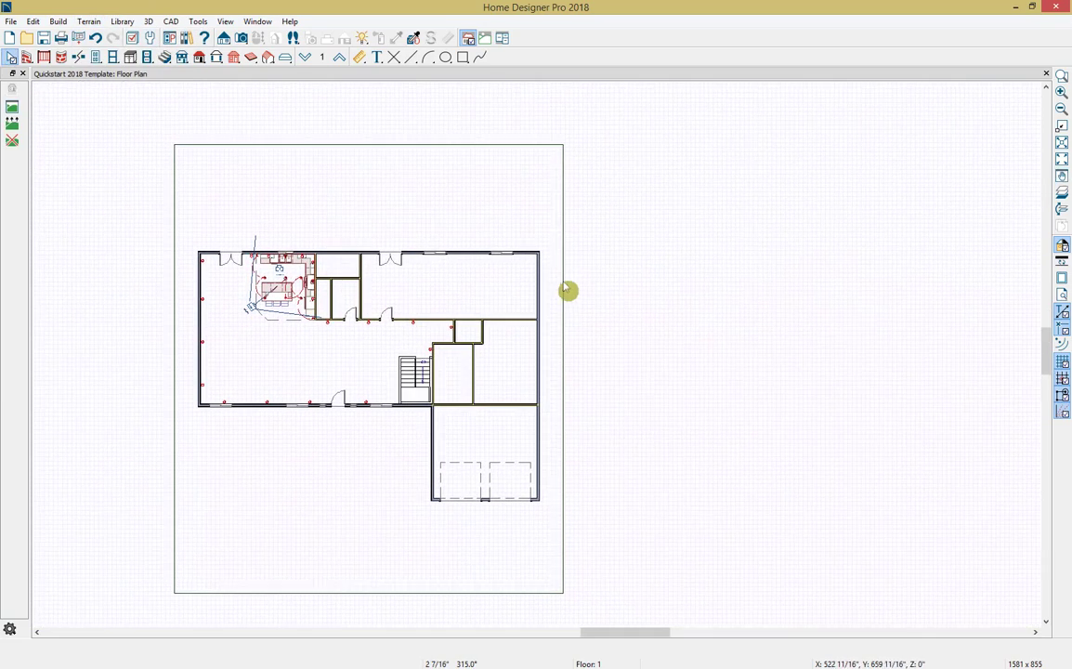
left_click(565, 217)
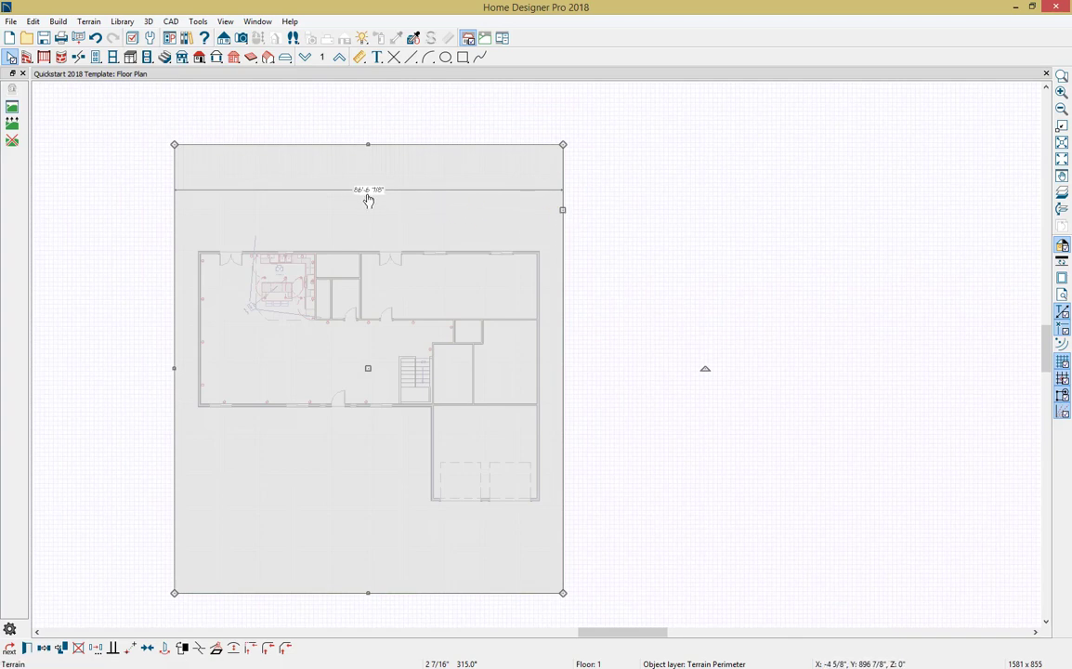
left_click_drag(562, 210, 754, 225)
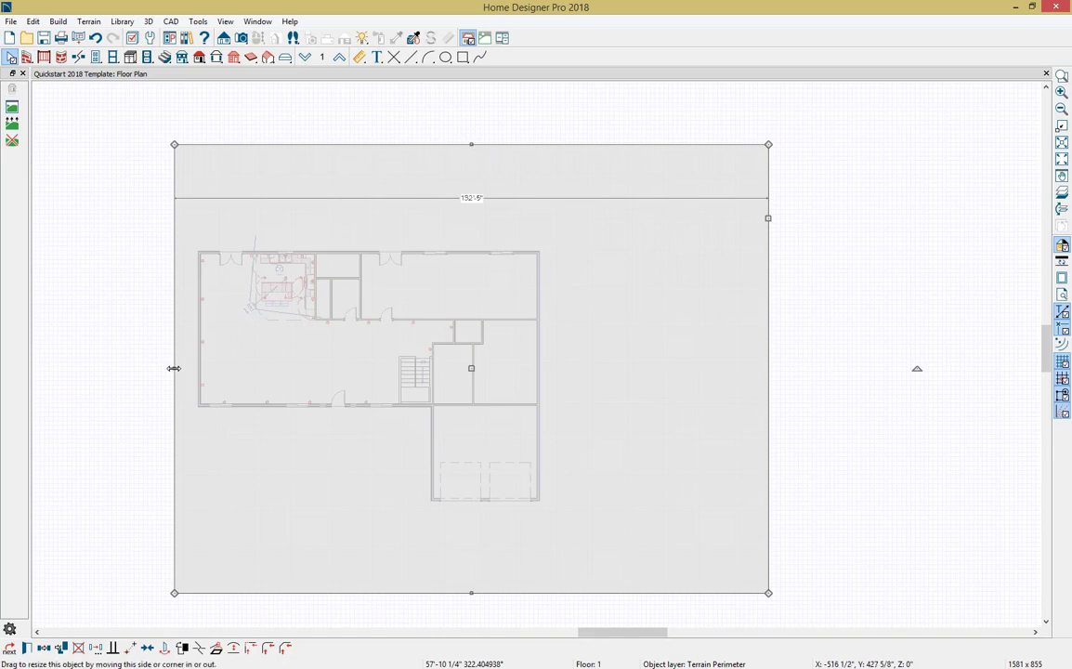
left_click_drag(174, 368, 51, 369)
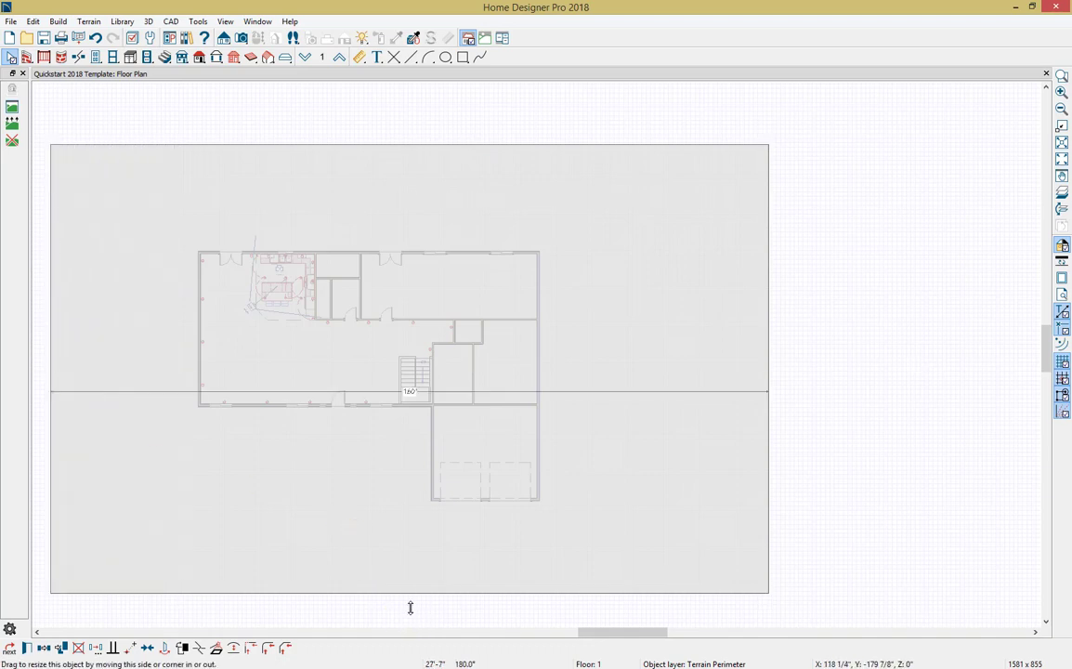
left_click_drag(409, 608, 414, 654)
scroll(377, 569, "down", 1)
middle_click_drag(377, 569, 380, 485)
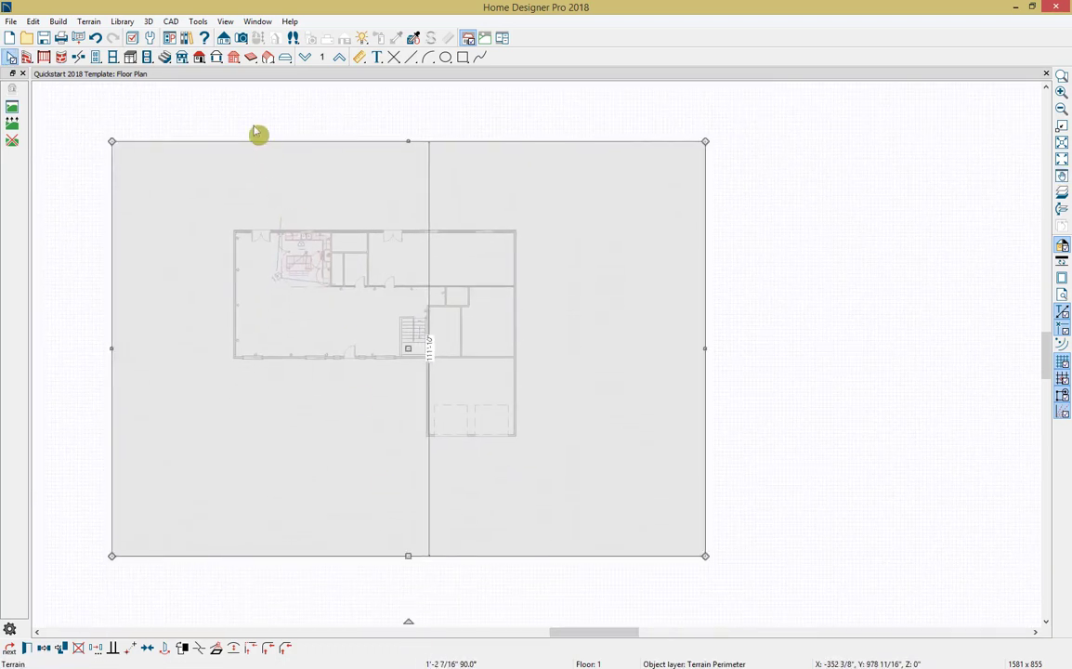
Step: Create a perspective full overview of the house seen from the front and tile it beside the floor plan
left_click(241, 37)
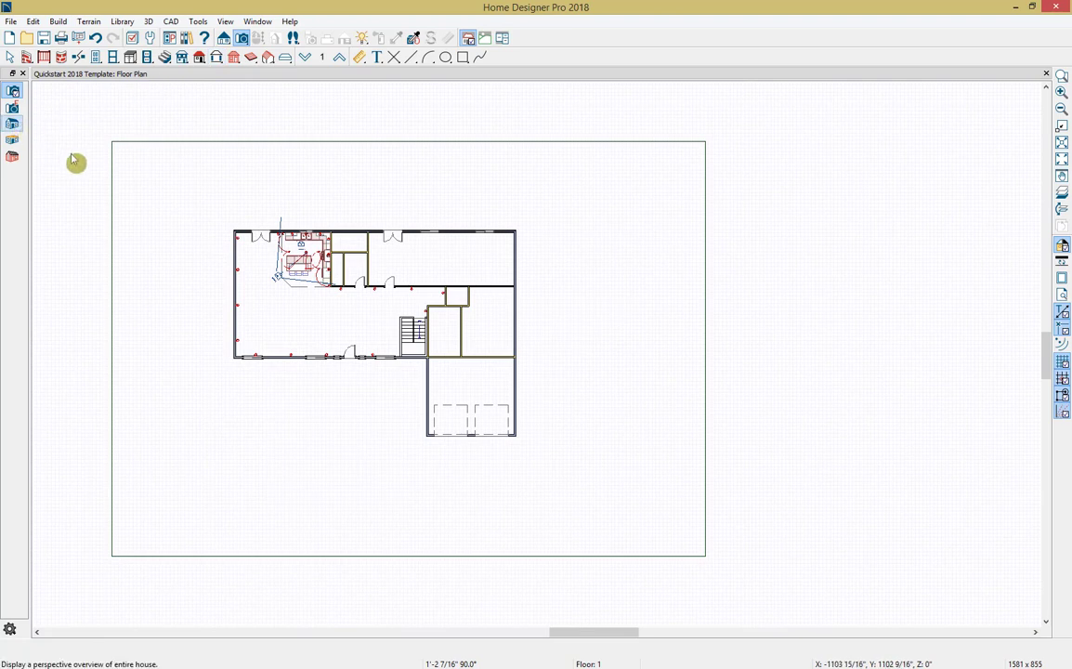
left_click_drag(223, 229, 325, 215)
scroll(618, 399, "up", 3)
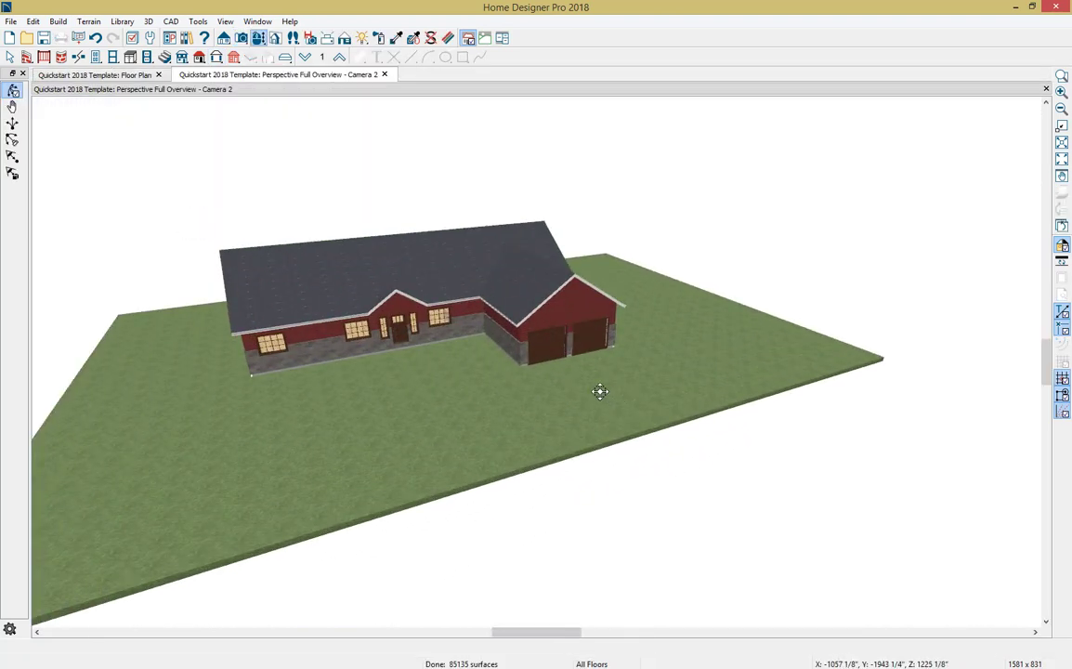
scroll(600, 392, "up", 2)
middle_click_drag(402, 316, 611, 375)
left_click_drag(610, 376, 607, 364)
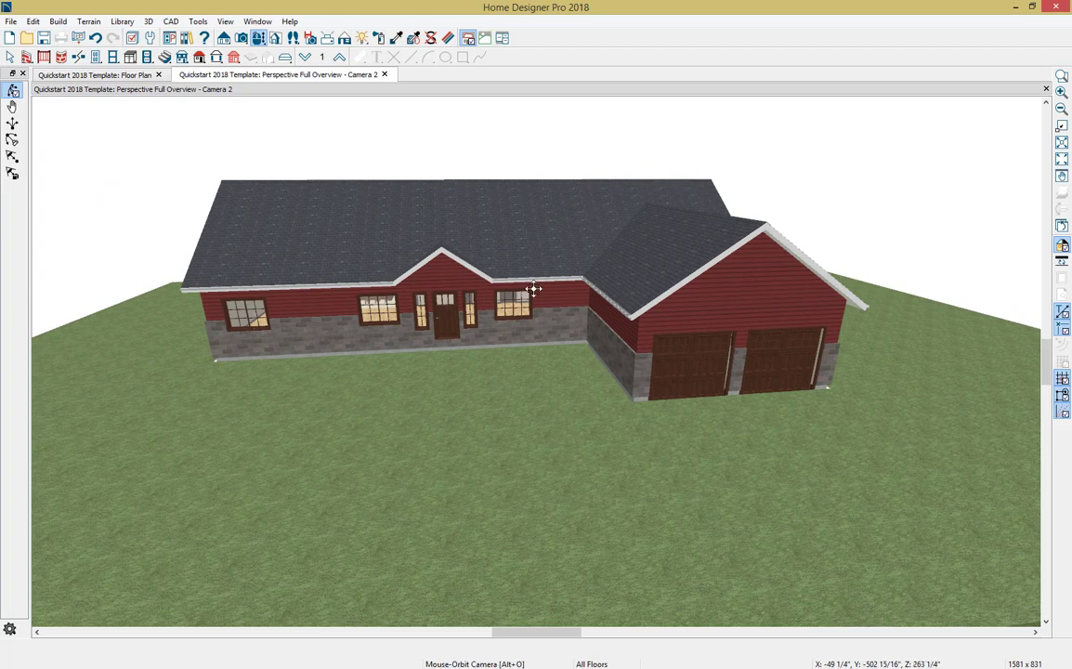
left_click_drag(331, 81, 920, 228)
Step: Draw a driveway area as wide as the garage, from the garage's front wall to the terrain's front edge
scroll(272, 259, "up", 2)
scroll(199, 301, "up", 2)
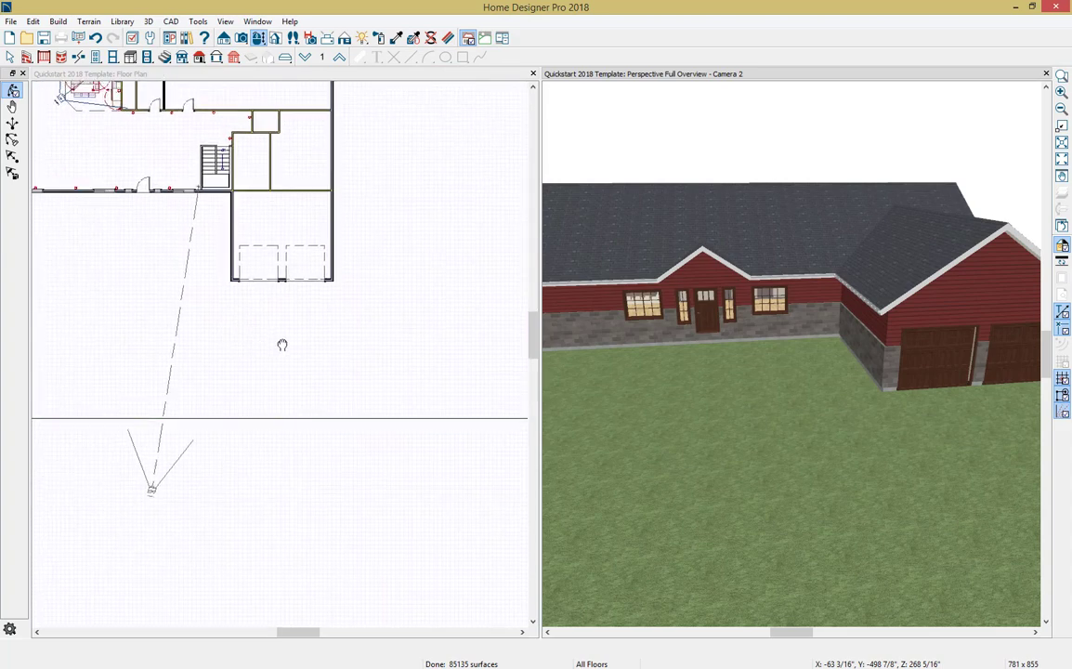
scroll(296, 354, "up", 2)
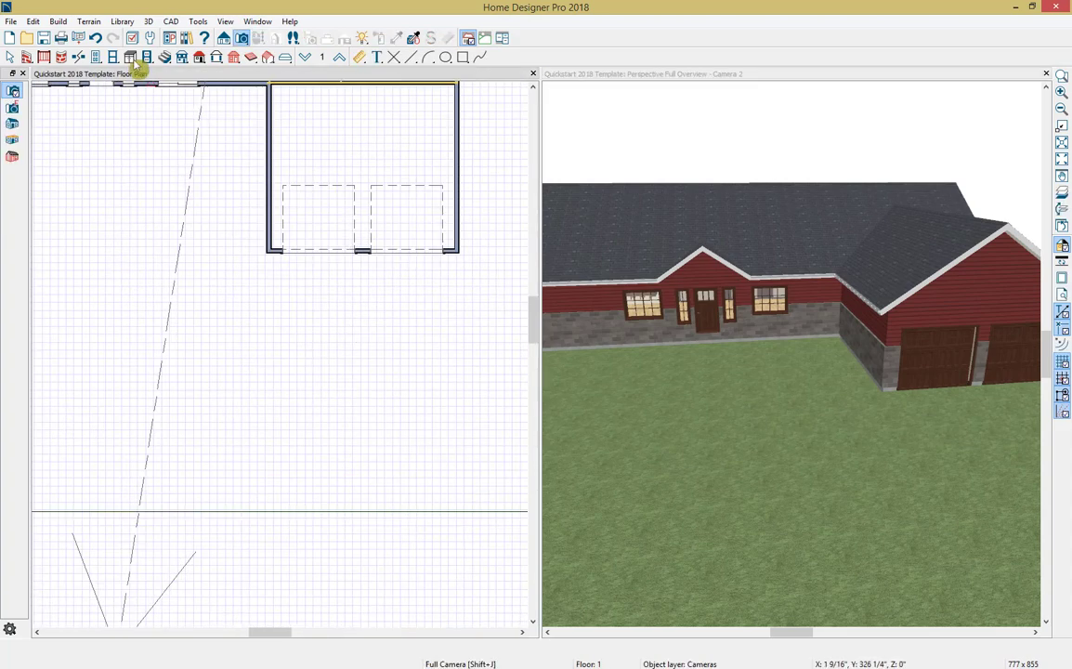
left_click(89, 22)
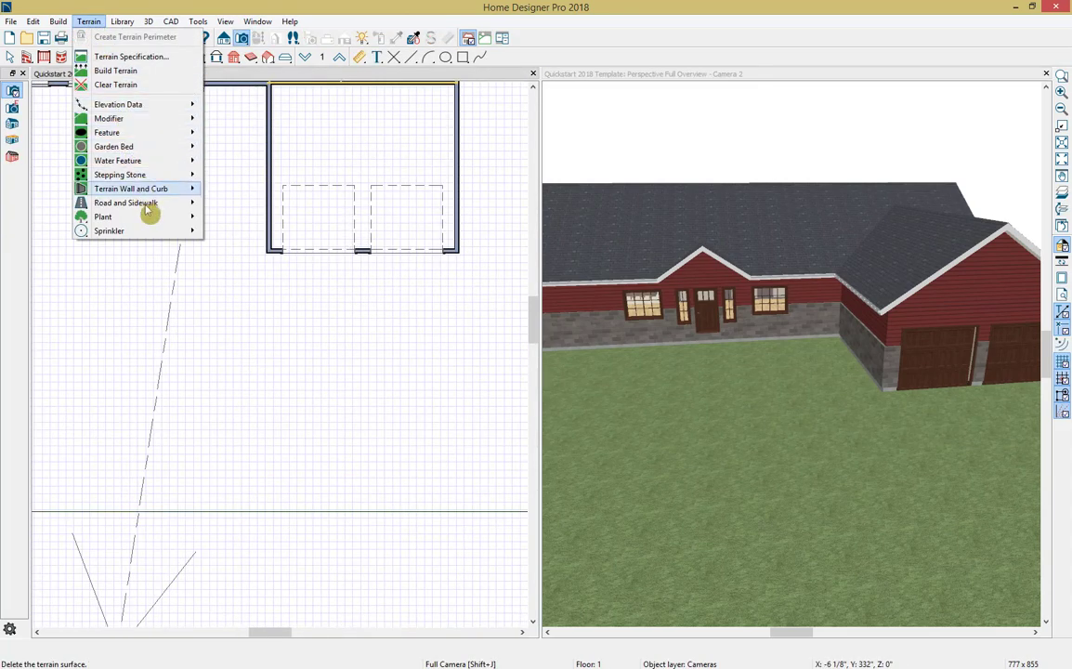
mouse_move(140, 202)
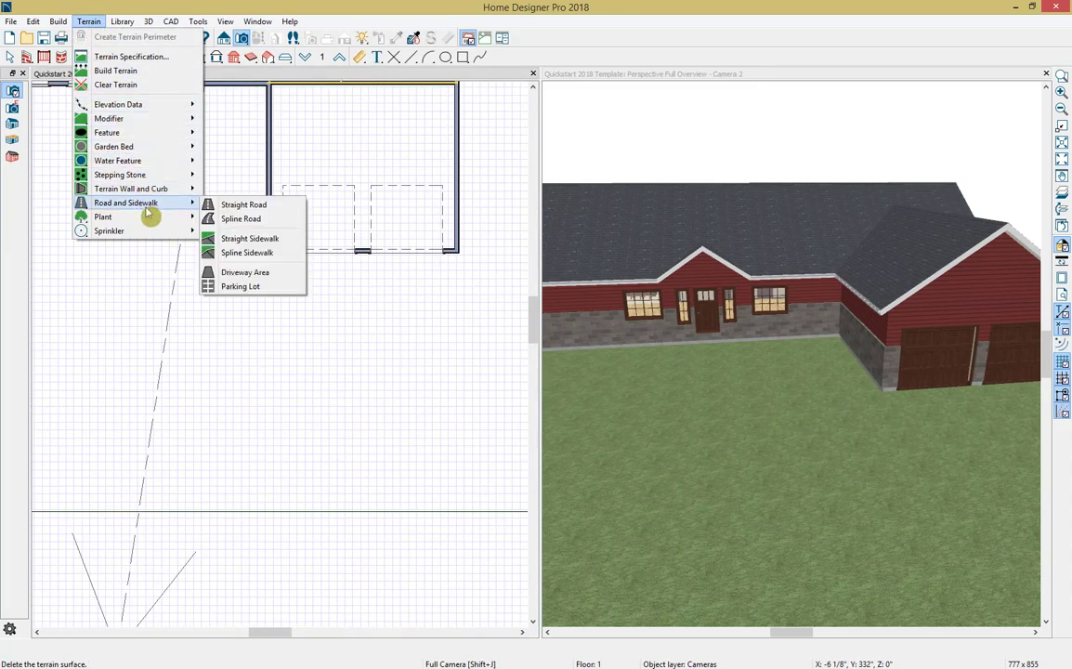
left_click(270, 271)
left_click_drag(267, 258, 457, 509)
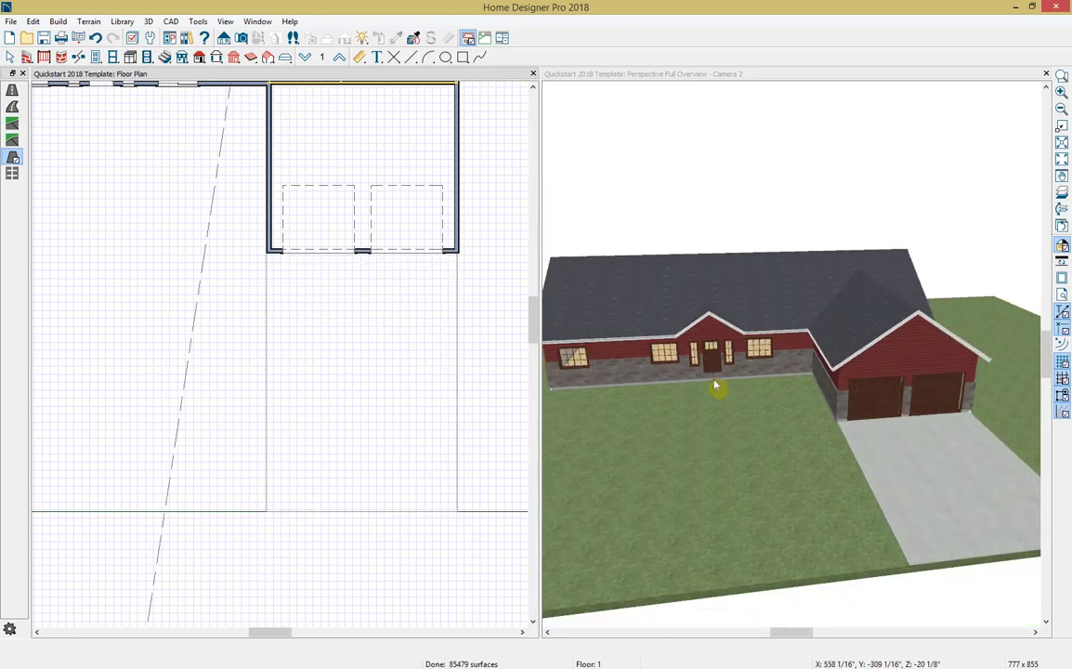
Step: Place the Front Porch block from the Quickstart 2018 folder of the User Catalog outside the front door
middle_click_drag(170, 227, 199, 299)
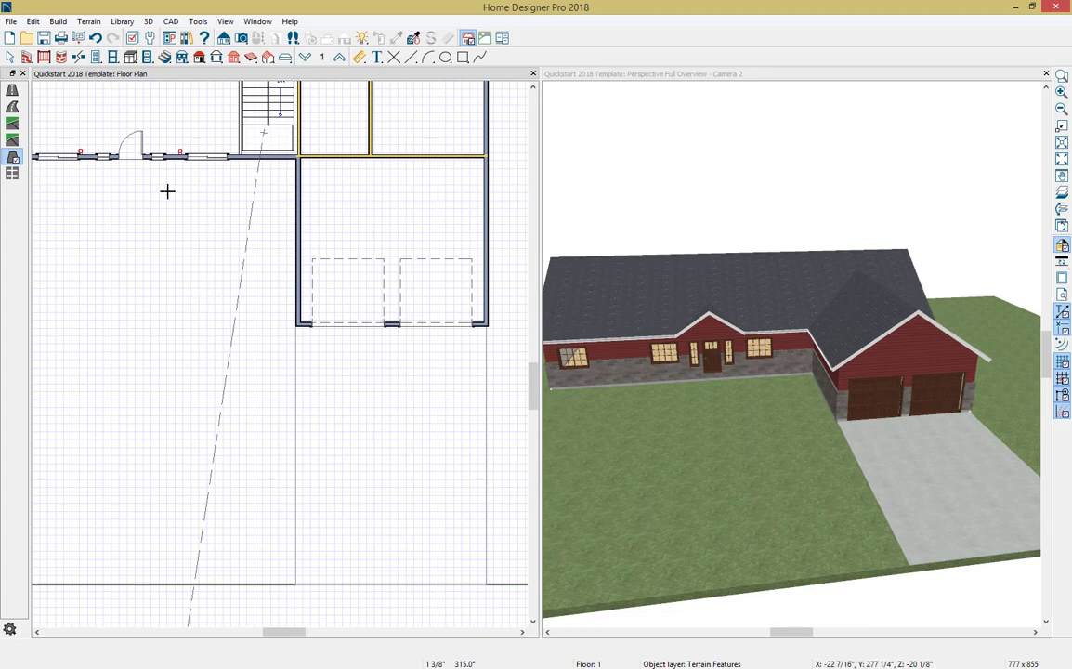
left_click(186, 39)
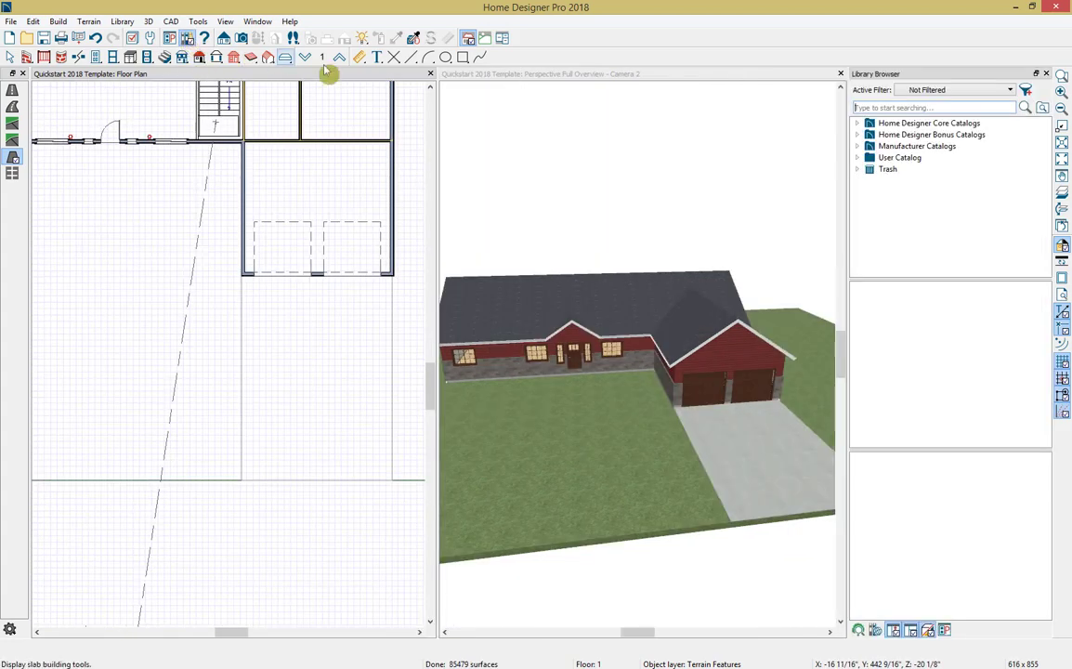
left_click(858, 157)
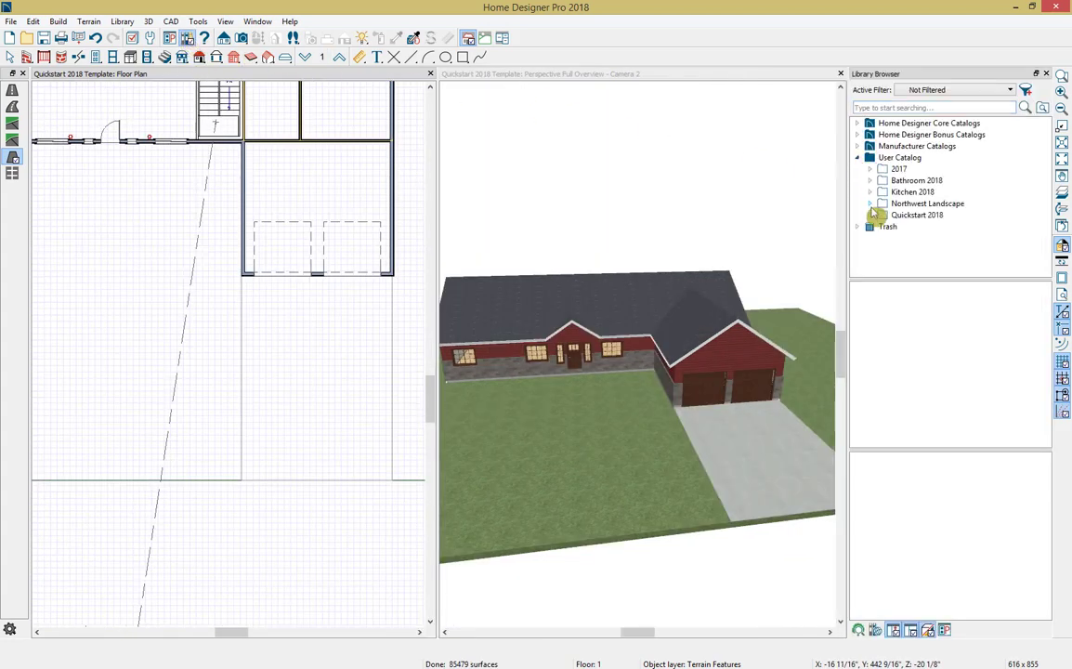
left_click(870, 215)
scroll(876, 226, "down", 6)
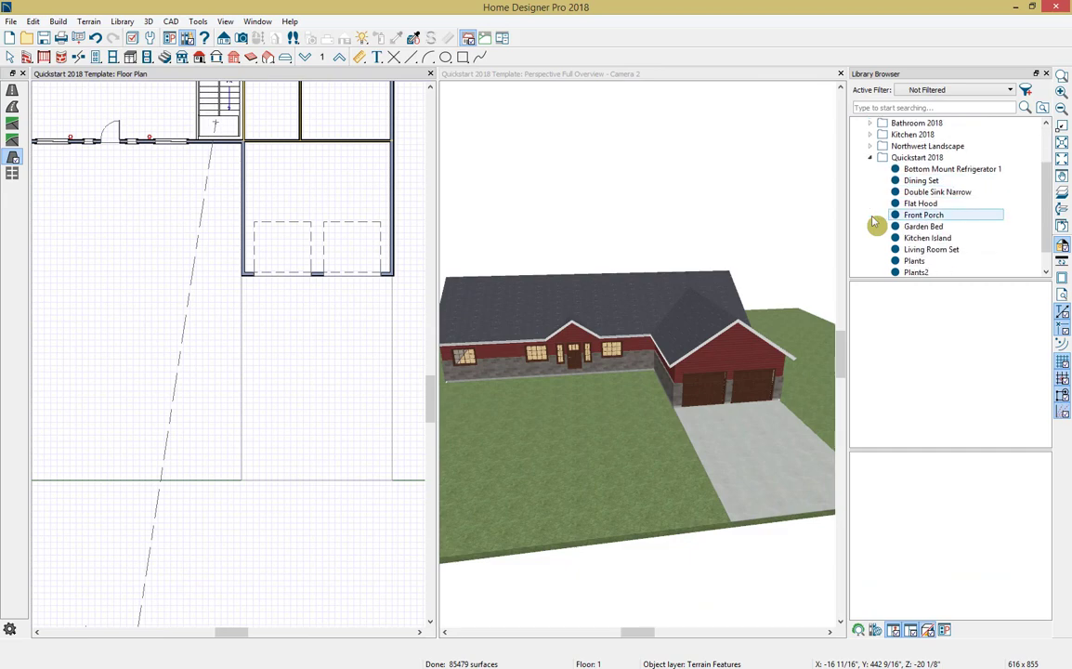
left_click(906, 194)
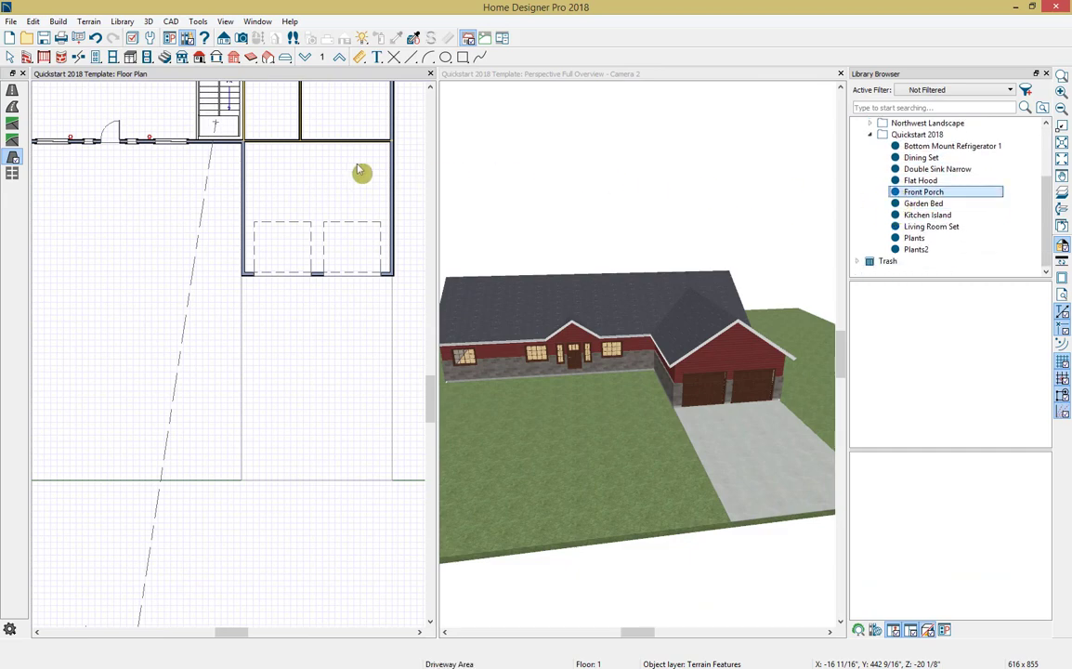
left_click(114, 160)
scroll(114, 161, "up", 2)
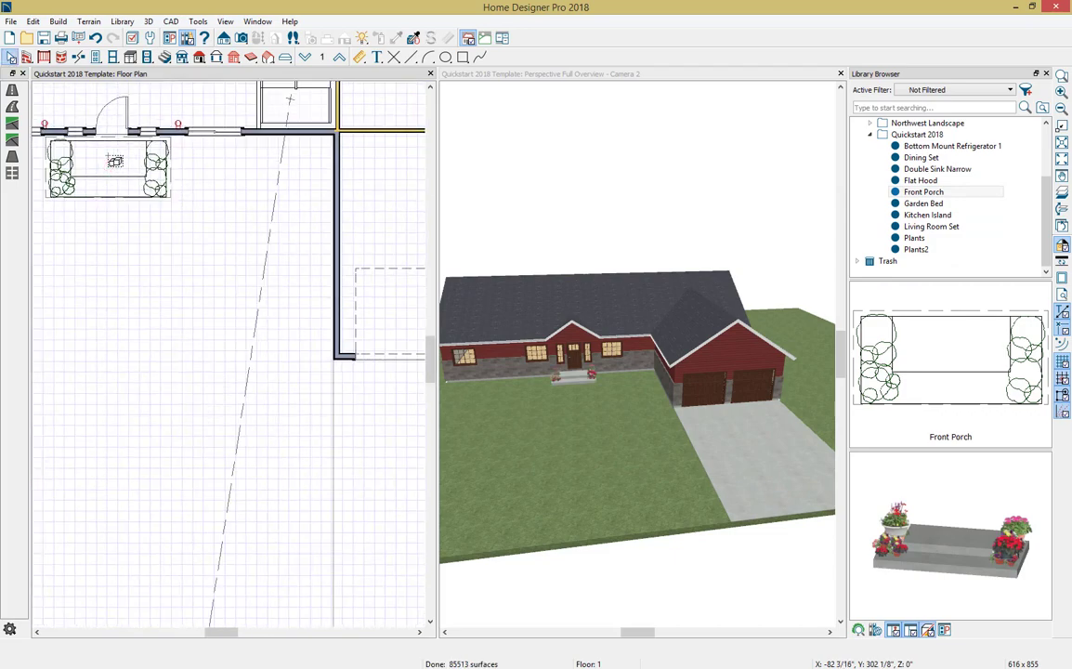
Step: Move the front porch up against the front wall and center it on the front door
left_click(107, 155)
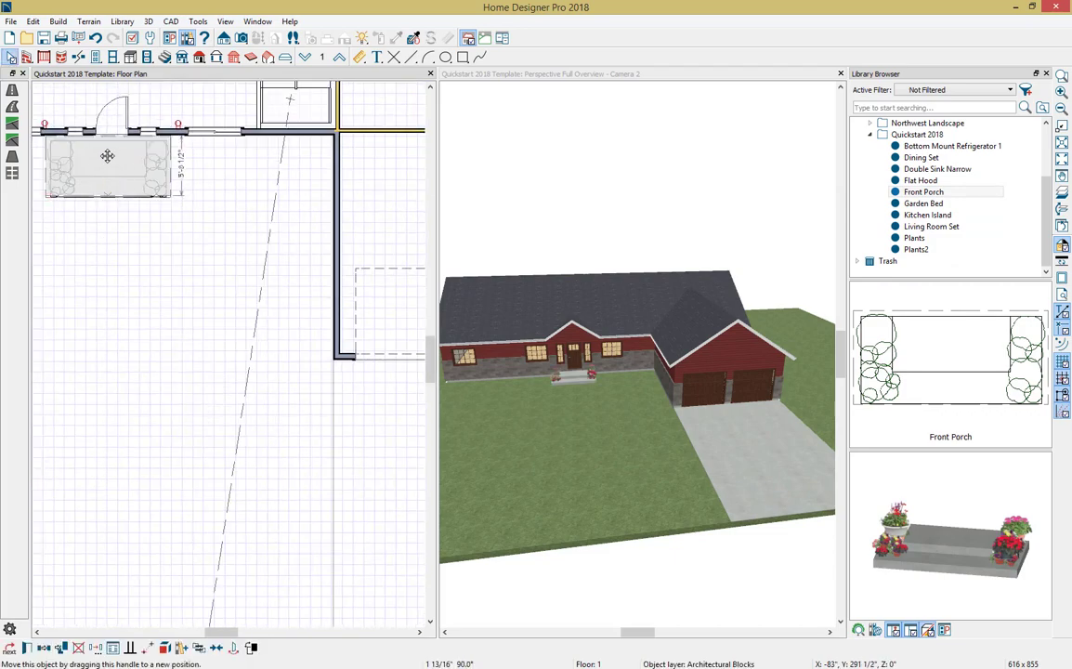
left_click_drag(107, 155, 107, 153)
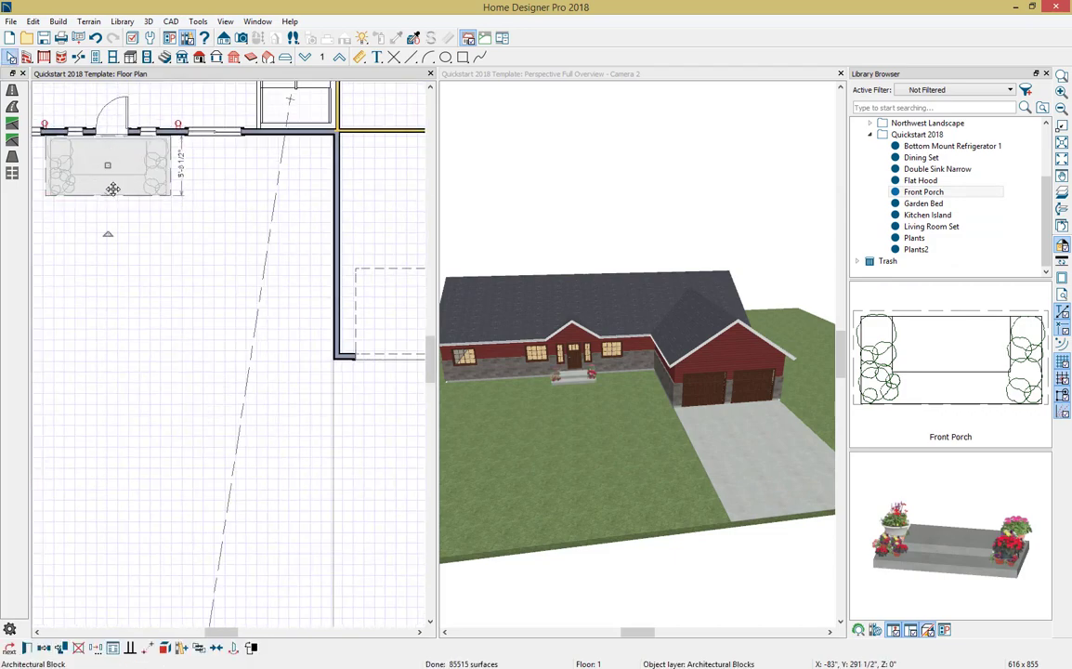
left_click(223, 647)
left_click(106, 131)
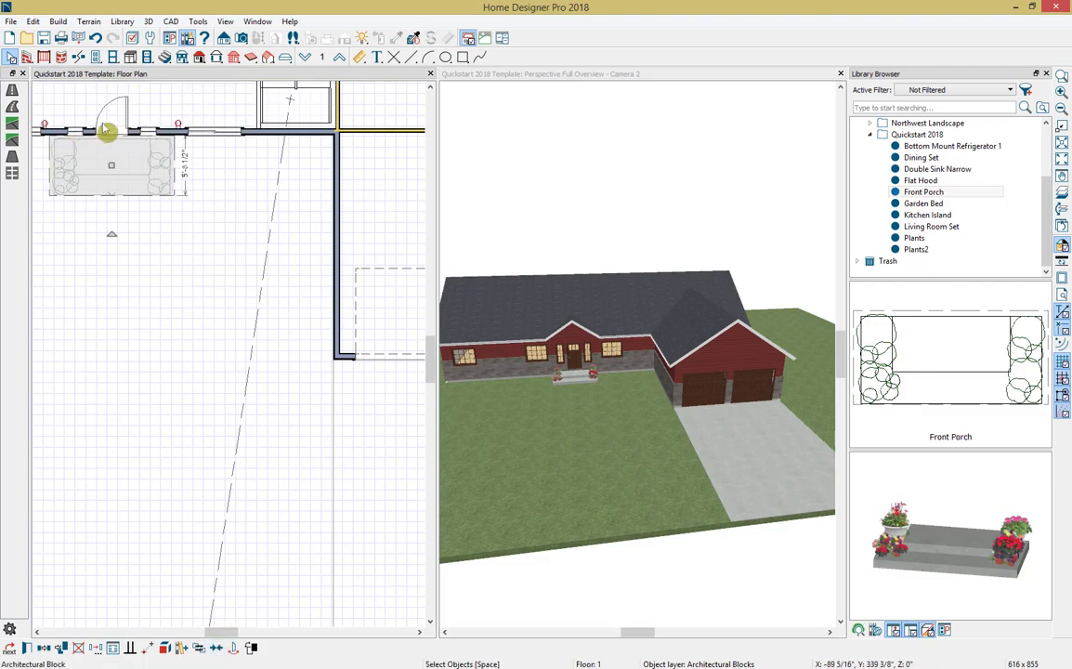
Step: Draw a straight sidewalk from the front edge of the porch down to the terrain's front edge
scroll(110, 177, "down", 2)
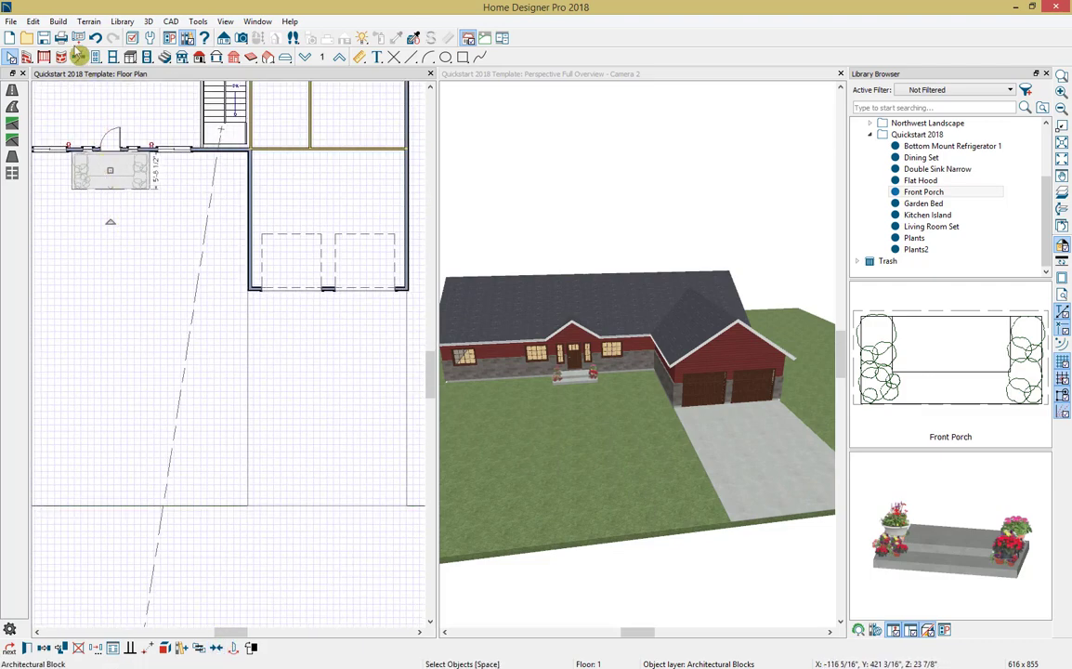
left_click(88, 22)
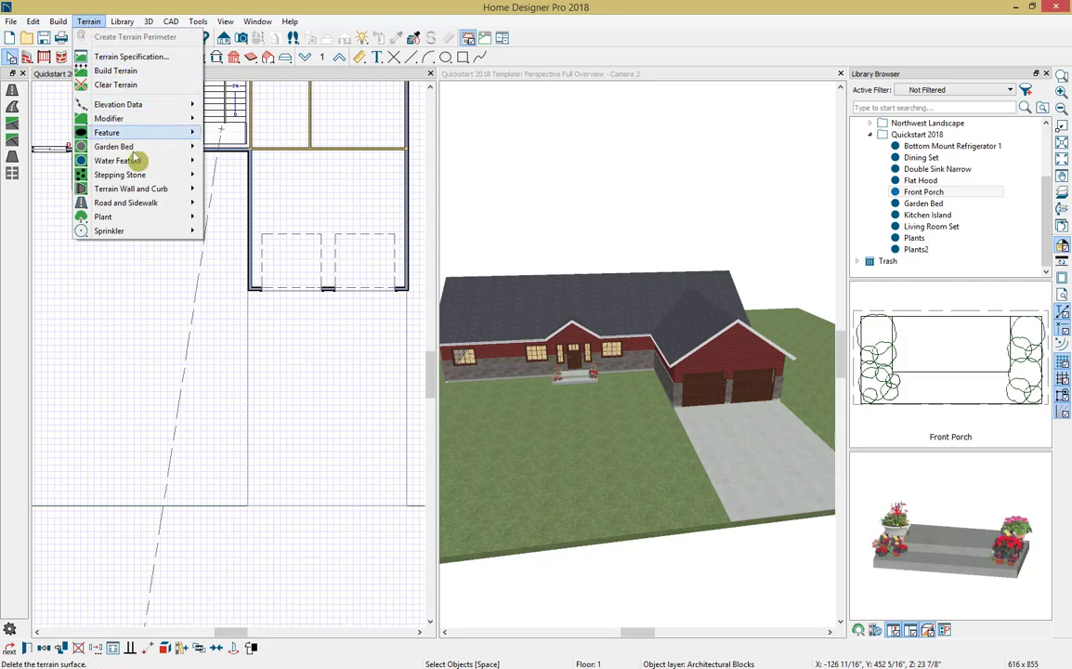
mouse_move(142, 202)
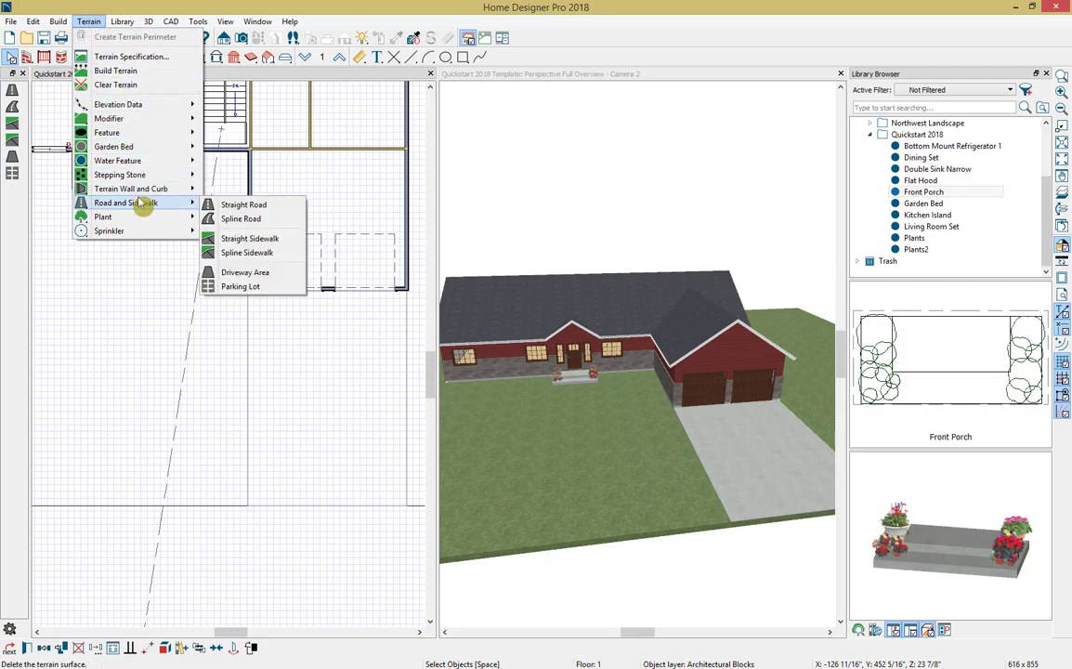
left_click(249, 239)
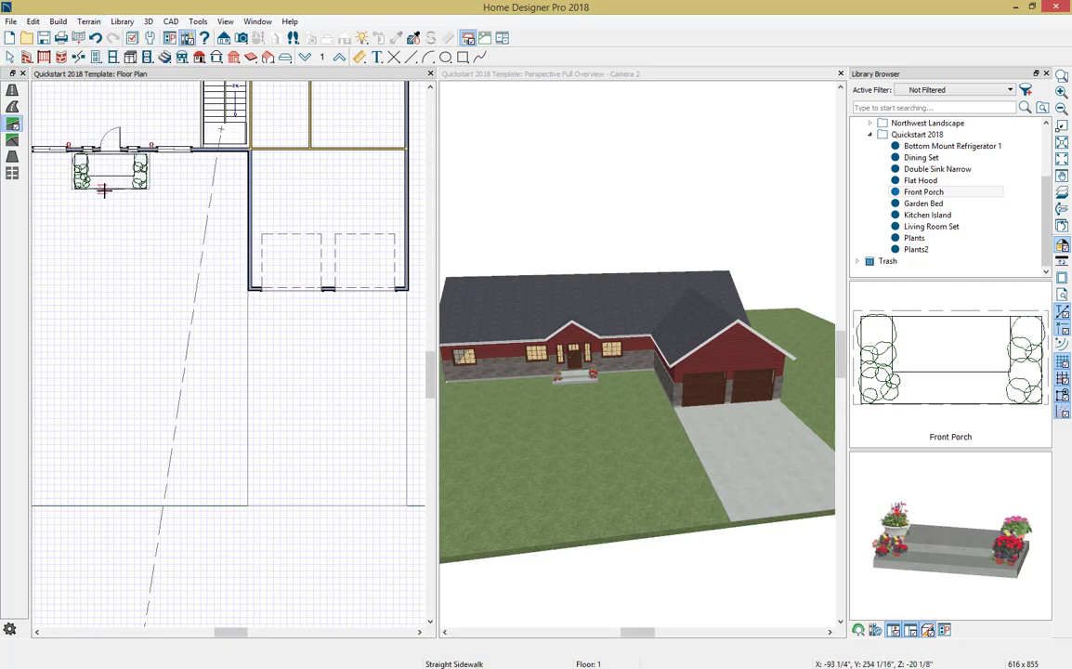
left_click_drag(105, 190, 105, 503)
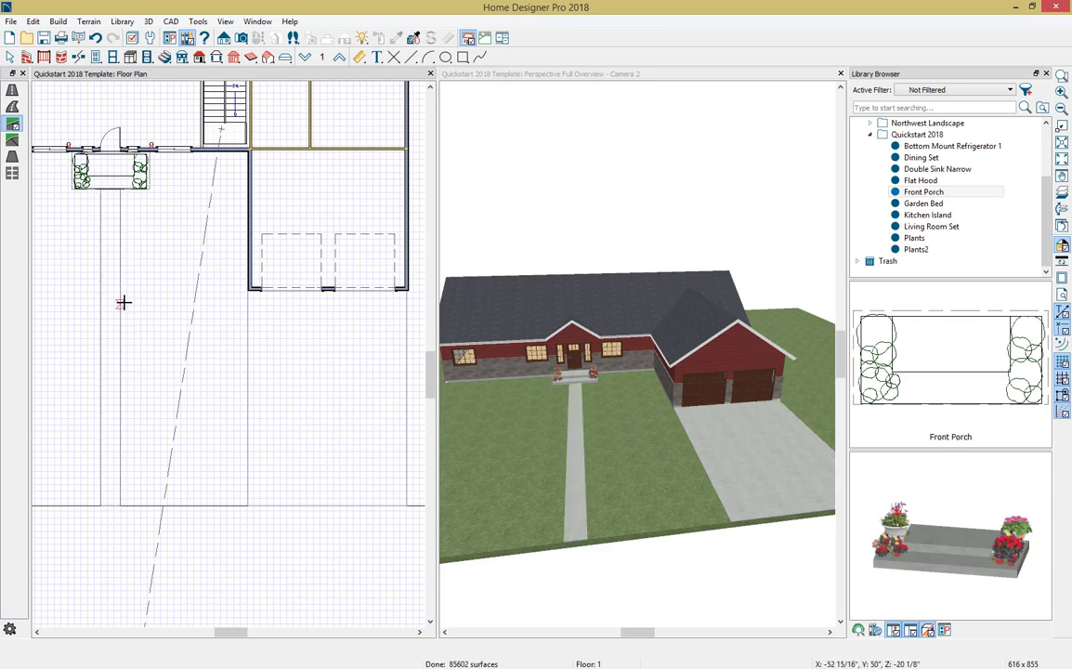
Step: Draw a connecting straight sidewalk from the front walk across to the driveway, just in front of the garage line
left_click_drag(124, 300, 247, 305)
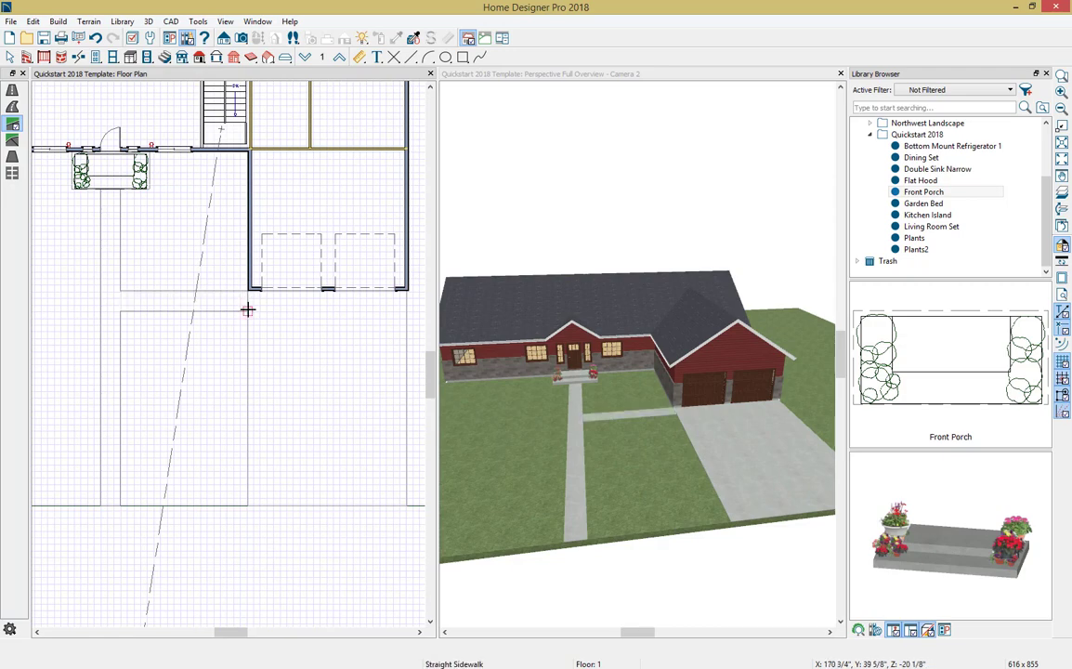
scroll(247, 310, "down", 4)
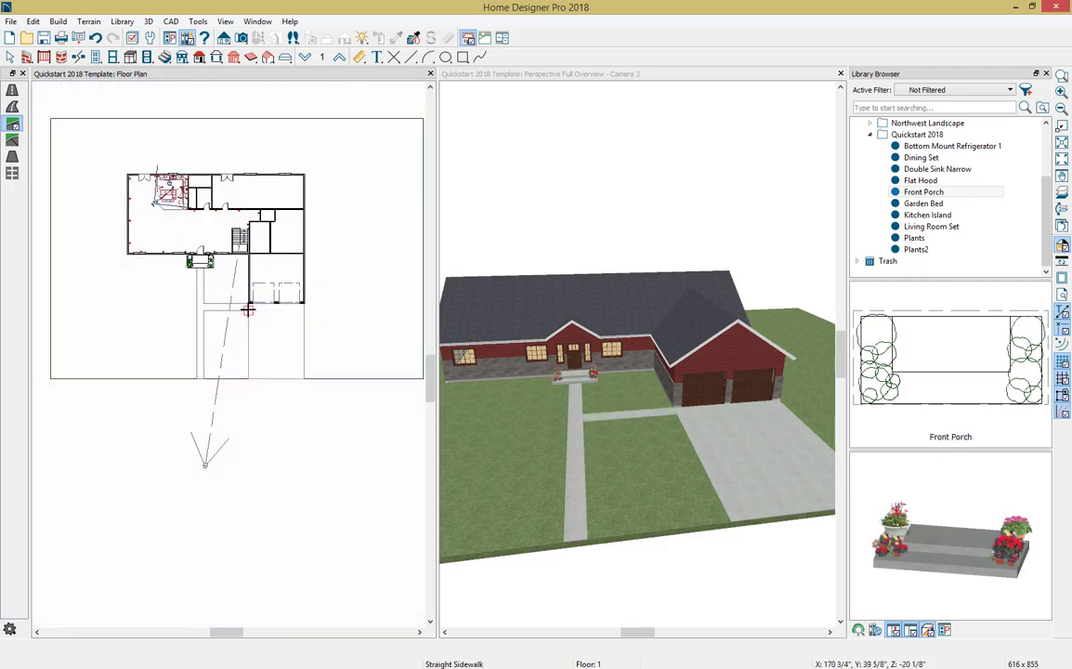
key("space")
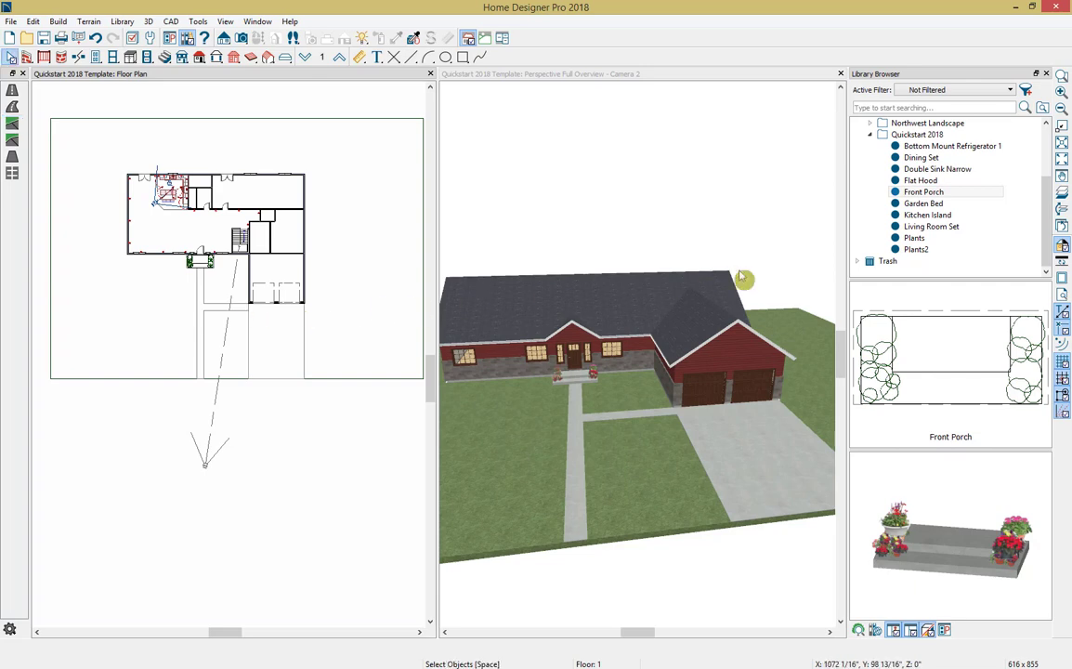
Step: Place the Plants block from the Quickstart 2018 folder on both the garage side and the opposite side of the house
left_click(928, 240)
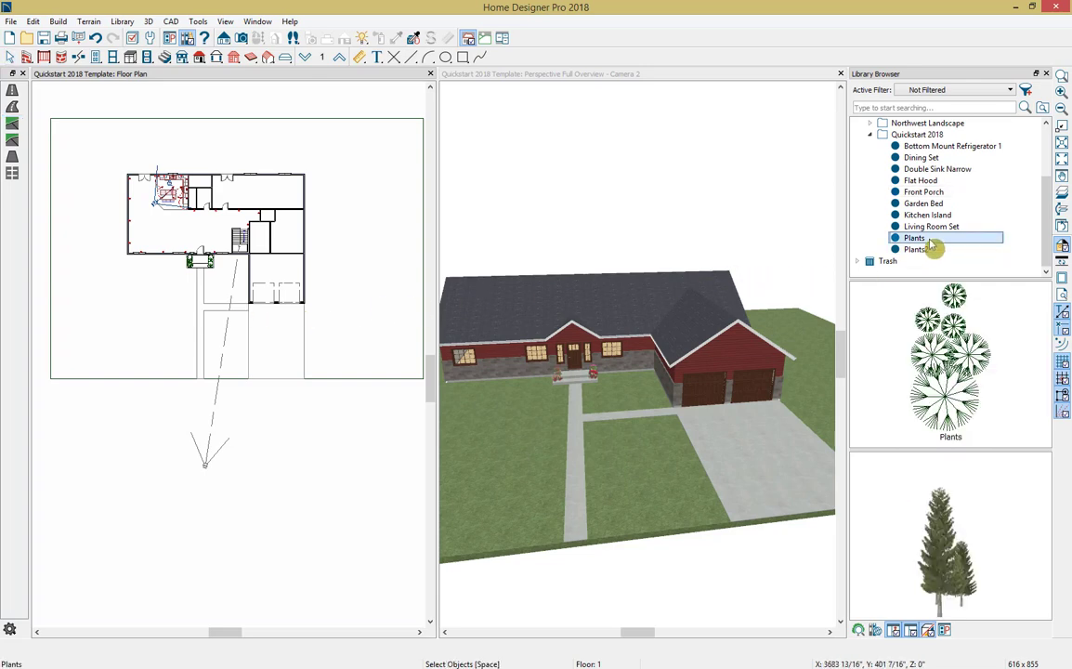
left_click(357, 229)
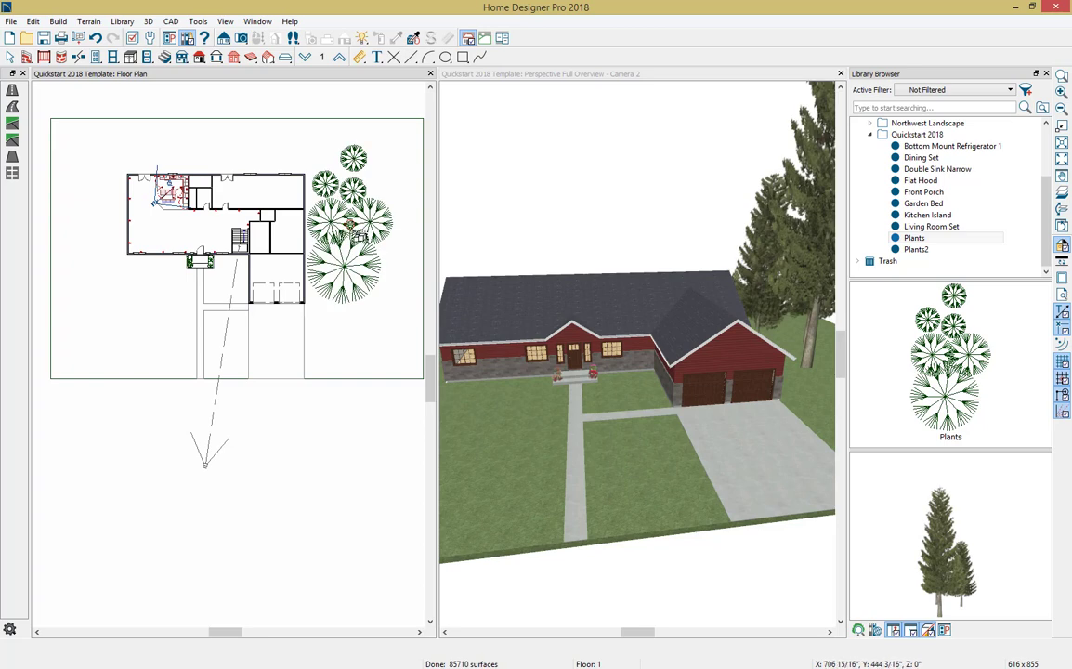
left_click(87, 226)
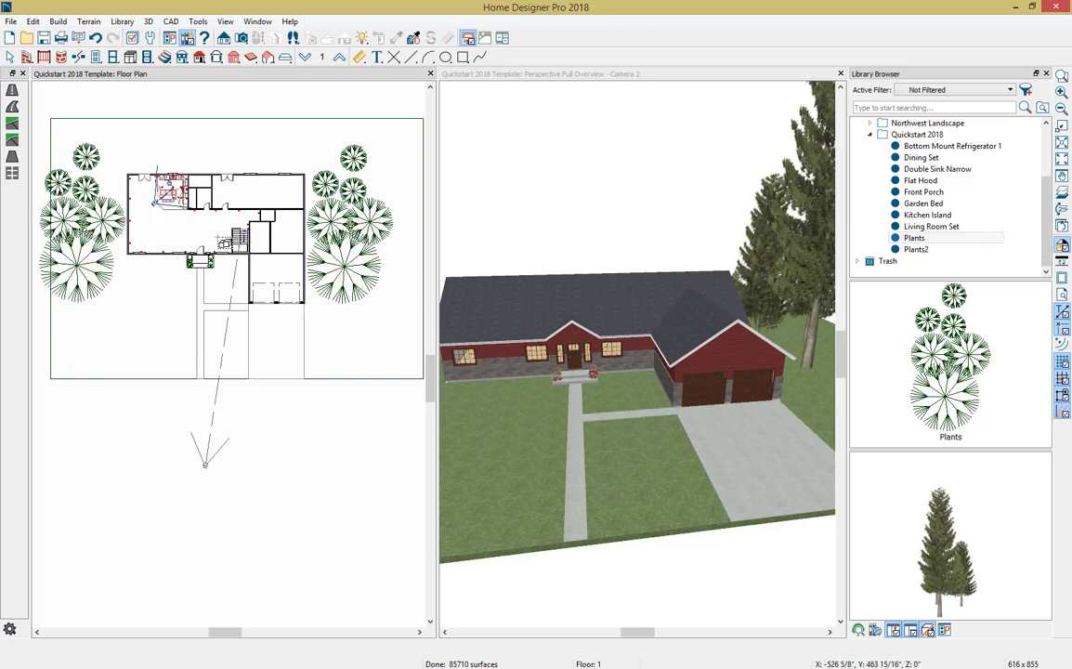
Step: Place the Plants2 block from the library near the terrain's side edge beyond the driveway
left_click(915, 249)
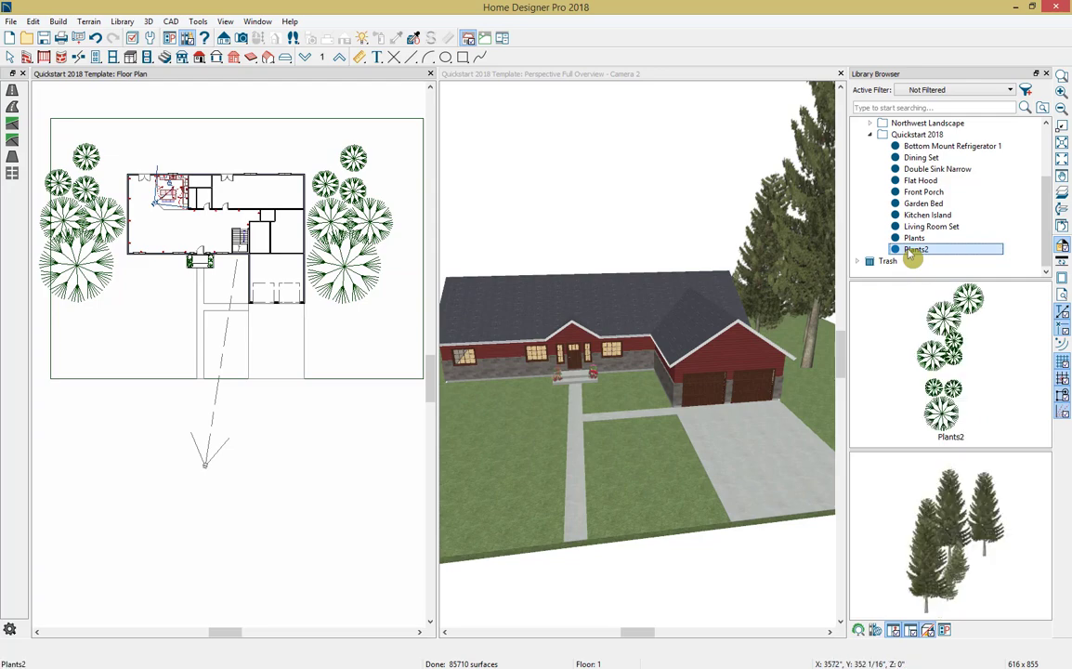
left_click(384, 326)
scroll(376, 321, "down", 3)
middle_click_drag(374, 320, 314, 310)
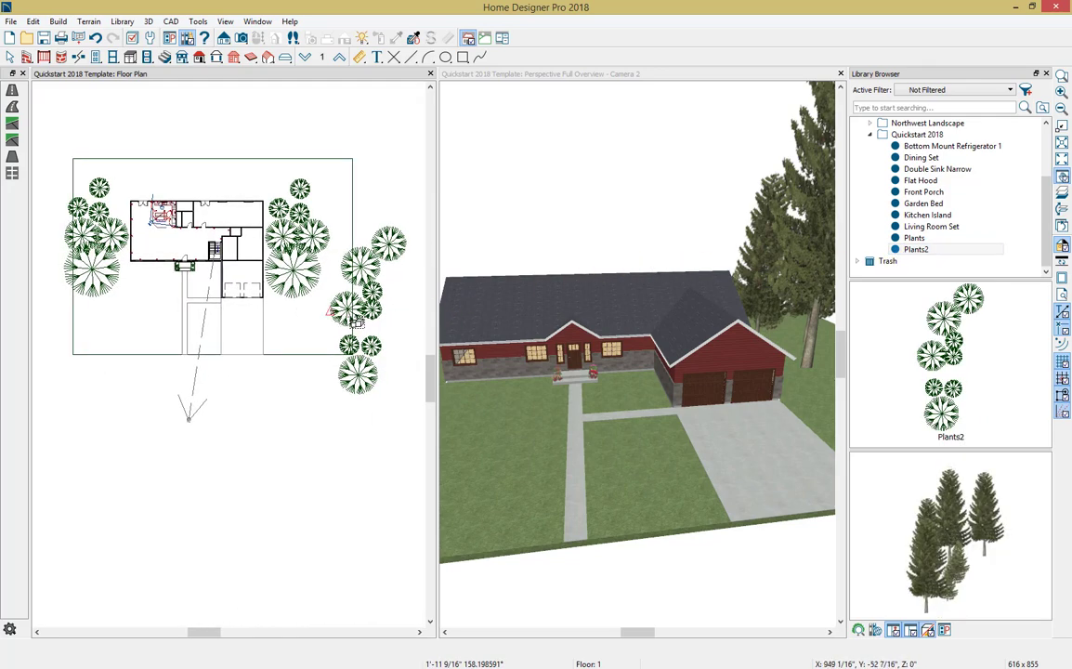
Step: Move the Plants2 block toward the house, beside the garage and back from the terrain's front edge
key("space")
left_click(361, 319)
left_click(365, 320)
left_click(365, 312)
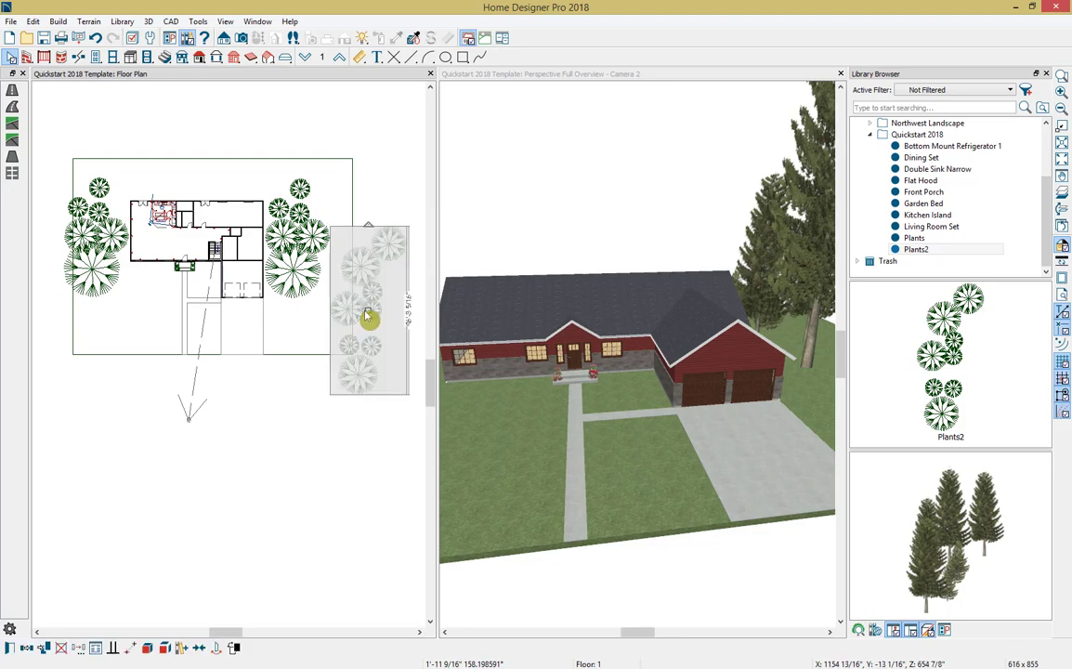
left_click_drag(365, 311, 322, 274)
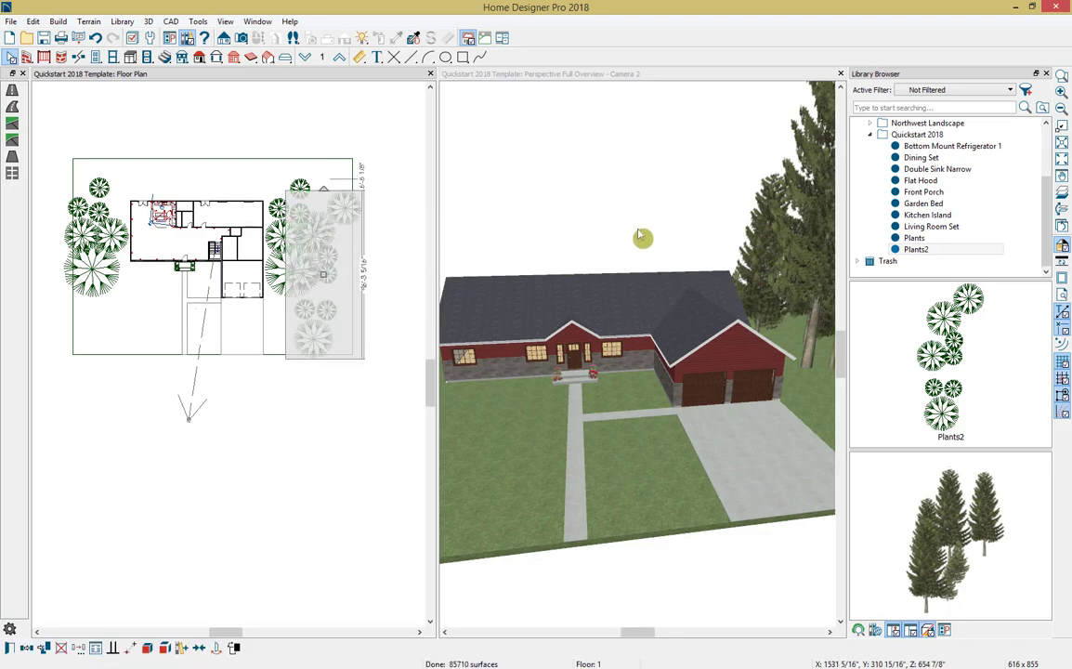
Step: Place the Garden Bed block from the library in the front yard on each side of the porch
left_click(874, 204)
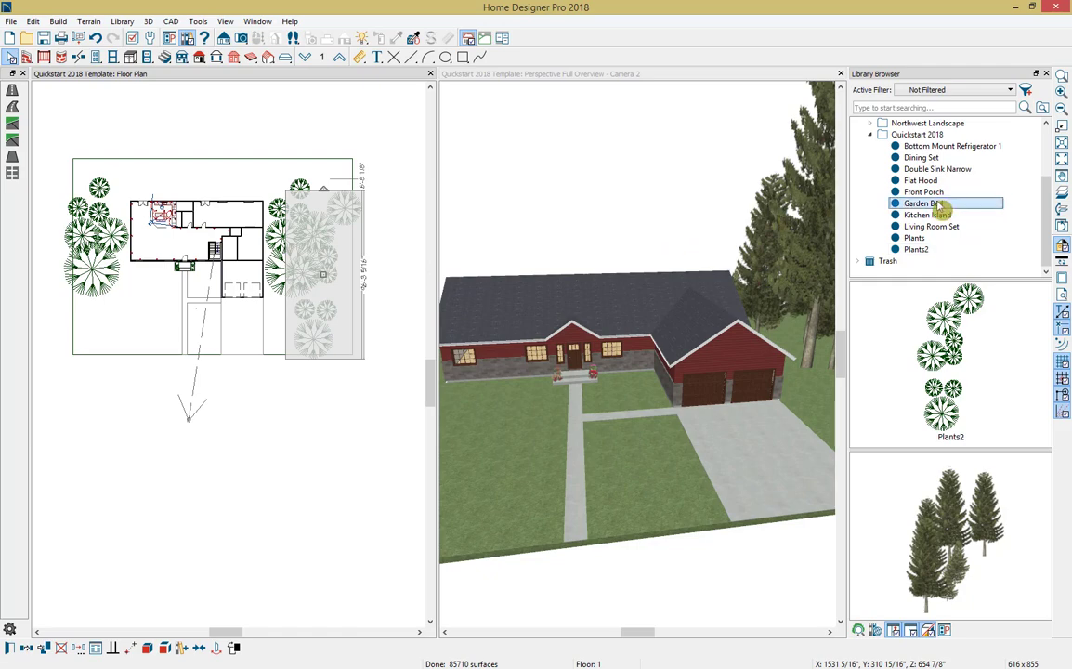
scroll(205, 289, "up", 4)
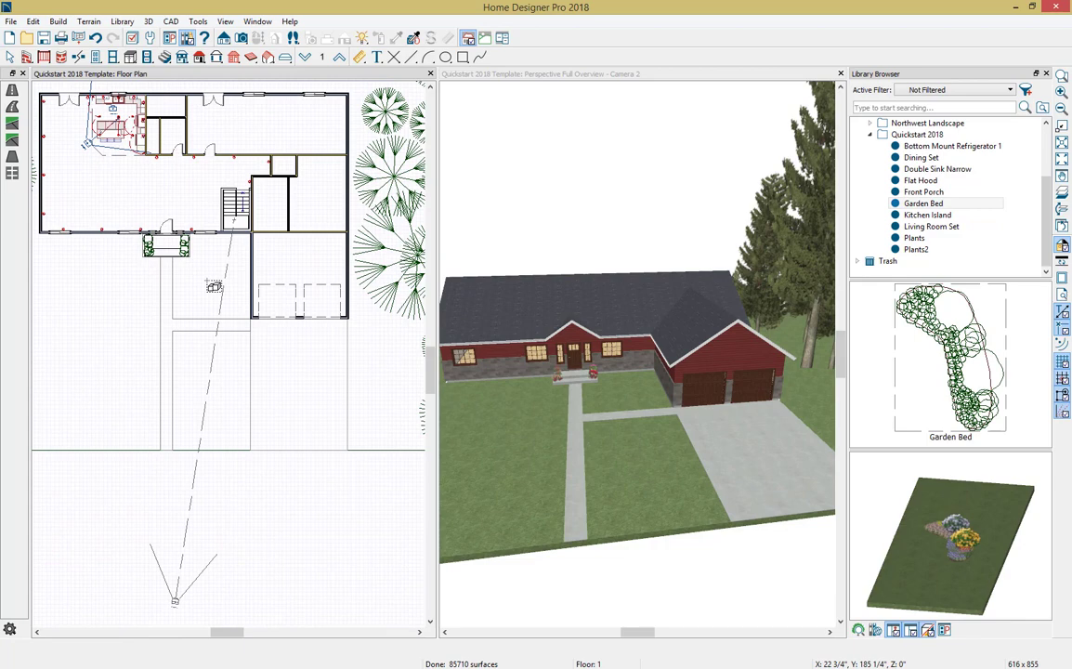
left_click(214, 286)
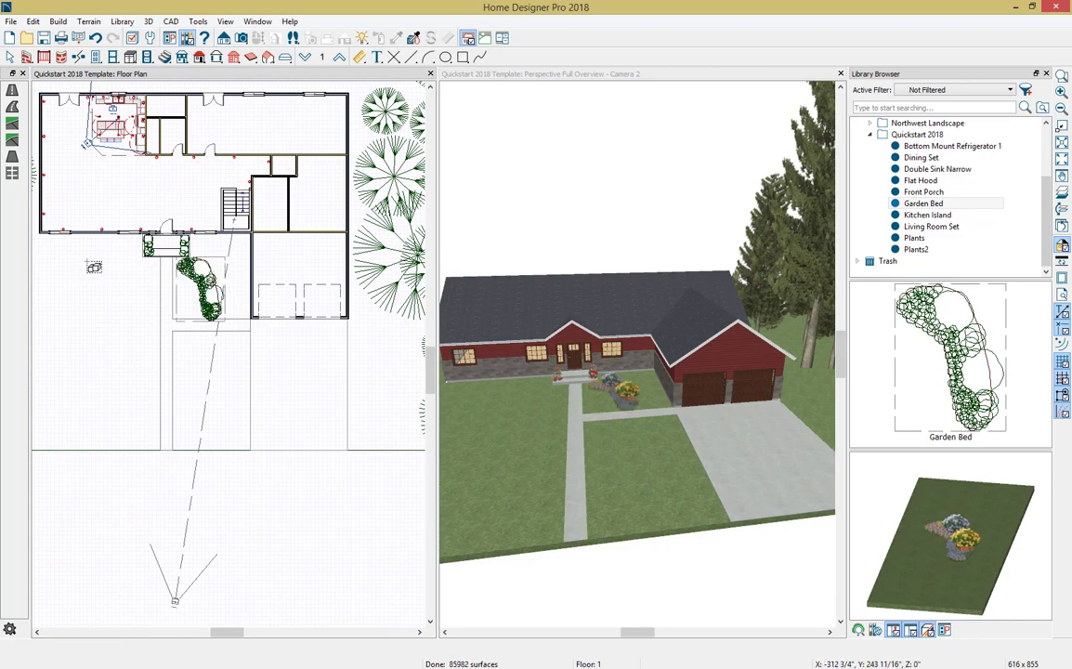
left_click(93, 267)
Step: Rotate and reposition the two garden beds so they sit along the house front on either side of the porch
key("space")
left_click(202, 295)
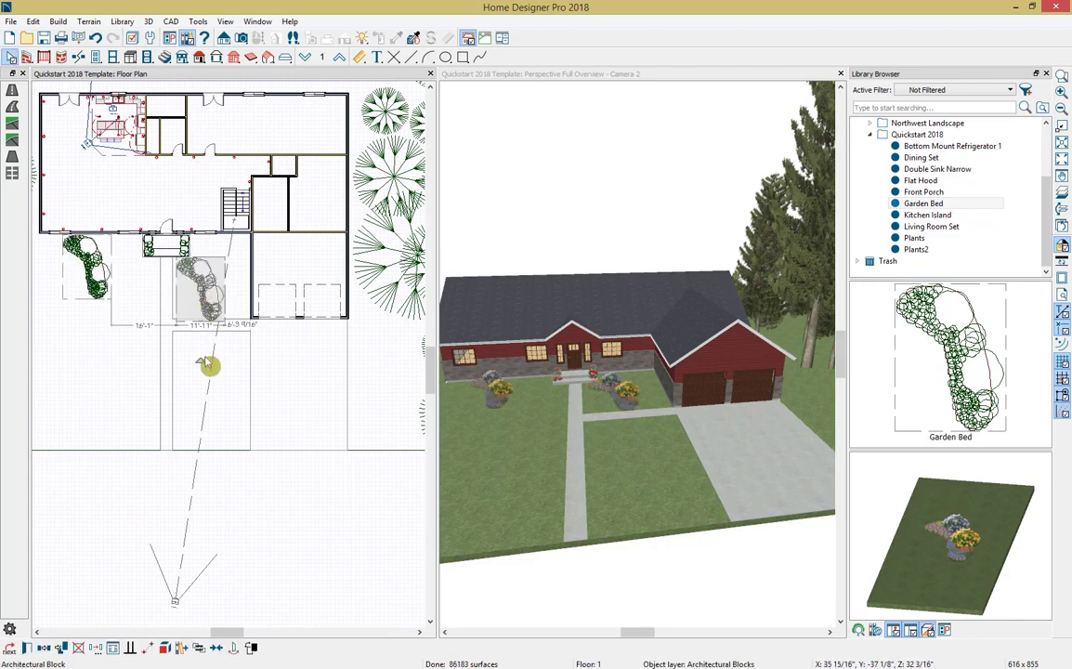
left_click_drag(201, 362, 190, 373)
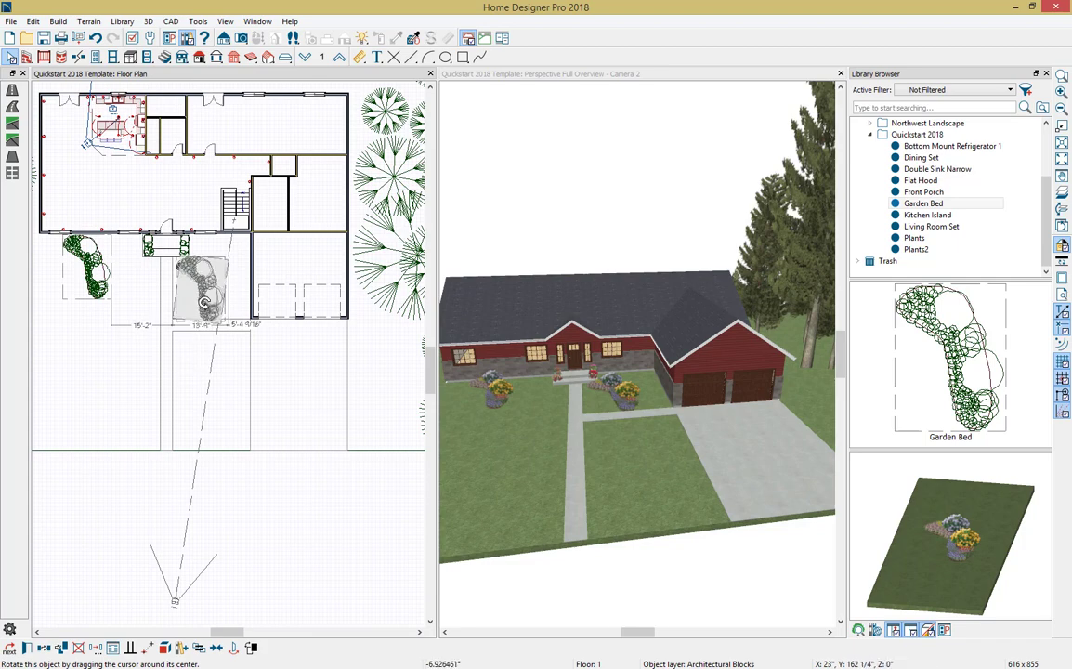
left_click_drag(200, 290, 221, 266)
left_click_drag(84, 314, 113, 239)
Step: Enlarge the perspective overview and orbit it to examine the landscaping and the rear of the house
double_click(523, 73)
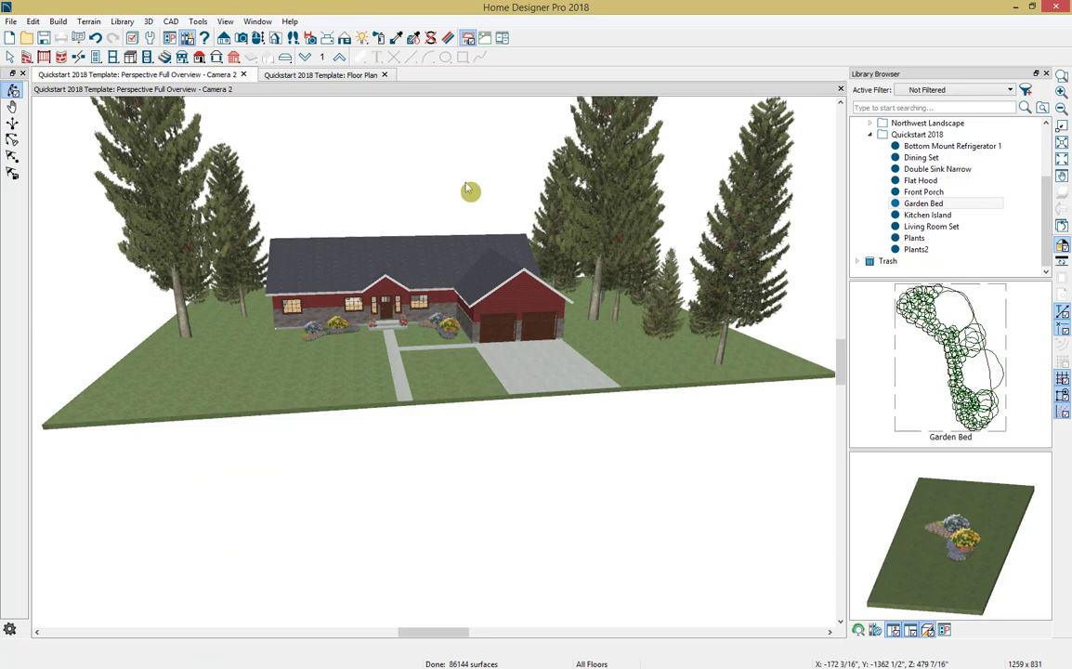
left_click(259, 37)
left_click_drag(402, 294, 697, 234)
scroll(469, 304, "up", 3)
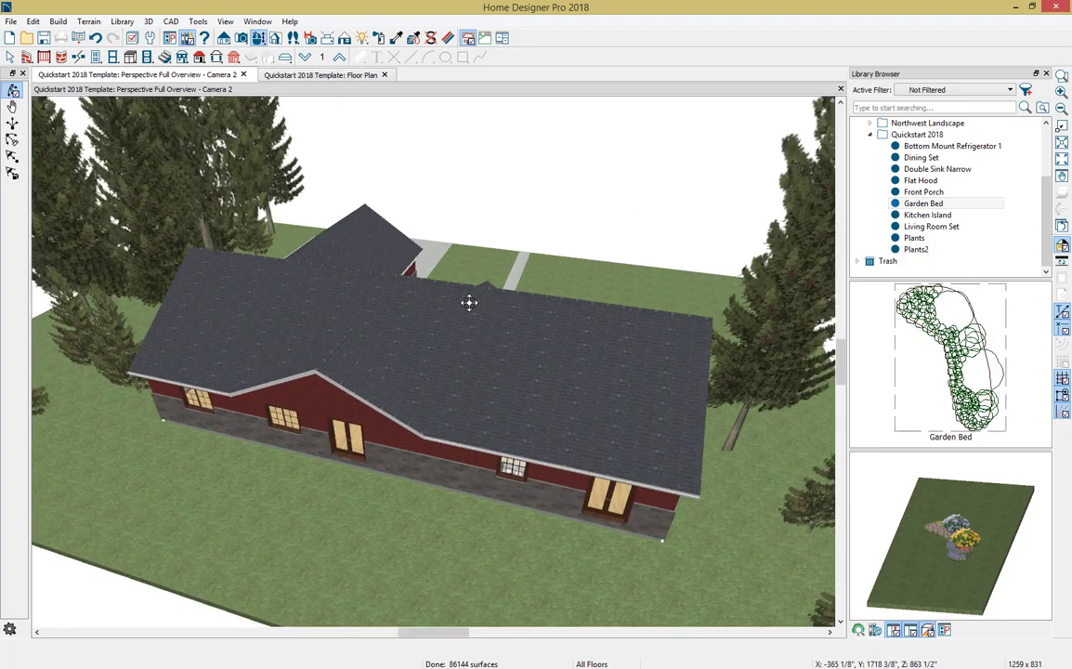
left_click_drag(404, 313, 438, 295)
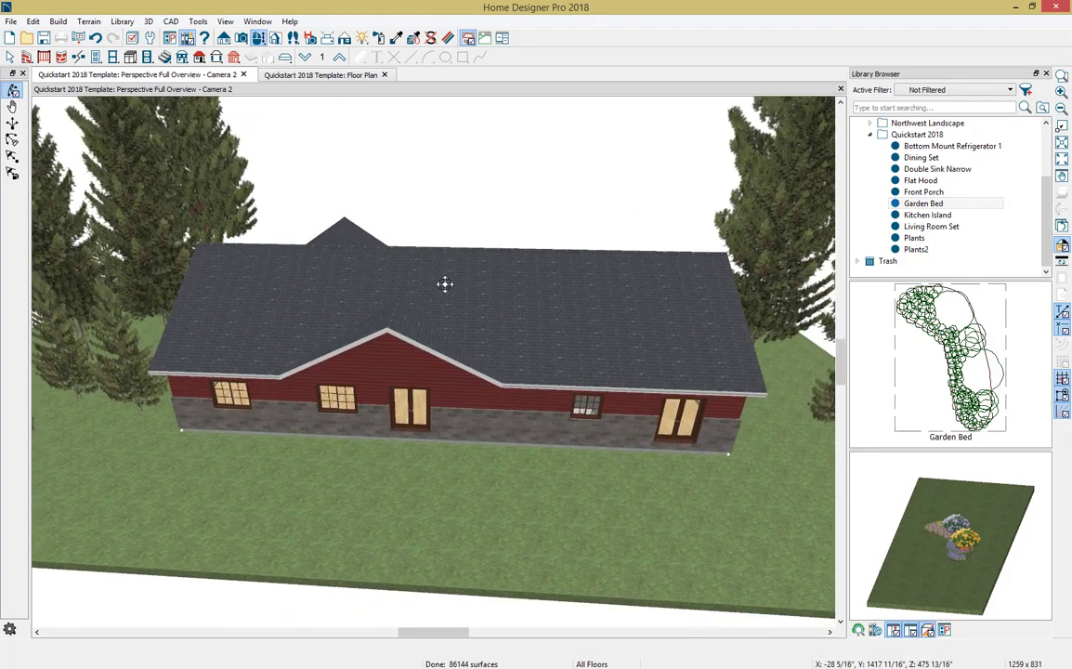
Step: Draw a deck about 59'-10" long and 8' deep with straight deck edges along the rear wall, starting at the kitchen-side corner
left_click(359, 77)
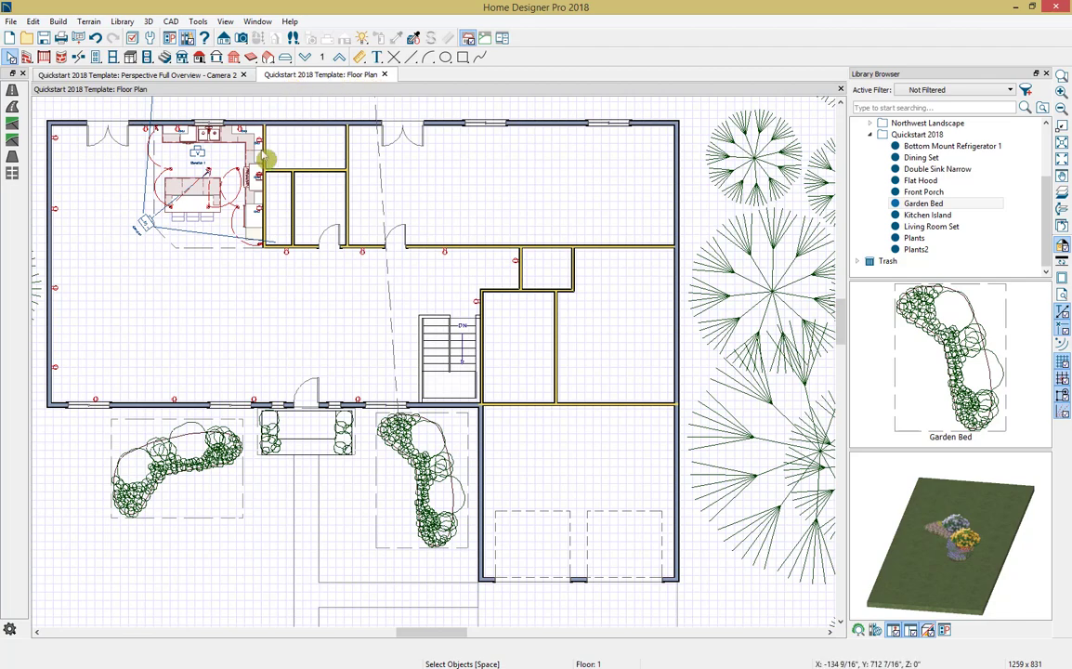
scroll(240, 144, "down", 4)
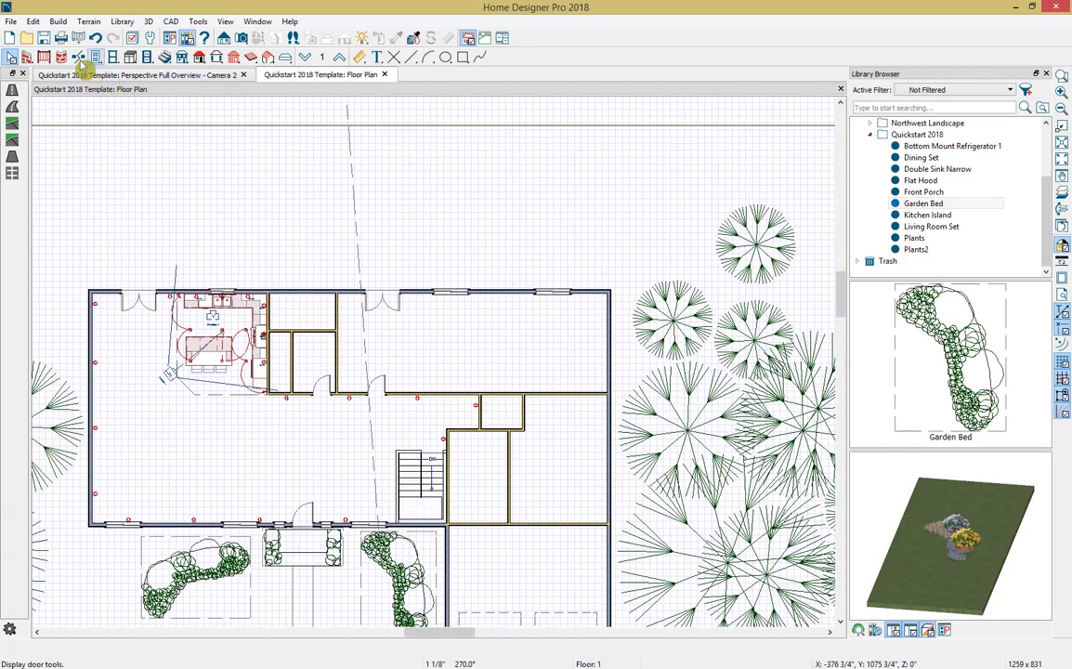
left_click(46, 57)
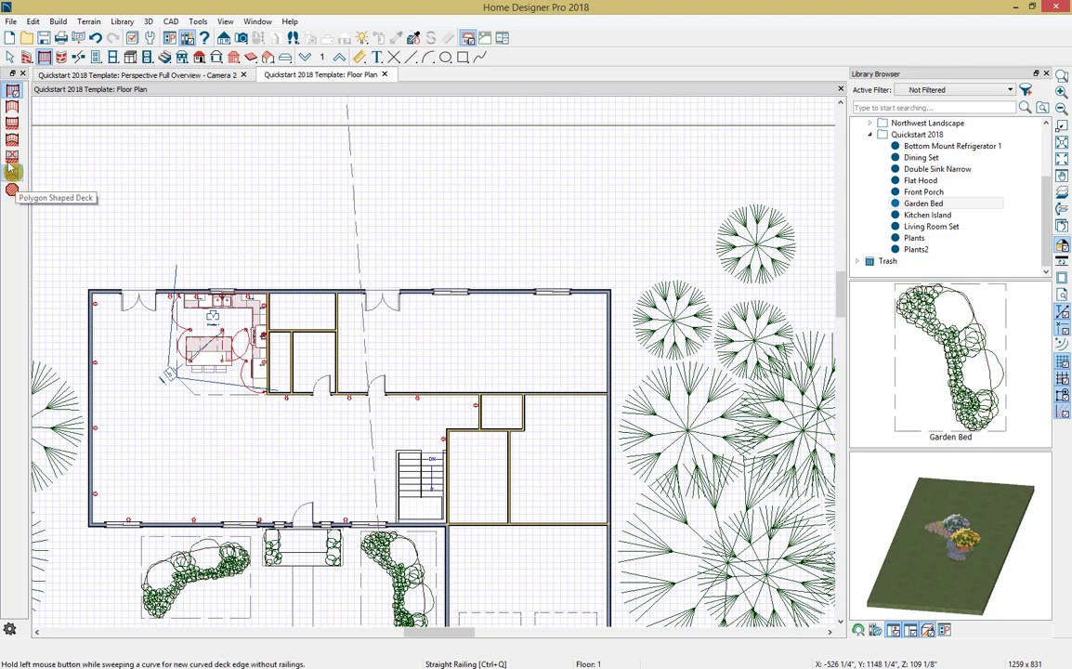
left_click(12, 156)
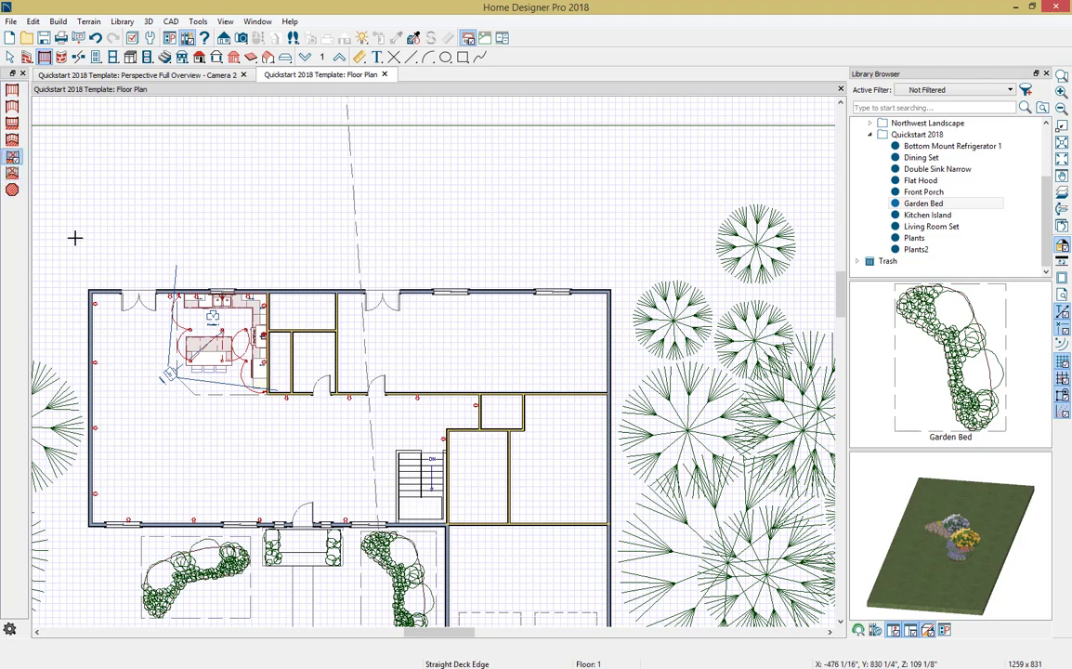
scroll(74, 237, "up", 1)
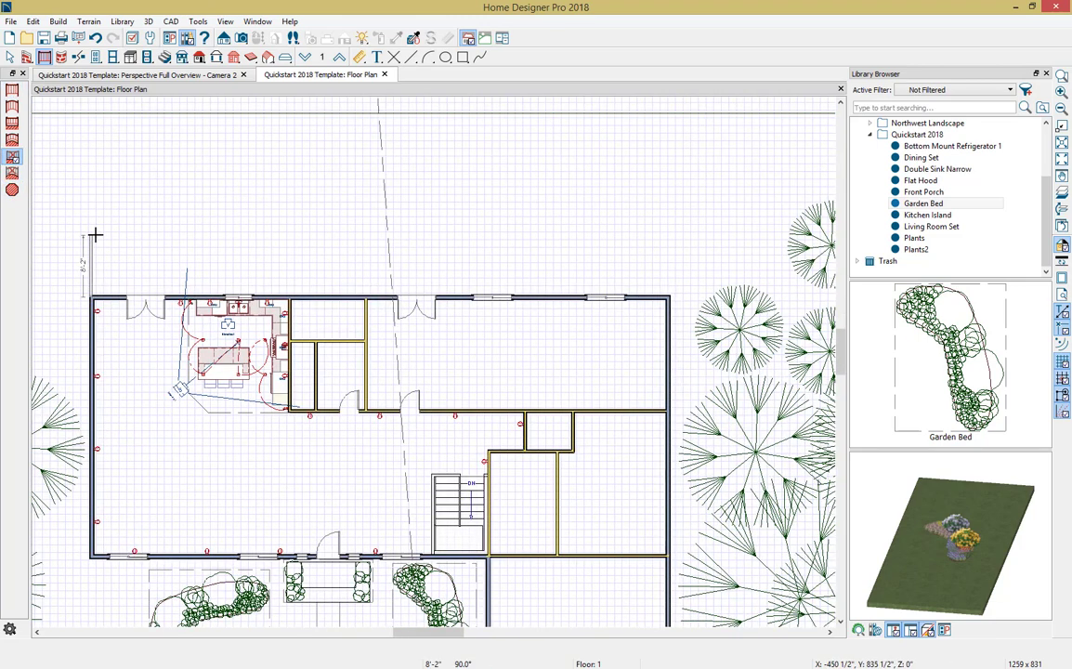
mouse_move(89, 233)
left_mouse_down()
mouse_move(452, 249)
mouse_move(545, 238)
mouse_move(545, 291)
left_mouse_up()
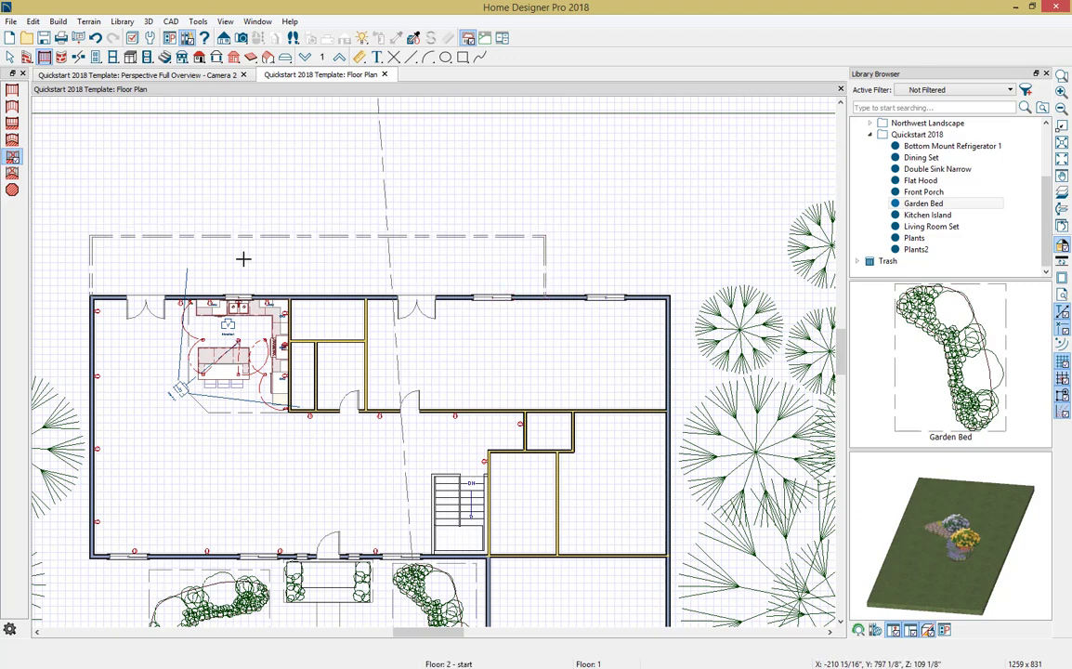
scroll(168, 248, "up", 1)
key("space")
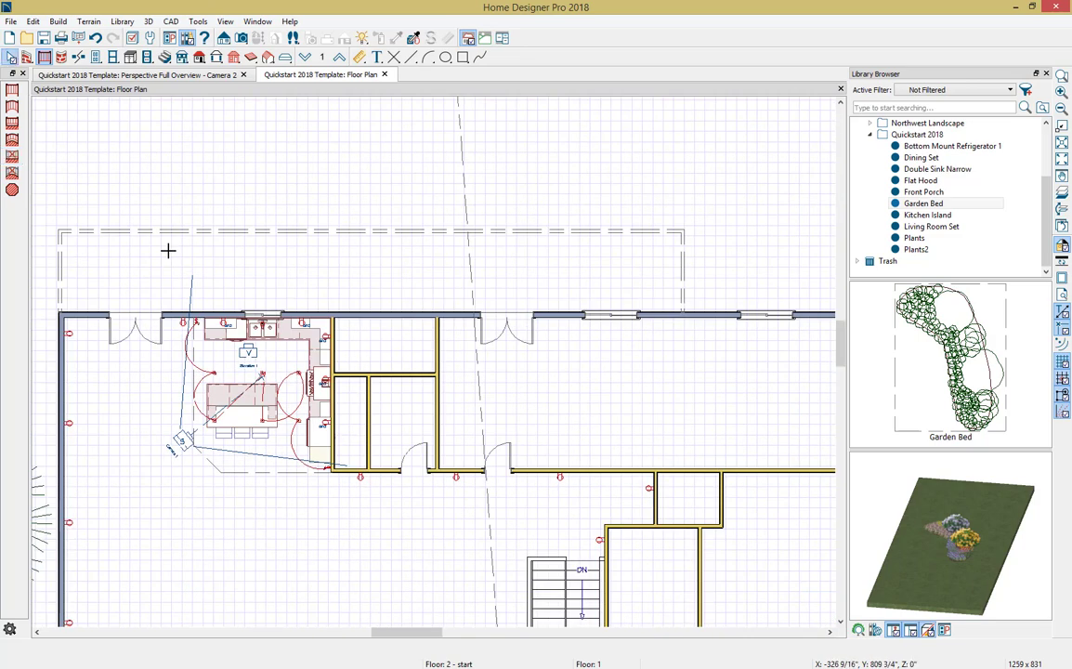
Step: Select the deck's long outer edge and review its general and rail style settings in the Deck Railing Specification
left_click(171, 257)
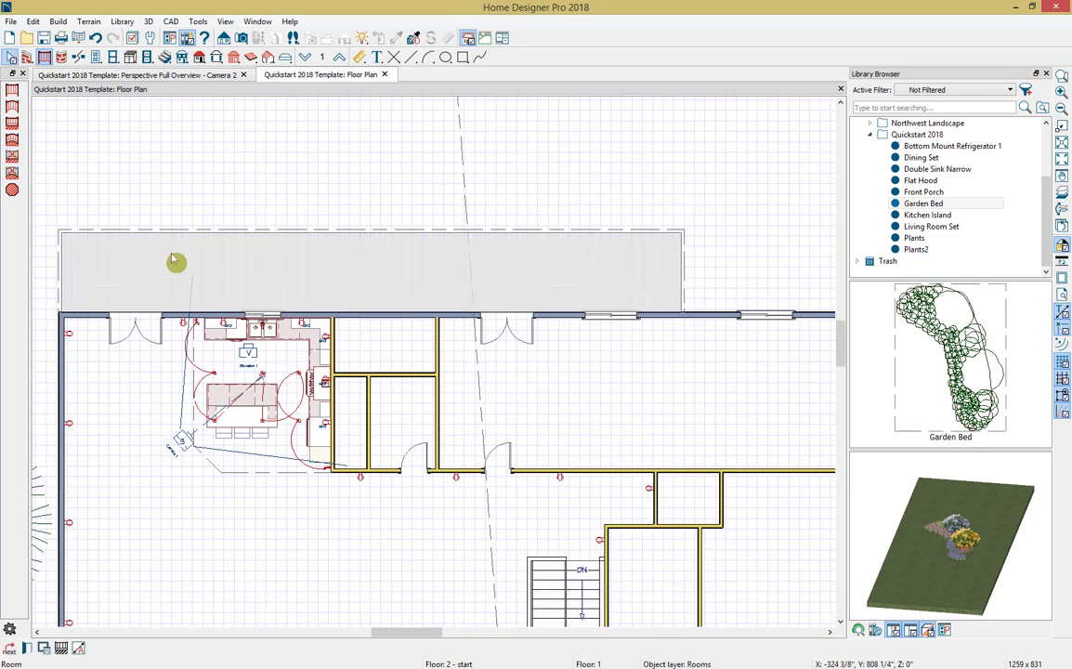
left_click(182, 231)
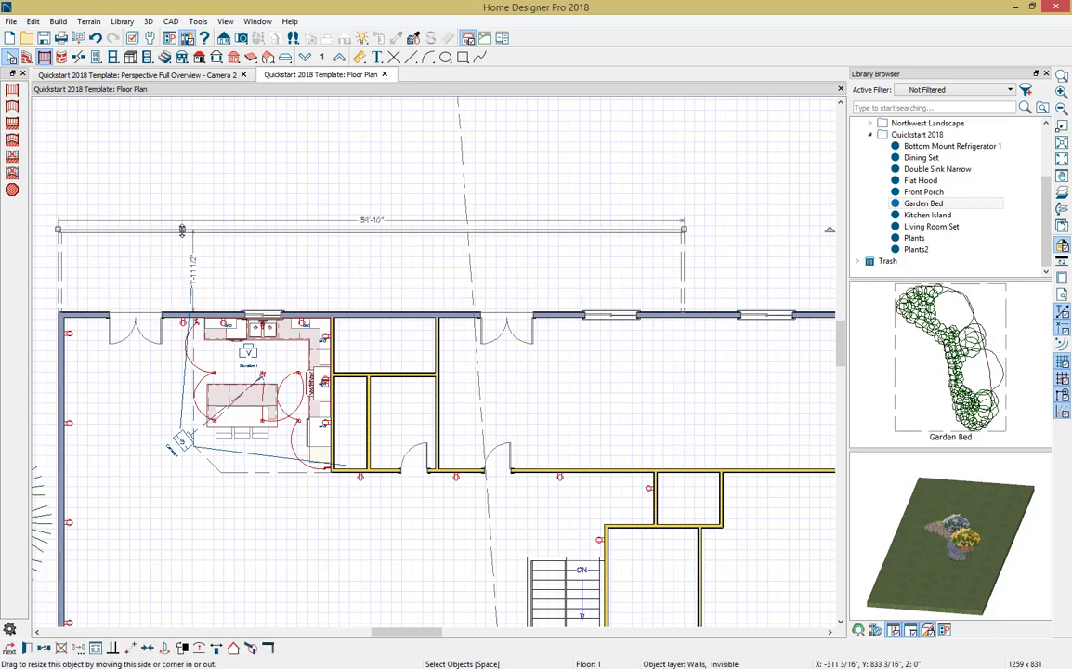
double_click(189, 239)
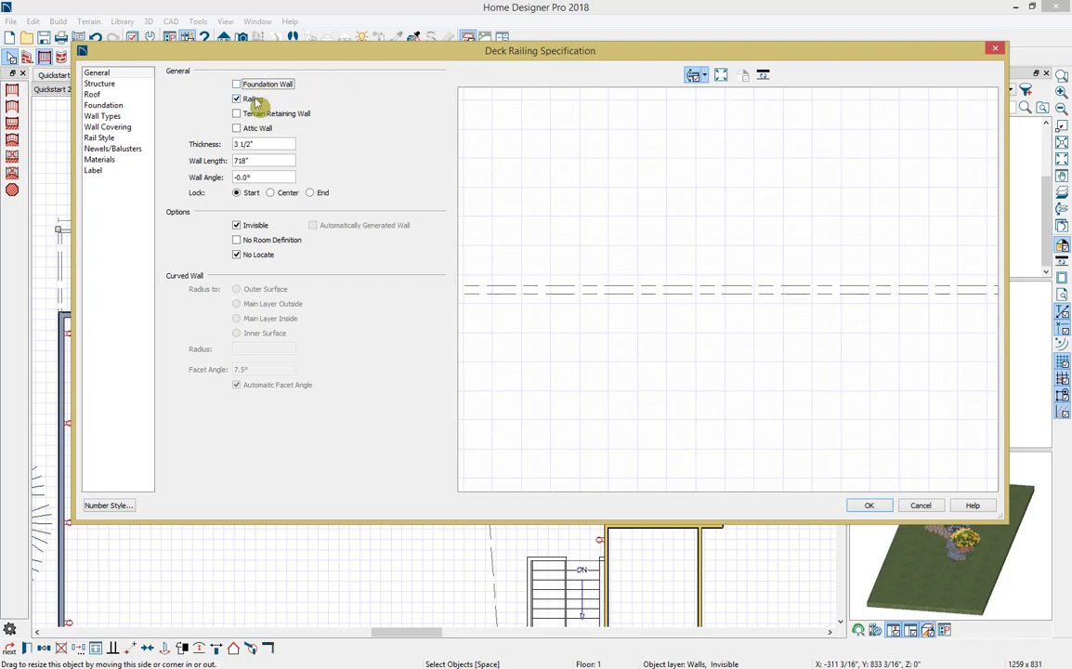
left_click(121, 84)
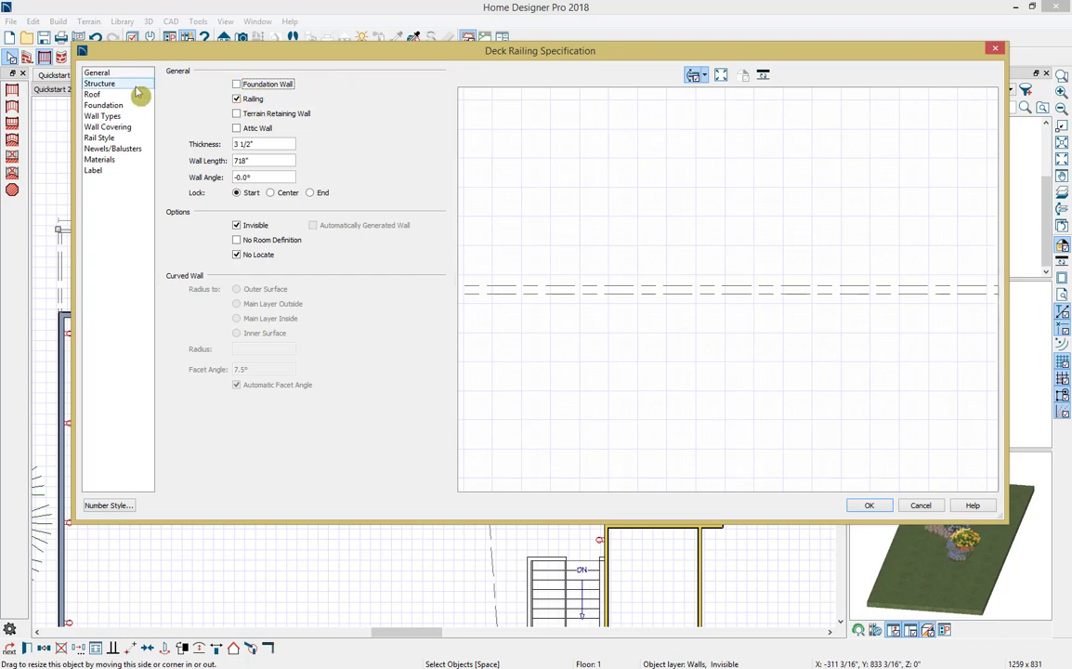
left_click(133, 138)
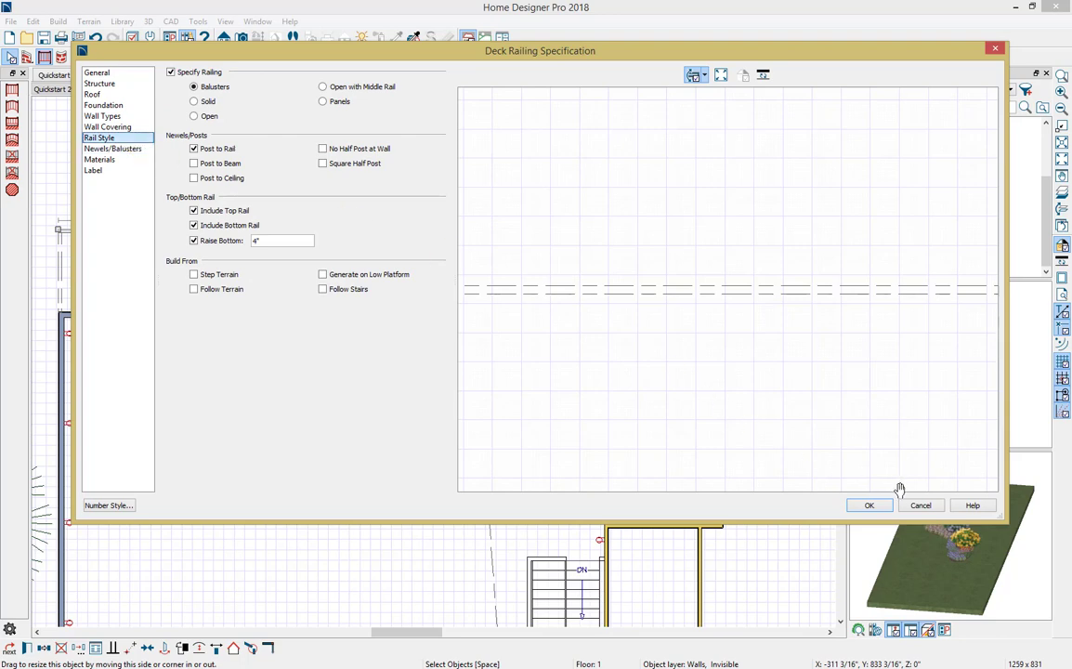
left_click(869, 504)
Step: Review the deck room's type, planking, joist and support settings in the Room Specification without changing them
double_click(366, 277)
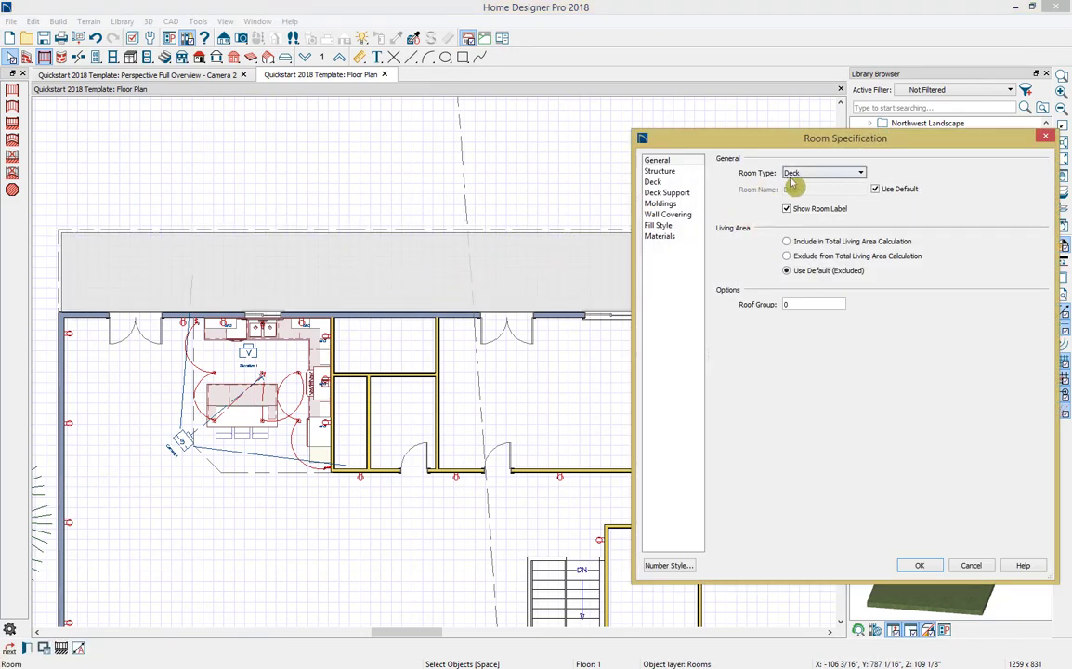
left_click(692, 182)
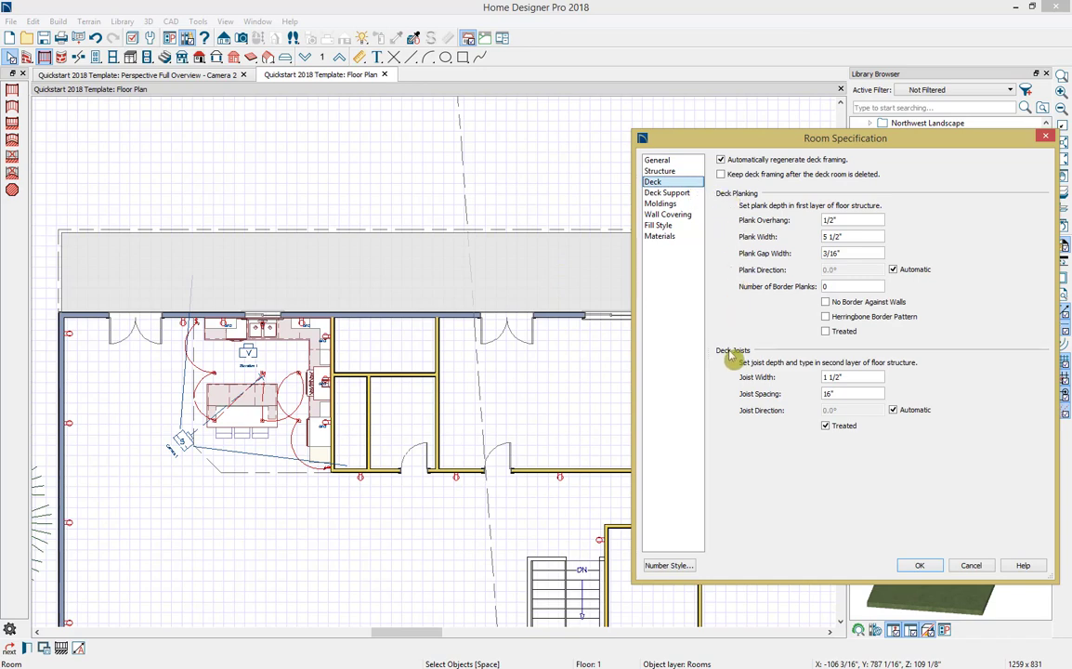
left_click(692, 194)
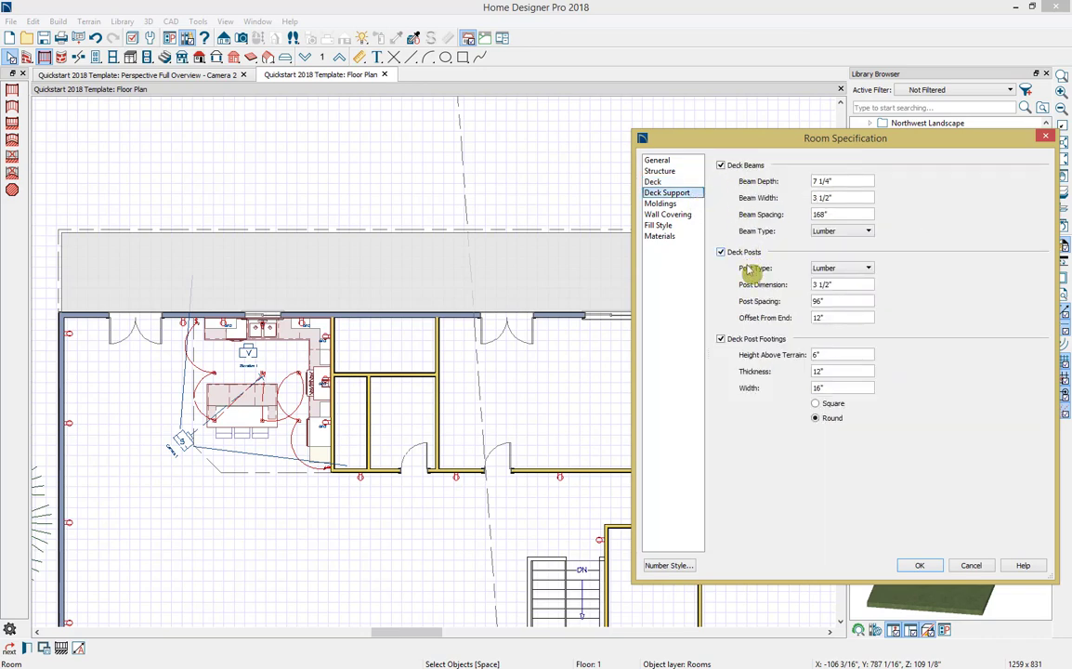
left_click(971, 566)
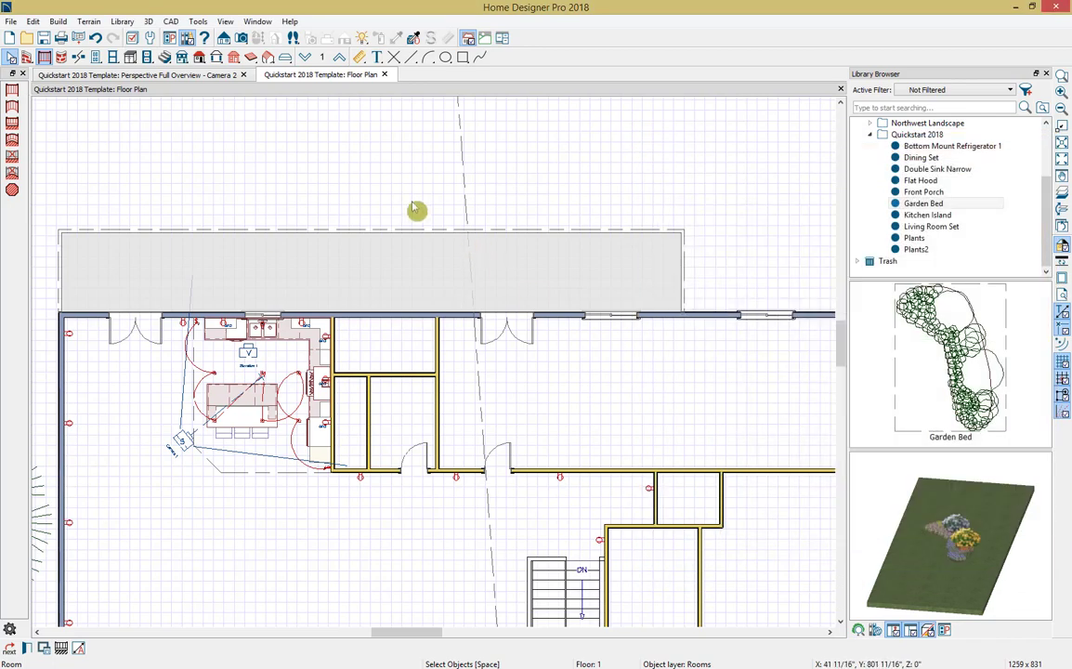
Step: In the perspective overview's 3D view defaults, choose the Ranch image from the Flat backdrops as the backdrop
left_click(181, 77)
scroll(380, 223, "up", 1)
mouse_move(369, 234)
left_mouse_down()
mouse_move(630, 249)
mouse_move(460, 243)
mouse_move(527, 237)
mouse_move(460, 217)
mouse_move(278, 223)
mouse_move(334, 221)
mouse_move(349, 233)
left_mouse_up()
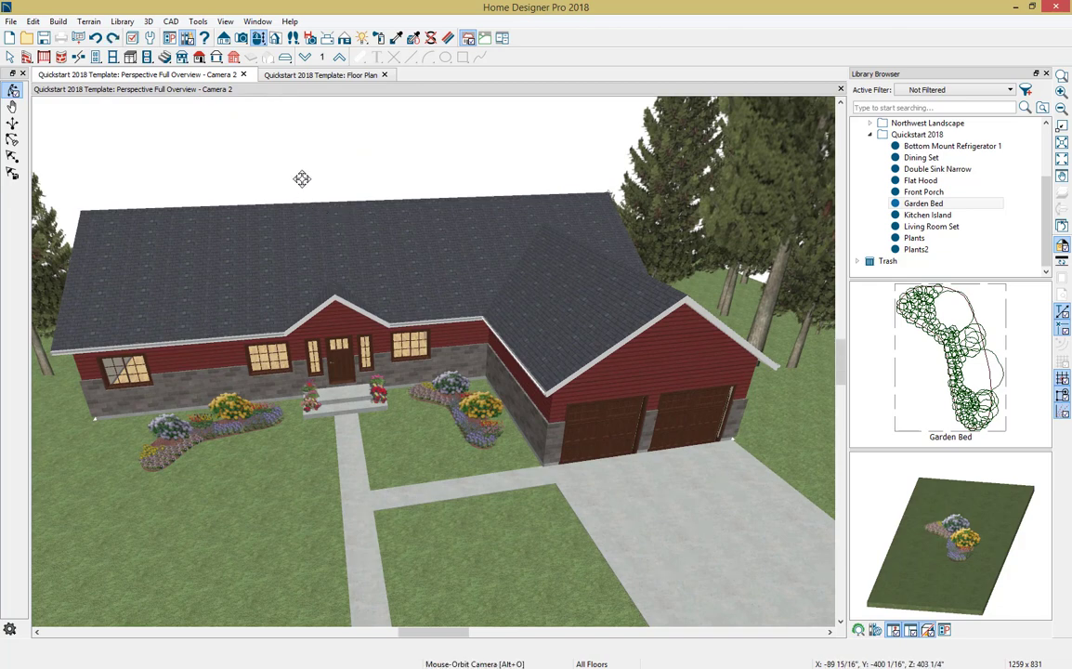
left_click(160, 49)
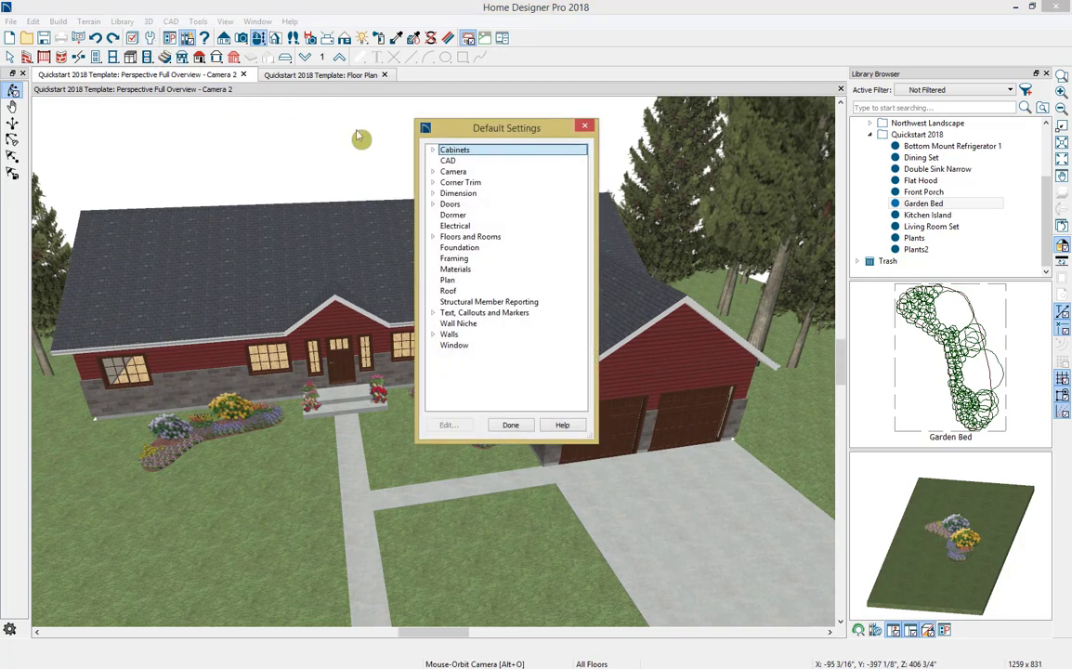
left_click(432, 172)
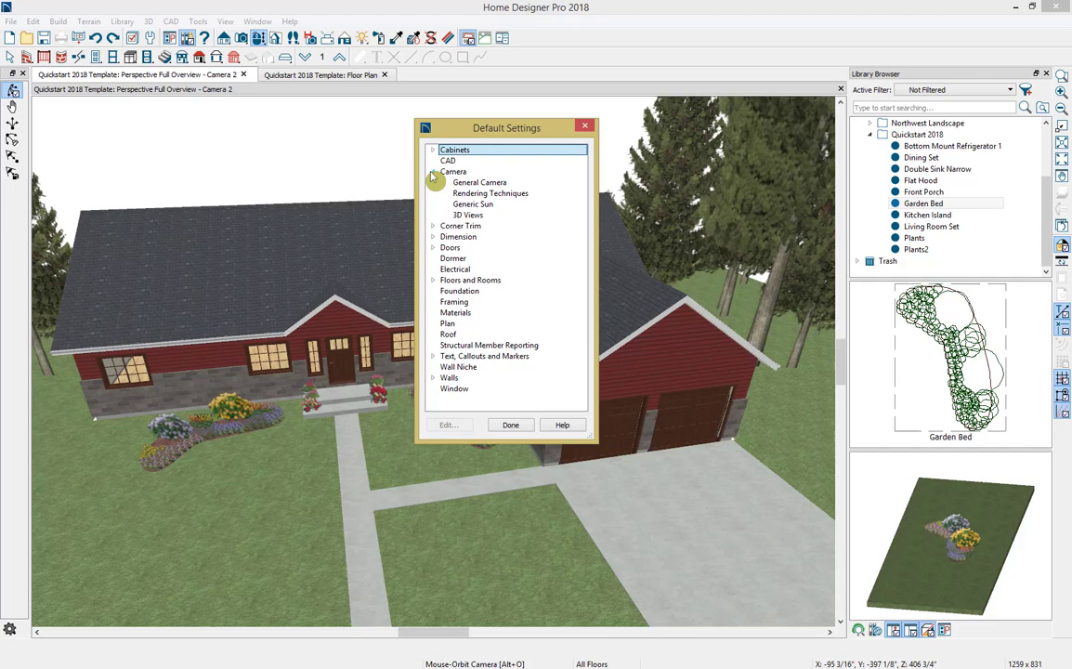
double_click(465, 215)
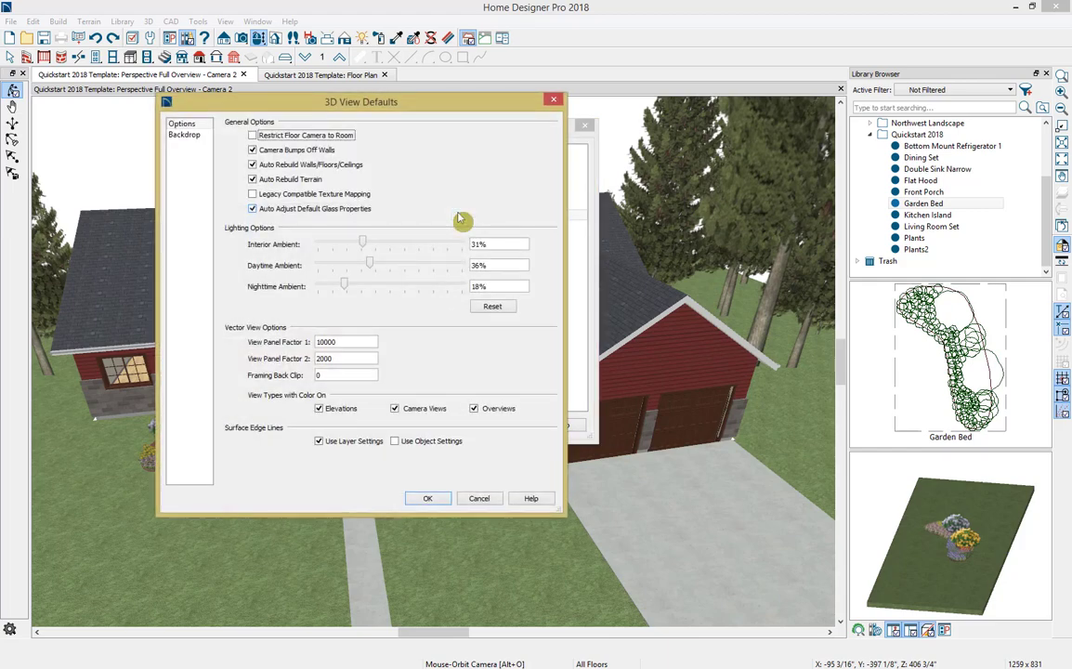
left_click(184, 135)
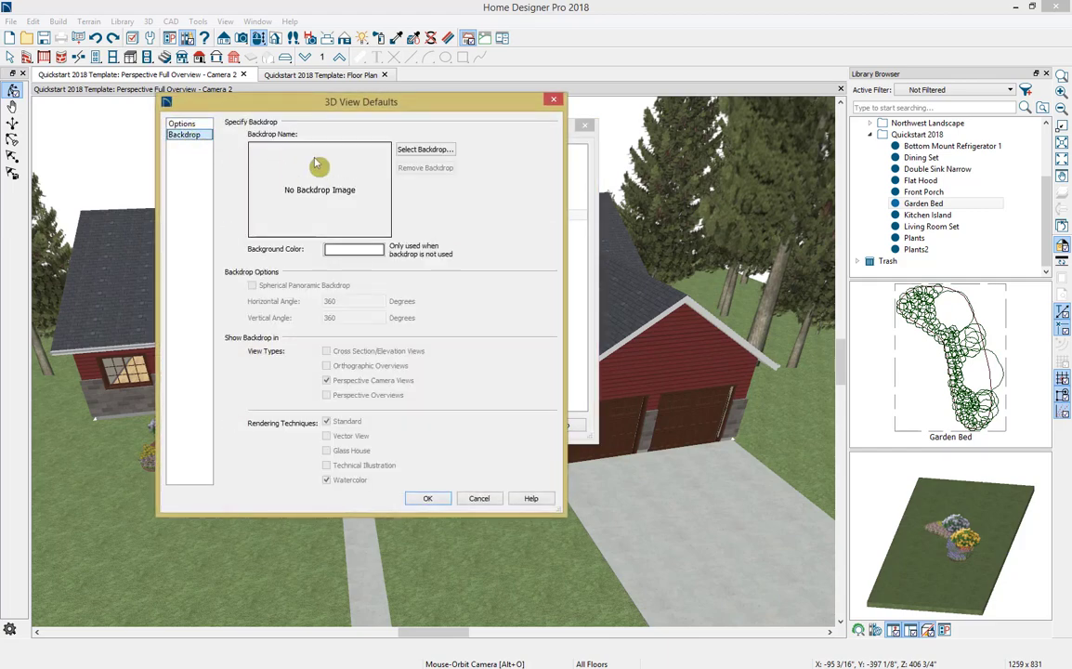
left_click(422, 149)
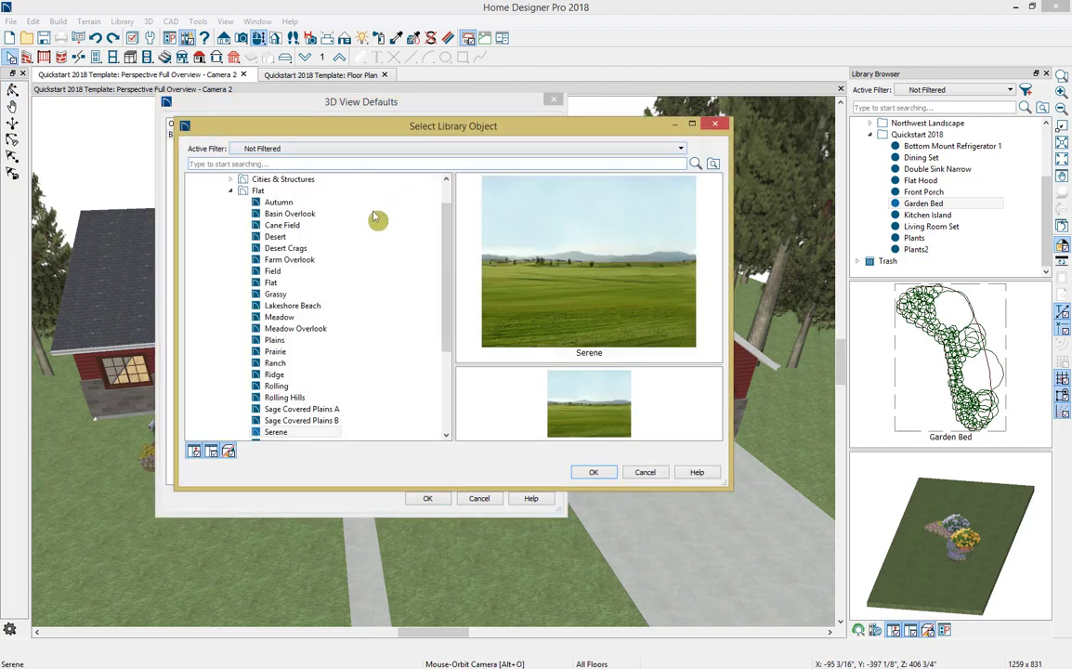
left_click(308, 193)
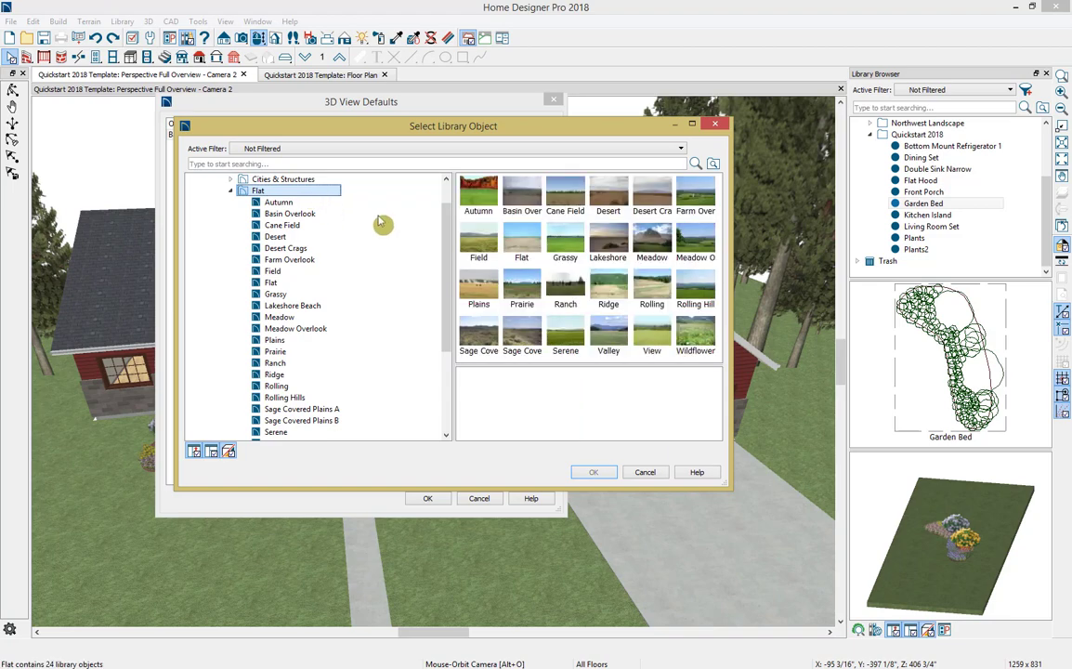
left_click(567, 290)
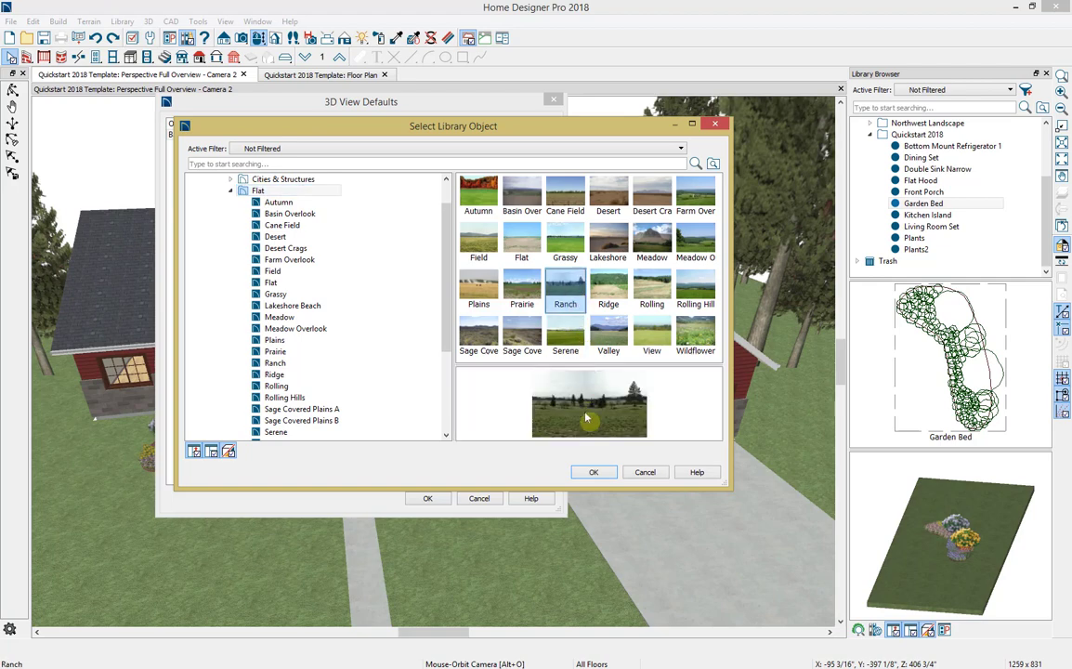
left_click(594, 472)
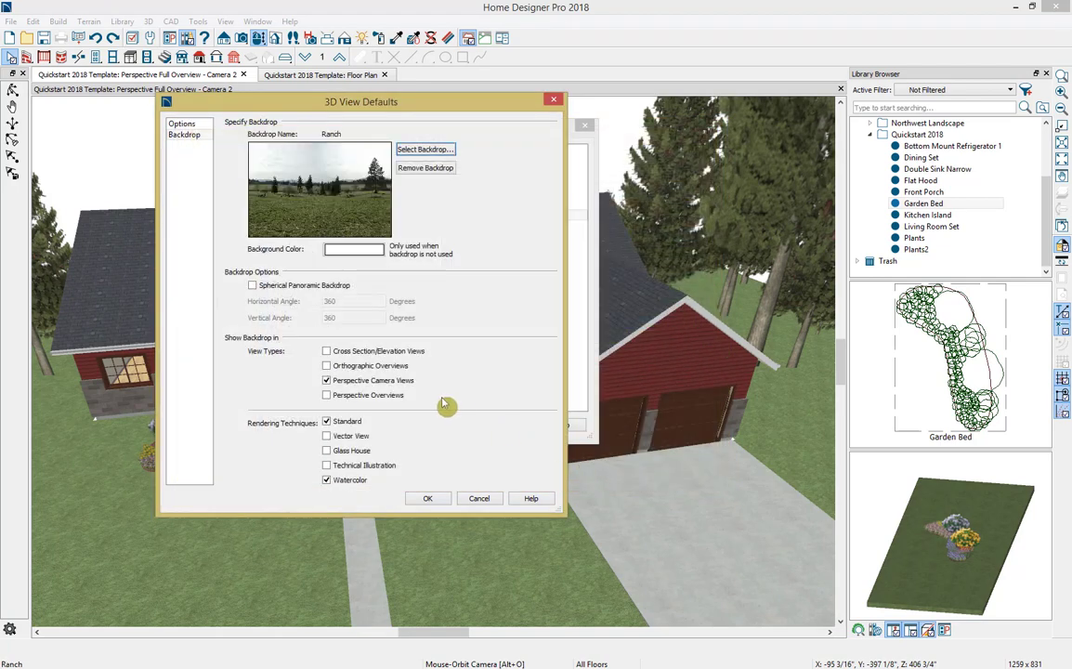
Step: Enable the backdrop for Perspective Overviews and apply the 3D view defaults
left_click(364, 395)
left_click(427, 498)
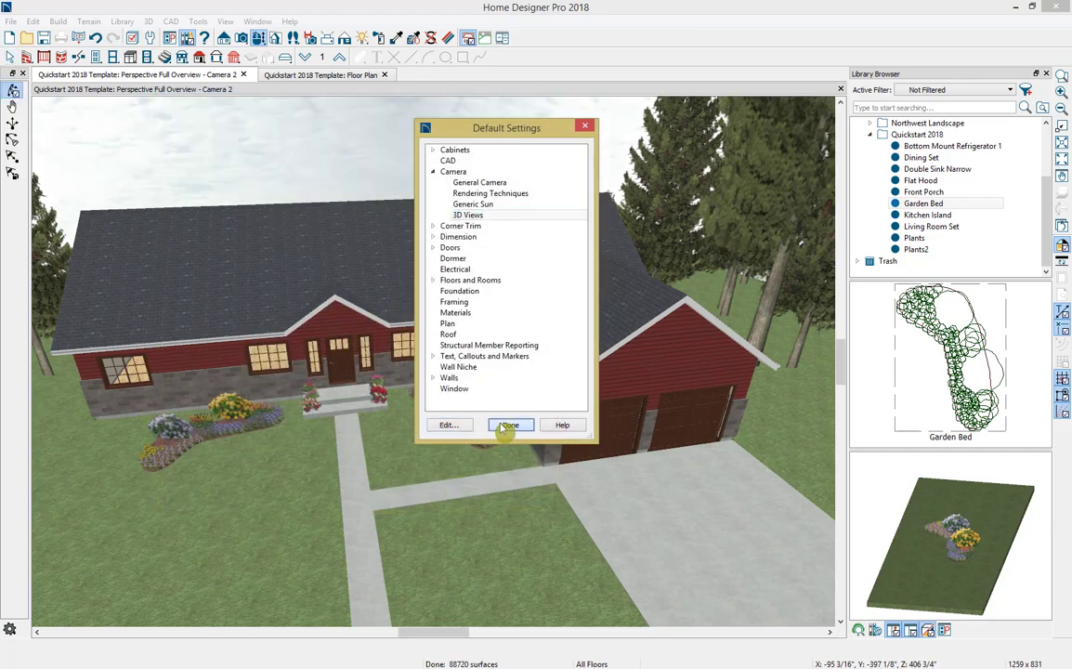
left_click(510, 425)
scroll(433, 367, "down", 4)
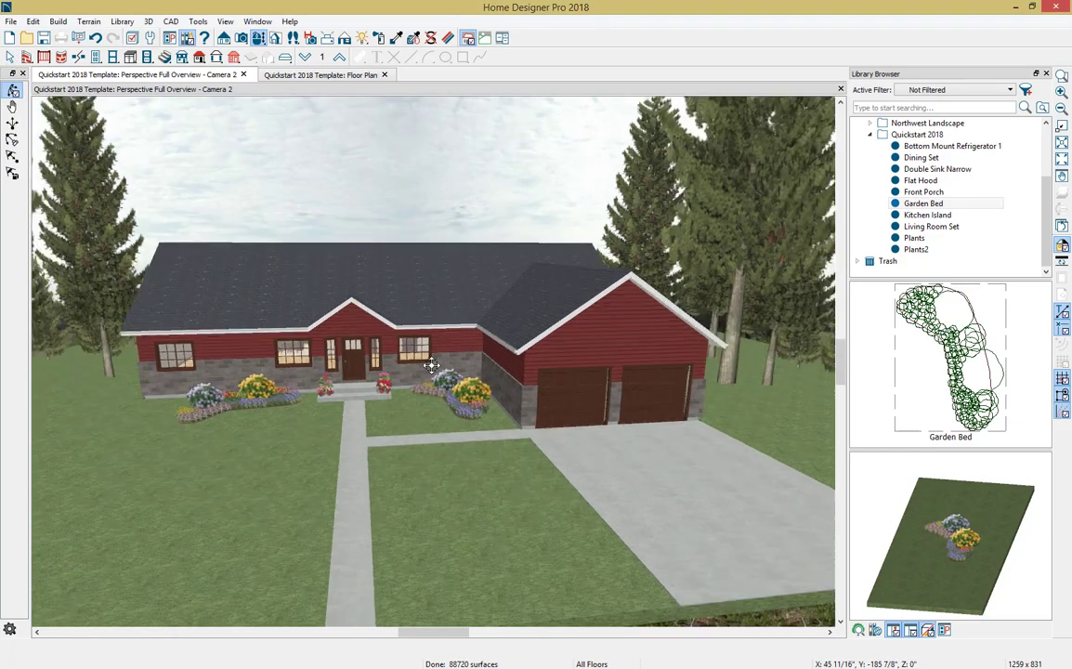
middle_click_drag(390, 366, 412, 457)
scroll(399, 441, "up", 3)
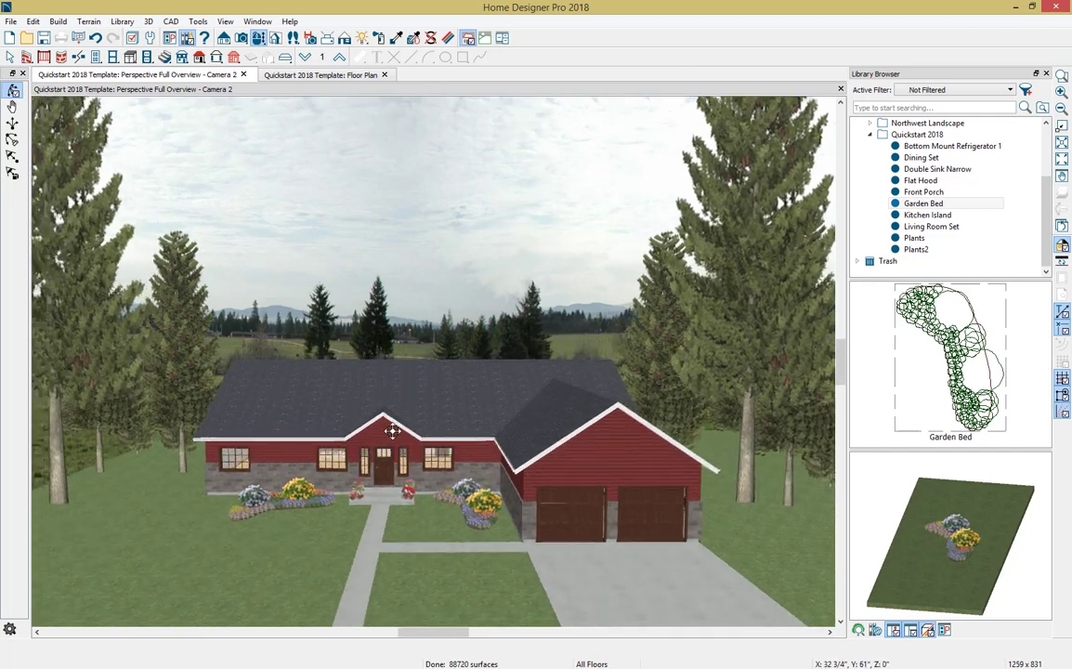